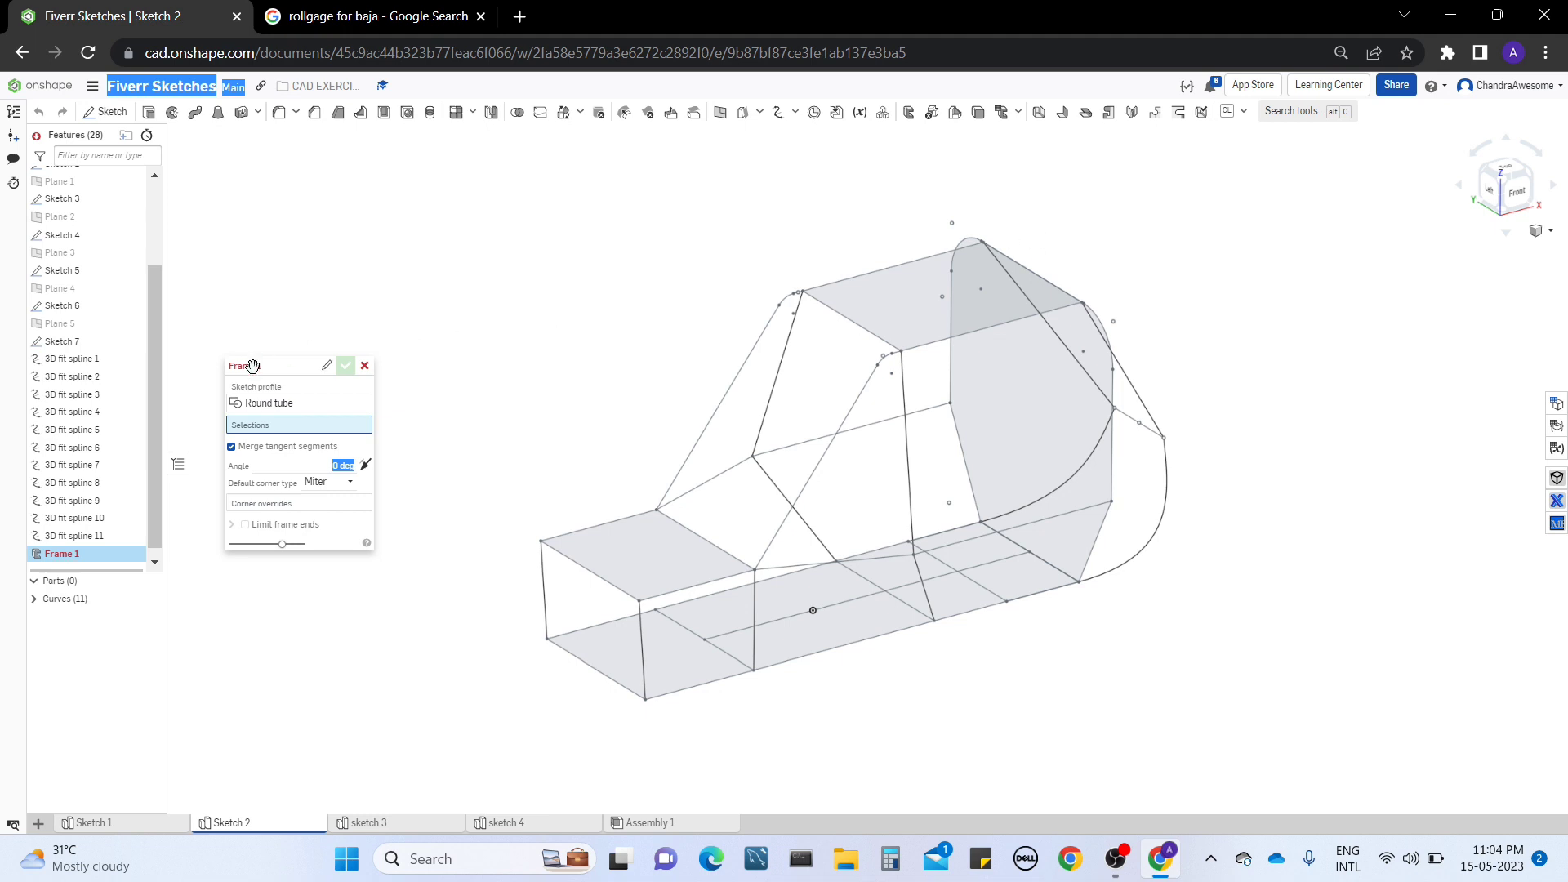
Step: Open the frame profile library for the new frame and review the profile shapes offered under the ISO standard
left_click_drag(253, 365, 267, 280)
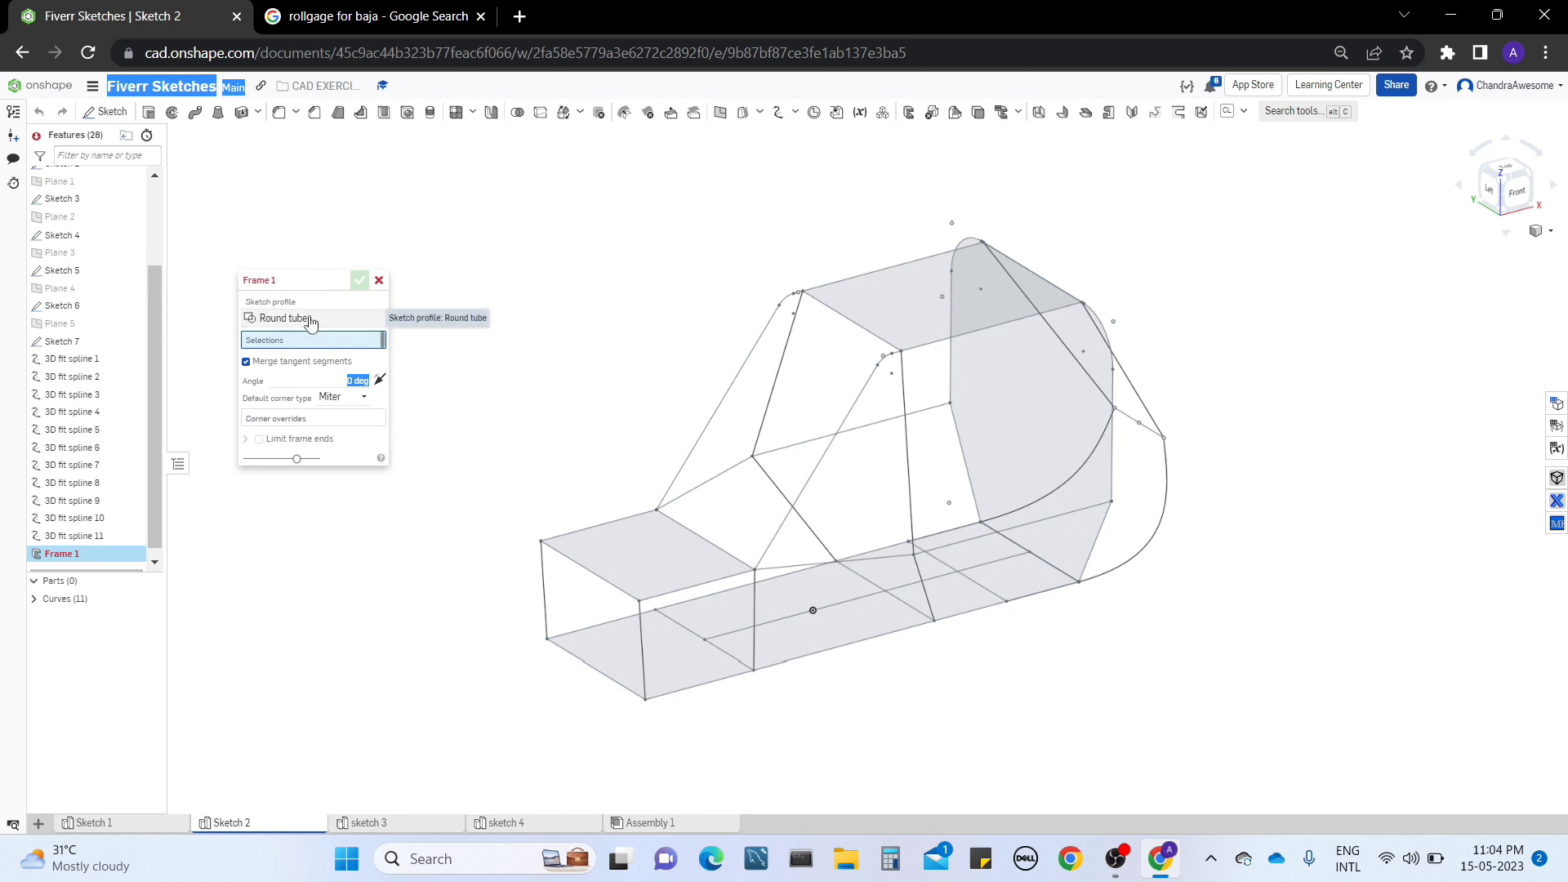
left_click(311, 320)
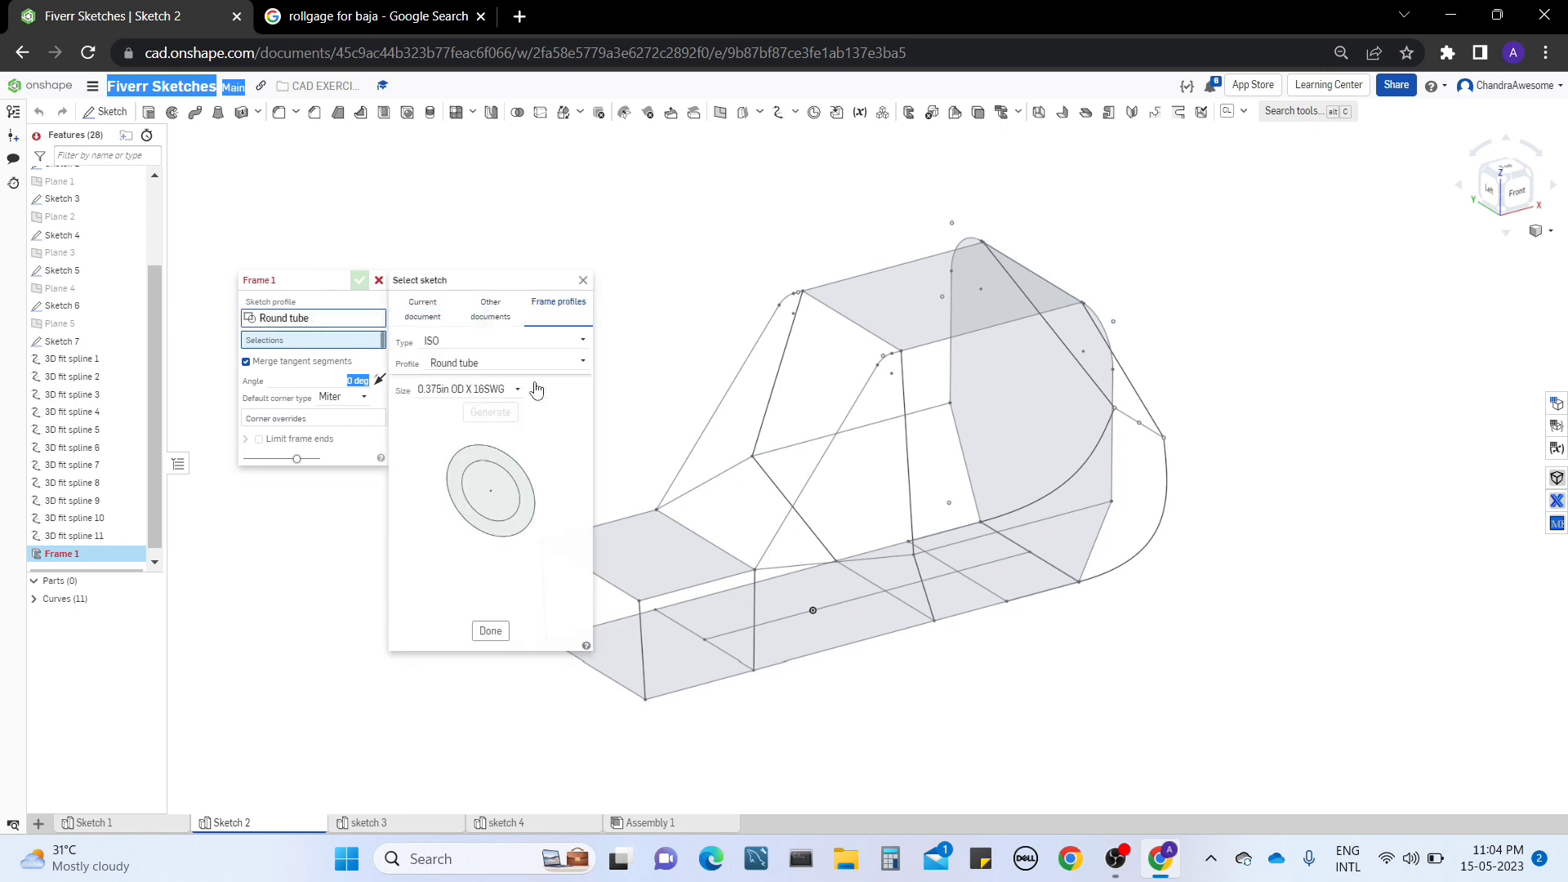
left_click(567, 341)
left_click(664, 323)
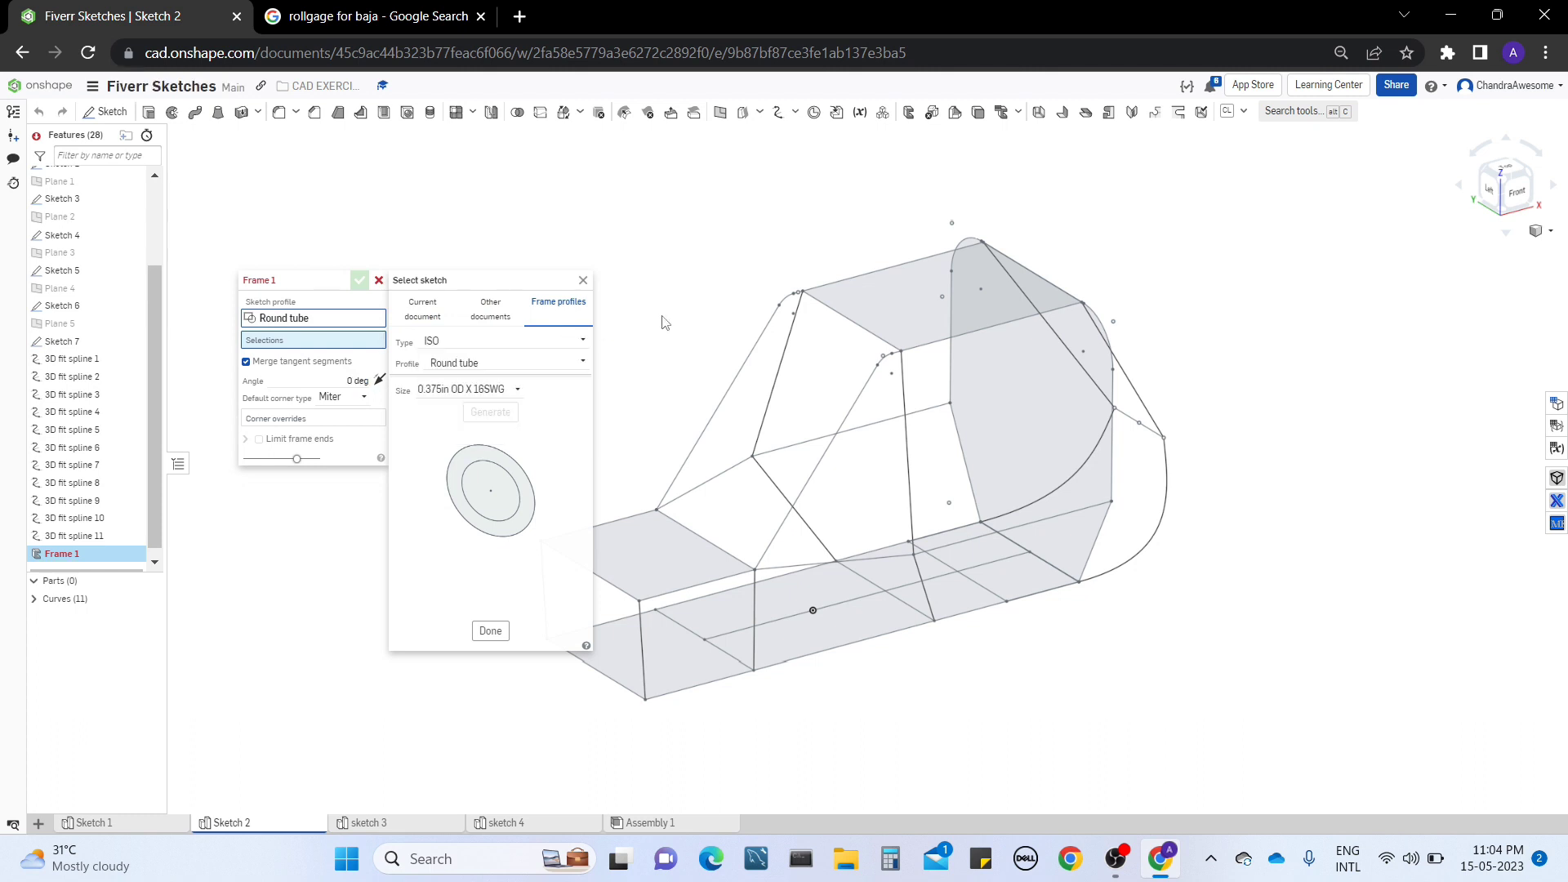
left_click(581, 362)
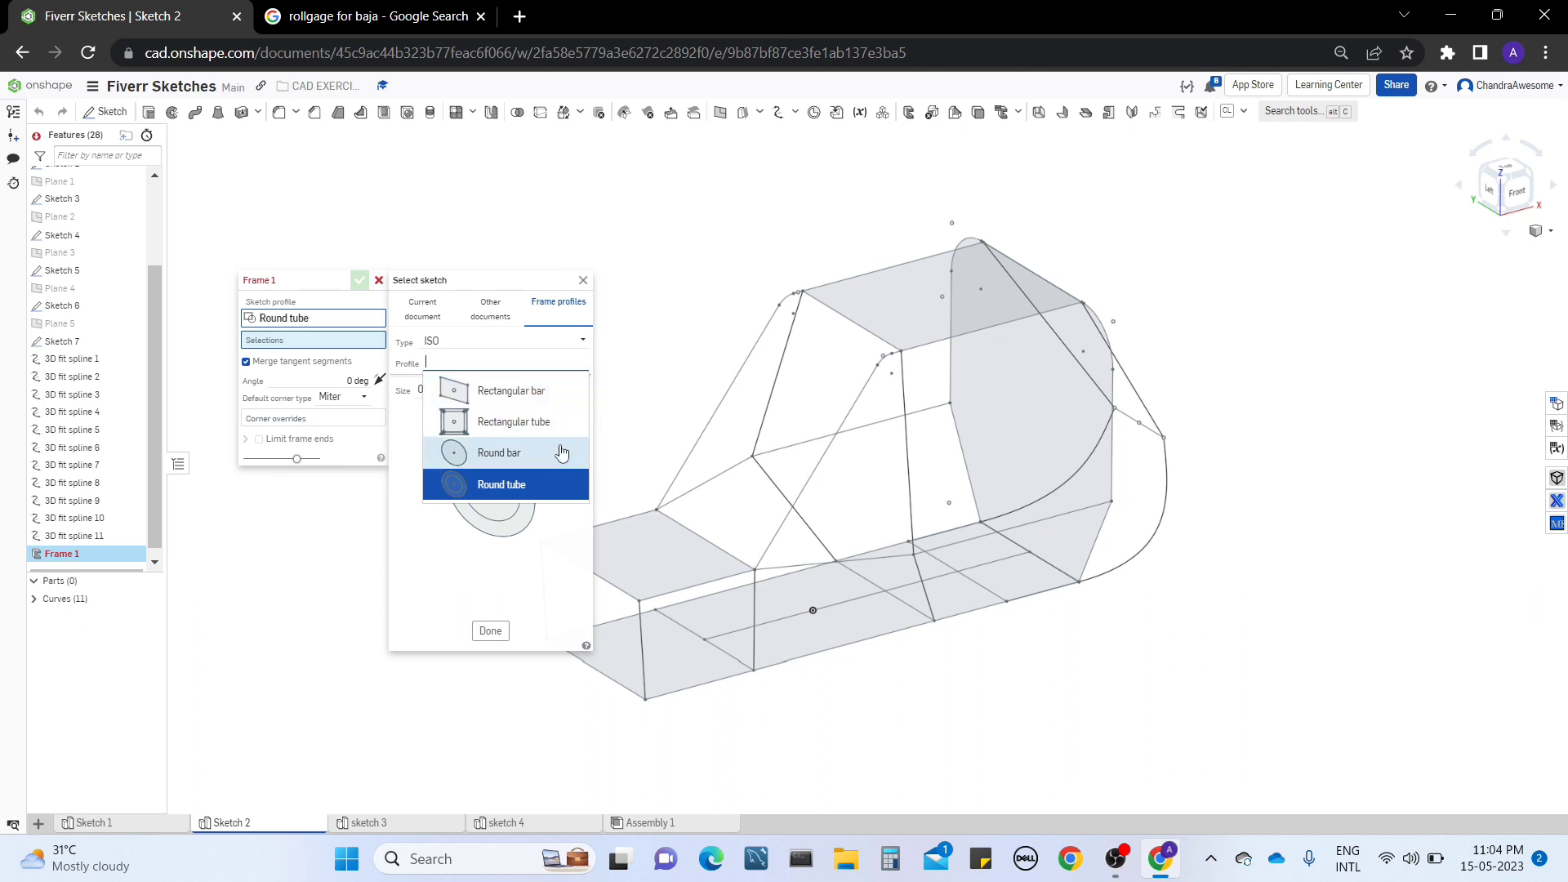
left_click(632, 360)
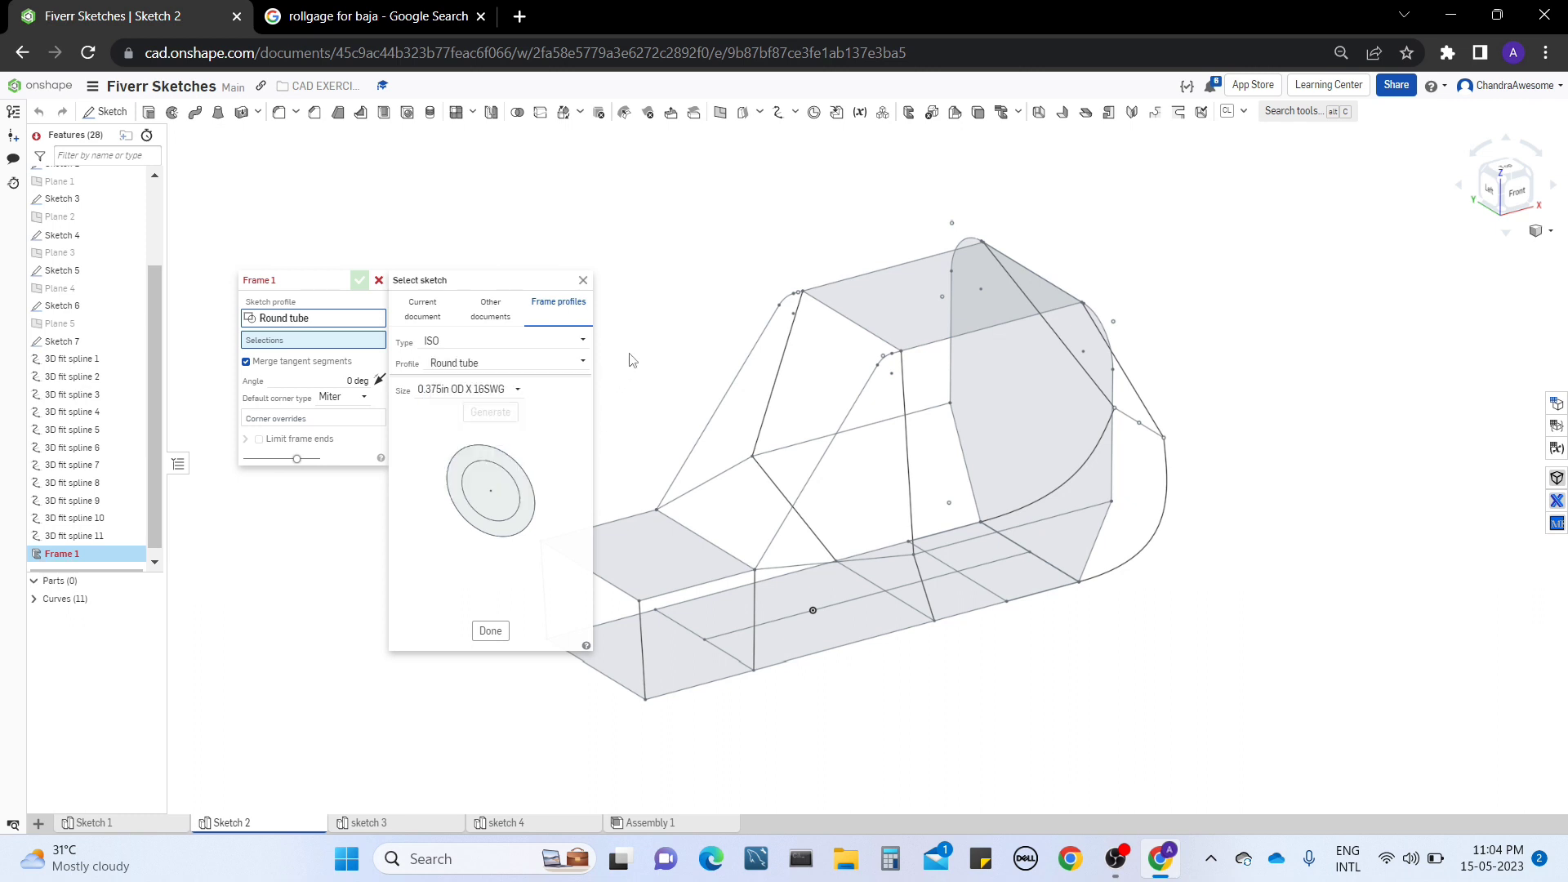
Step: Set the frame profile standard to 8020 and browse the available 10 Series profiles
left_click(554, 340)
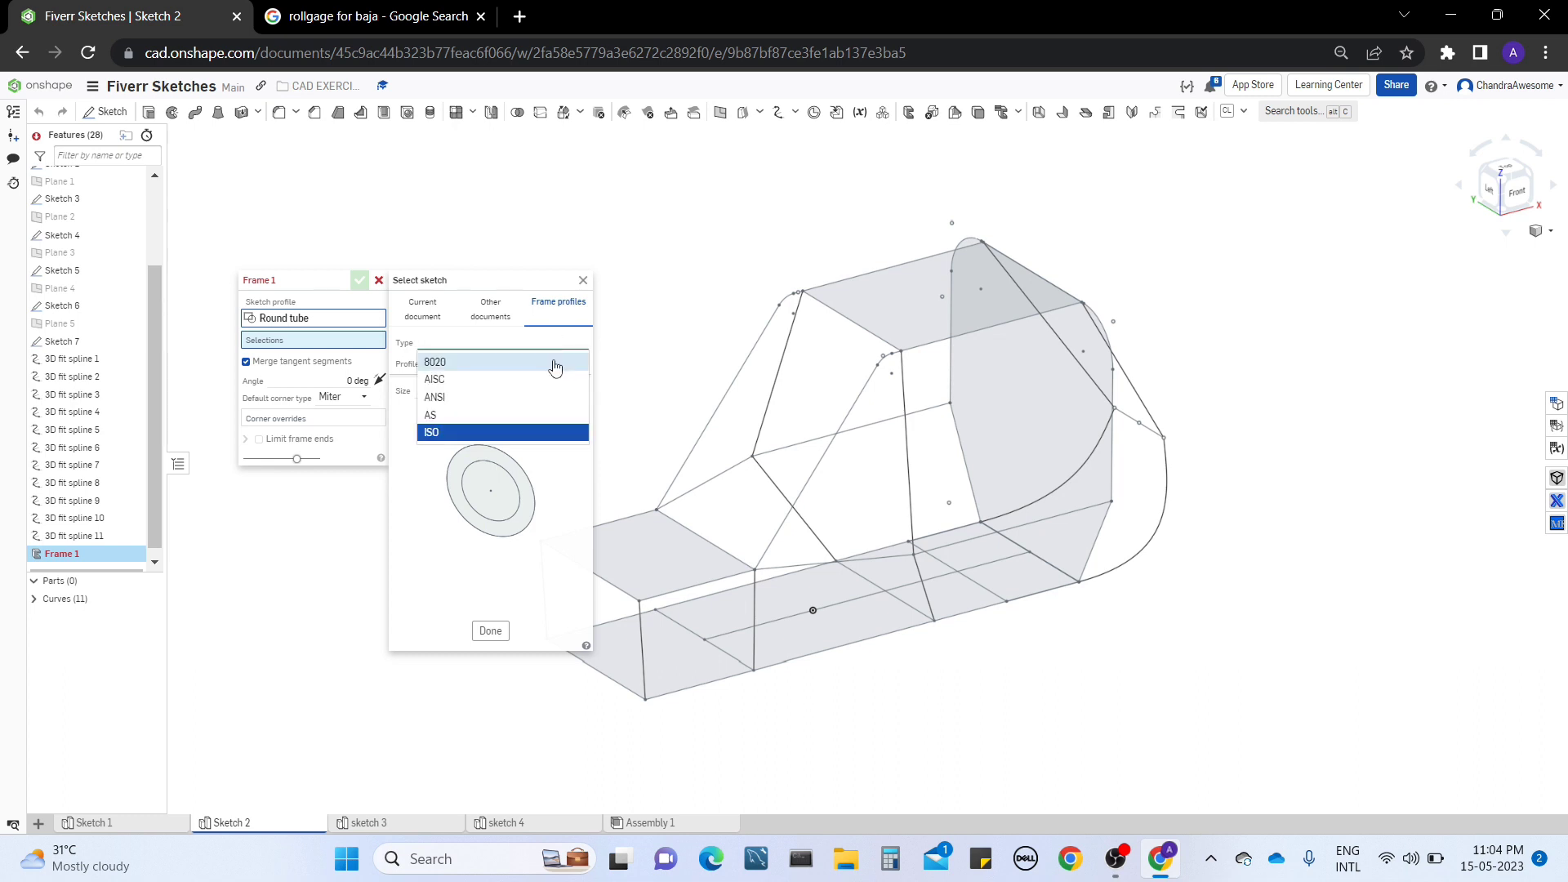
left_click(554, 364)
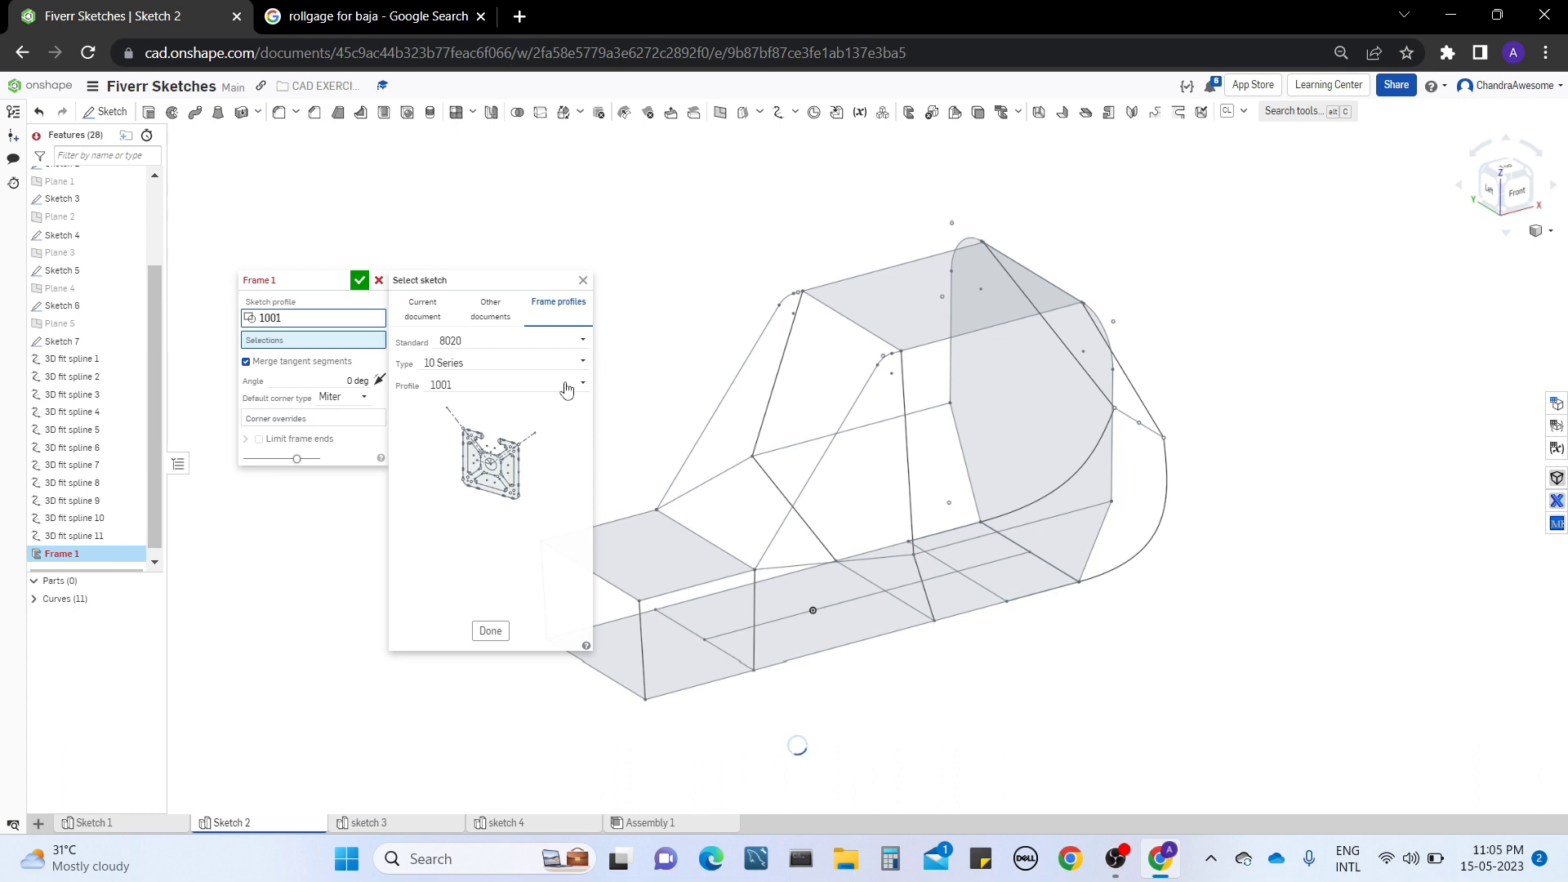
left_click(567, 390)
left_click_drag(580, 418, 580, 501)
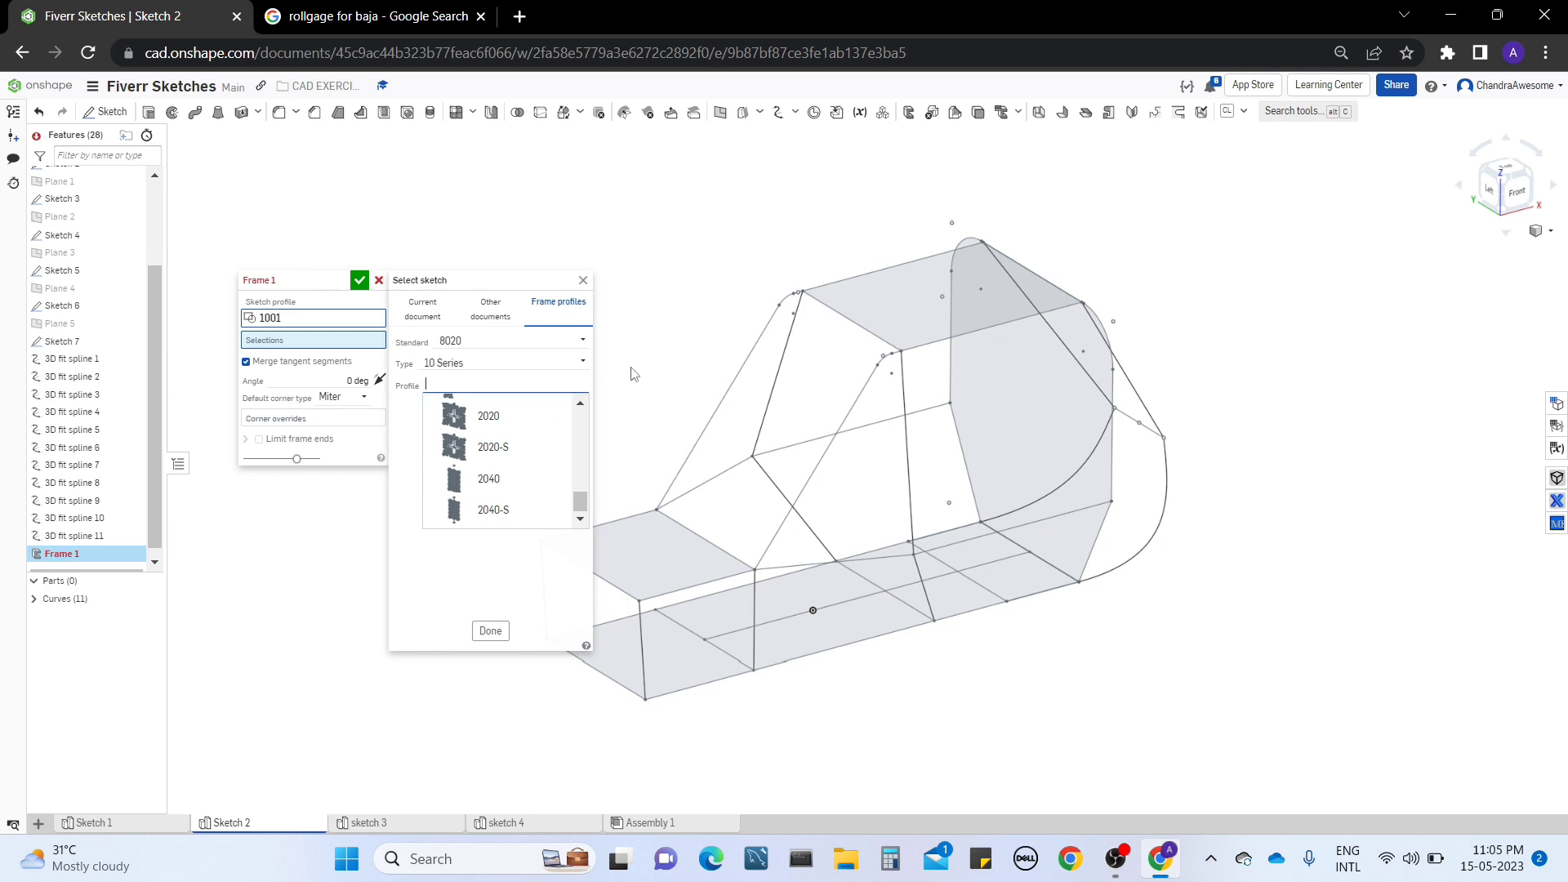
Step: Set the frame profile standard to AISC and choose the L-angle profile
left_click(579, 340)
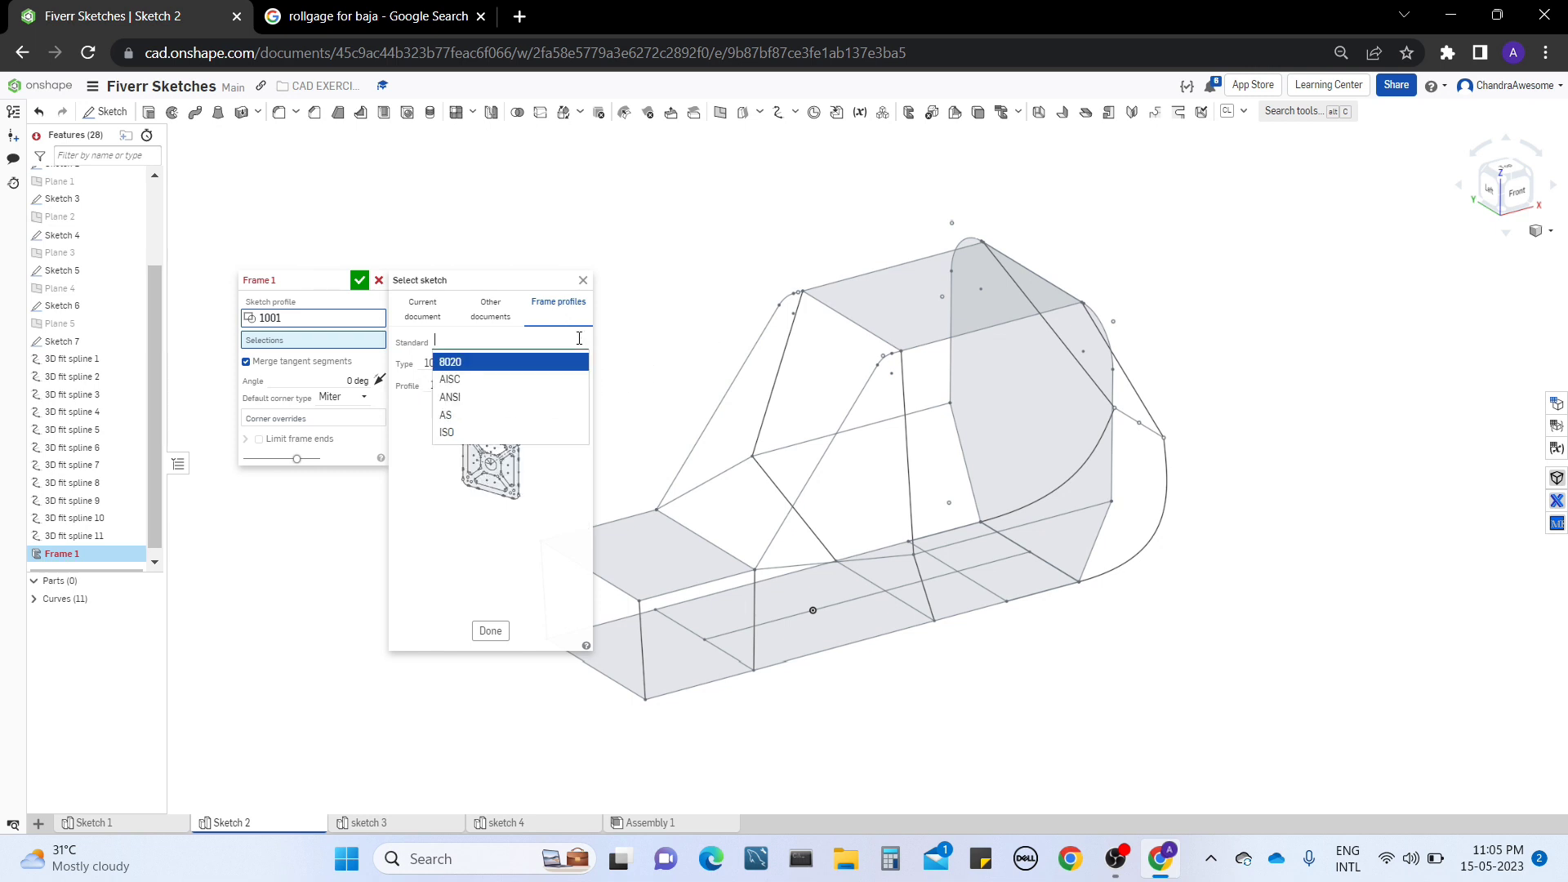
left_click(555, 379)
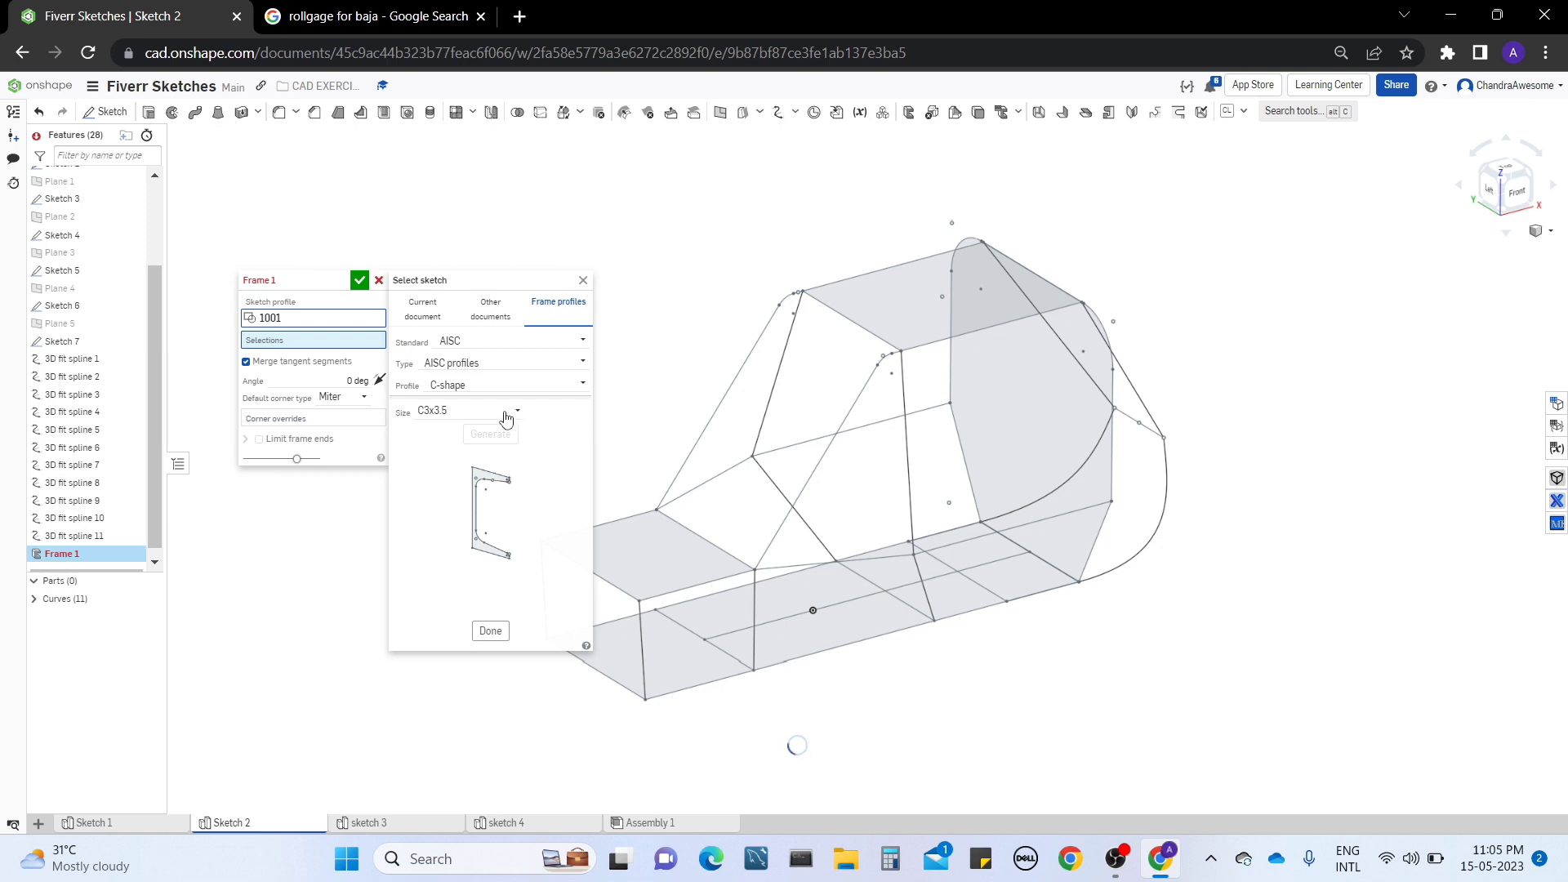
left_click(581, 387)
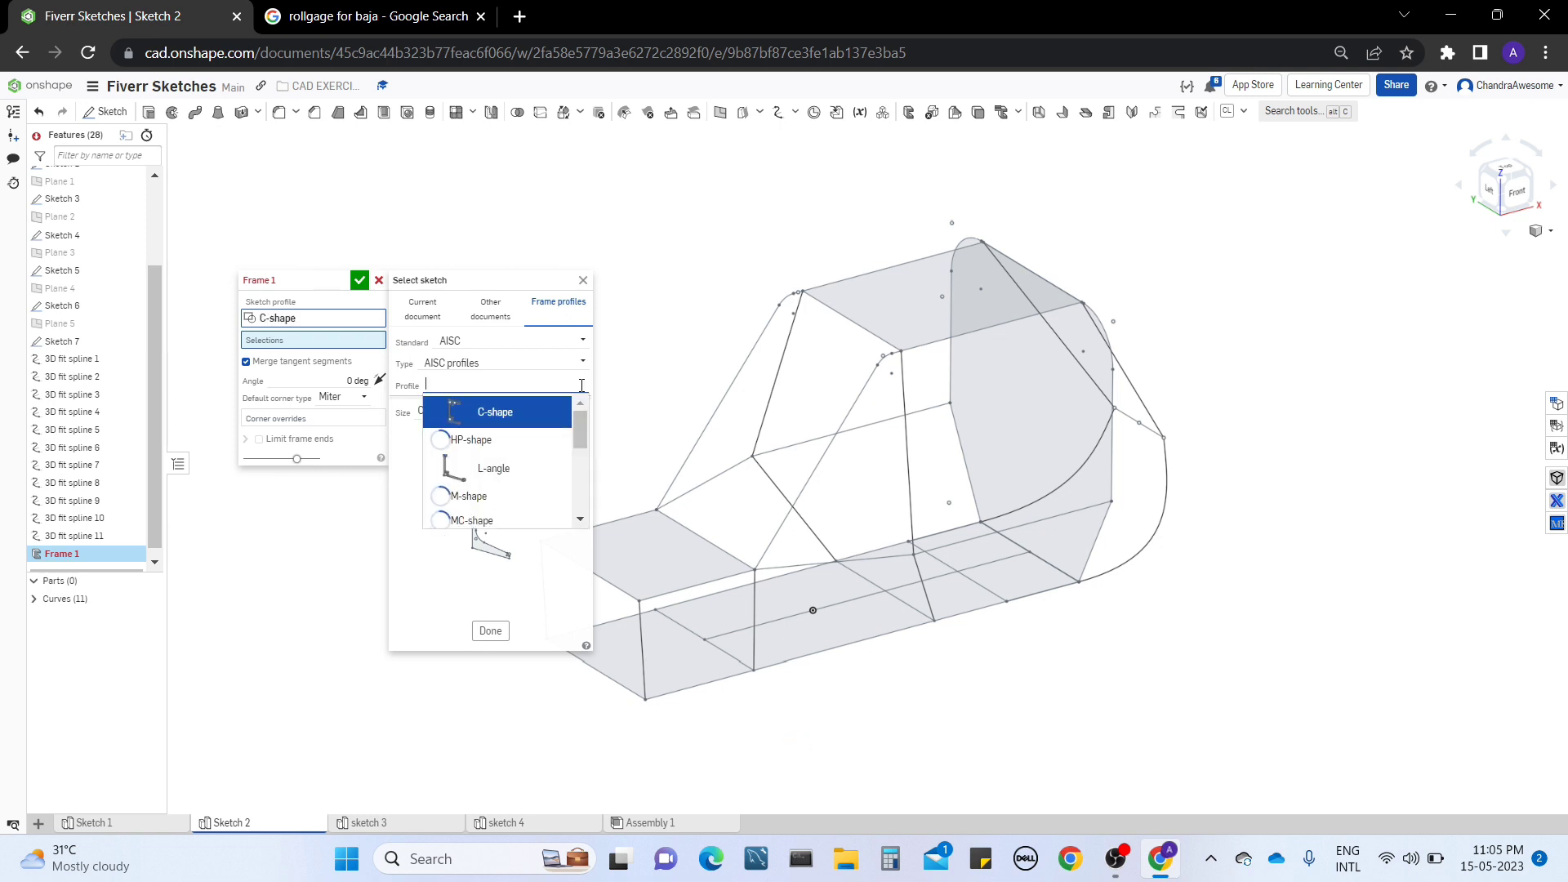
left_click(561, 483)
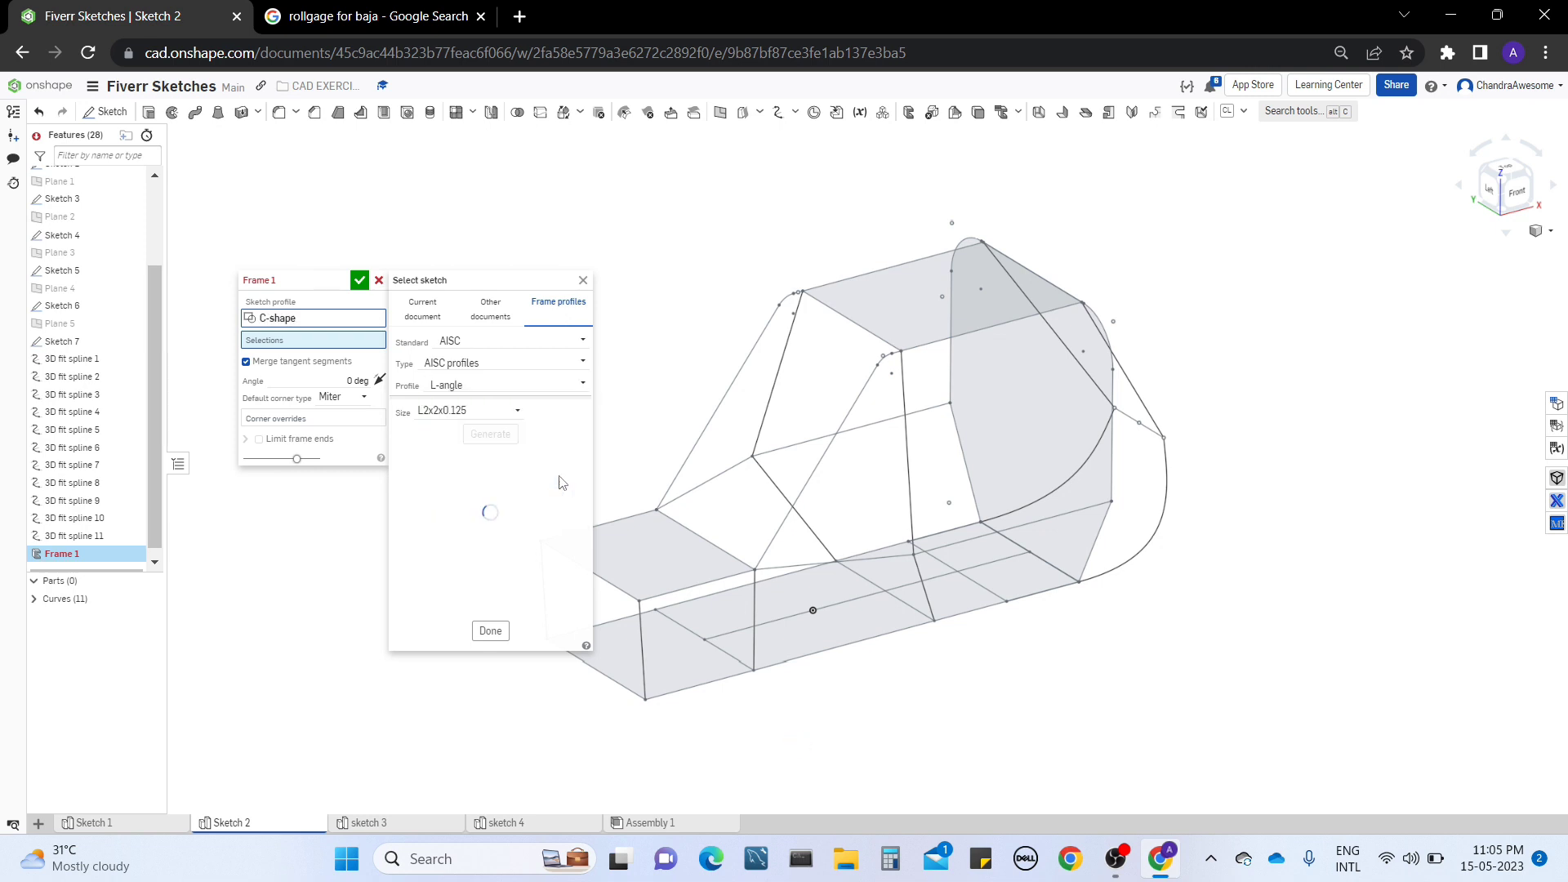
Step: Change the AISC frame profile to Square, size HSS2x2x0.125, and close the profile selection
left_click(577, 386)
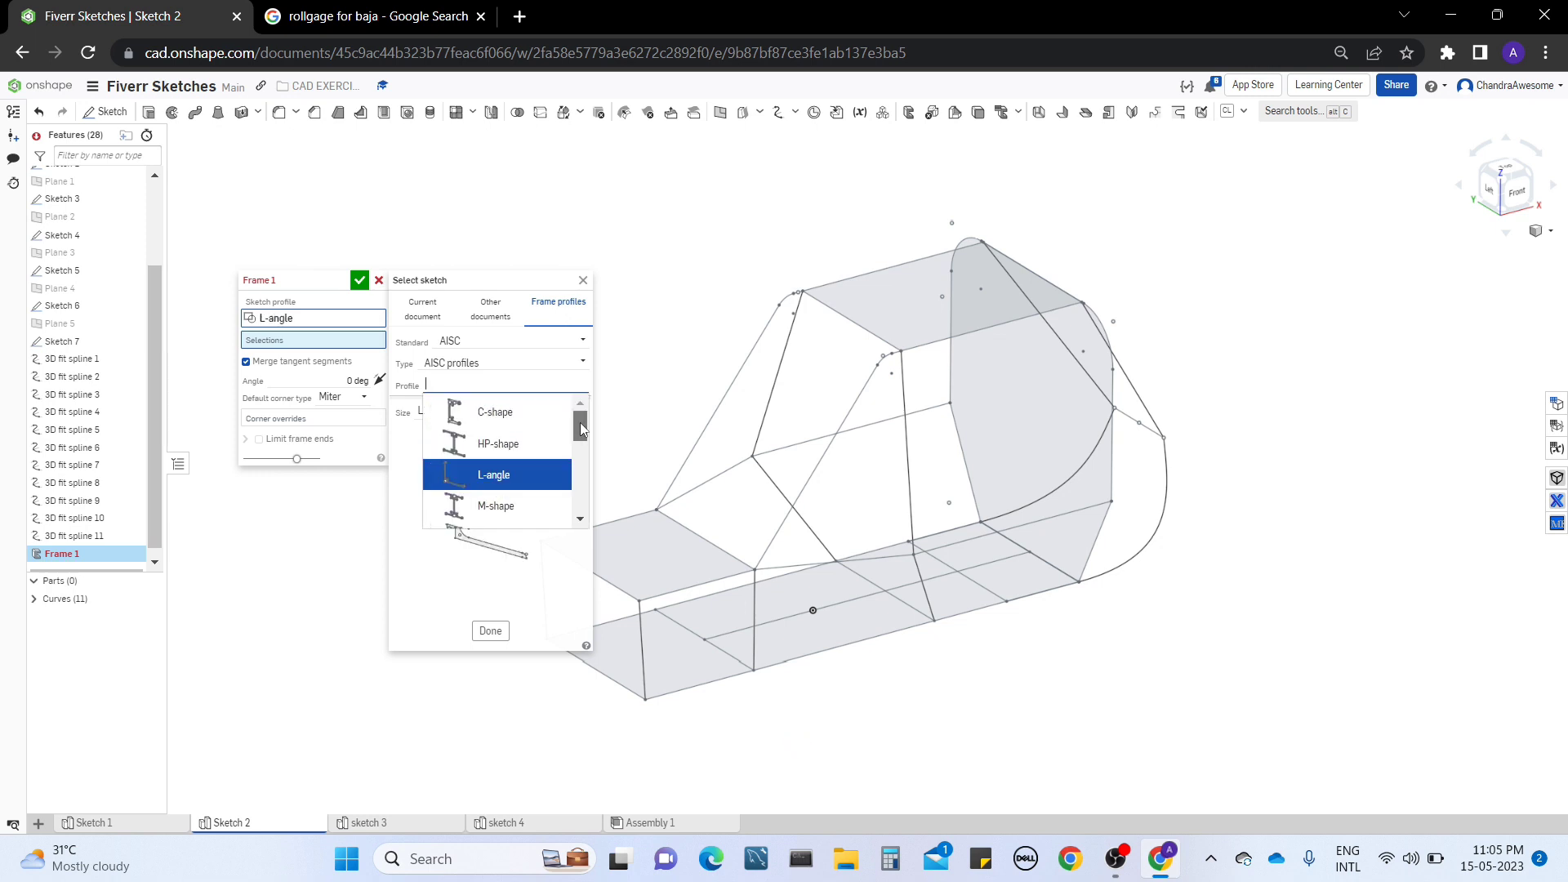
left_click_drag(580, 423, 584, 520)
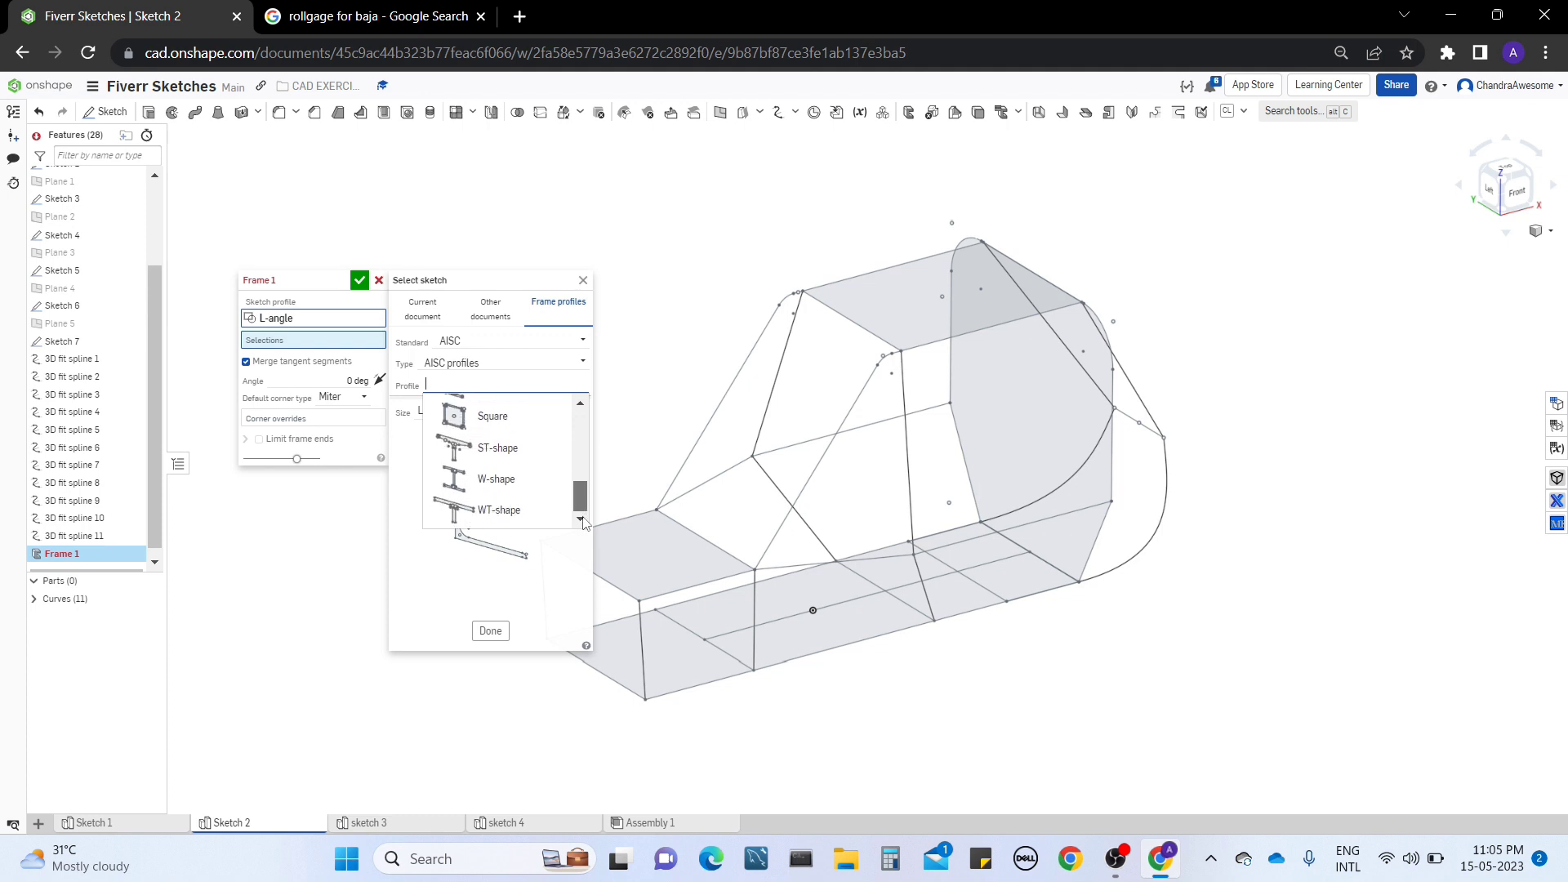
left_click(517, 417)
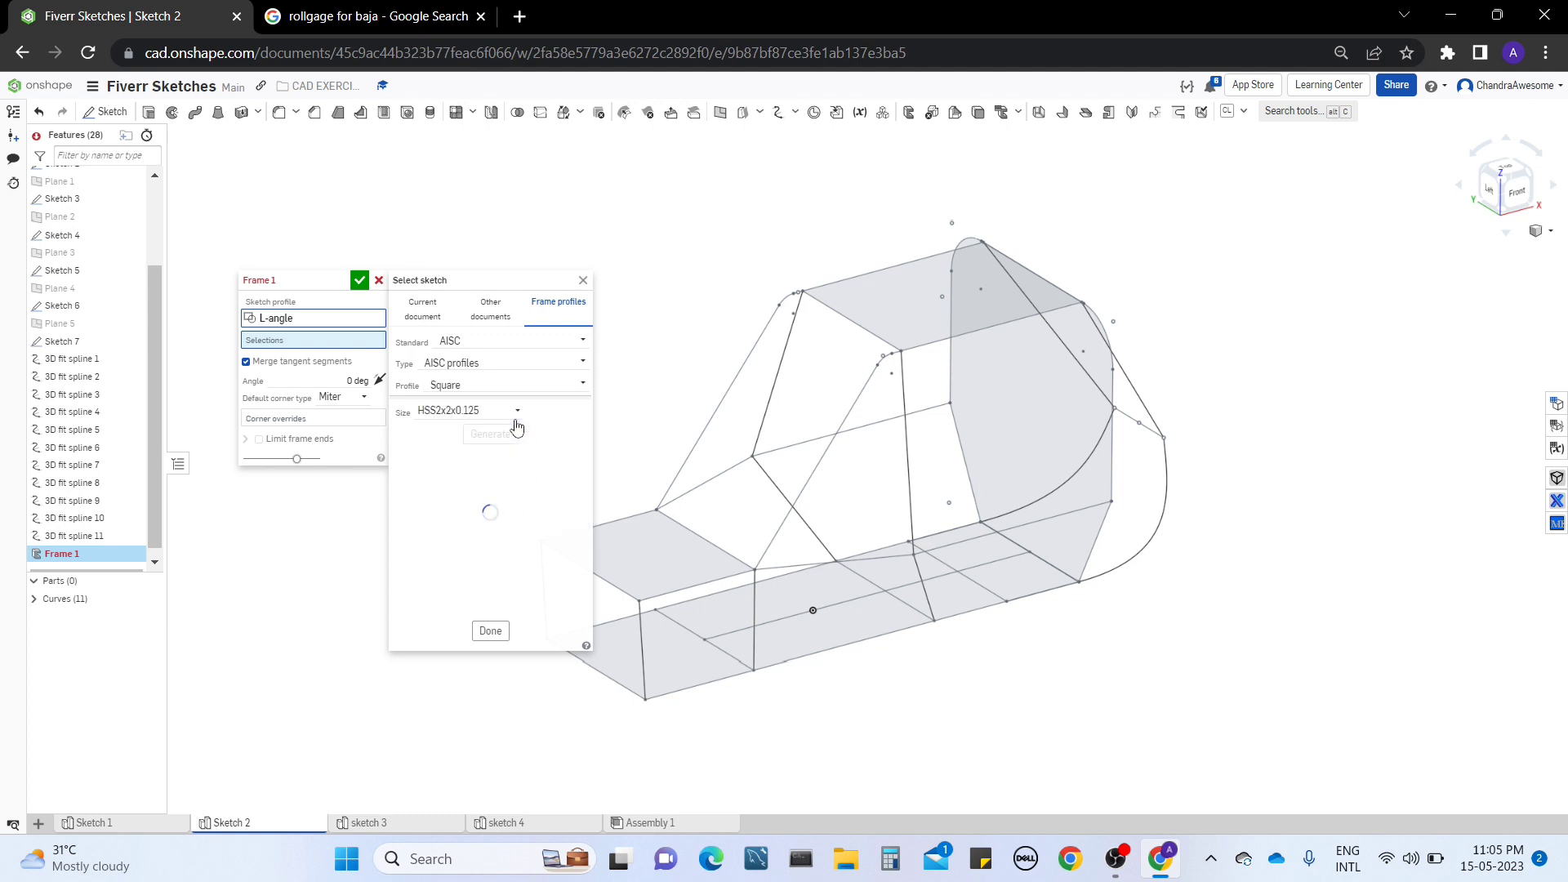
left_click(509, 413)
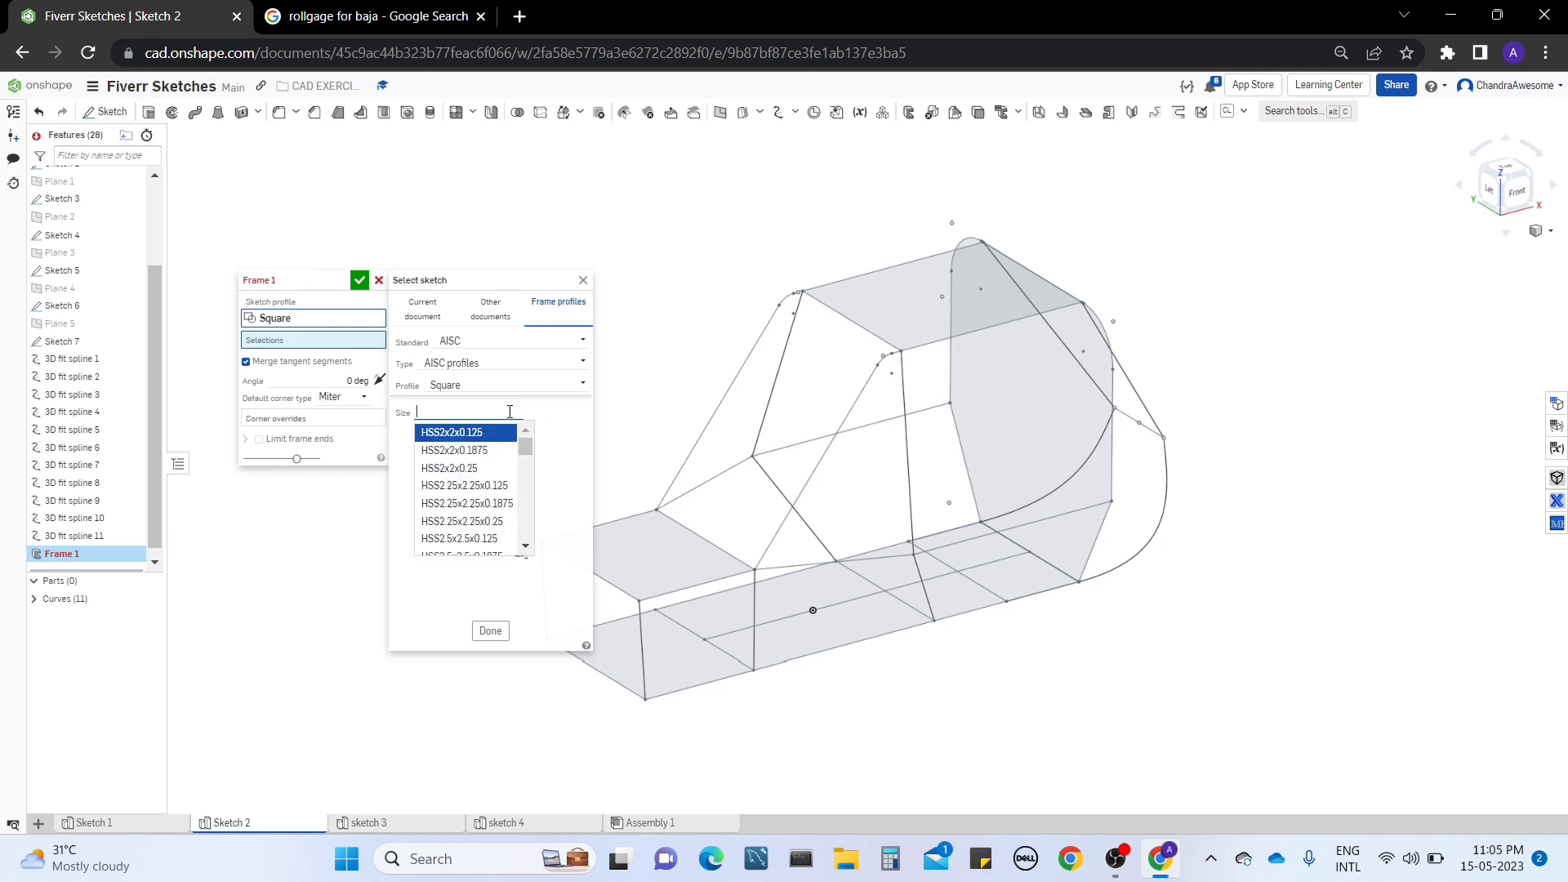
mouse_move(529, 443)
left_mouse_down()
mouse_move(533, 539)
mouse_move(531, 418)
left_mouse_up()
scroll(654, 420, "down", 2)
left_click(549, 388)
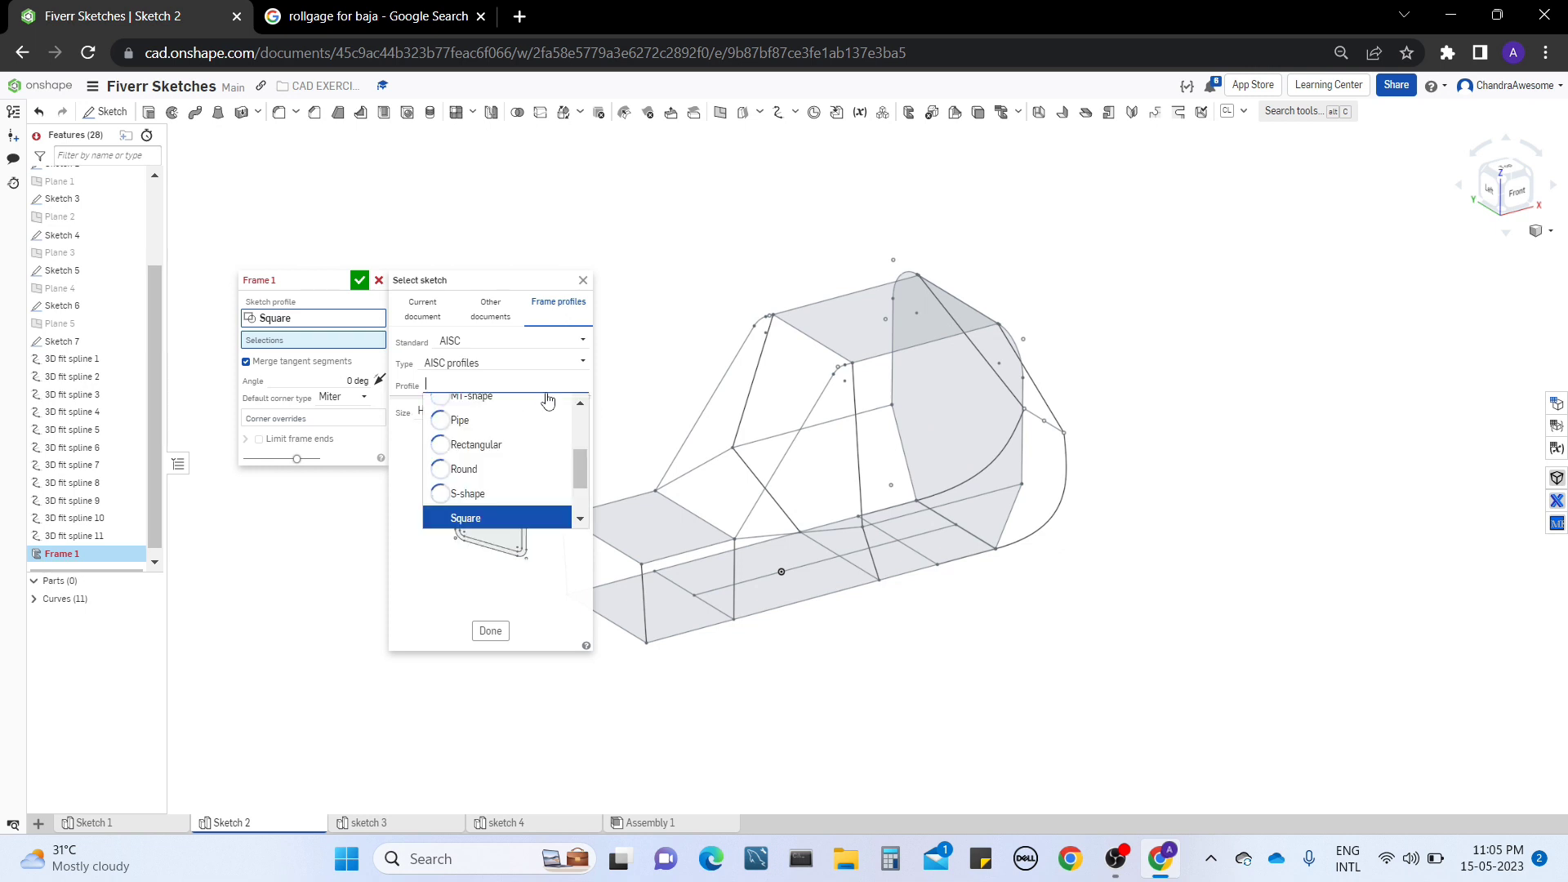
middle_click_drag(637, 360, 770, 374)
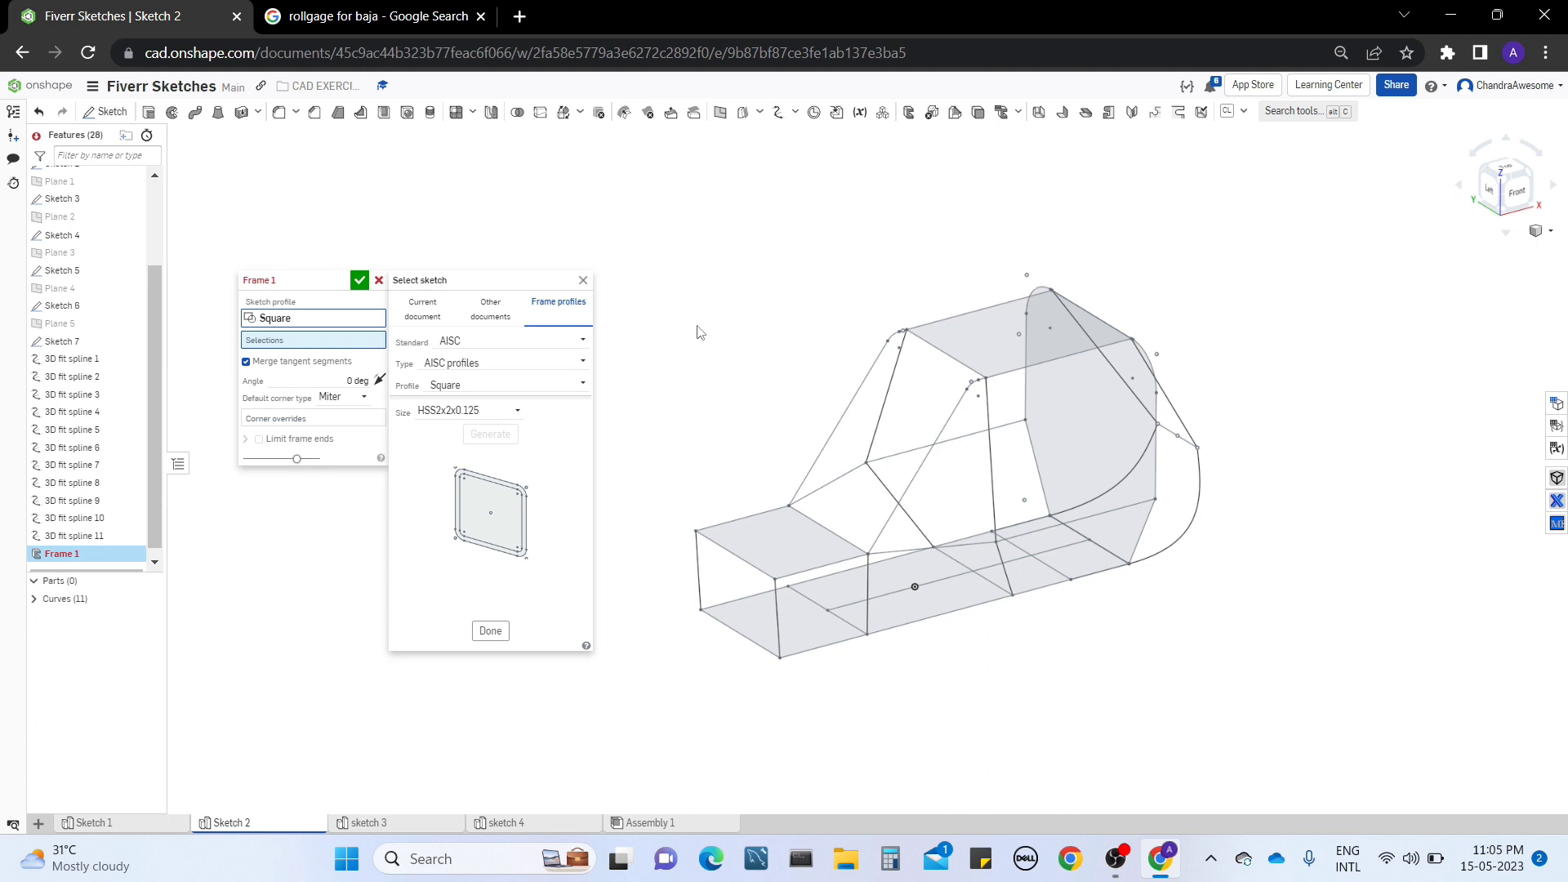
left_click(583, 281)
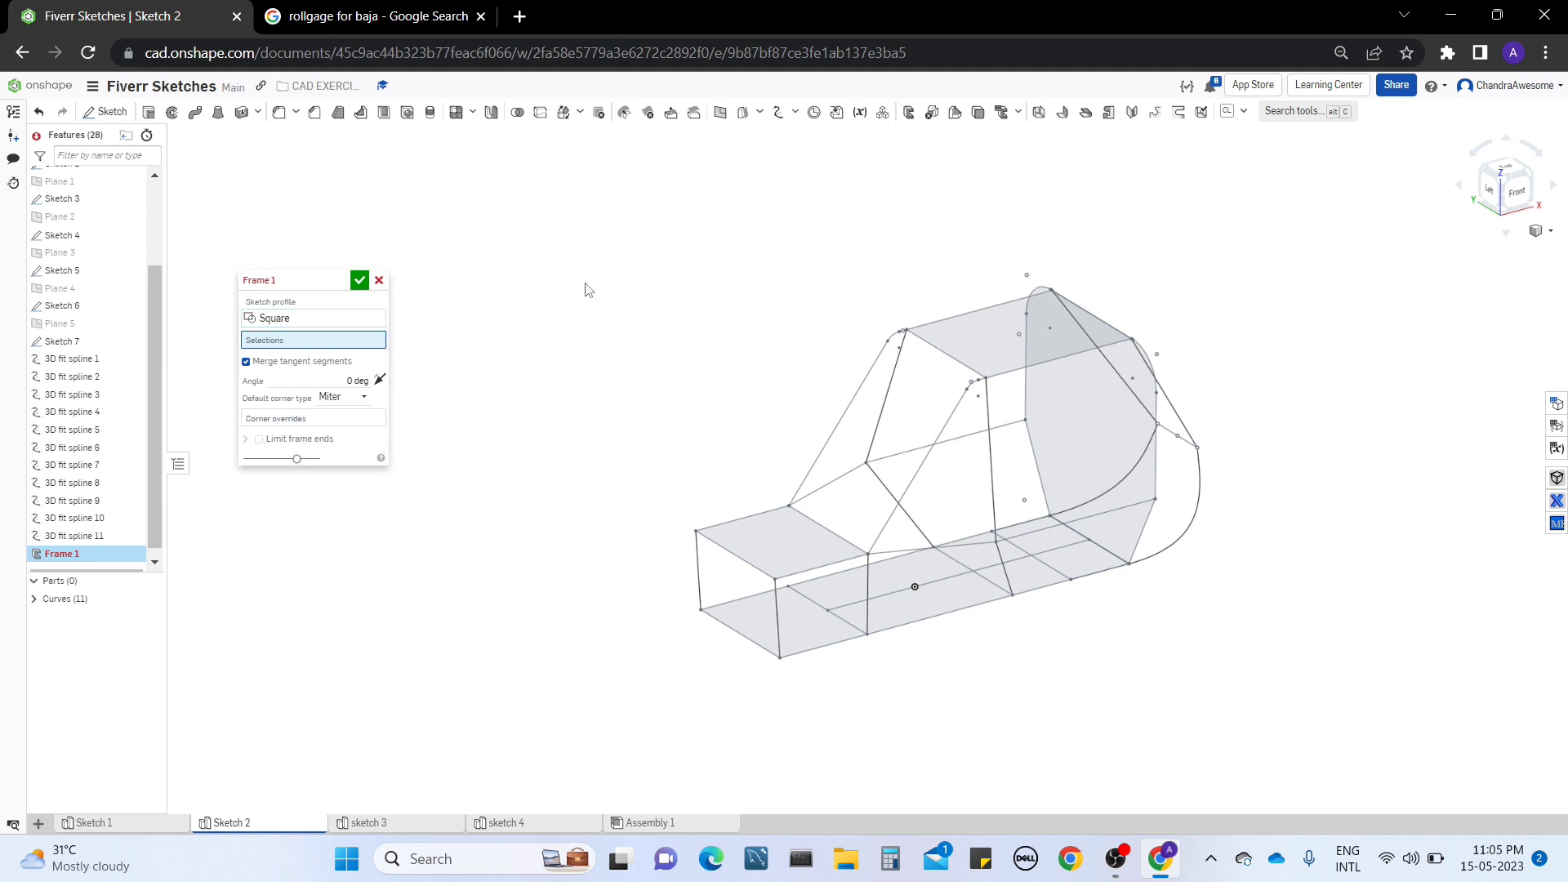
Step: Review which sketches in the current document can serve as the frame's profile
left_click(291, 326)
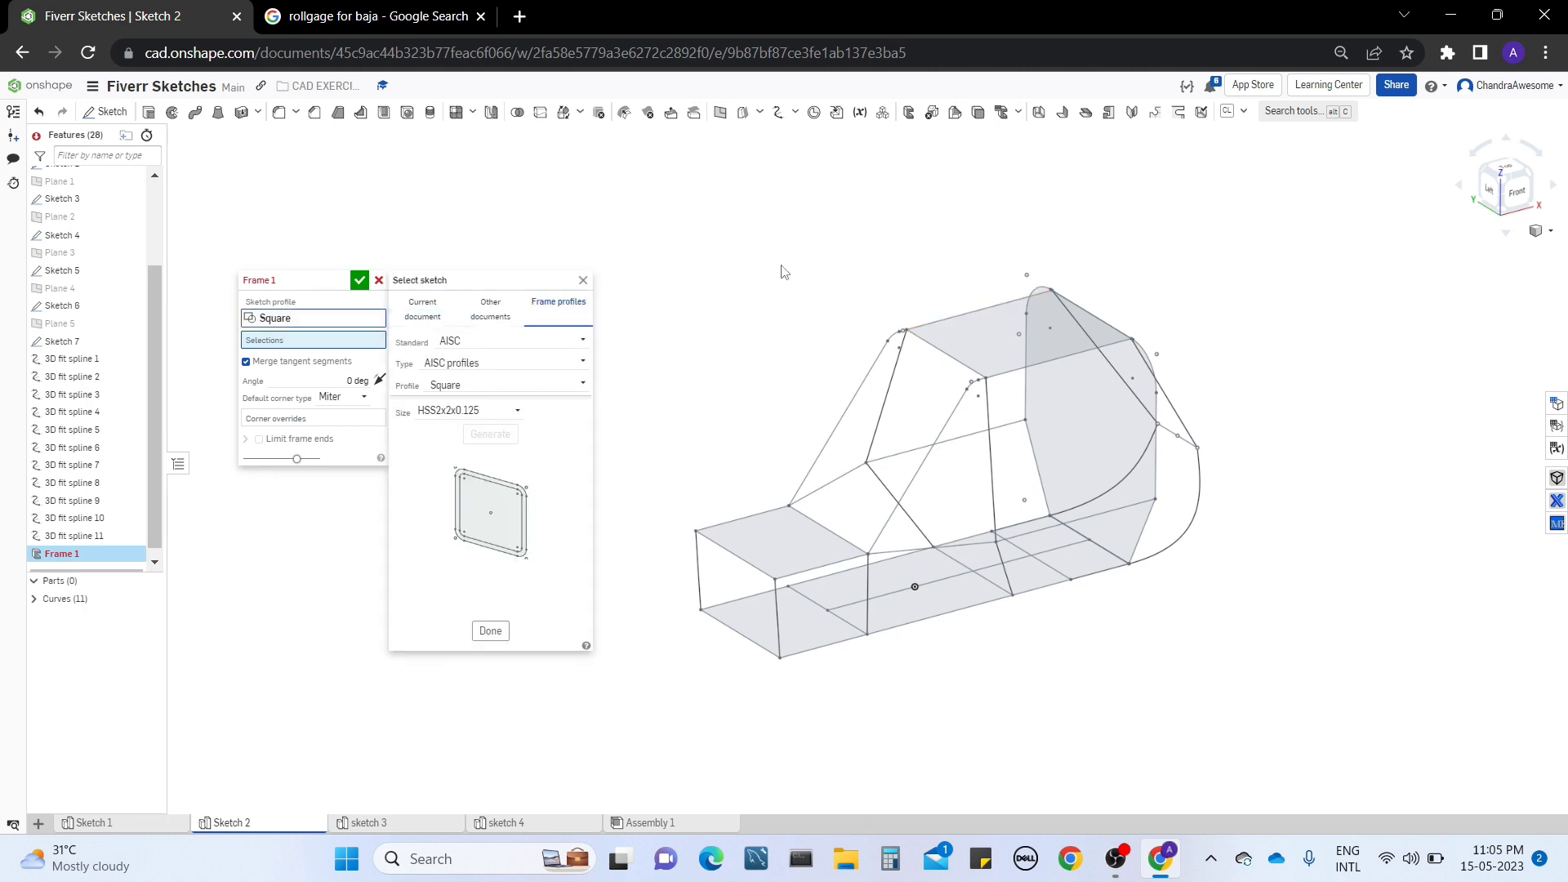
left_click(445, 313)
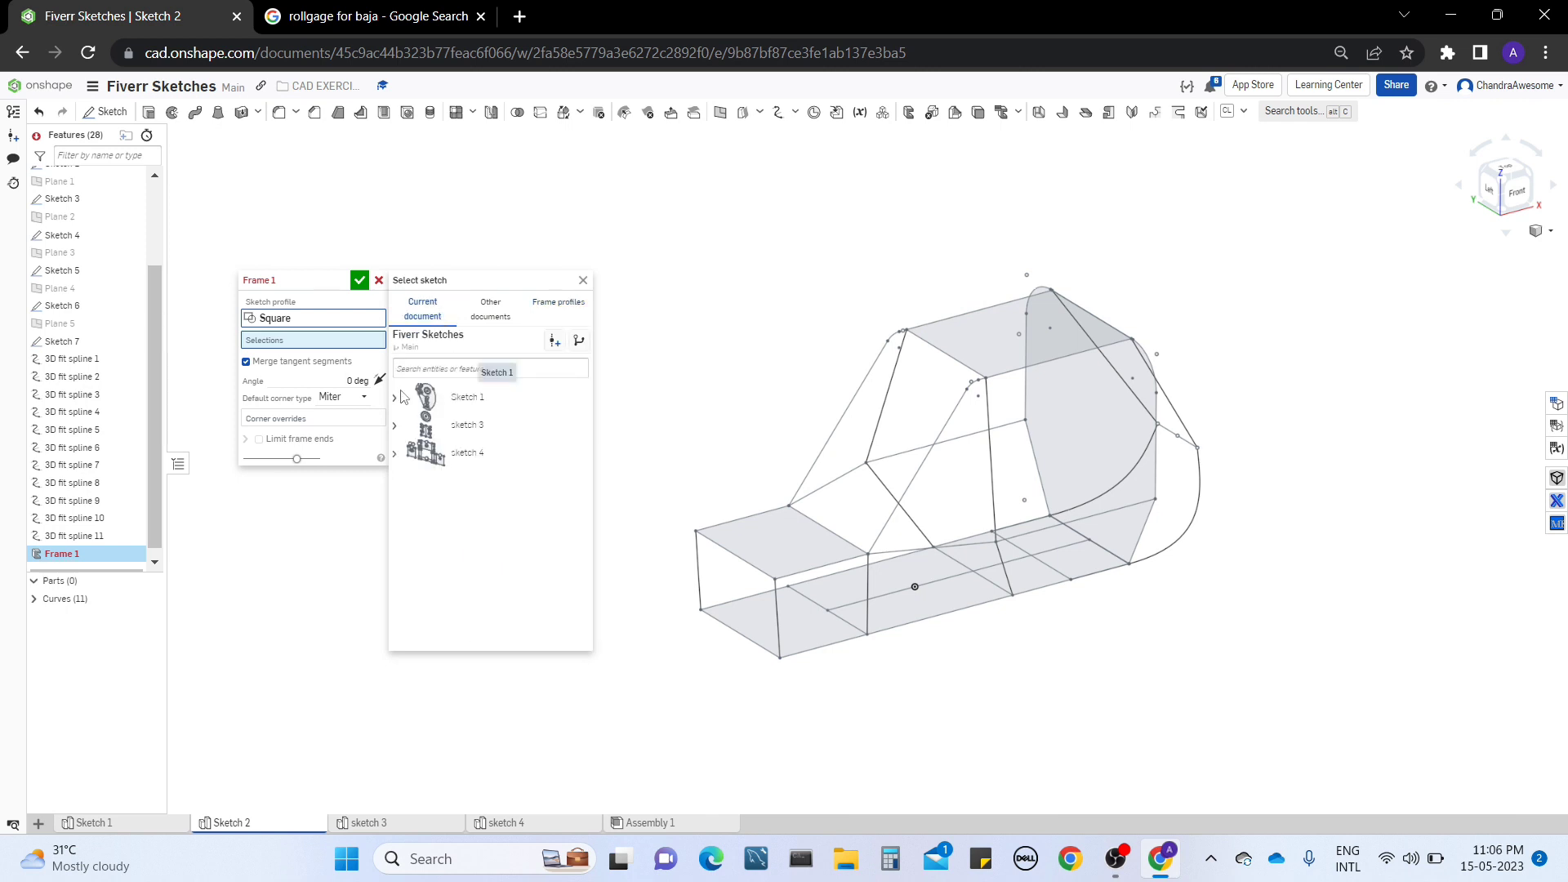
left_click(395, 398)
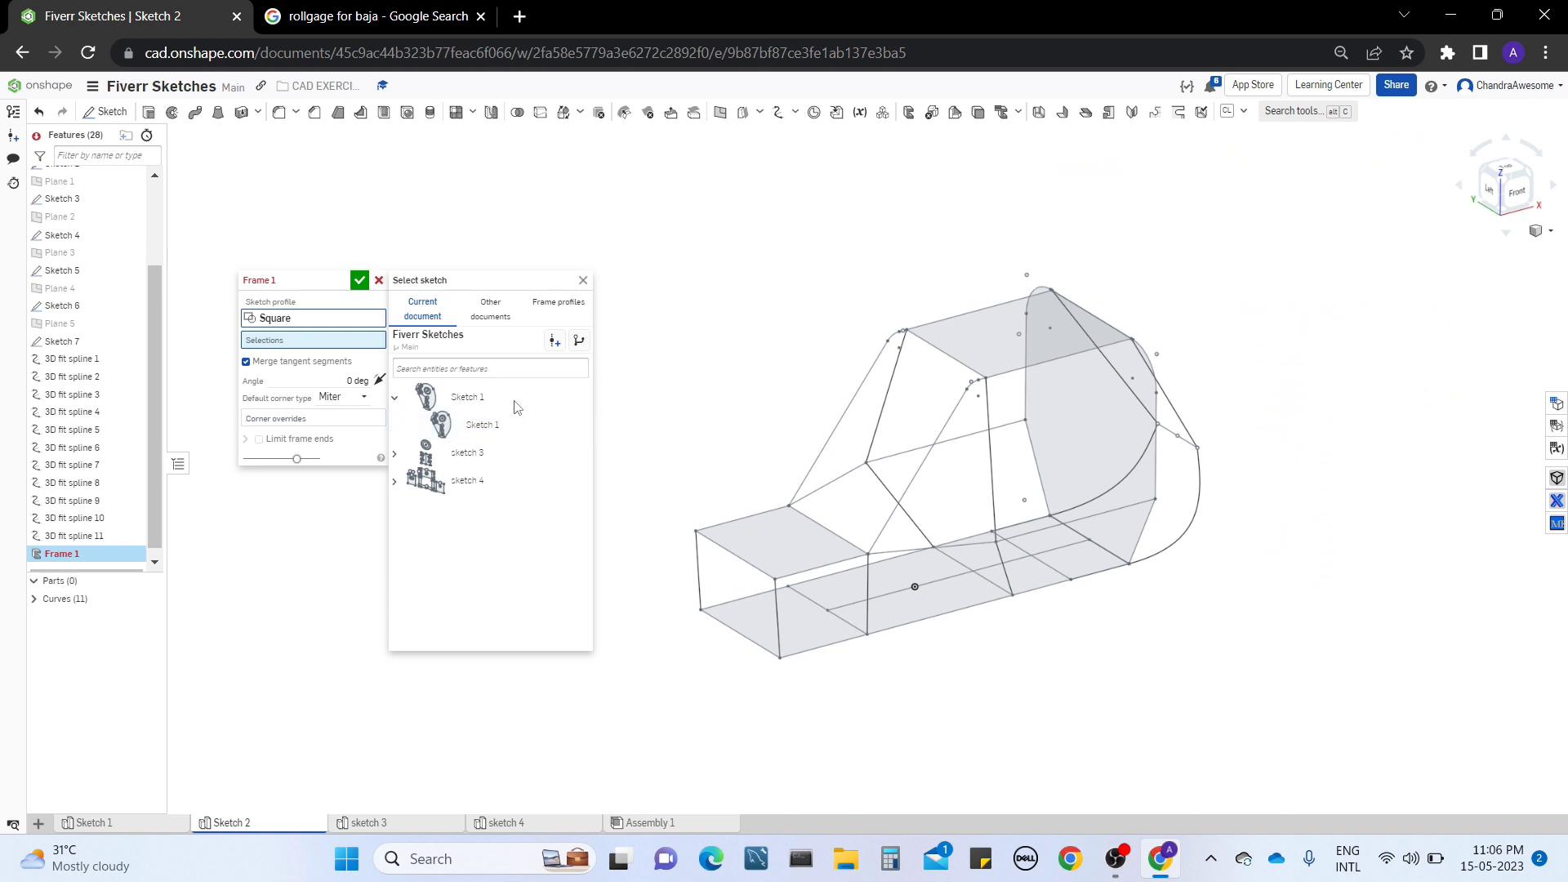
left_click(583, 281)
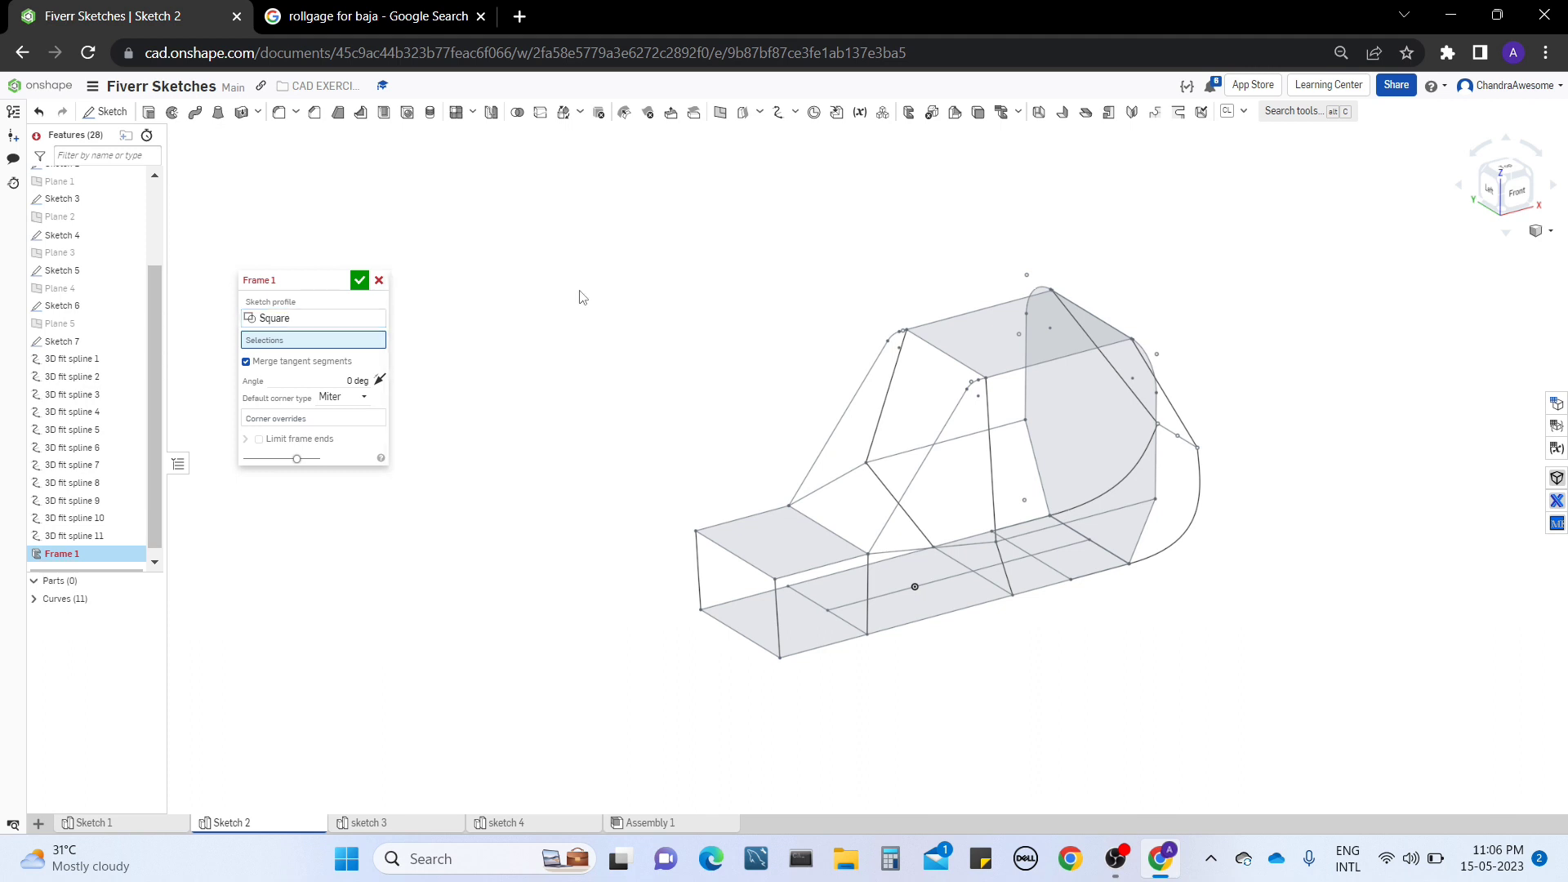
Step: Apply the square frame profile to the vertical curve at the roll cage's nose and rotate the profile to 330 degrees
left_click(698, 565)
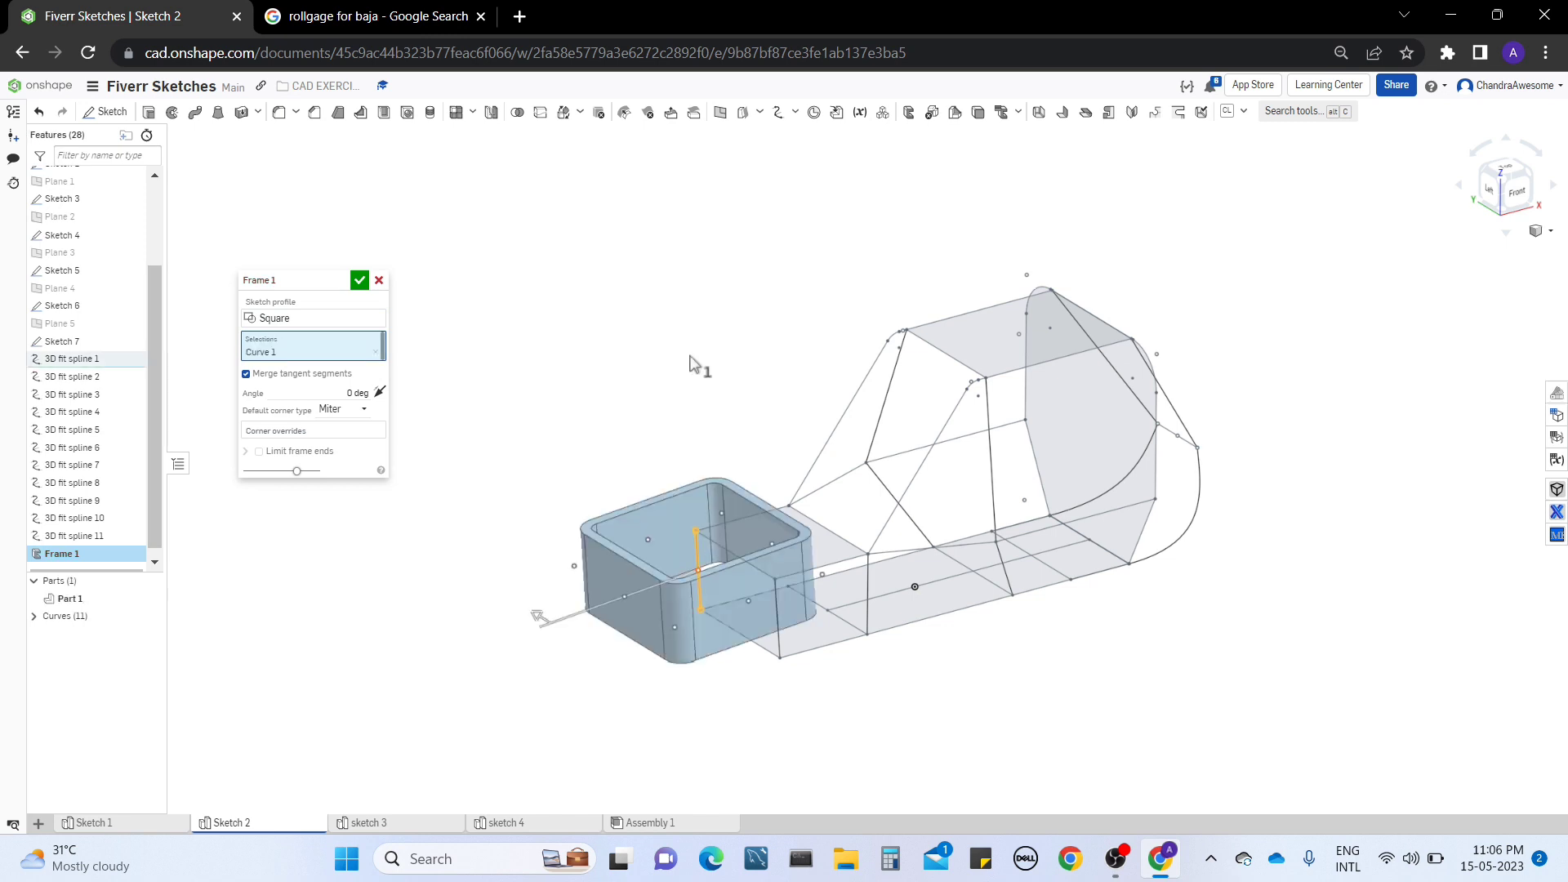
mouse_move(690, 362)
right_mouse_down()
mouse_move(704, 474)
mouse_move(708, 386)
right_mouse_up()
left_click_drag(549, 627, 618, 682)
middle_click_drag(560, 389, 566, 360)
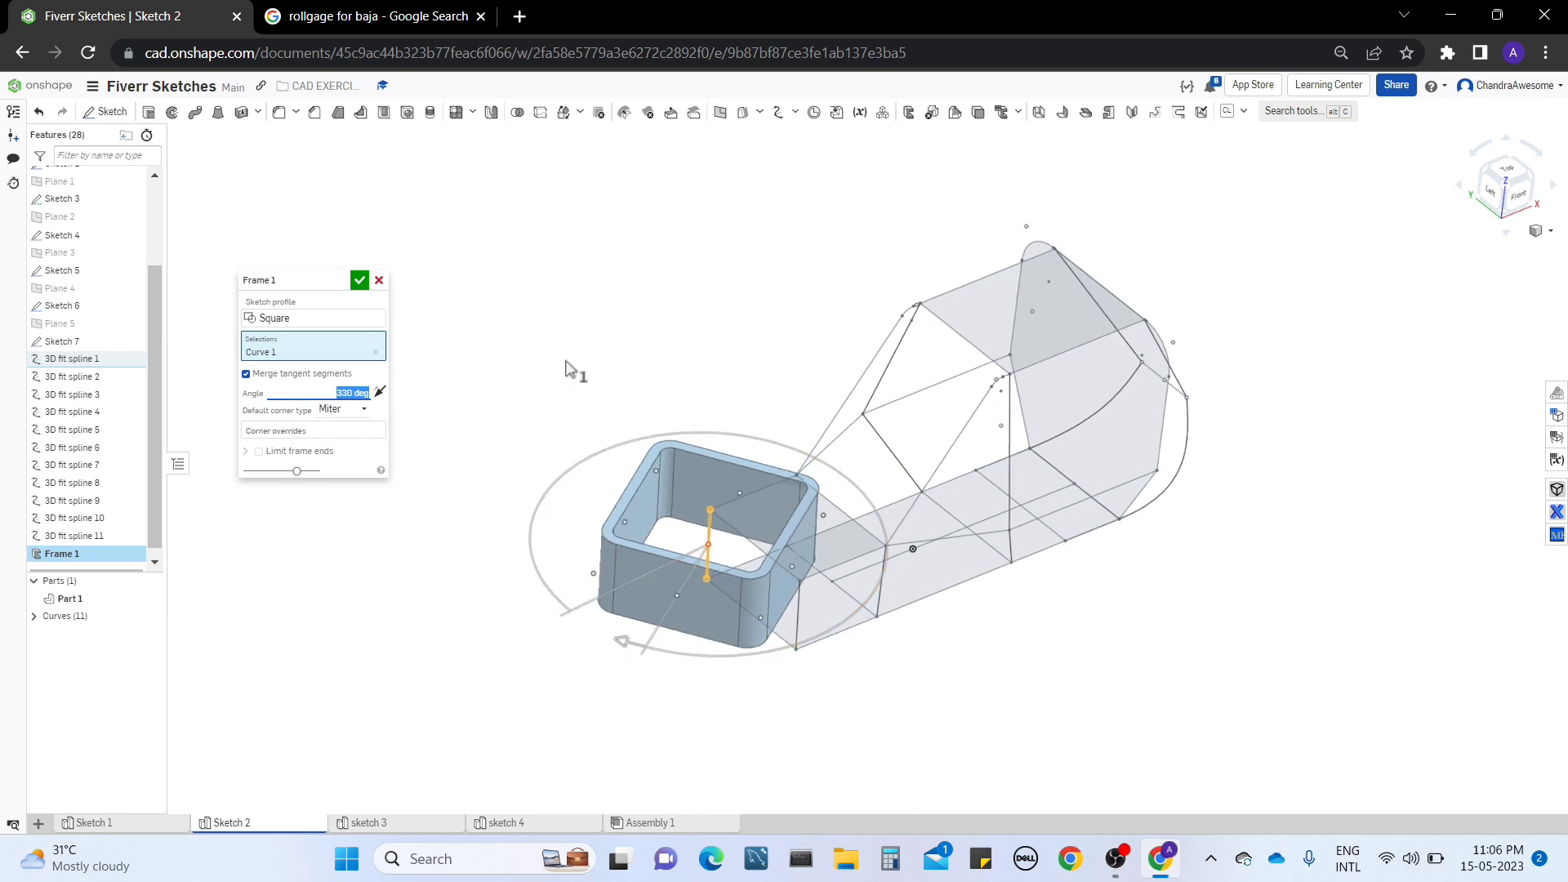
Step: Review the frame's default corner type options, inspect the tube preview, and discard the frame feature
left_click(361, 417)
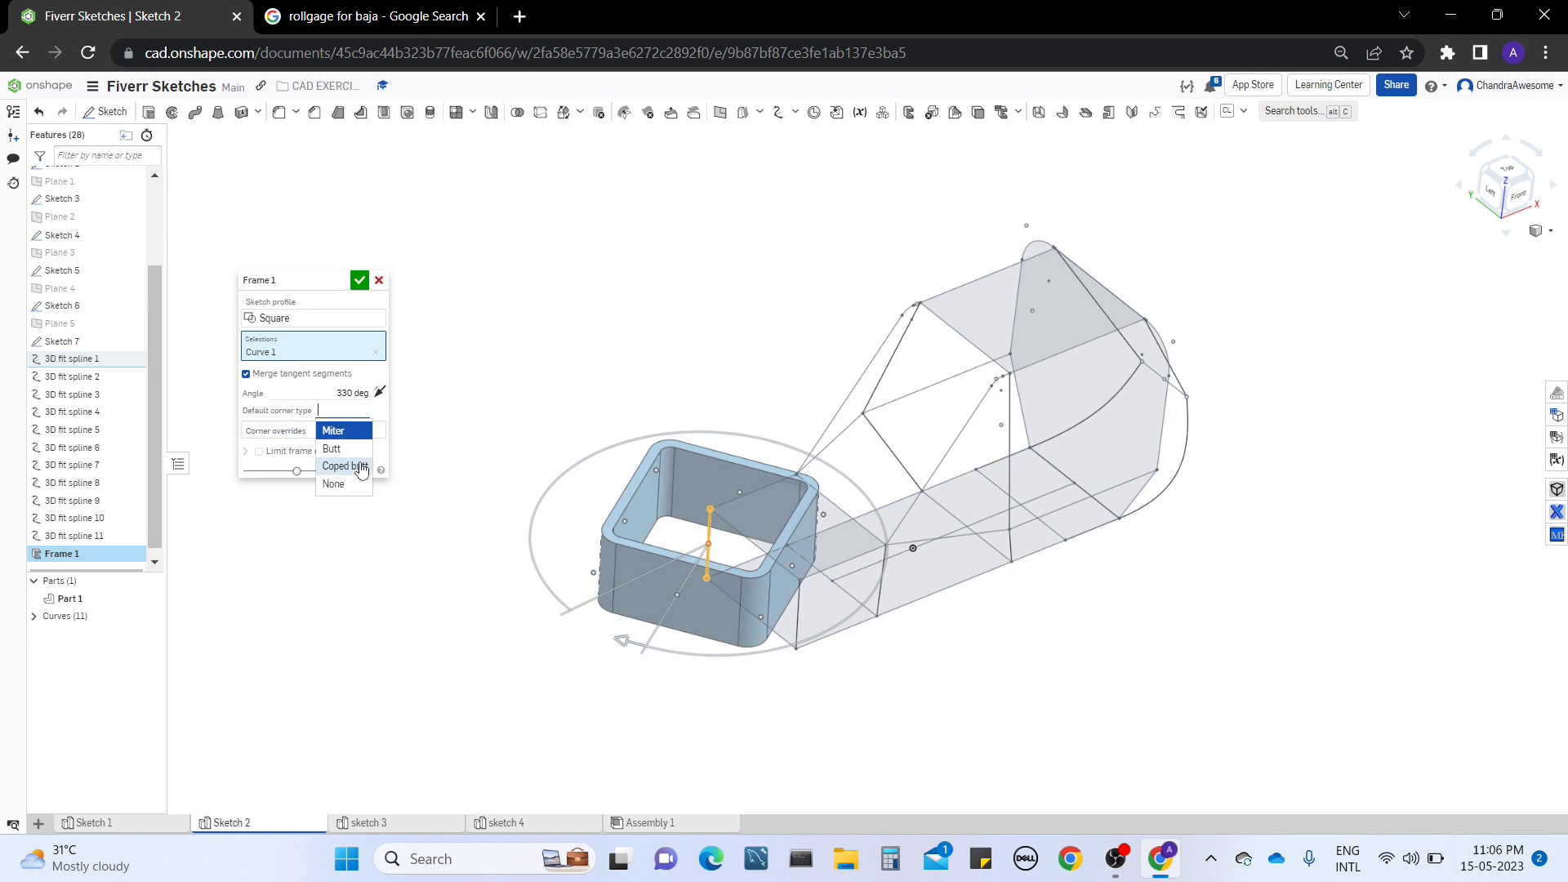
left_click(491, 388)
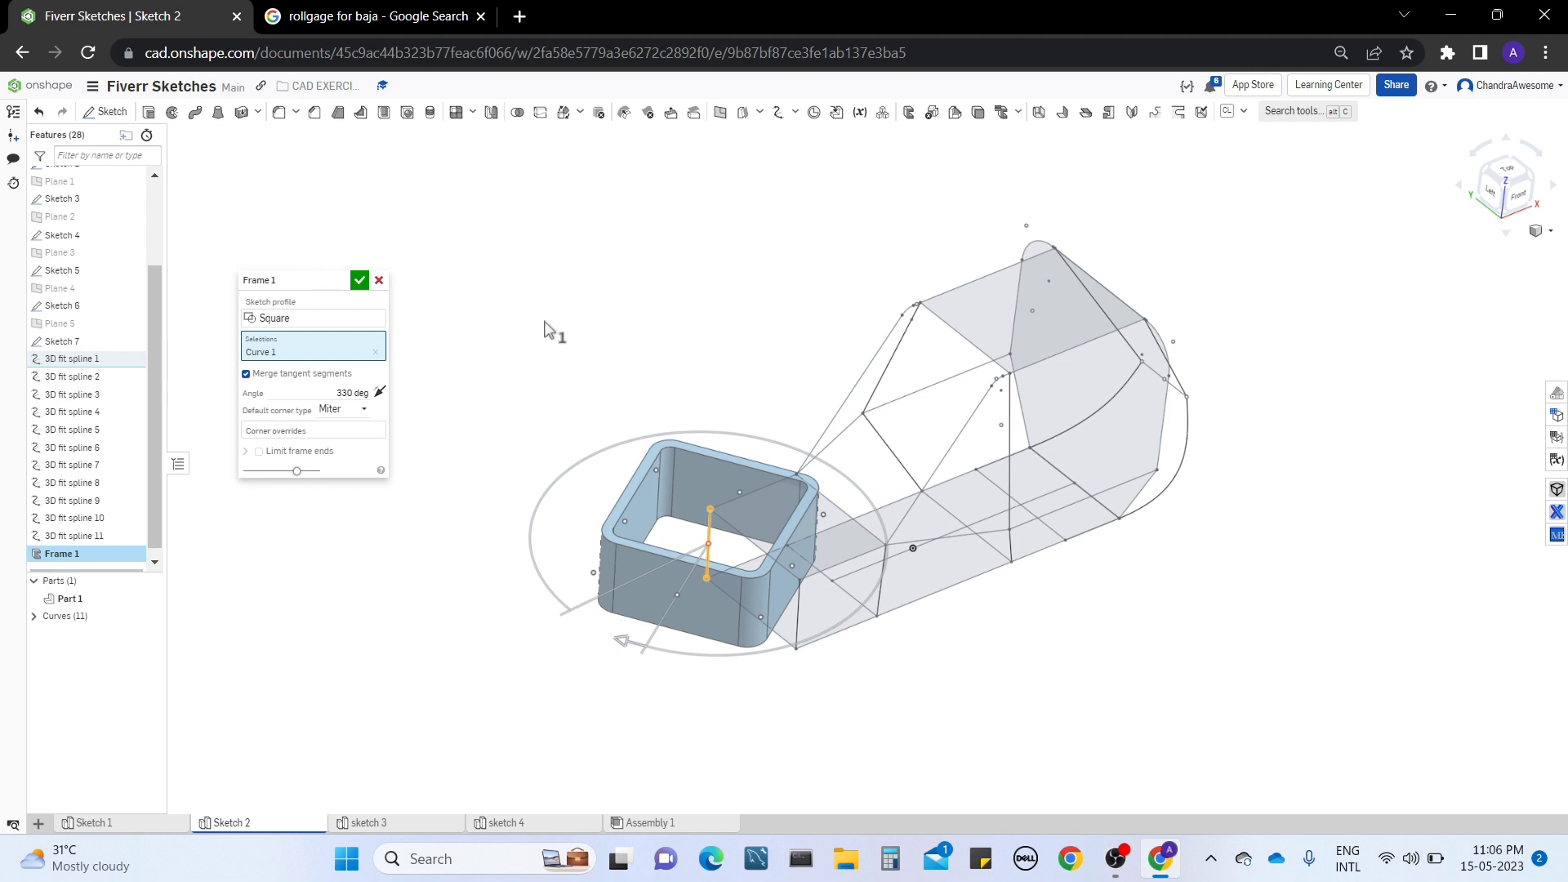
right_click_drag(602, 336, 605, 368)
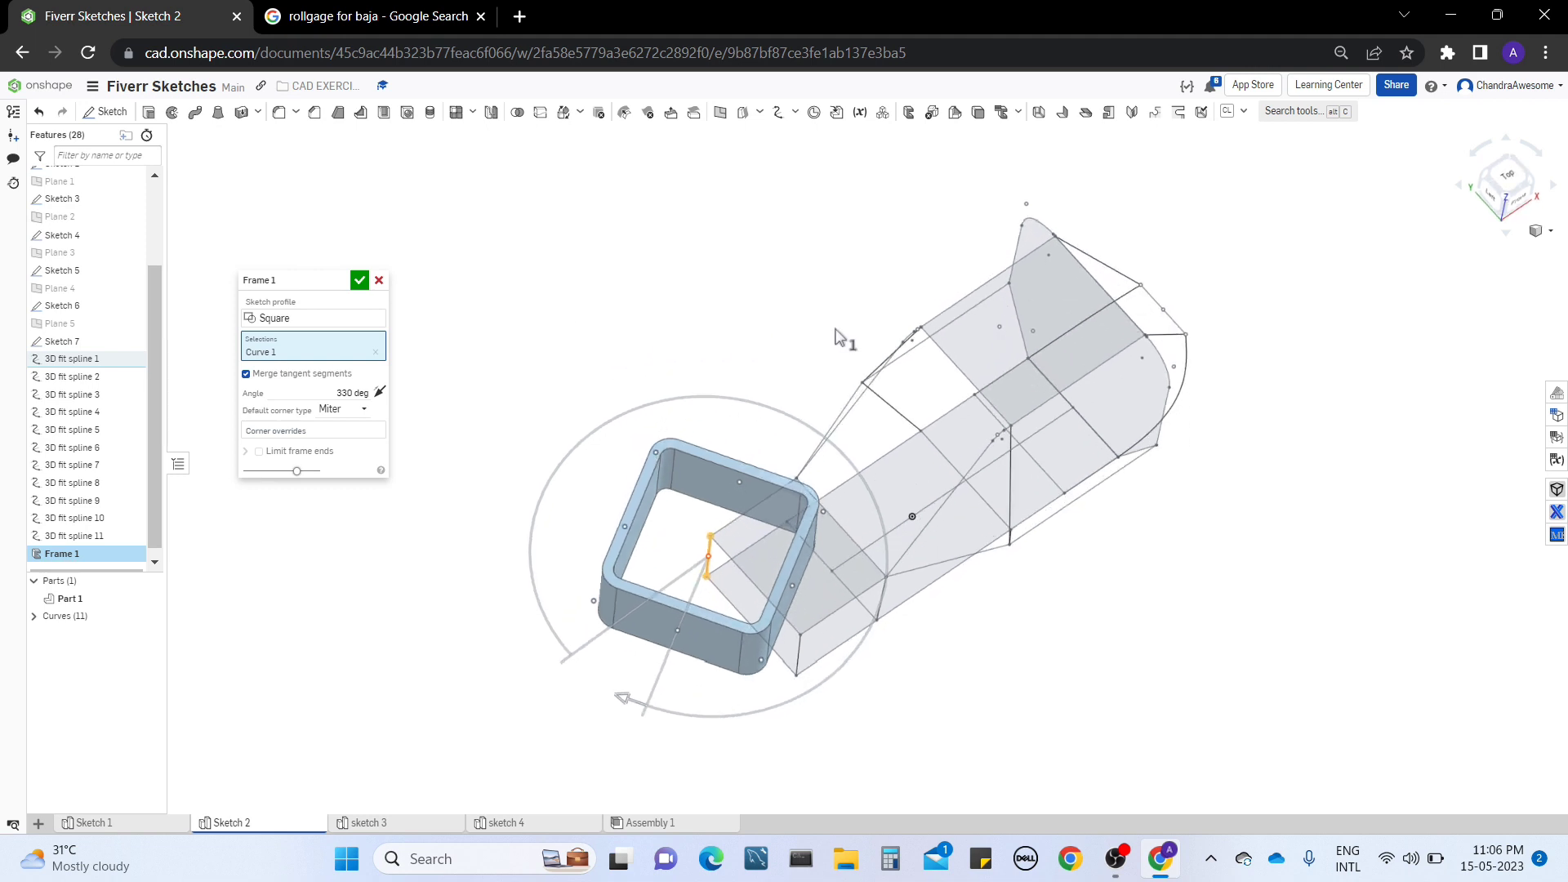
right_click_drag(837, 330, 835, 317)
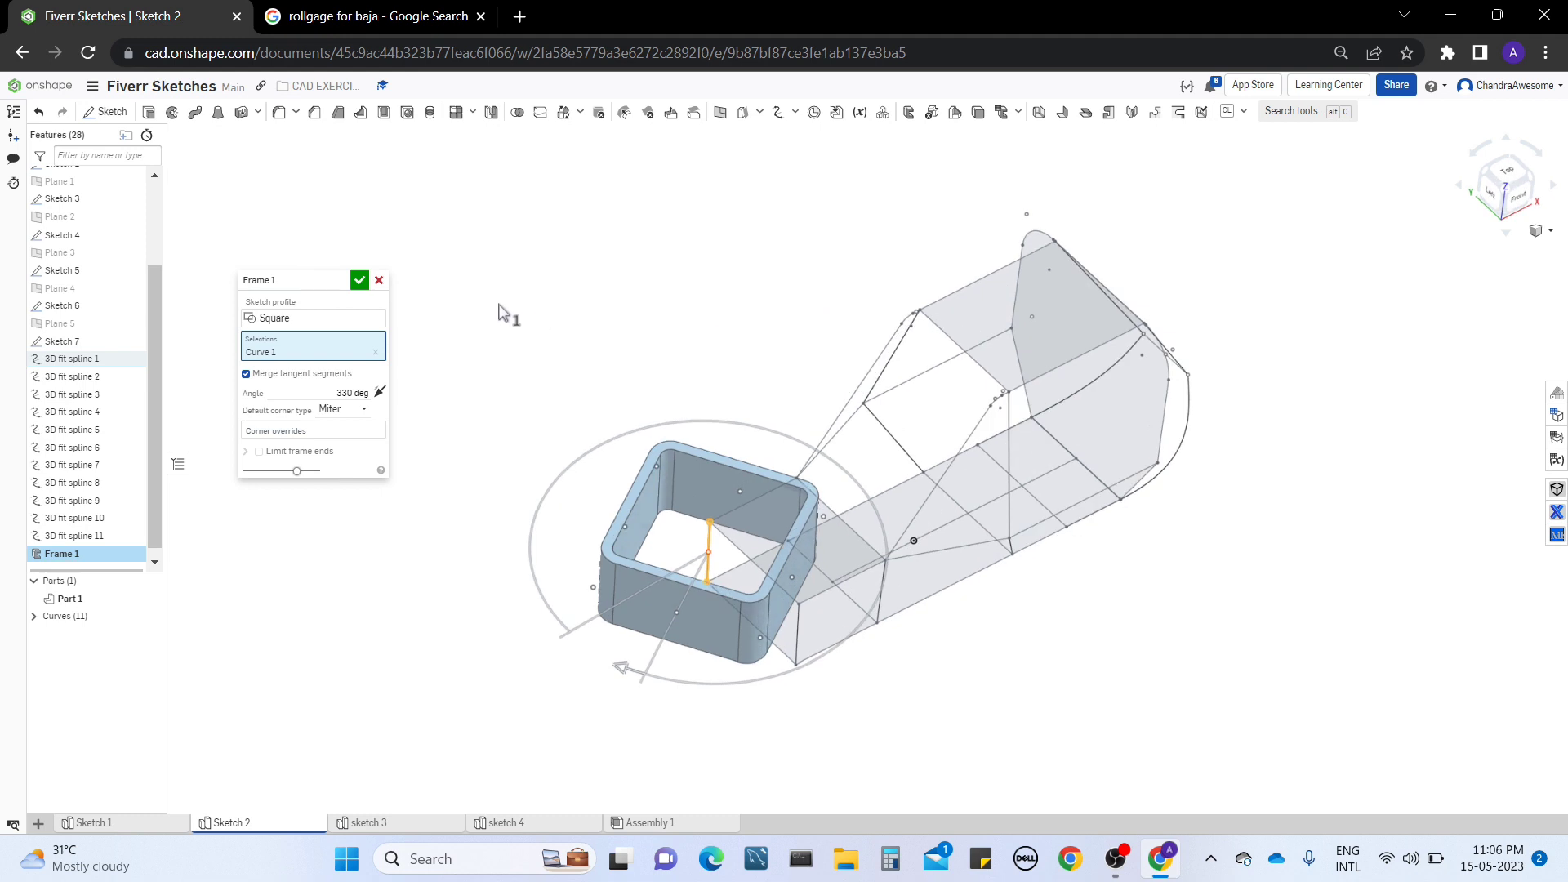
left_click(379, 282)
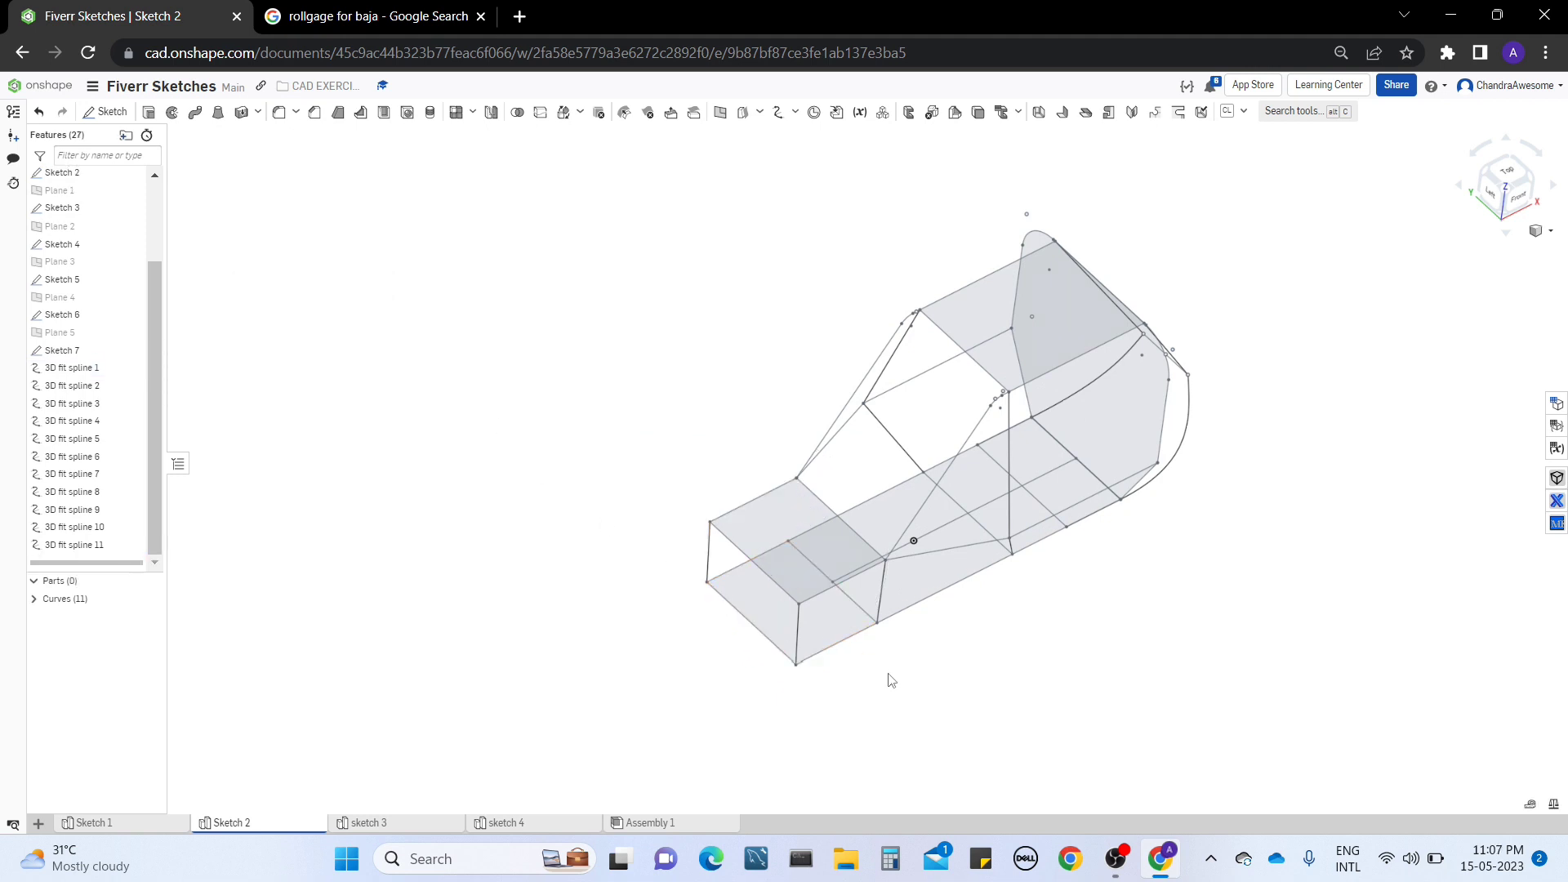
scroll(882, 683, "up", 3)
middle_click_drag(871, 686, 870, 581)
mouse_move(908, 632)
right_mouse_down()
mouse_move(901, 578)
mouse_move(908, 601)
right_mouse_up()
middle_click_drag(935, 601, 927, 677)
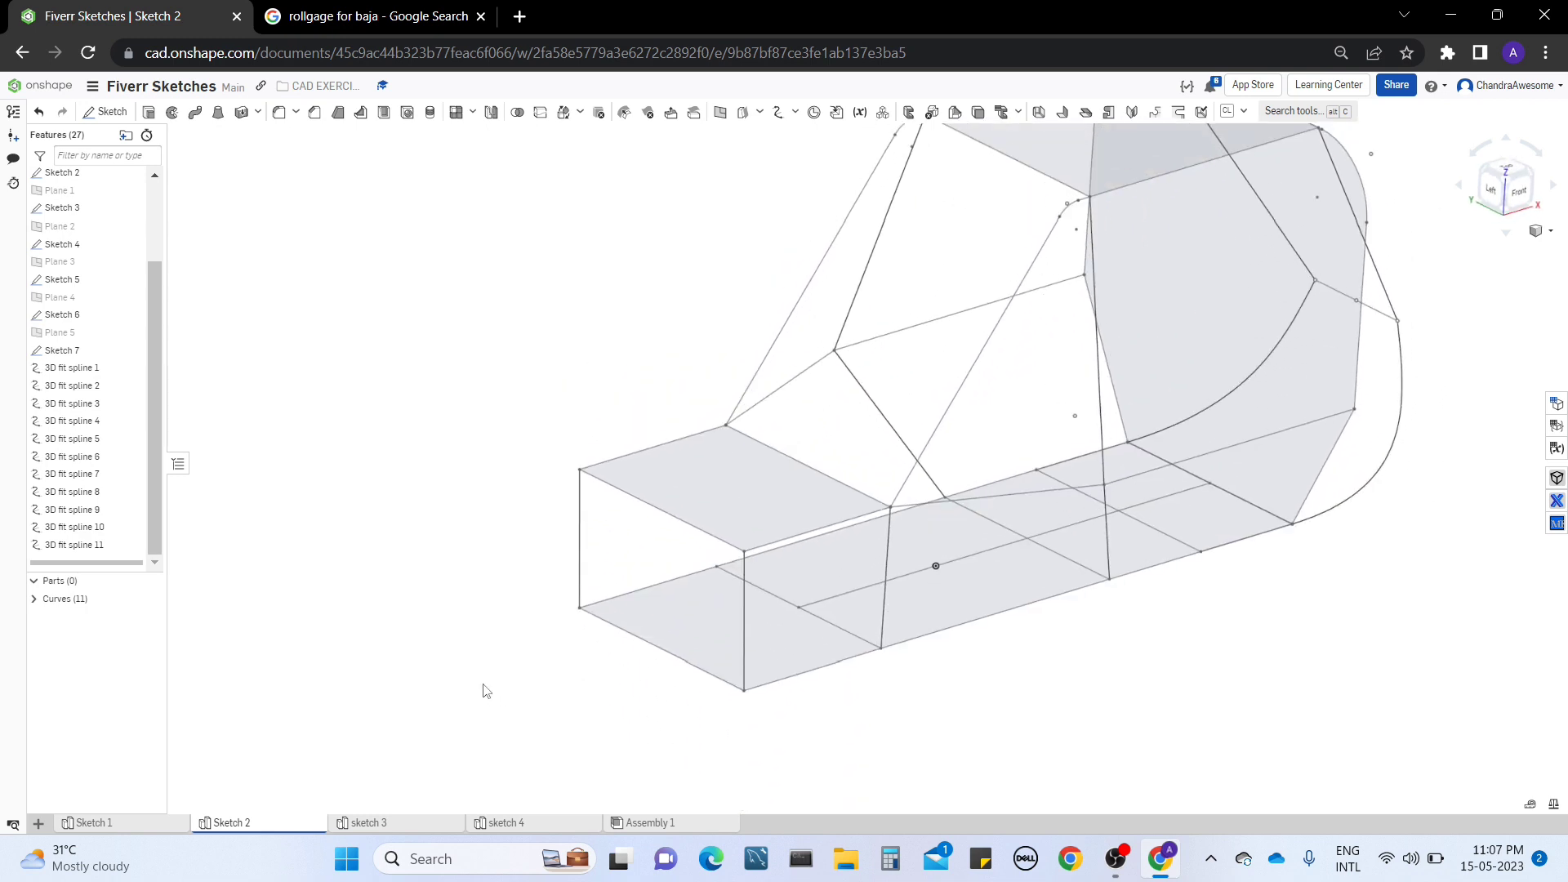
Step: Switch to the Sketch 1 part studio and hide its lever-shaped sketch, leaving only the default planes shown
mouse_move(148, 825)
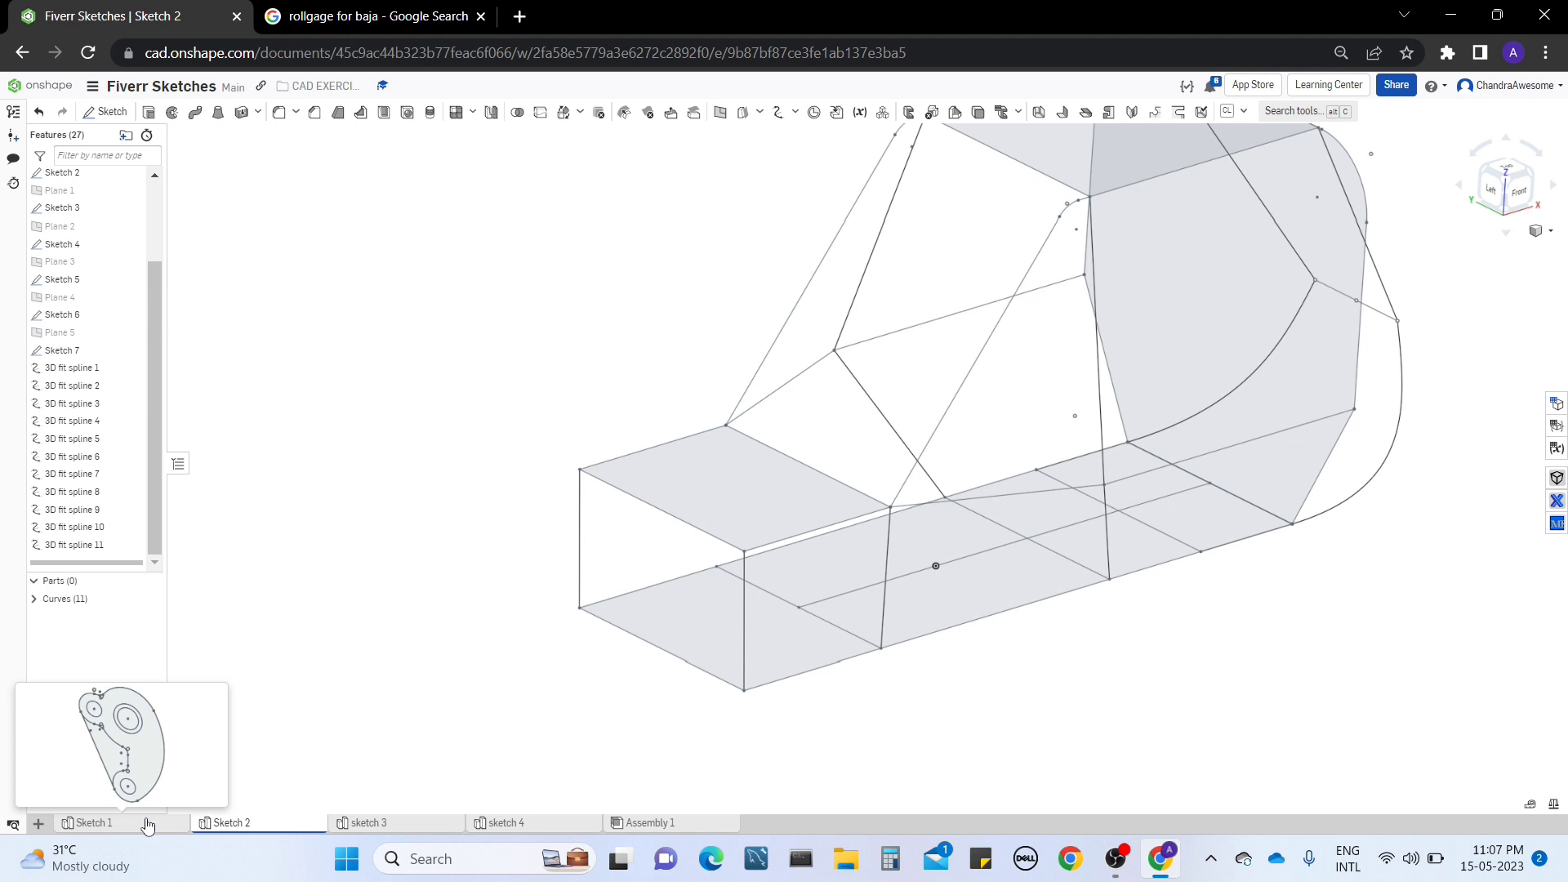
left_click_drag(148, 826, 408, 674)
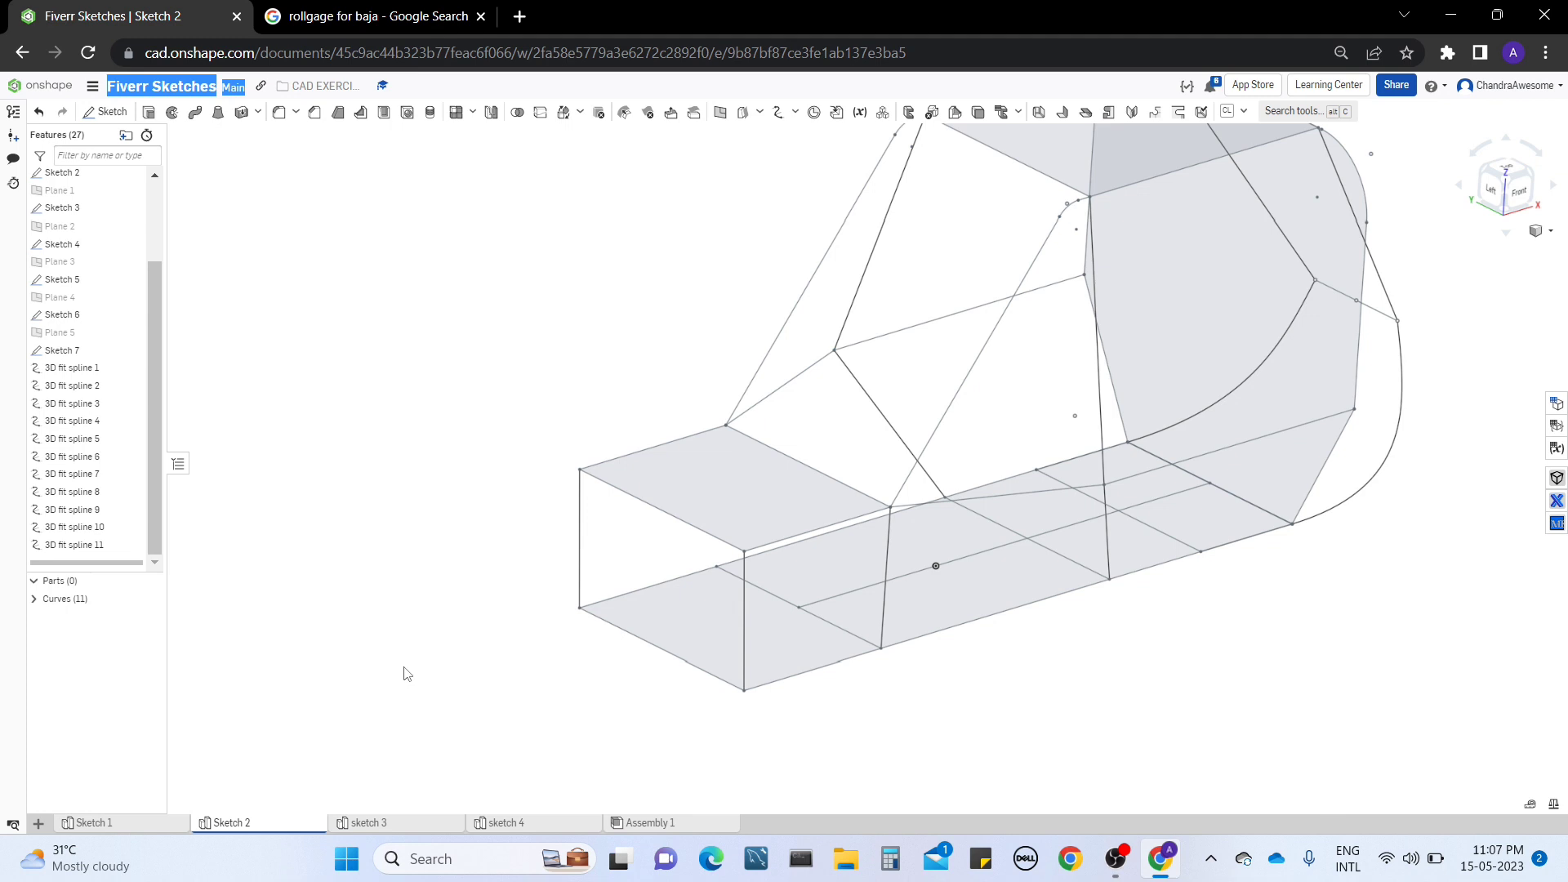
left_click(150, 823)
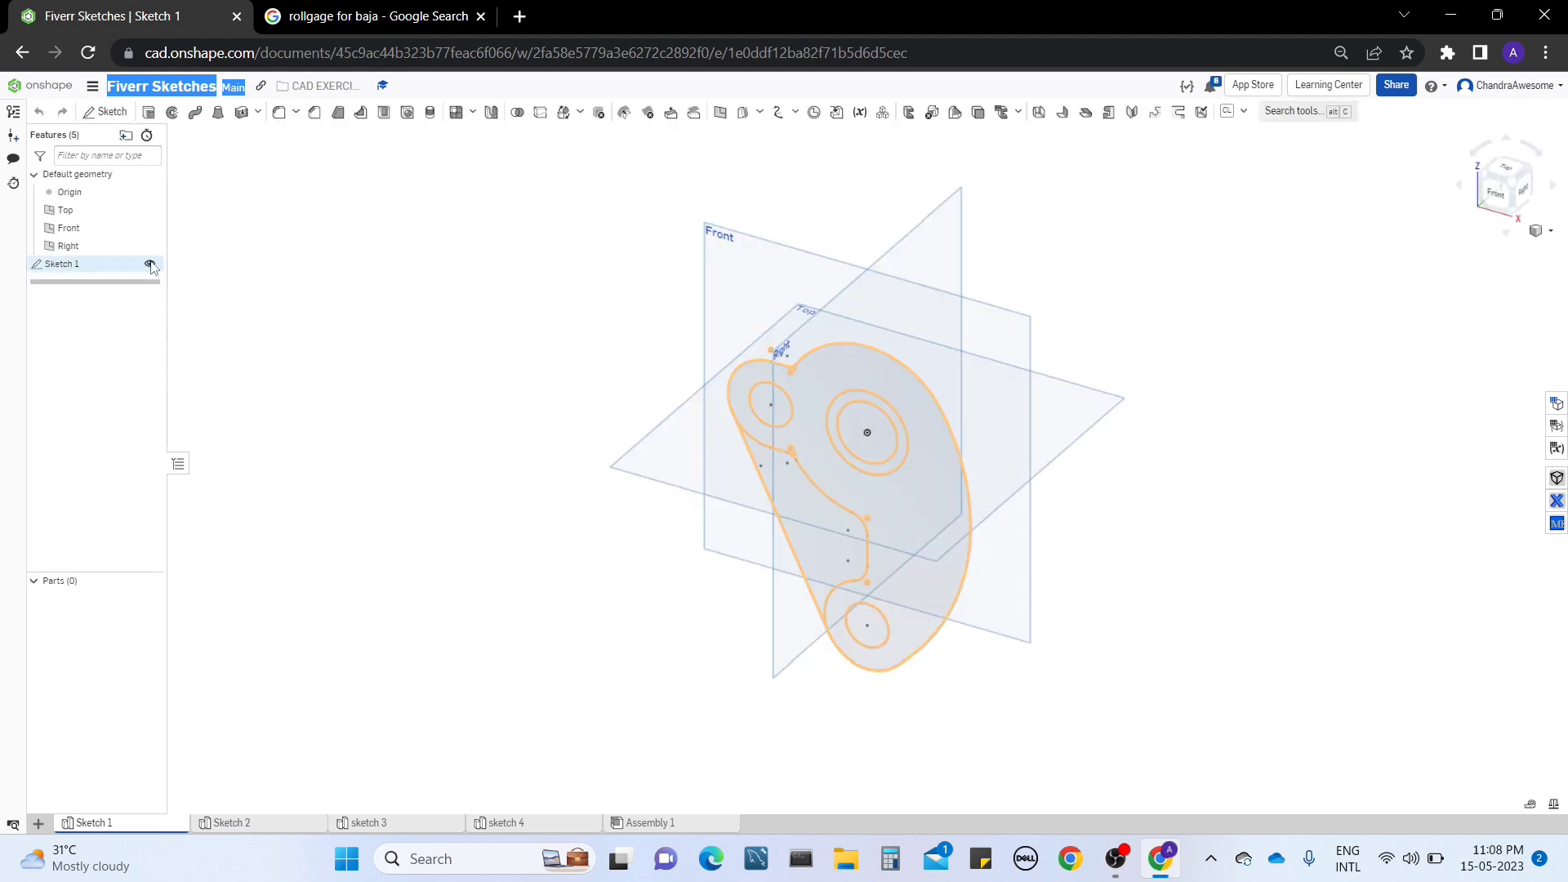
left_click(151, 265)
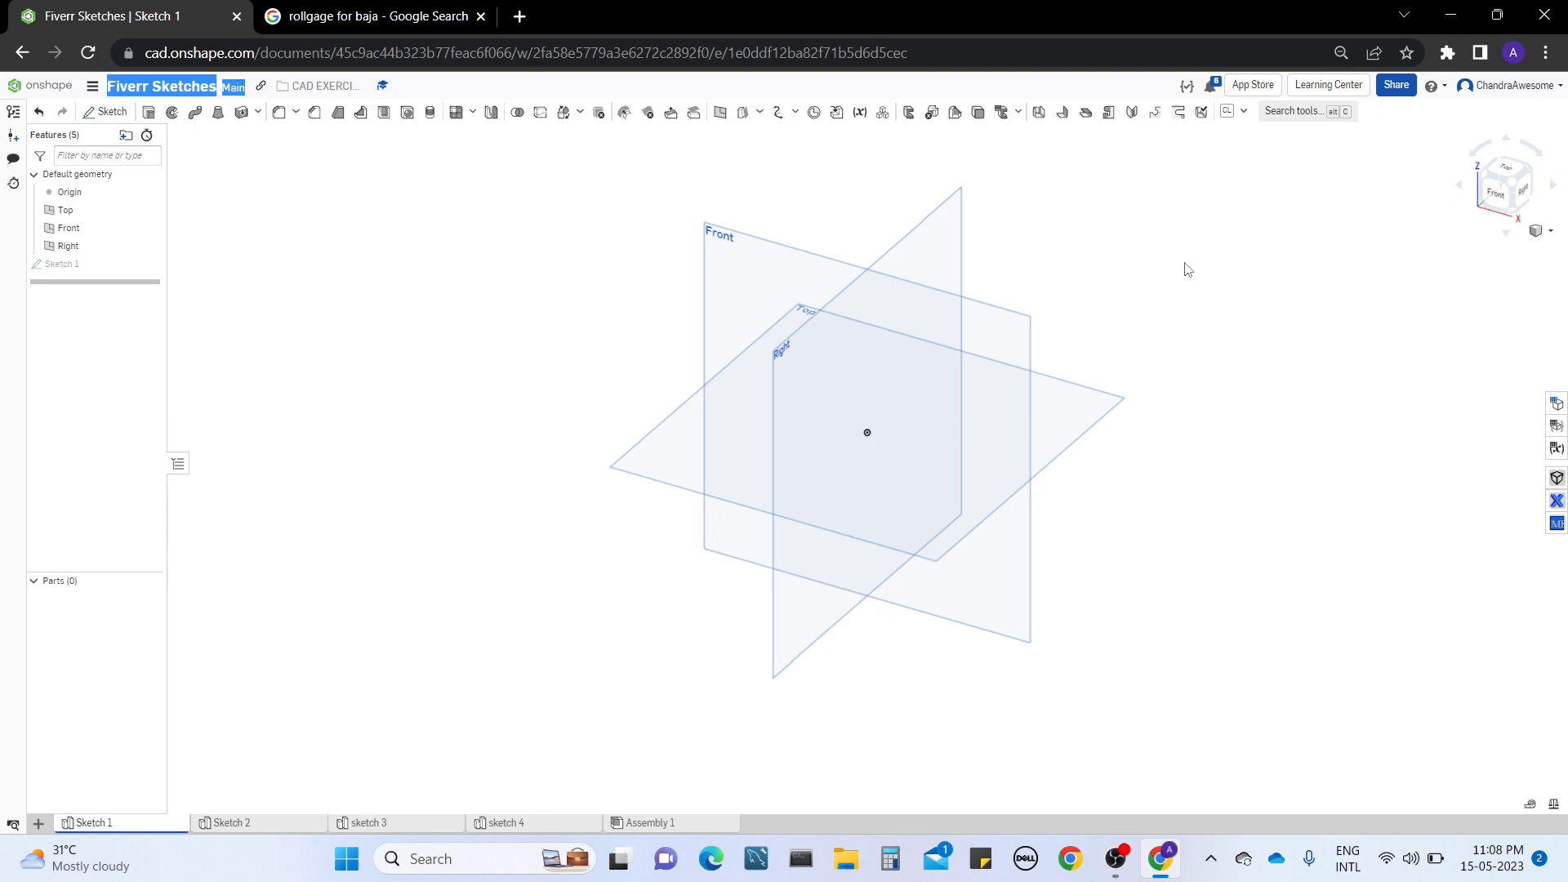
Step: Look at the roll cage reference images in the image search results and return to the Onshape document
middle_click_drag(1050, 308, 984, 375)
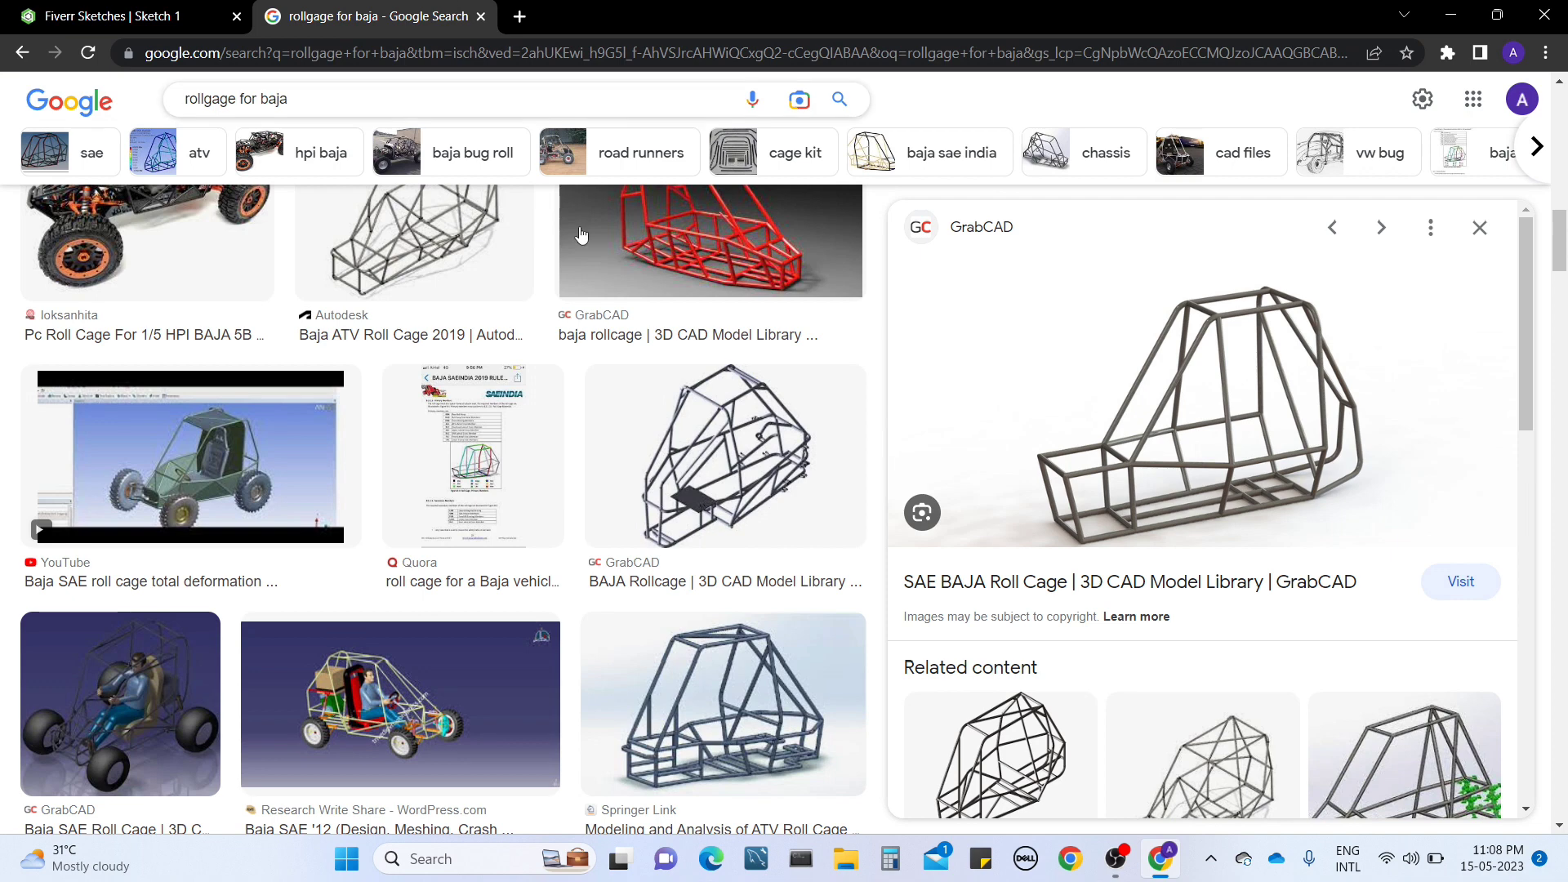
left_click(461, 15)
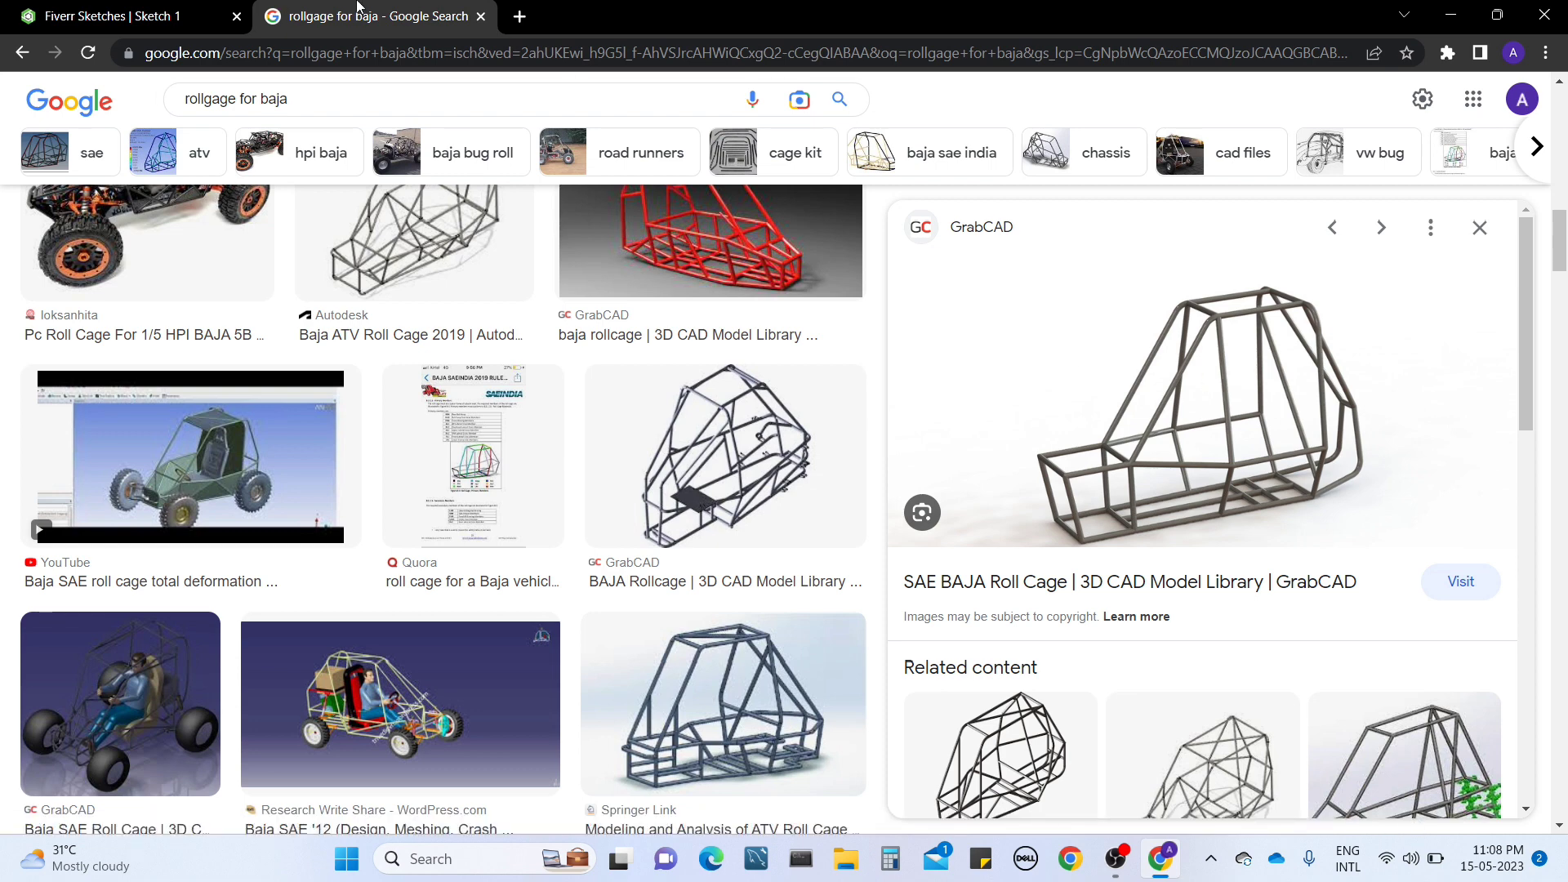
left_click(135, 8)
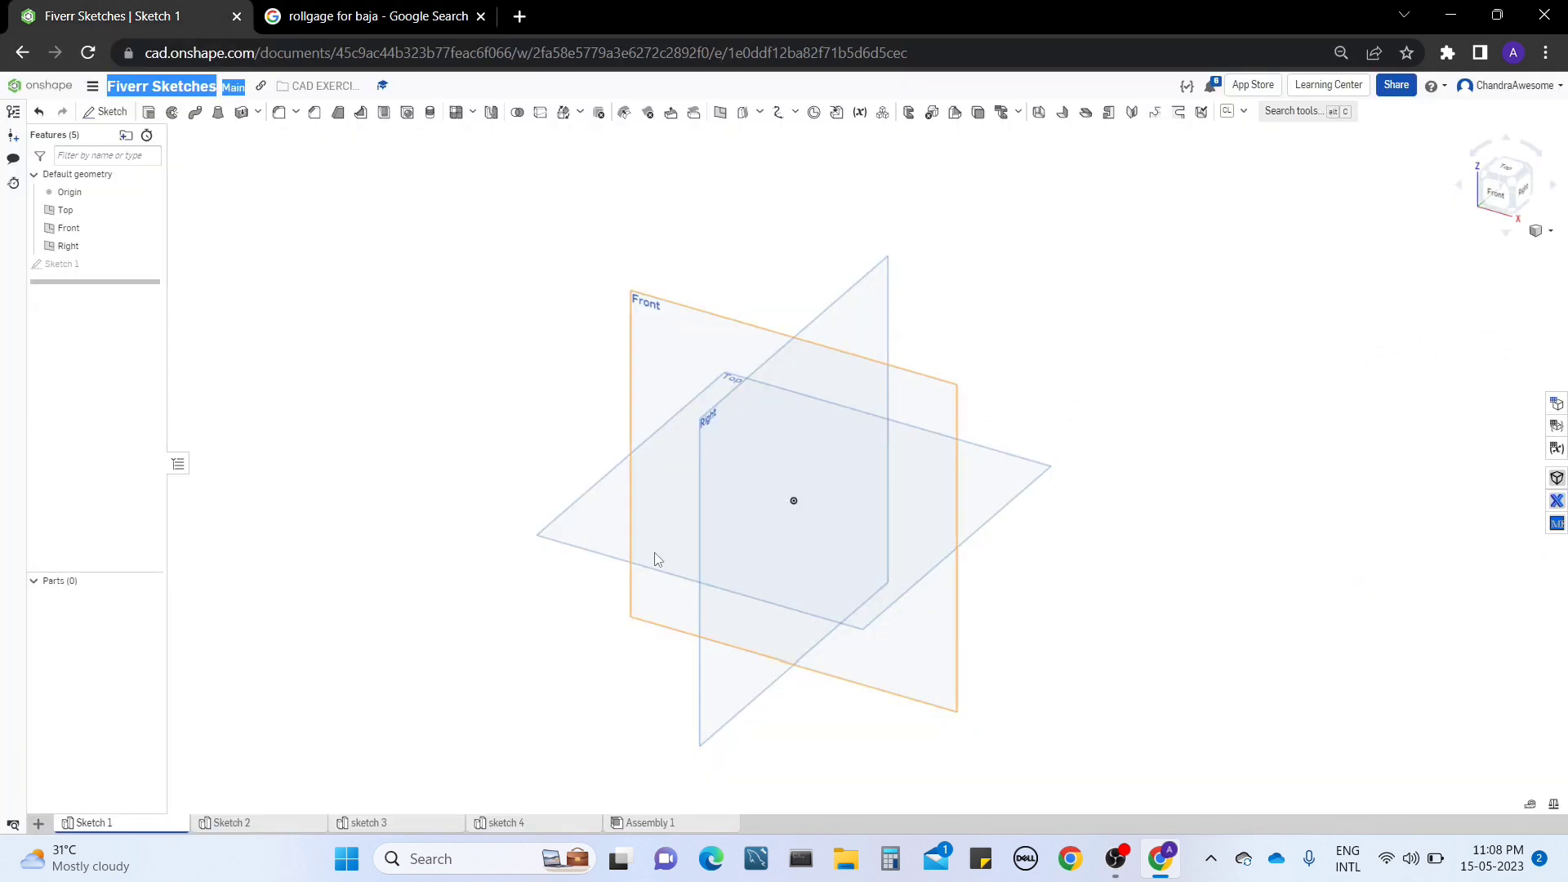
Step: Start a sketch on the Top plane and draw a circle about 54 mm in diameter centred on the origin
left_click(593, 513)
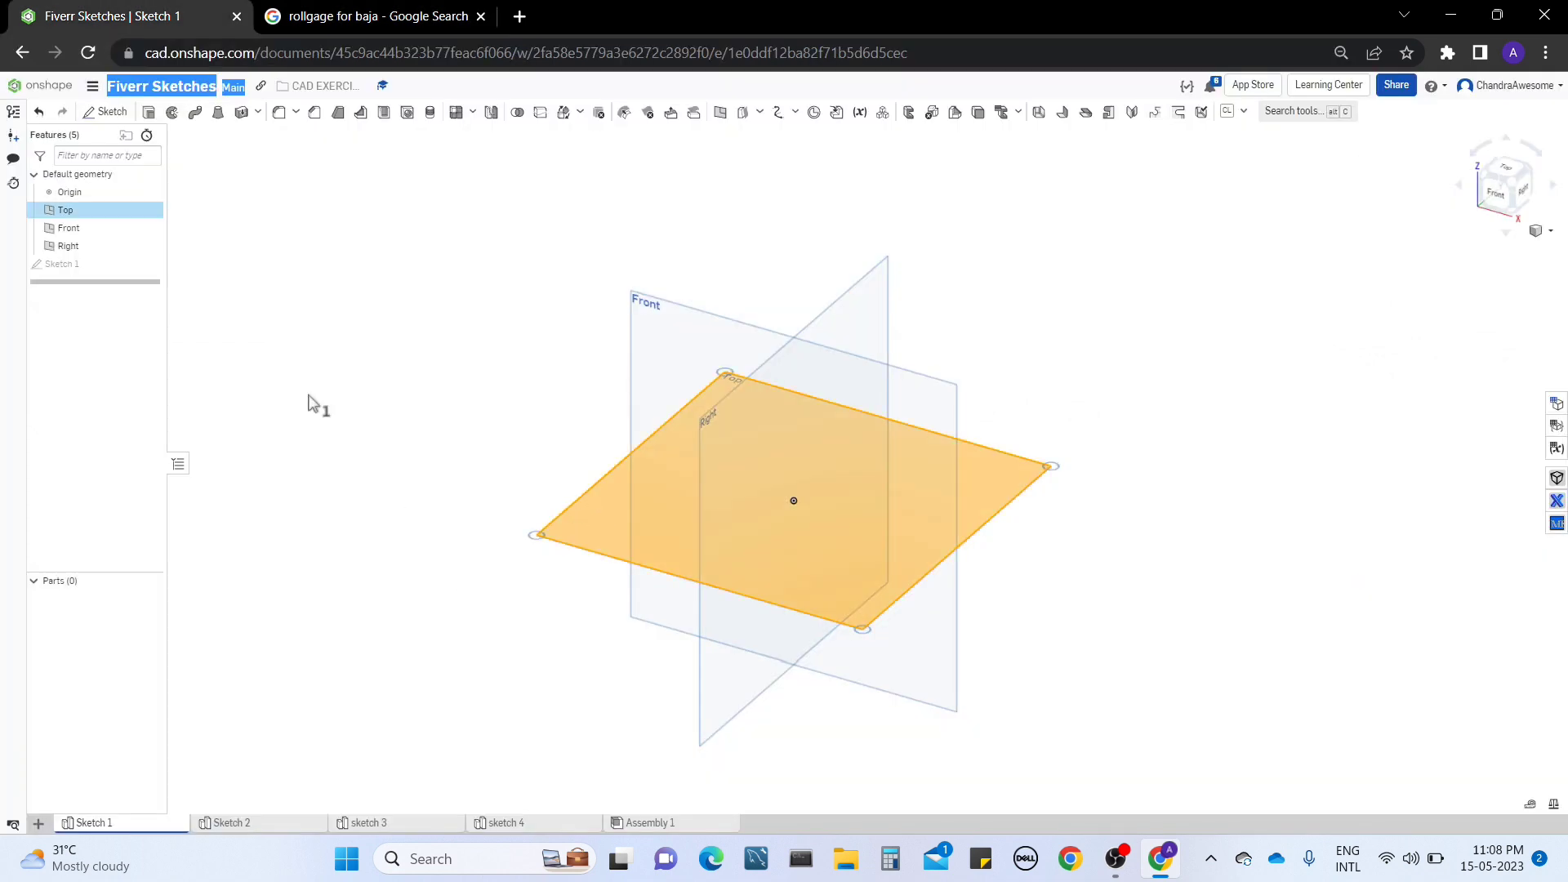
left_click(106, 112)
left_click(195, 112)
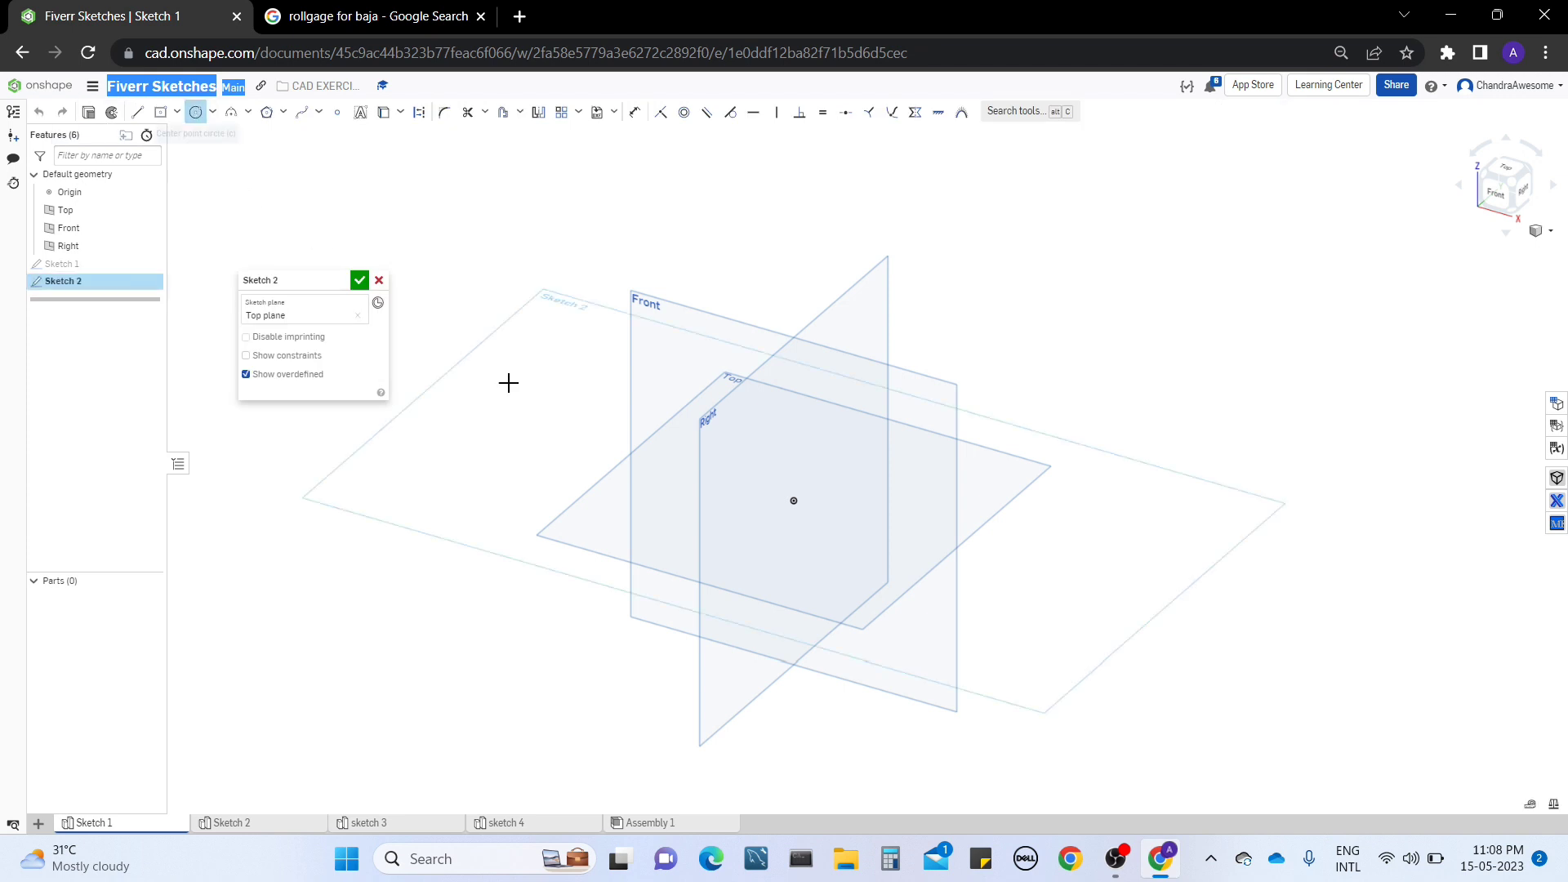
left_click(794, 501)
left_click(805, 533)
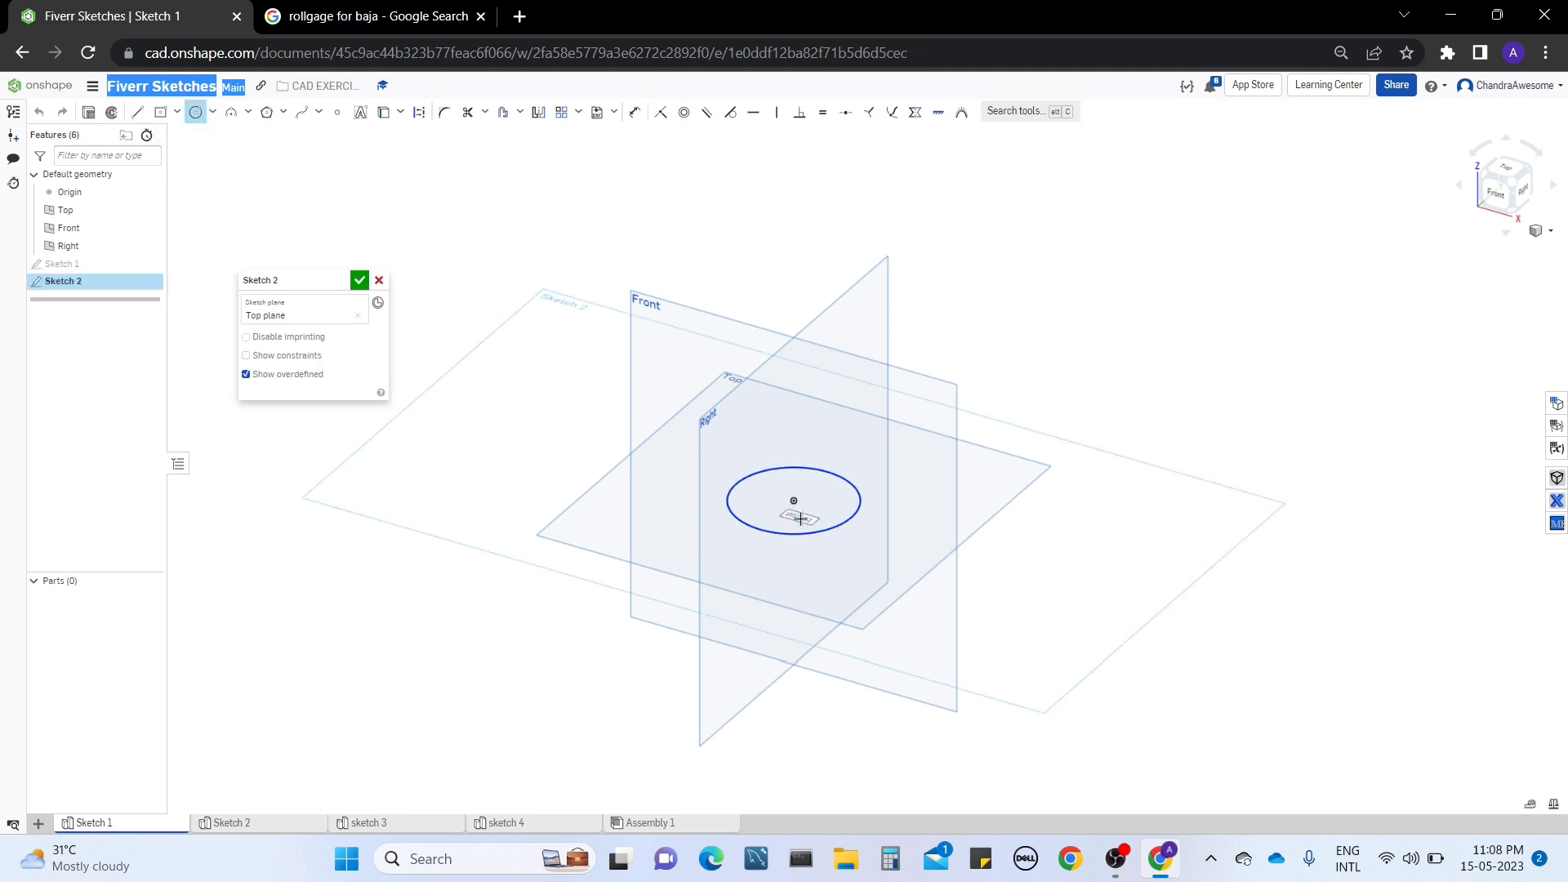
Step: Dimension the circle's diameter and set it to 10 mm
key("d")
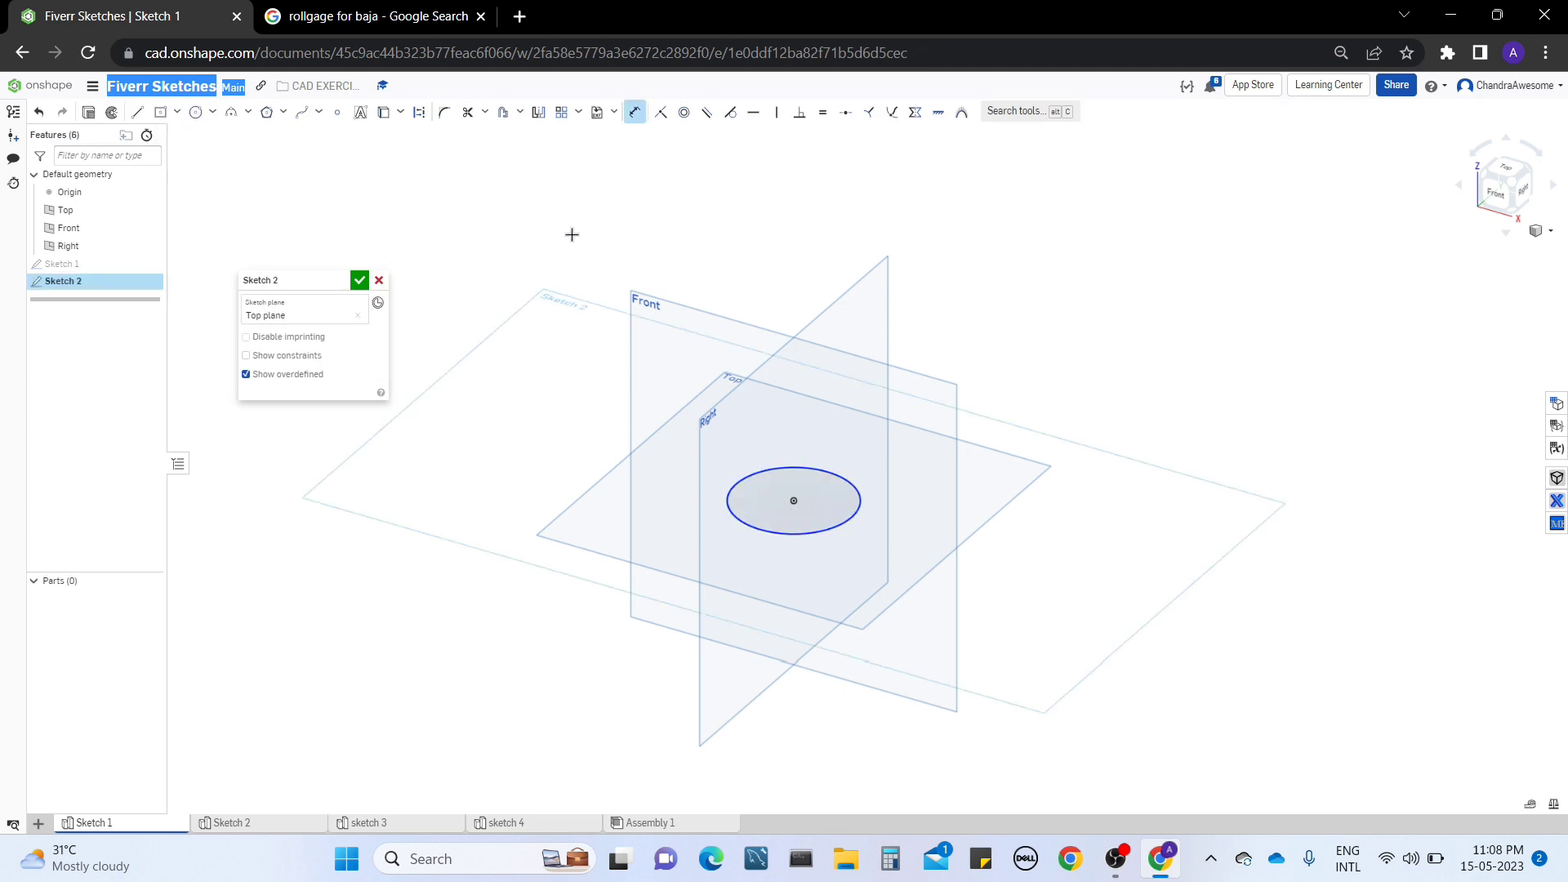
left_click(860, 499)
left_click(1056, 518)
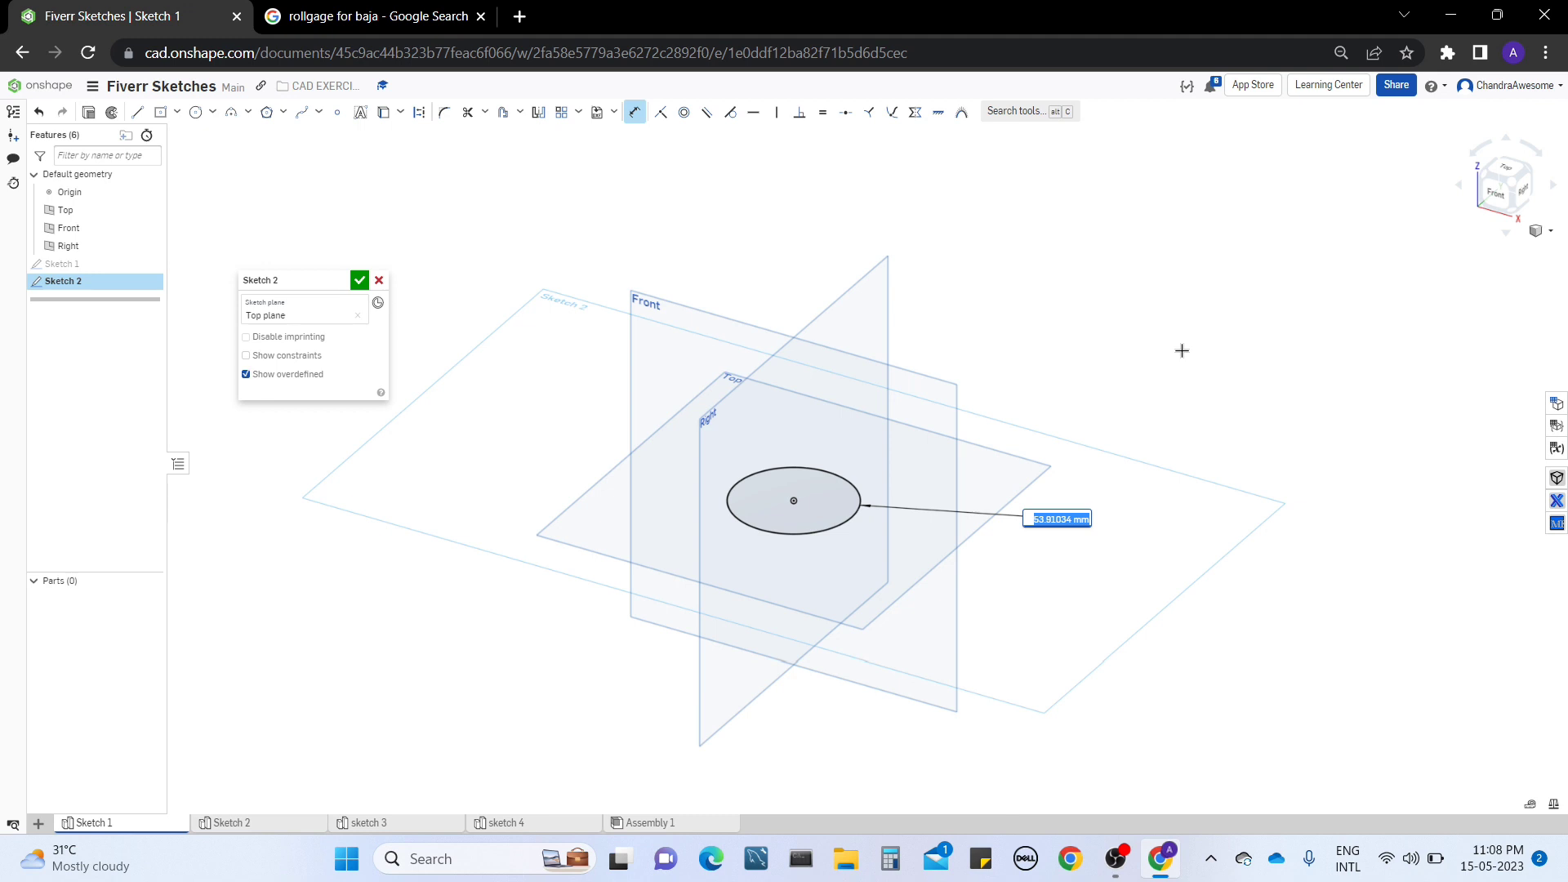
type("10")
key("Return")
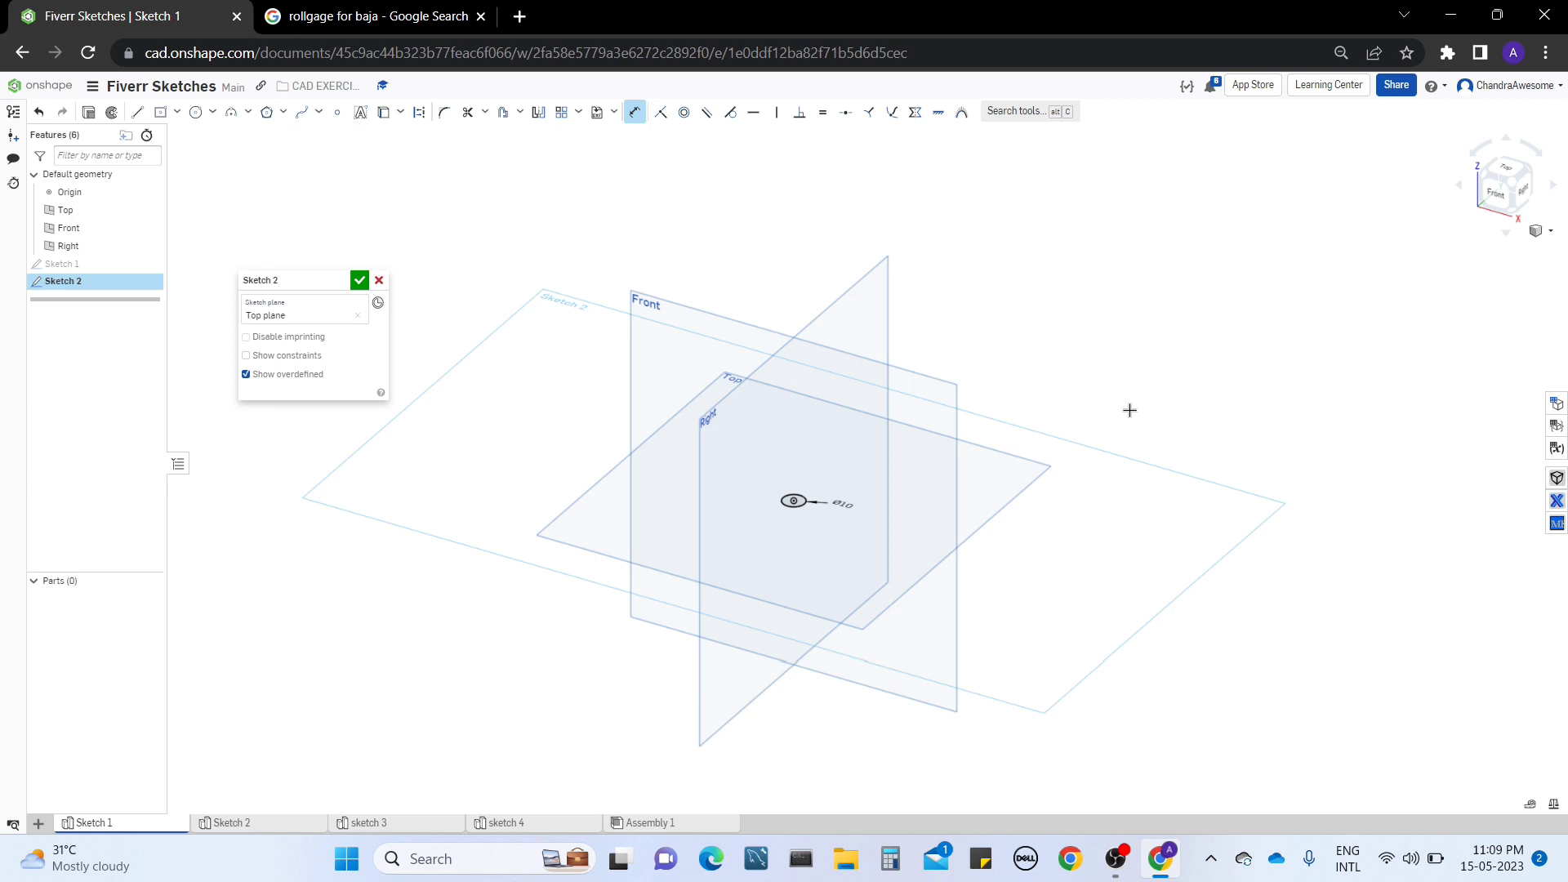
Step: Offset the 10 mm circle inward by 1.5 mm to form a tube profile, and finish the sketch
scroll(1130, 410, "up", 5)
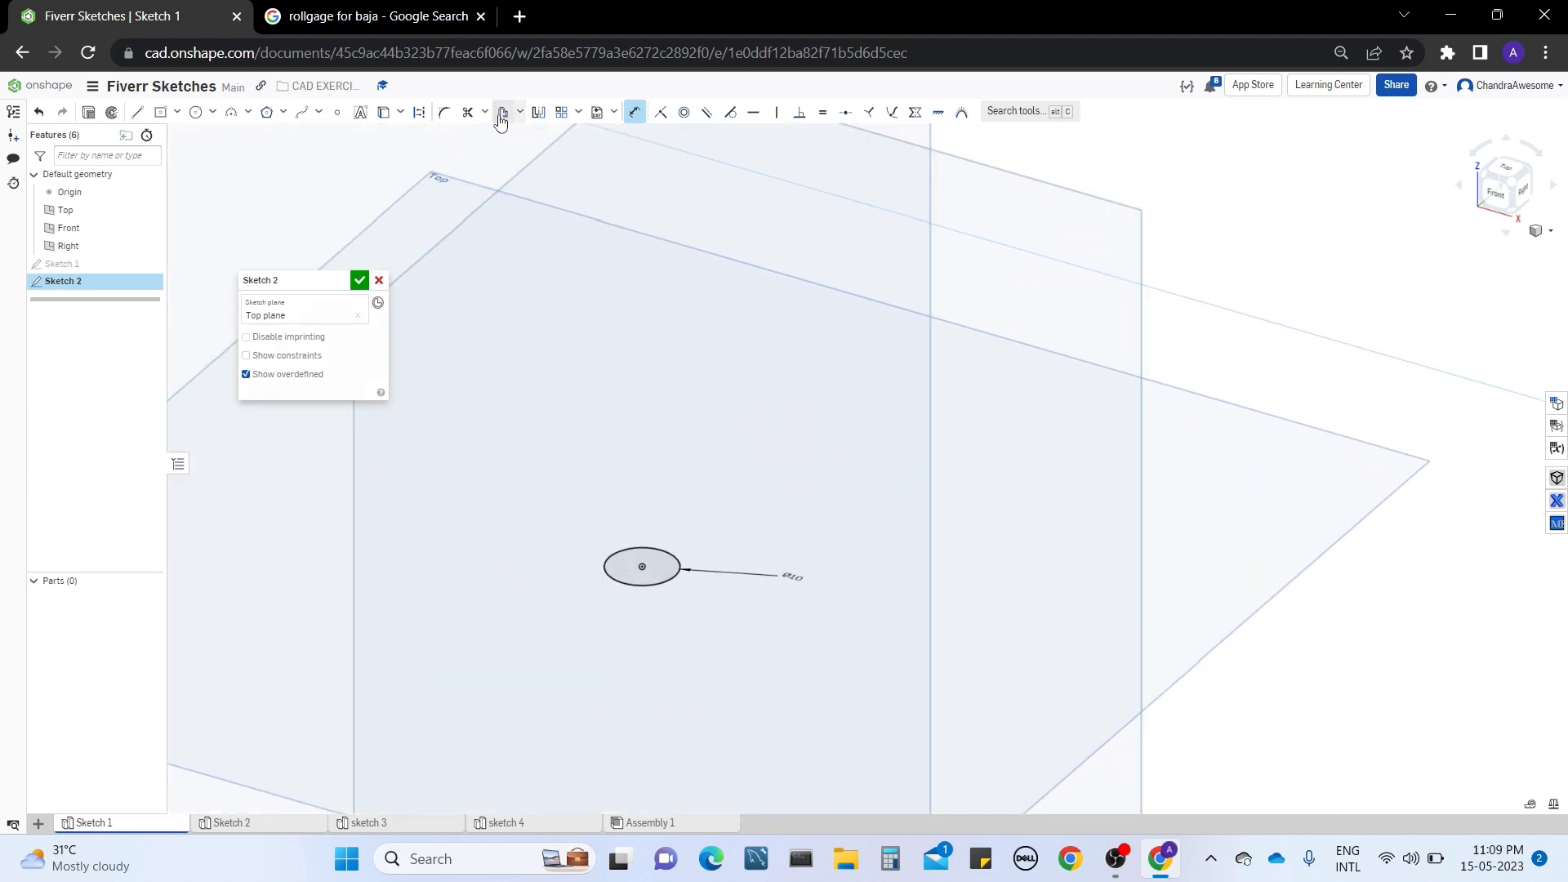
left_click(503, 113)
left_click(603, 559)
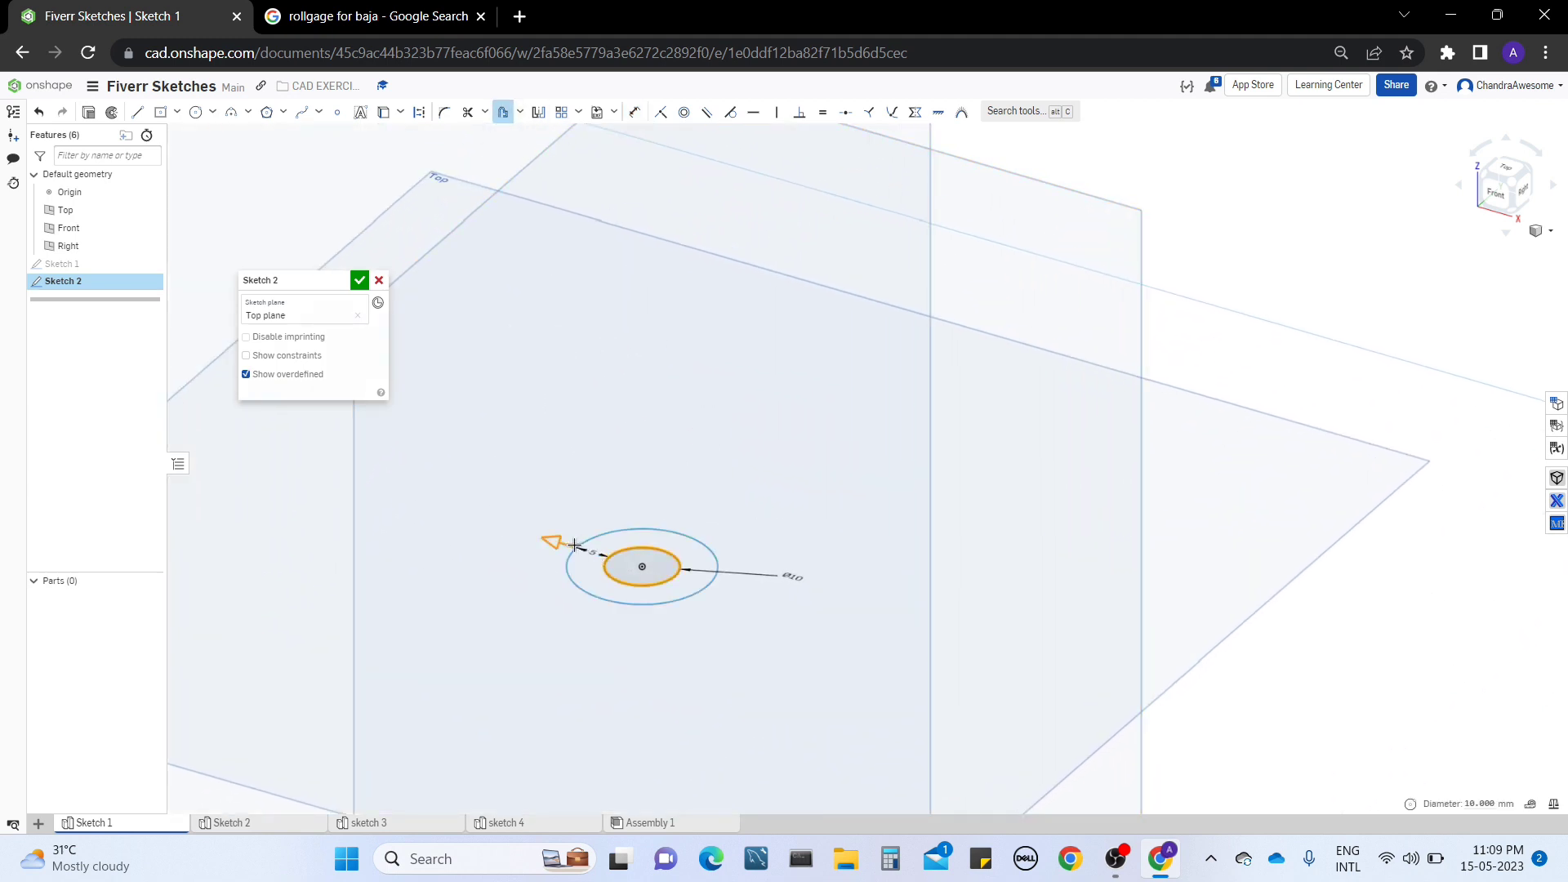
left_click_drag(557, 541, 597, 566)
left_click(740, 480)
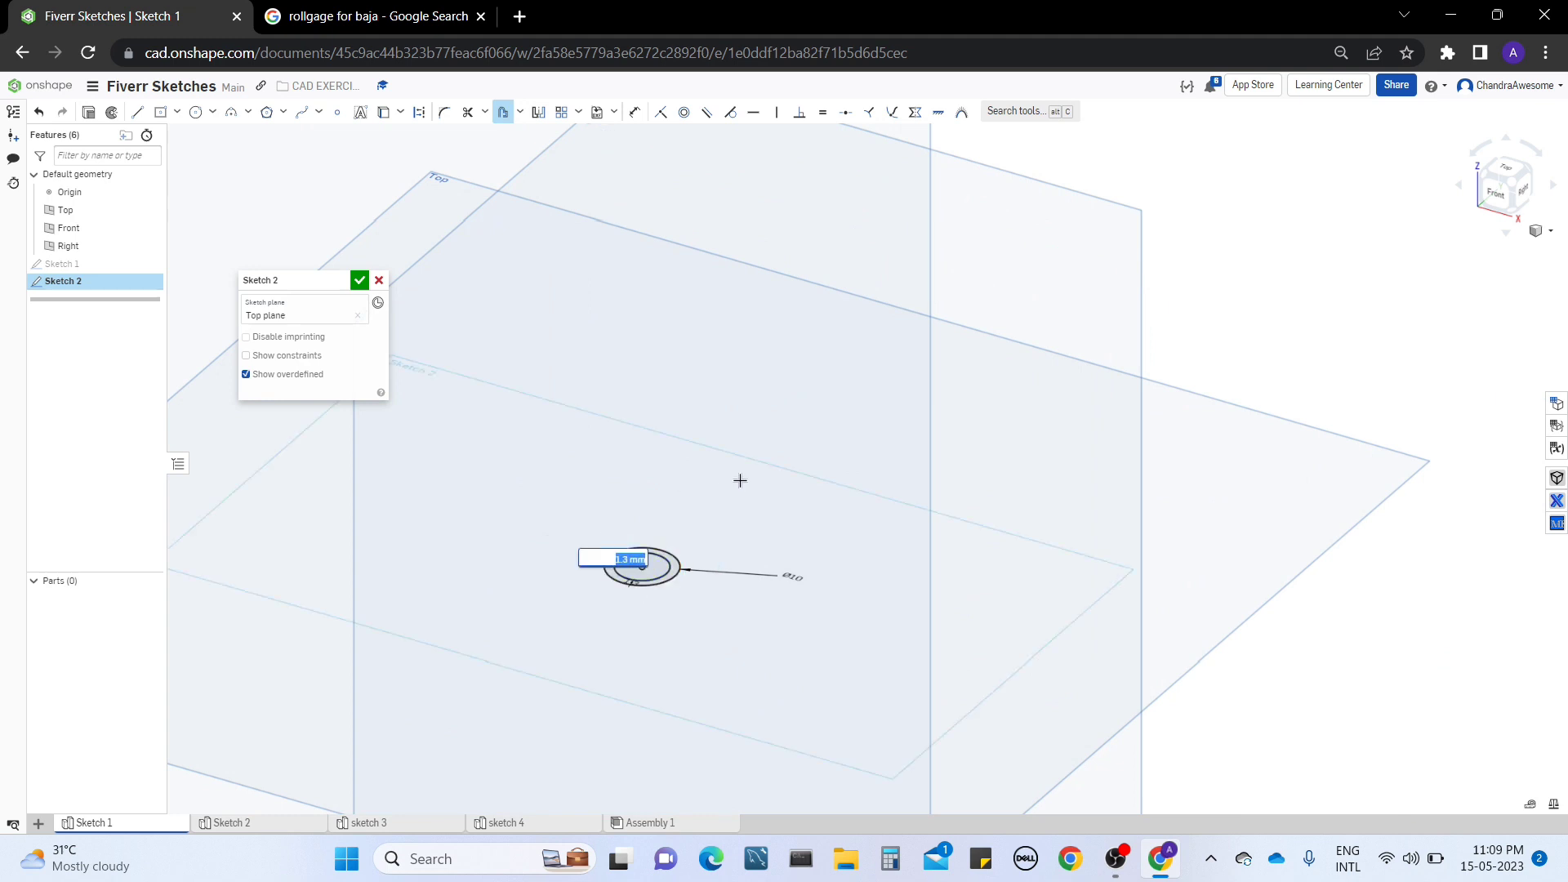
type("1.5")
key("Return")
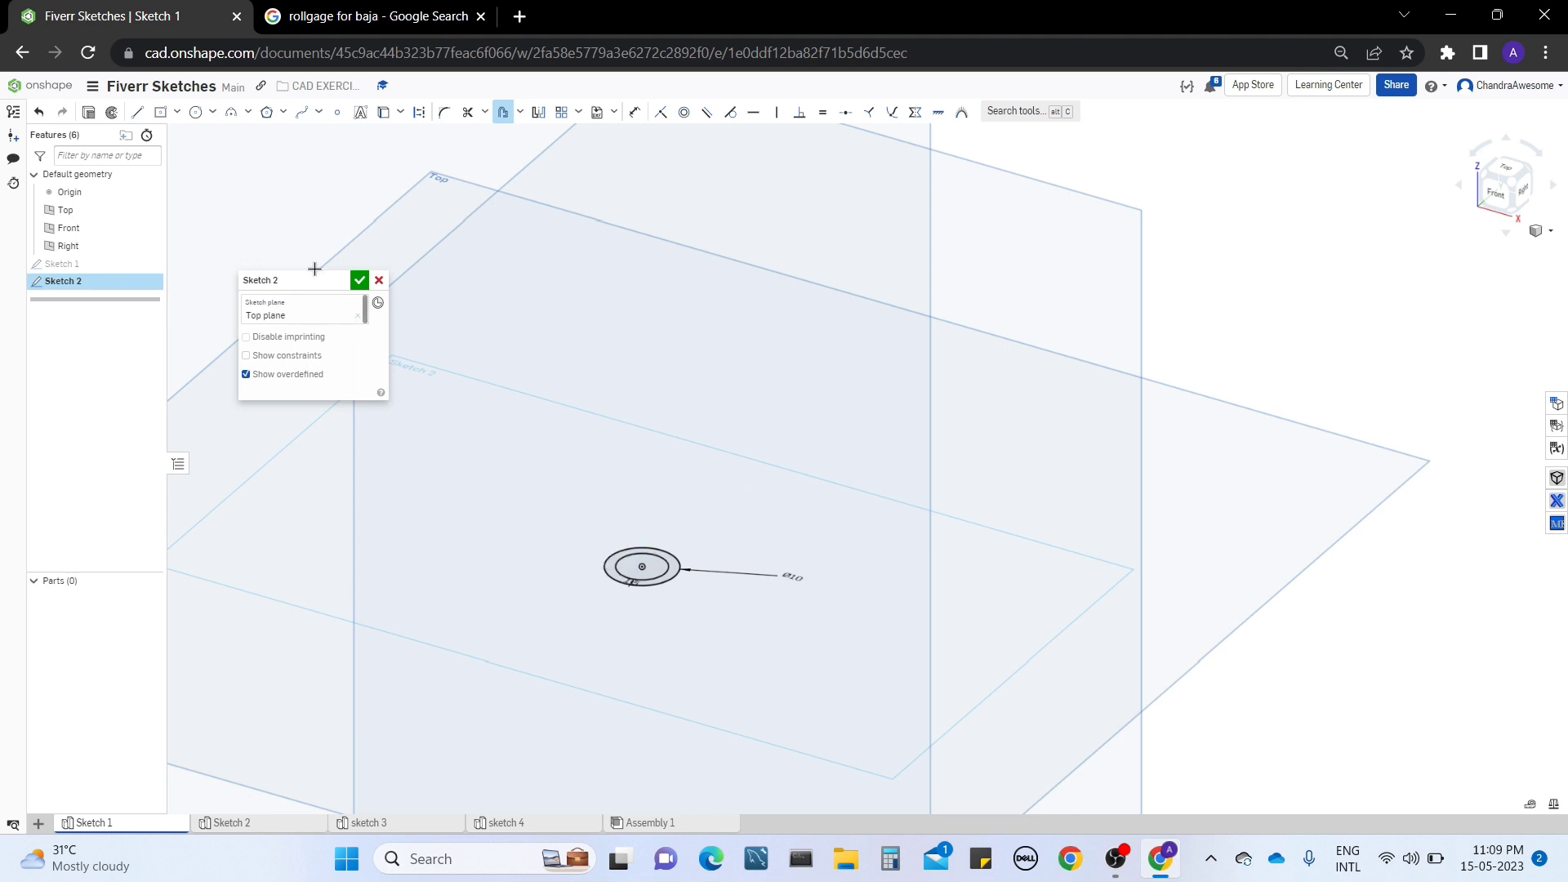
left_click(360, 281)
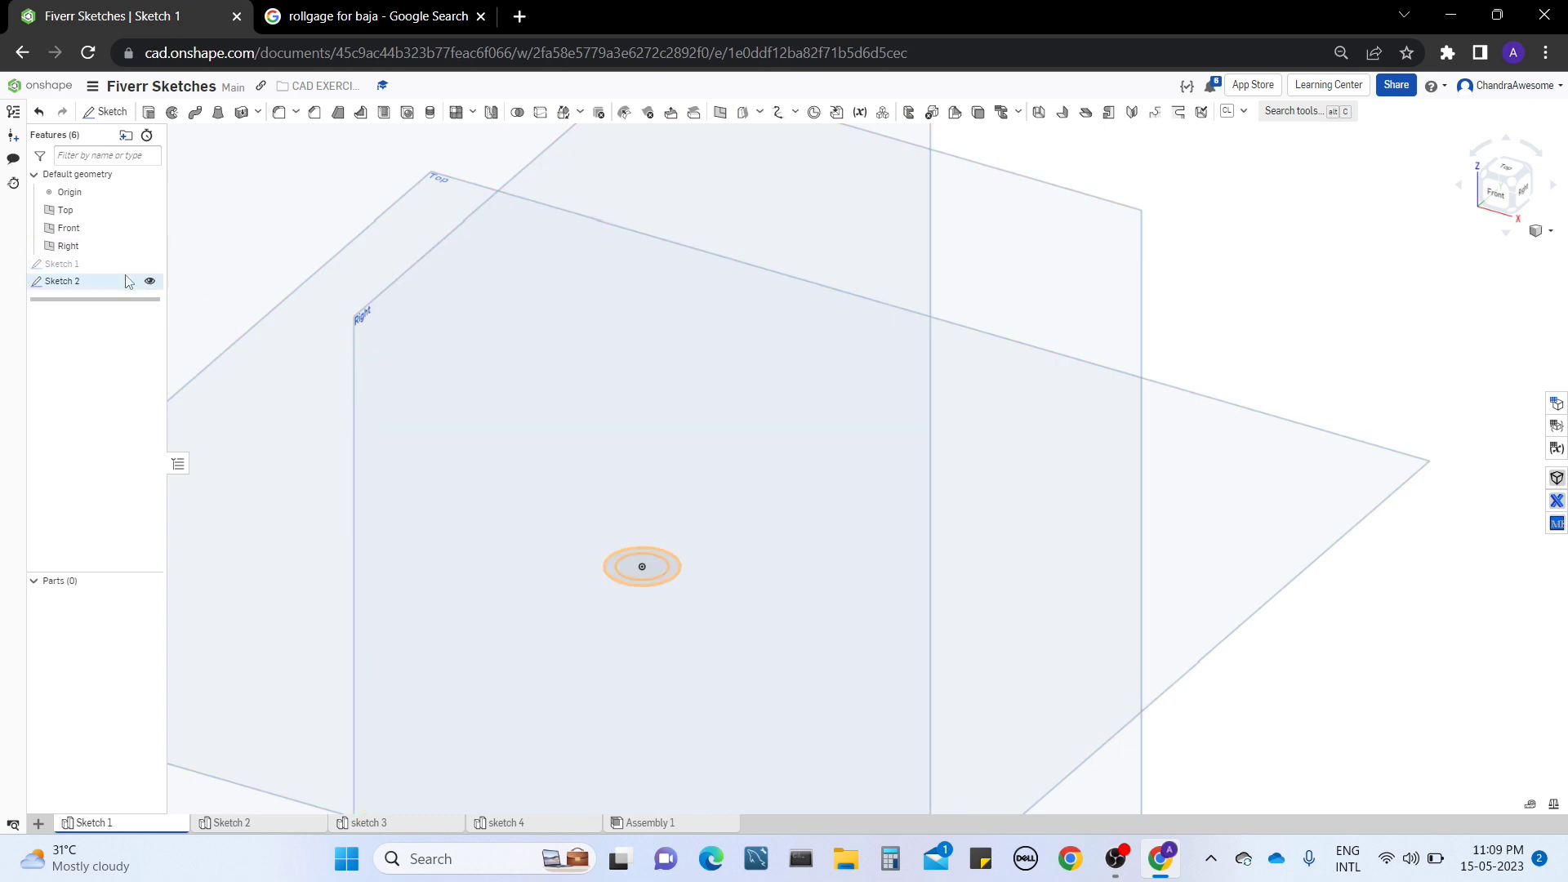
Step: In the Sketch 2 part studio, start a Frame using the current document's Sketch 2 from the Sketch 1 studio as its profile
left_click(239, 826)
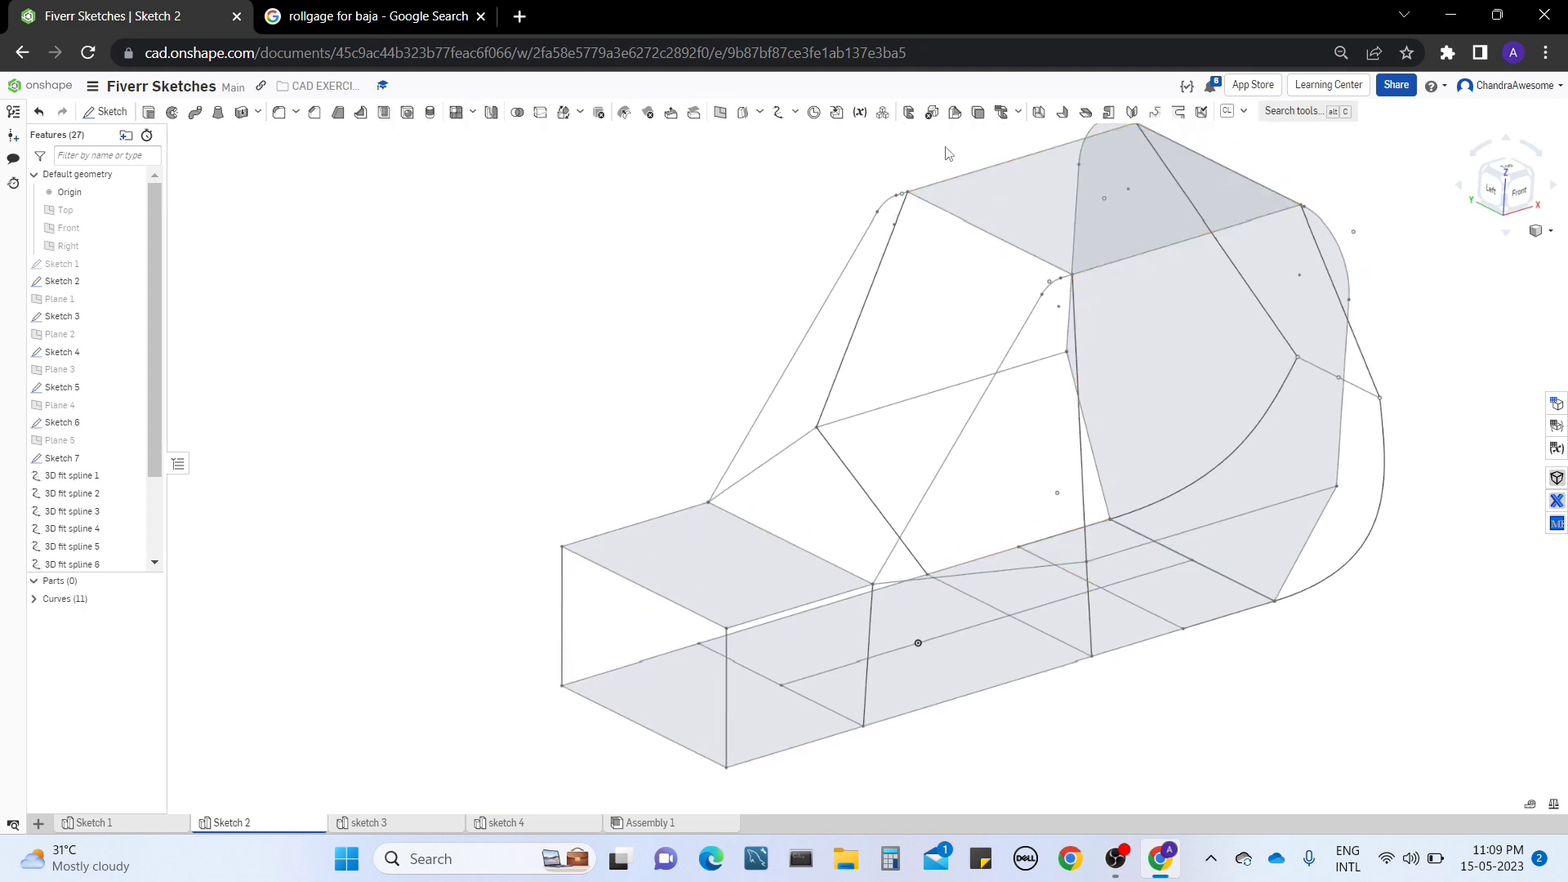
left_click(908, 116)
left_click(308, 318)
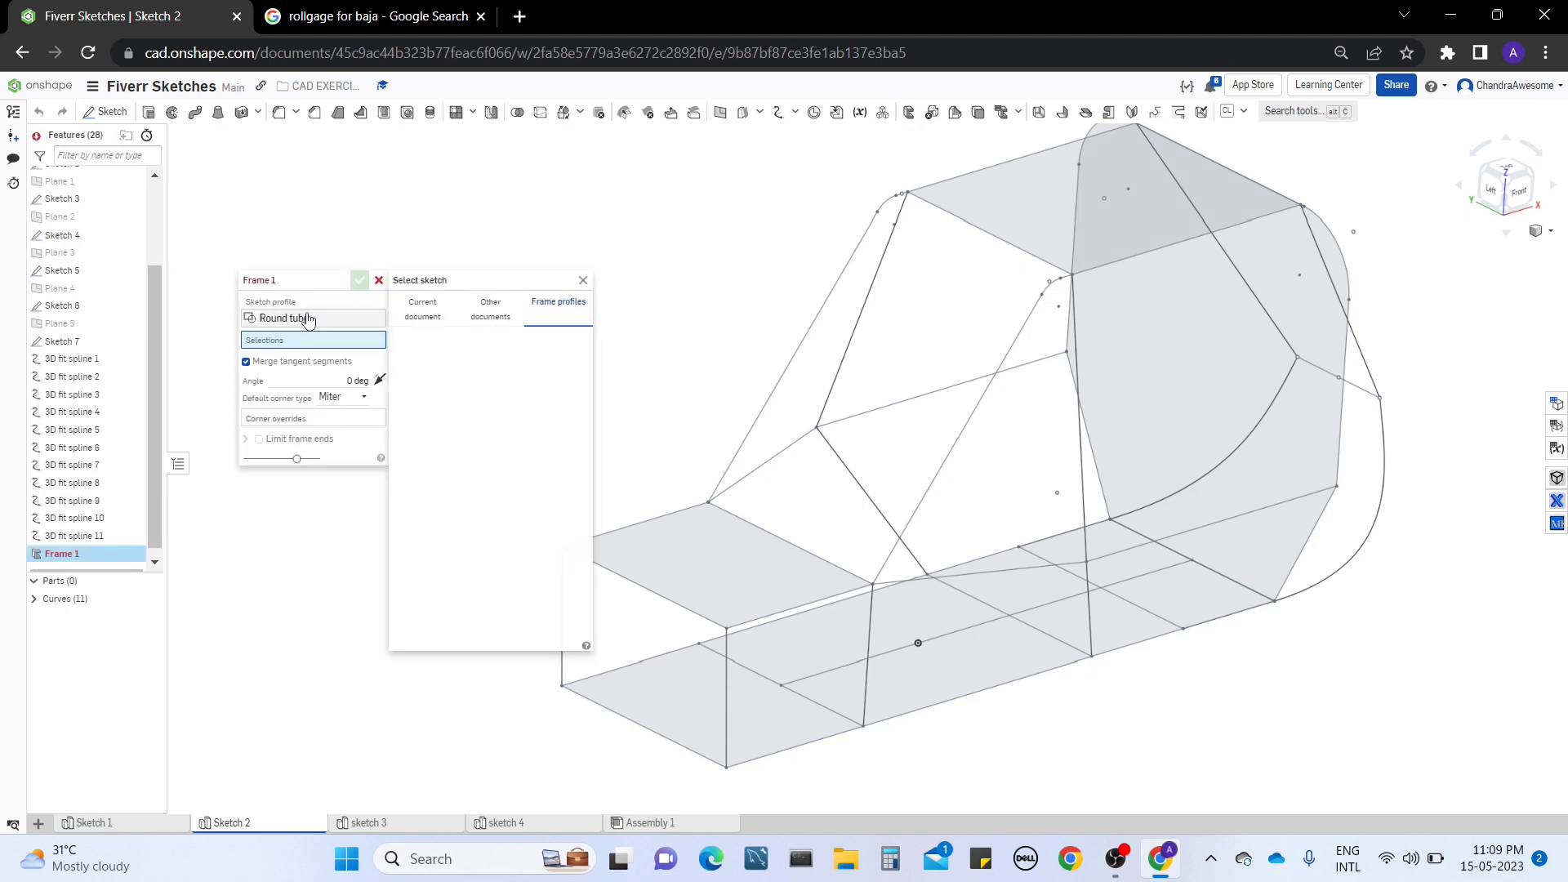
left_click(430, 319)
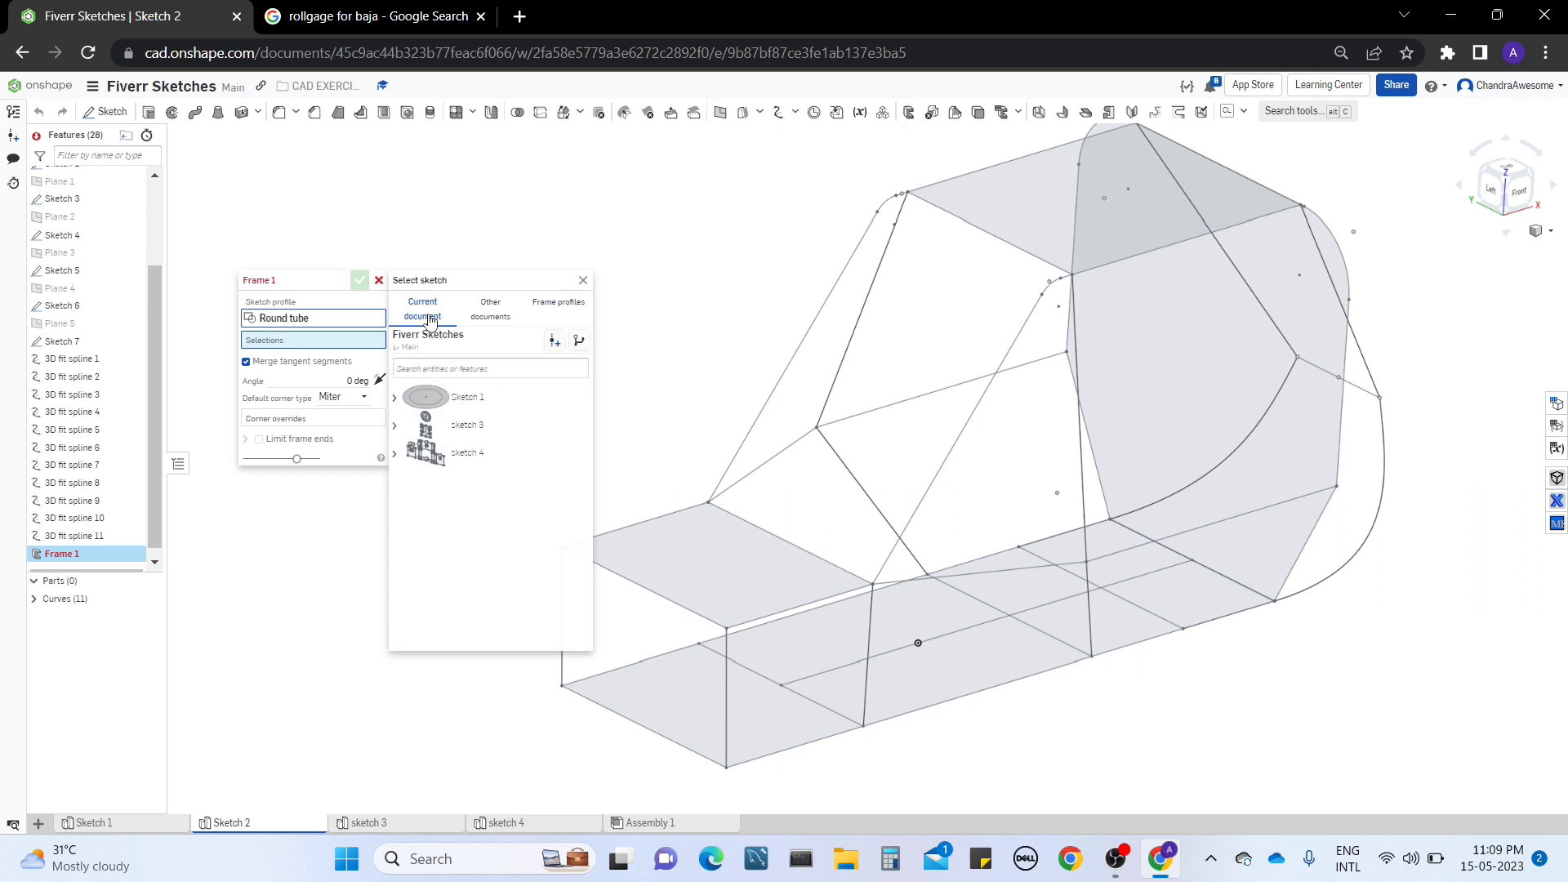
left_click(396, 401)
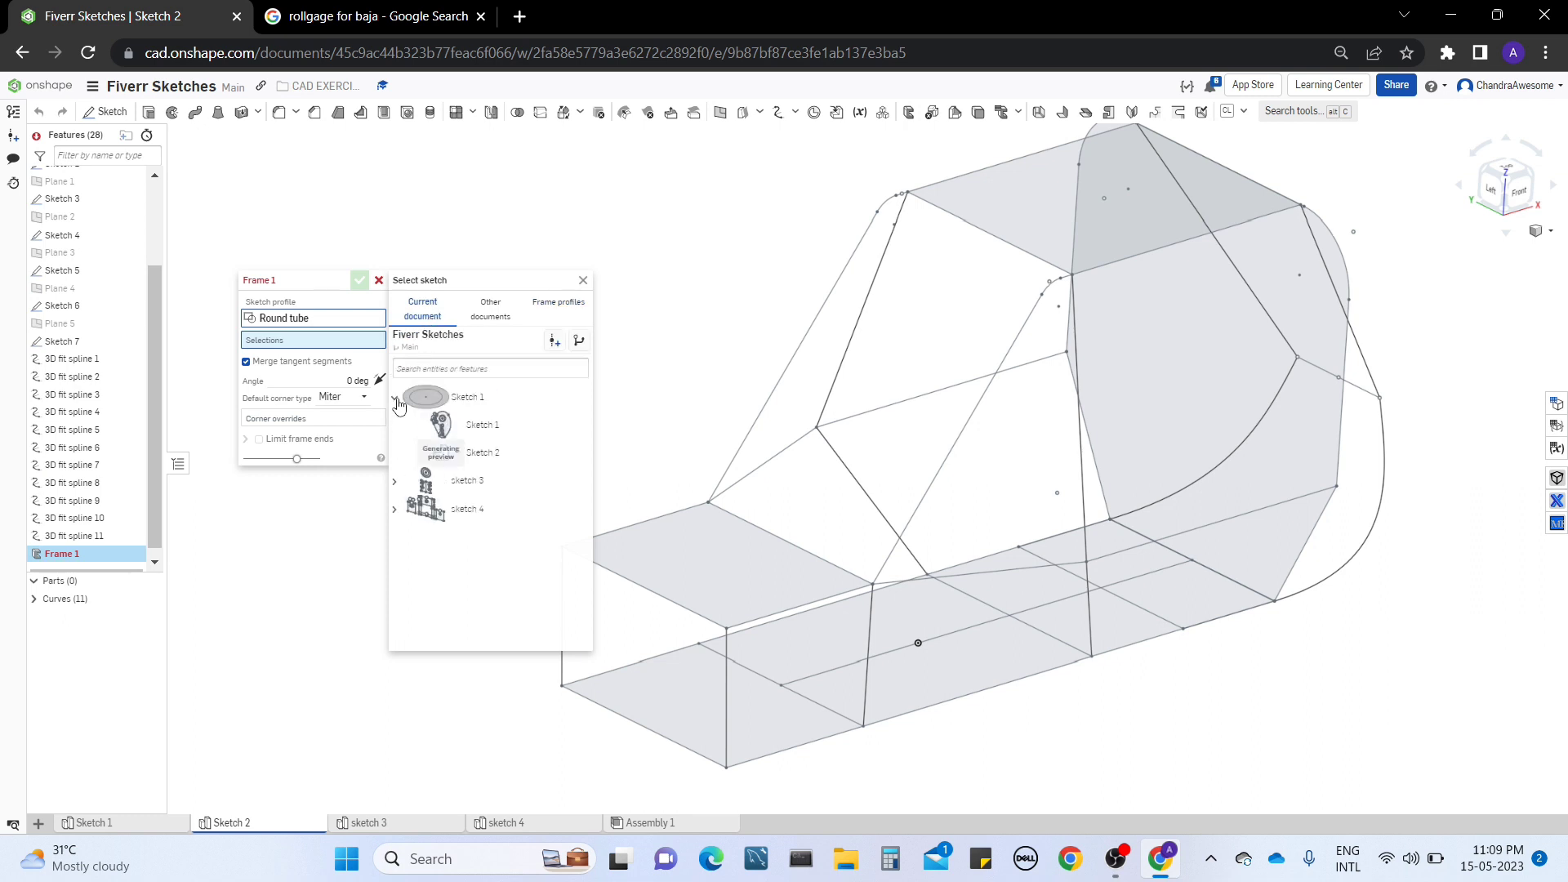
left_click(510, 458)
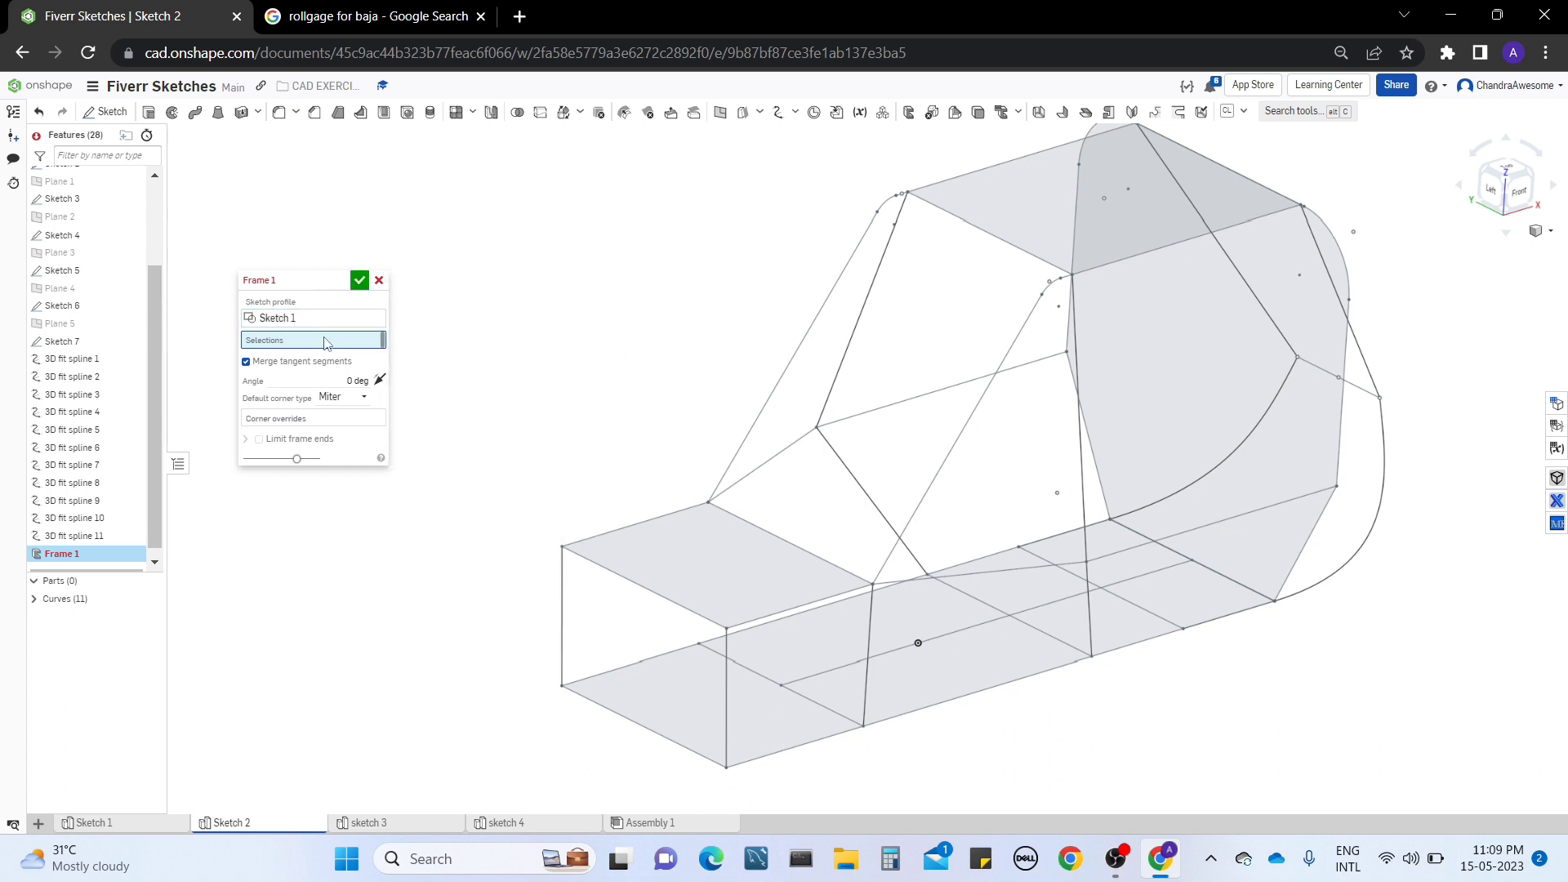
Step: Apply the tube profile to the vertical curve at the roll cage's nose and accept the frame
left_click(561, 577)
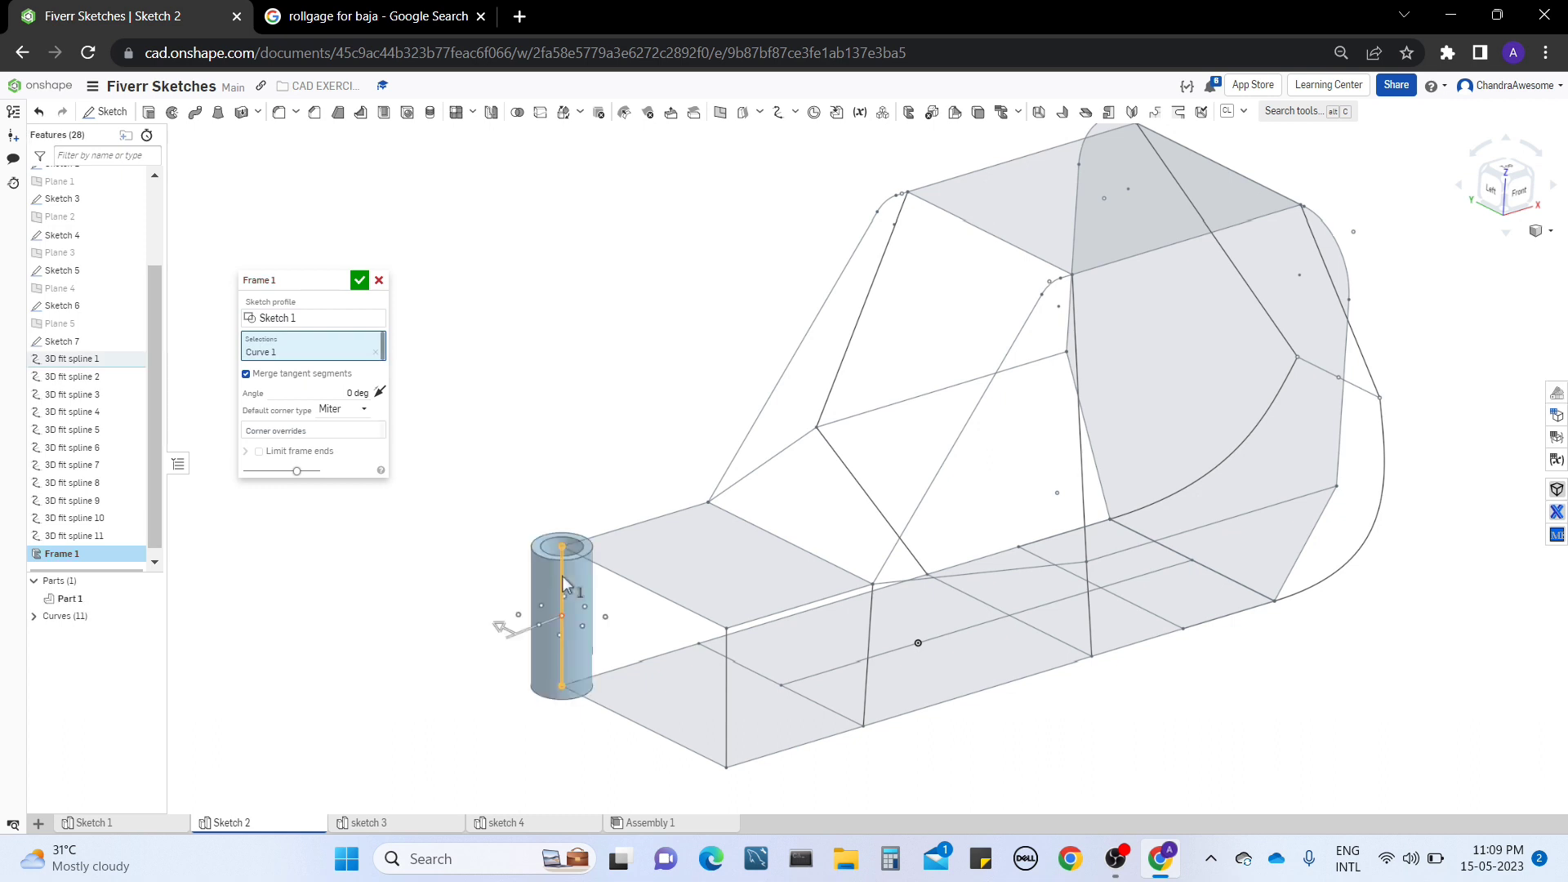
right_click_drag(600, 392, 631, 354)
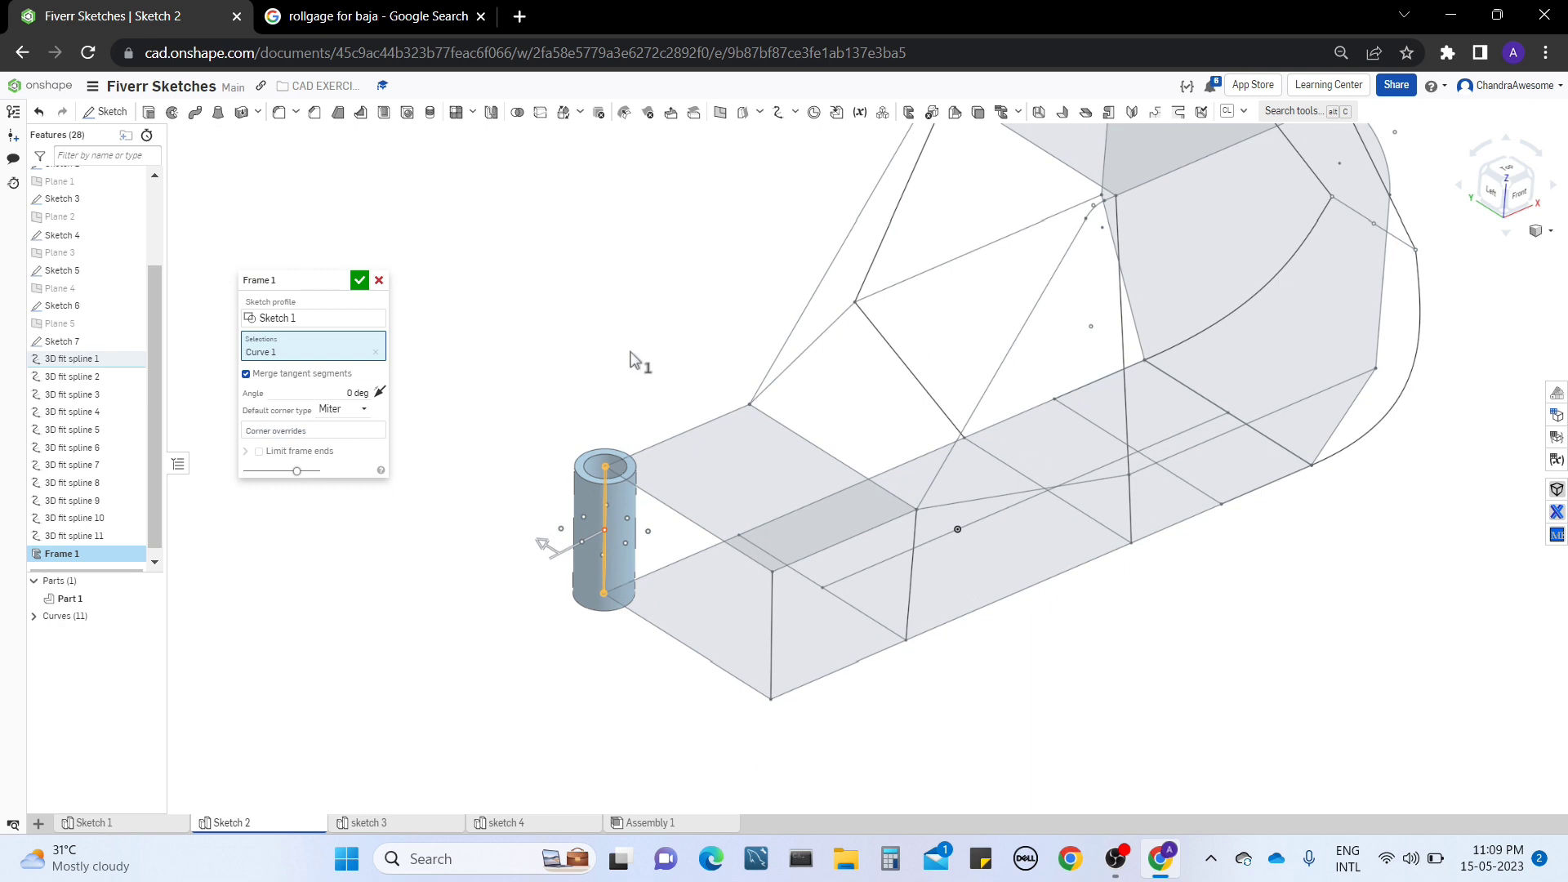
left_click(359, 281)
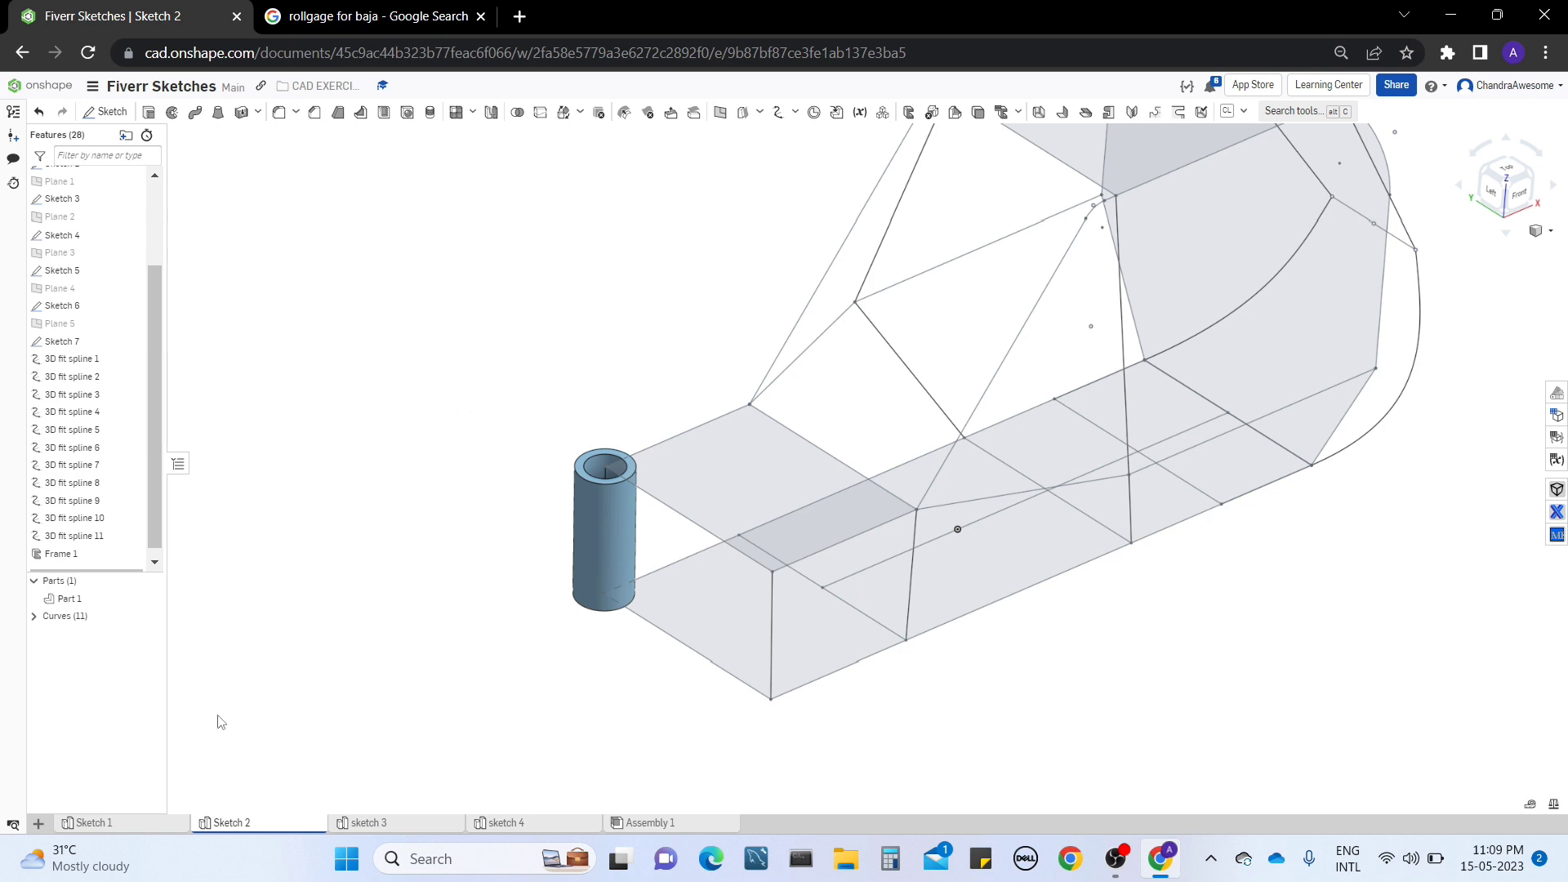
Step: Edit Frame 1 to add the nose's front bottom edge and the opposite vertical curve to its selections
mouse_move(169, 825)
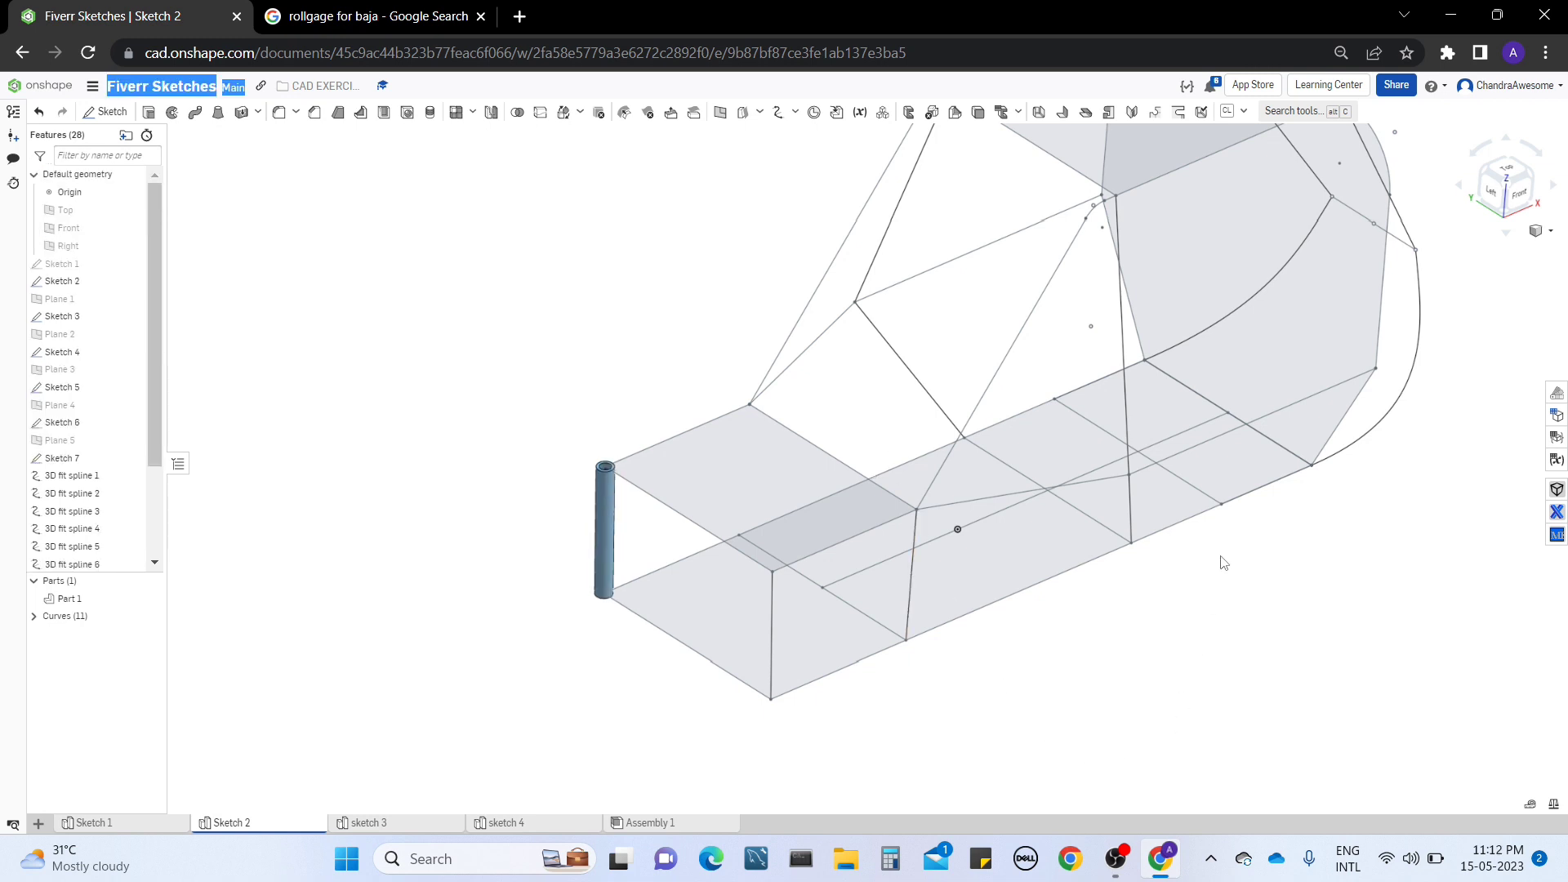
middle_click_drag(1222, 560, 1193, 616)
right_click_drag(1192, 615, 1166, 596)
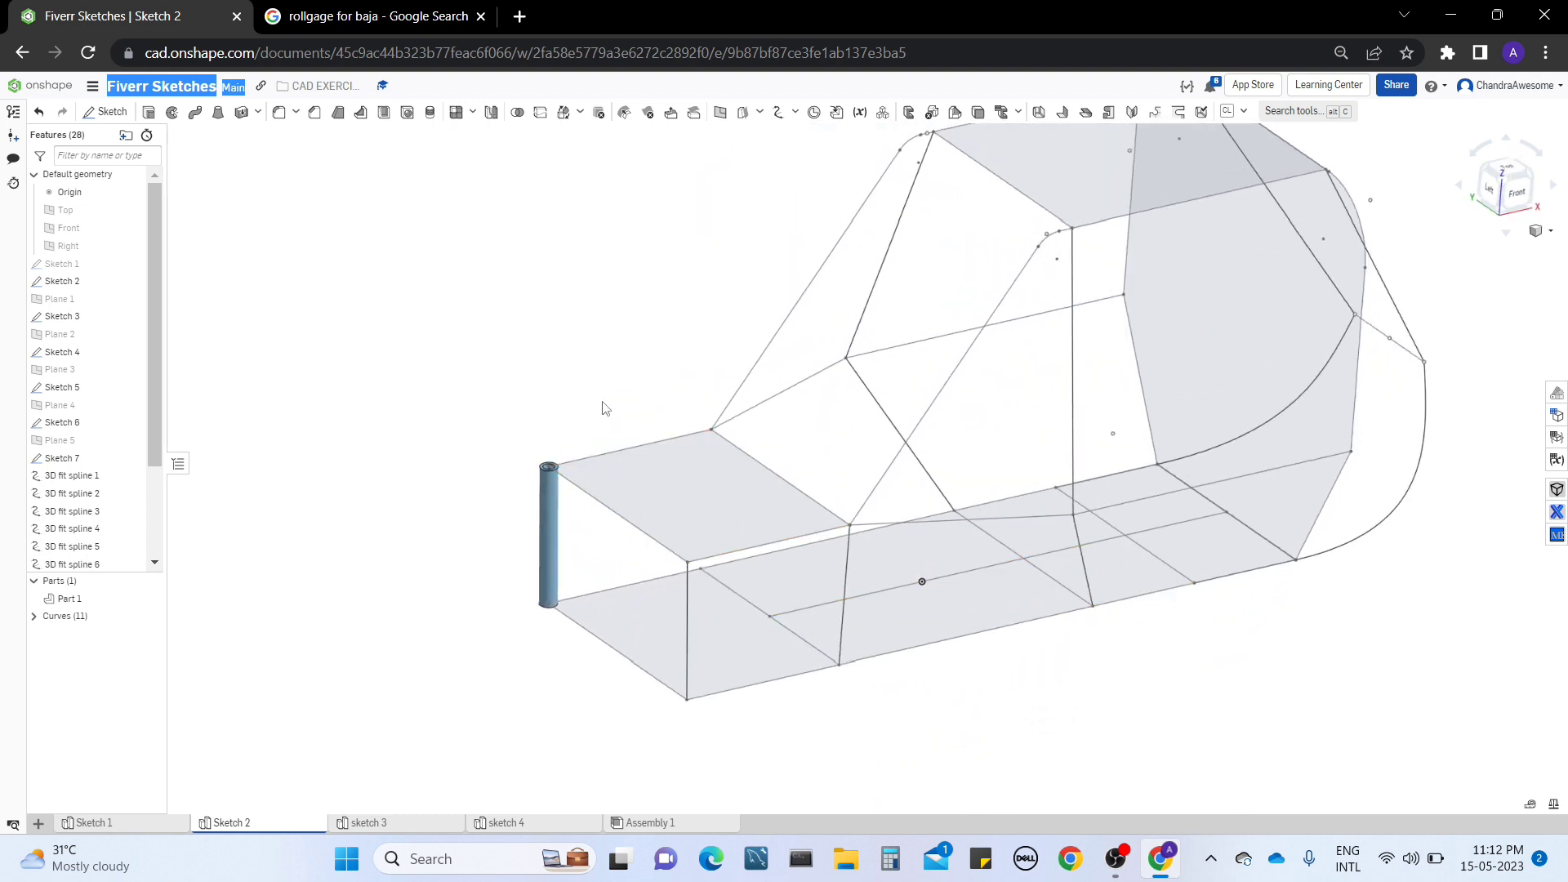
right_click_drag(722, 421, 581, 411)
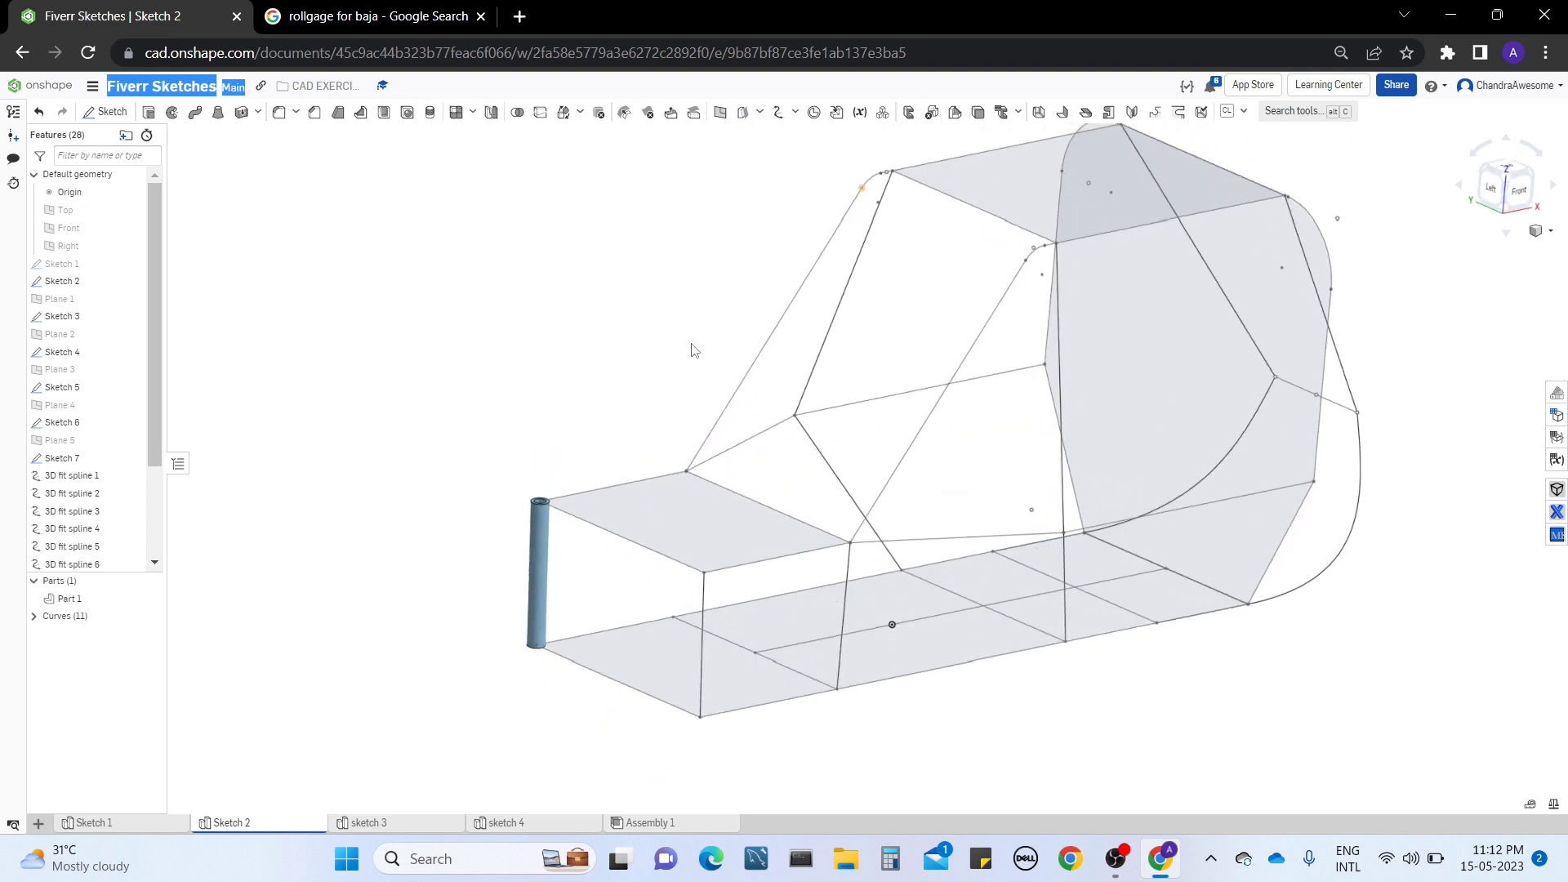
scroll(160, 567, "down", 3)
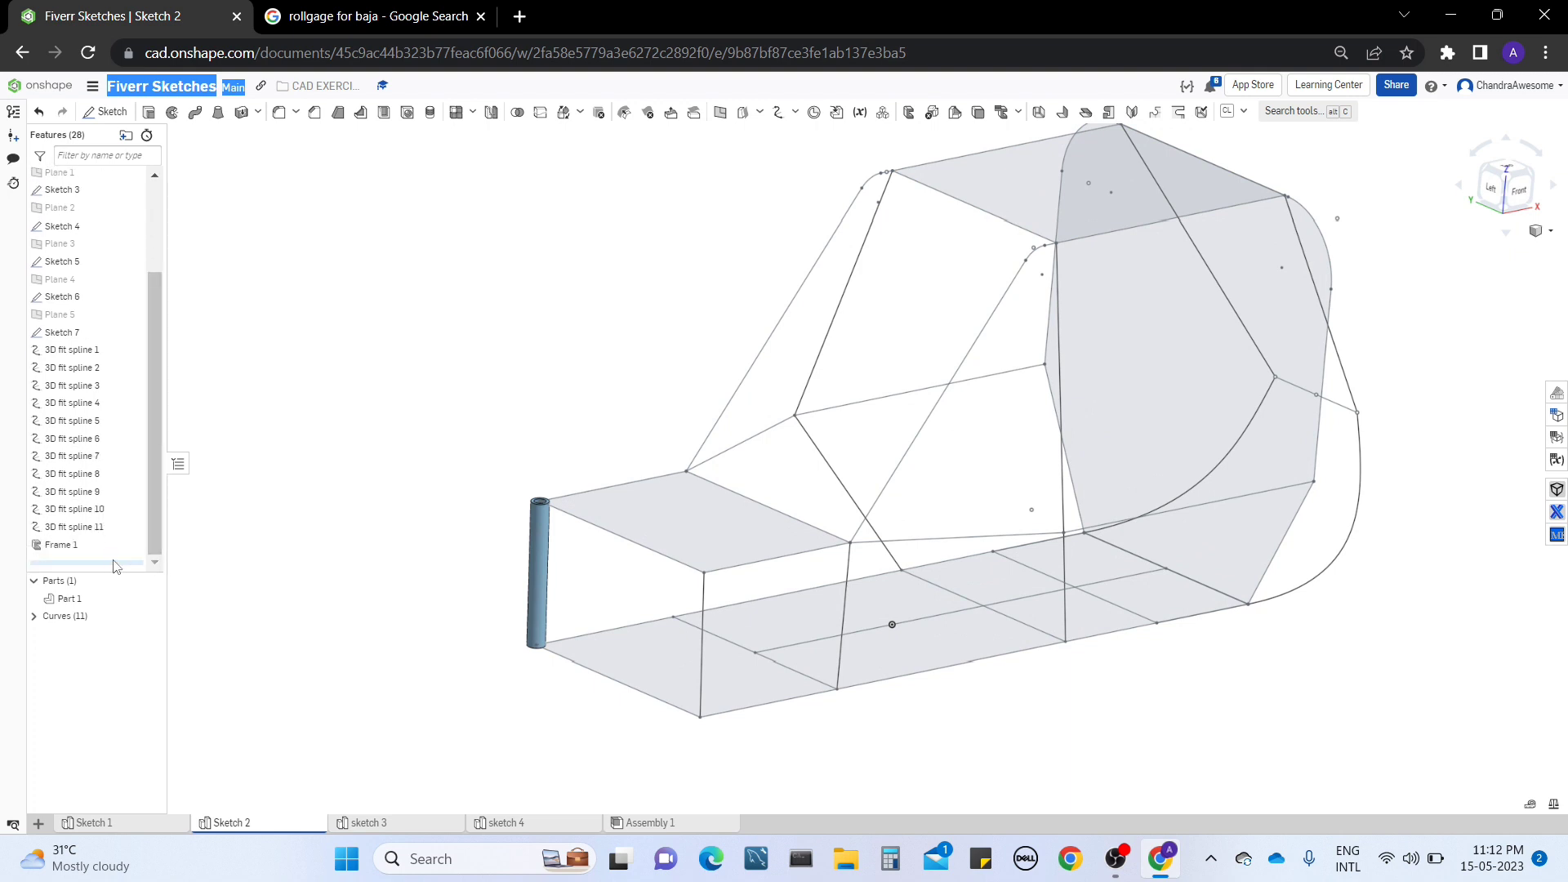
left_click(116, 547)
right_click(116, 549)
left_click(144, 582)
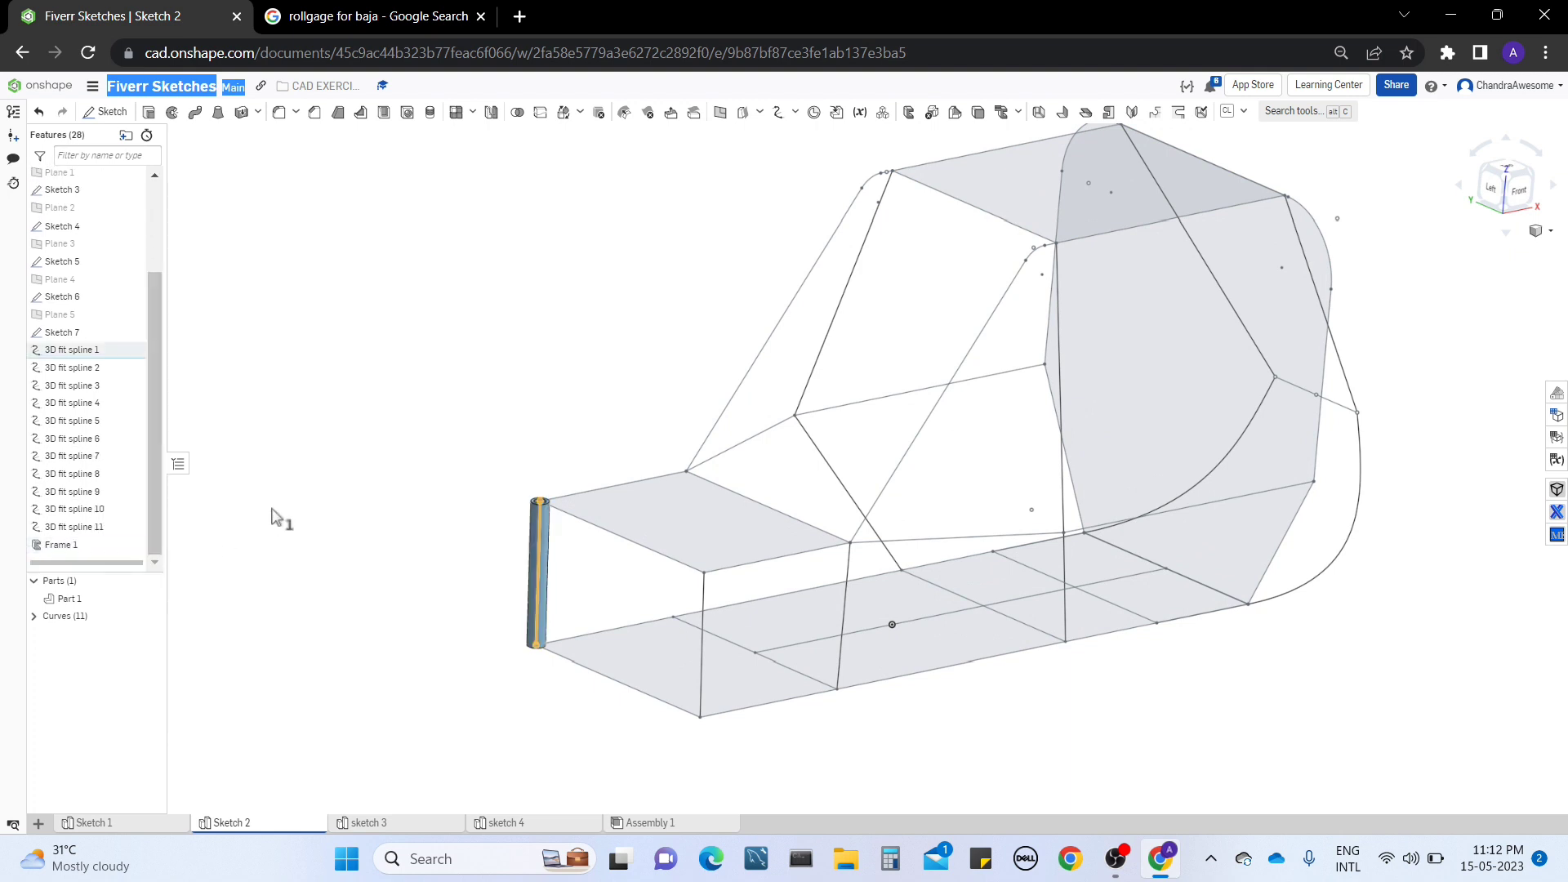
right_click_drag(550, 351, 545, 365)
middle_click_drag(549, 365, 595, 297)
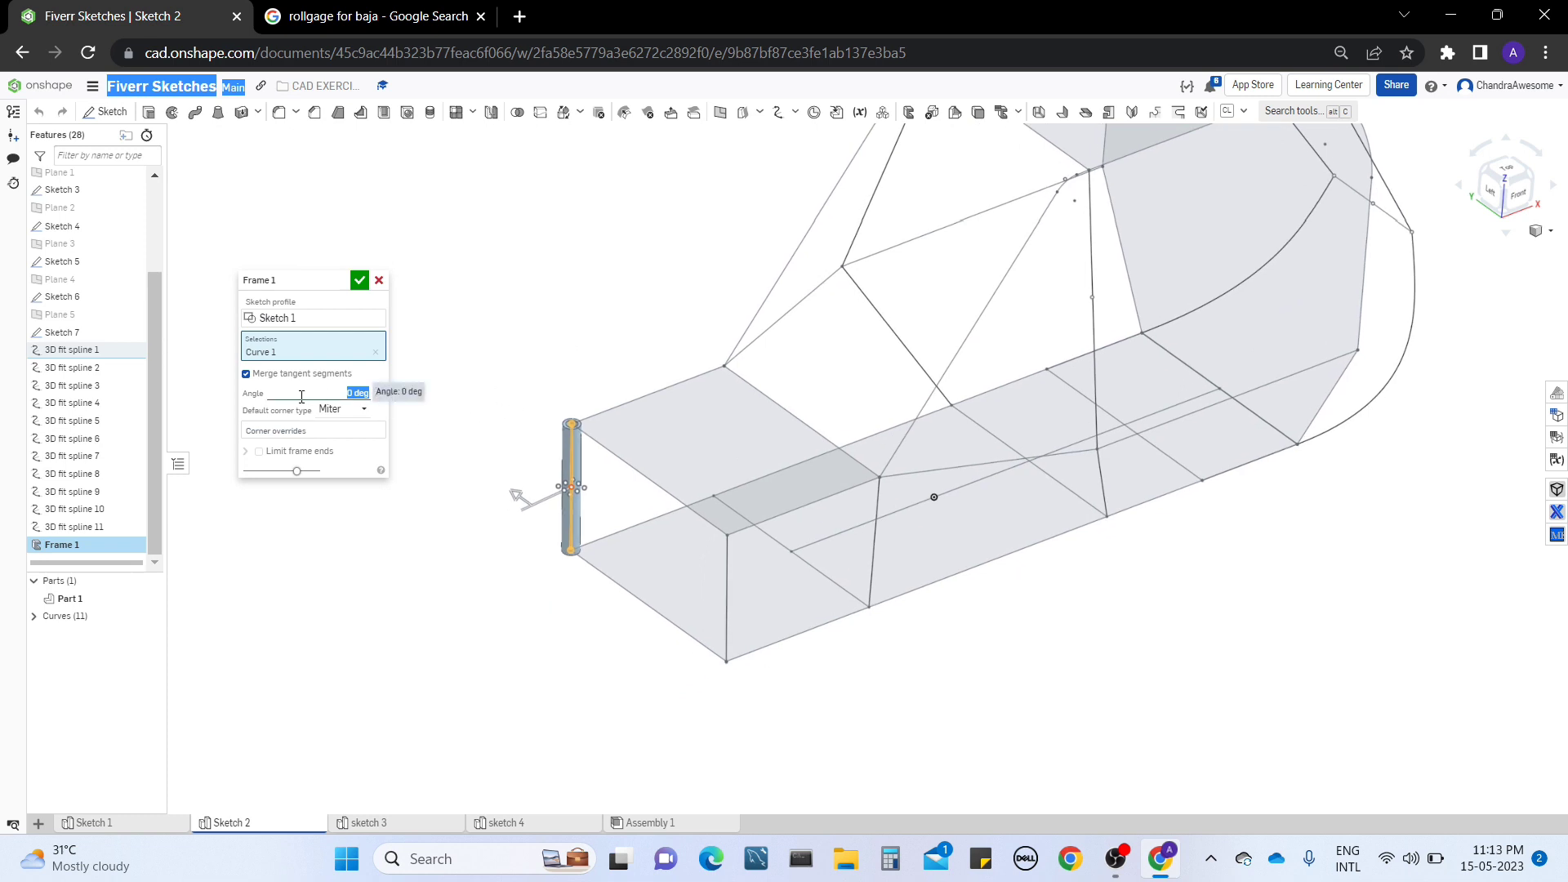
left_click(613, 585)
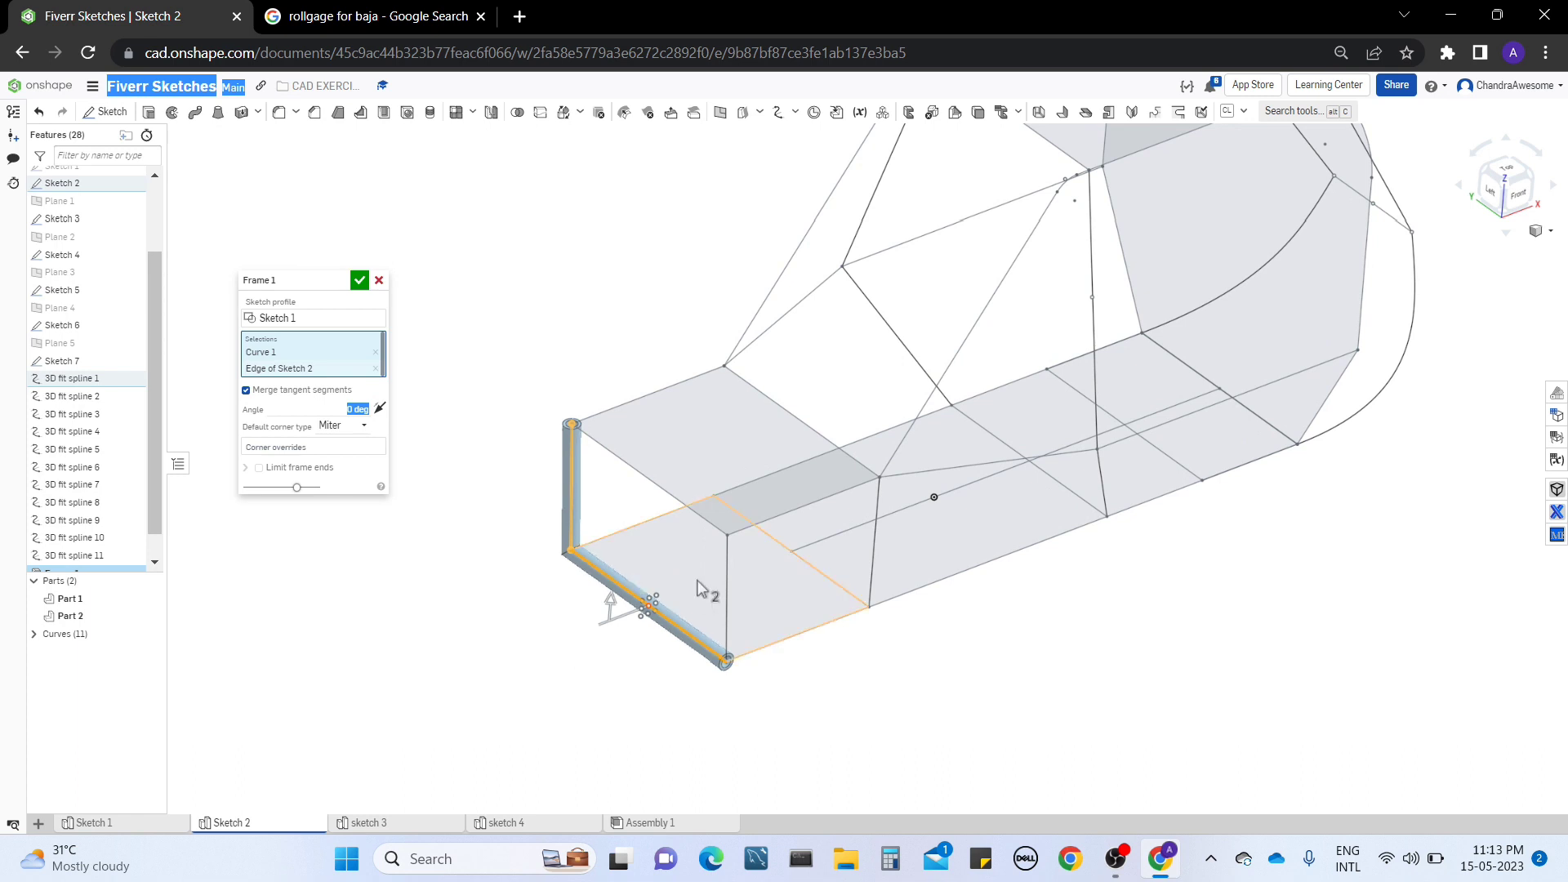
left_click(728, 585)
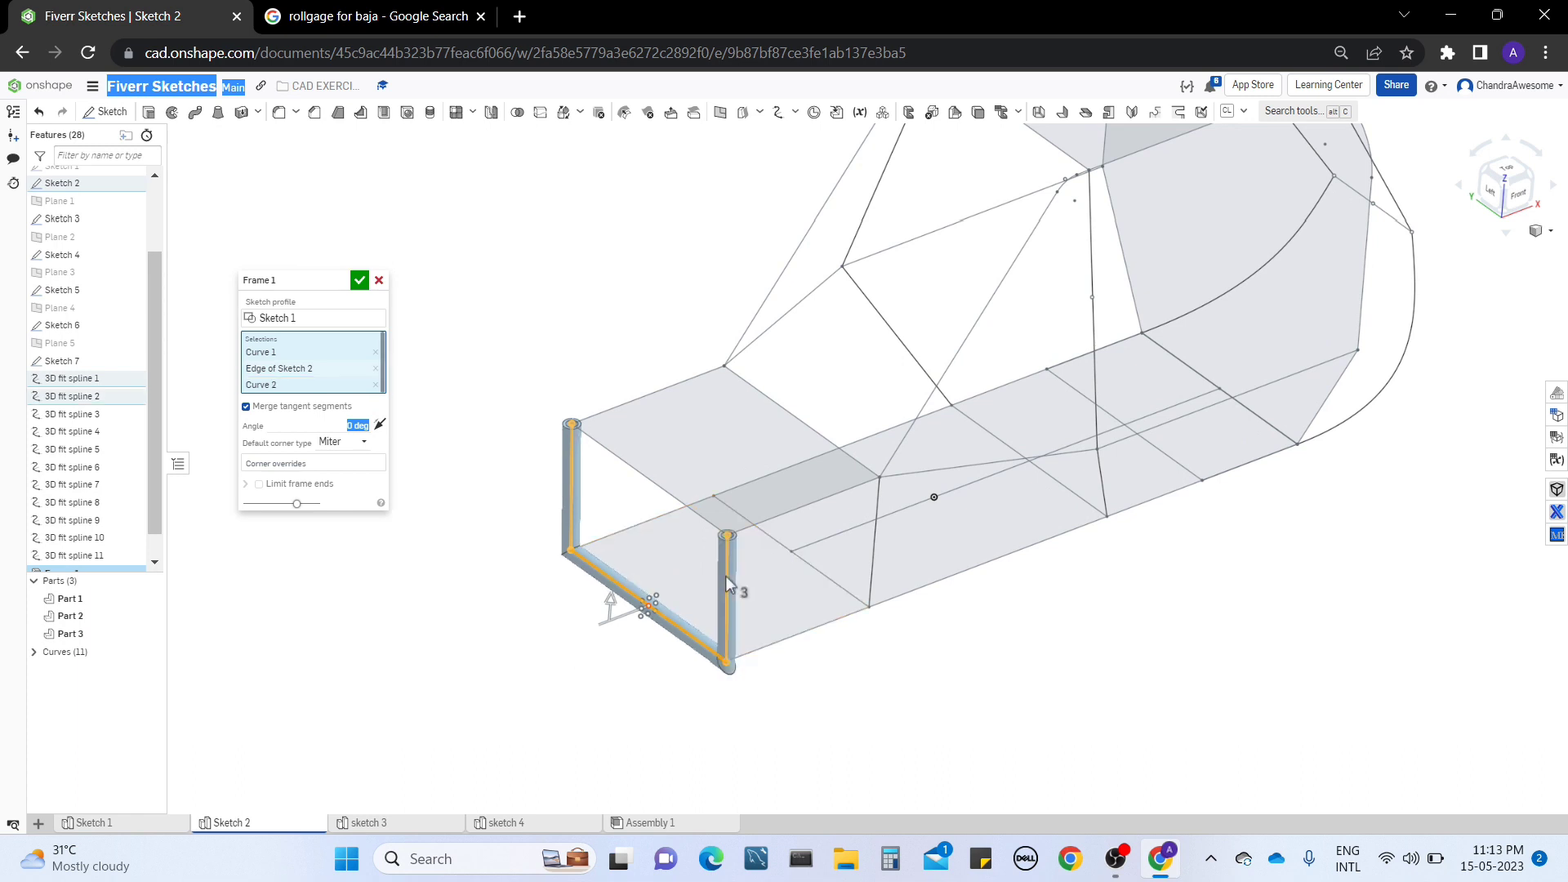
Step: Set the frame's default corner type to Coped butt
right_click_drag(725, 578, 566, 539)
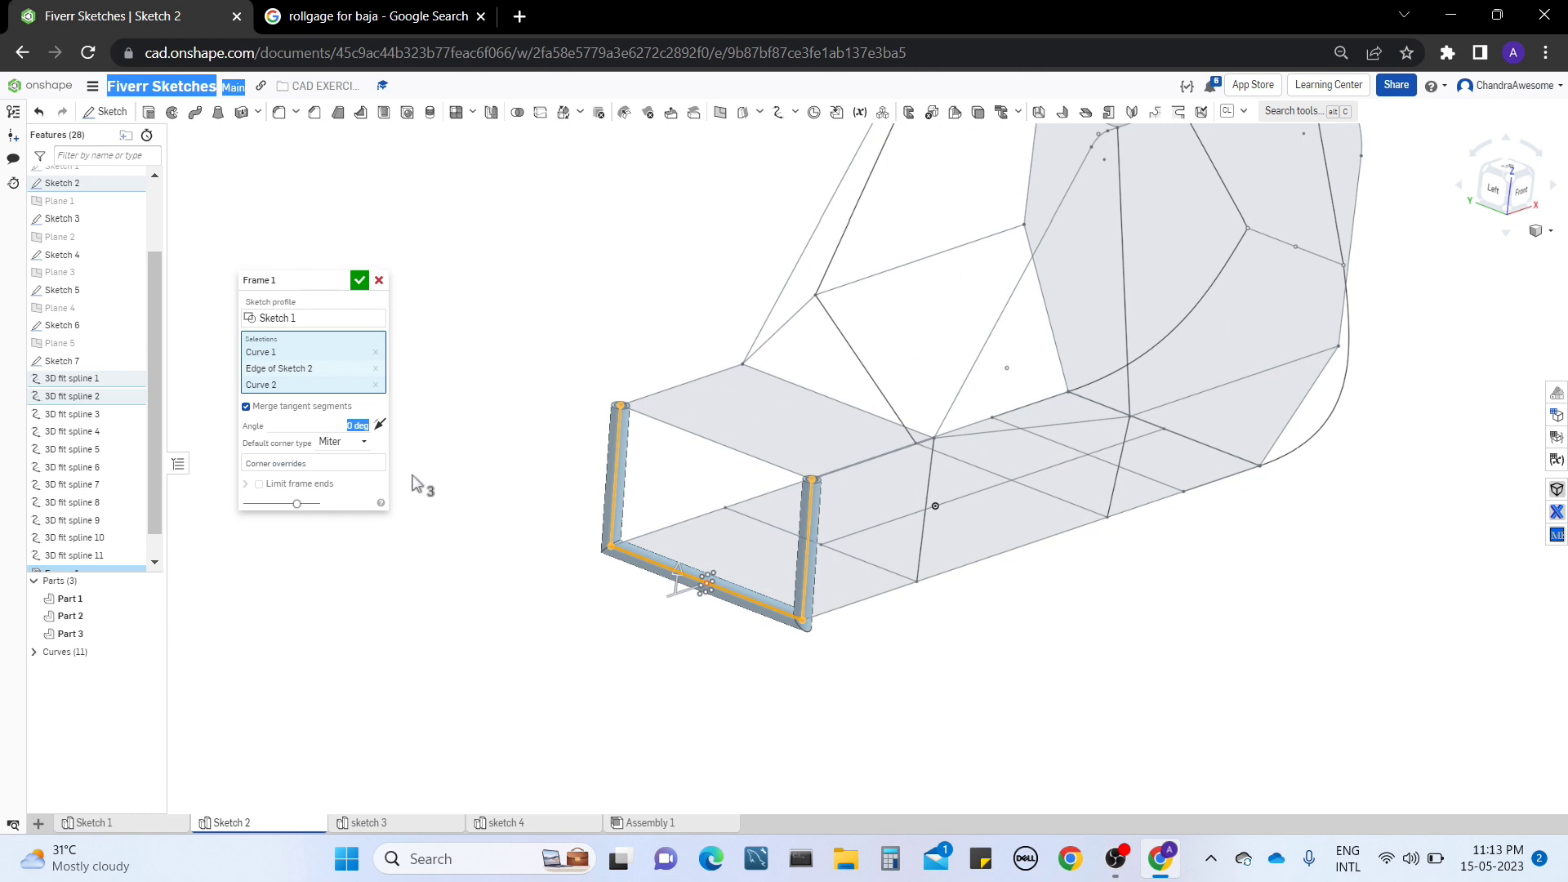
left_click(364, 444)
left_click(366, 498)
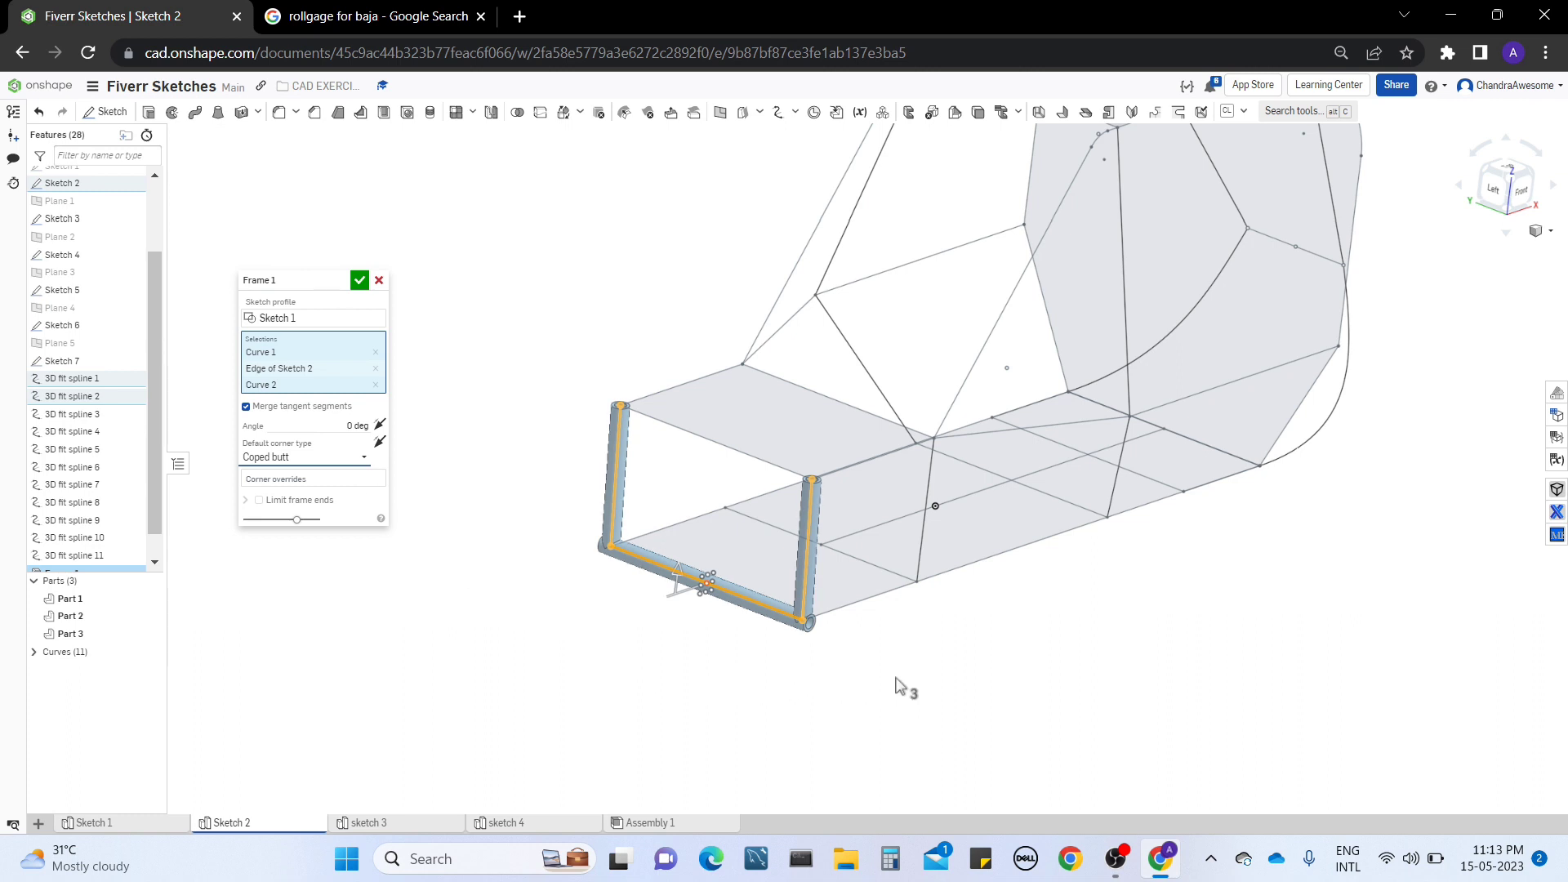
type("Z")
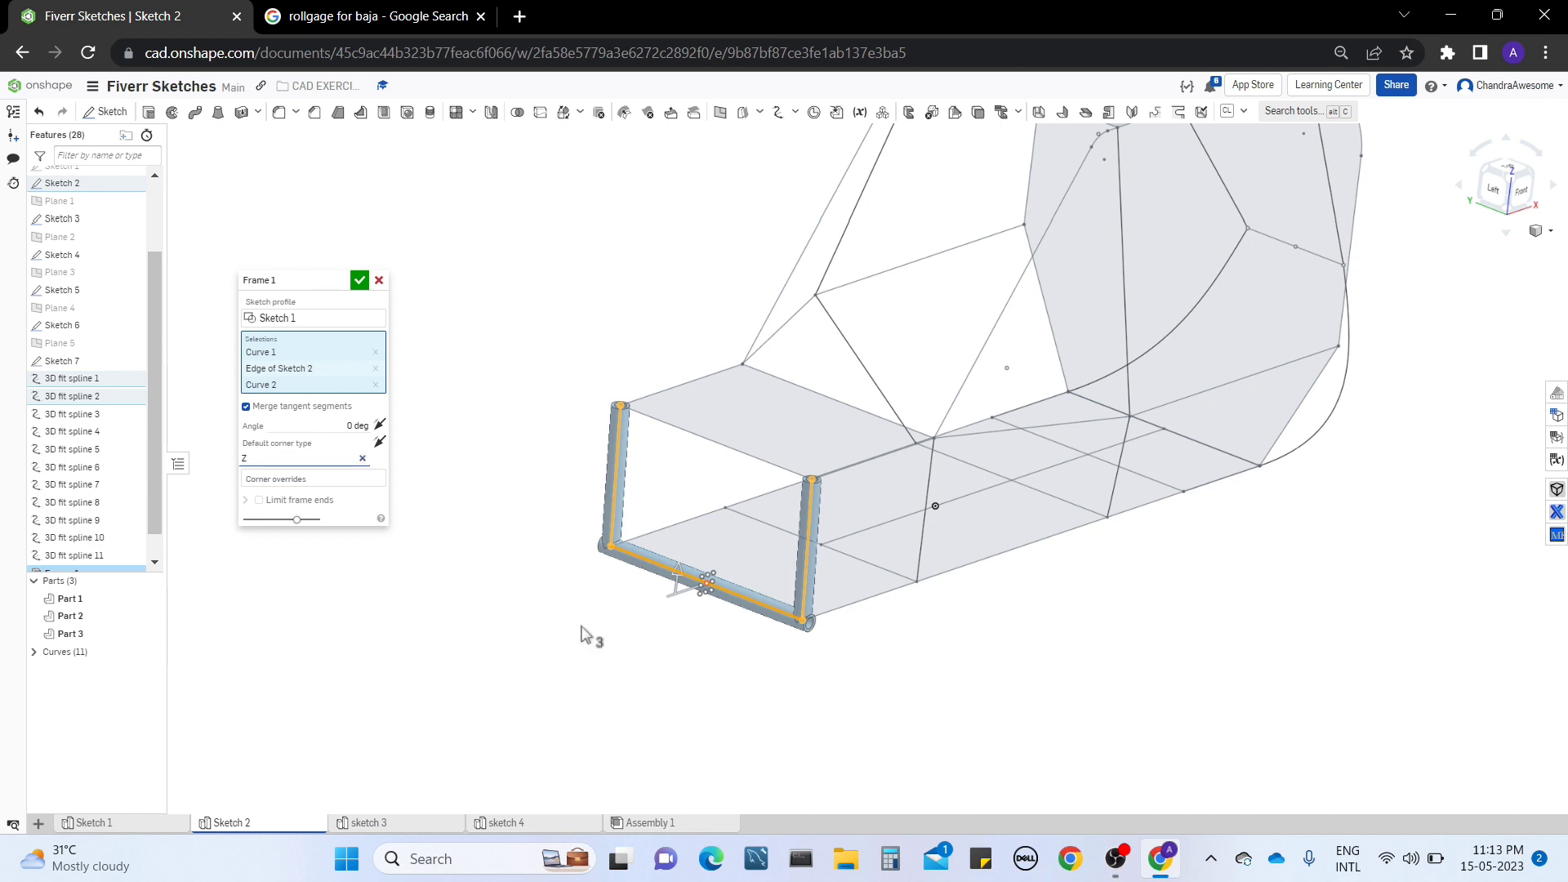
left_click(363, 459)
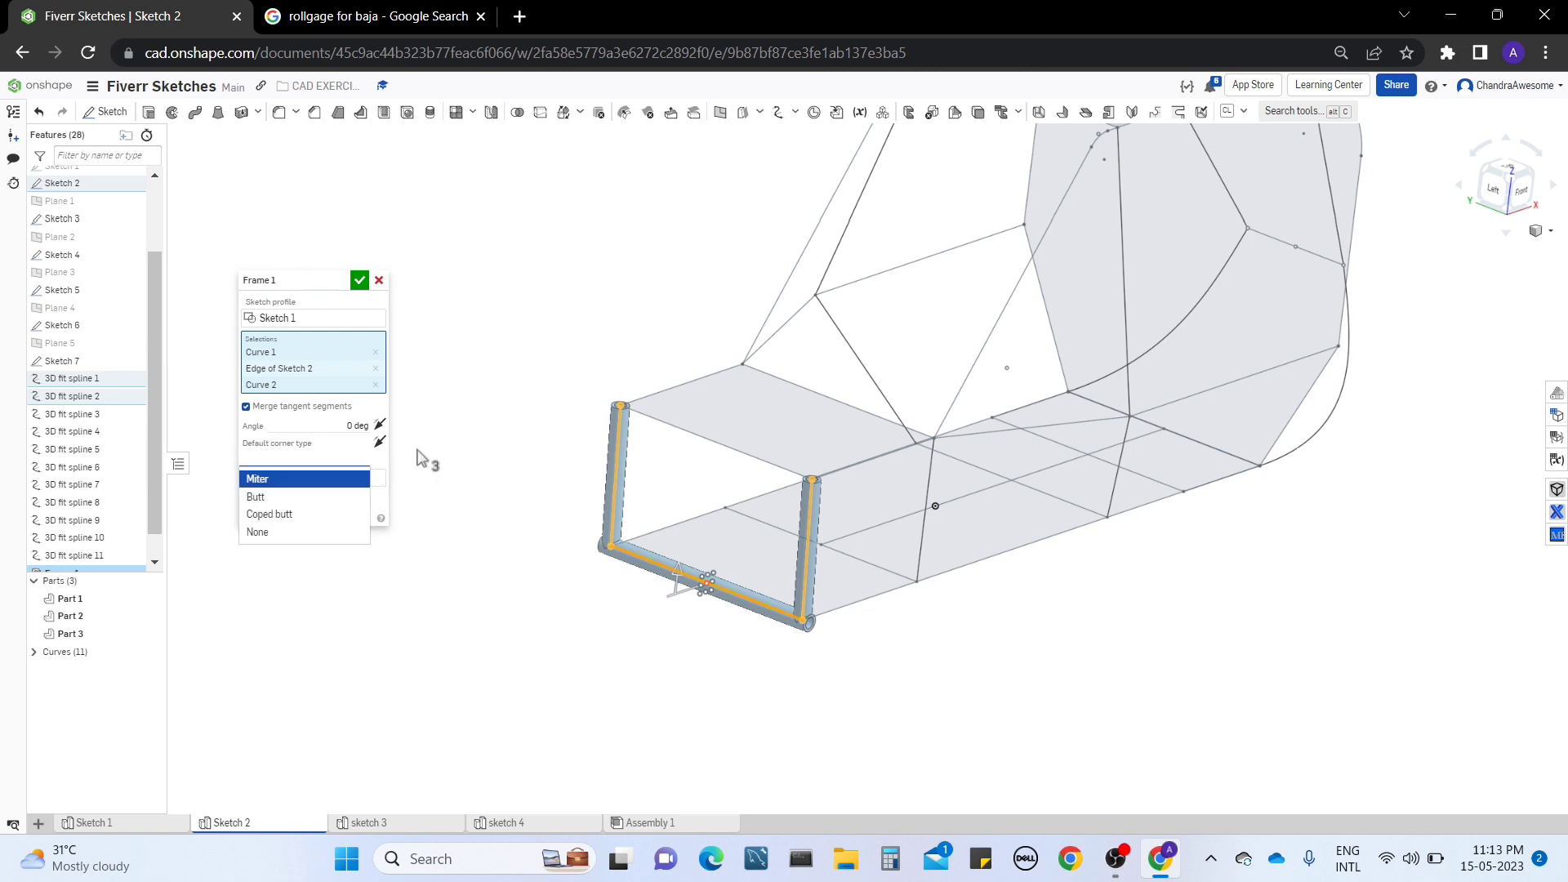
left_click(338, 516)
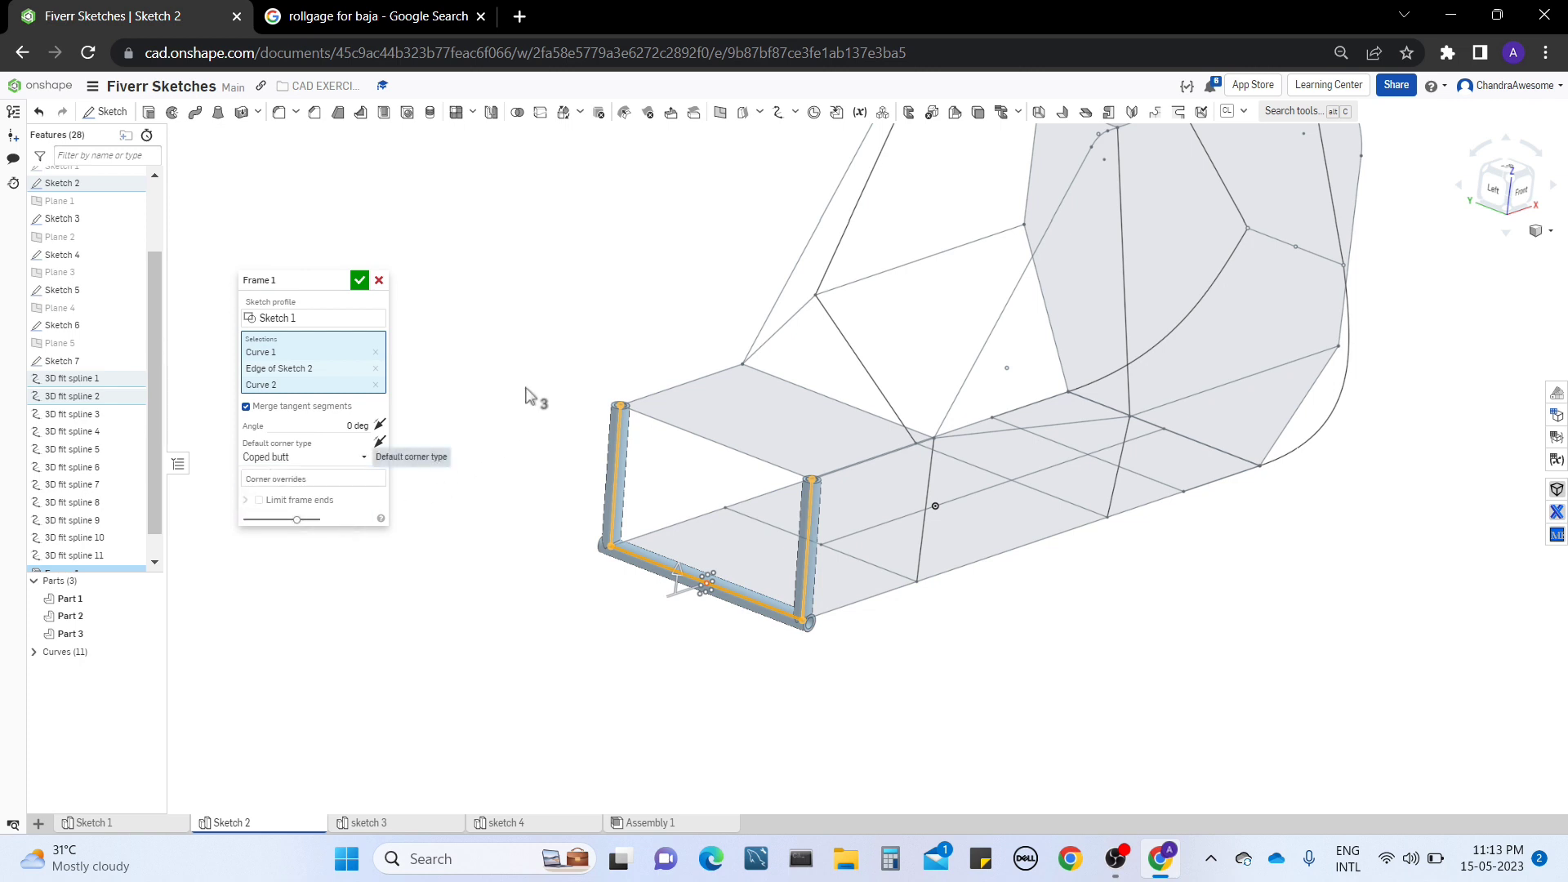
Step: Add the nose's front top edge to Frame 1's selections, keeping Coped butt as the default corner type
key("shift+z")
middle_click_drag(579, 514, 771, 408)
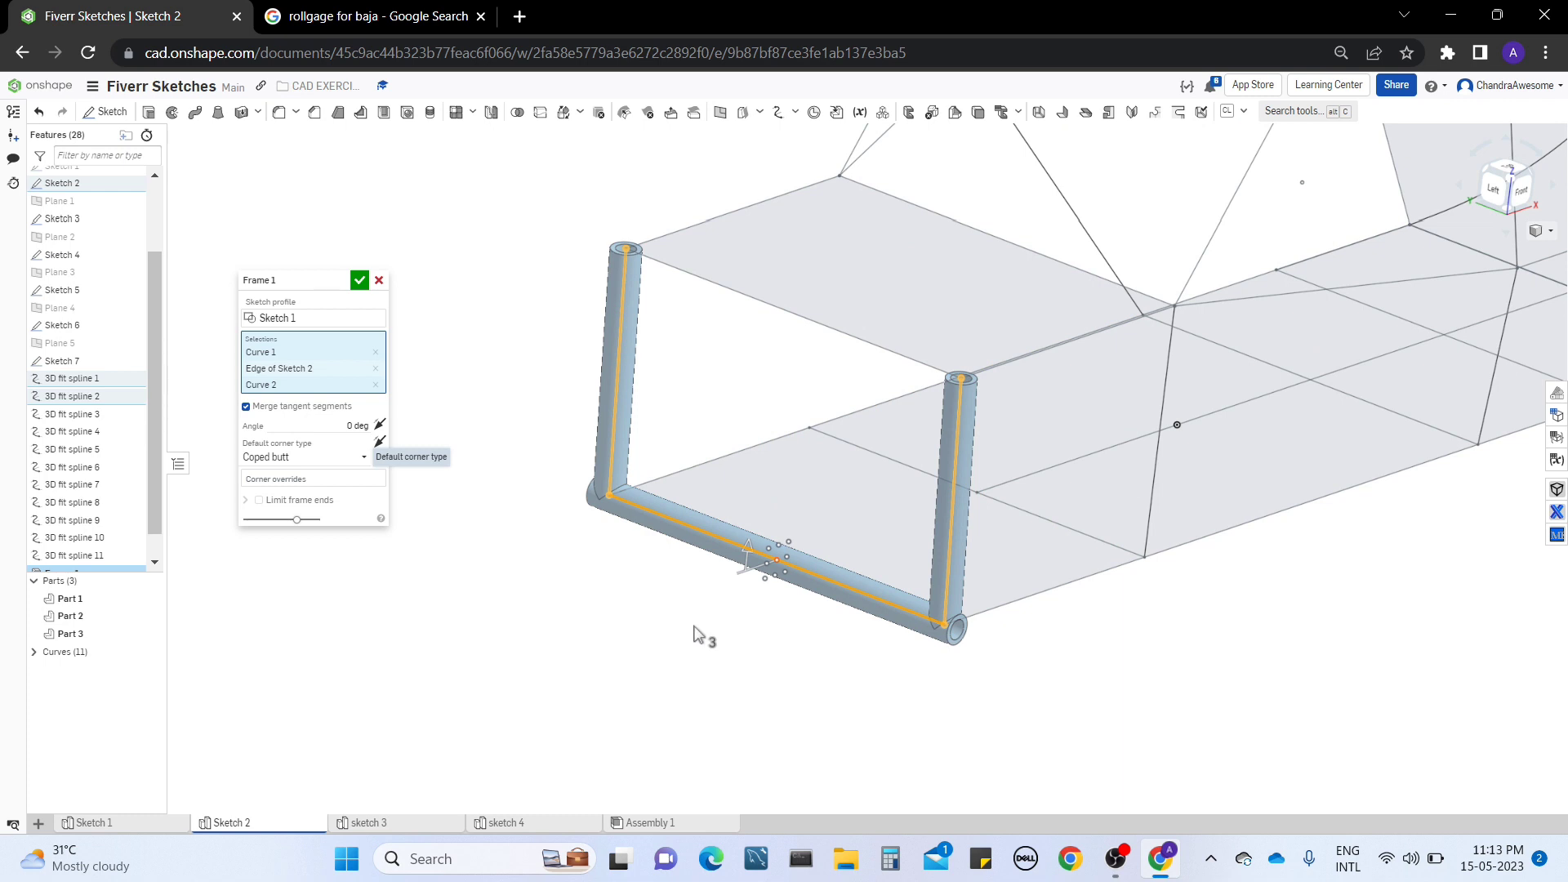
left_click(360, 458)
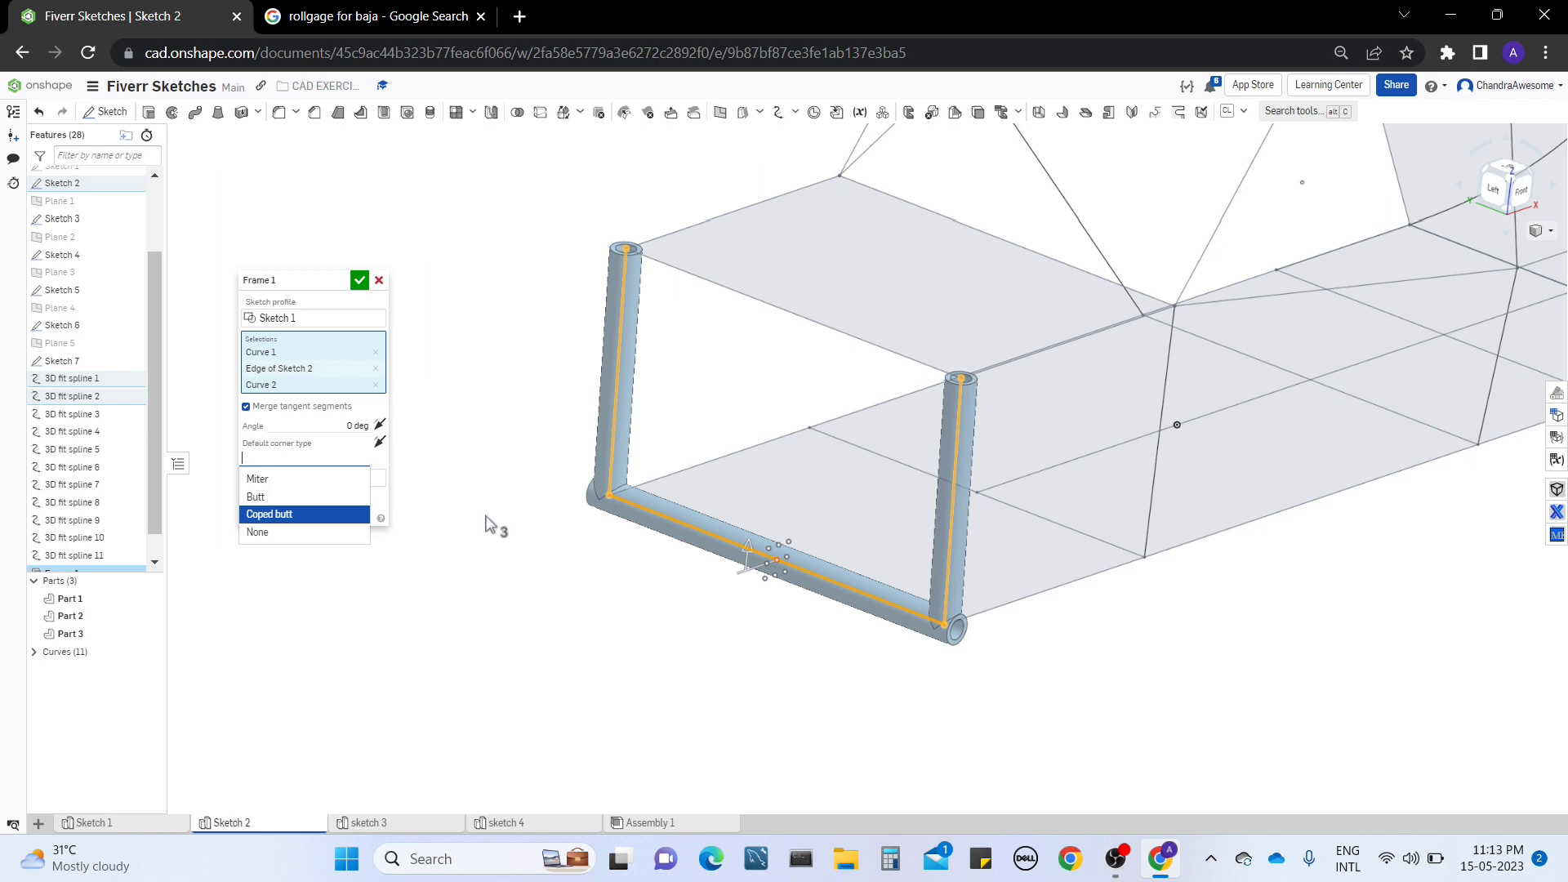
middle_click_drag(479, 274, 471, 314)
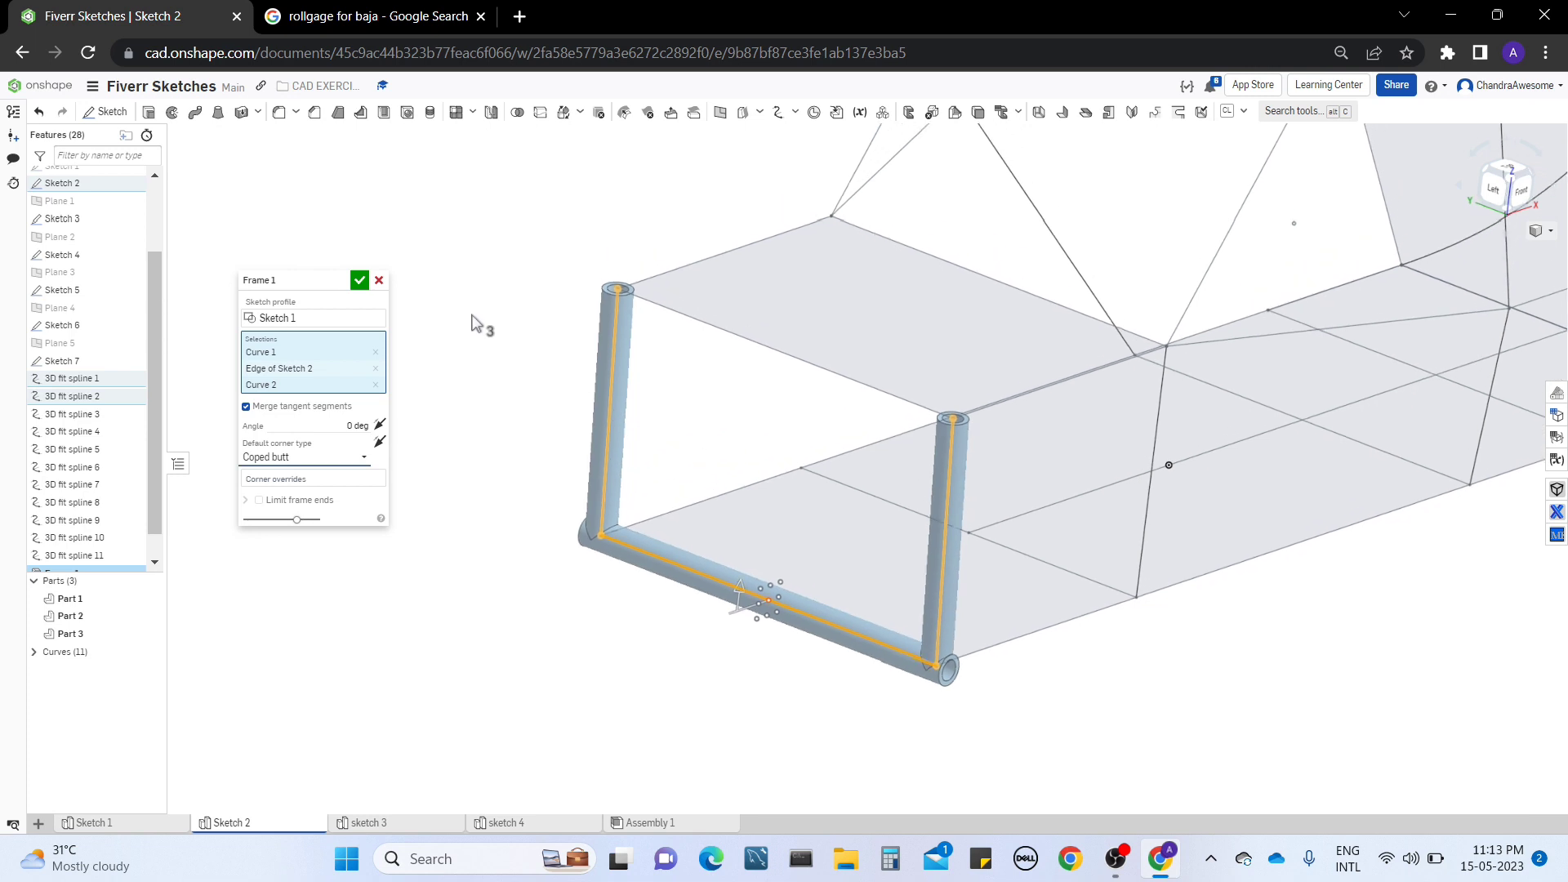
left_click(675, 311)
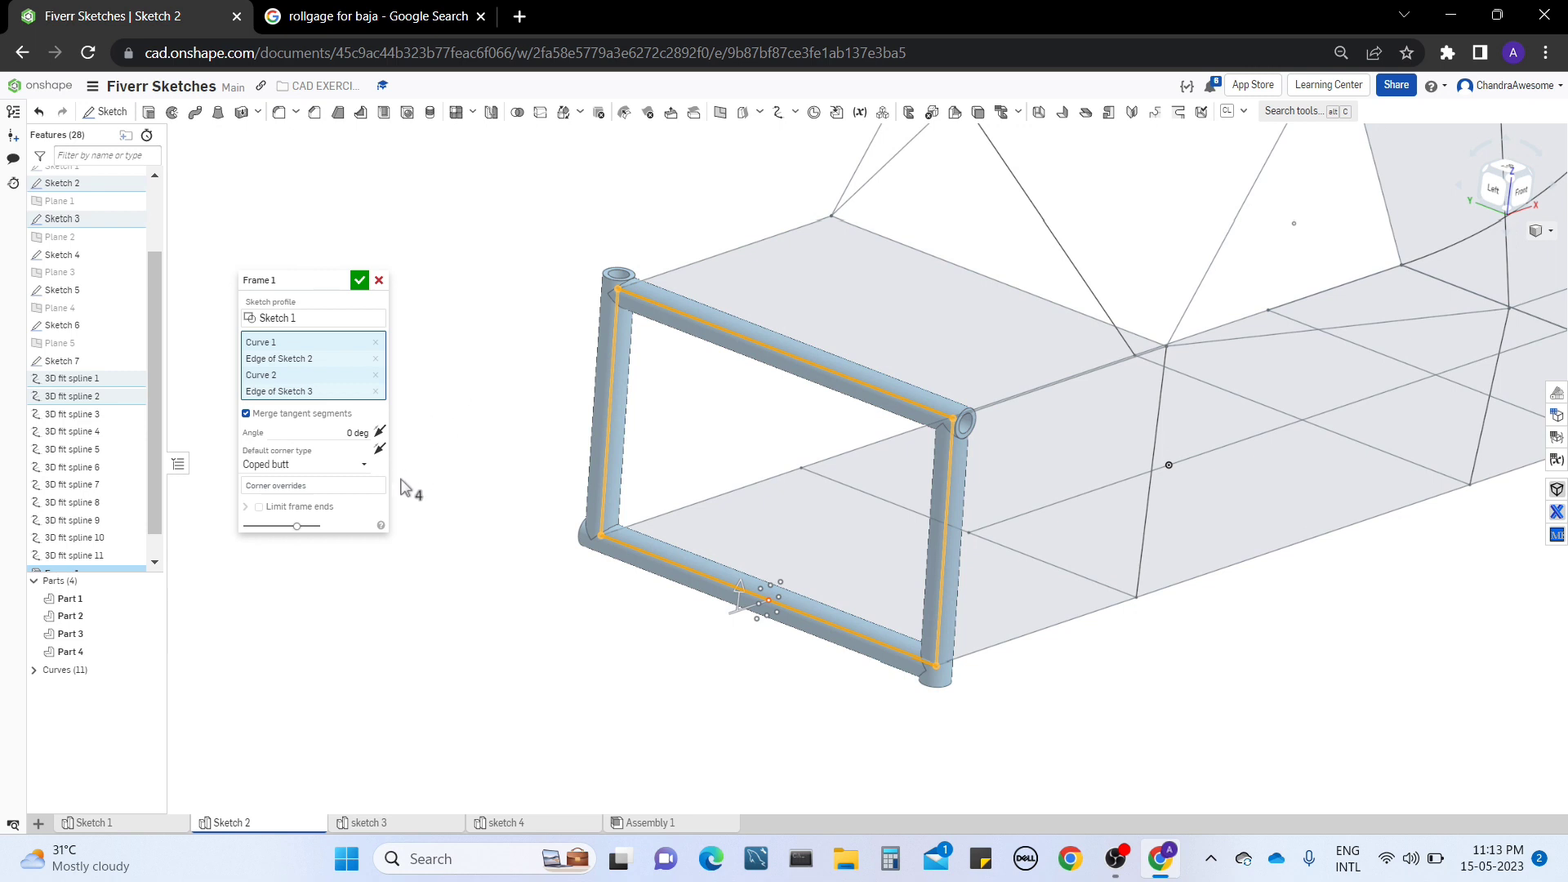
Step: Add flipped Coped butt corner overrides at the lower and upper corners of the nose's near vertical tube, and accept Frame 1
left_click(327, 493)
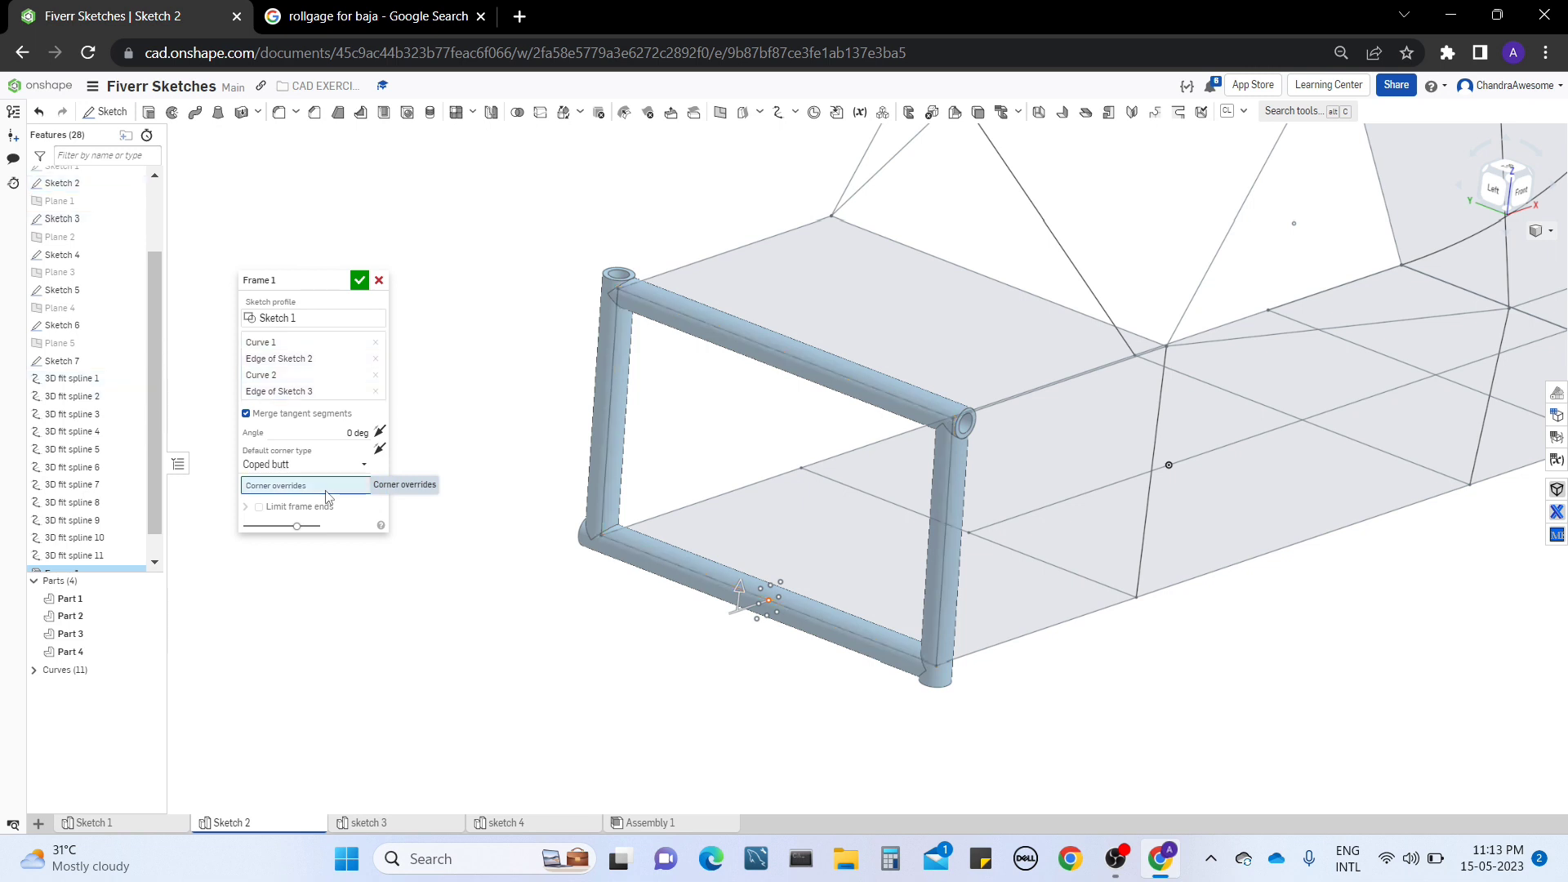
left_click(937, 668)
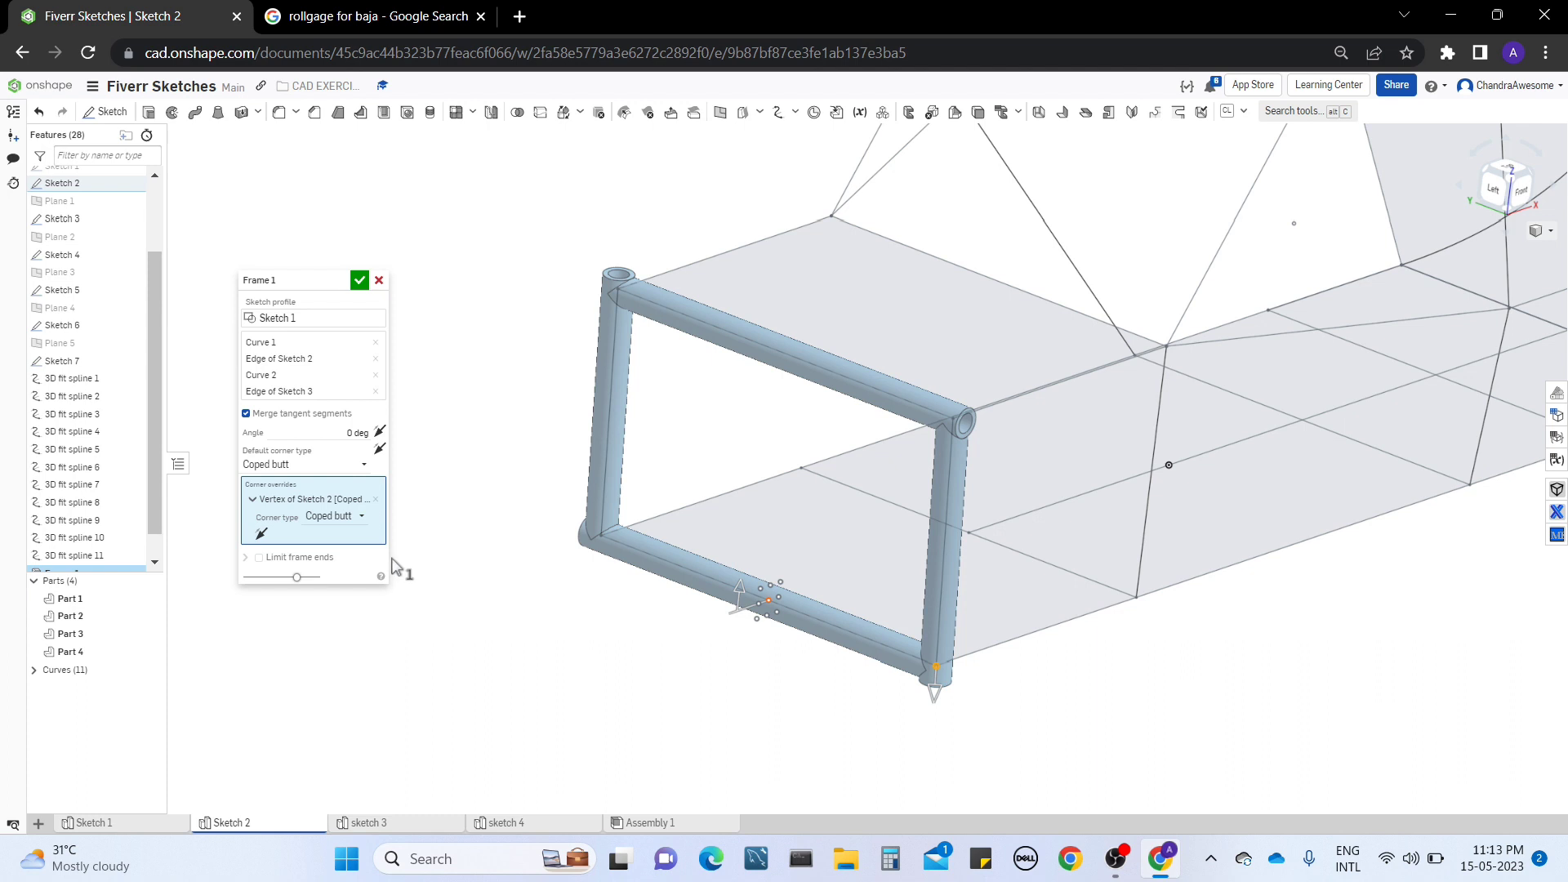
left_click(935, 706)
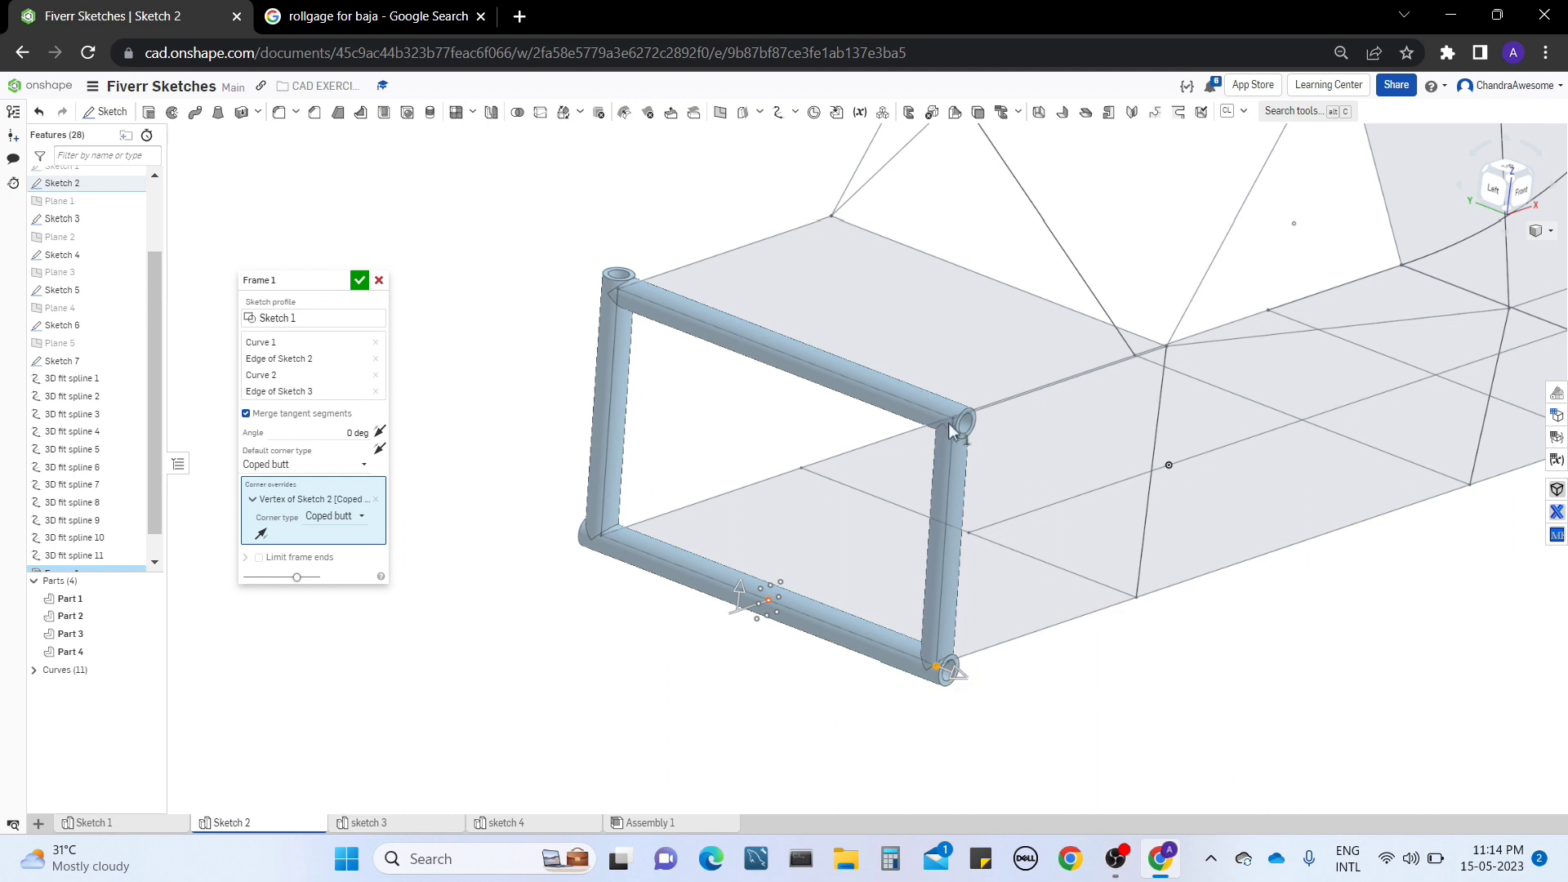
left_click(952, 421)
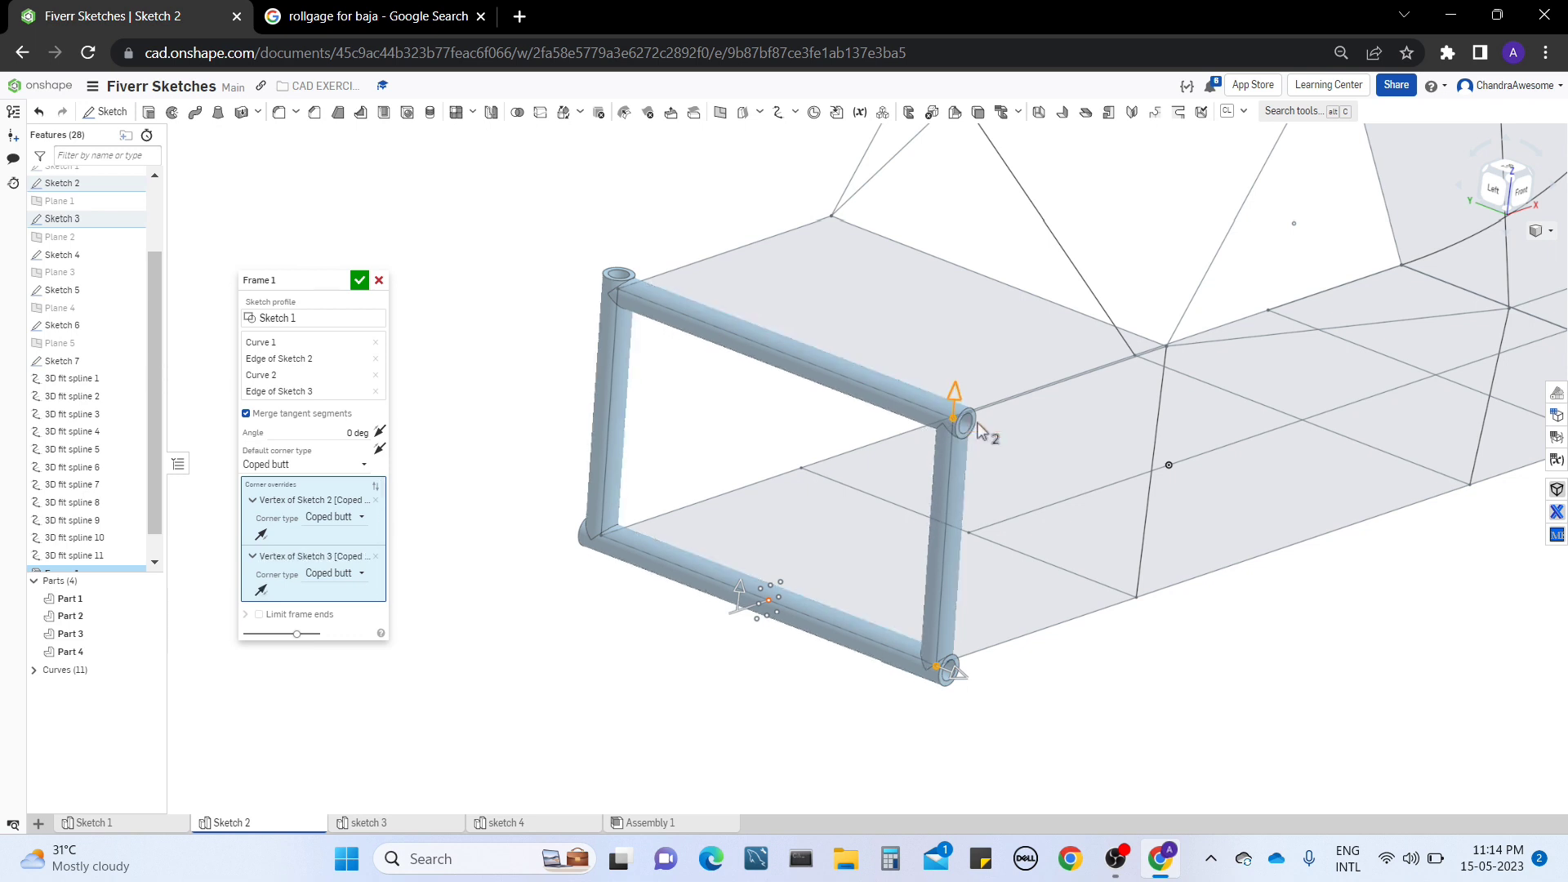
left_click(363, 285)
Step: Examine the tubed nose frame and the remaining roll cage wireframe from several angles
right_click_drag(989, 457, 717, 268)
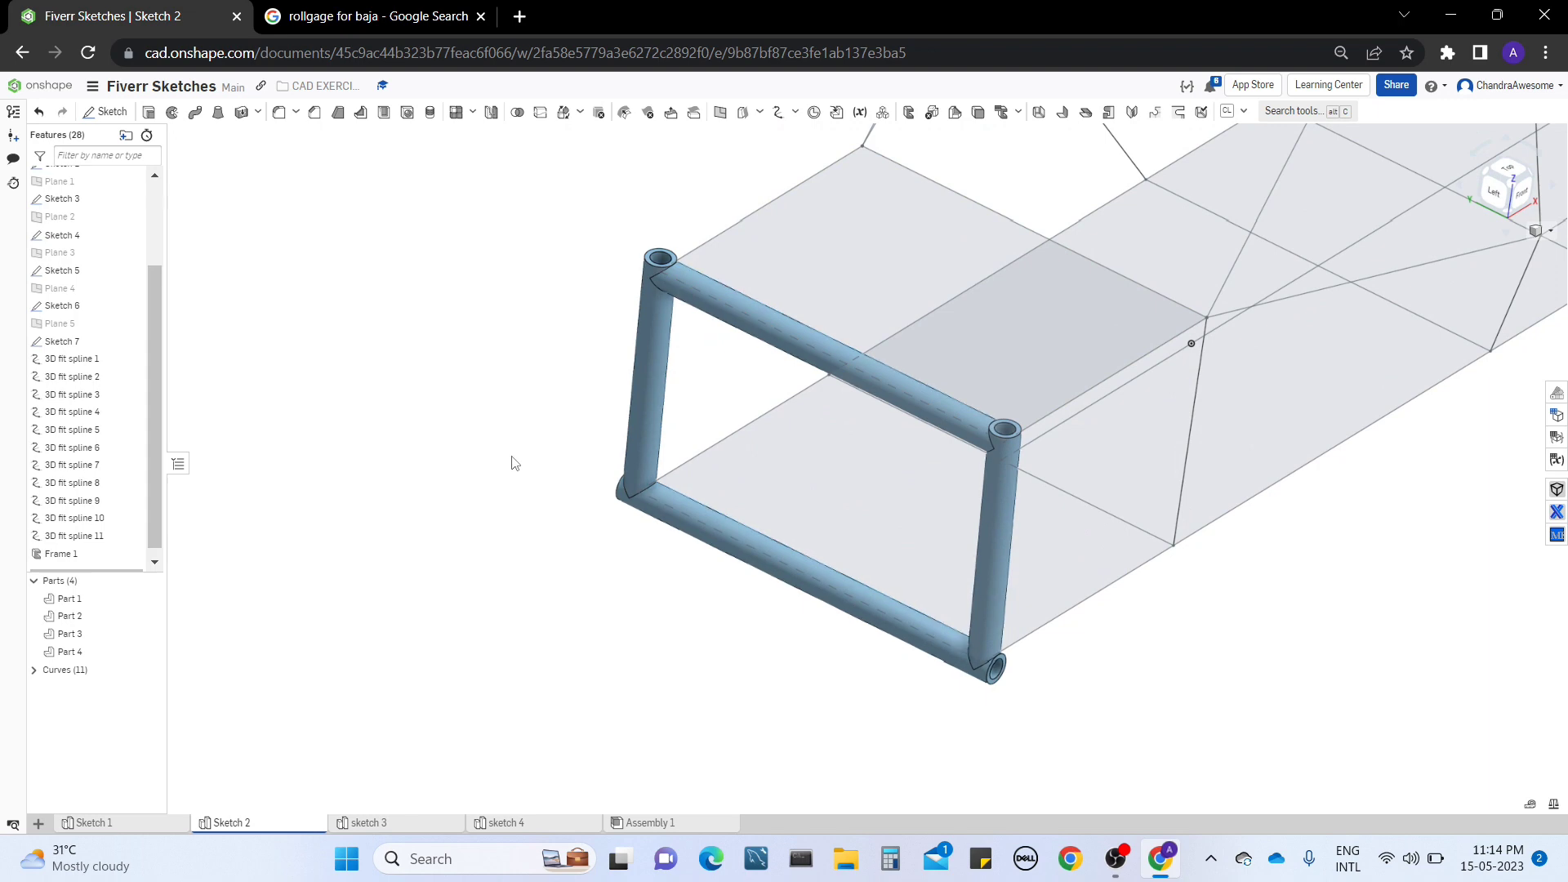
right_click_drag(955, 585, 1087, 519)
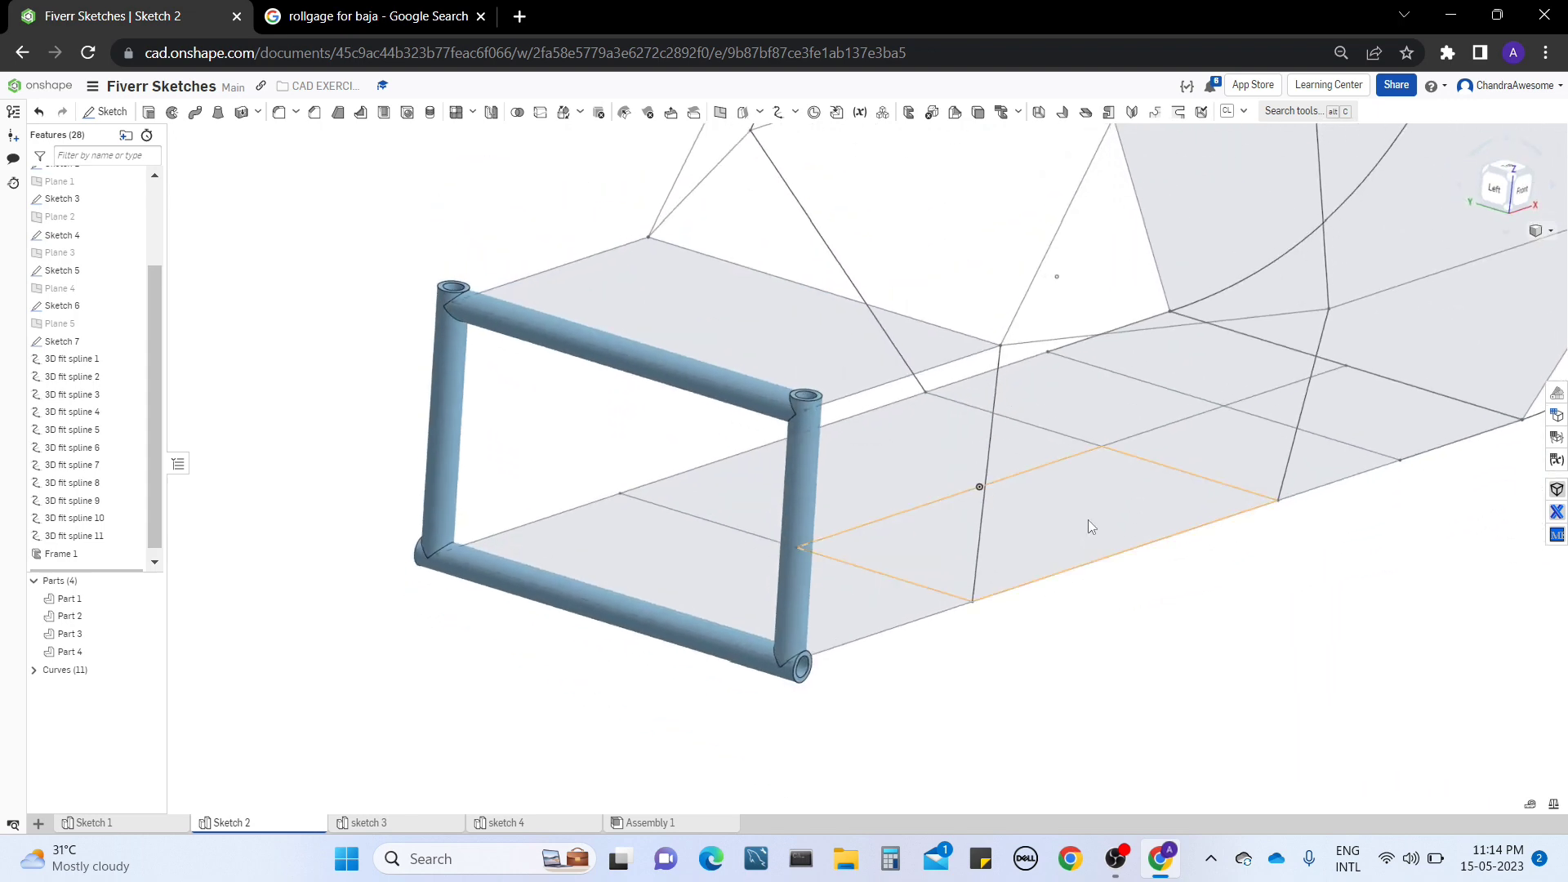
scroll(1088, 519, "down", 3)
right_click_drag(1230, 319, 1235, 399)
middle_click_drag(459, 366, 472, 348)
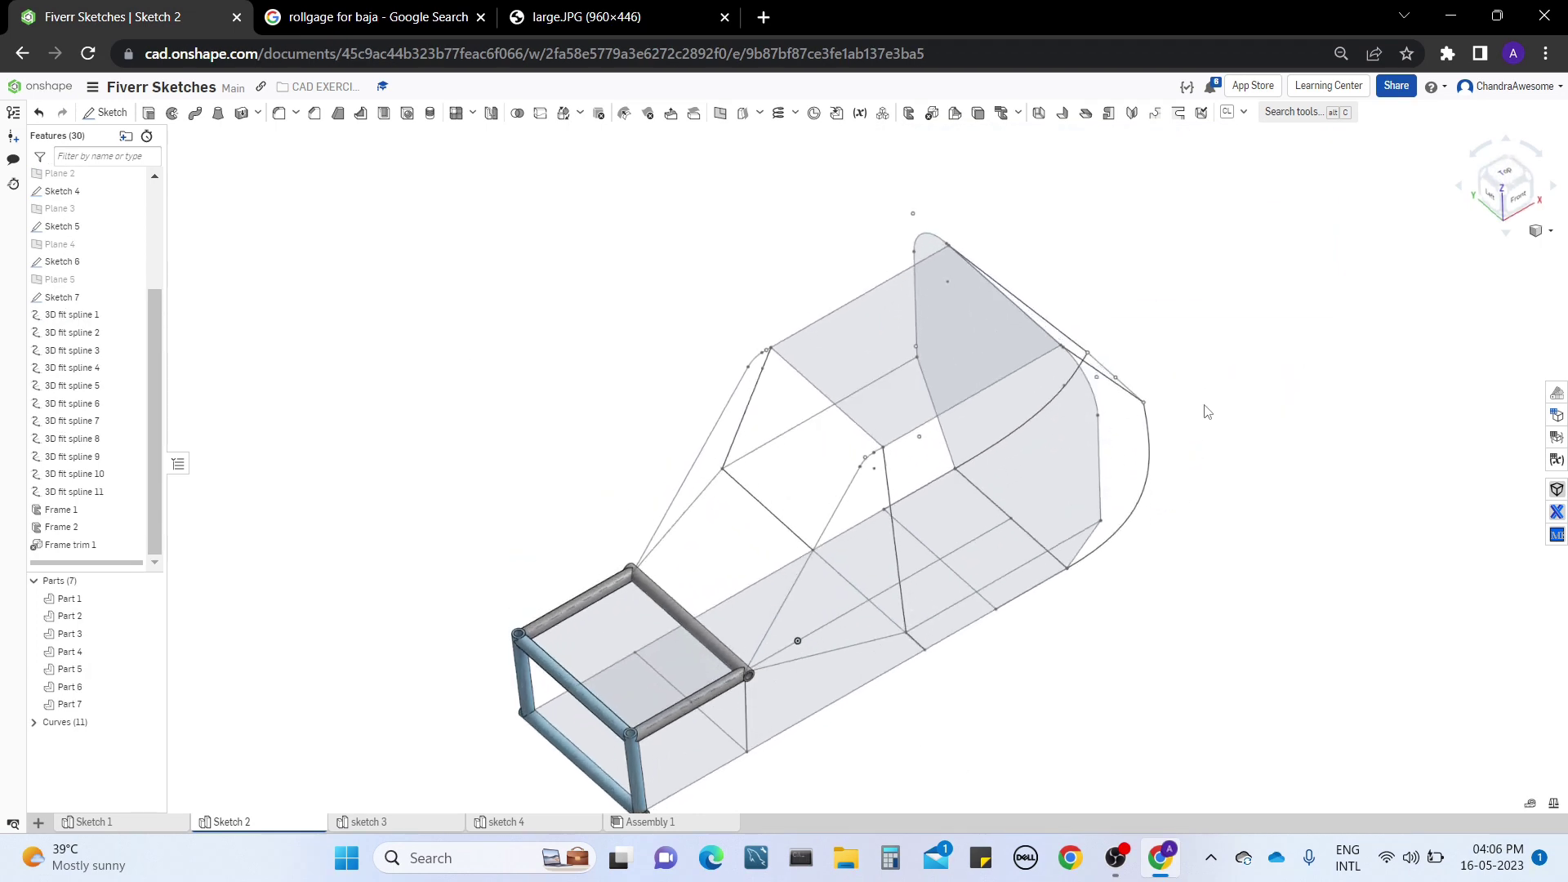
right_click_drag(1207, 411, 1212, 449)
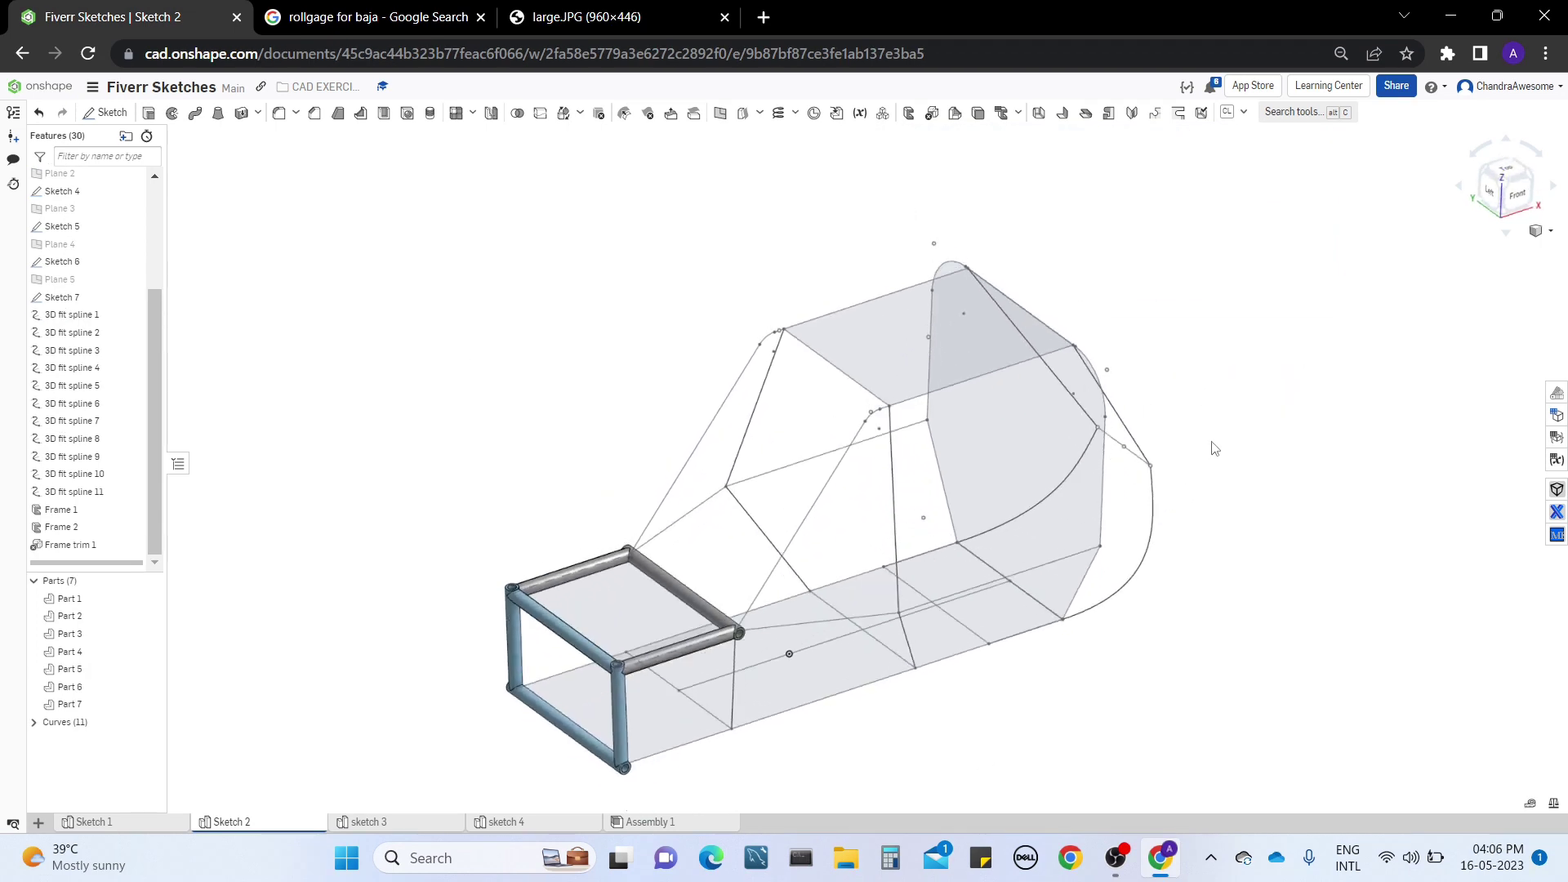
scroll(1212, 449, "down", 2)
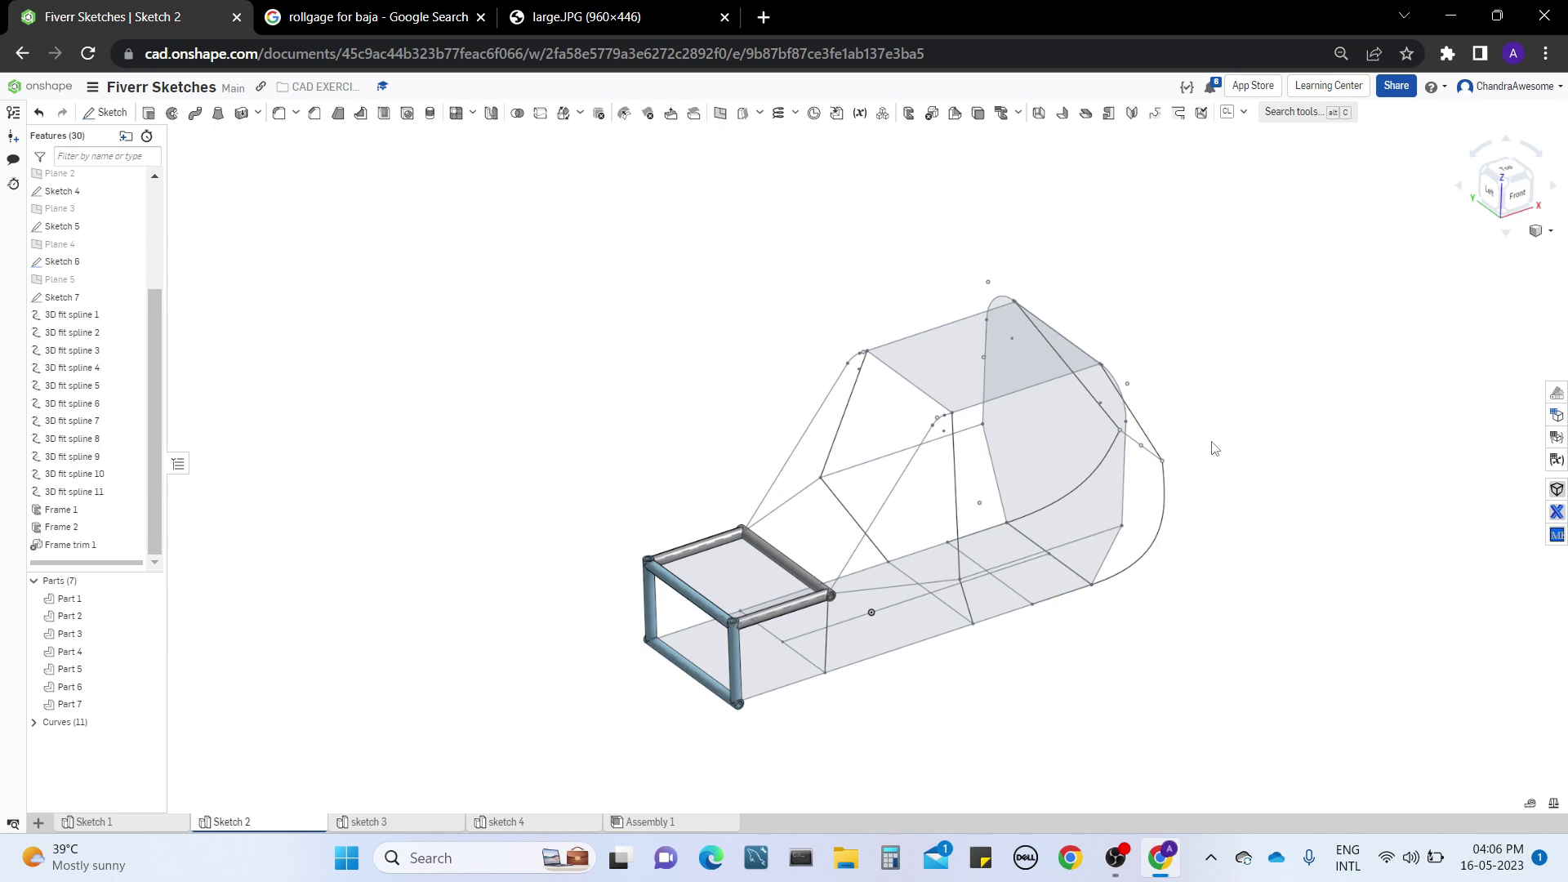
scroll(1212, 449, "up", 4)
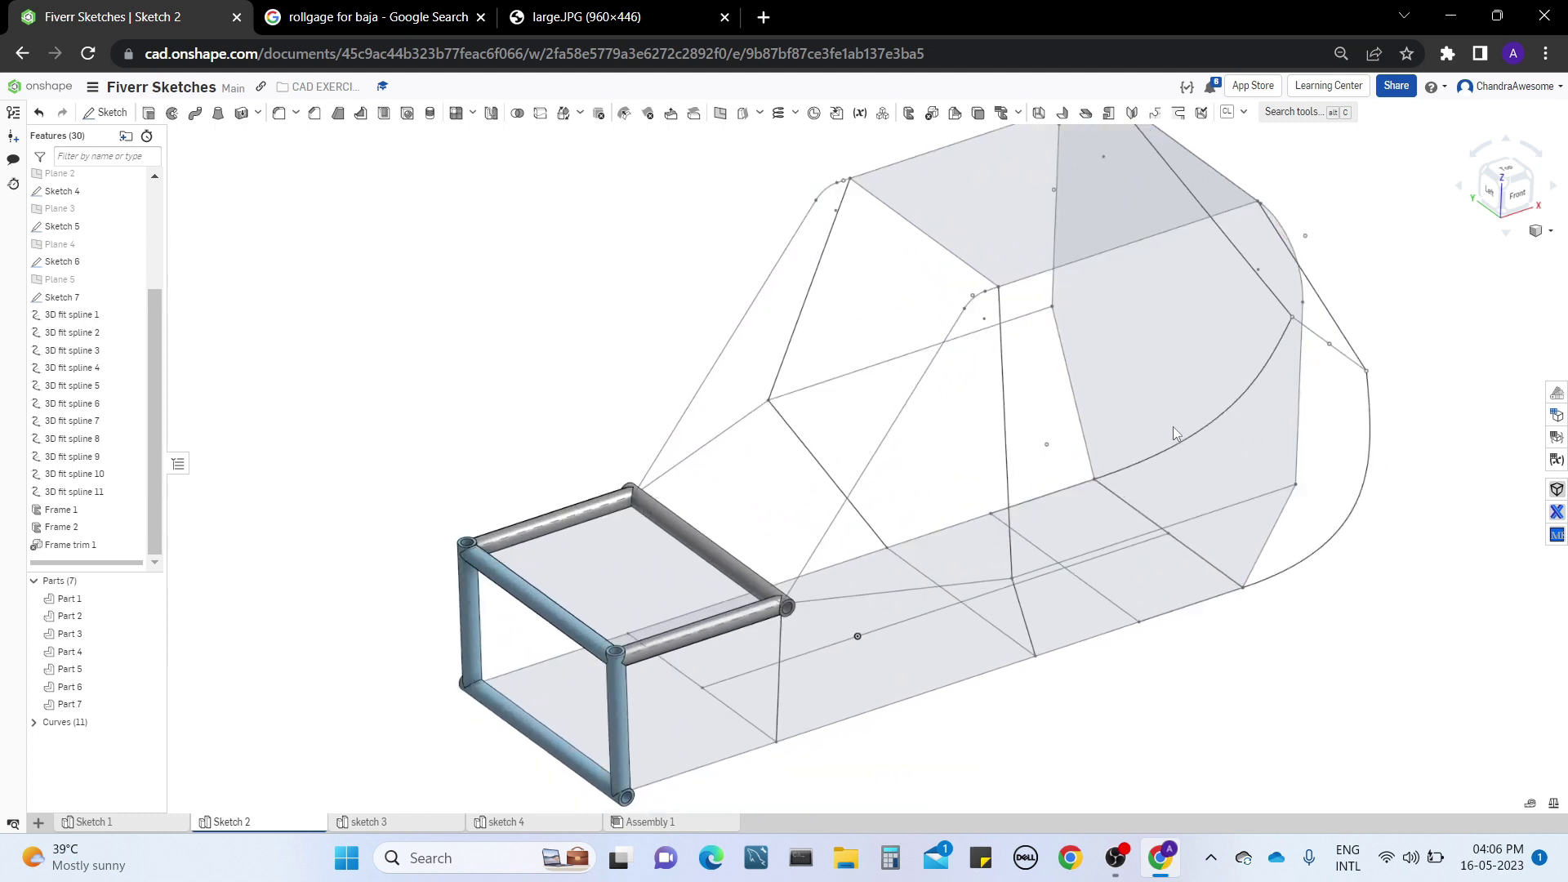
scroll(1211, 572, "down", 5)
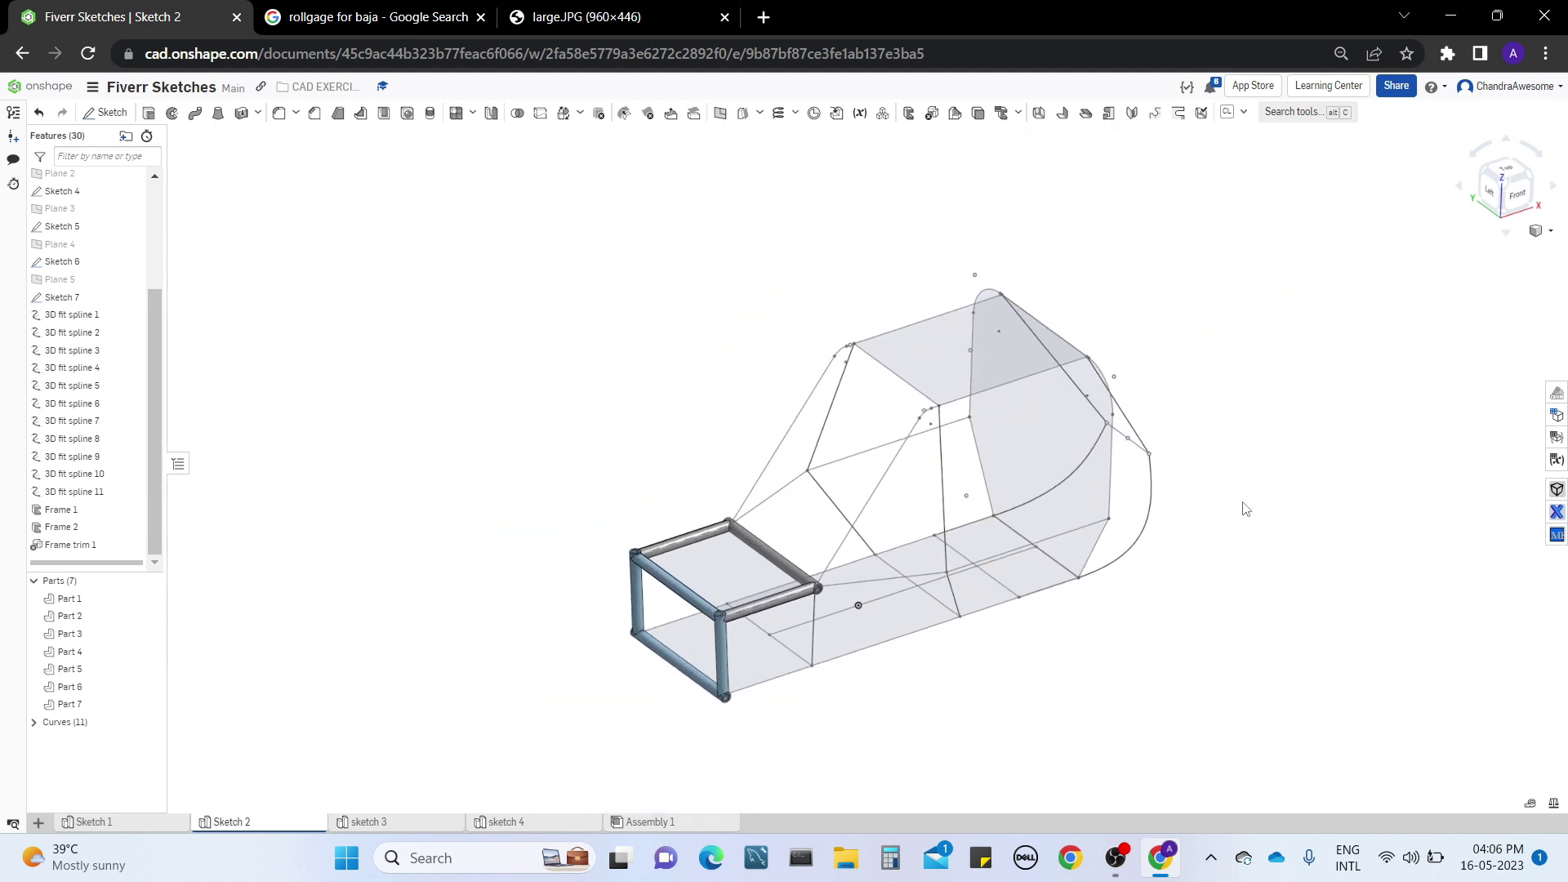
mouse_move(1243, 507)
right_mouse_down()
mouse_move(1287, 462)
mouse_move(1320, 479)
mouse_move(1223, 478)
mouse_move(1223, 495)
mouse_move(1233, 486)
right_mouse_up()
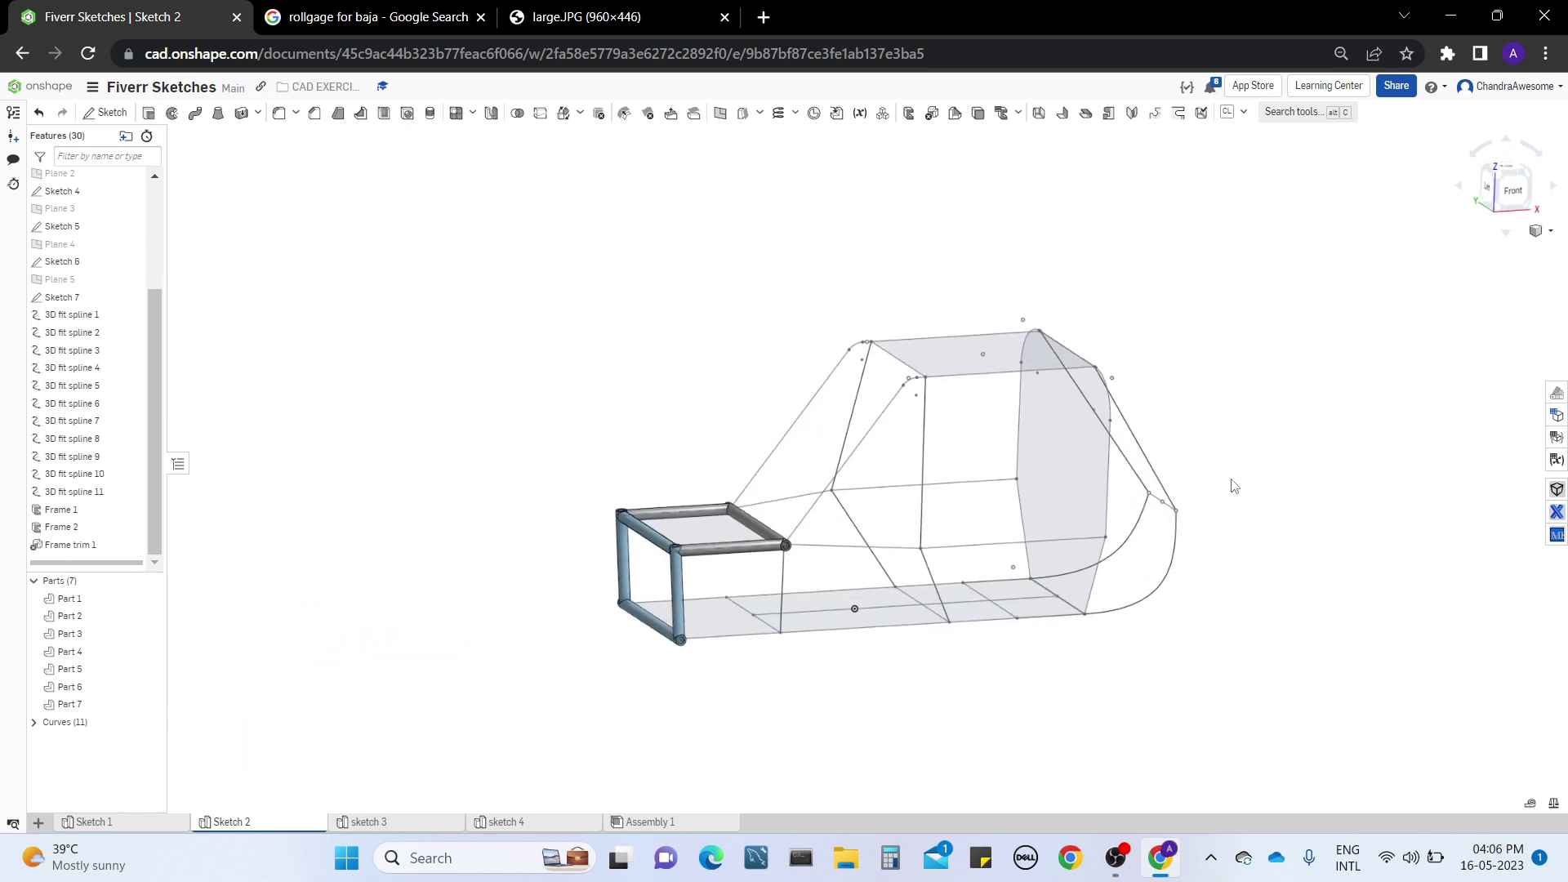
scroll(1041, 563, "up", 4)
mouse_move(1015, 553)
right_mouse_down()
mouse_move(1049, 520)
mouse_move(1080, 526)
mouse_move(1053, 531)
mouse_move(1043, 563)
right_mouse_up()
middle_click_drag(527, 758, 536, 663)
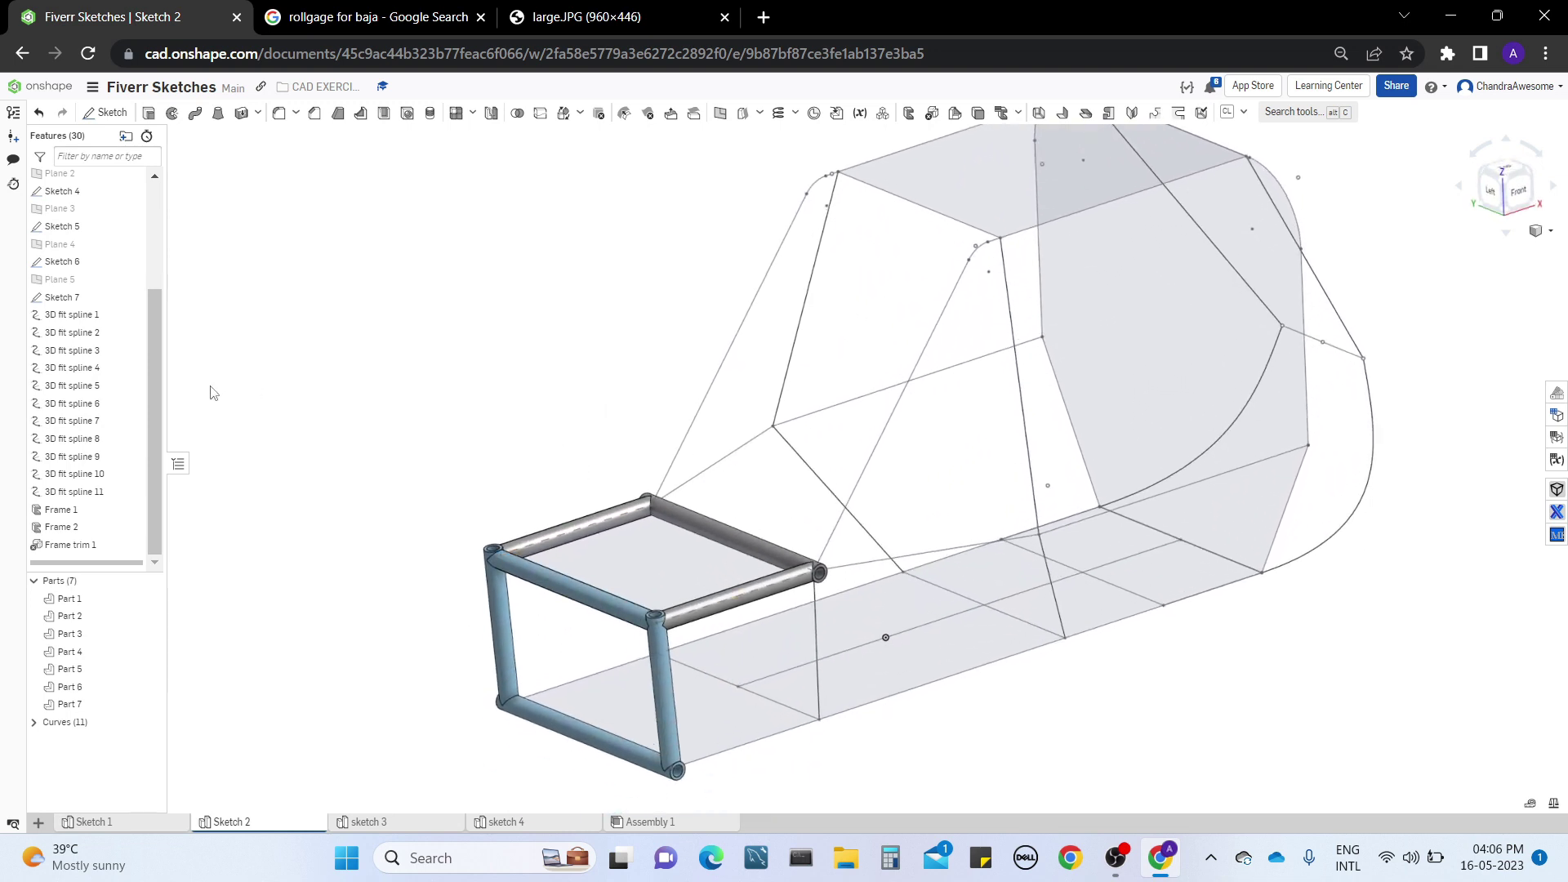
right_click_drag(516, 489, 608, 490)
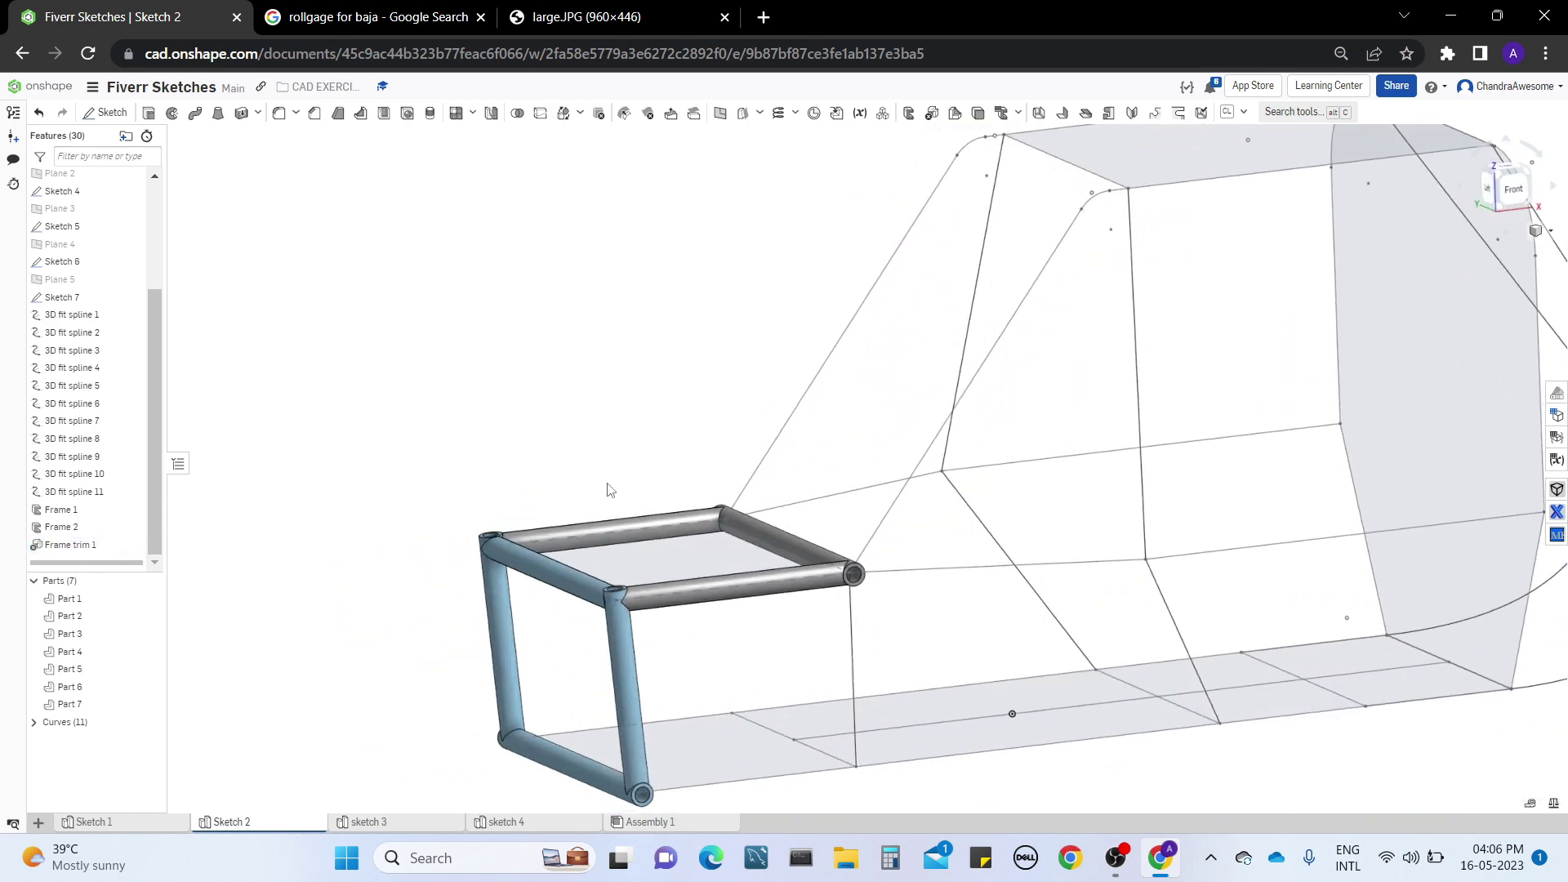
middle_click_drag(651, 434, 562, 541)
right_click_drag(633, 429, 641, 445)
right_click_drag(629, 542, 571, 476)
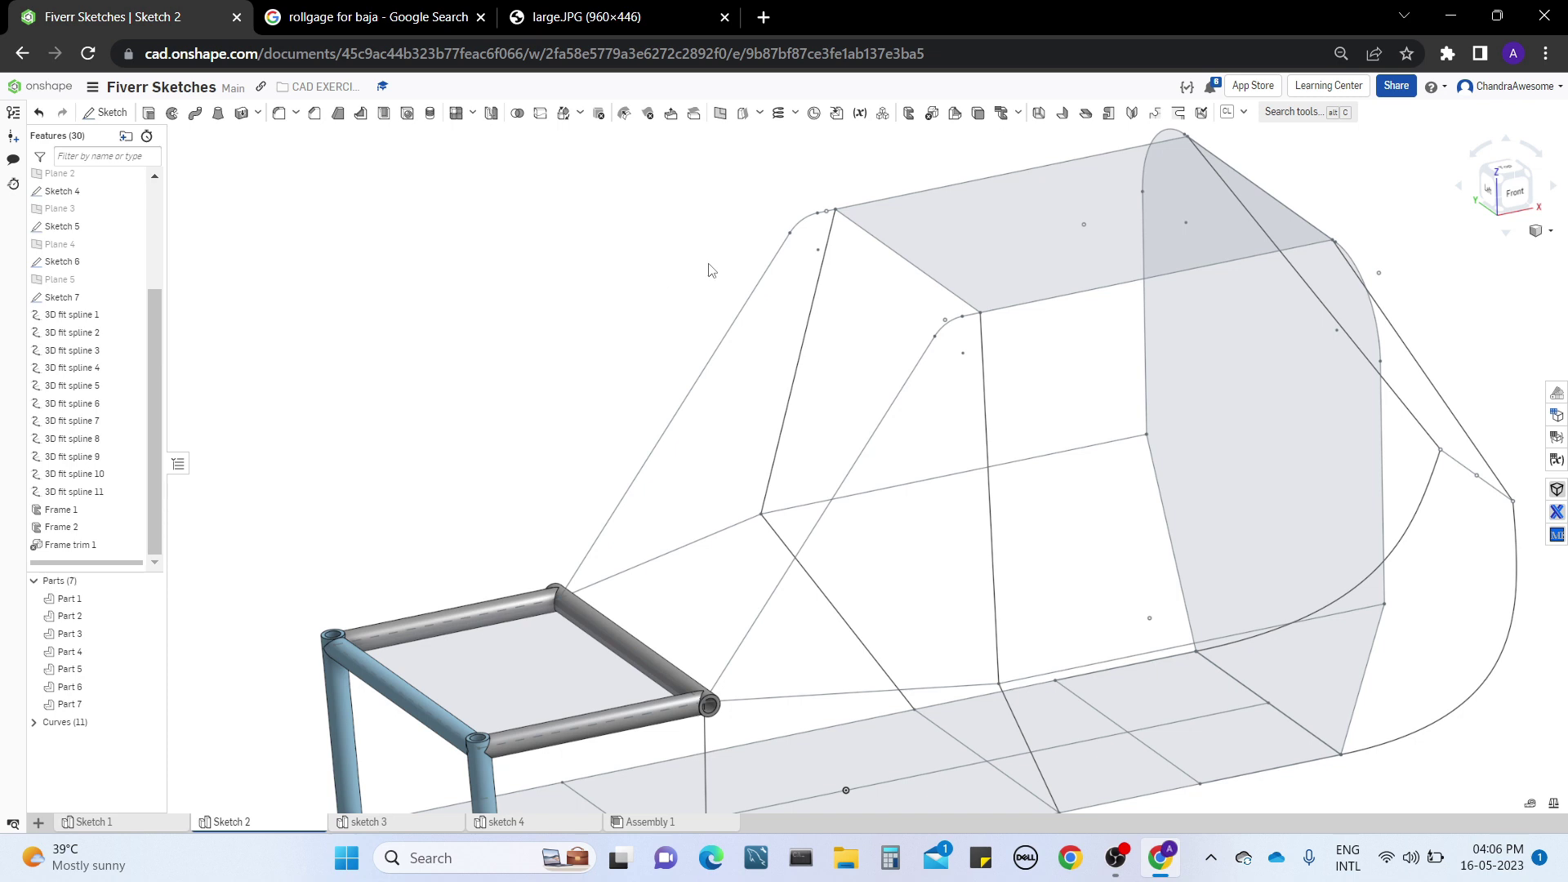
Step: Start a new Frame using the current document's Sketch 1 from the Sketch 1 studio as its profile
left_click(906, 124)
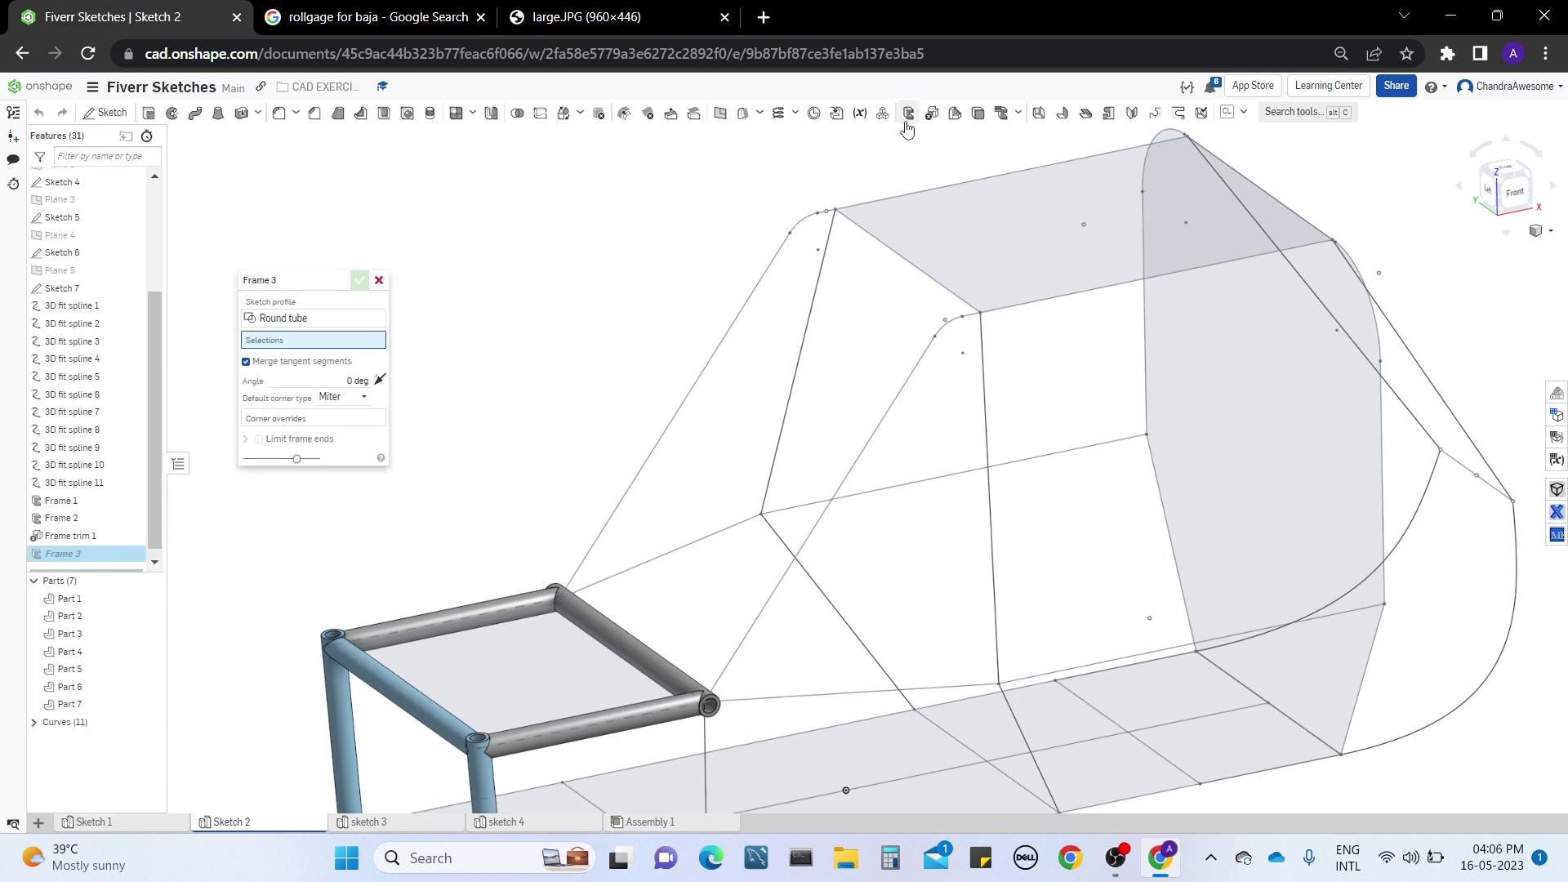
left_click(270, 318)
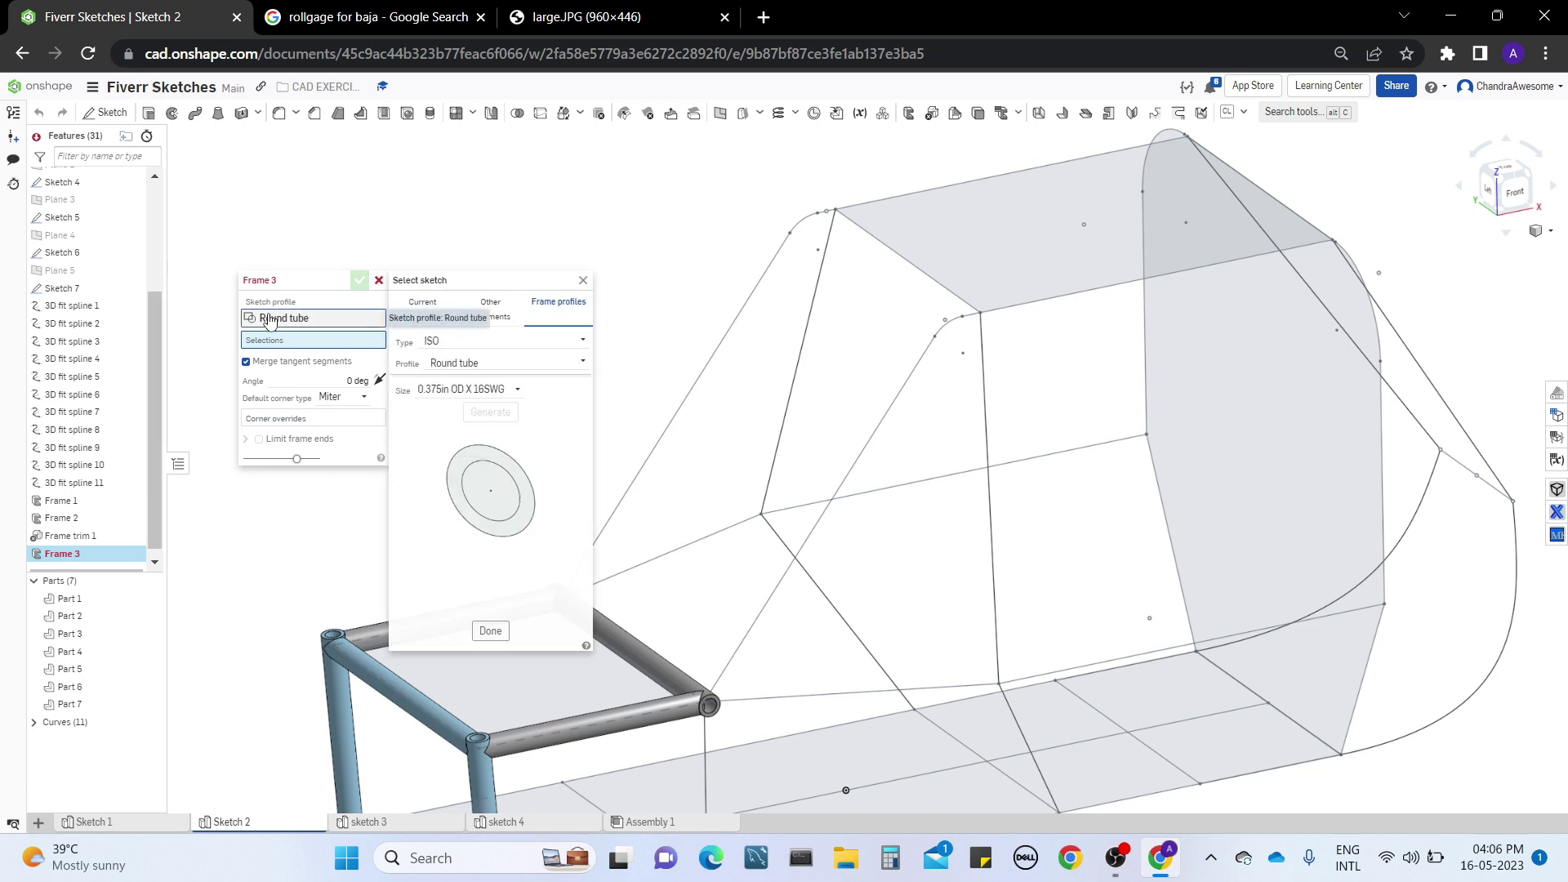
left_click(416, 316)
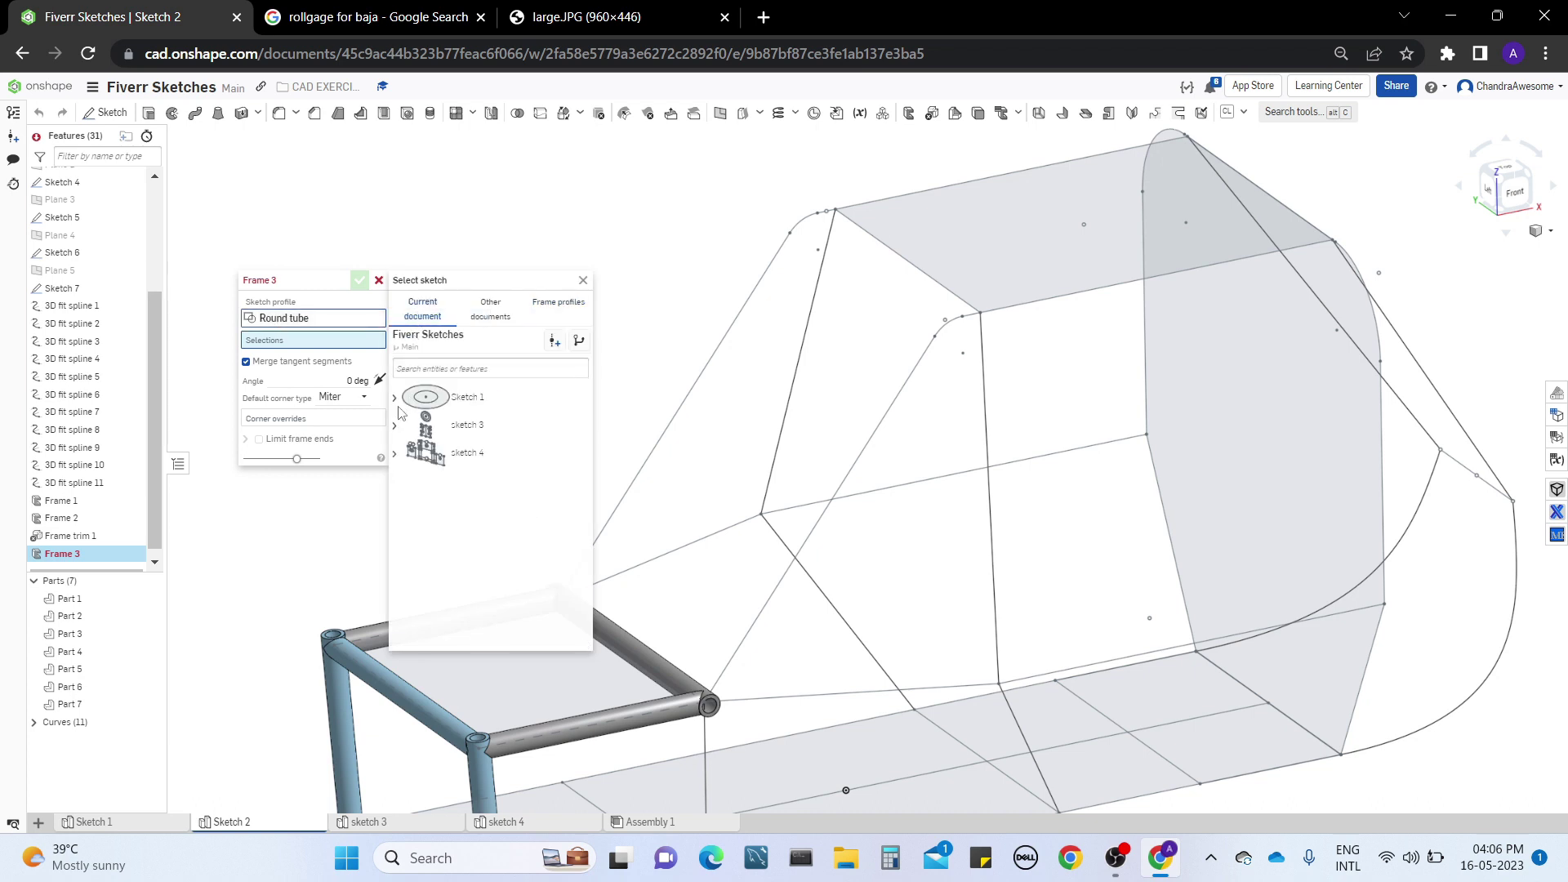
left_click(395, 399)
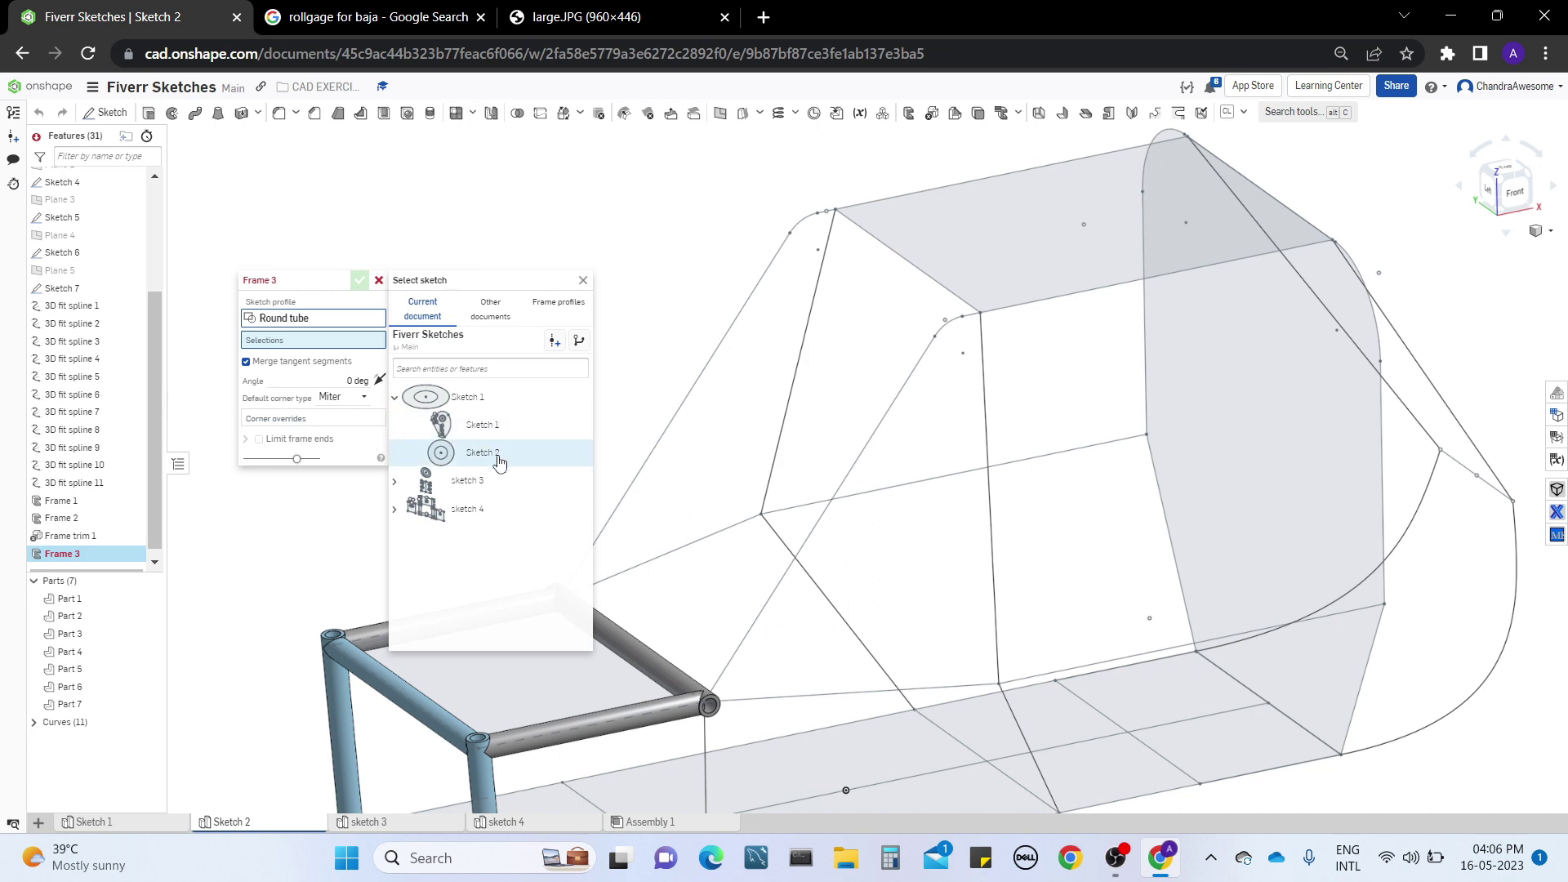
left_click(486, 426)
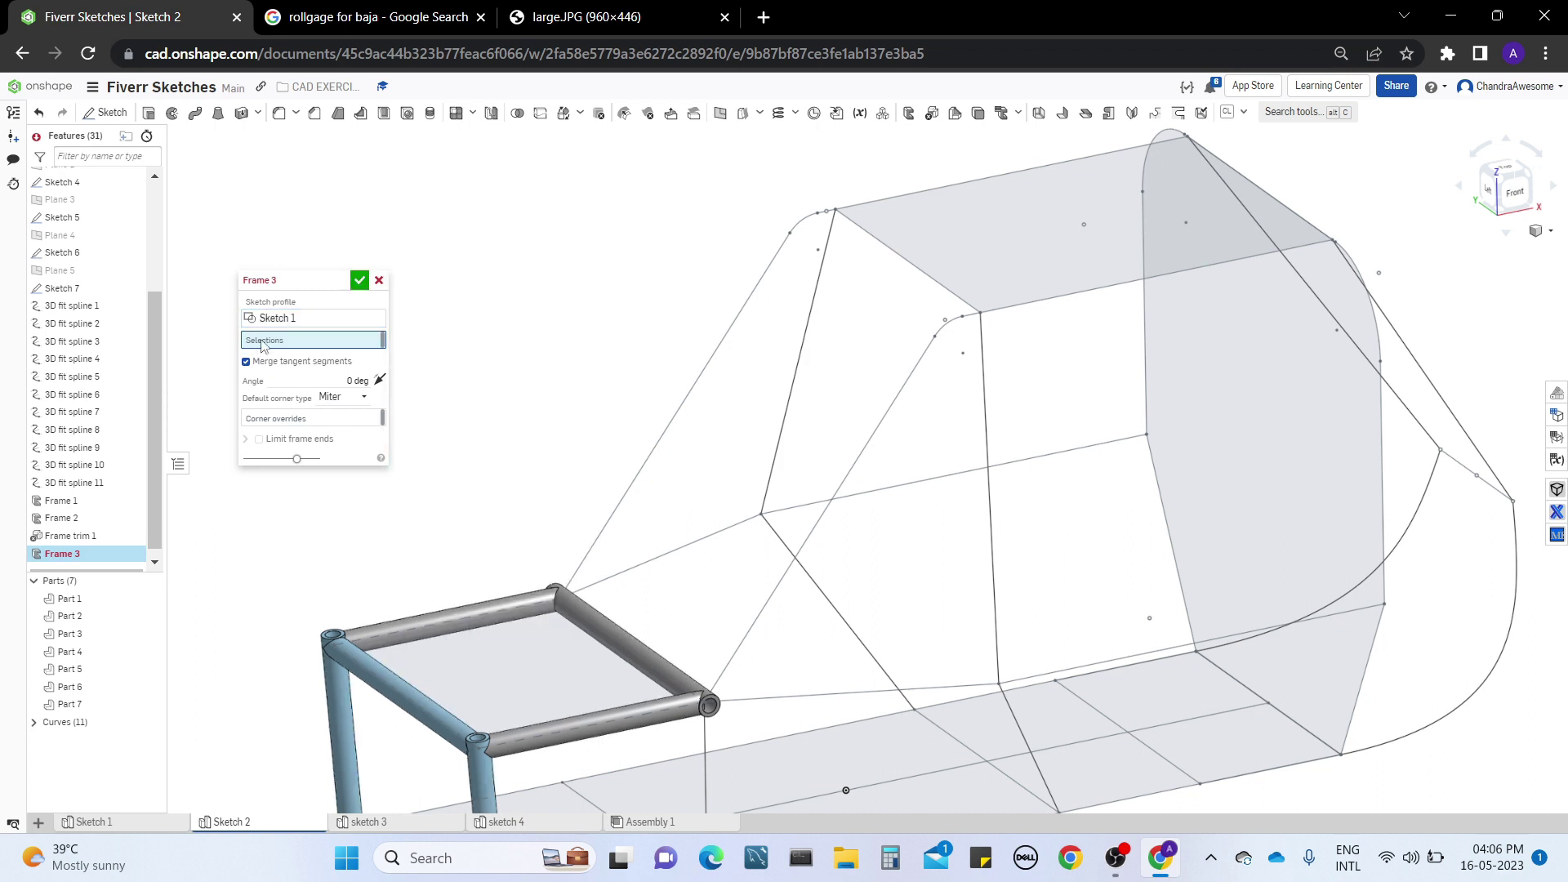
Step: Select both slanted lines rising from the nose, with their bends and short straight ends at the roof, as Frame 3 paths
left_click(625, 495)
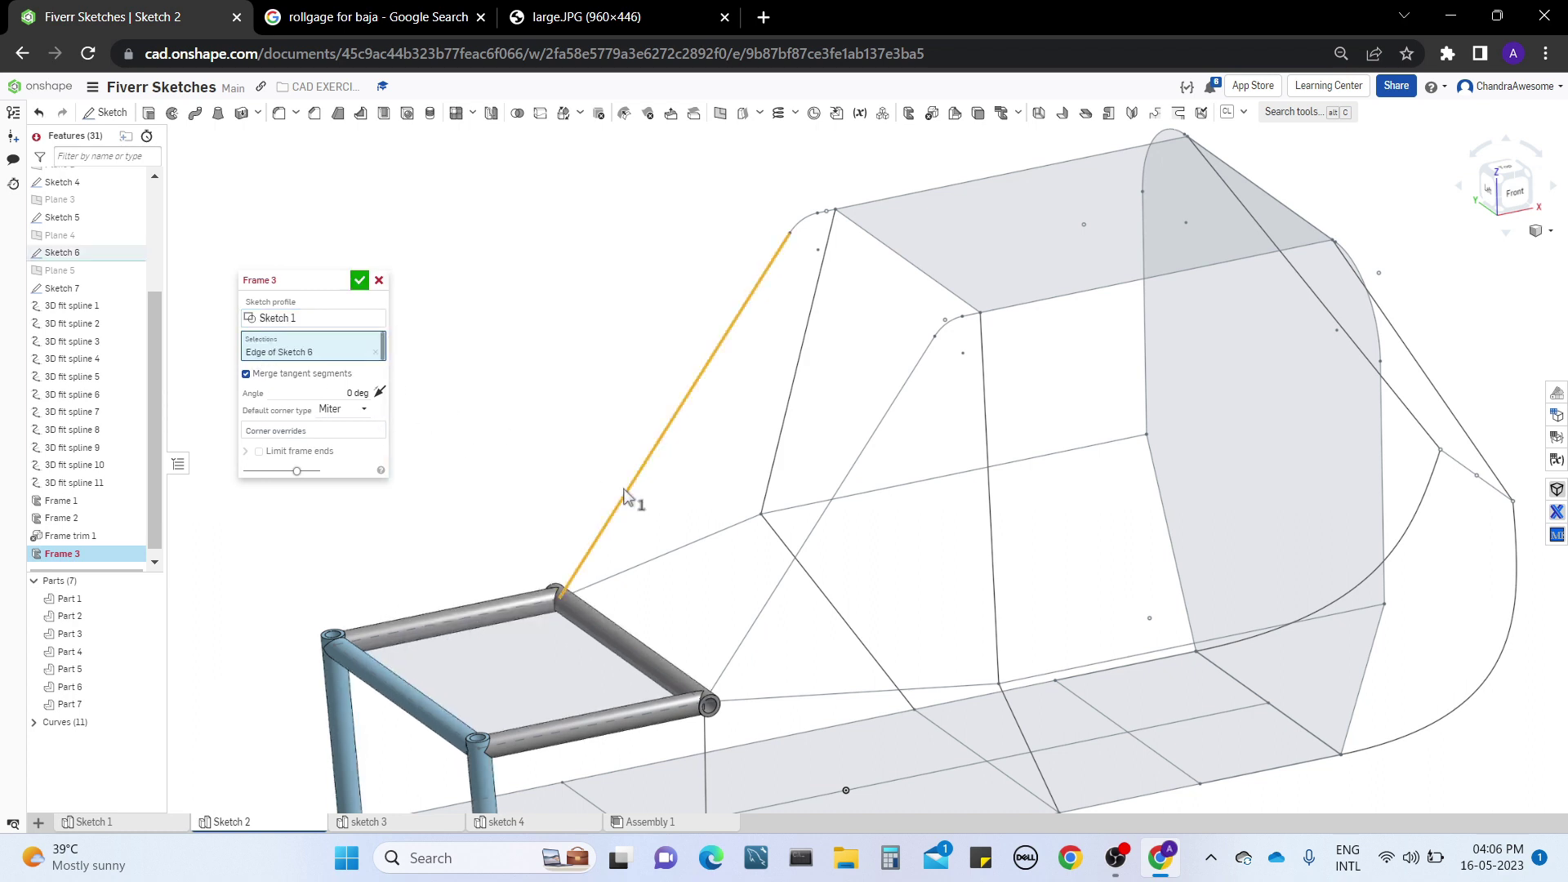
left_click(844, 502)
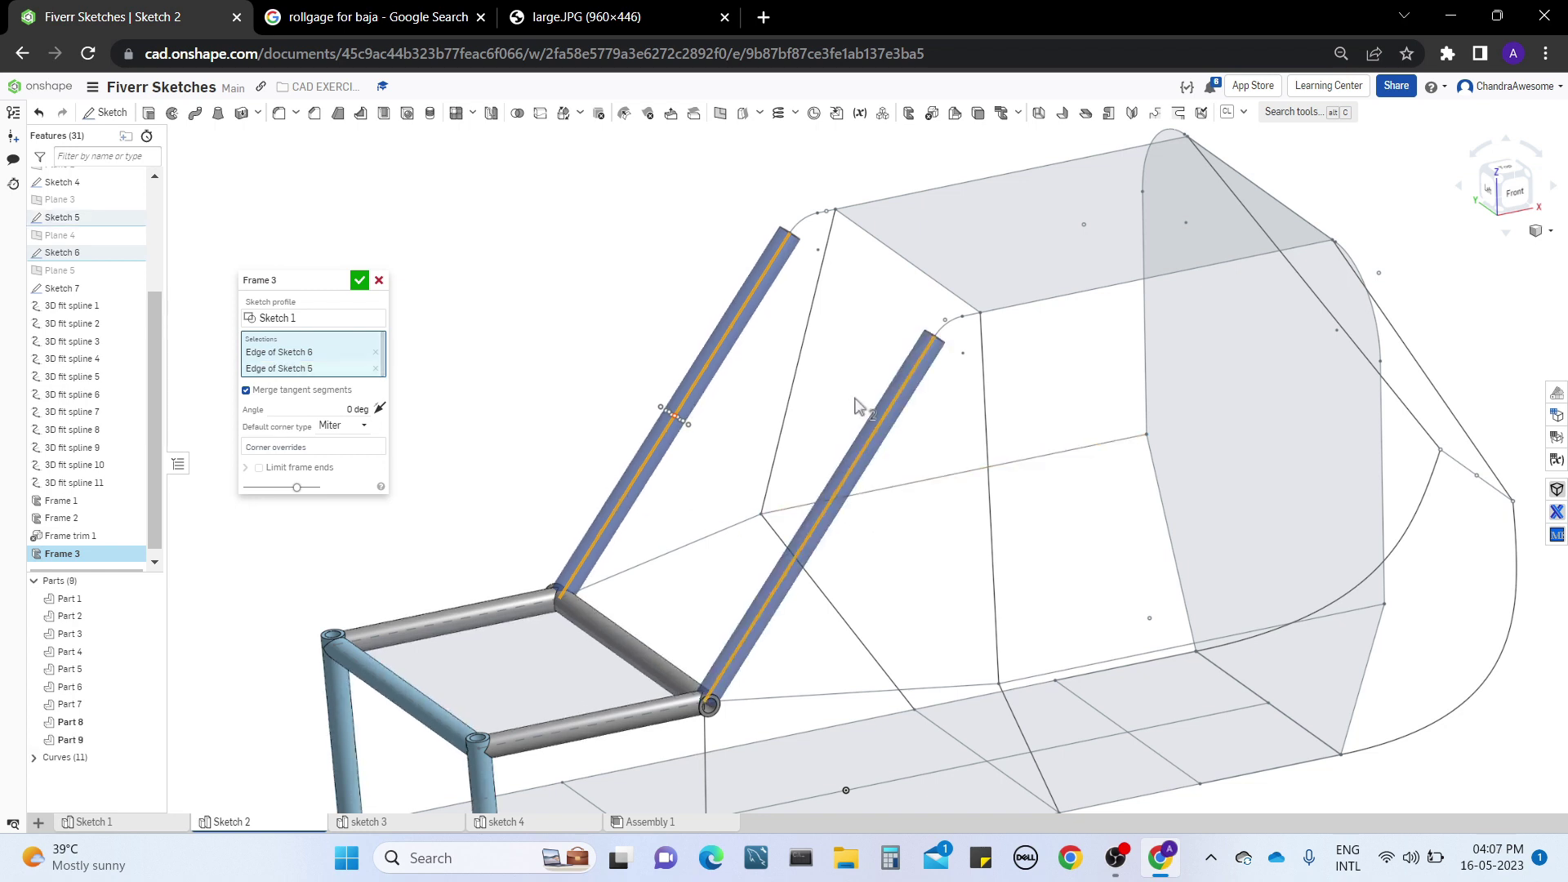
scroll(854, 409, "up", 5)
left_click(842, 532)
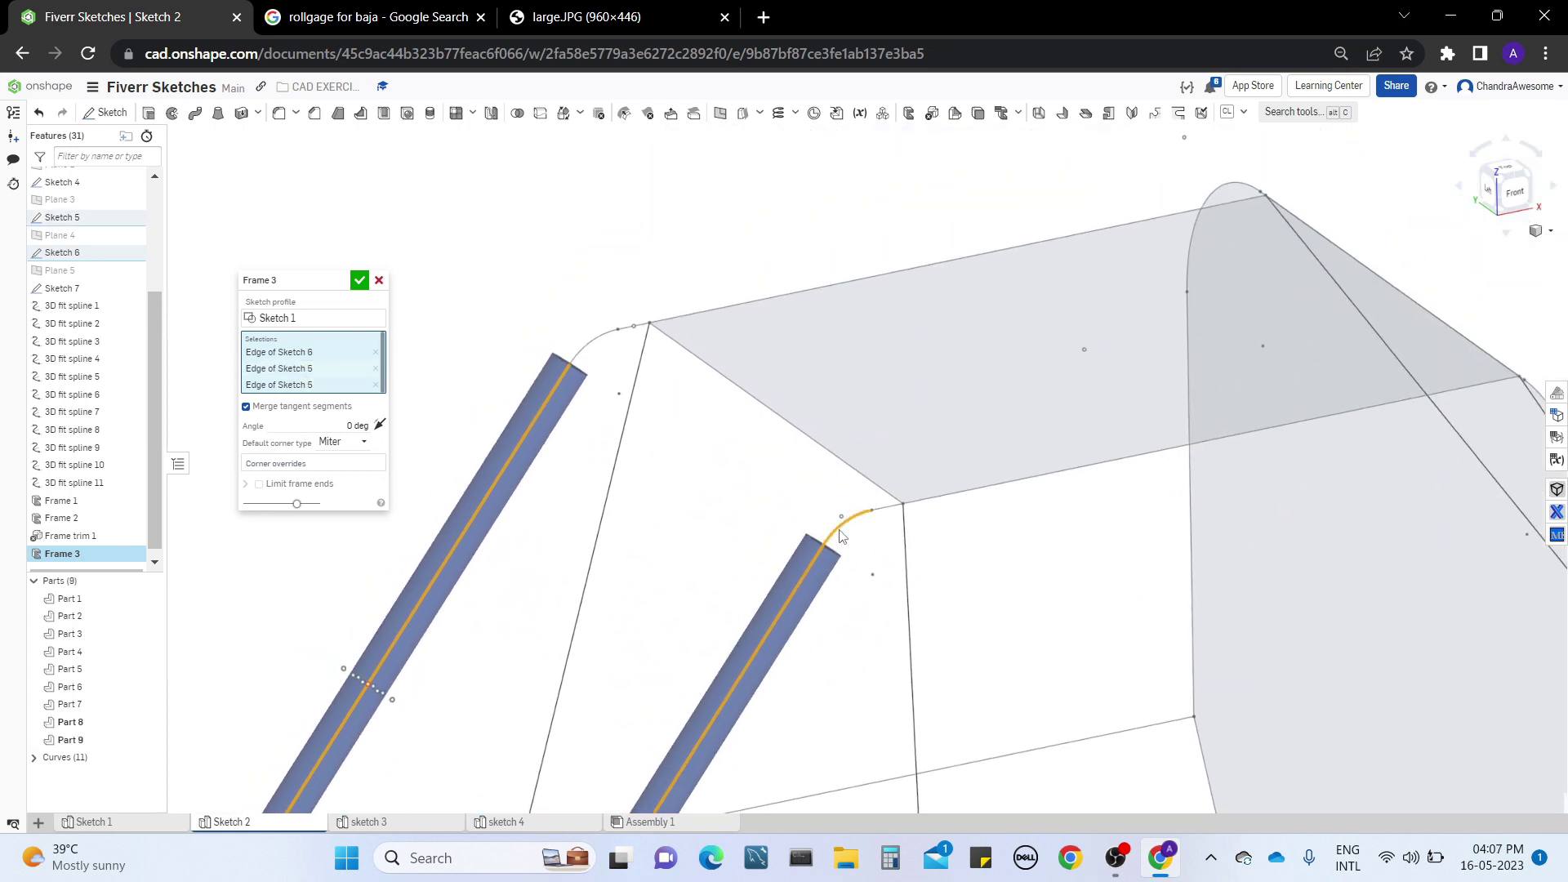
left_click(892, 512)
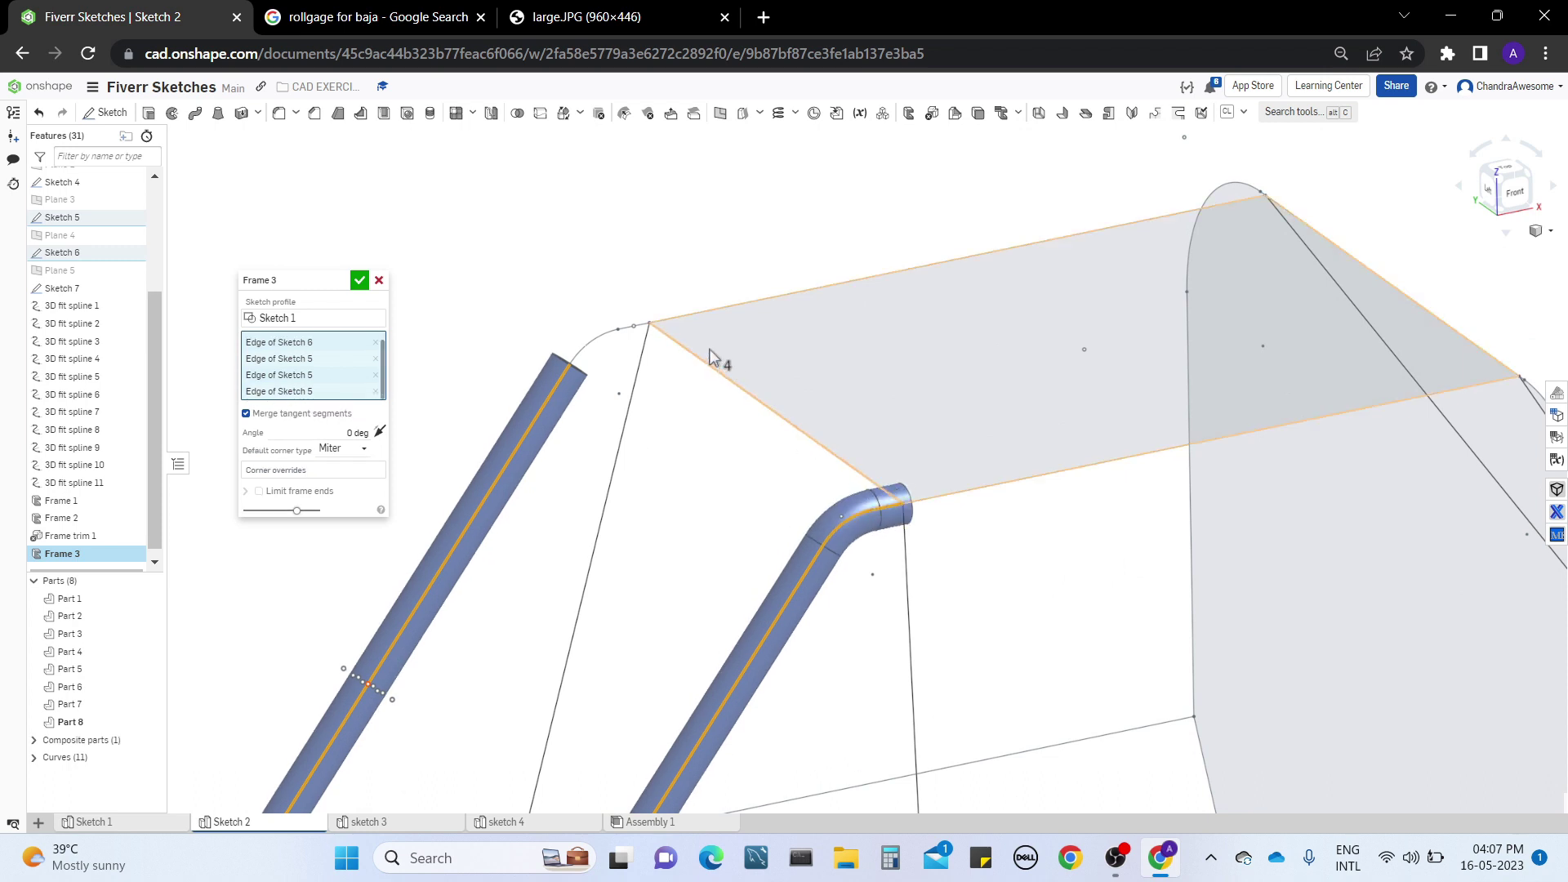
left_click(643, 331)
left_click(591, 342)
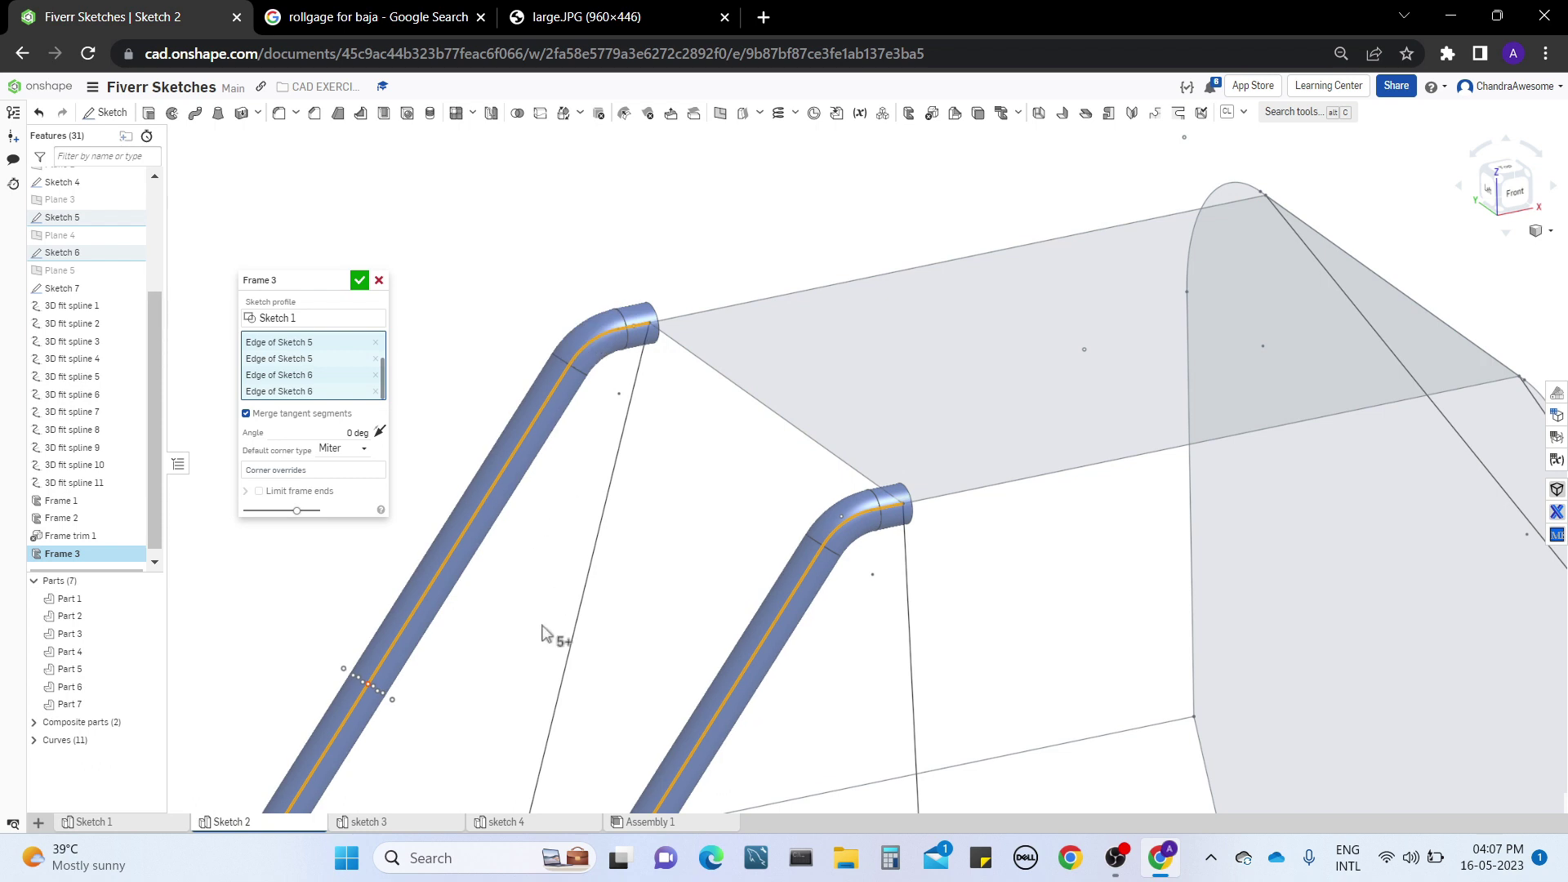
Step: Add the two long bottom side edges and the rear bottom cross edge of the cage to Frame 3's selections
scroll(554, 645, "down", 3)
middle_click_drag(554, 651, 624, 408)
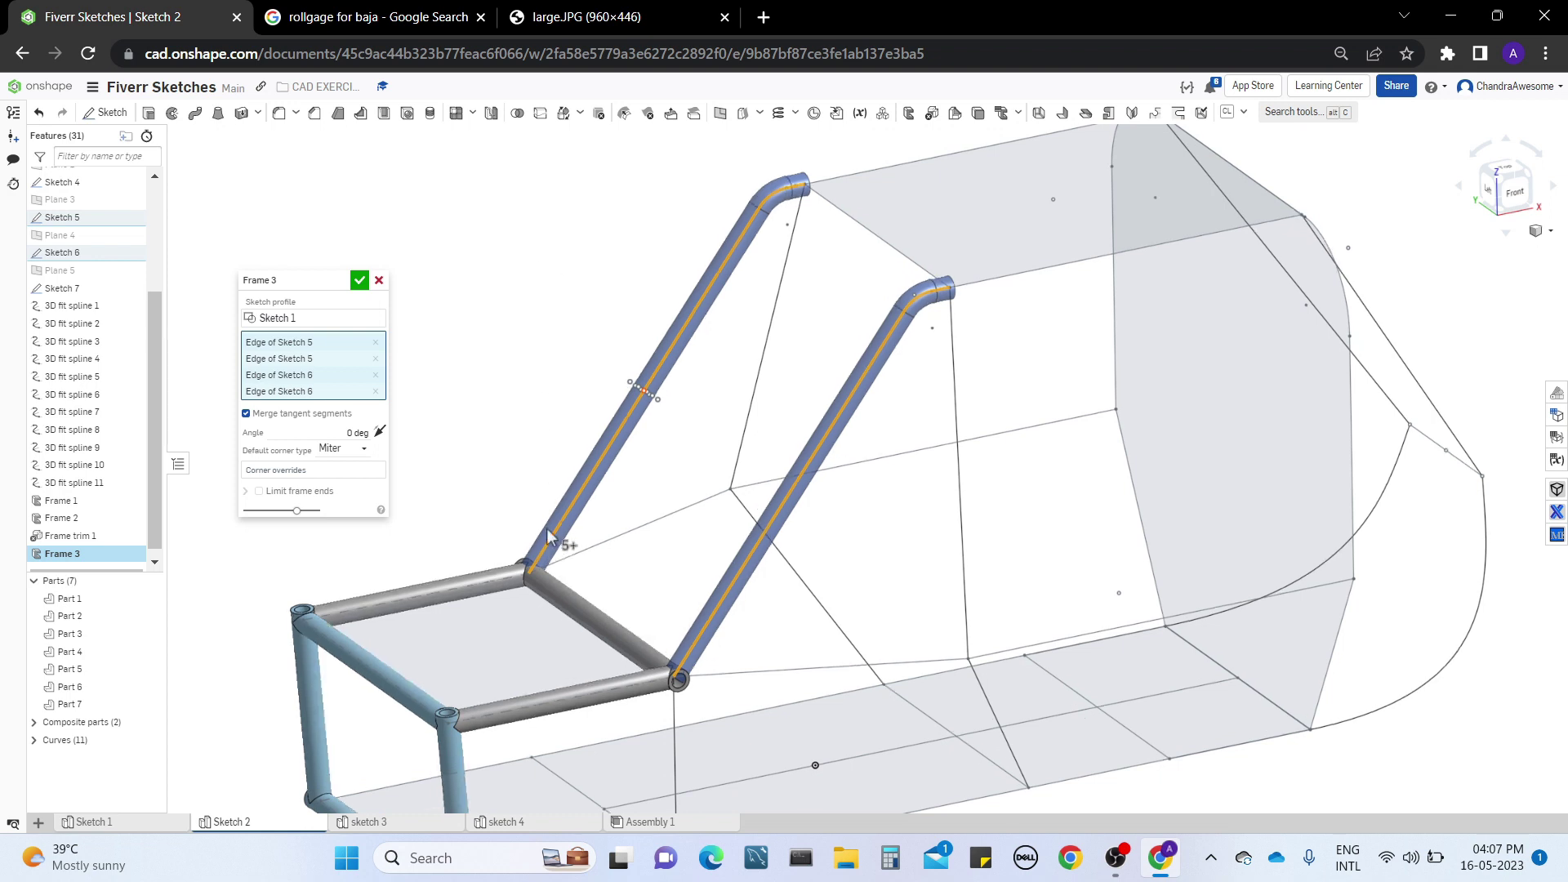
middle_click_drag(546, 546, 543, 507)
middle_click_drag(634, 644, 642, 563)
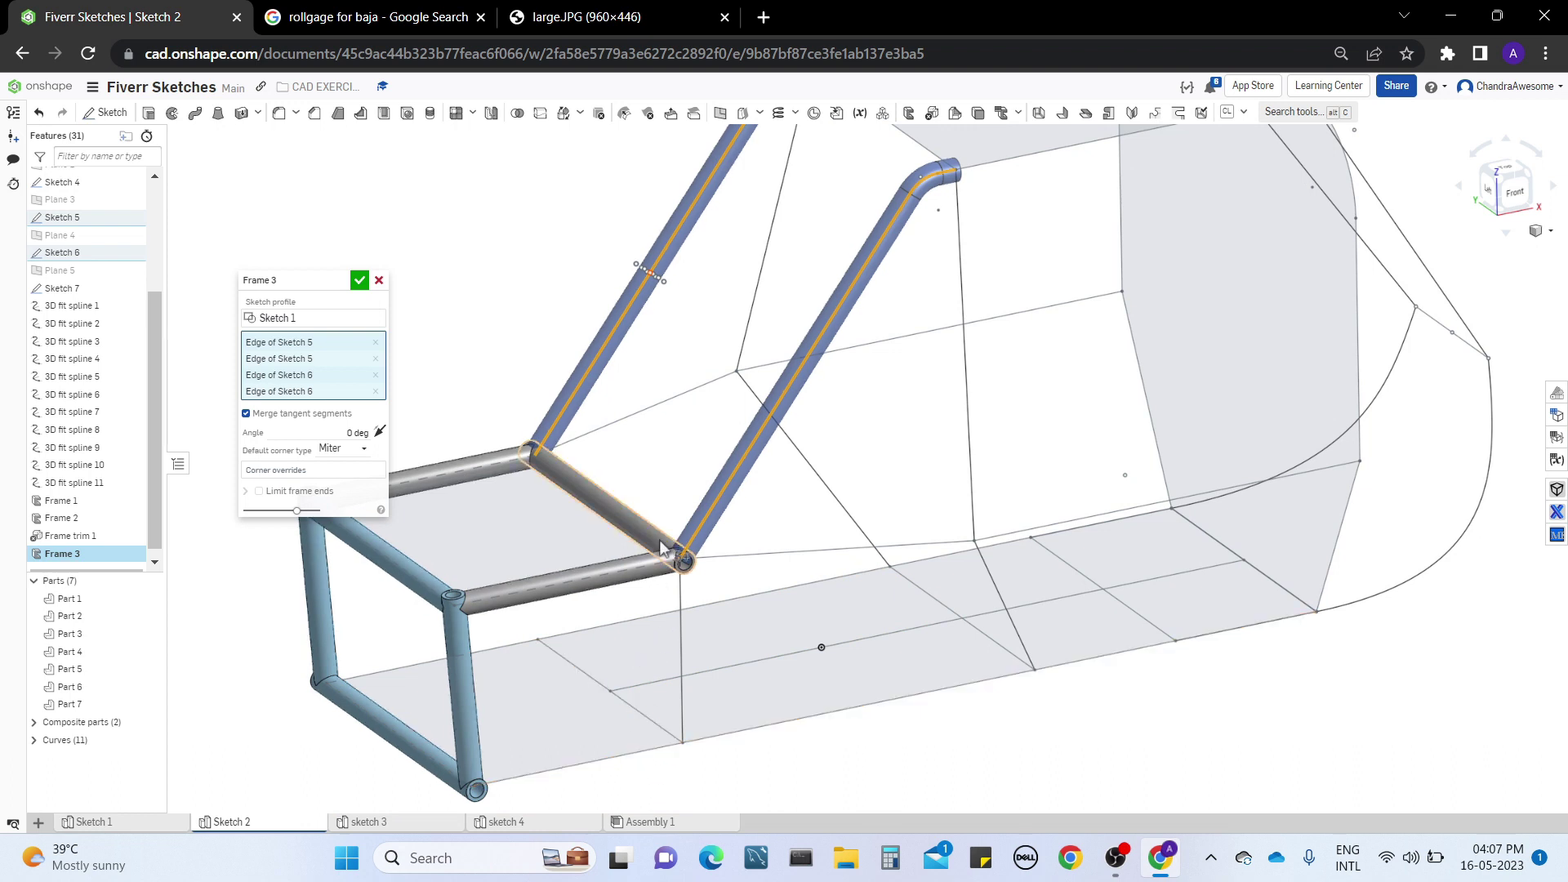
left_click(614, 762)
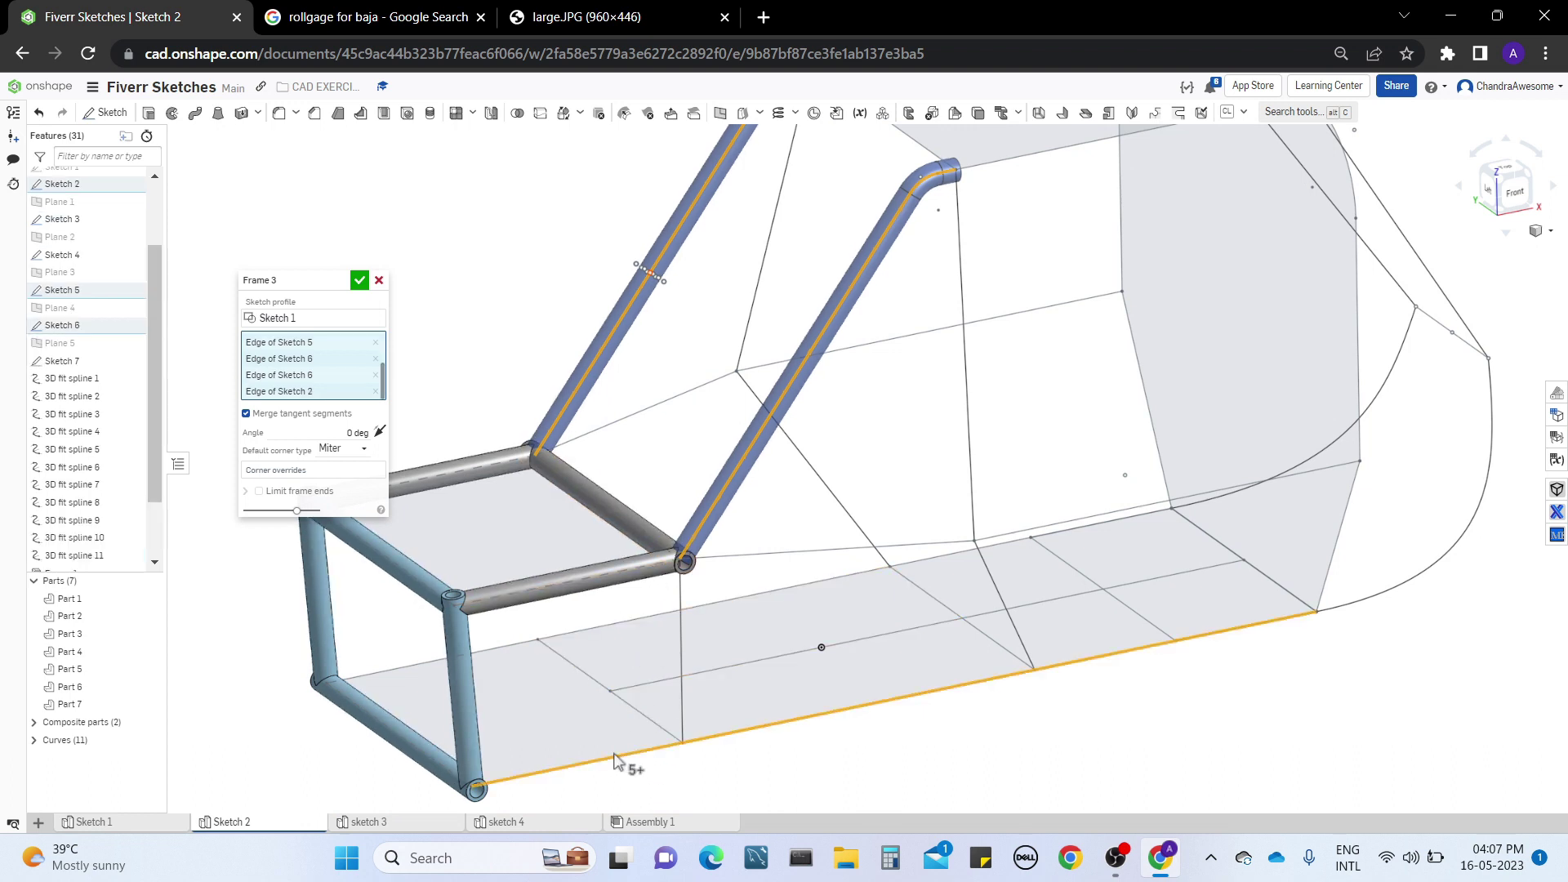
left_click(486, 654)
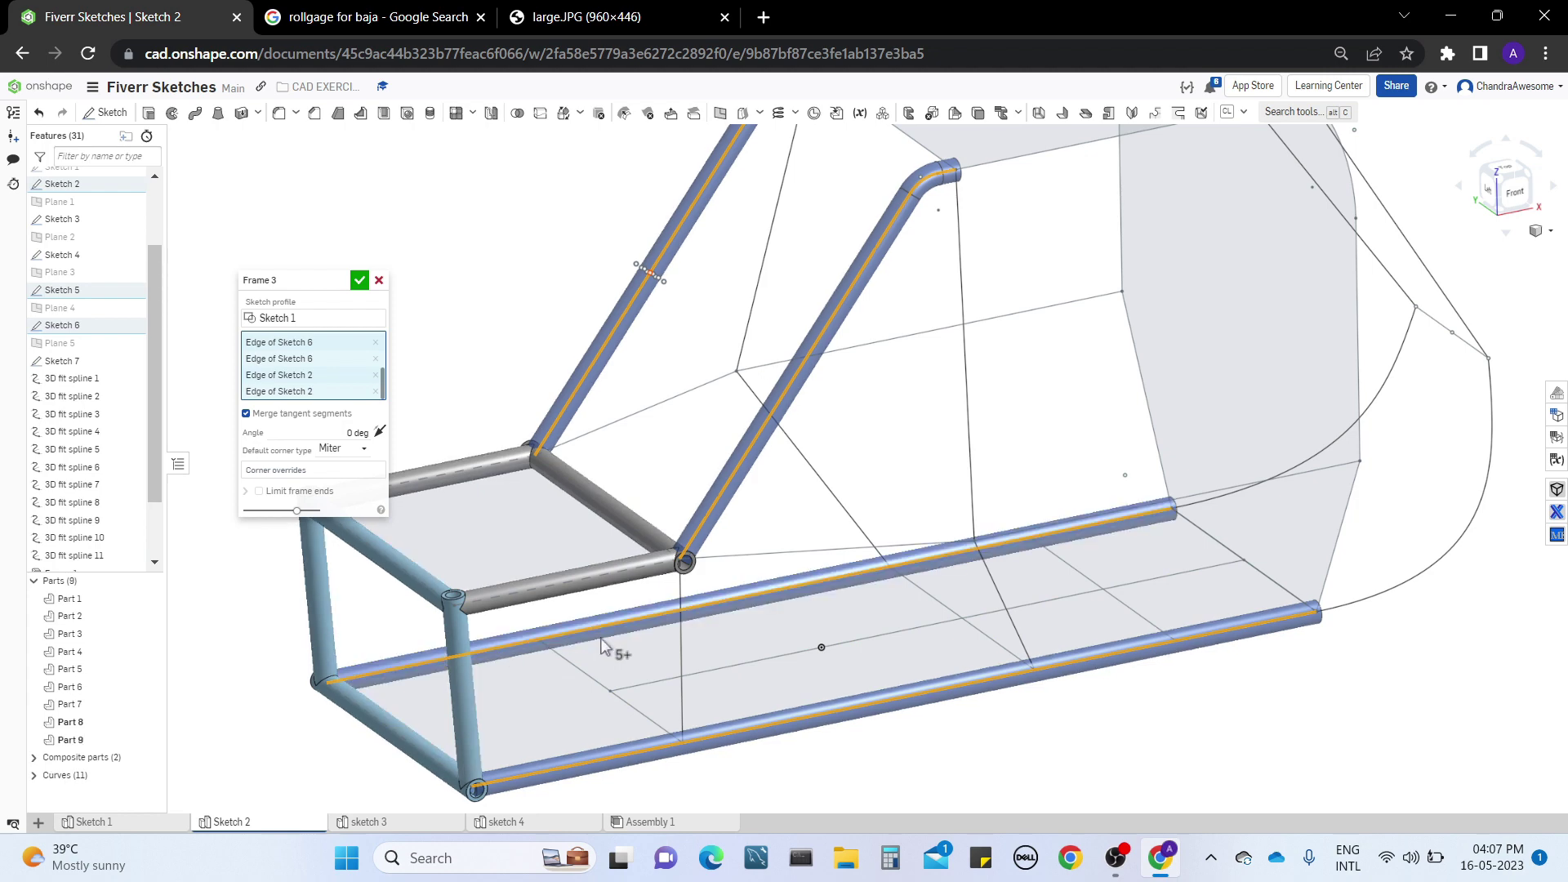
left_click(1225, 551)
mouse_move(1225, 556)
right_mouse_down()
mouse_move(1229, 625)
mouse_move(1225, 596)
right_mouse_up()
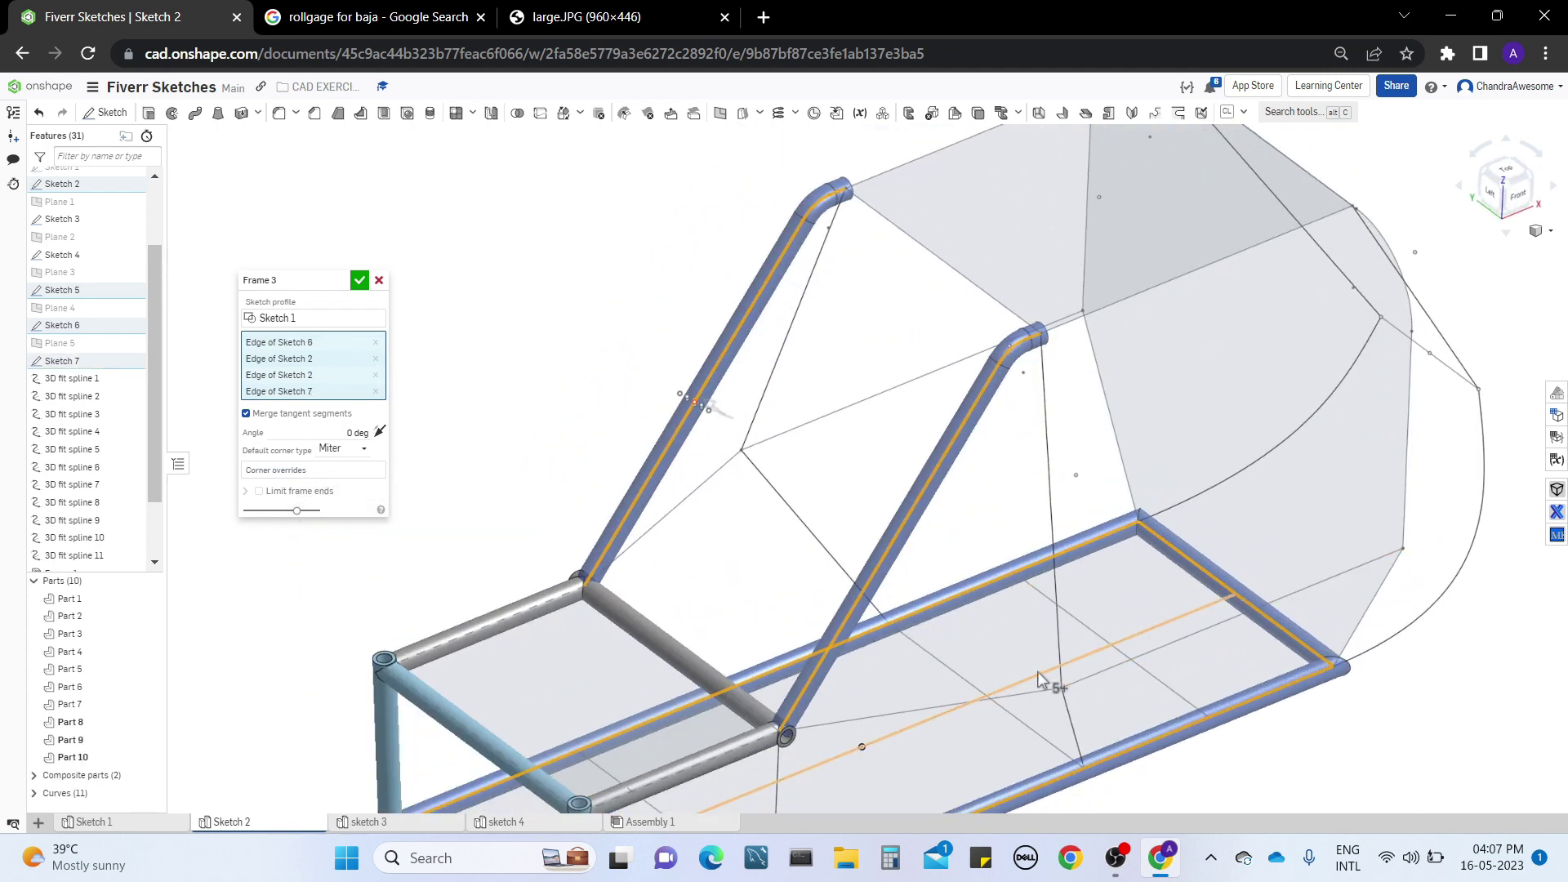
right_click_drag(1037, 671, 966, 625)
left_click(965, 625)
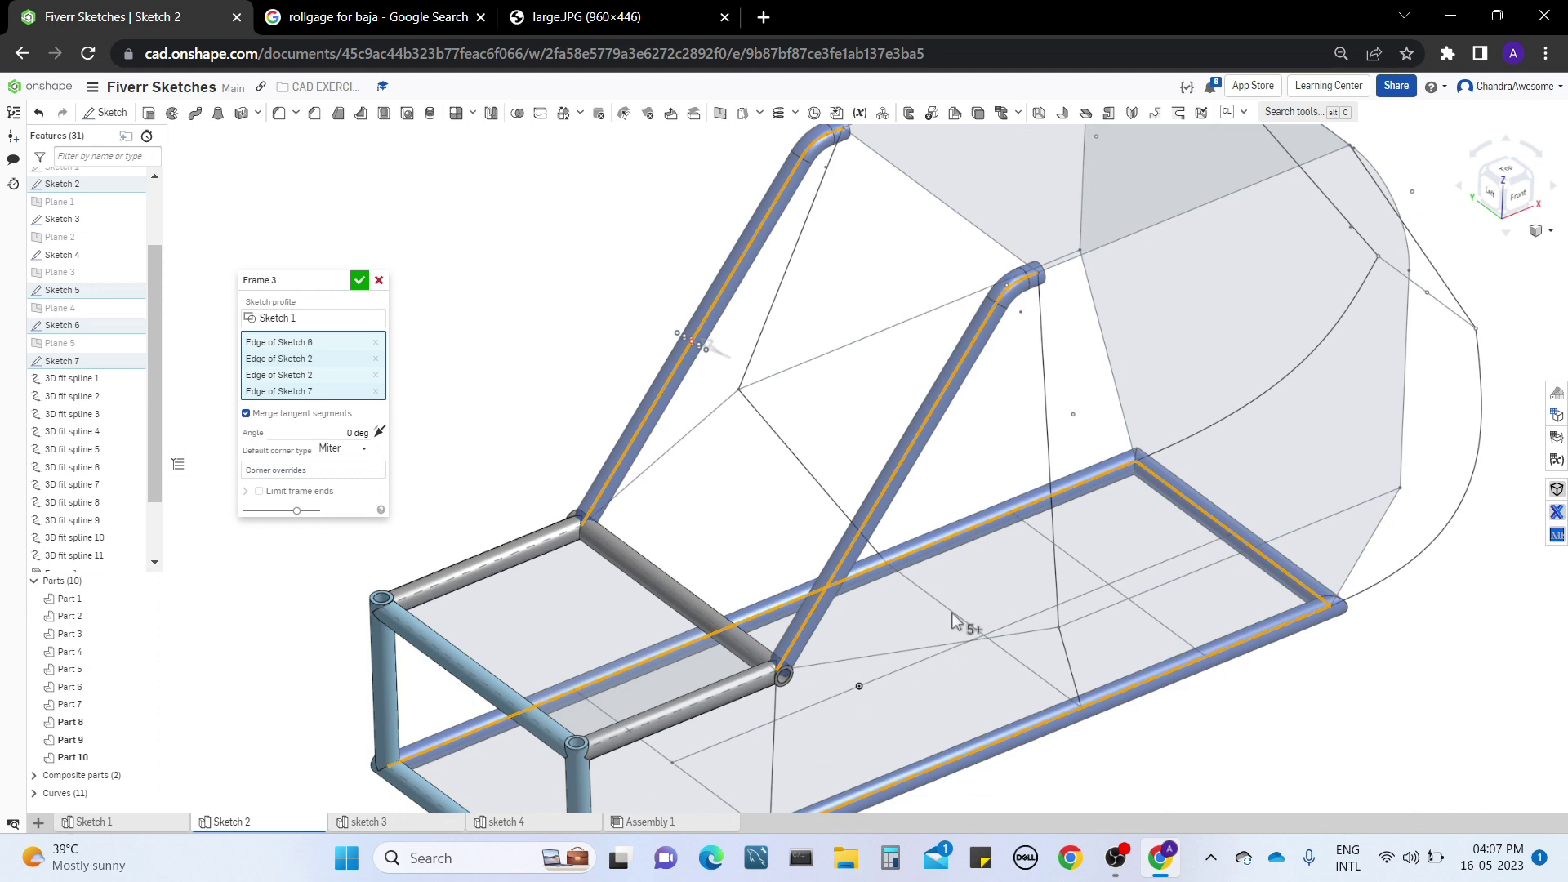
left_click(949, 644)
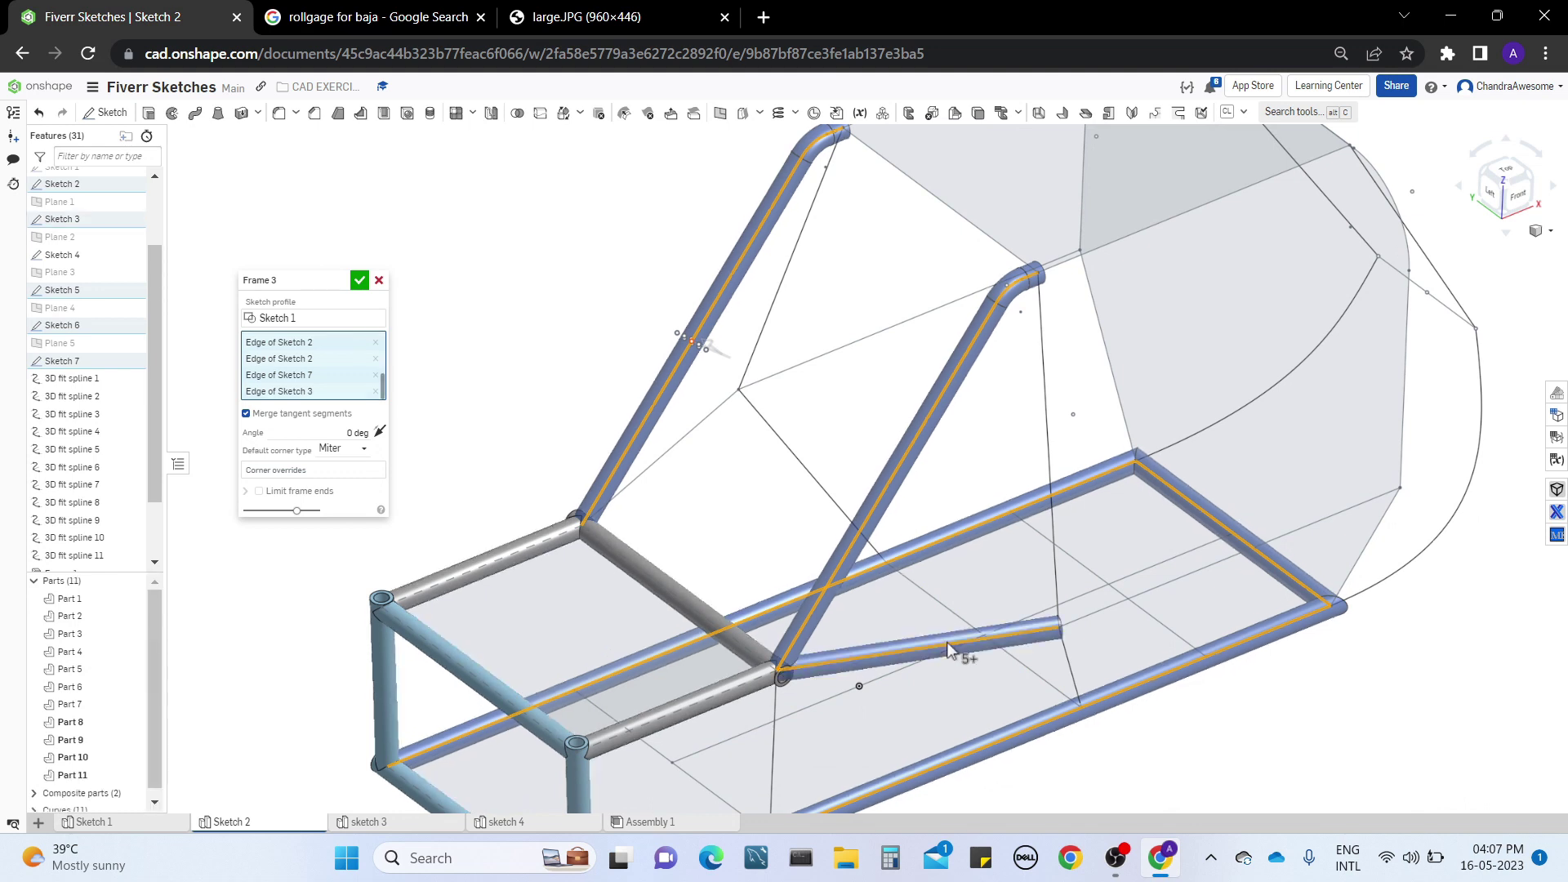
left_click(948, 651)
left_click(948, 651)
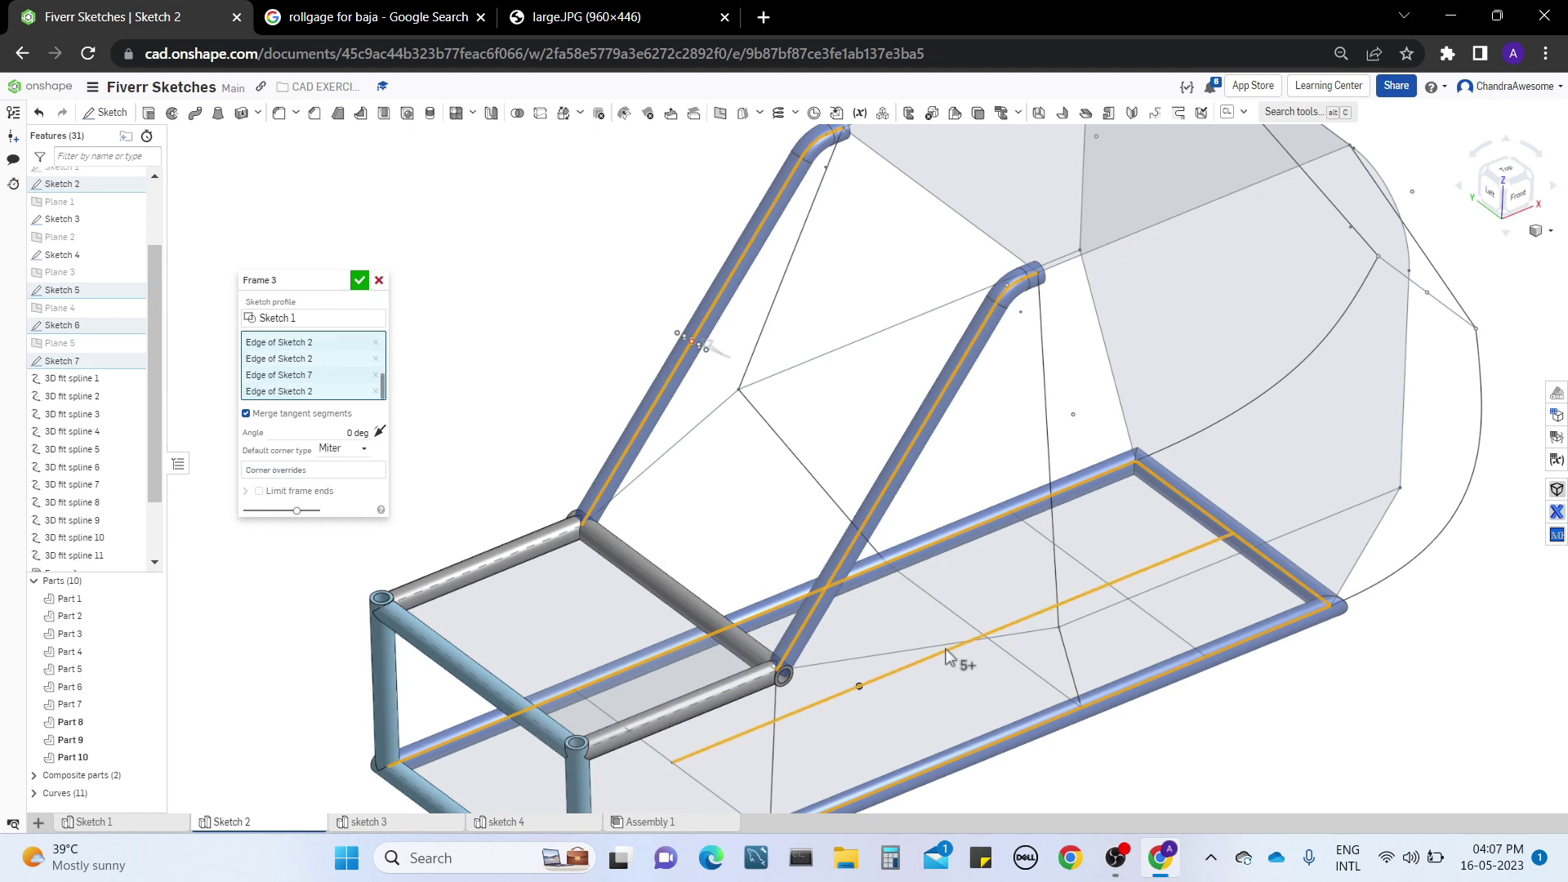
left_click(947, 652)
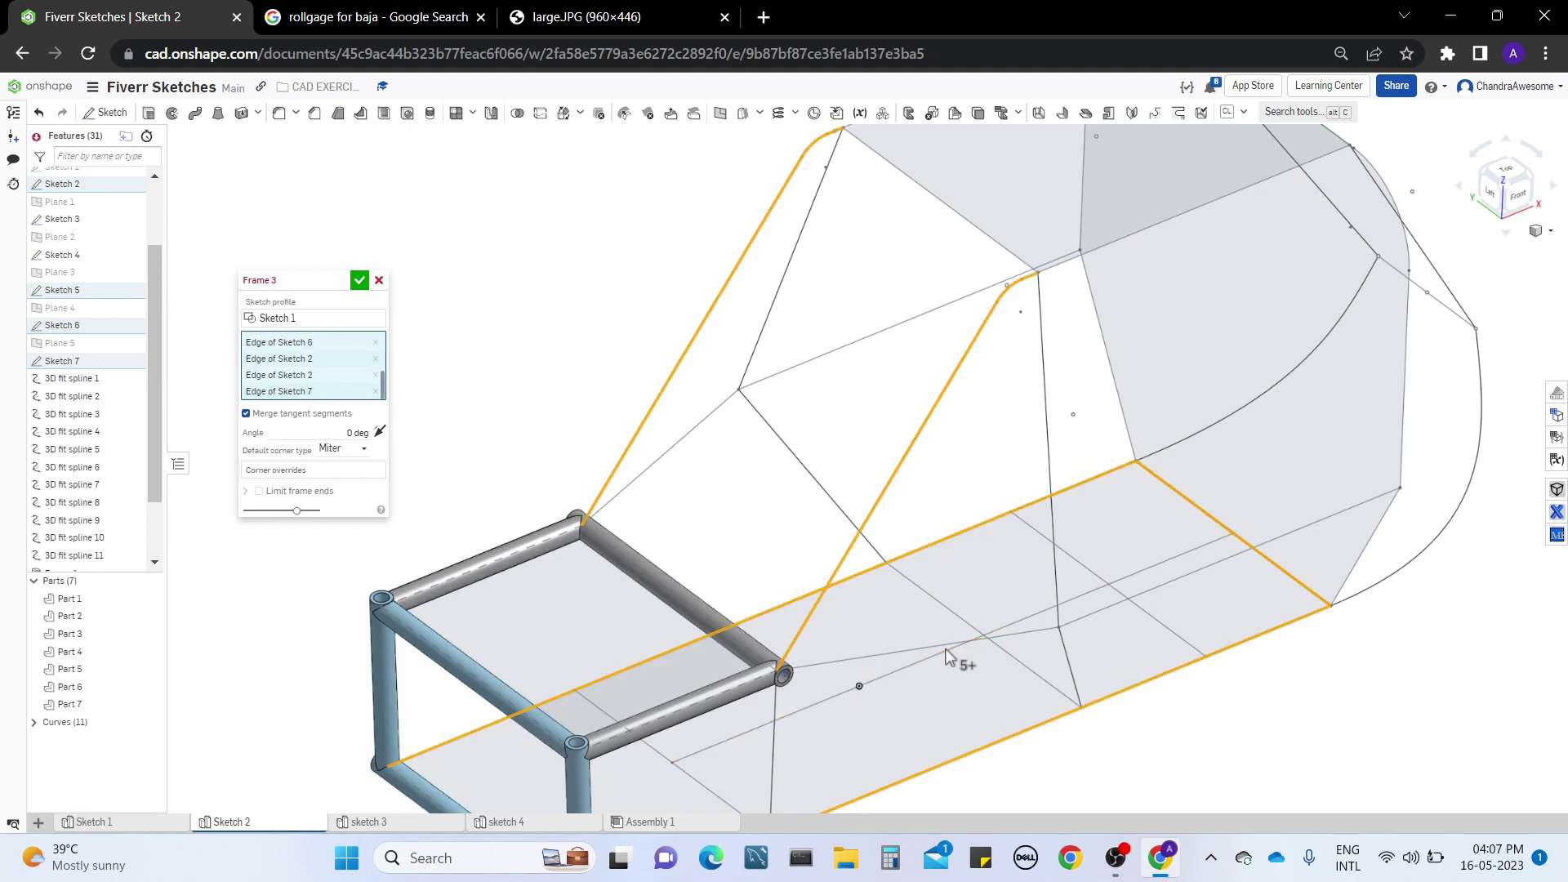
Step: Examine the Frame 3 tube preview and the remaining wireframe lines around the cage floor from several angles
middle_click_drag(1270, 726, 1256, 700)
right_click_drag(1256, 700, 1222, 499)
middle_click_drag(1222, 500, 1129, 519)
right_click_drag(1494, 570, 1435, 539)
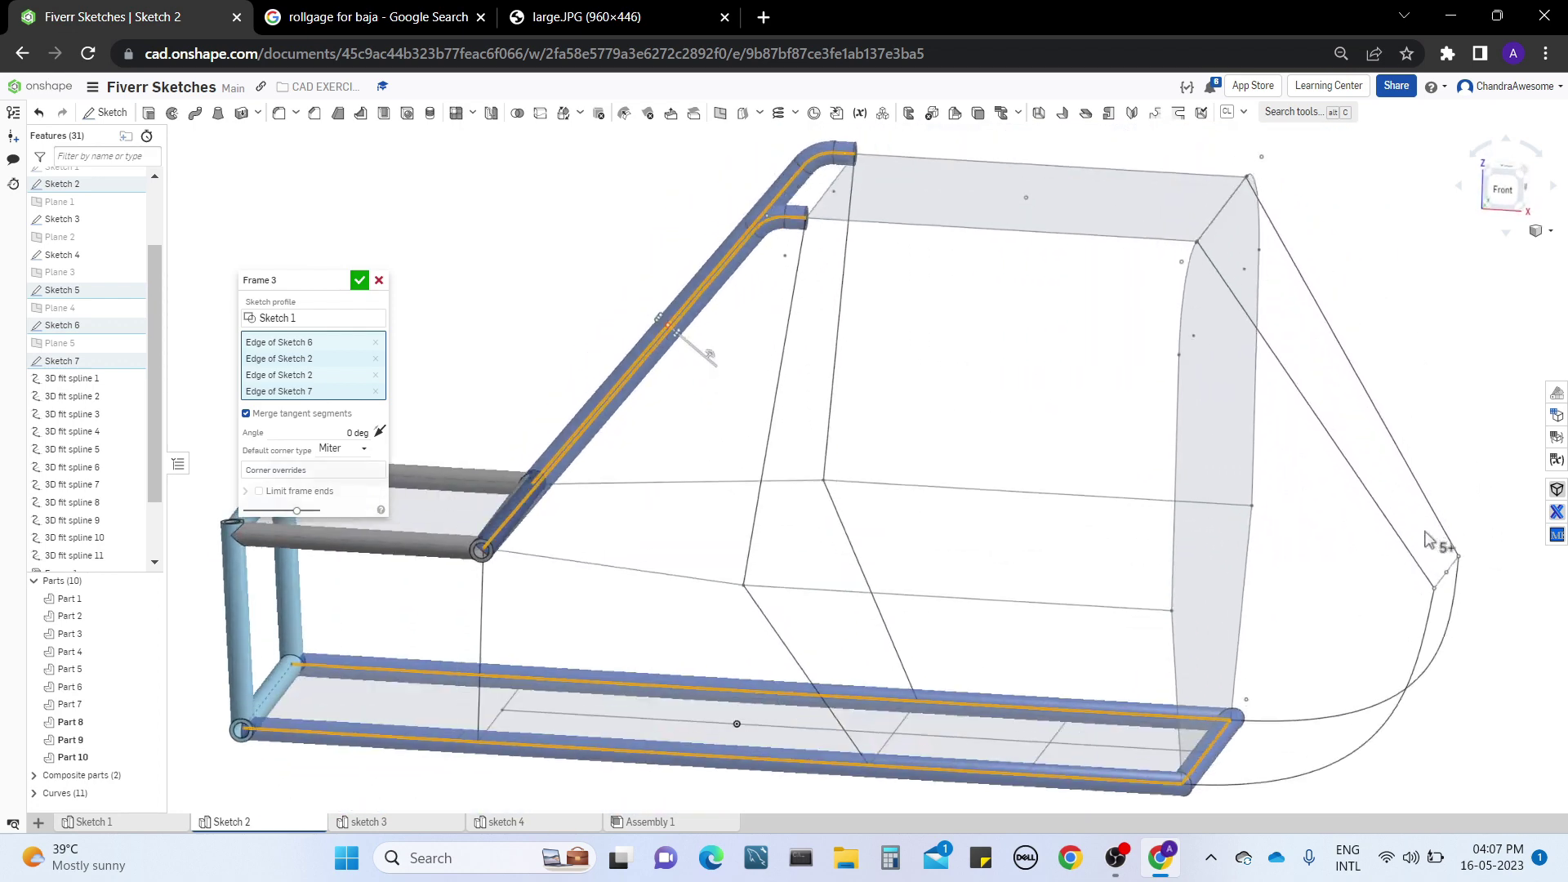
middle_click_drag(857, 746, 928, 653)
right_click_drag(928, 653, 997, 683)
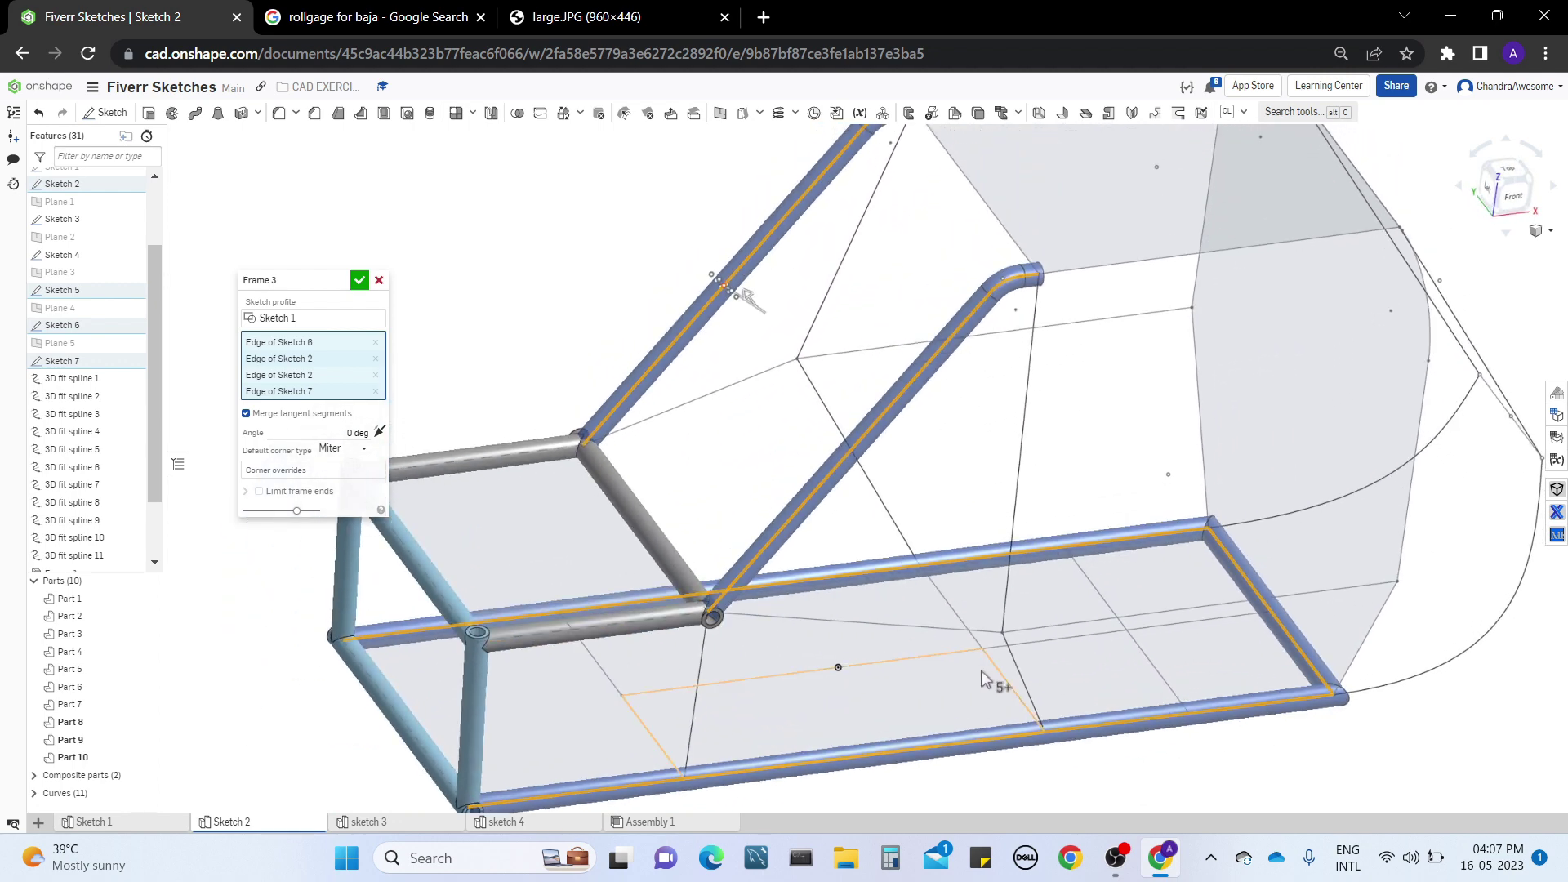
middle_click_drag(1179, 746, 1164, 729)
right_click_drag(1292, 665, 1309, 680)
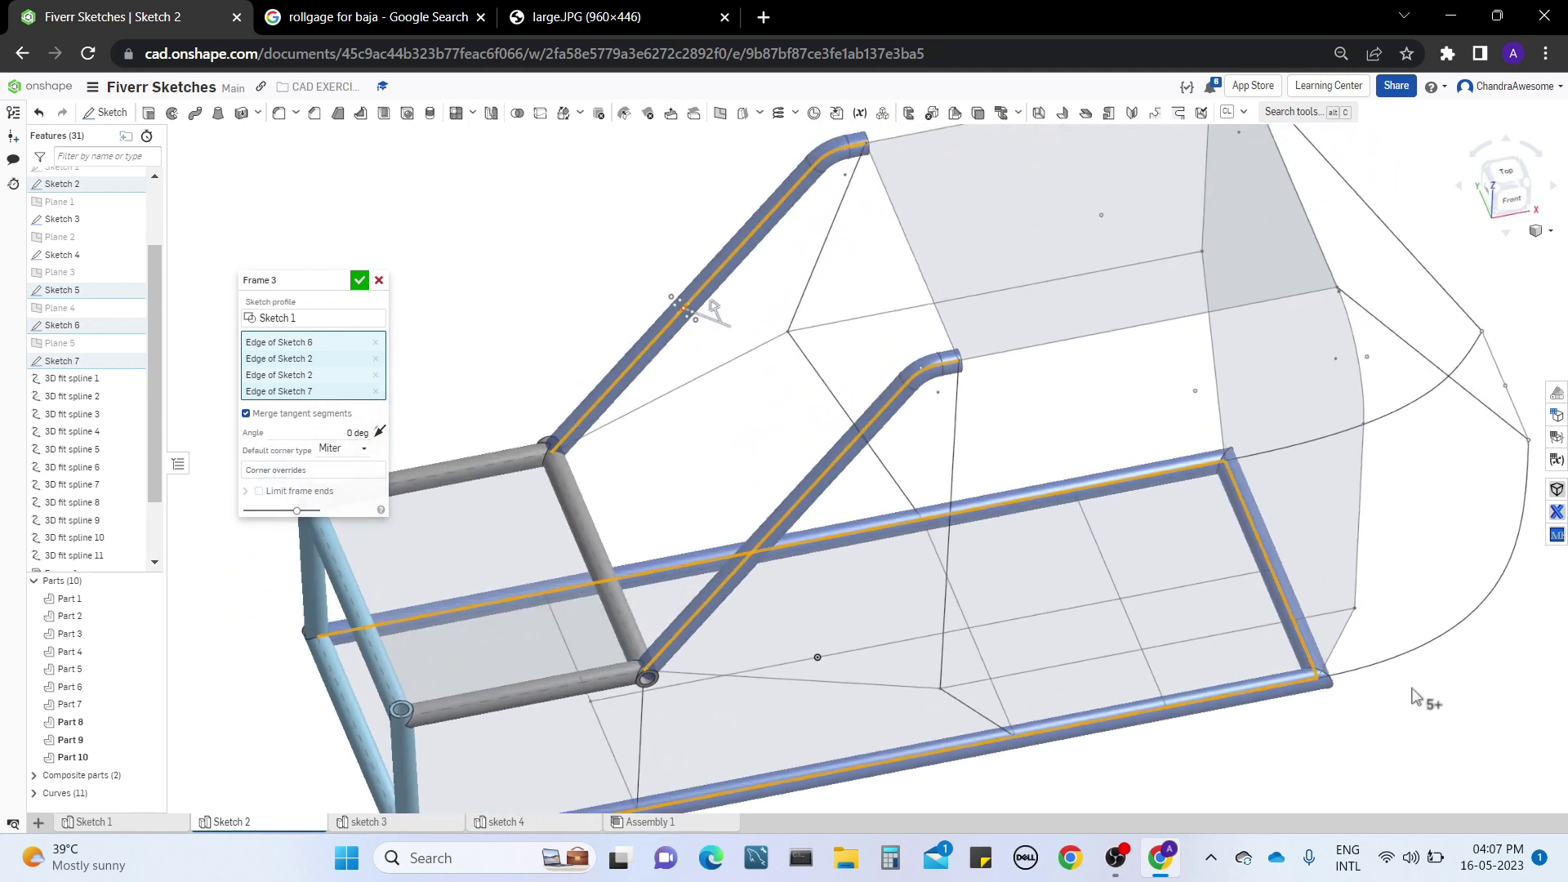
middle_click_drag(1409, 686, 1317, 659)
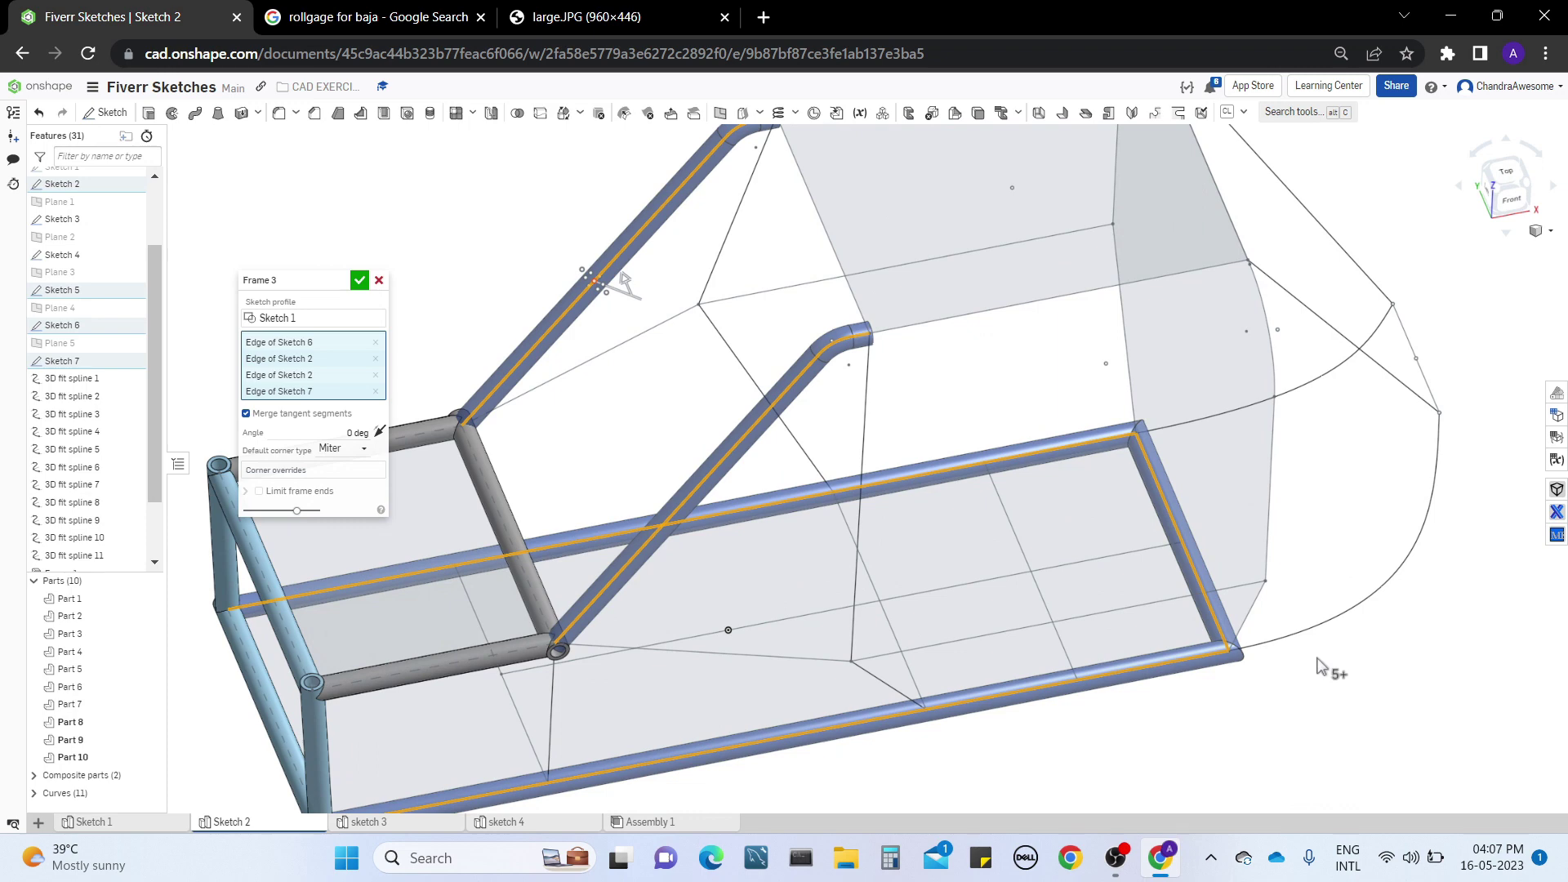
Step: Set Frame 3's default corner type to Coped butt and check the two rear bottom corners
scroll(1318, 668, "up", 5)
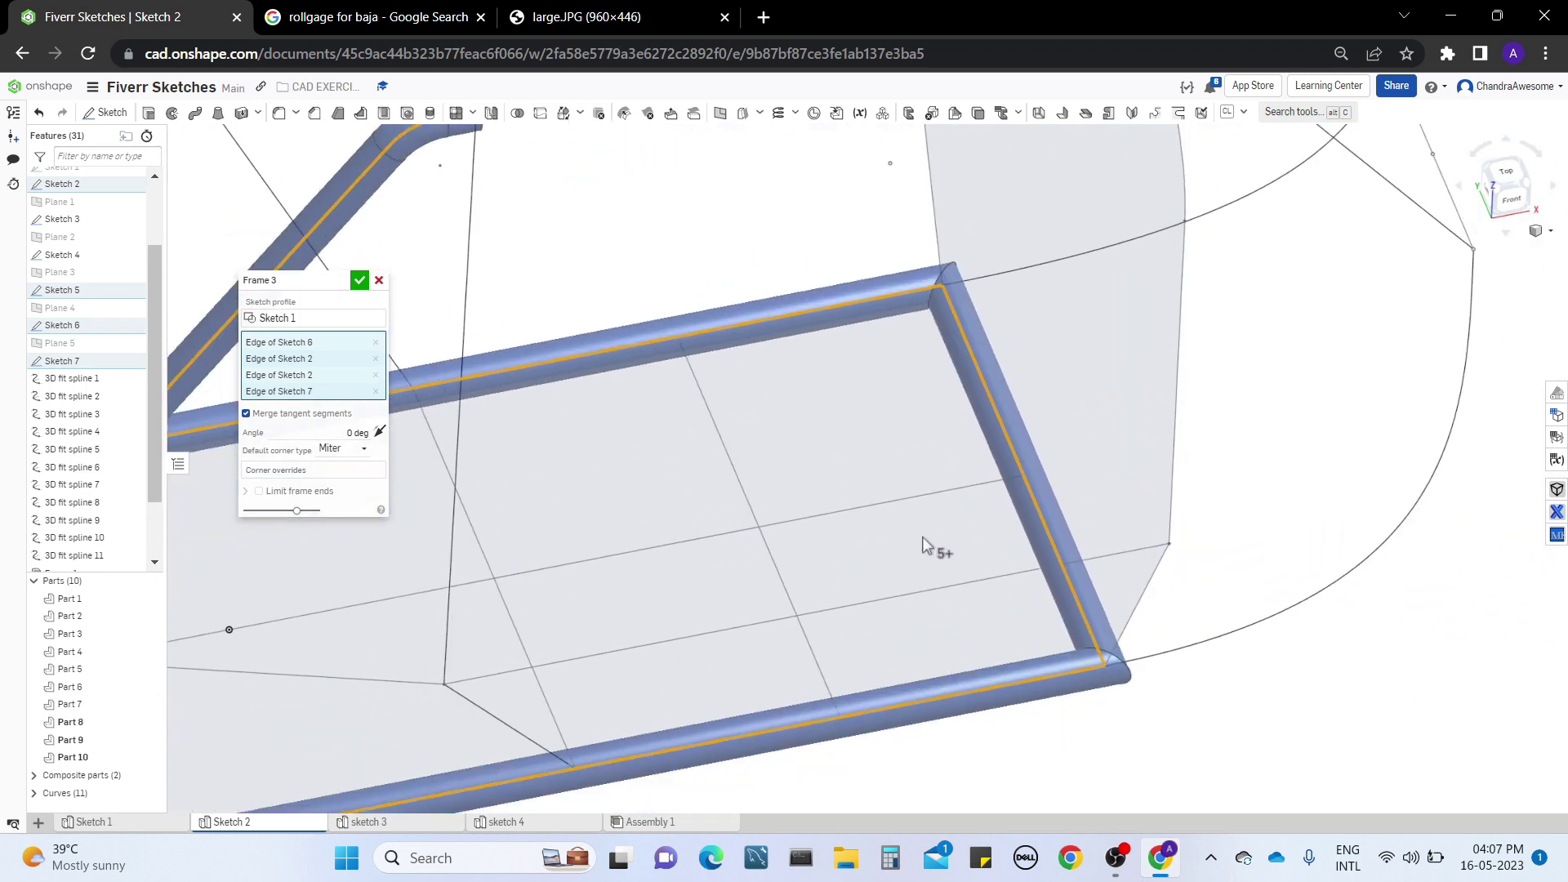
left_click(352, 453)
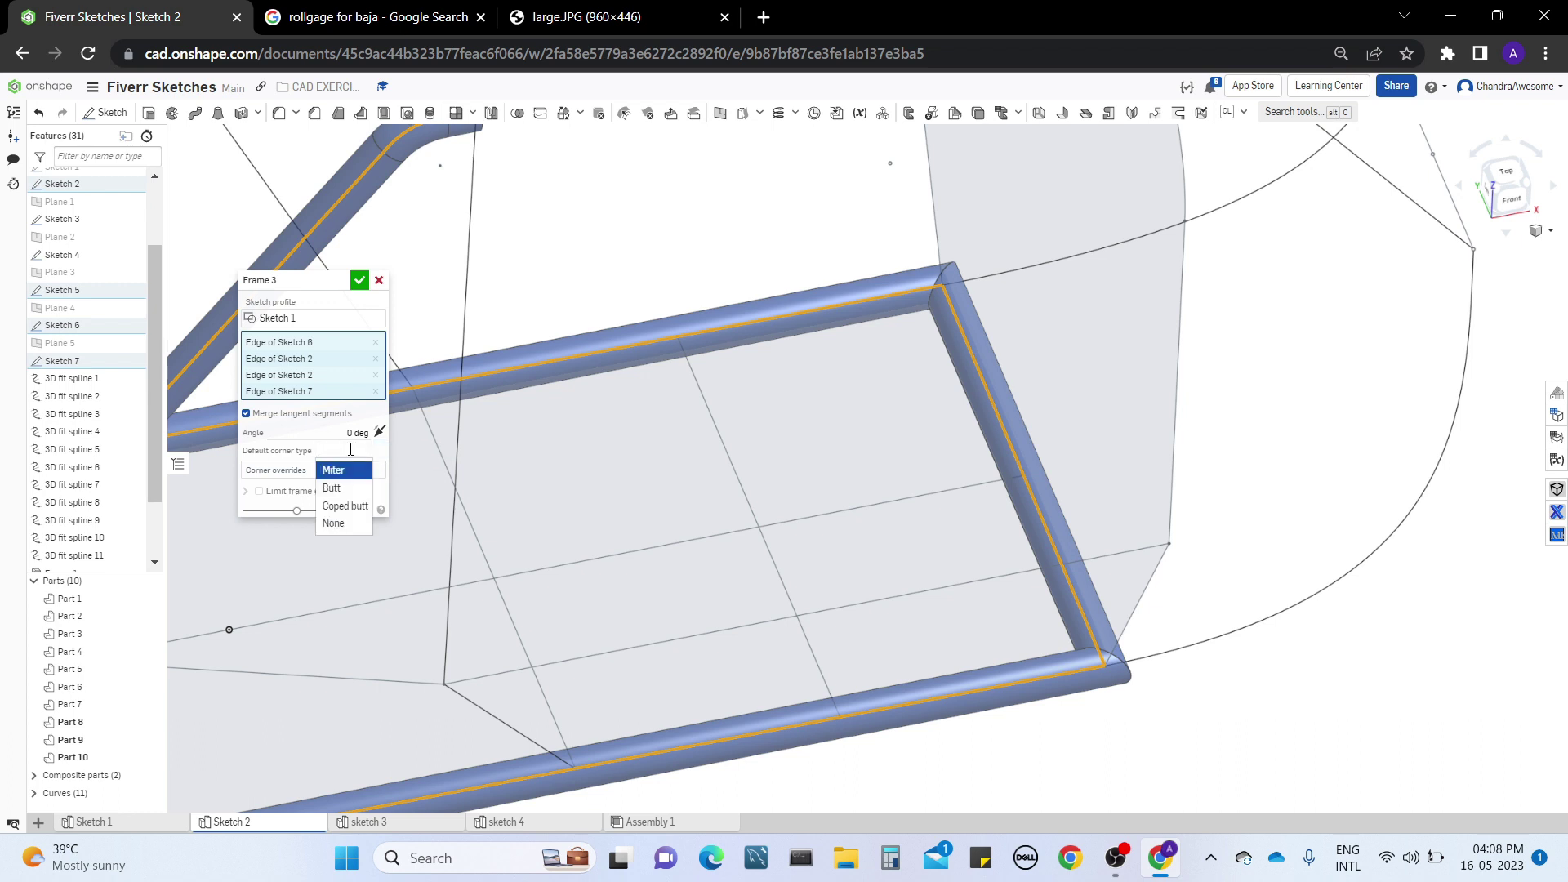
left_click(354, 506)
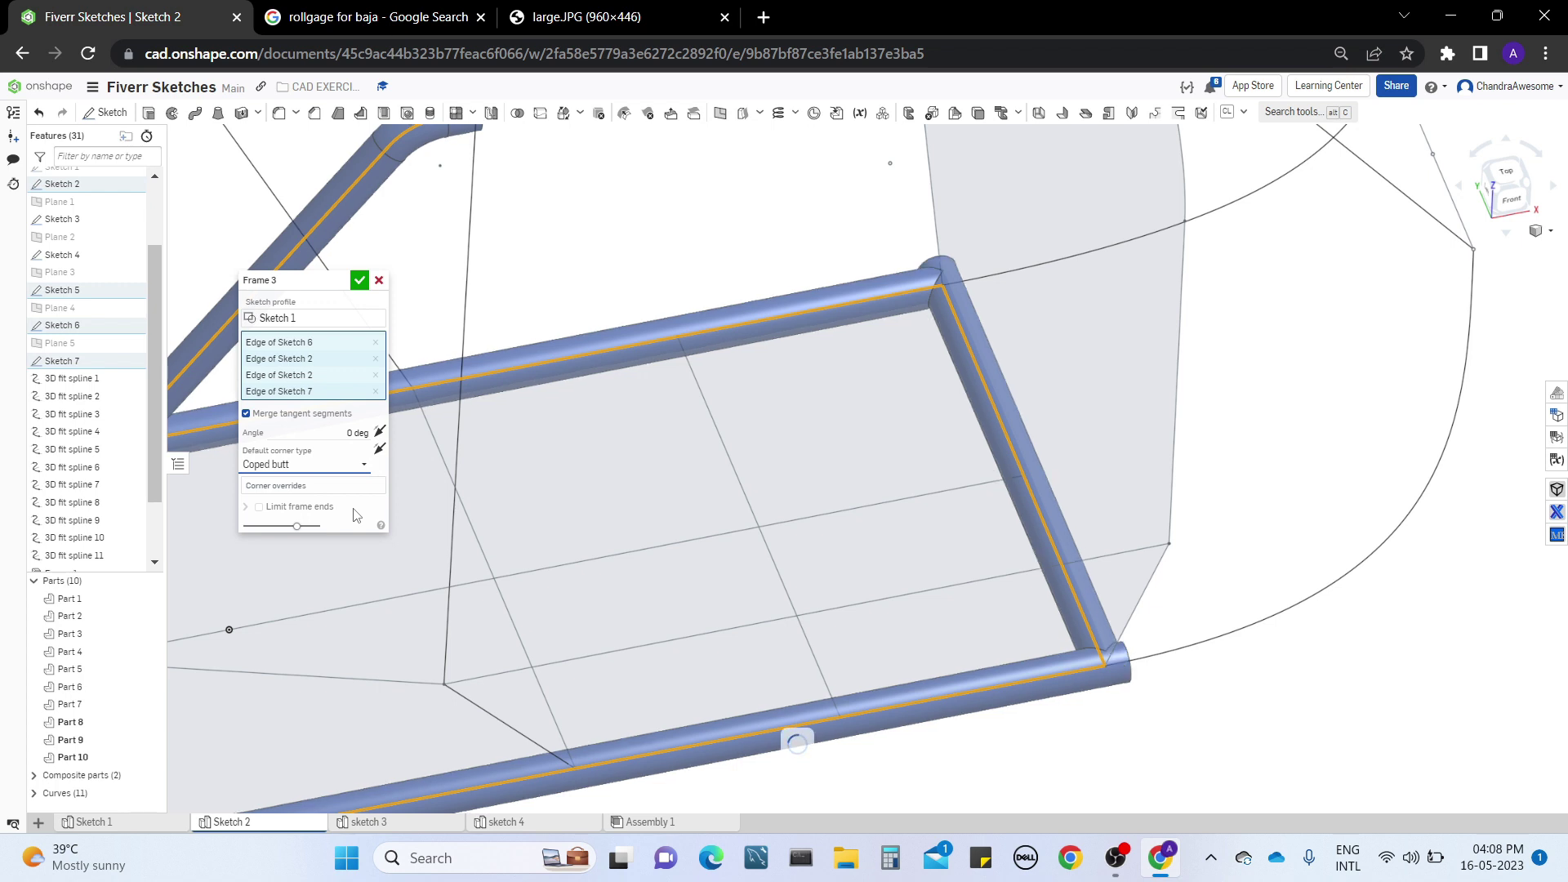
middle_click_drag(1200, 676, 1196, 704)
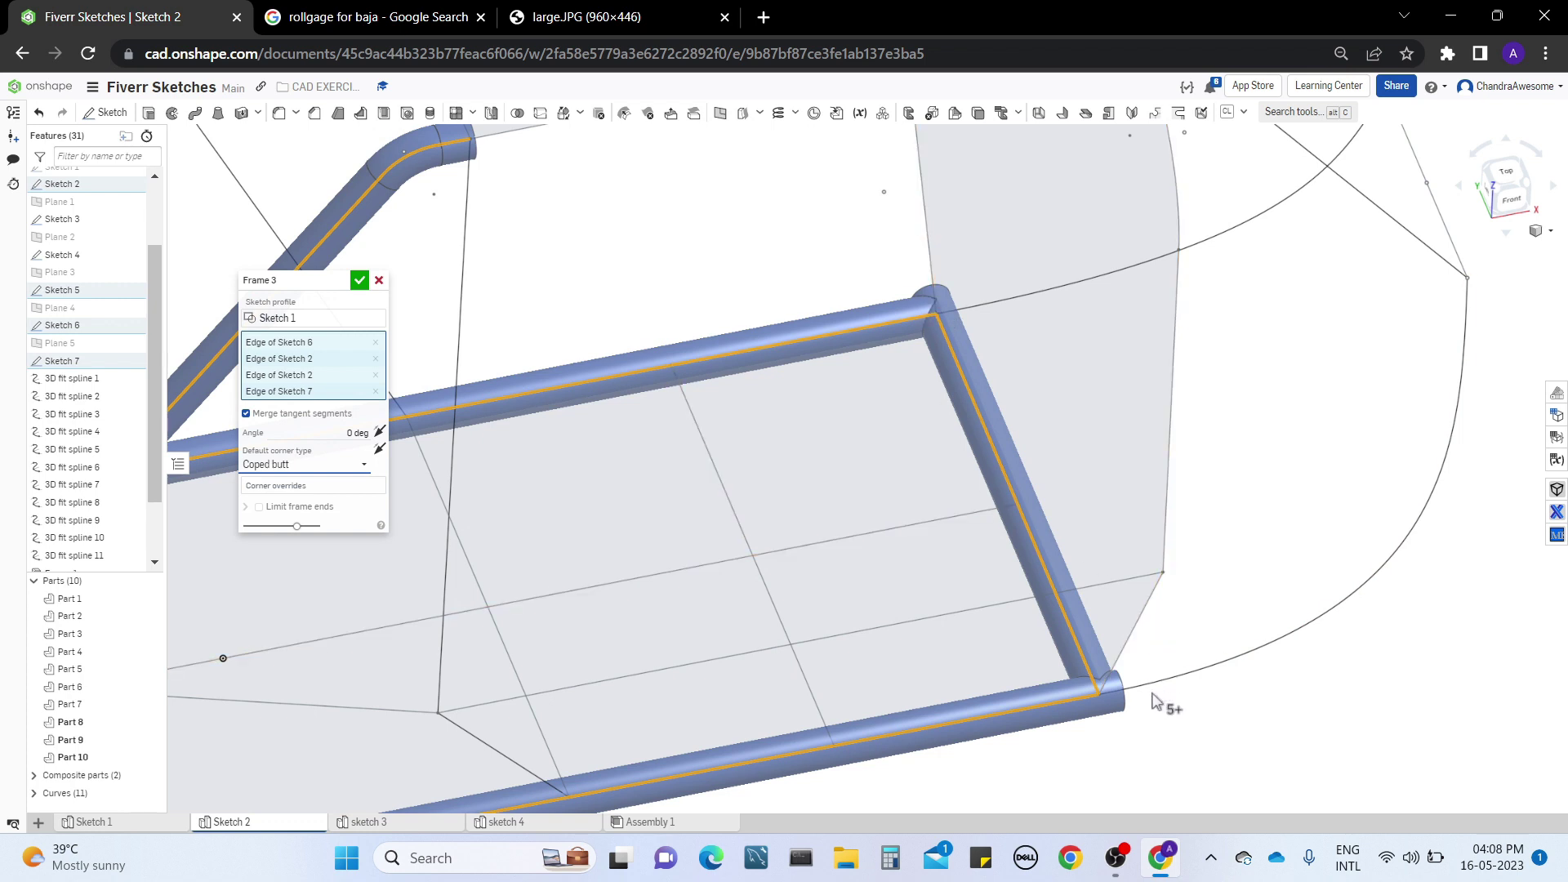
middle_click_drag(1148, 724, 1179, 683)
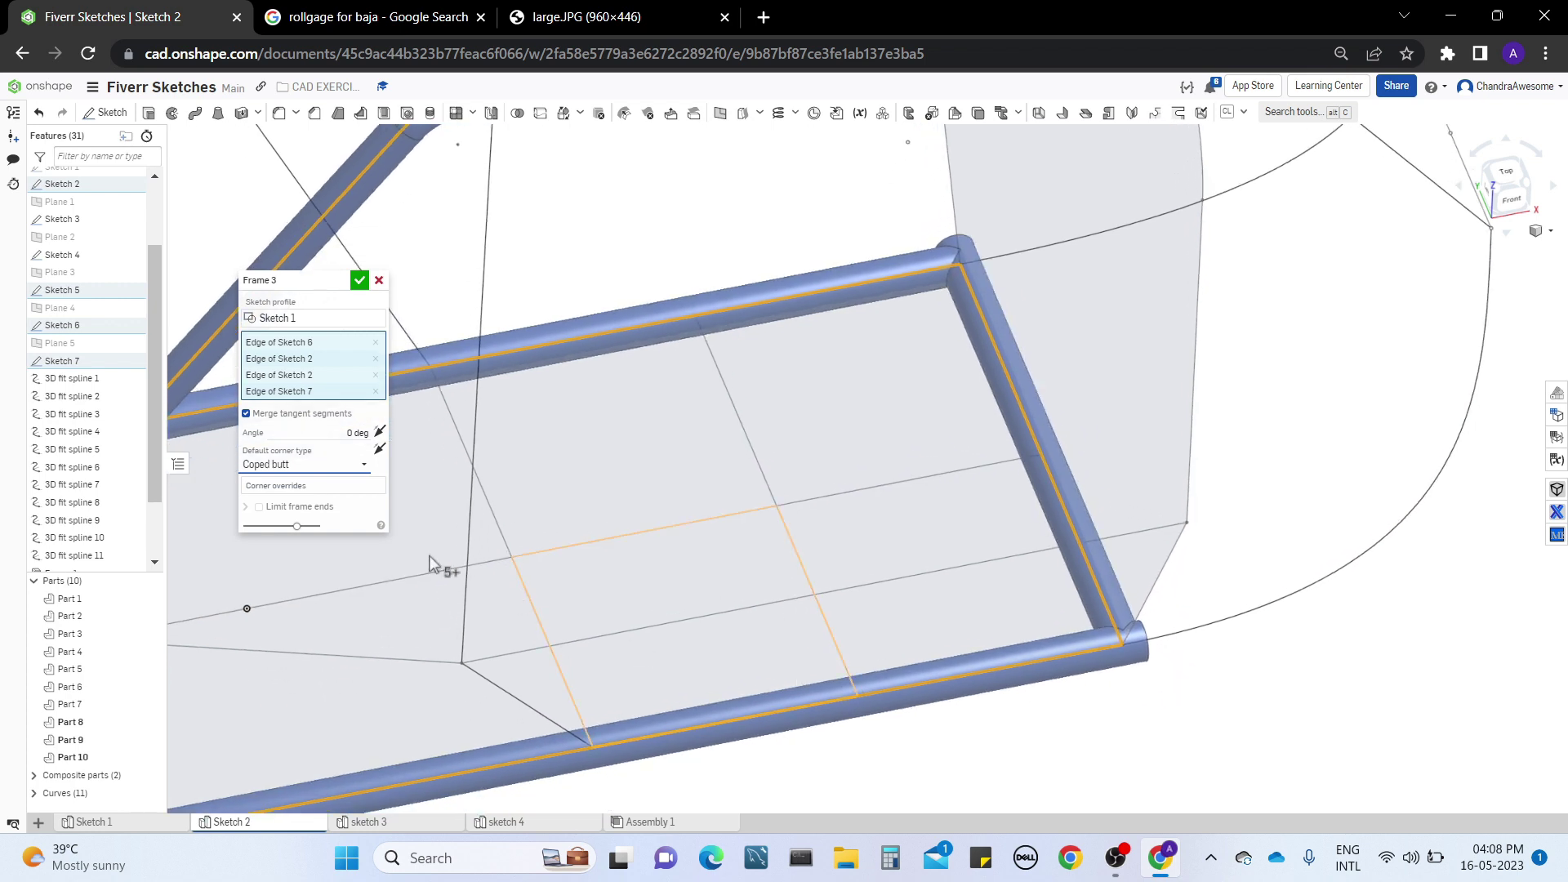
Step: Add a Coped butt corner override at the near rear bottom vertex and accept Frame 3
left_click(310, 486)
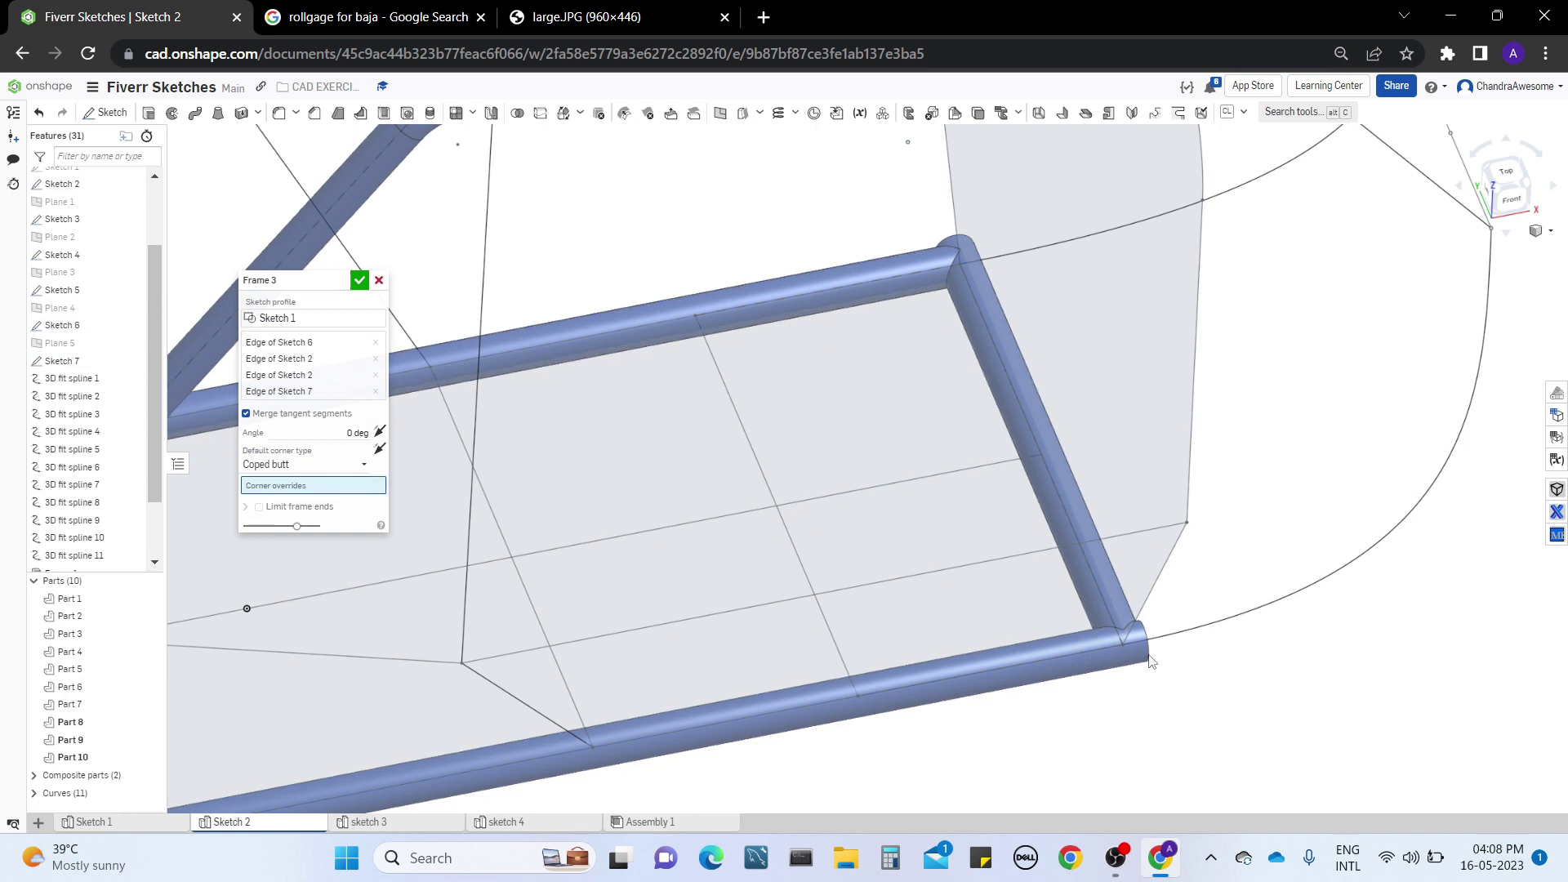
left_click(1124, 646)
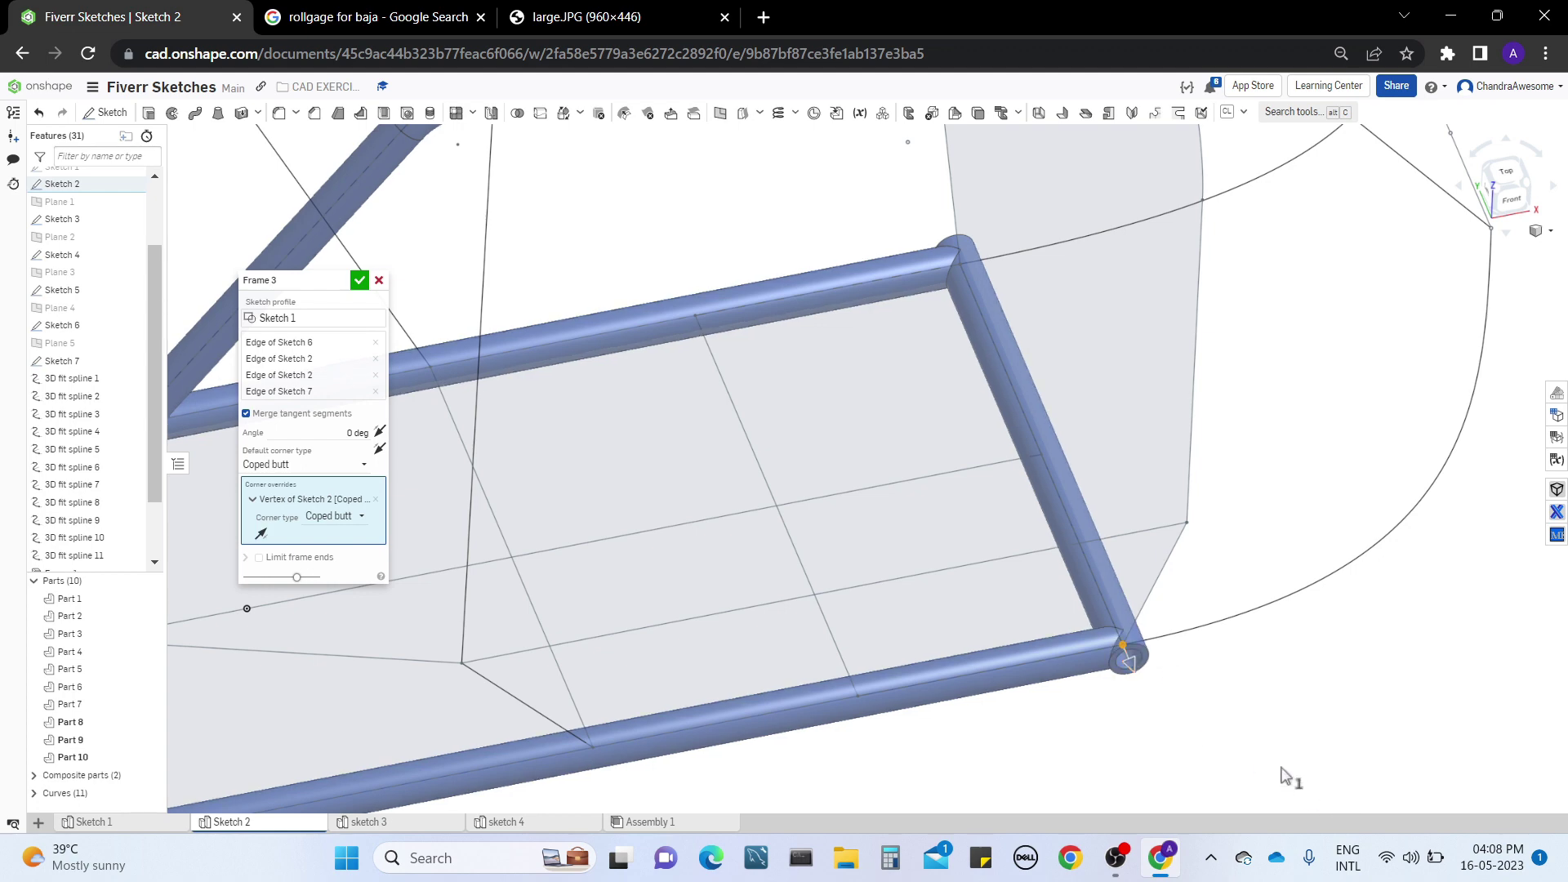
middle_click_drag(674, 237, 1096, 452)
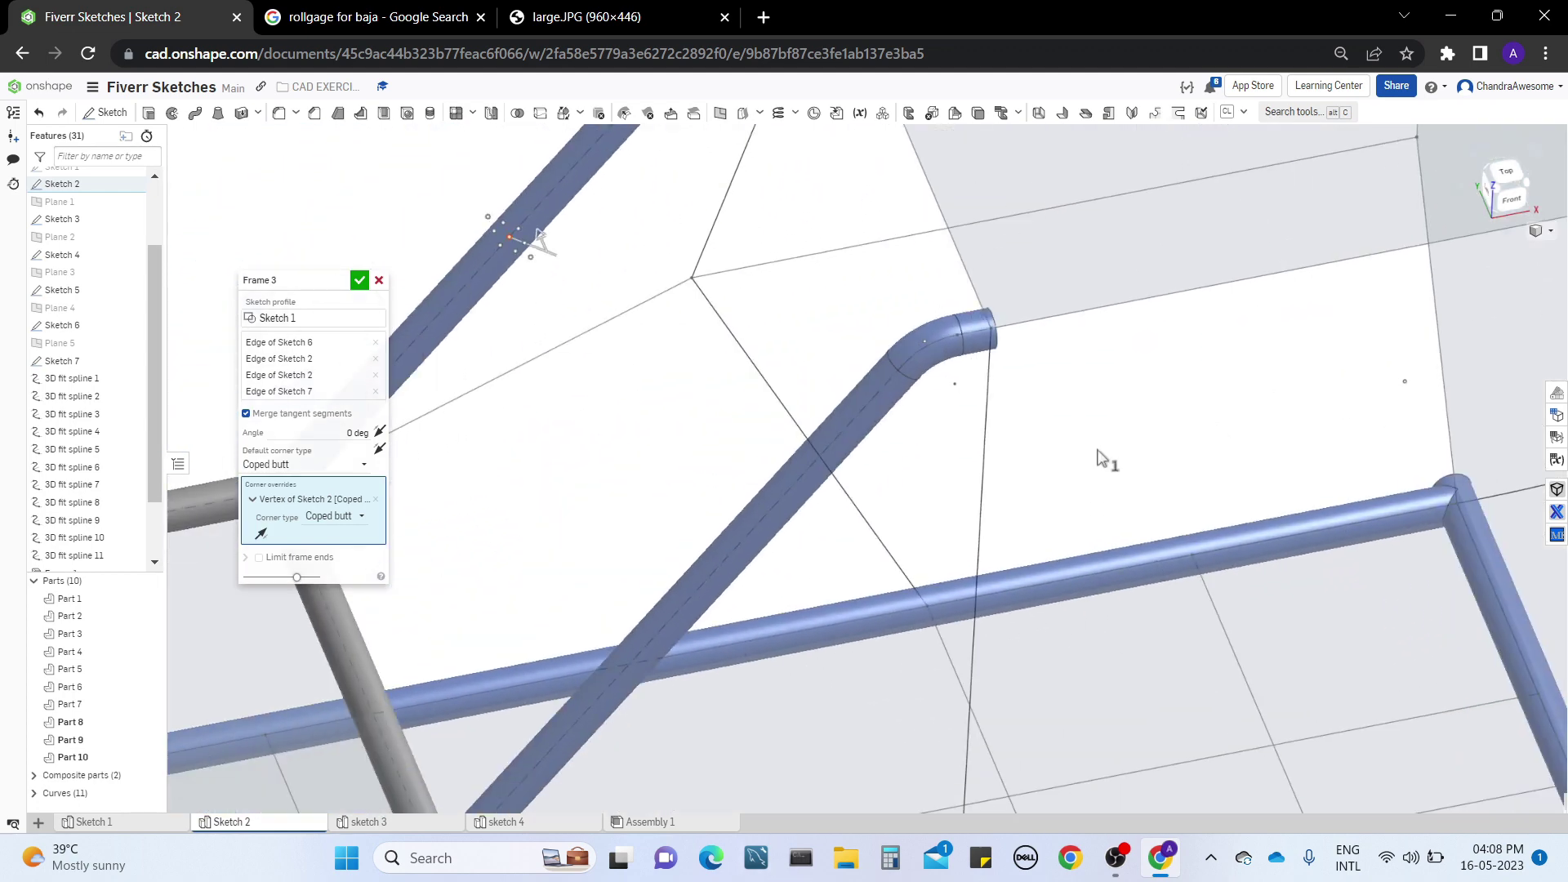
middle_click_drag(867, 559, 1019, 299)
middle_click_drag(754, 614, 1024, 319)
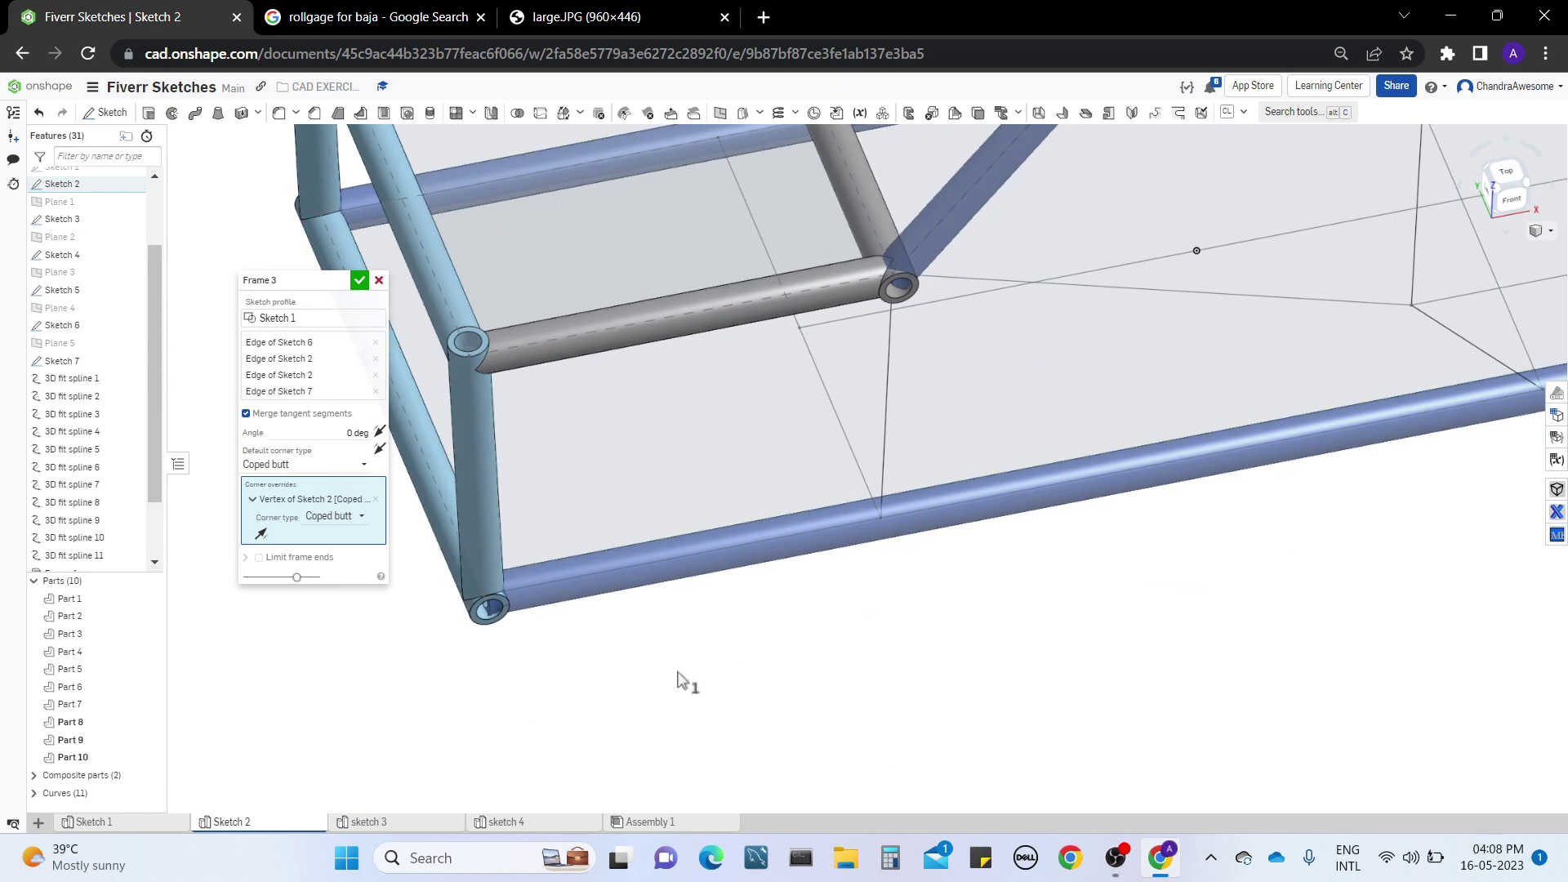
right_click_drag(678, 674, 753, 750)
scroll(899, 726, "down", 5)
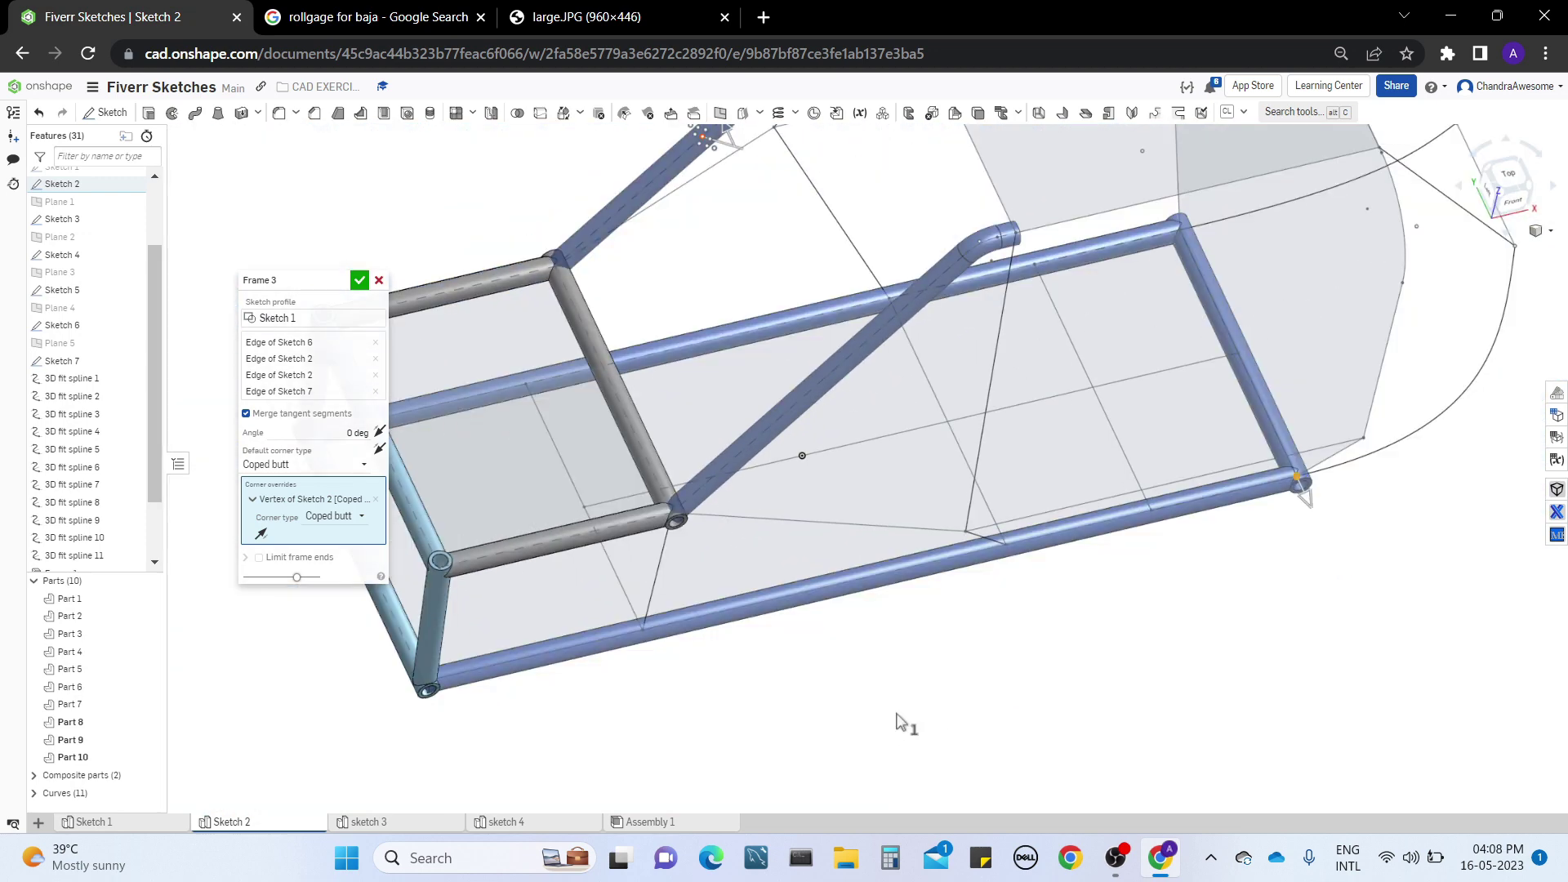
right_click_drag(903, 725, 1110, 542)
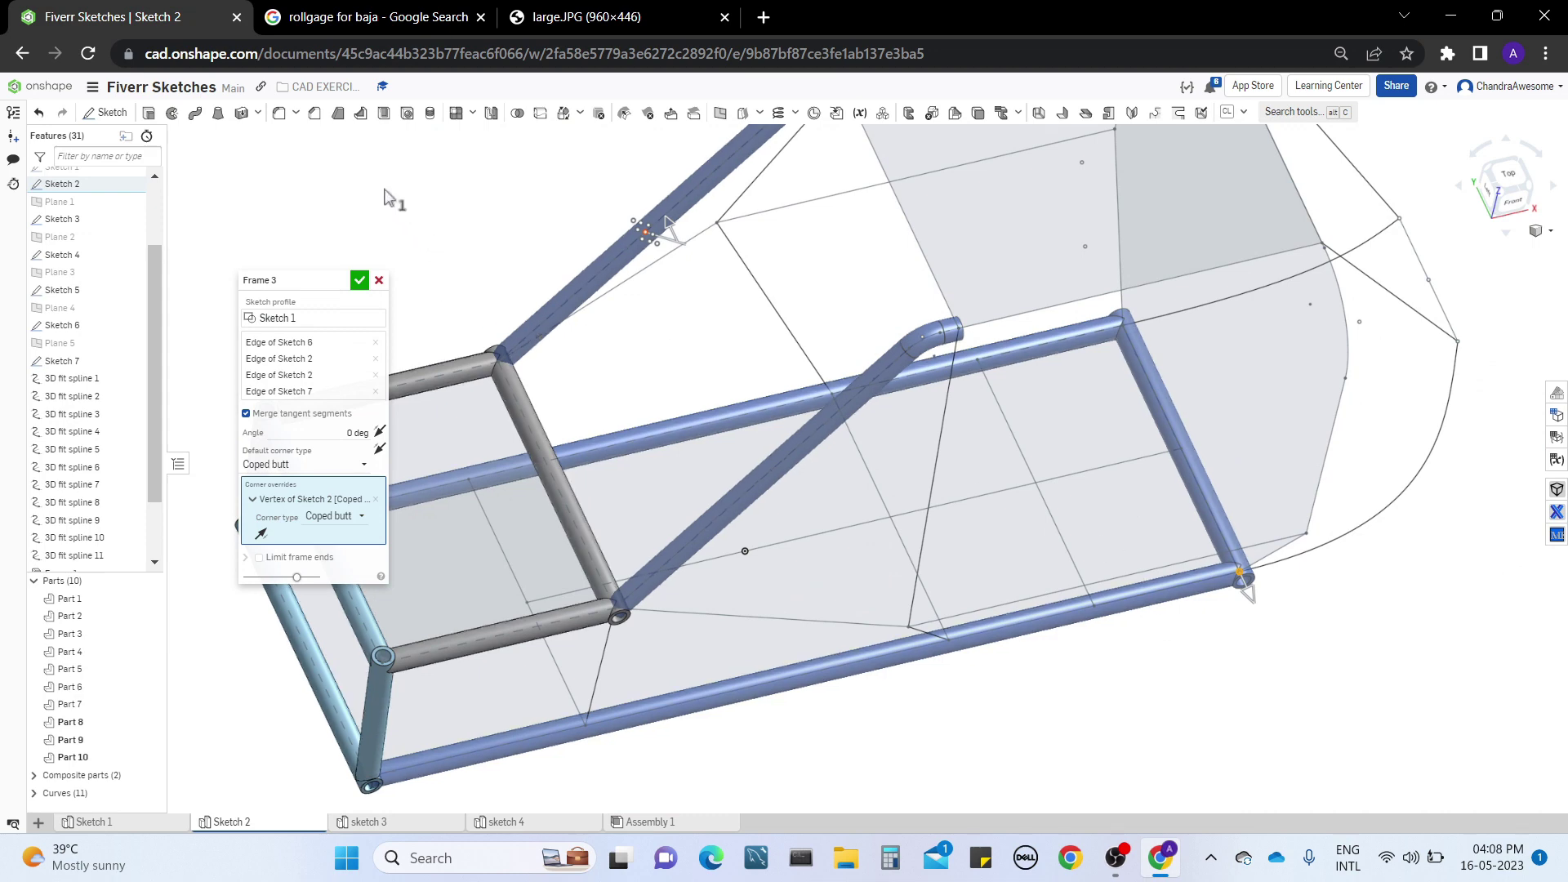
left_click(359, 281)
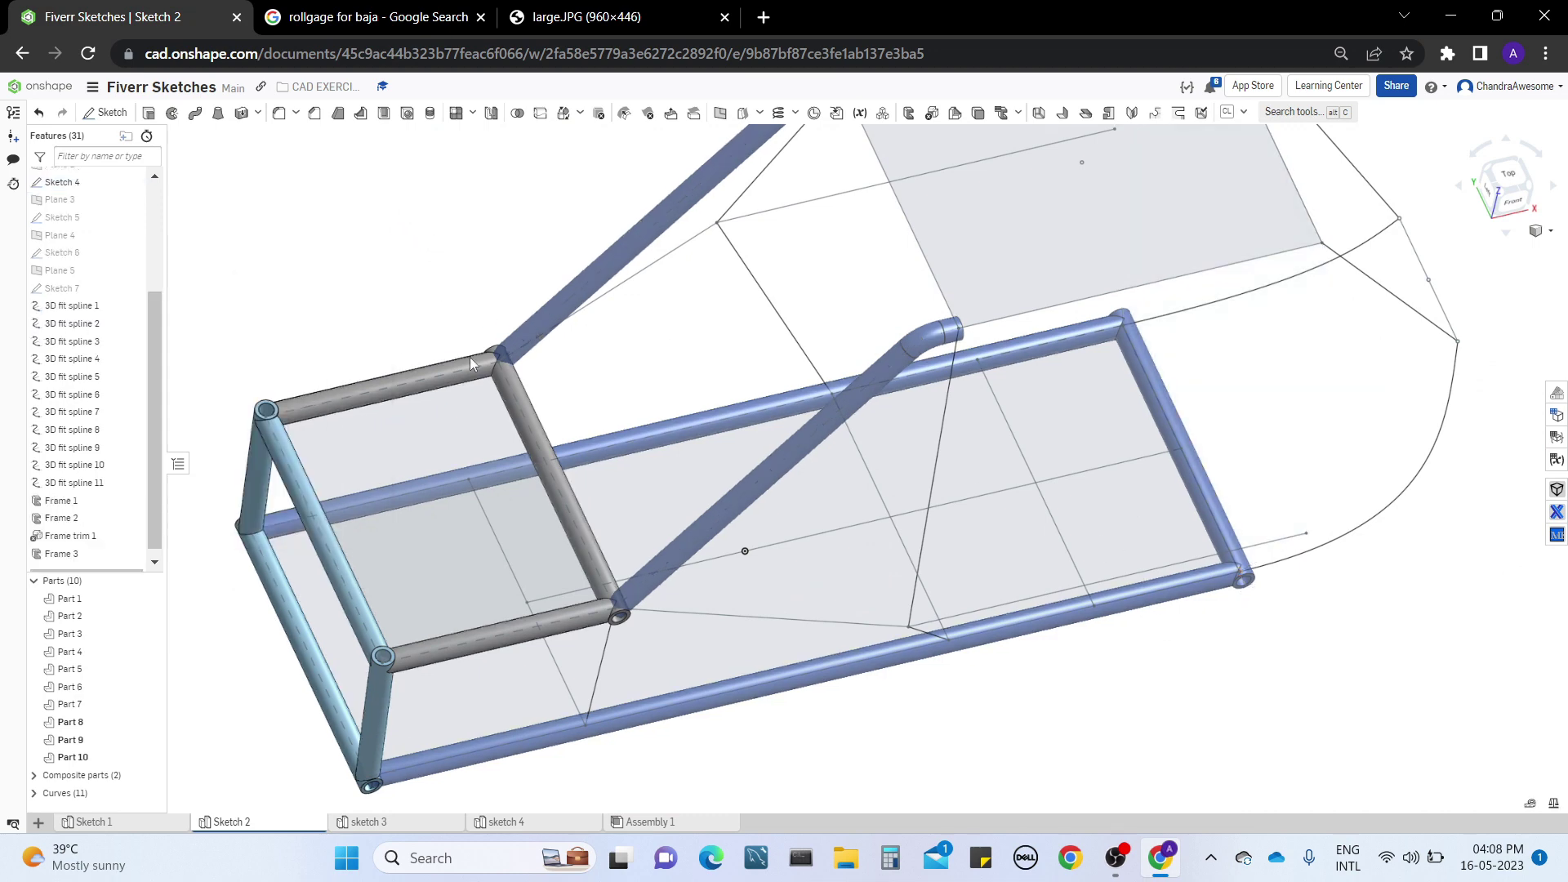
Step: Examine the joint where the near bottom side tube meets the nose frame's lower corner
right_click_drag(784, 572, 649, 454)
middle_click_drag(647, 448, 657, 428)
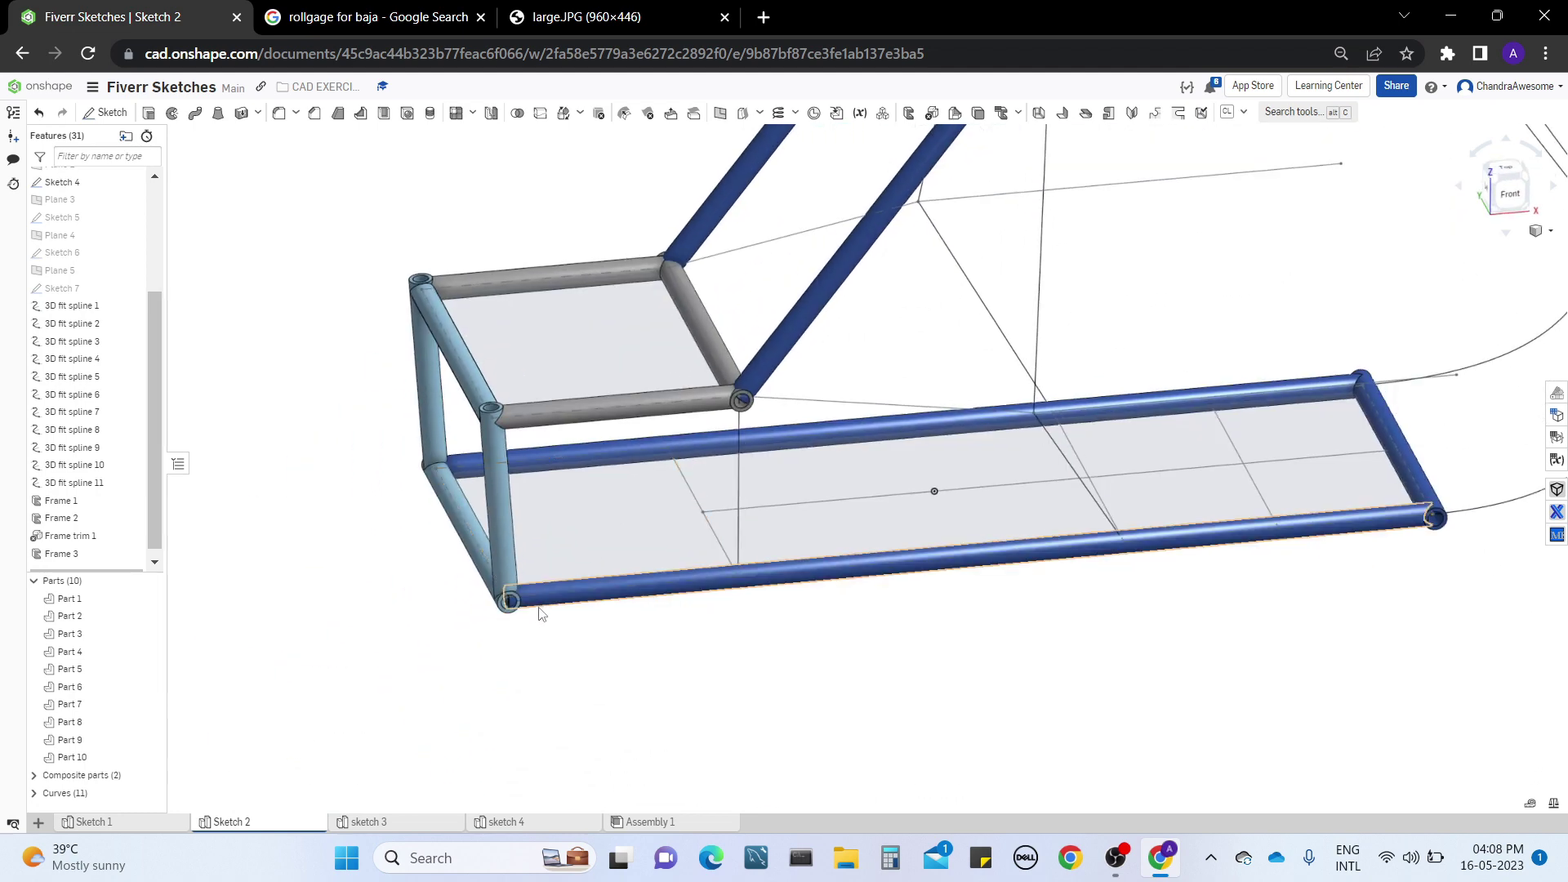
scroll(506, 629, "up", 10)
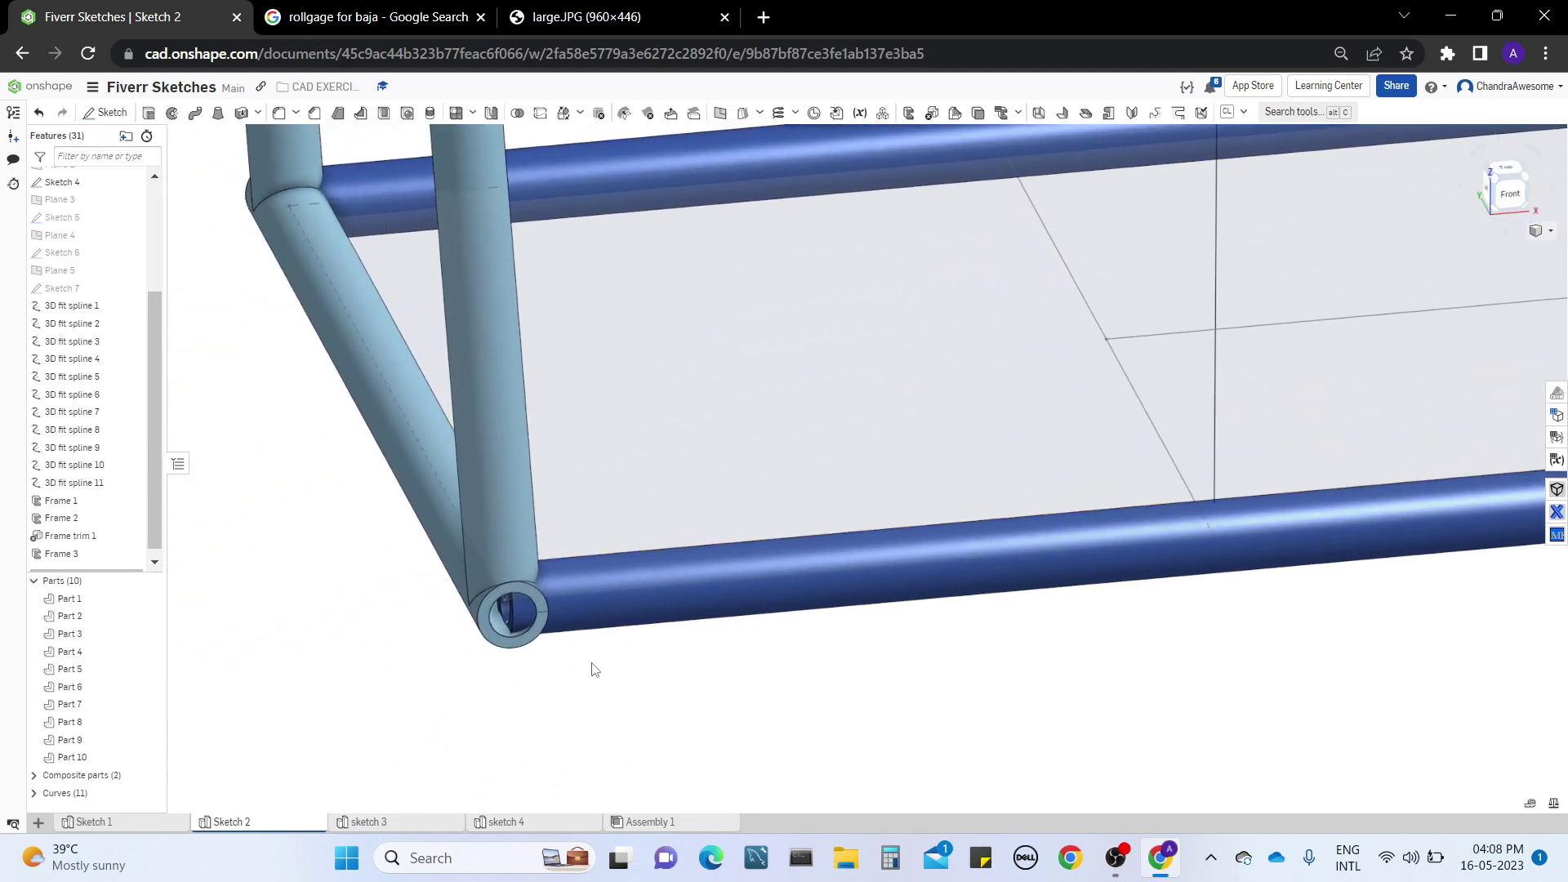
right_click_drag(595, 670, 590, 559)
scroll(590, 555, "up", 3)
middle_click_drag(574, 630, 655, 532)
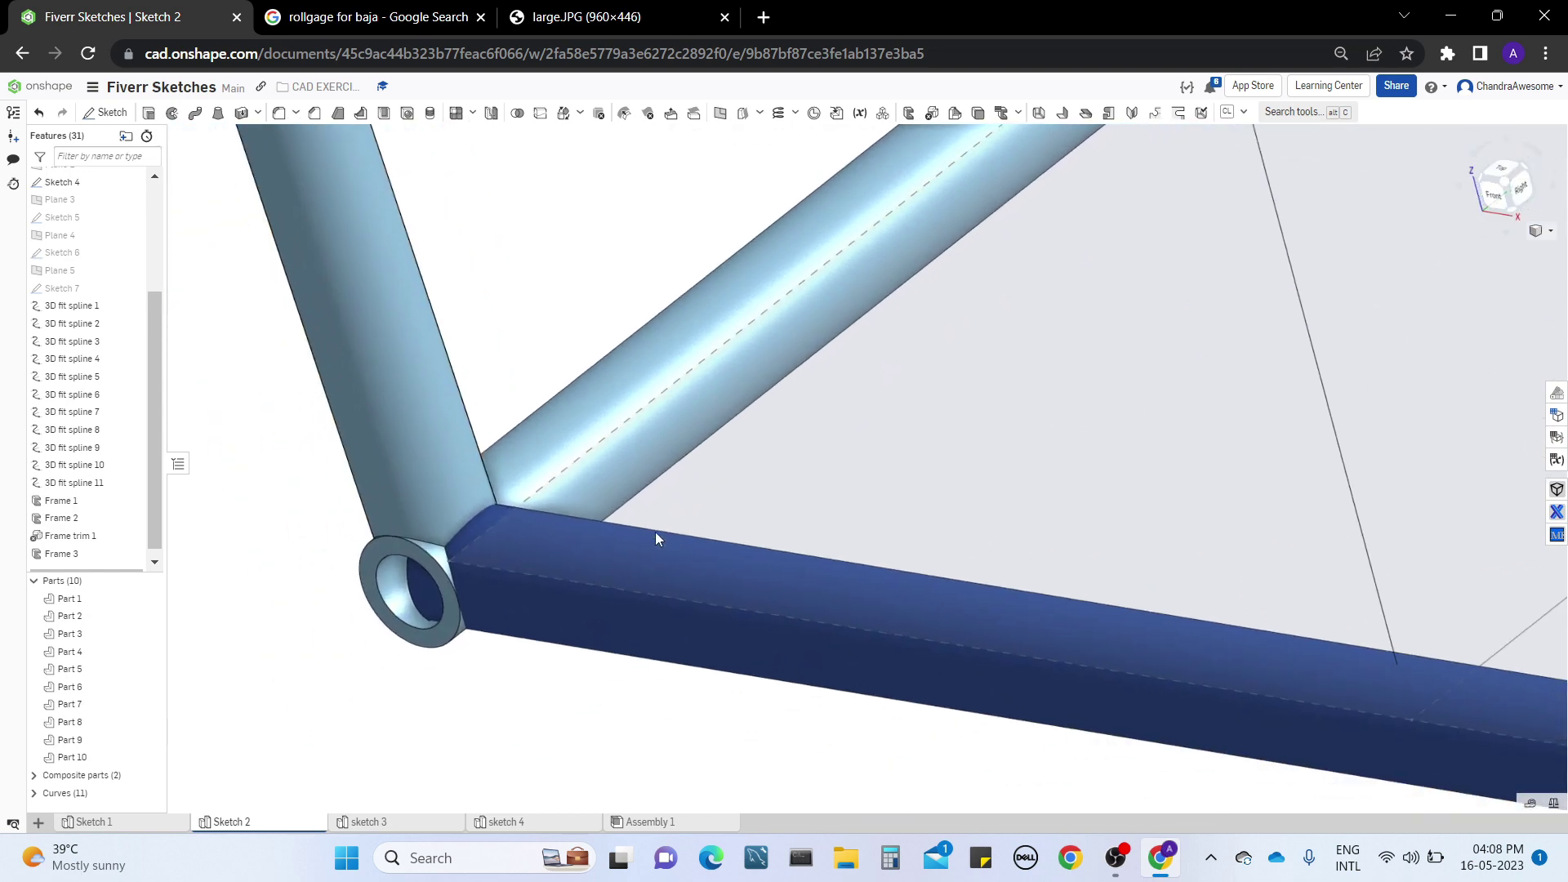
mouse_move(554, 629)
right_mouse_down()
mouse_move(507, 567)
mouse_move(441, 539)
mouse_move(492, 433)
mouse_move(448, 486)
mouse_move(514, 599)
mouse_move(547, 616)
right_mouse_up()
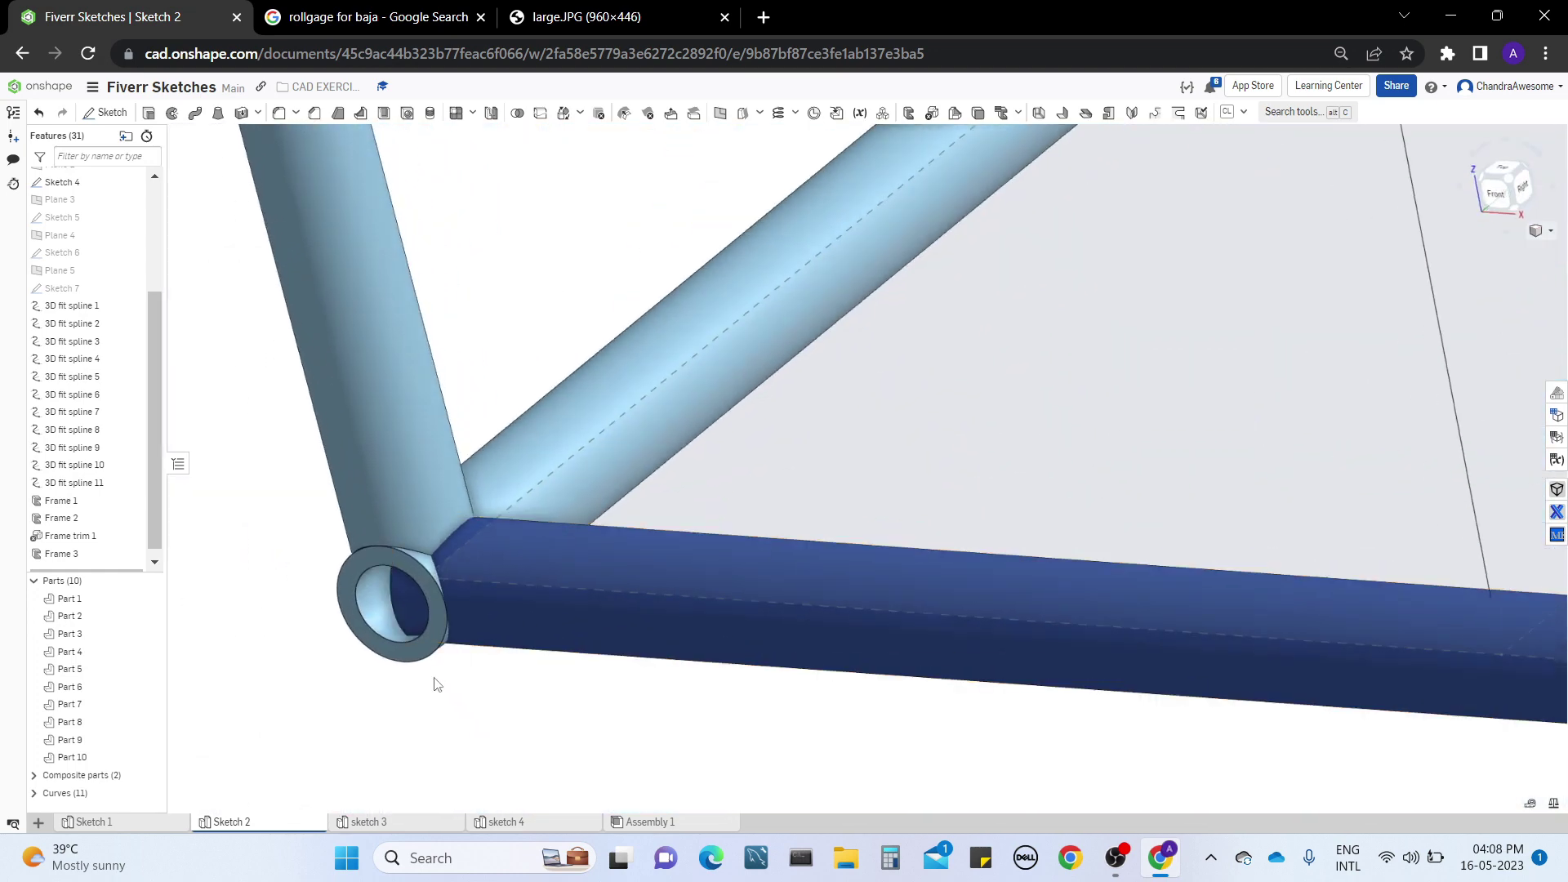
right_click_drag(437, 683, 883, 563)
middle_click_drag(884, 564, 765, 566)
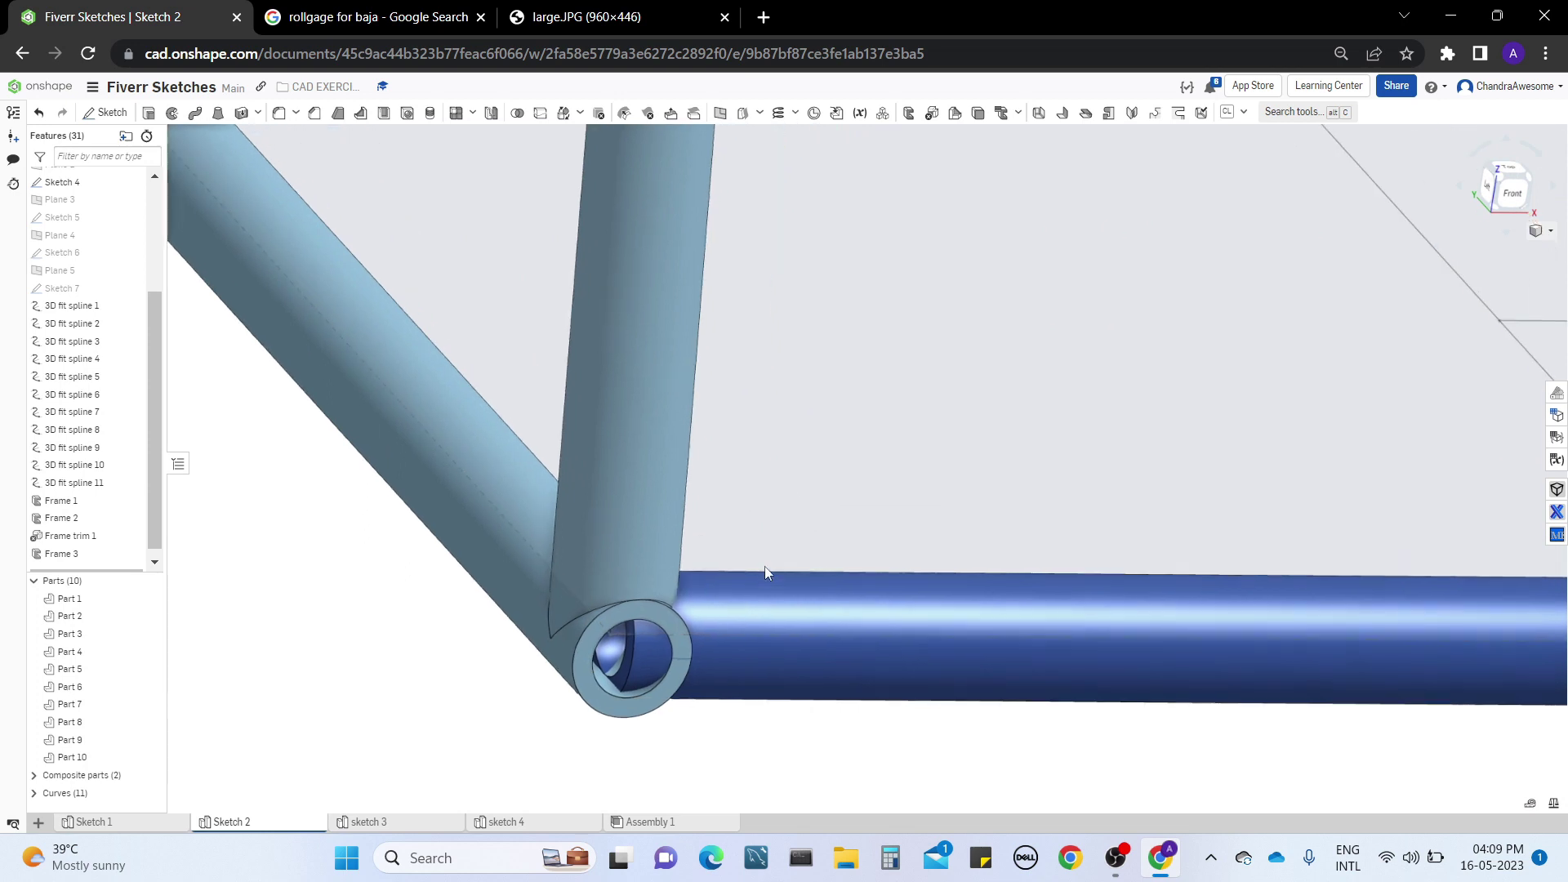
Step: Start a new Frame trim with the near bottom side tube as the first ordered group
left_click(935, 115)
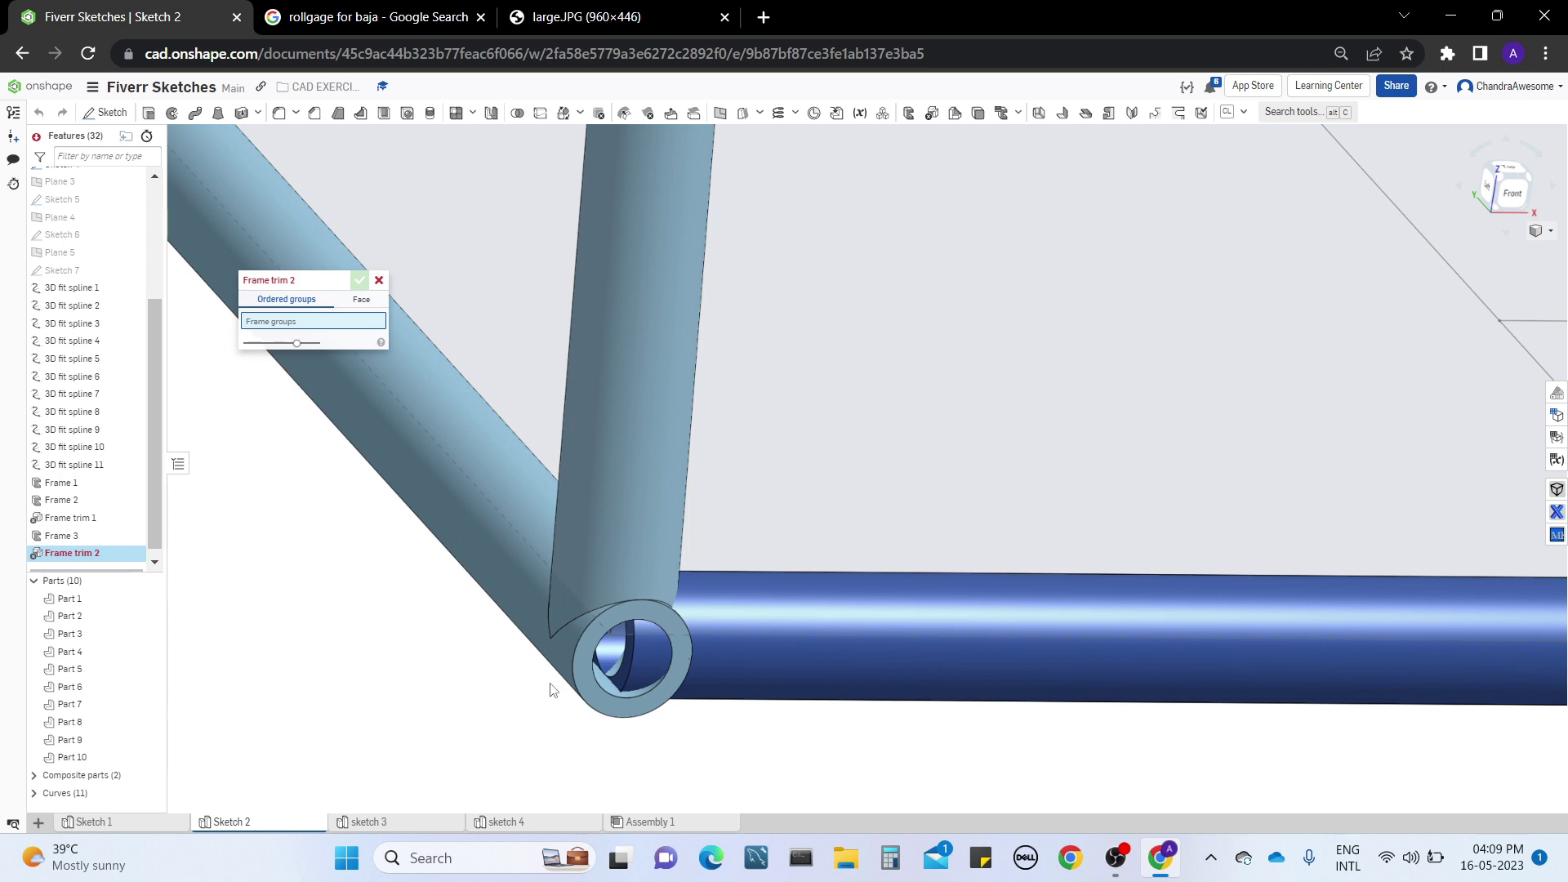
right_click_drag(654, 647, 604, 670)
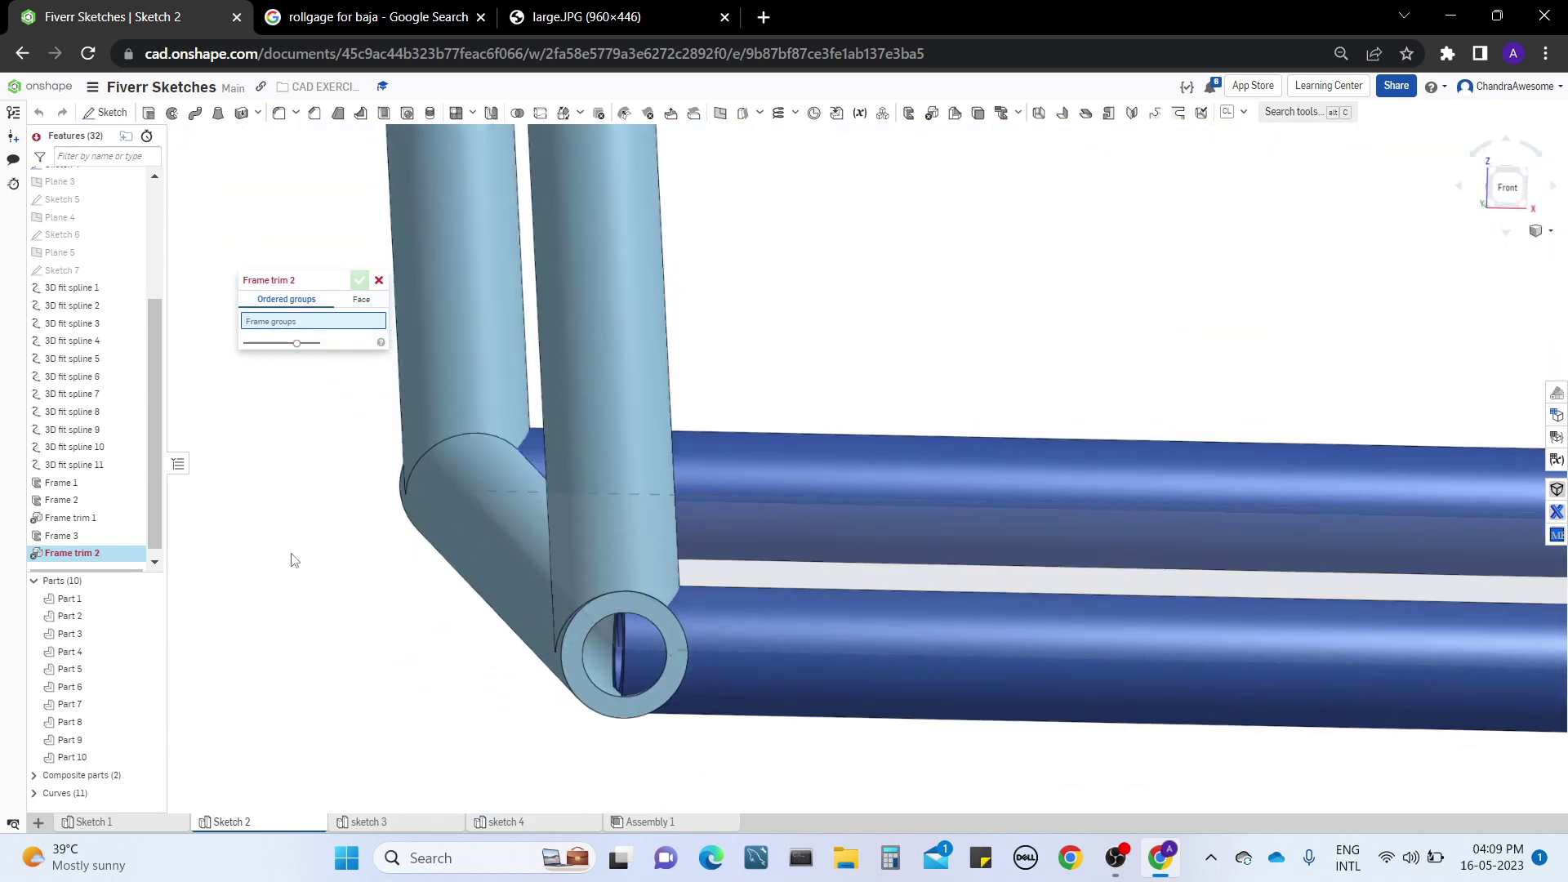
right_click_drag(292, 554, 296, 562)
middle_click_drag(355, 660, 300, 594)
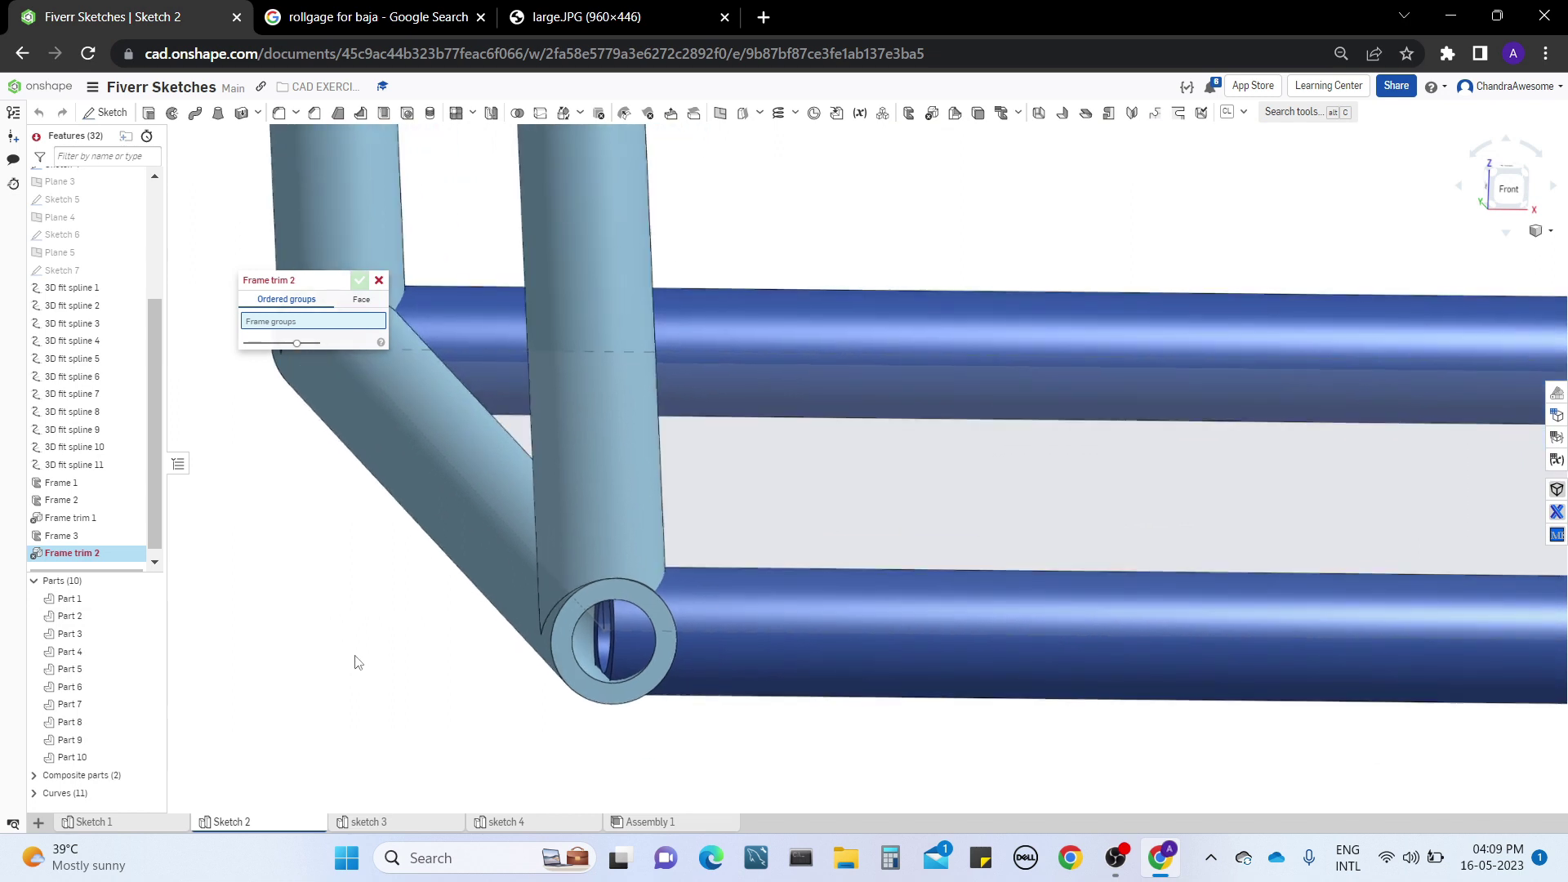
right_click_drag(355, 655, 357, 659)
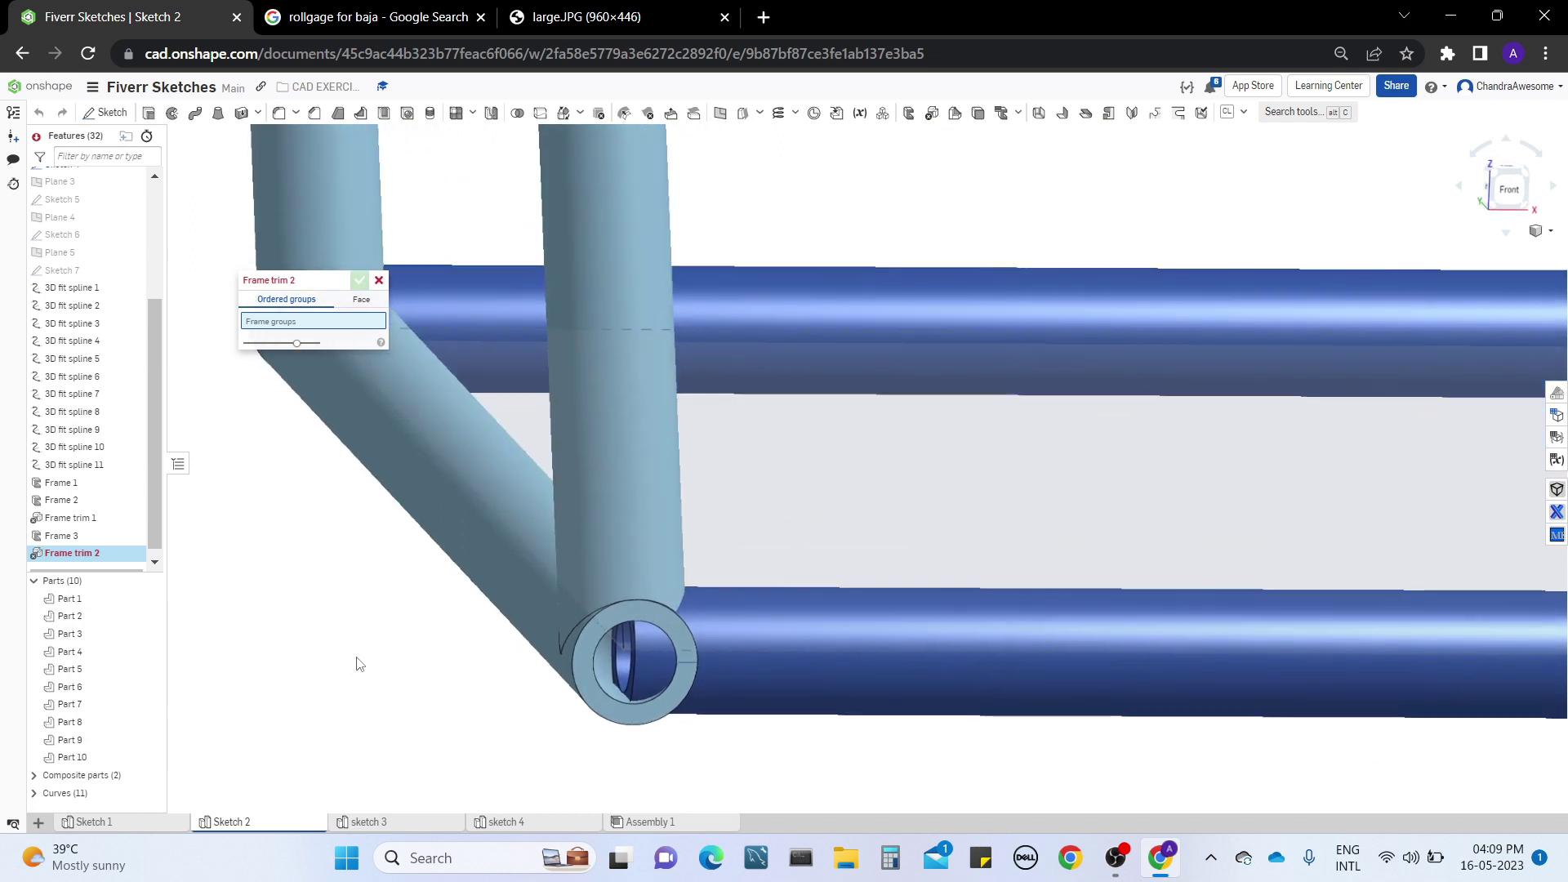
left_click(858, 674)
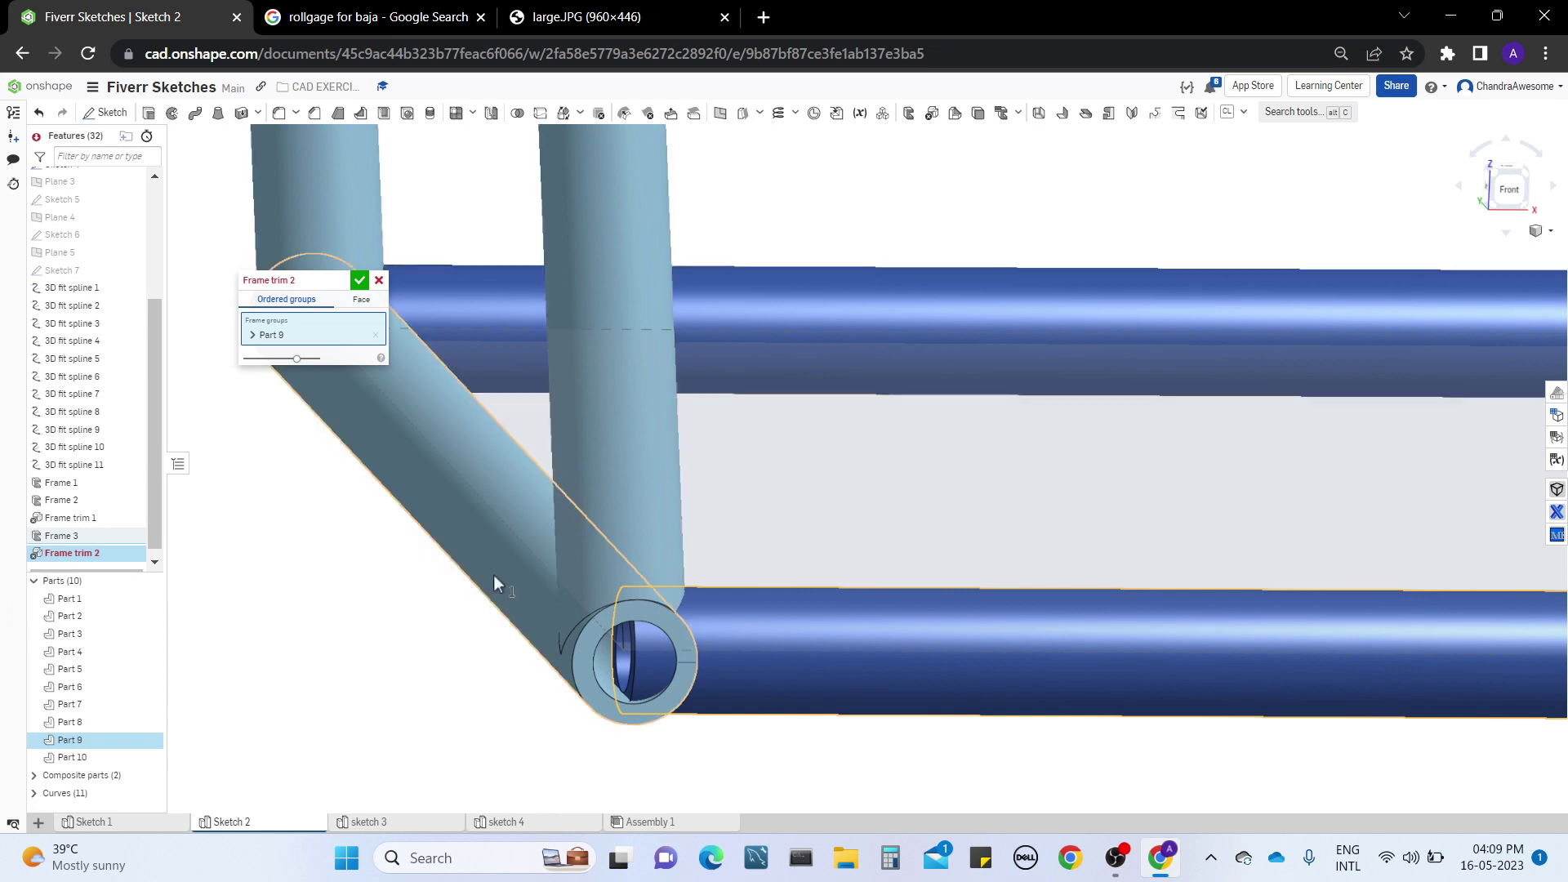
left_click(531, 582)
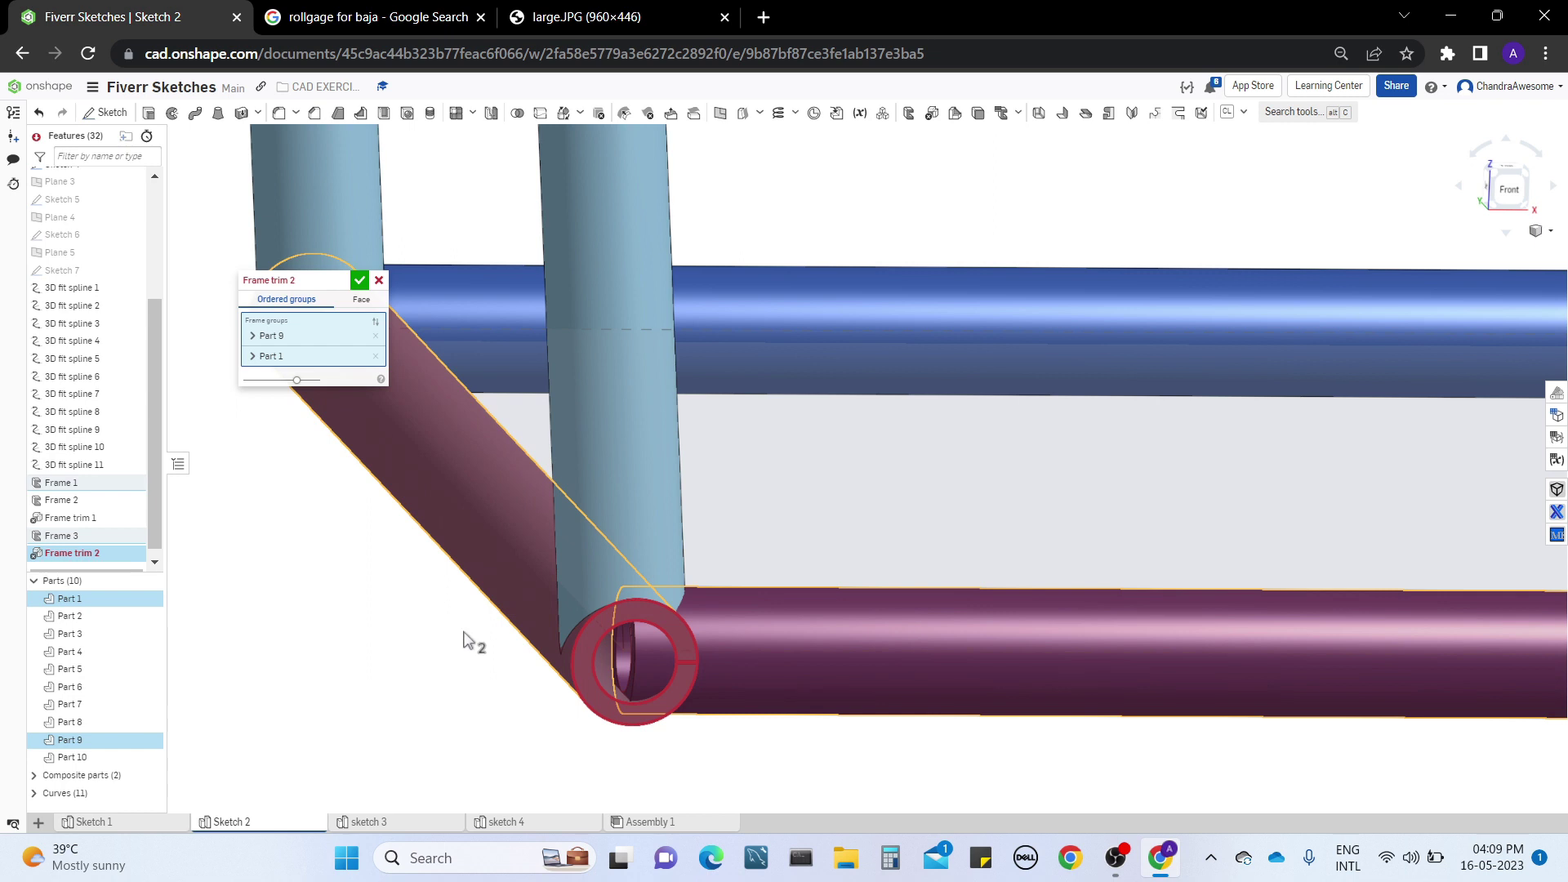
left_click(520, 552)
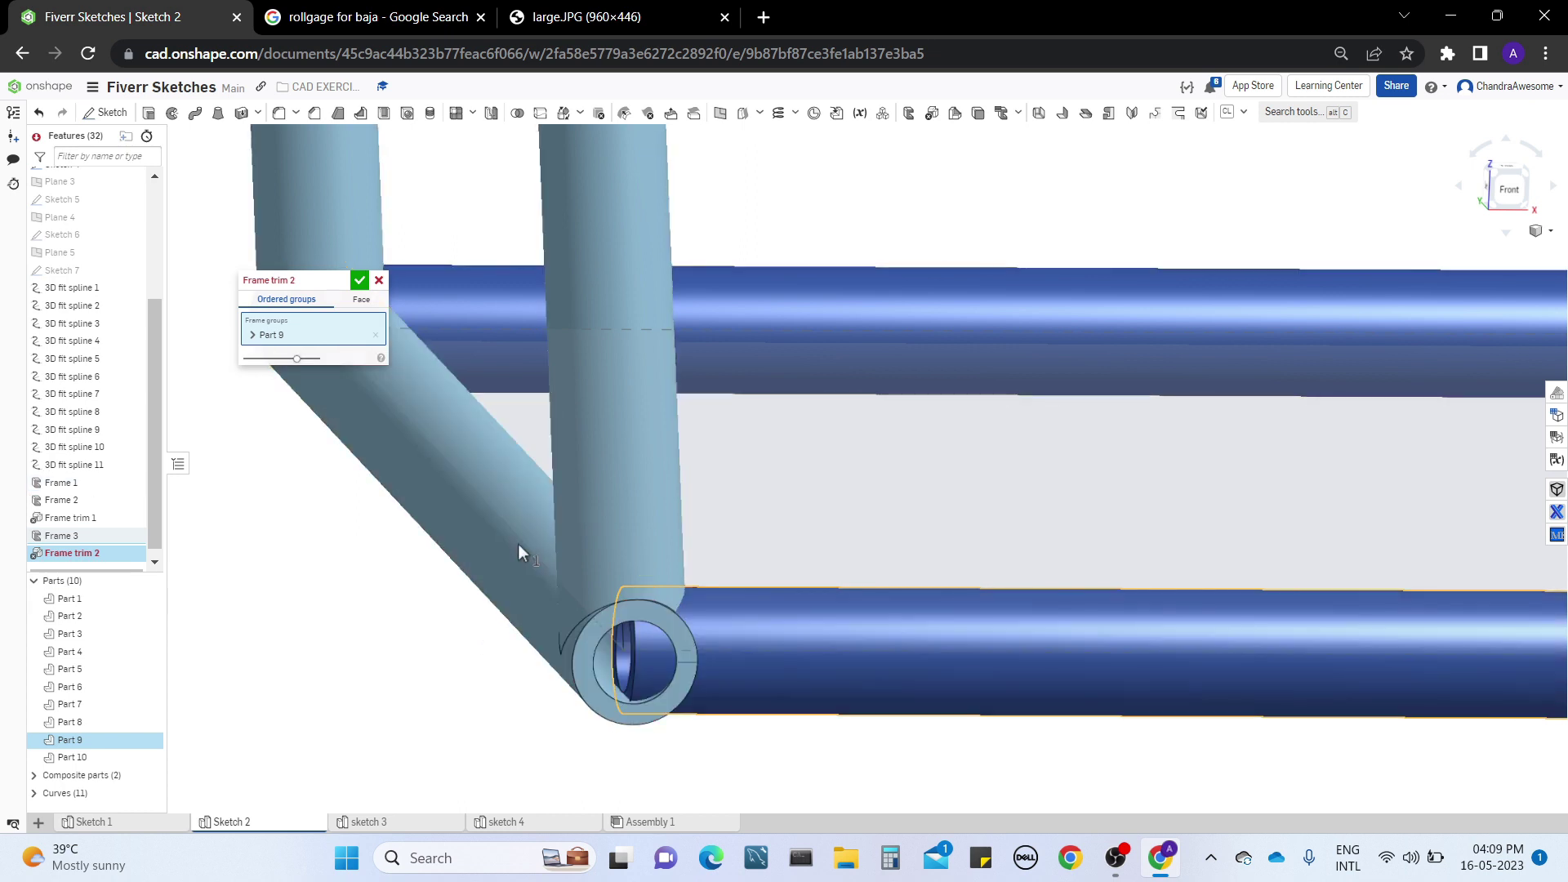
left_click(519, 545)
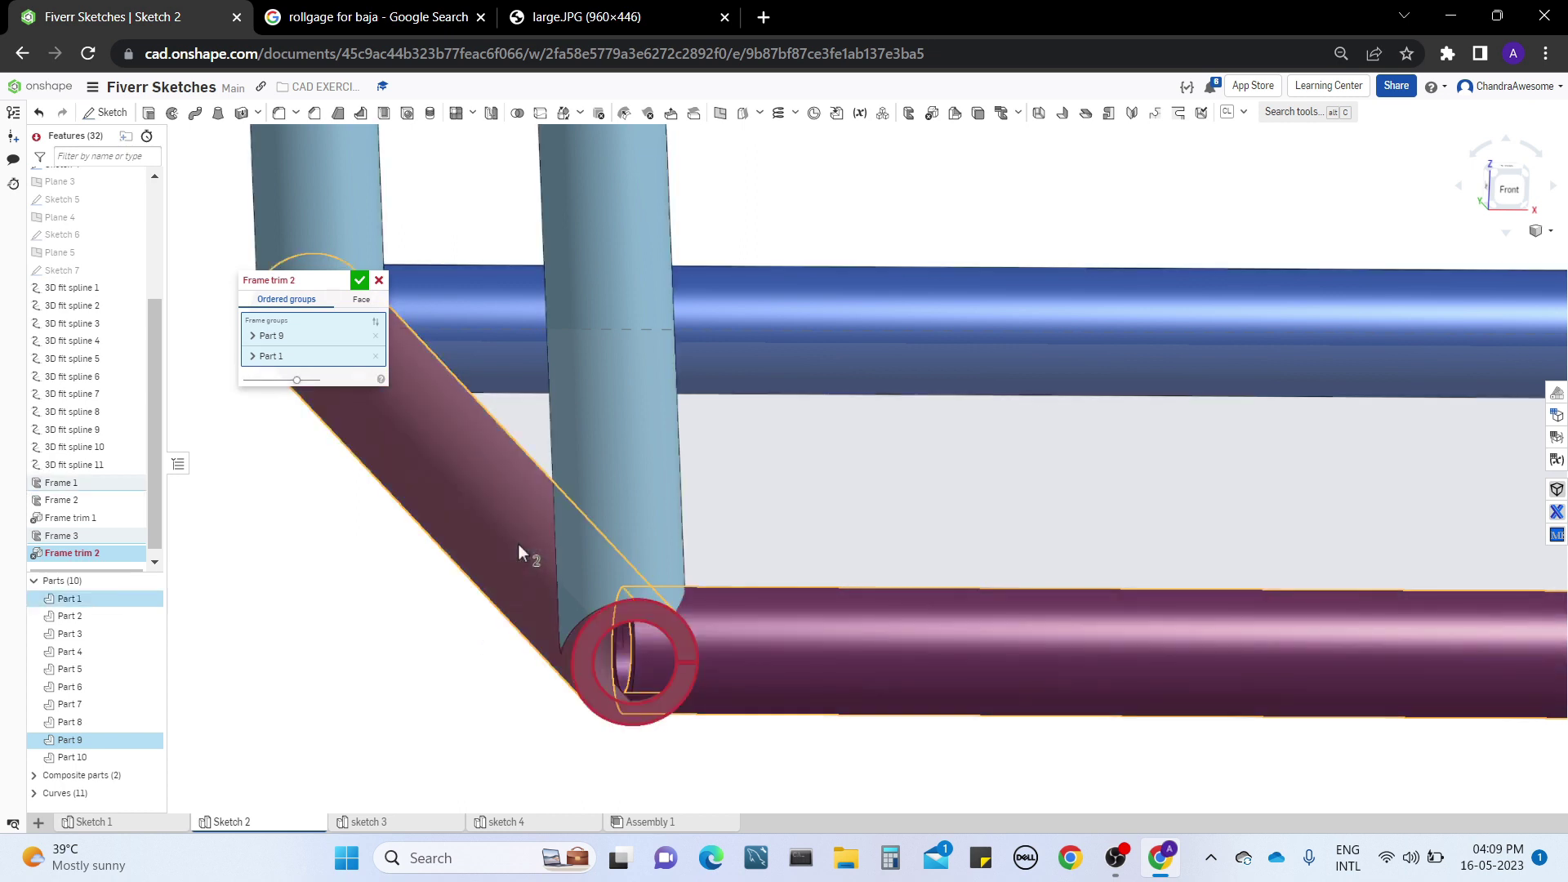
left_click(518, 546)
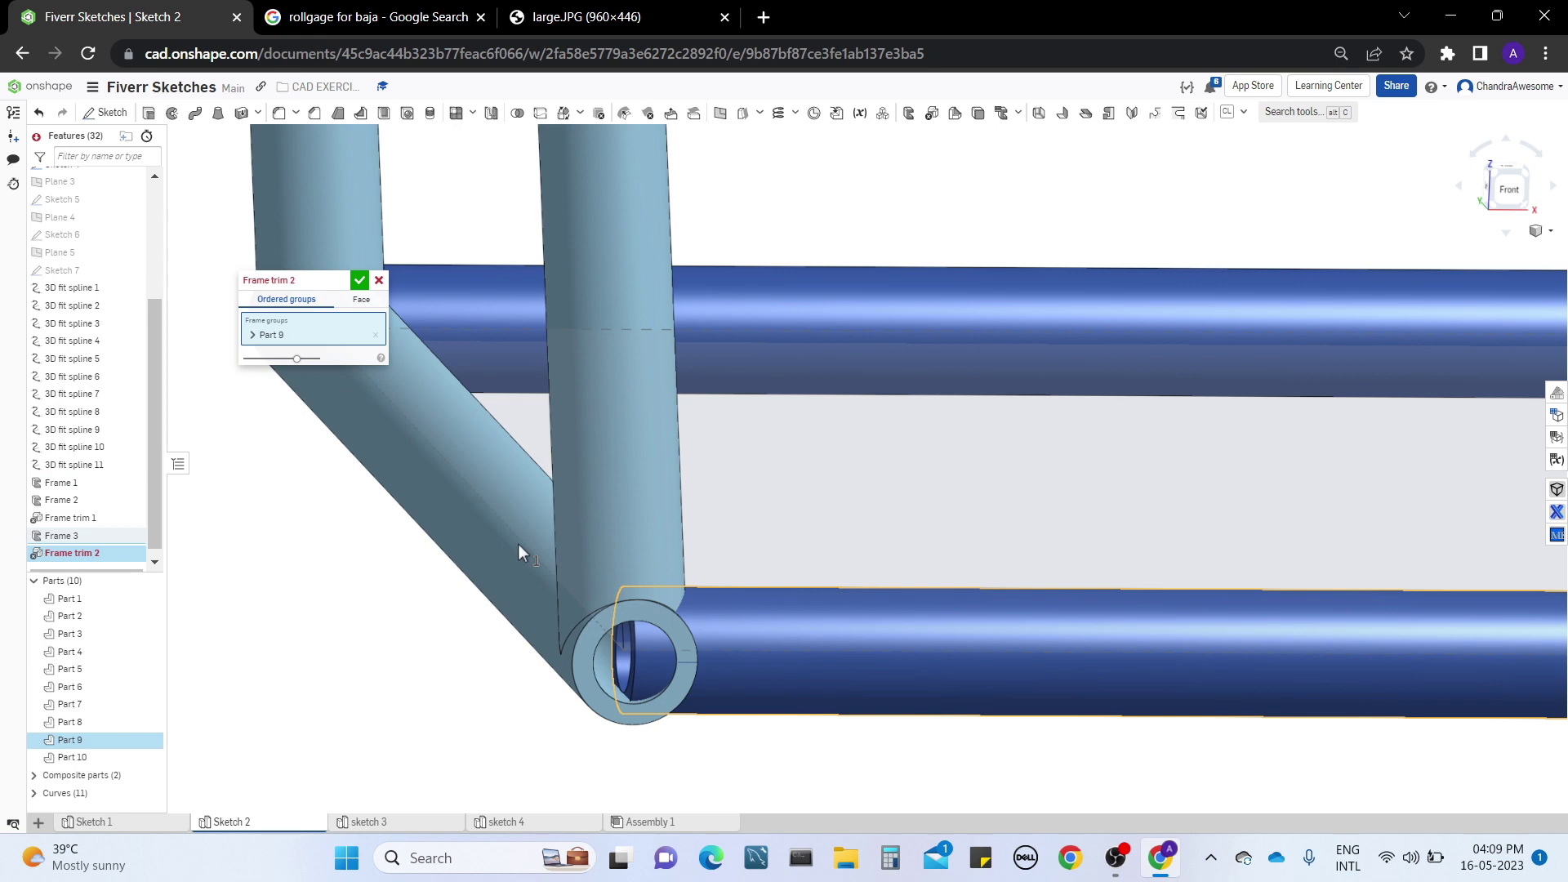
Step: Add the near nose upright tube as the second Frame trim group and inspect the trimmed joint up close
left_click(665, 506)
right_click_drag(817, 532, 743, 551)
middle_click_drag(665, 618, 961, 487)
mouse_move(442, 627)
right_mouse_down()
mouse_move(445, 591)
mouse_move(448, 610)
right_mouse_up()
scroll(456, 648, "up", 3)
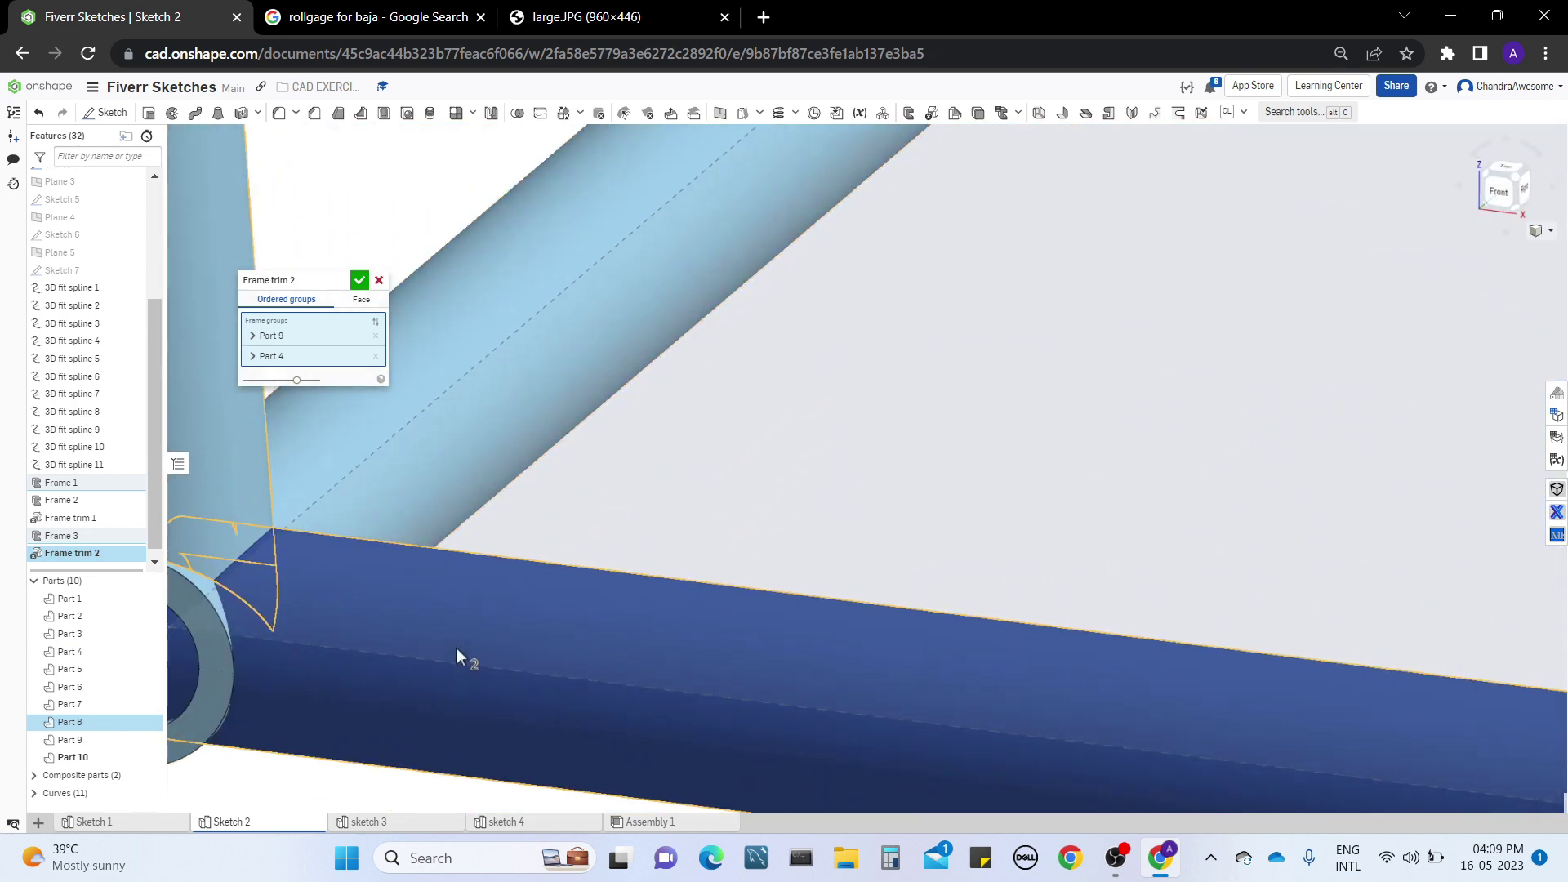
middle_click_drag(456, 649, 821, 612)
scroll(608, 655, "up", 3)
right_click_drag(787, 606, 835, 508)
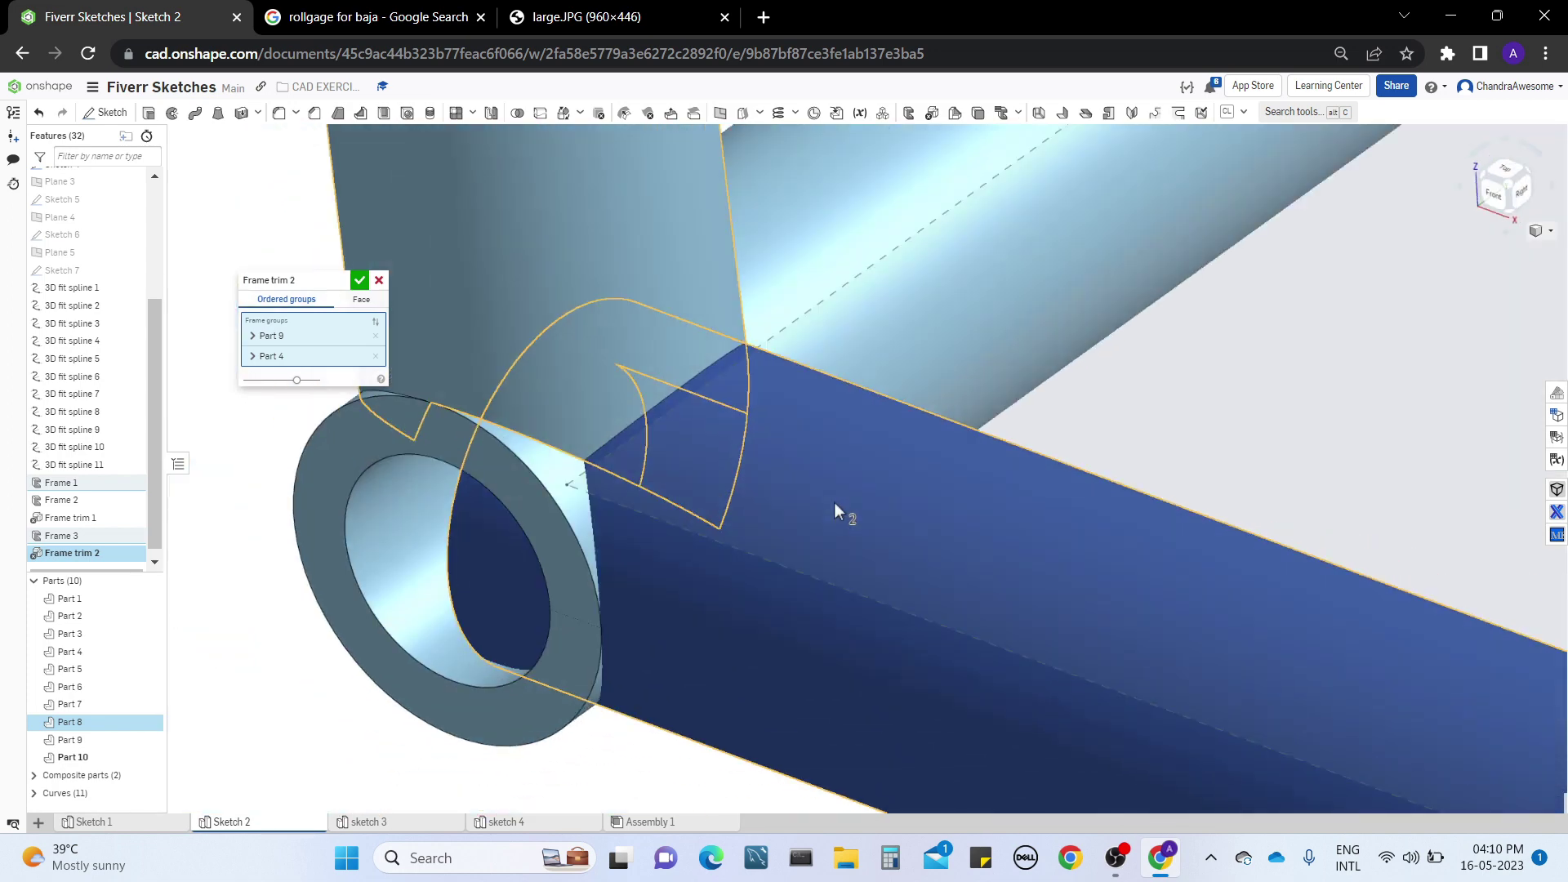
Step: Replace the Frame trim groups with the bottom front cross tube first and the near bottom side tube second
left_click(359, 337)
left_click(360, 338)
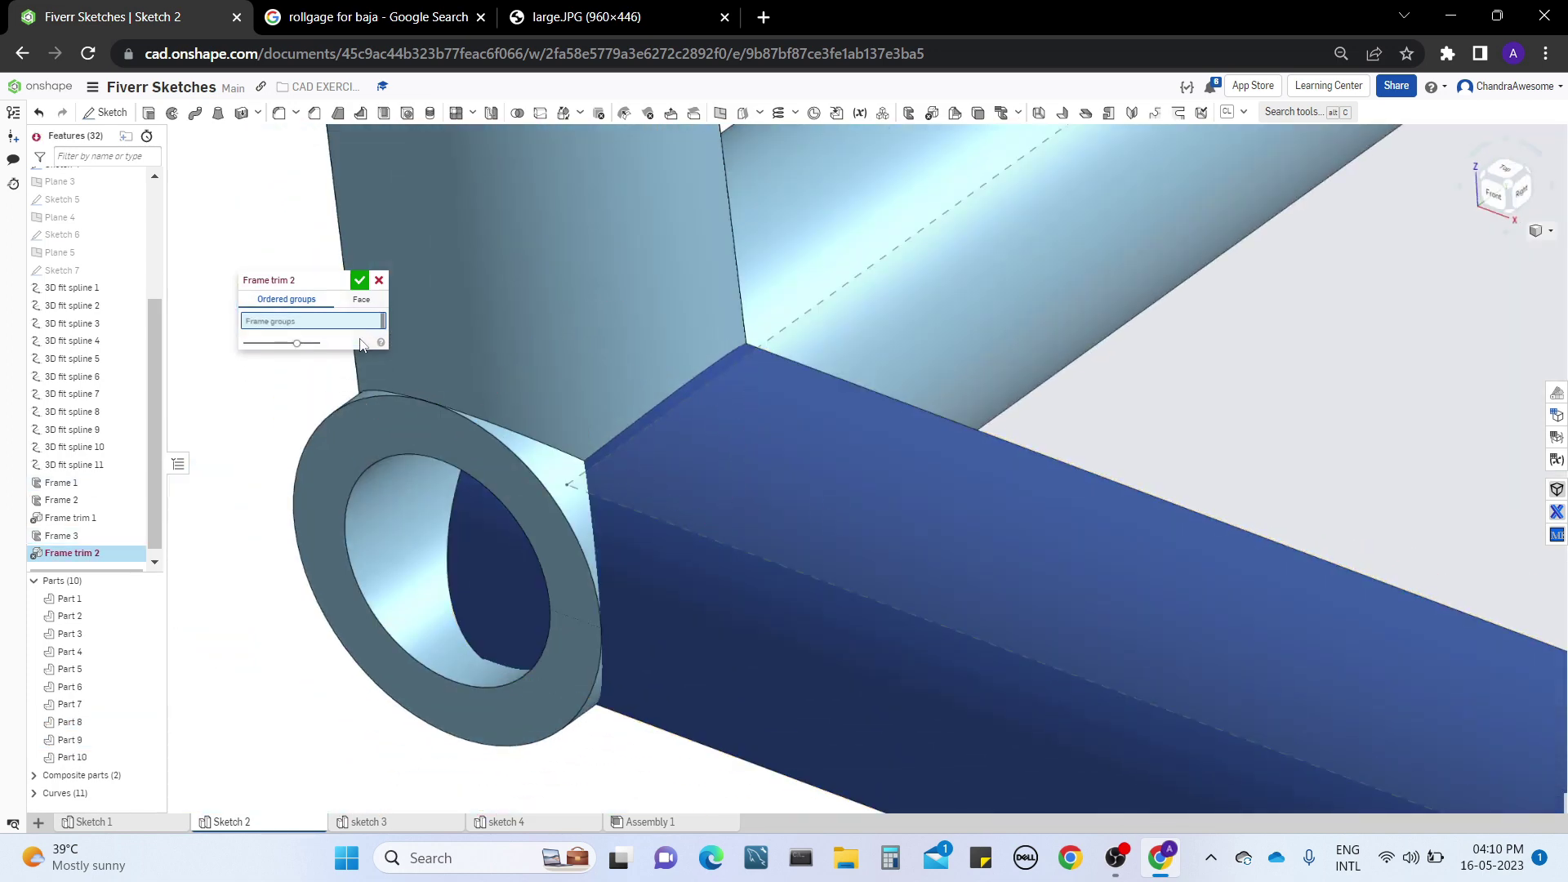
middle_click_drag(658, 609, 655, 565)
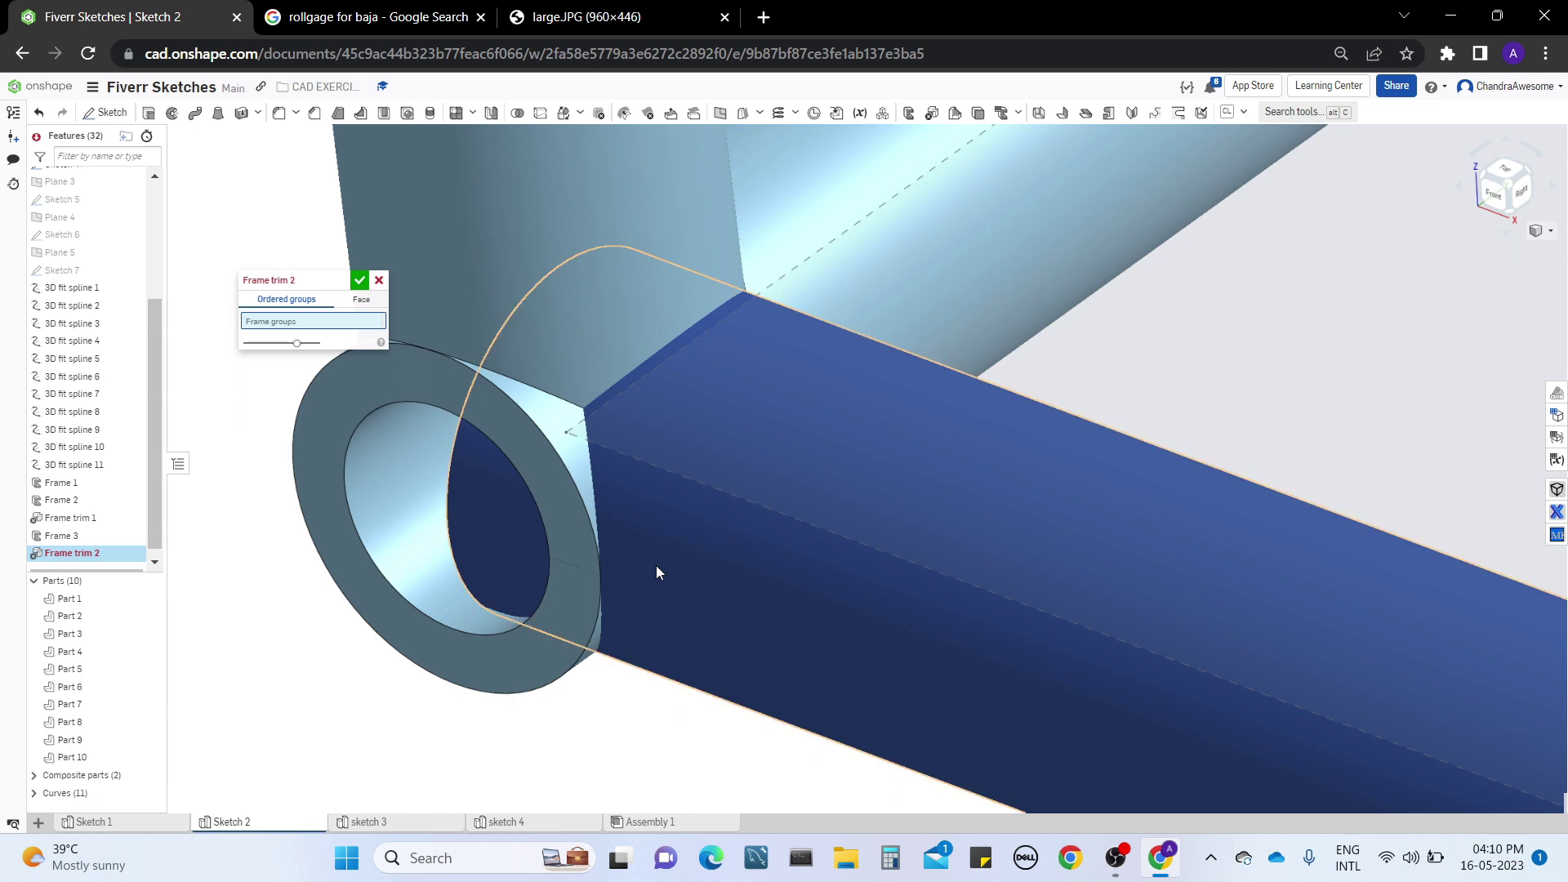
left_click(526, 390)
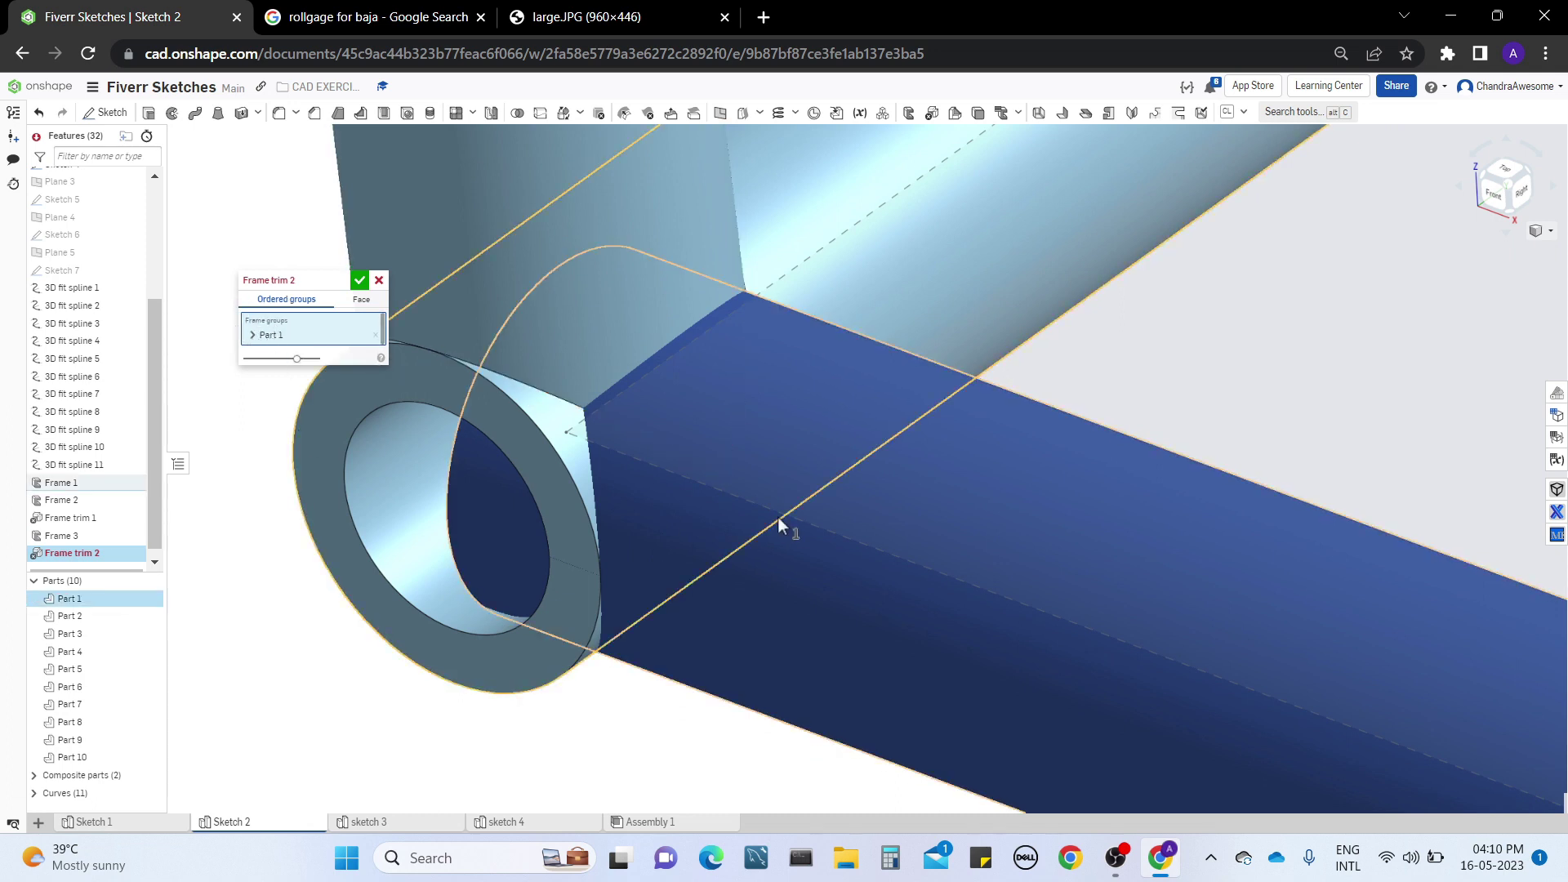
left_click(885, 603)
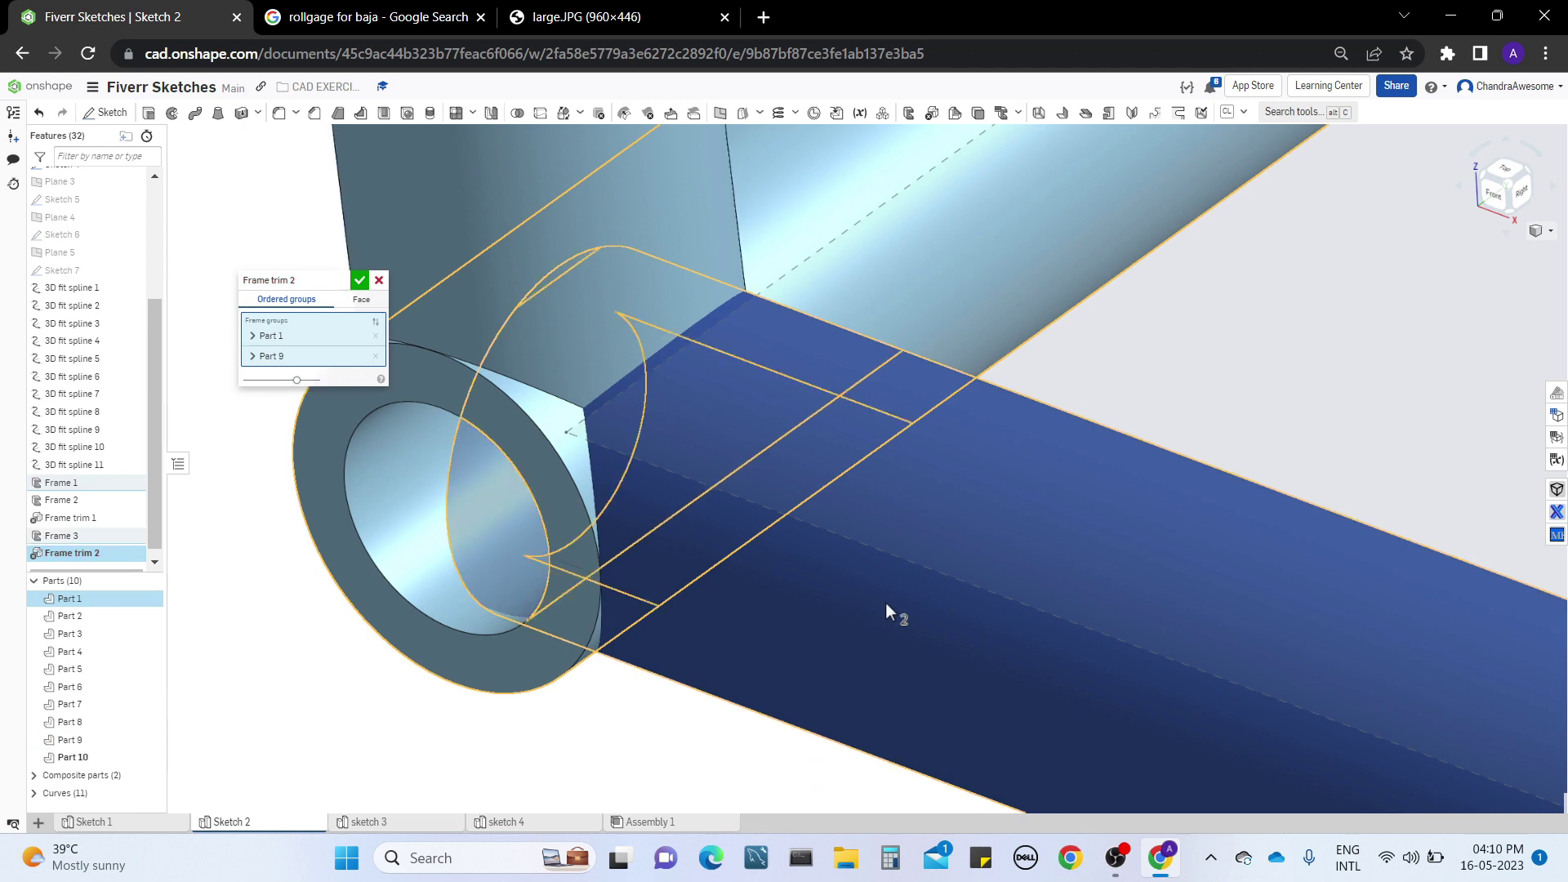
Step: Examine the trimmed joint between the bottom front cross tube and the near bottom side tube from several angles
right_click_drag(885, 603, 835, 511)
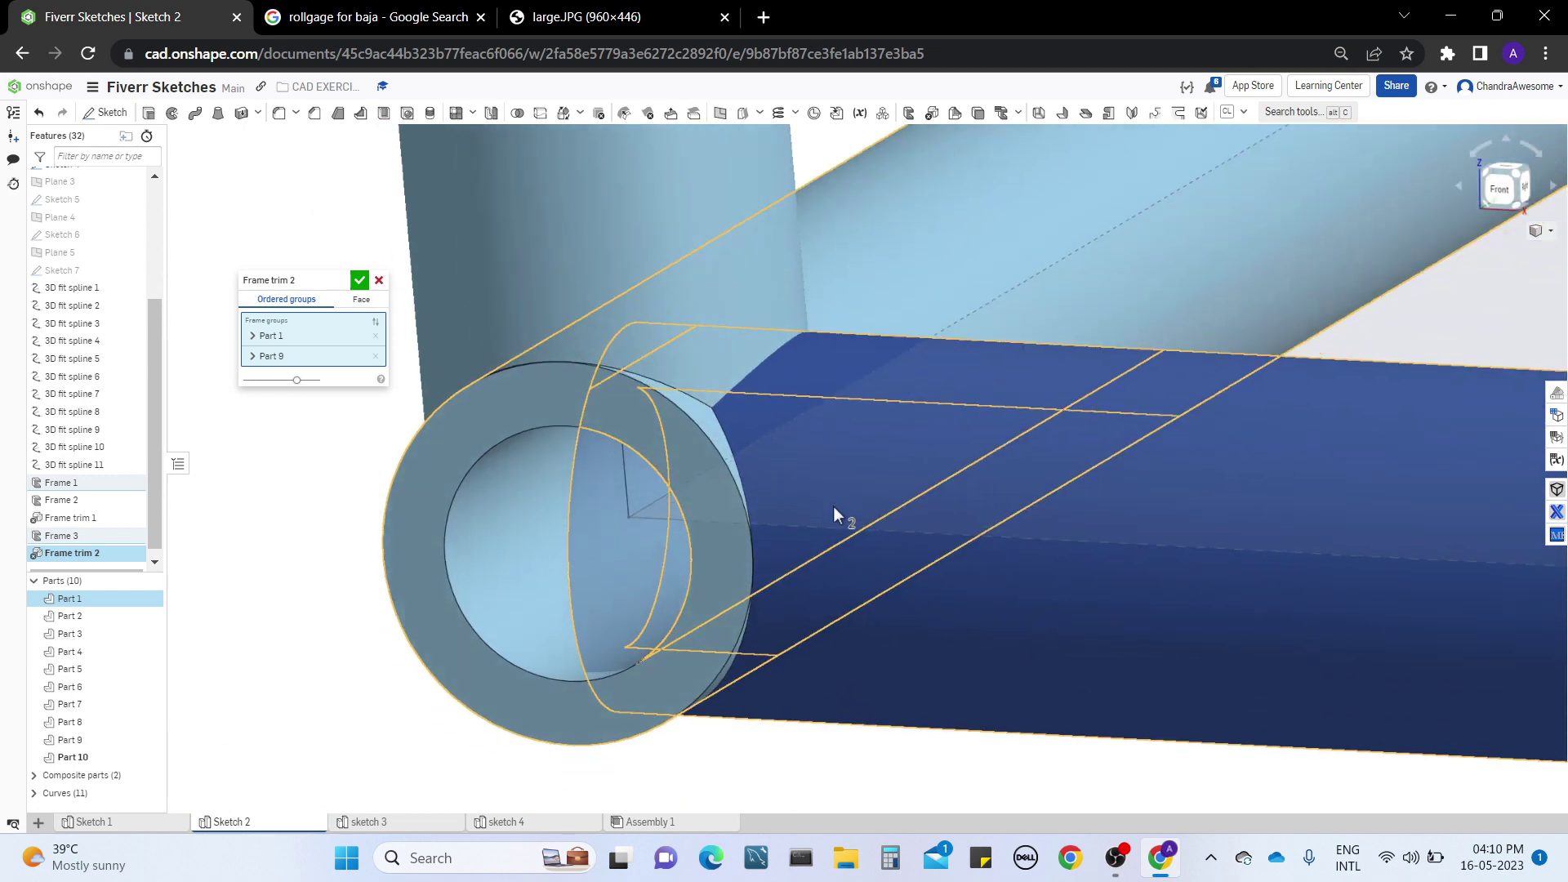
right_click_drag(1017, 599, 559, 570)
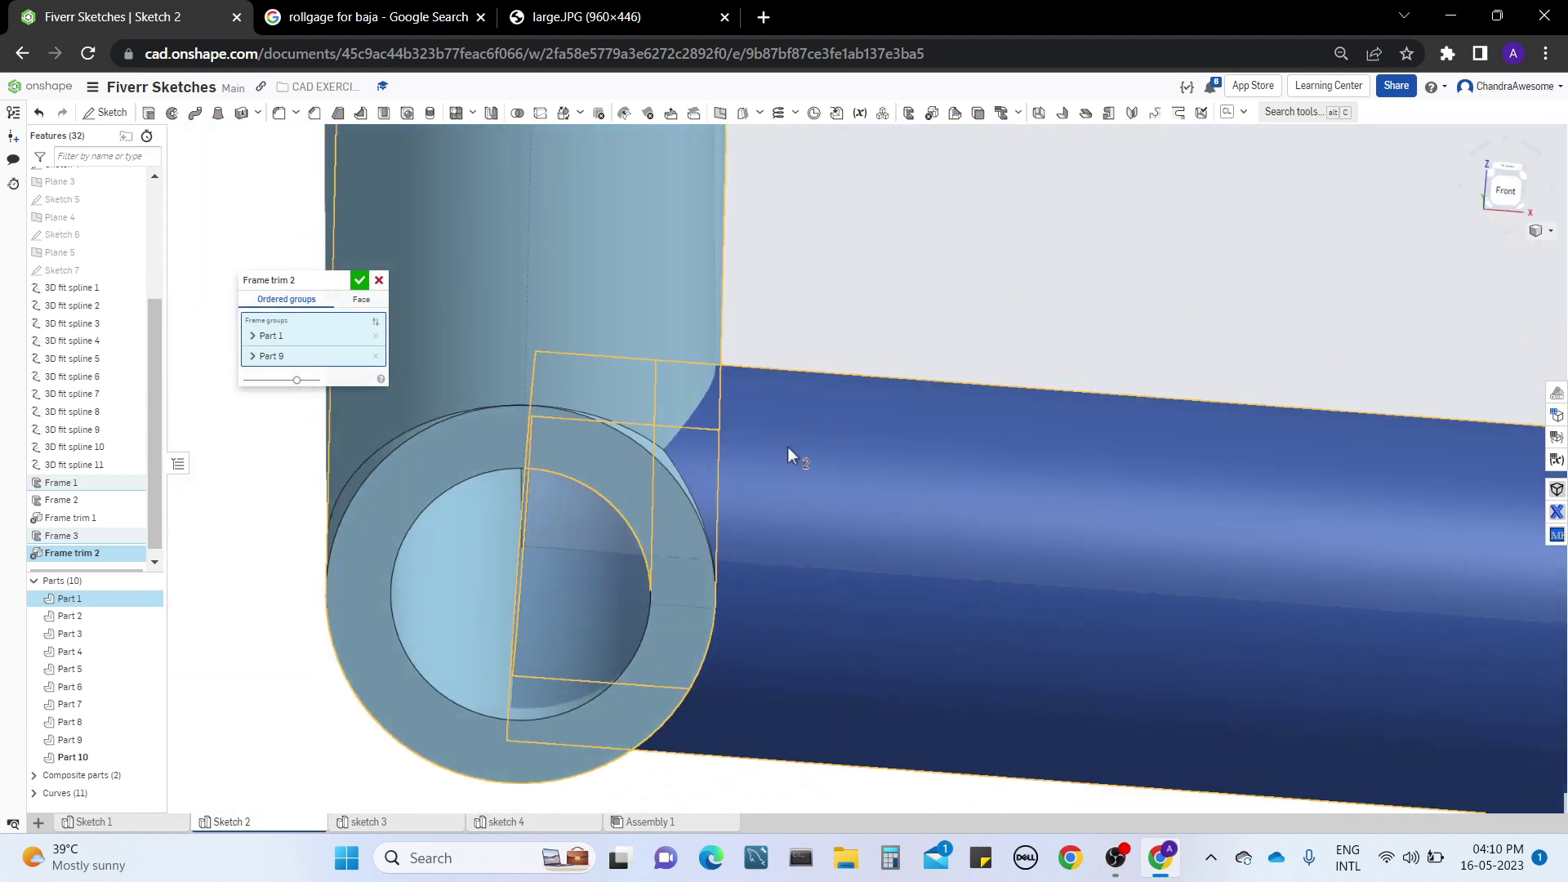
right_click_drag(787, 450, 526, 473)
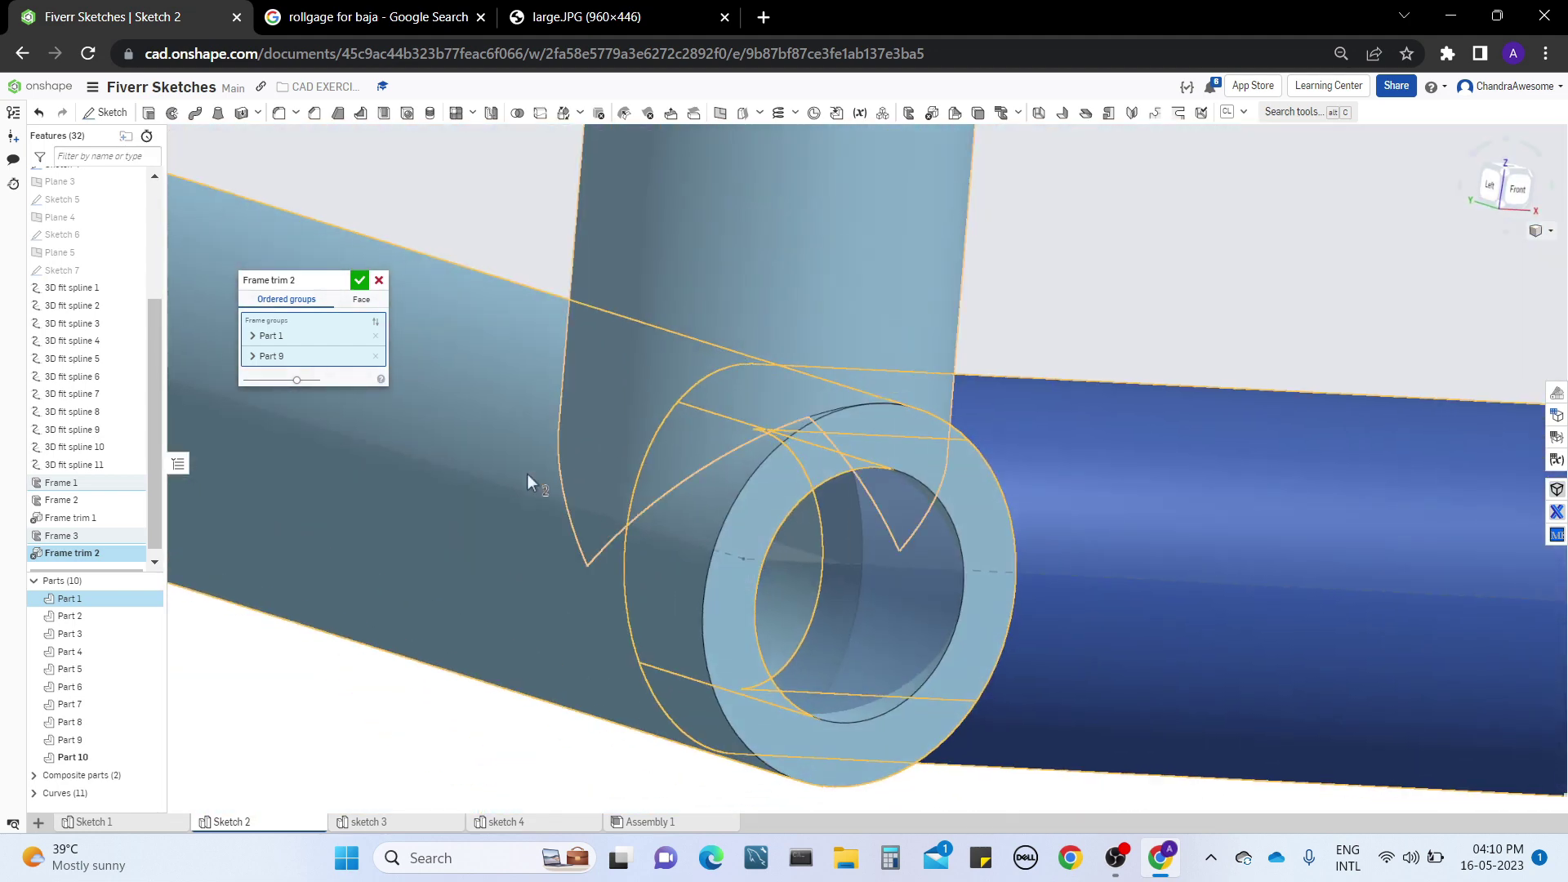
middle_click_drag(527, 473, 745, 474)
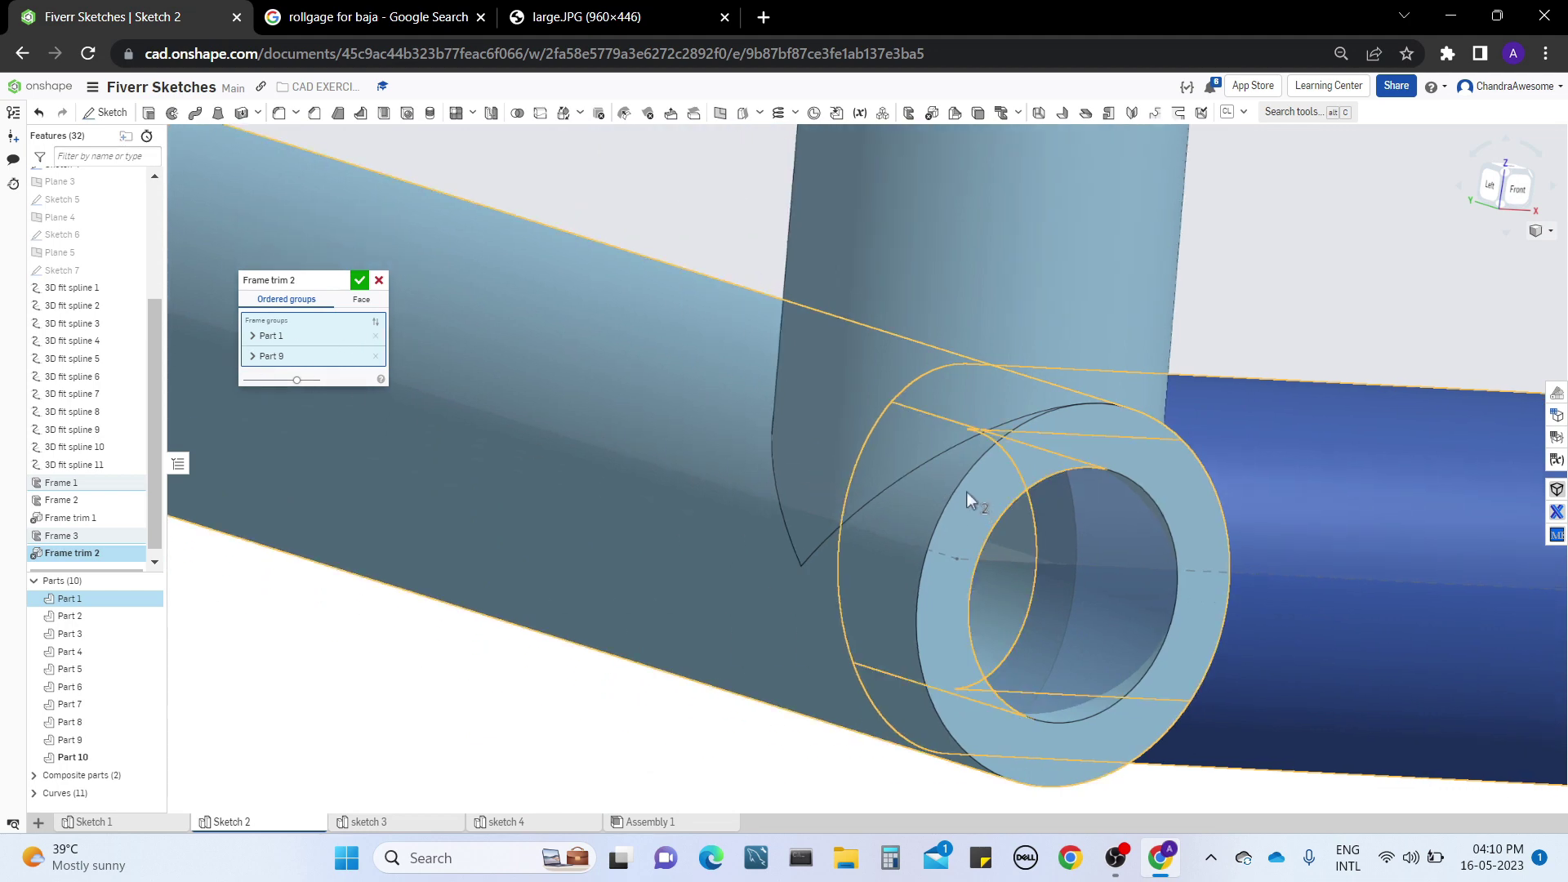
scroll(966, 493, "up", 1)
scroll(963, 493, "down", 4)
right_click_drag(782, 551, 778, 562)
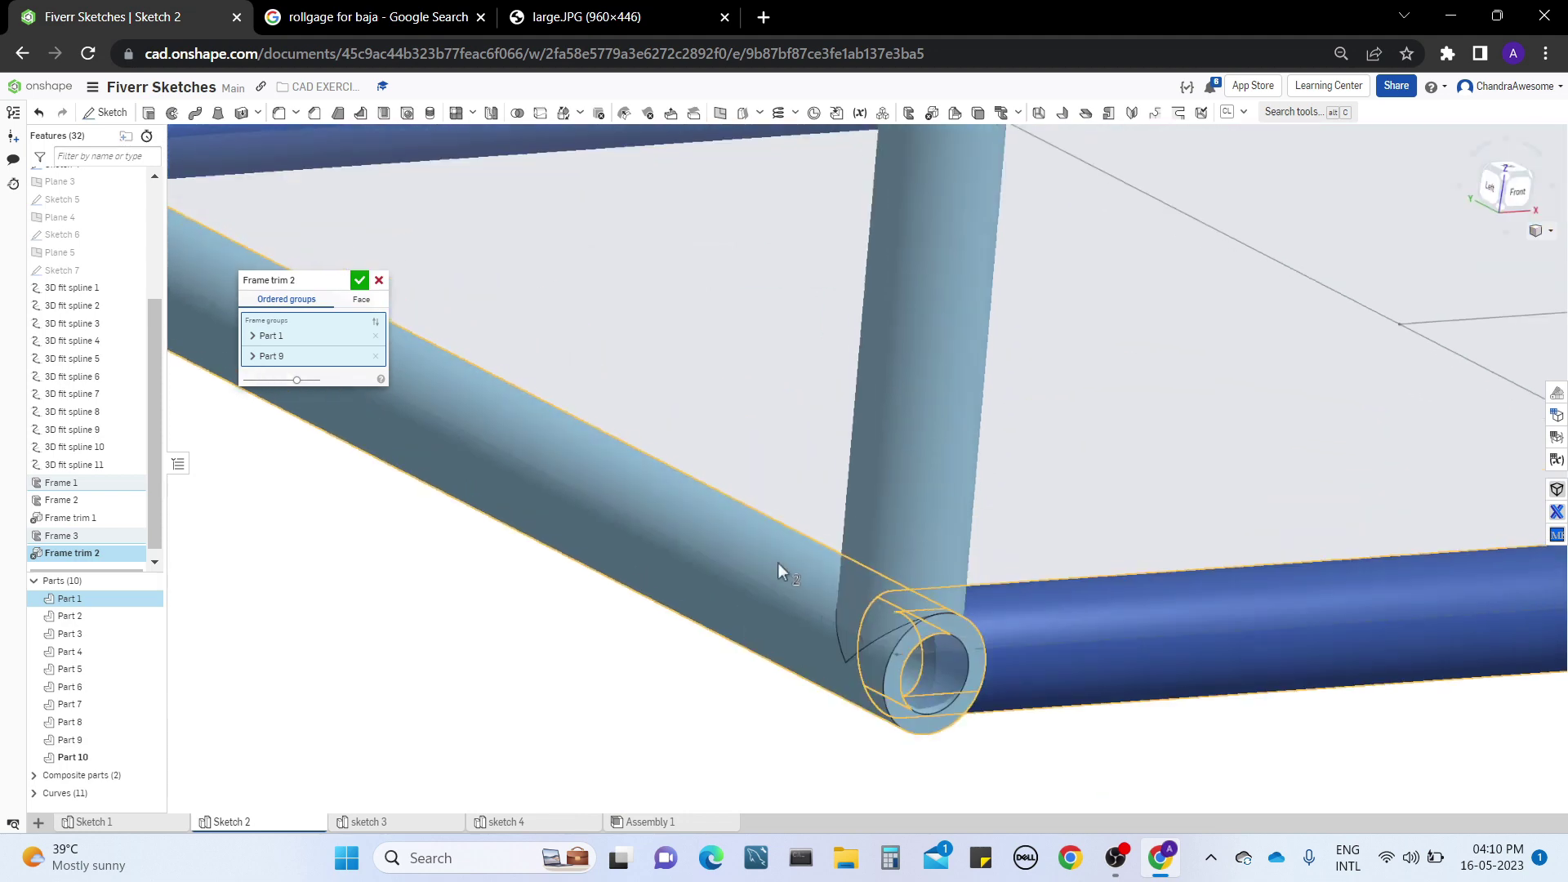
Step: Expand both trim groups and add the near nose upright tube to the first group with the bottom front cross tube
left_click(254, 336)
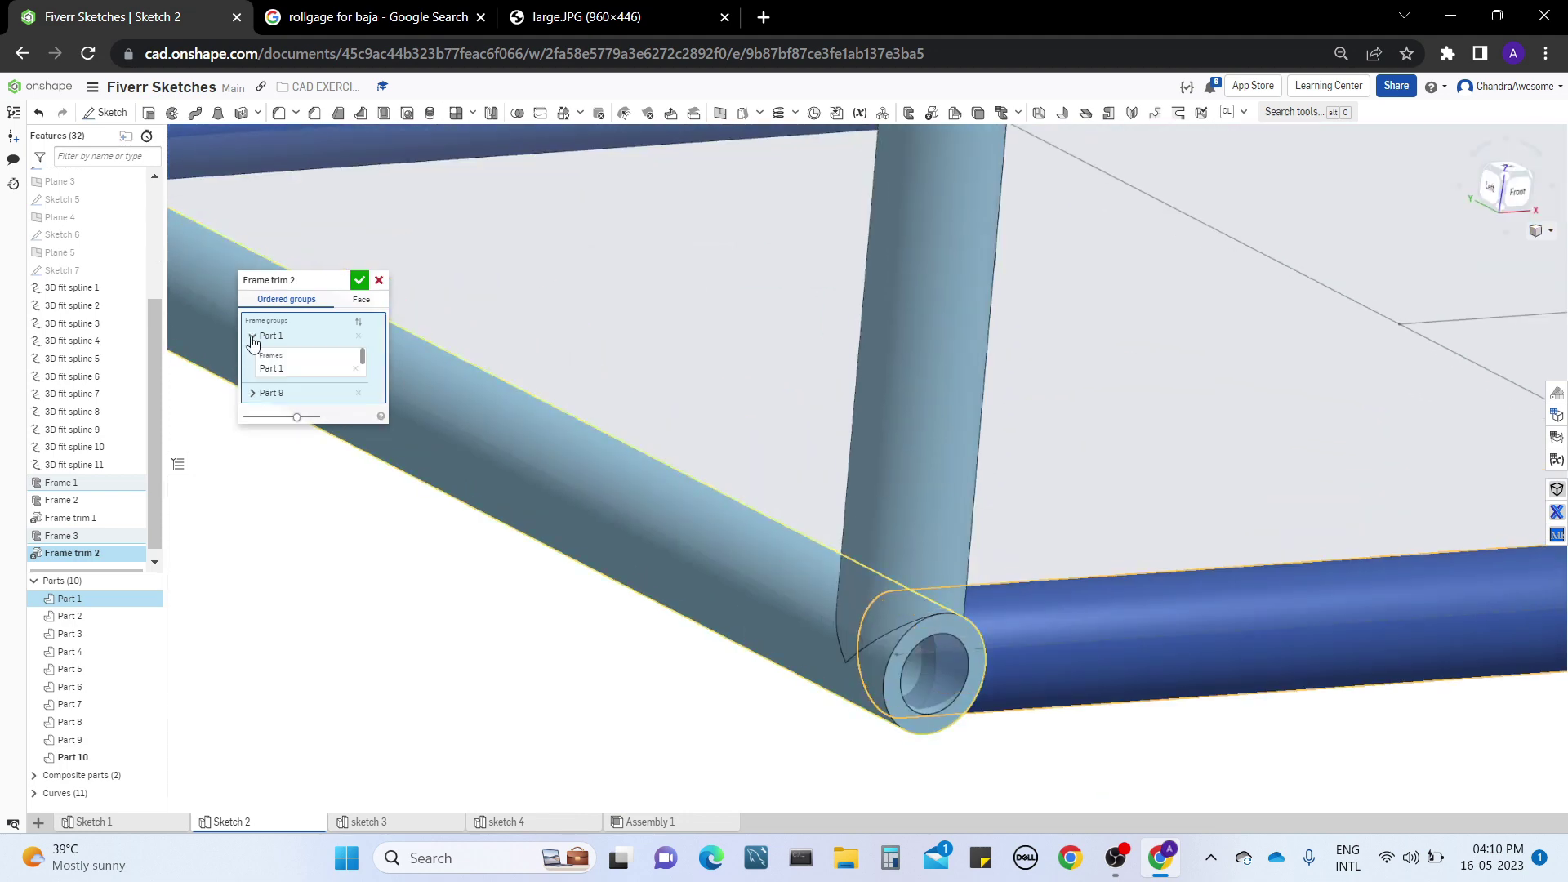
left_click(253, 393)
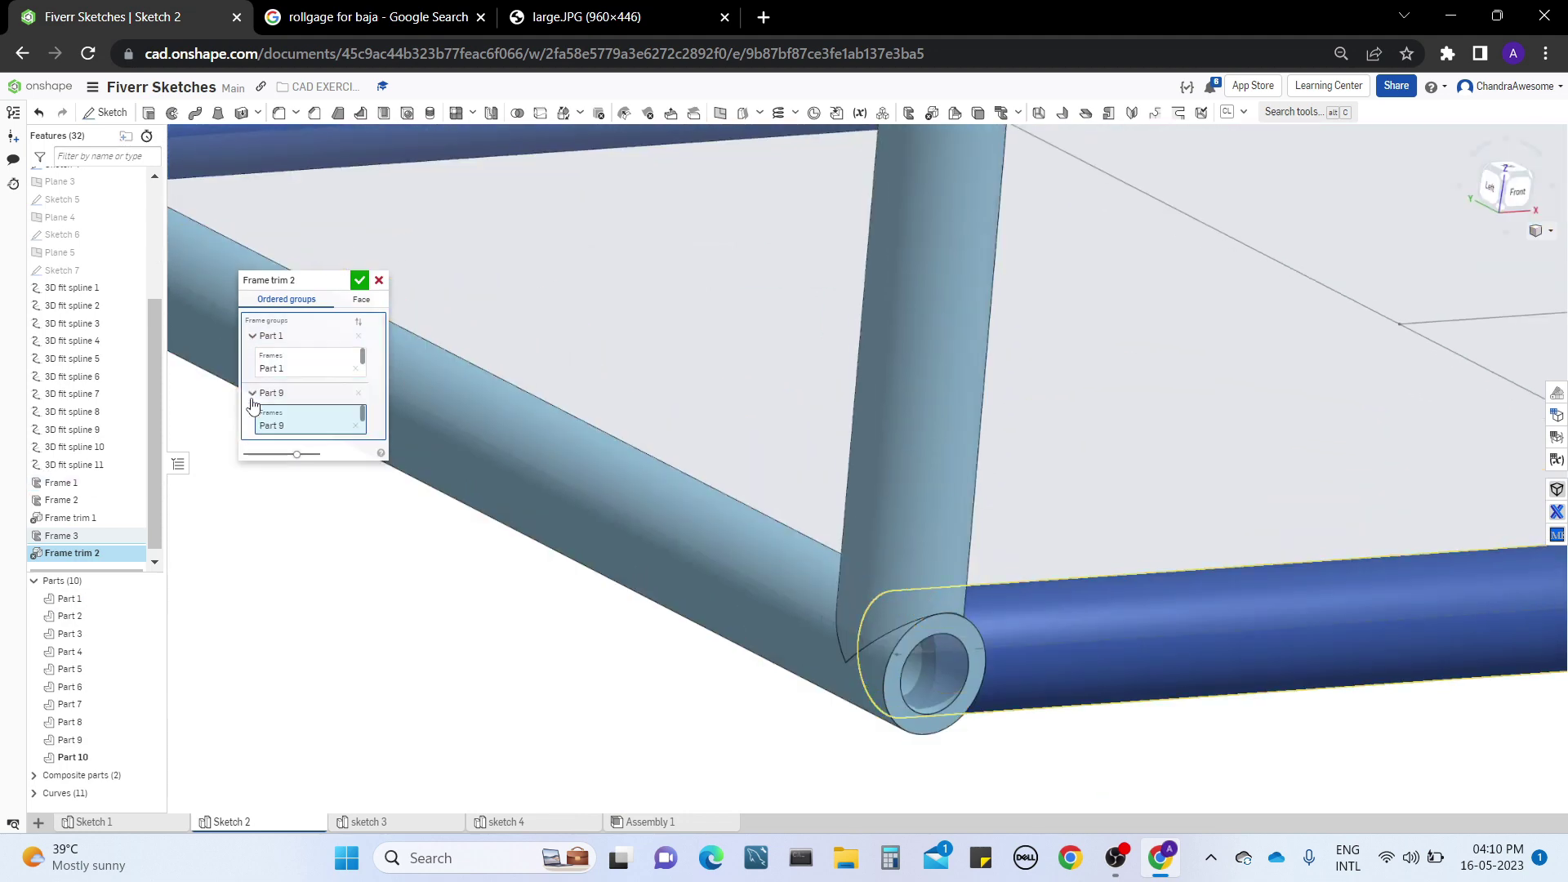
left_click(315, 368)
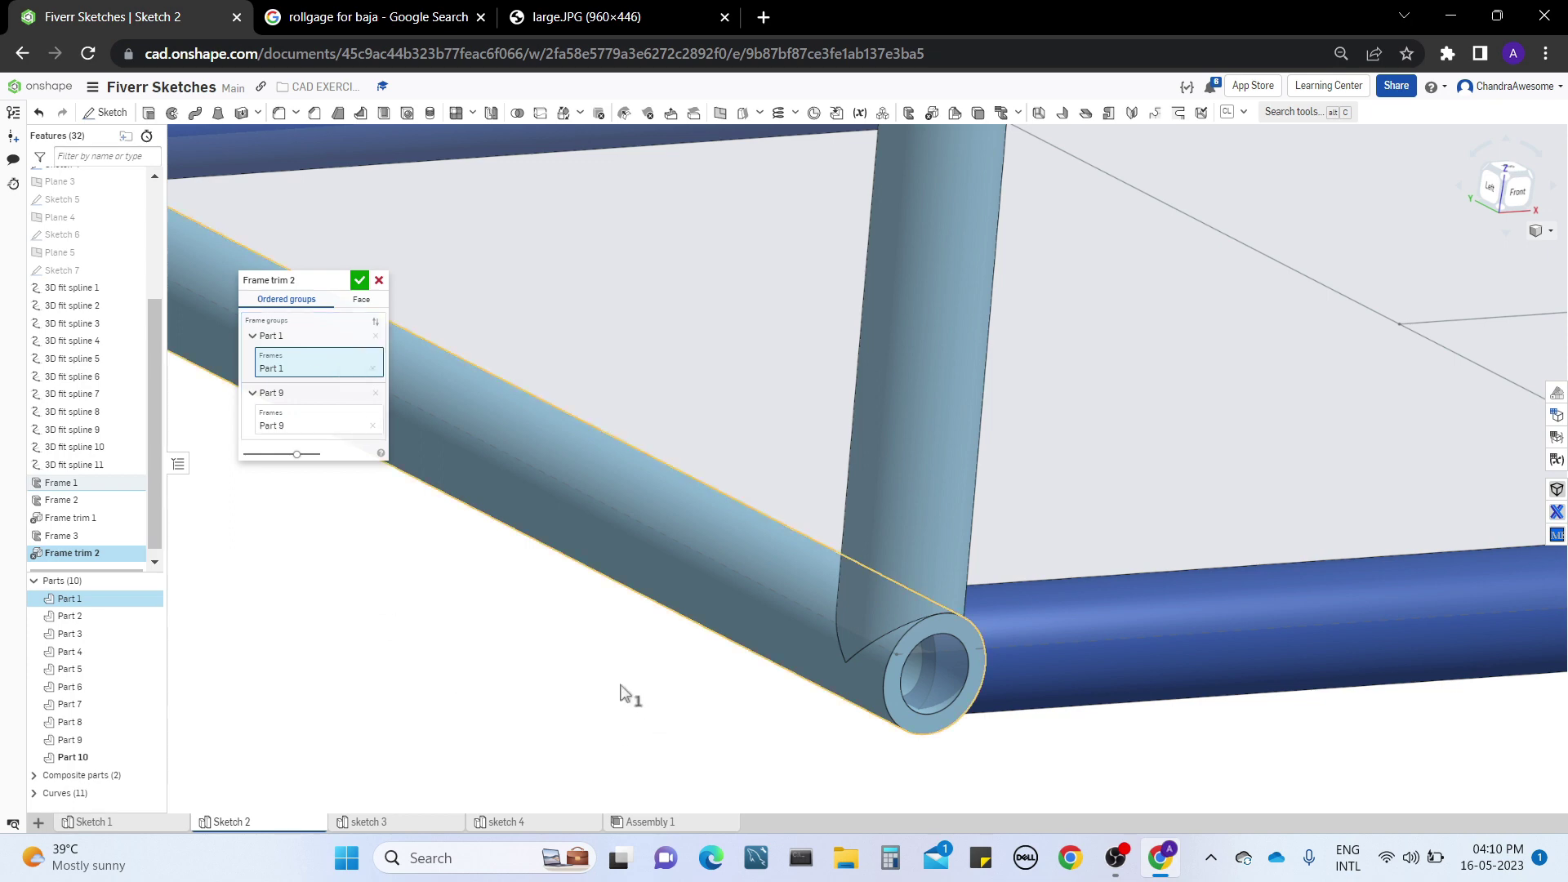
right_click_drag(736, 549, 590, 591)
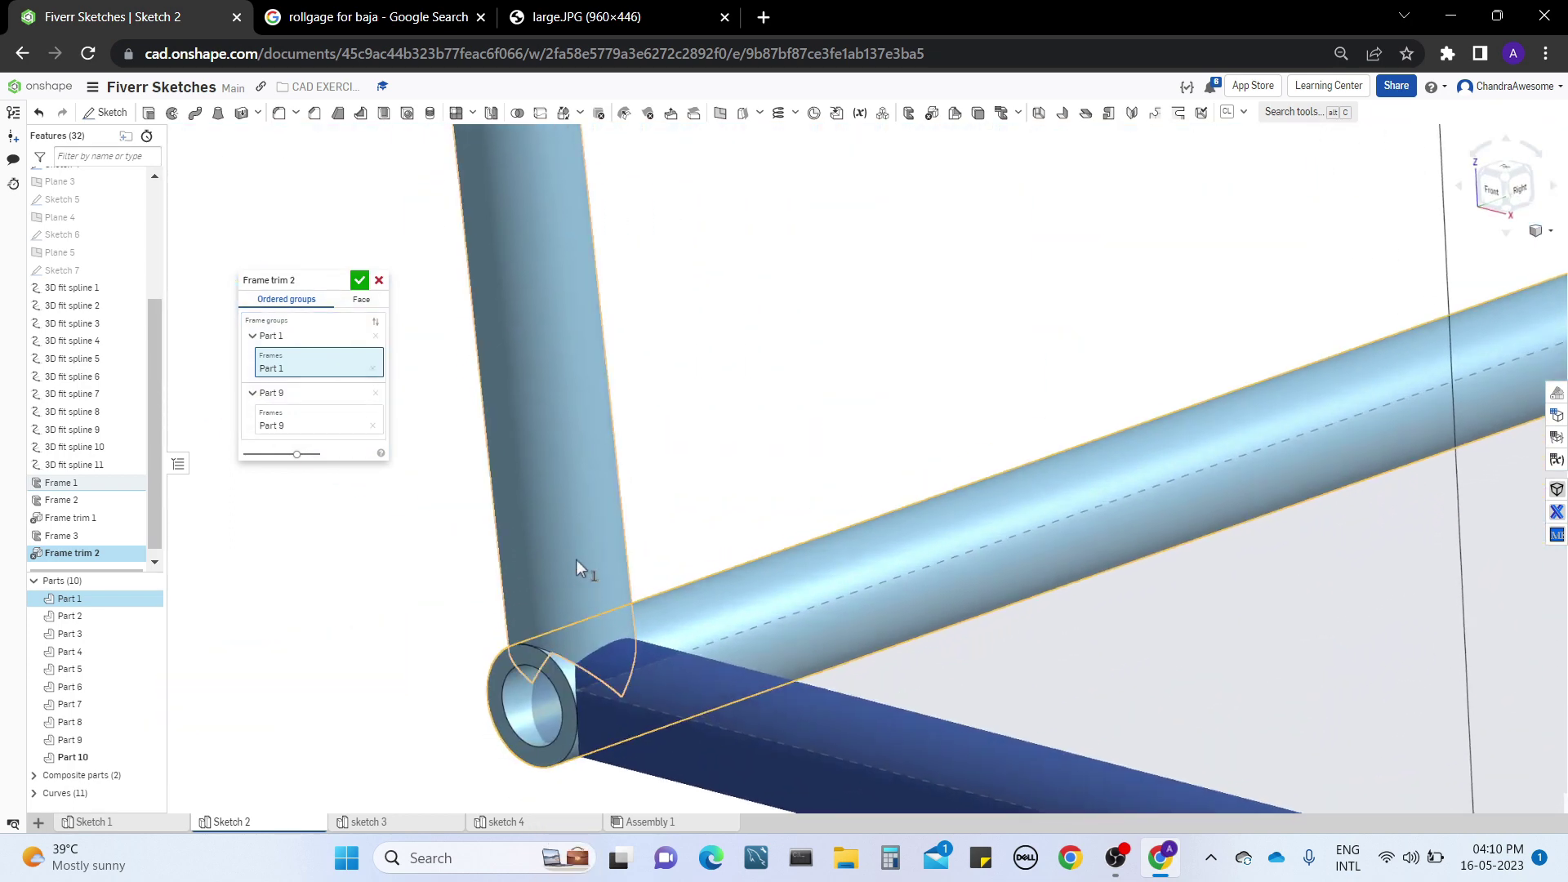
left_click(565, 478)
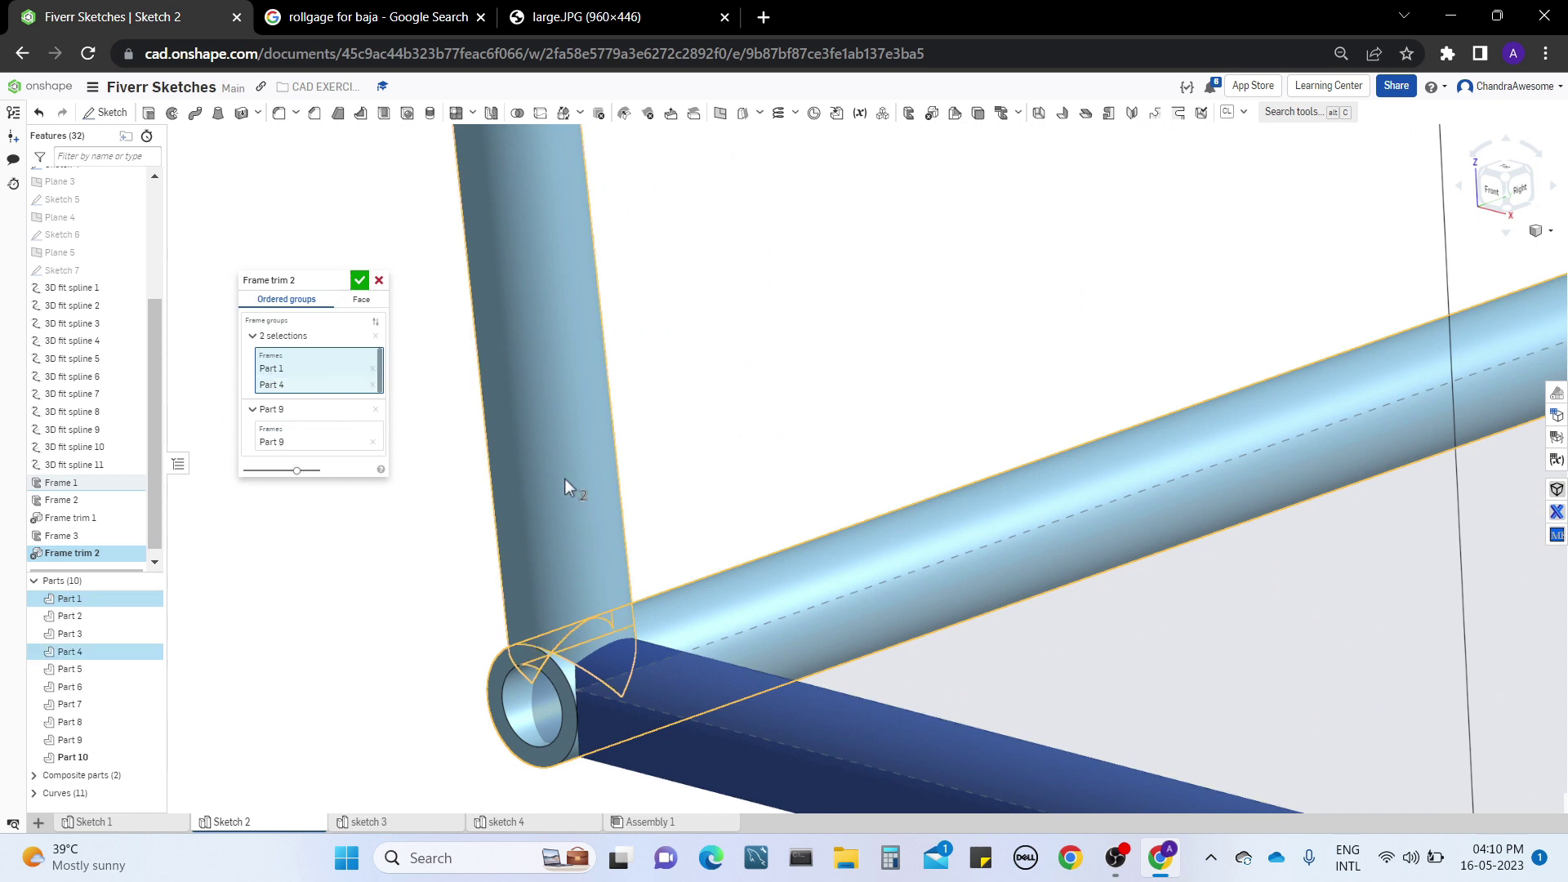
Step: Add the far nose upright tube to the first trim group at the opposite lower corner of the nose frame
right_click_drag(565, 479, 709, 539)
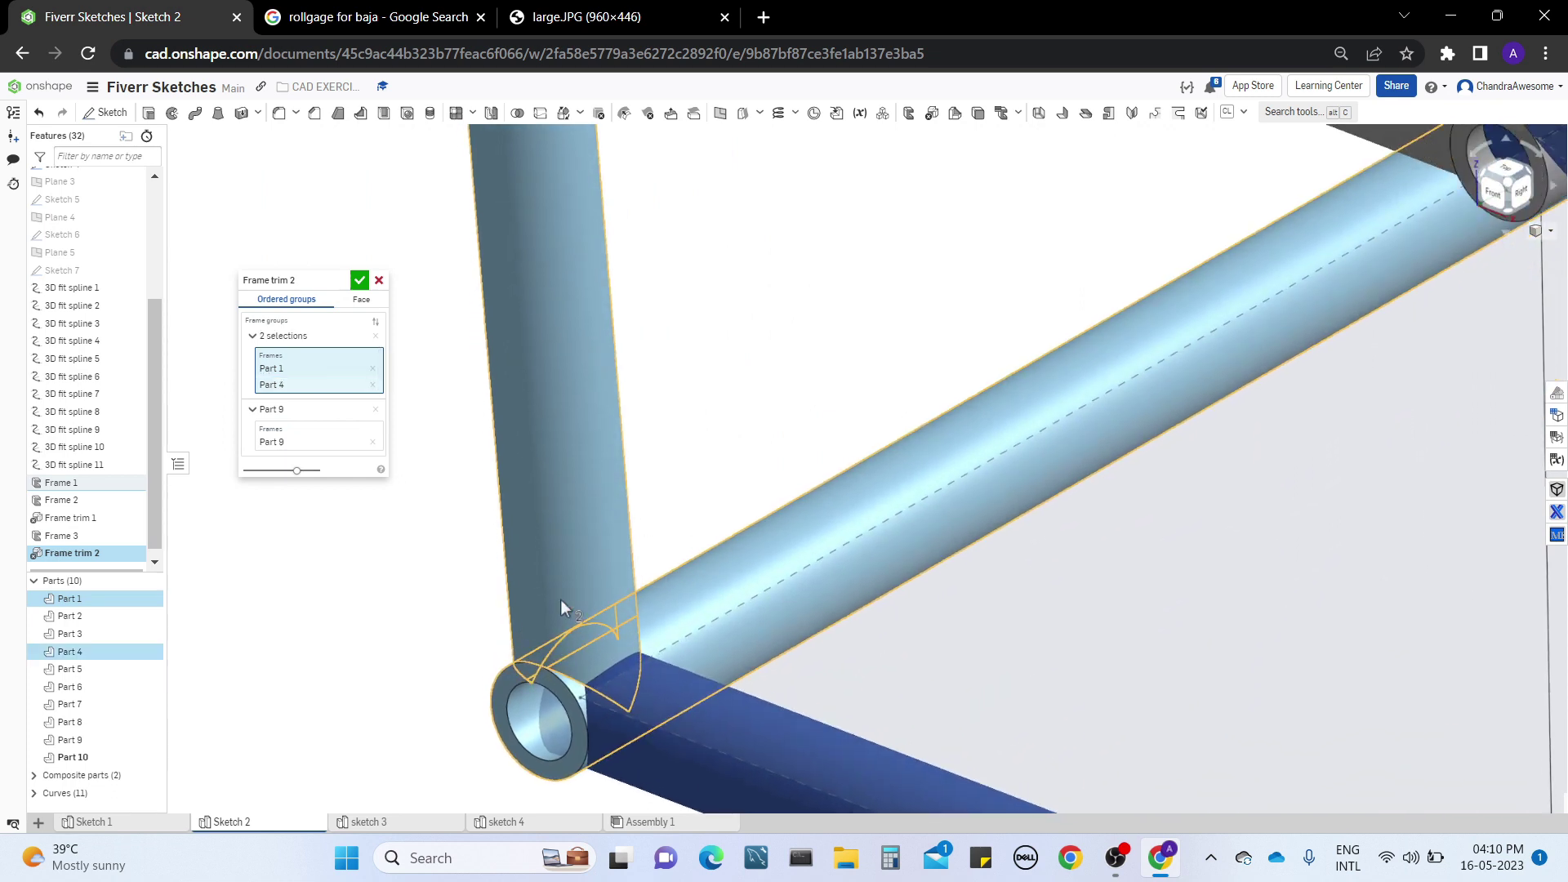
right_click_drag(561, 600, 562, 530)
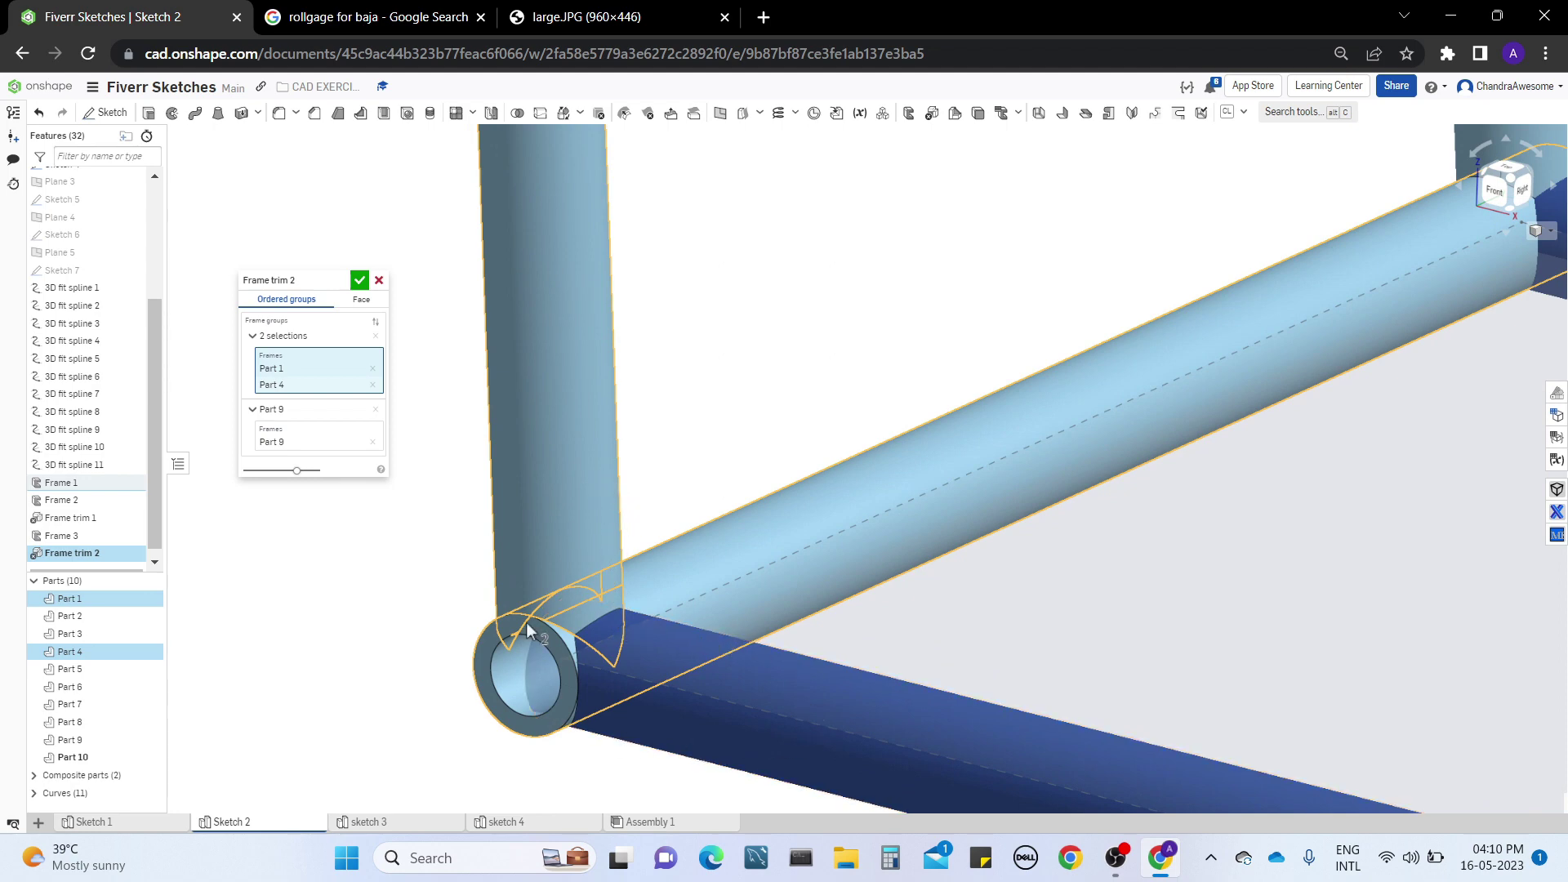
right_click_drag(527, 629, 568, 571)
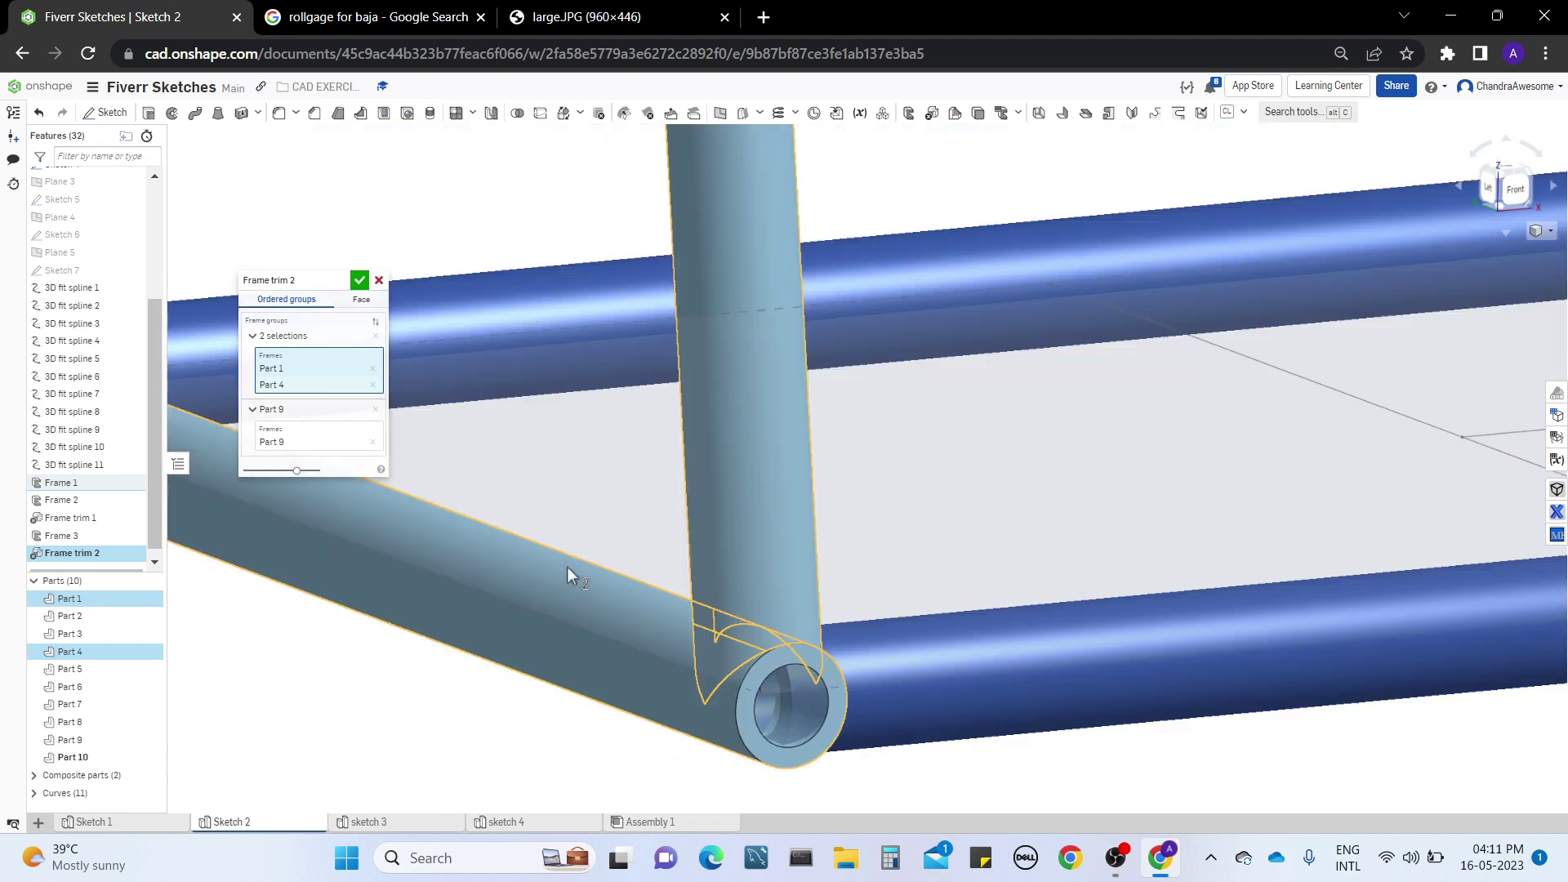
scroll(567, 567, "down", 3)
right_click_drag(548, 480, 520, 502)
middle_click_drag(519, 502, 739, 654)
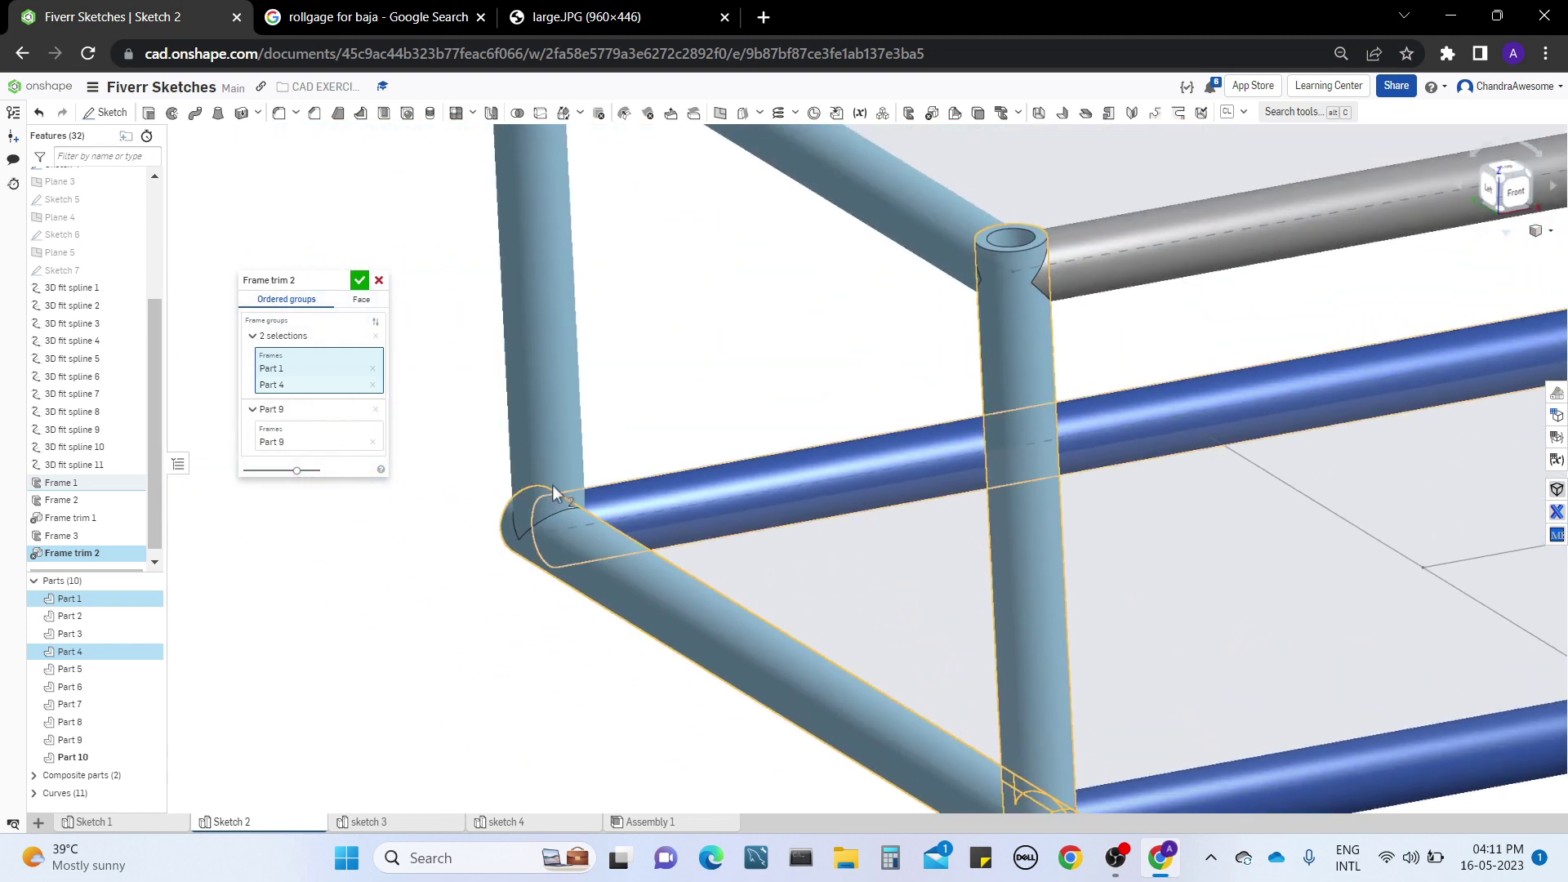
right_click_drag(553, 491, 851, 518)
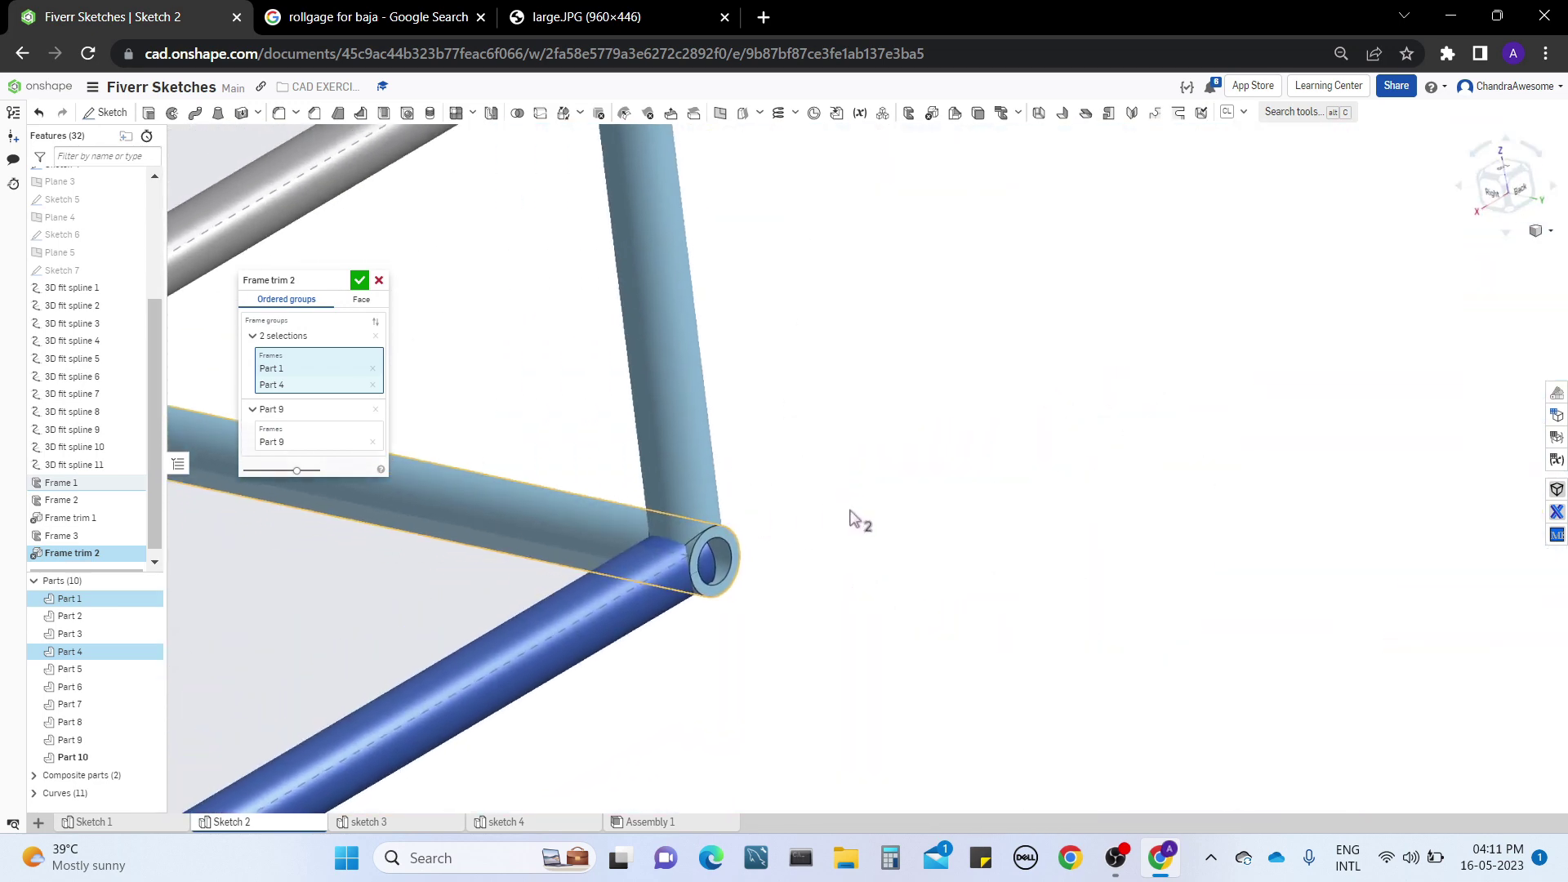
scroll(828, 513, "up", 4)
middle_click_drag(823, 499, 963, 504)
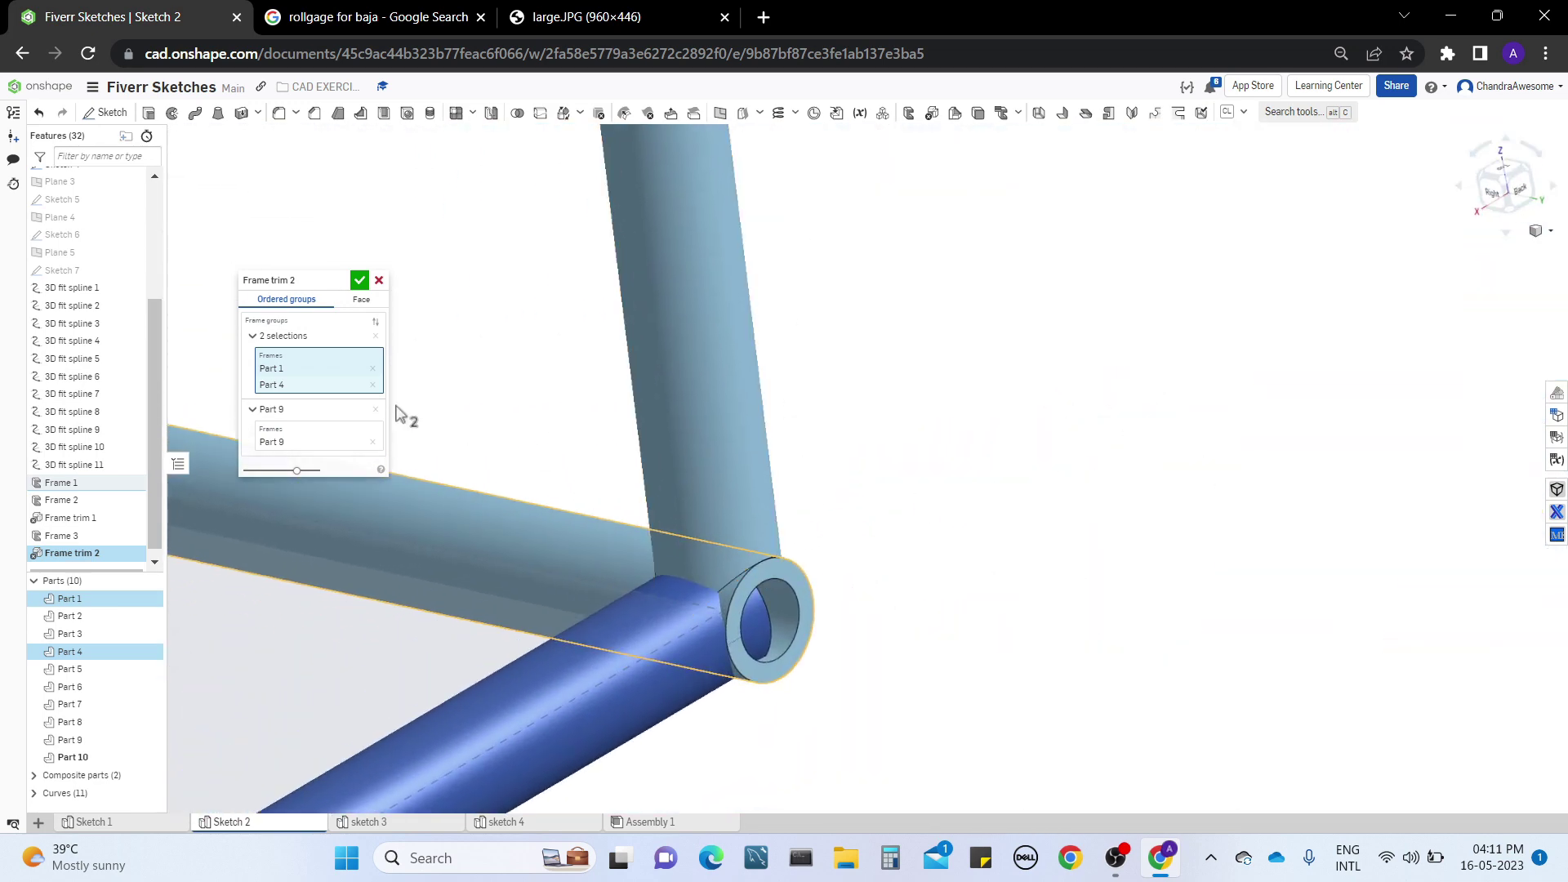
left_click(681, 449)
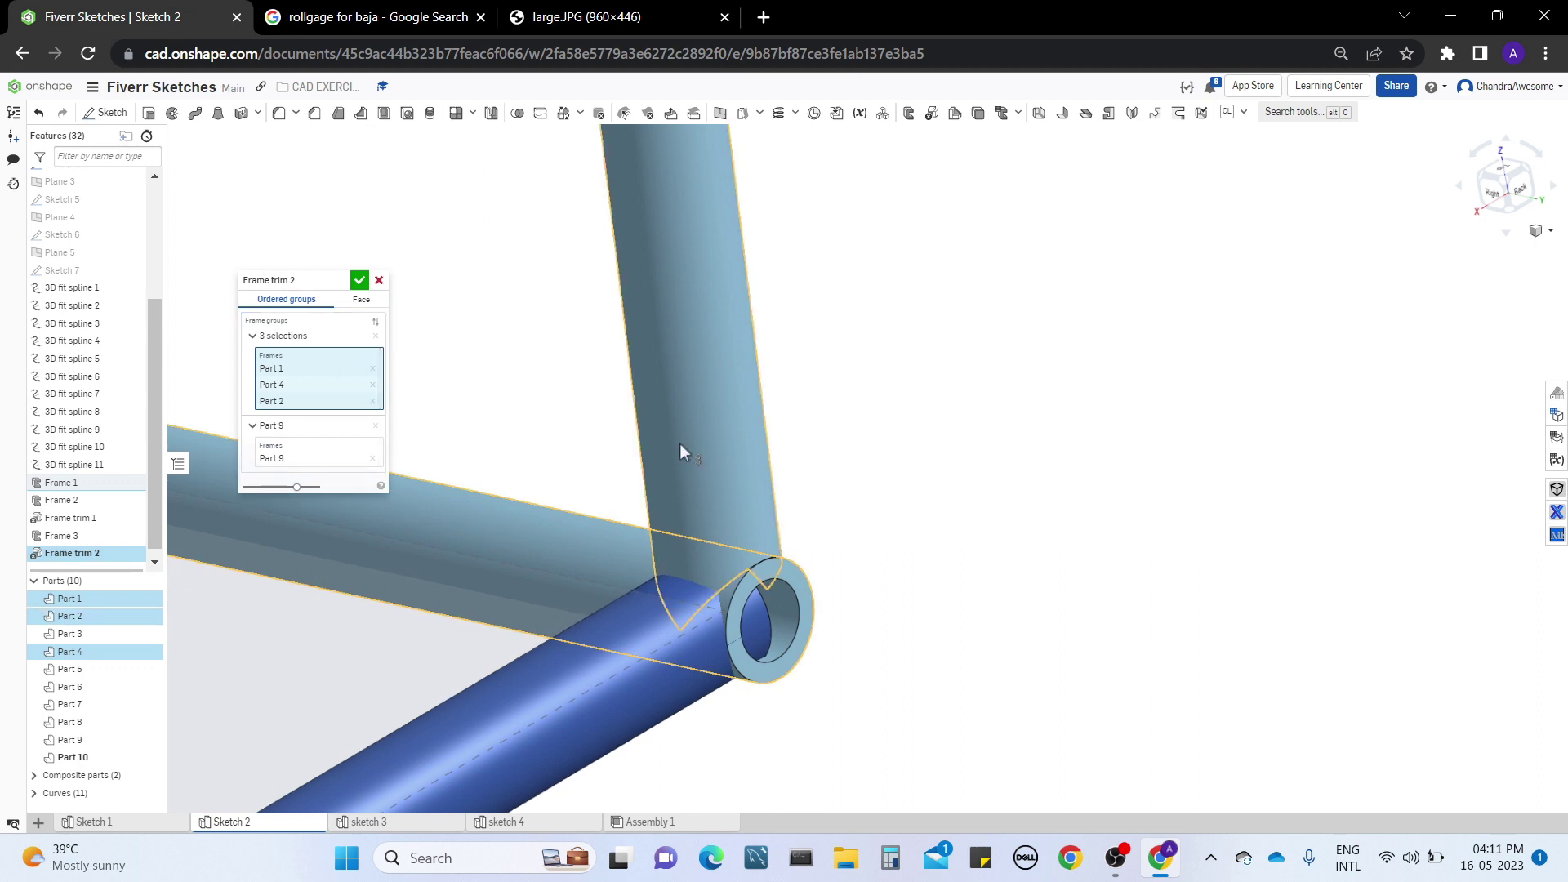
Step: Add the far bottom side tube to the second trim group, check its joint and accept Frame trim 2
left_click(285, 460)
middle_click_drag(456, 714, 532, 620)
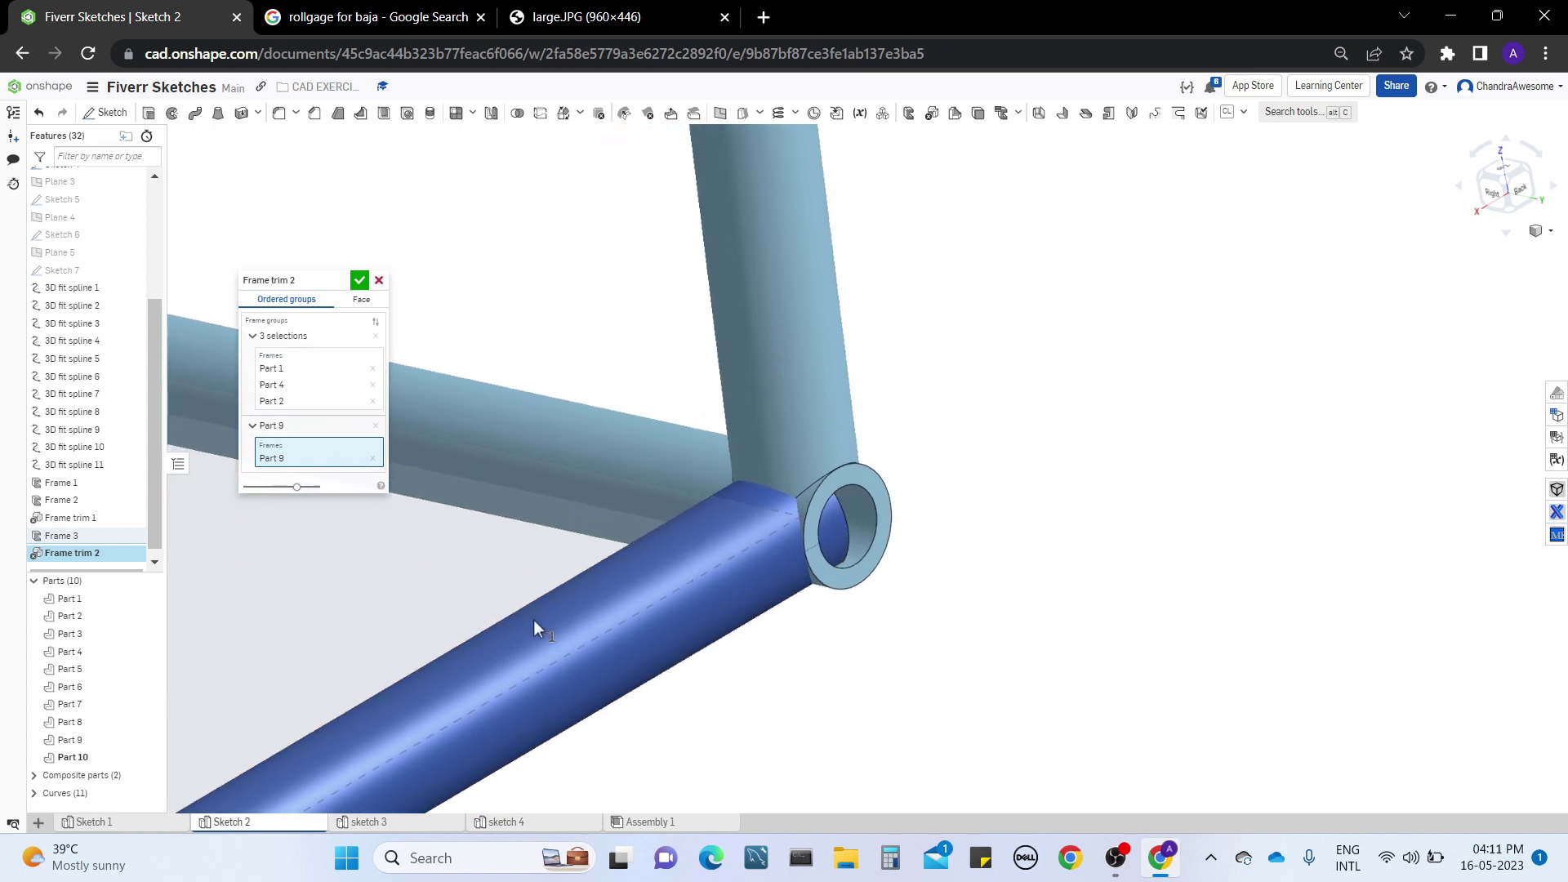
left_click(710, 600)
right_click_drag(710, 600, 776, 542)
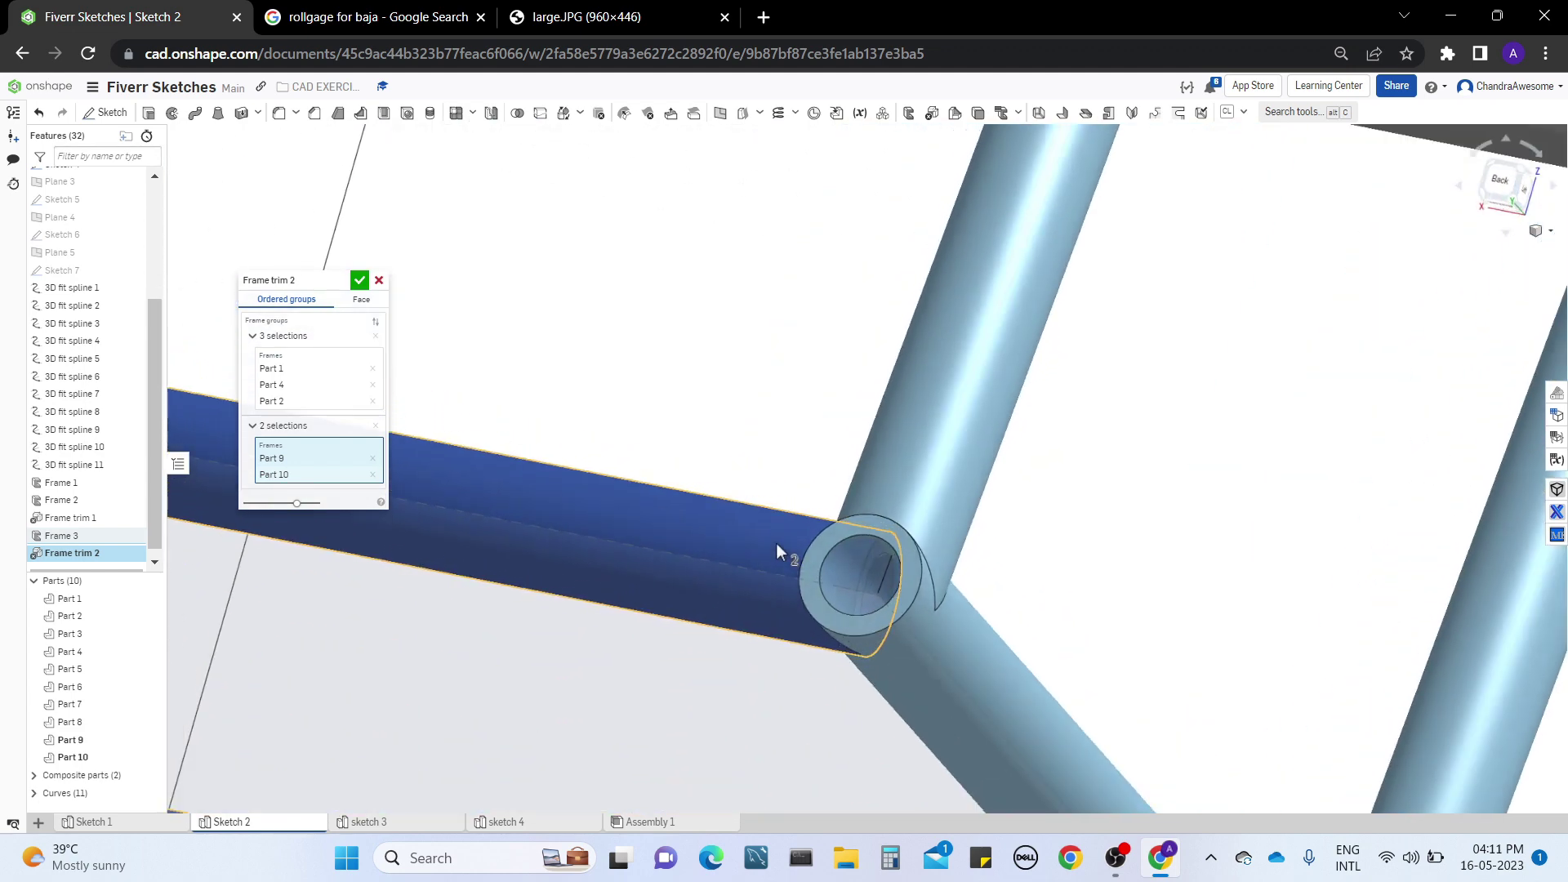
left_click(359, 281)
Step: Hide the bottom front cross tube to inspect the coped ends of the adjoining tubes, and undo the hiding
right_click_drag(1006, 552, 964, 472)
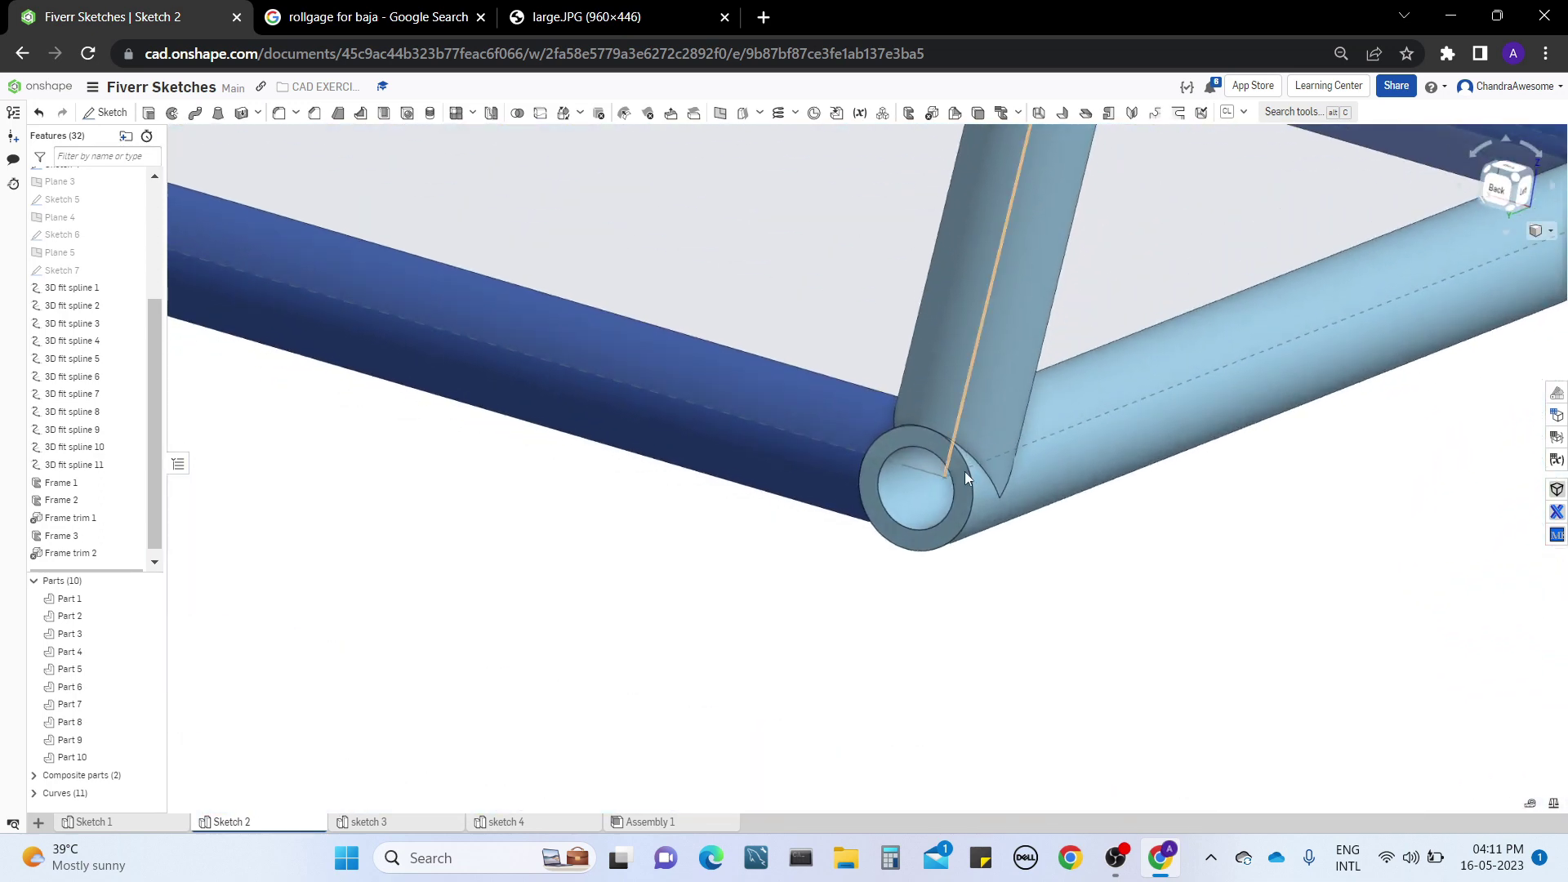
right_click(1052, 451)
left_click(1106, 145)
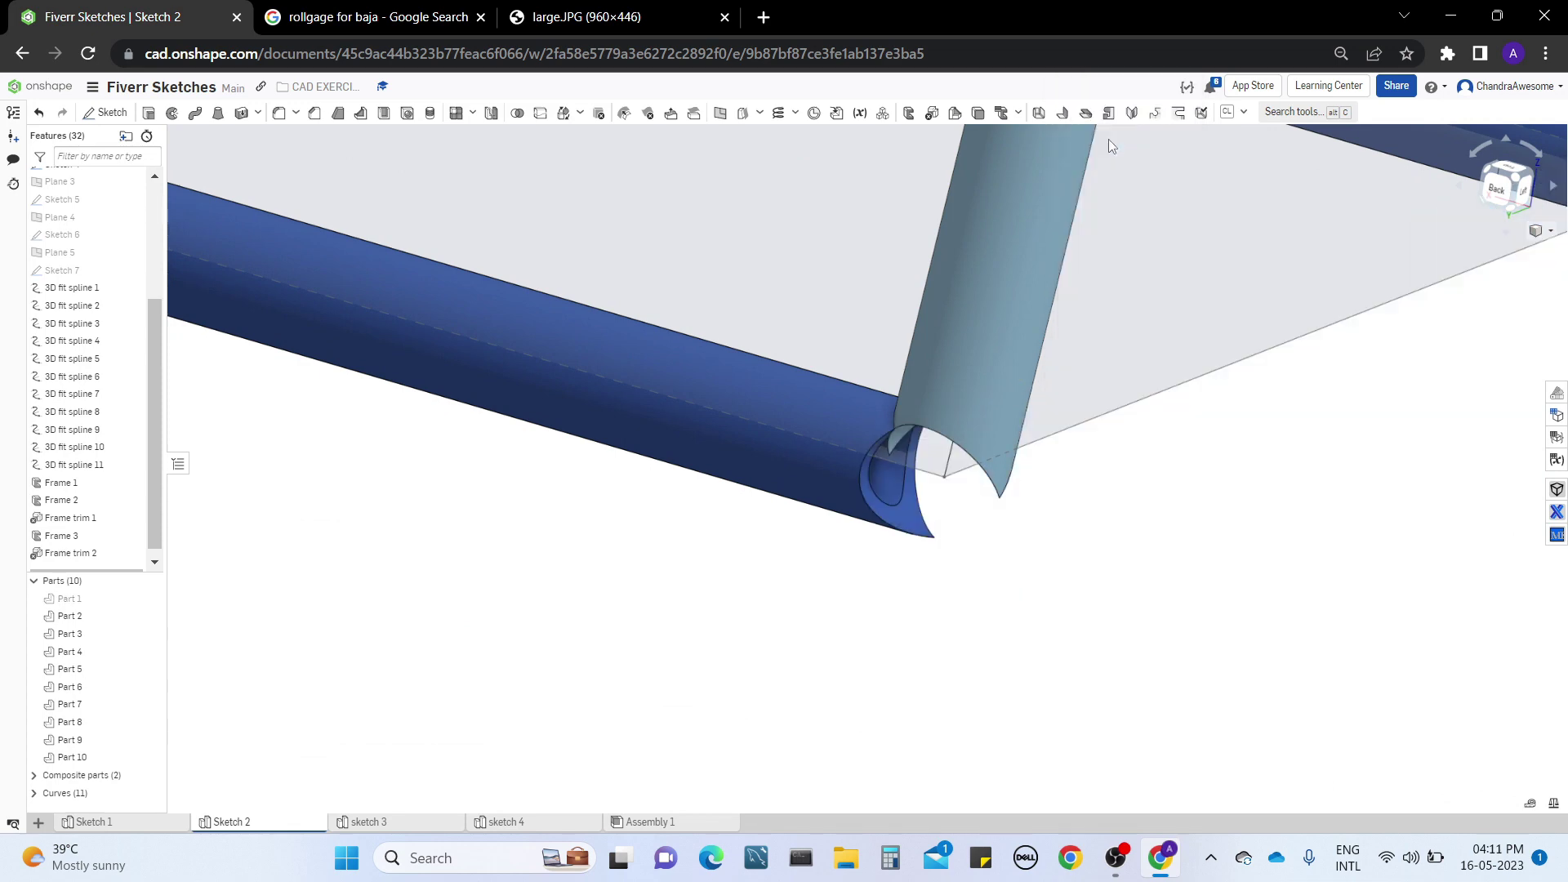
right_click_drag(898, 457, 1011, 533)
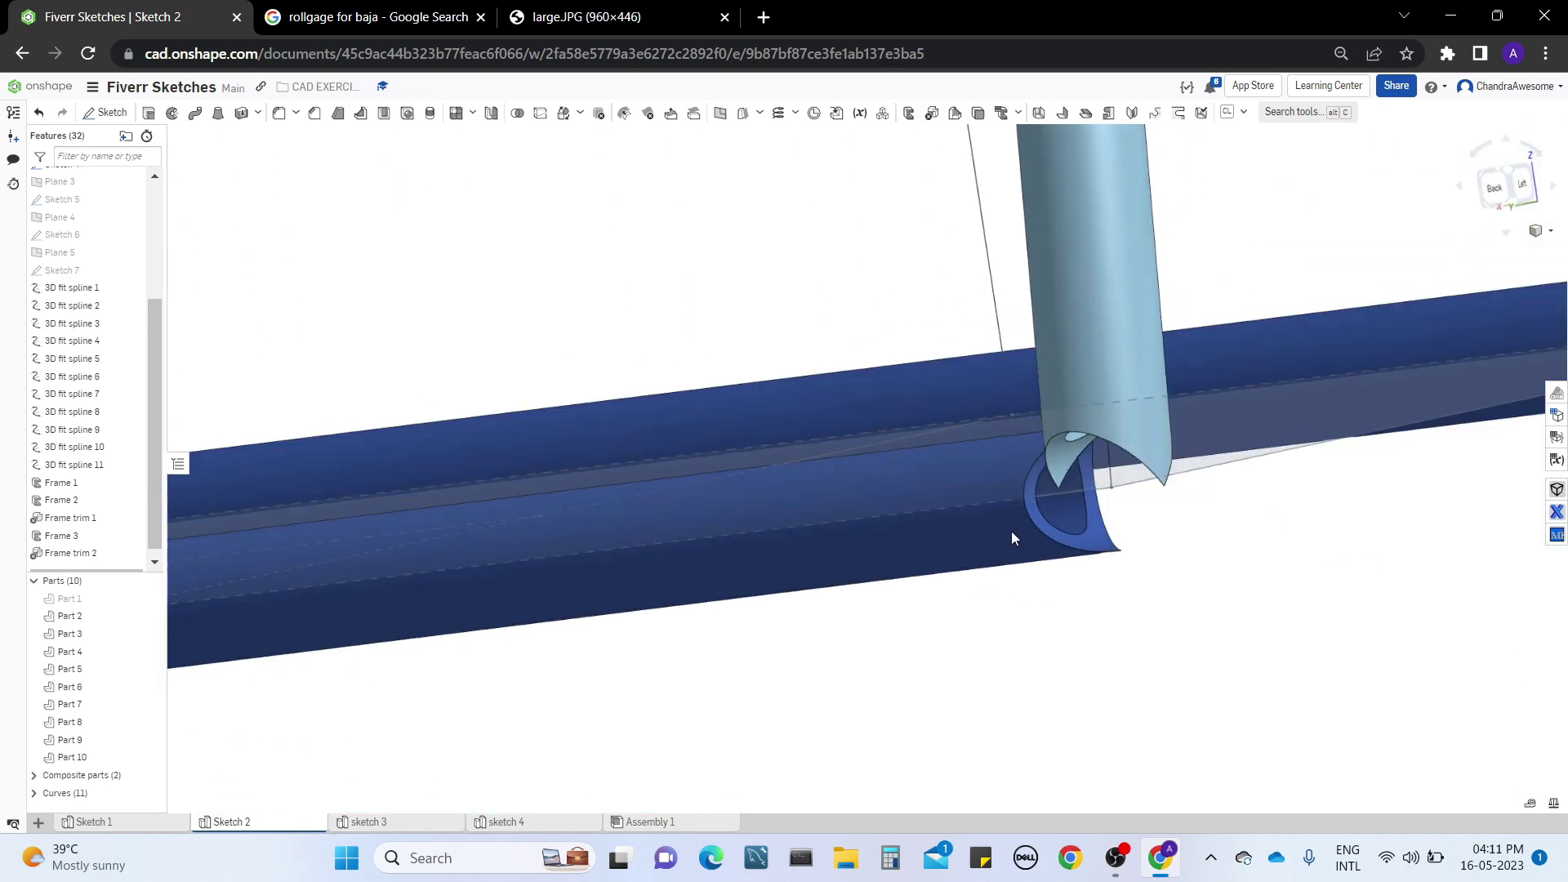
left_click(39, 112)
Step: Start a frame trim with the upper nose frame's rear cross tube as the first group and the near diagonal tube as the second
right_click_drag(682, 493, 806, 619)
scroll(806, 619, "down", 6)
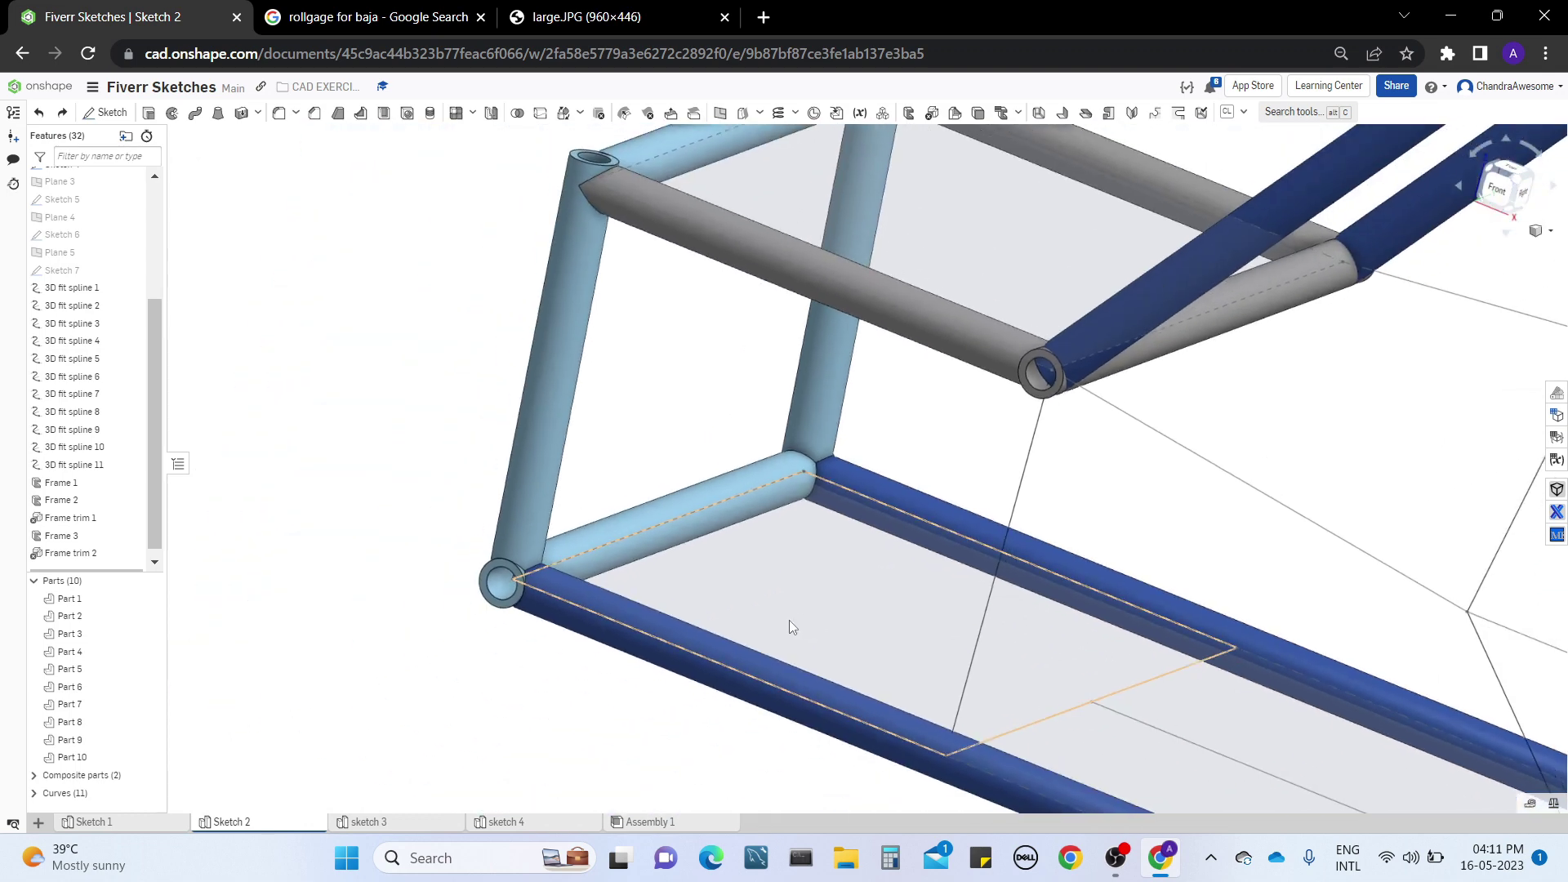
right_click_drag(990, 542, 988, 601)
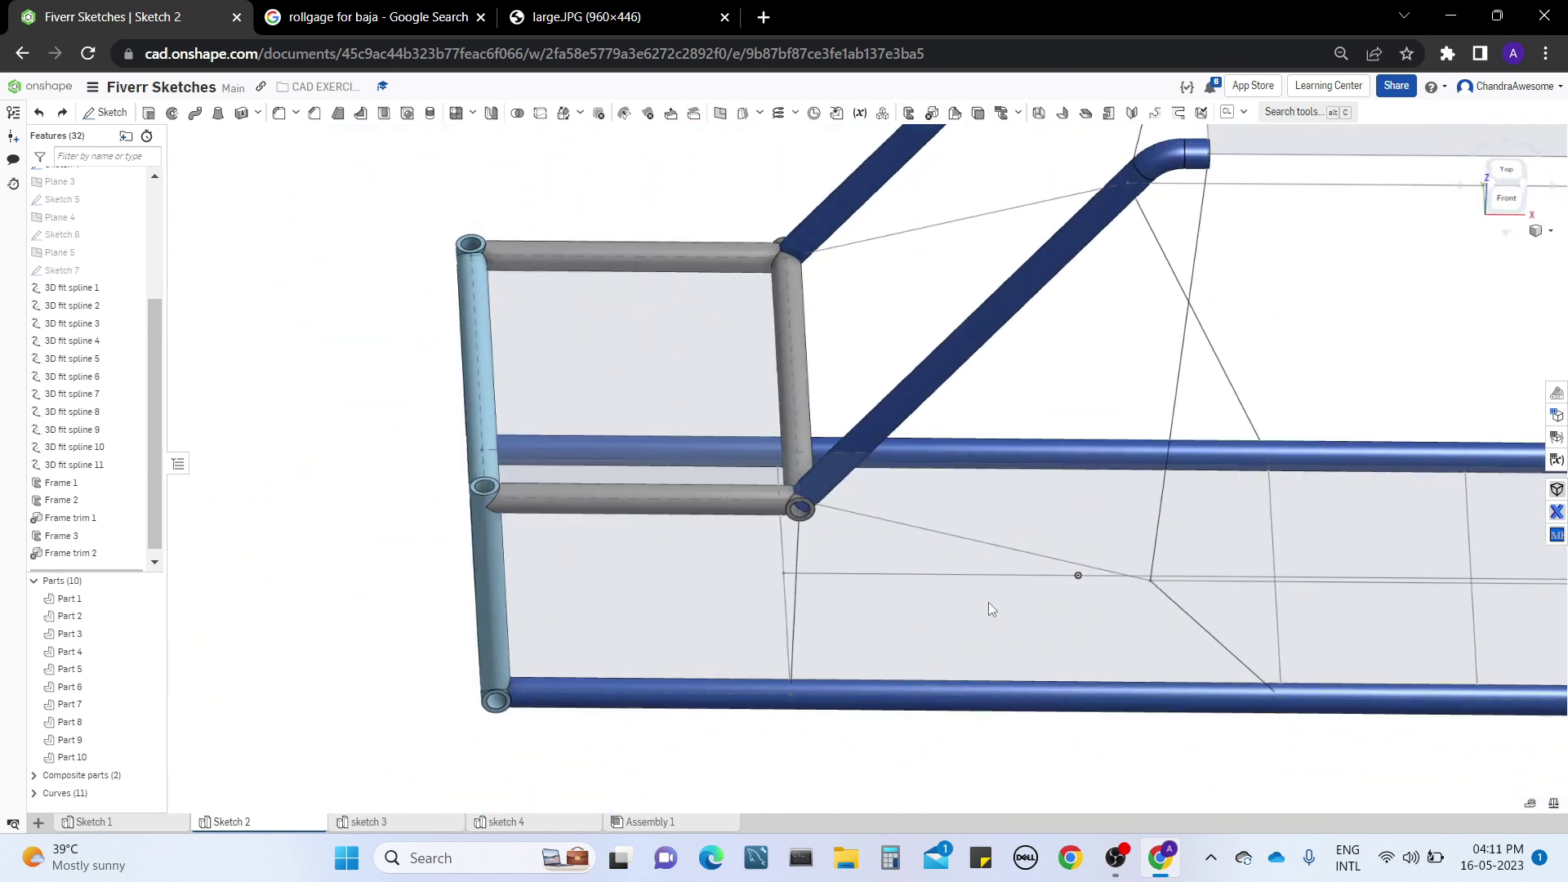
scroll(820, 506, "up", 2)
scroll(820, 496, "up", 6)
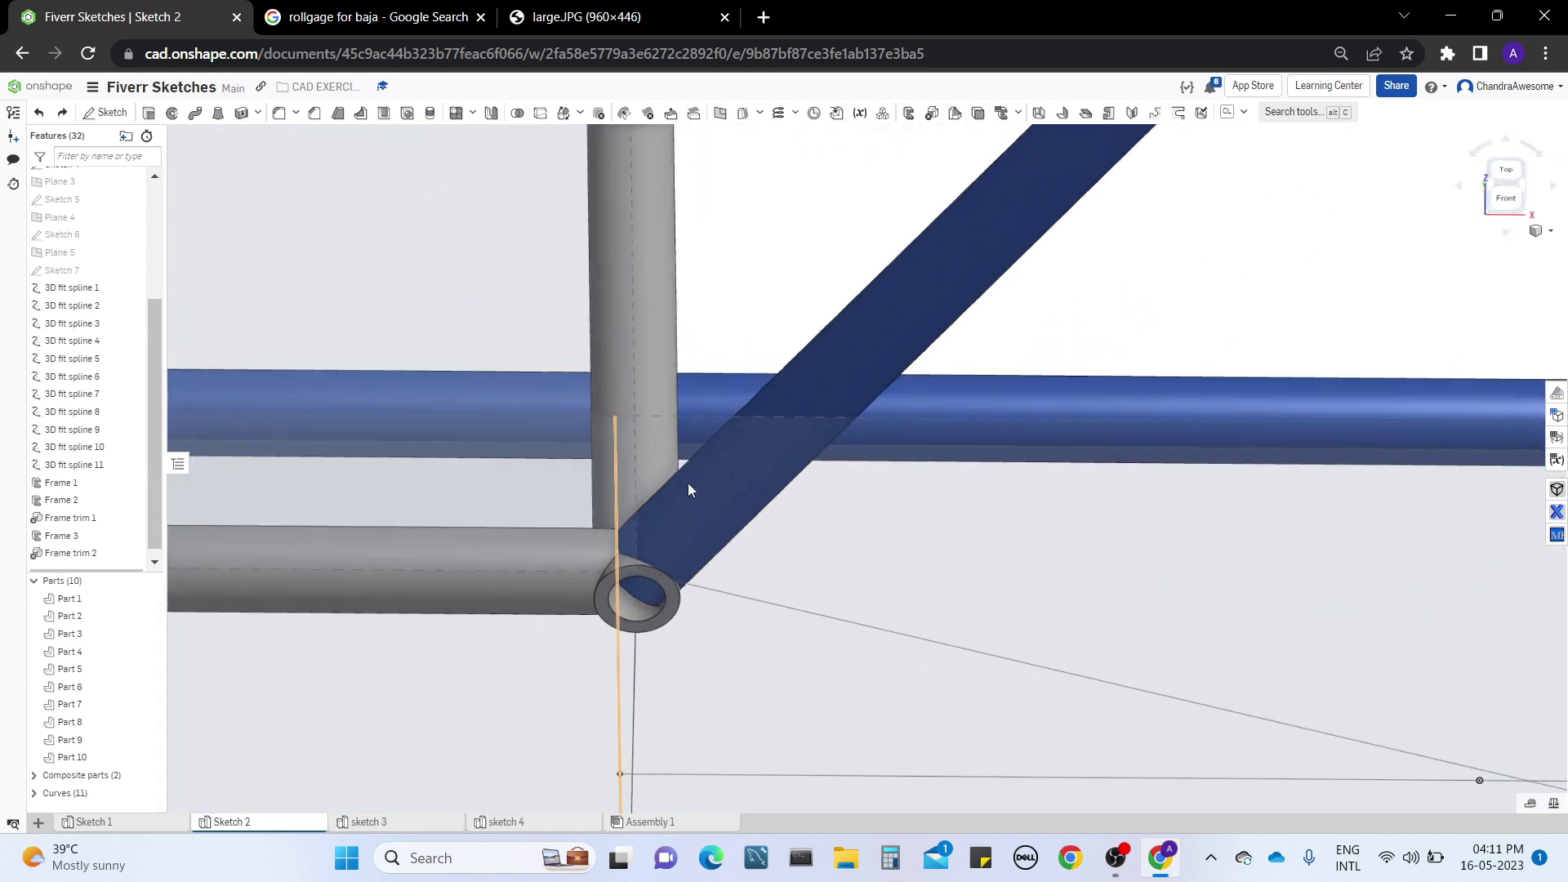
right_click_drag(778, 529, 878, 288)
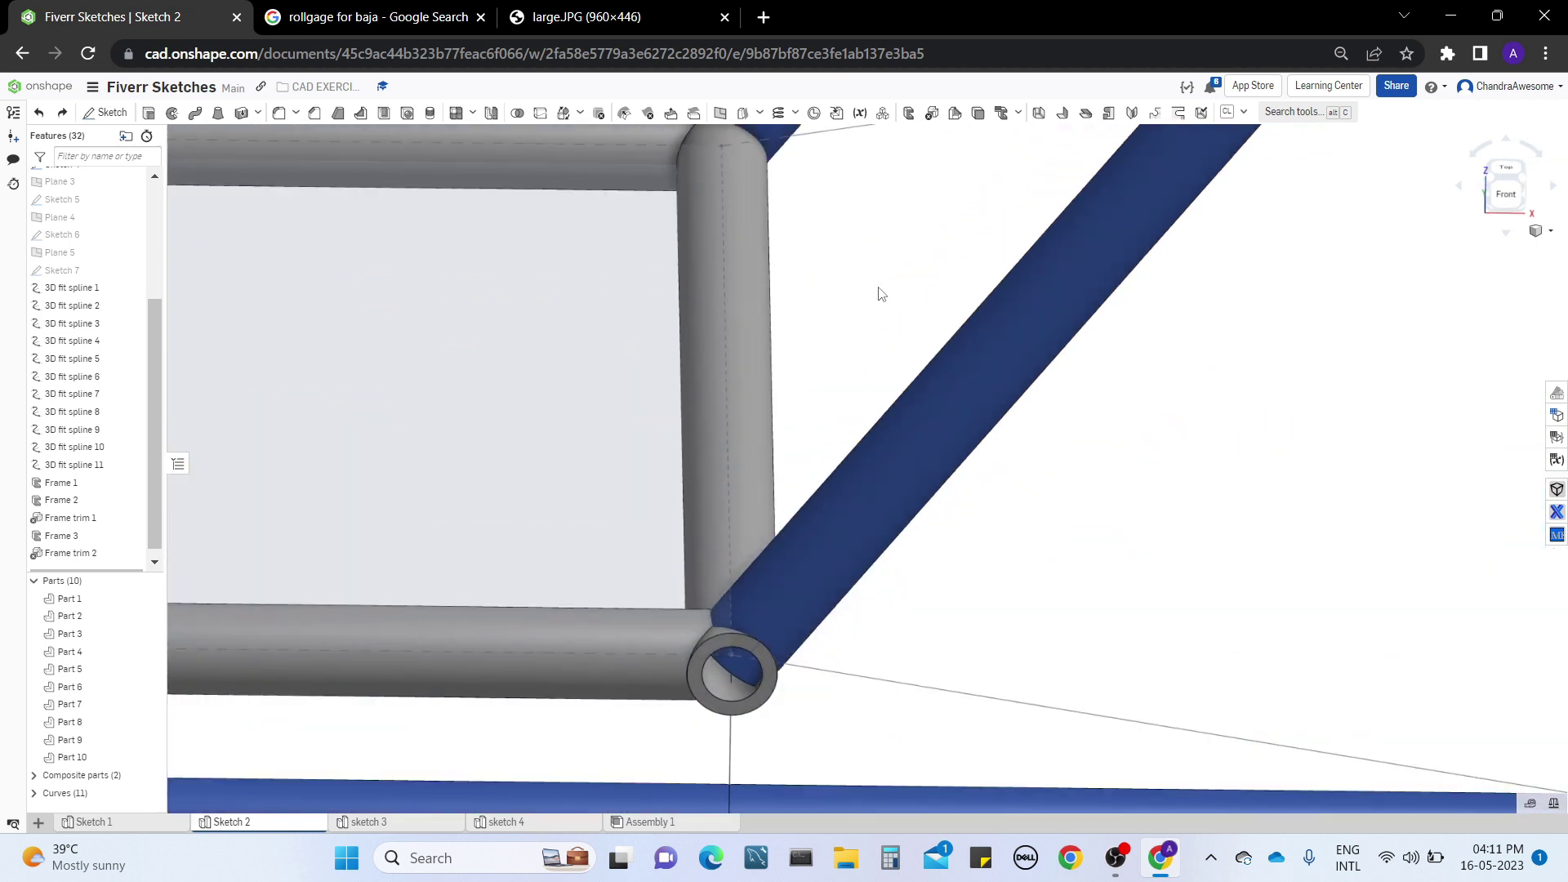
left_click(933, 120)
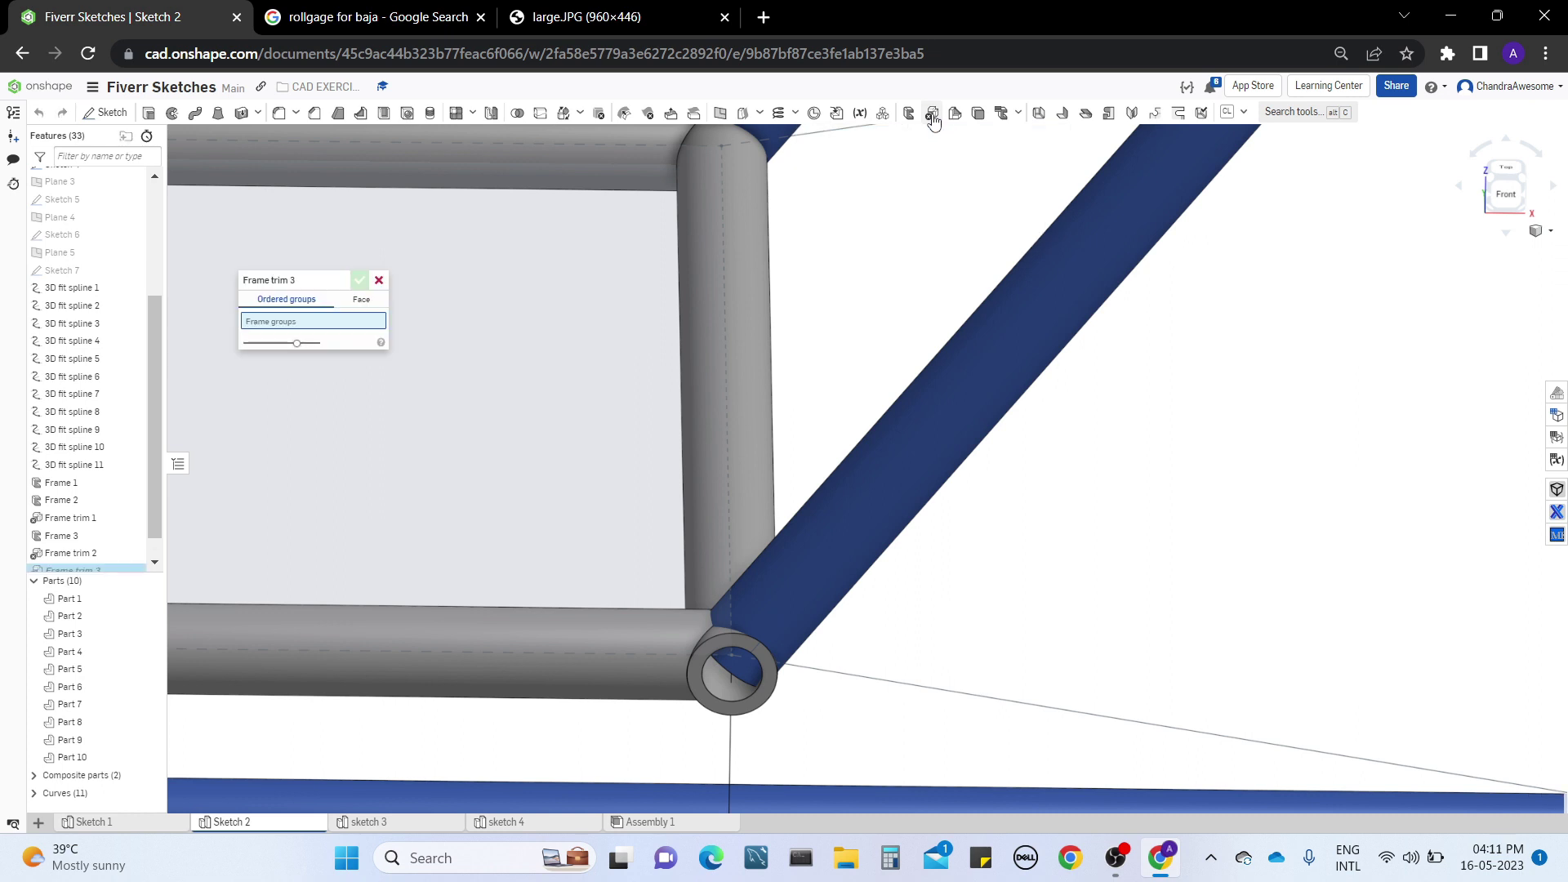
right_click_drag(879, 318, 887, 309)
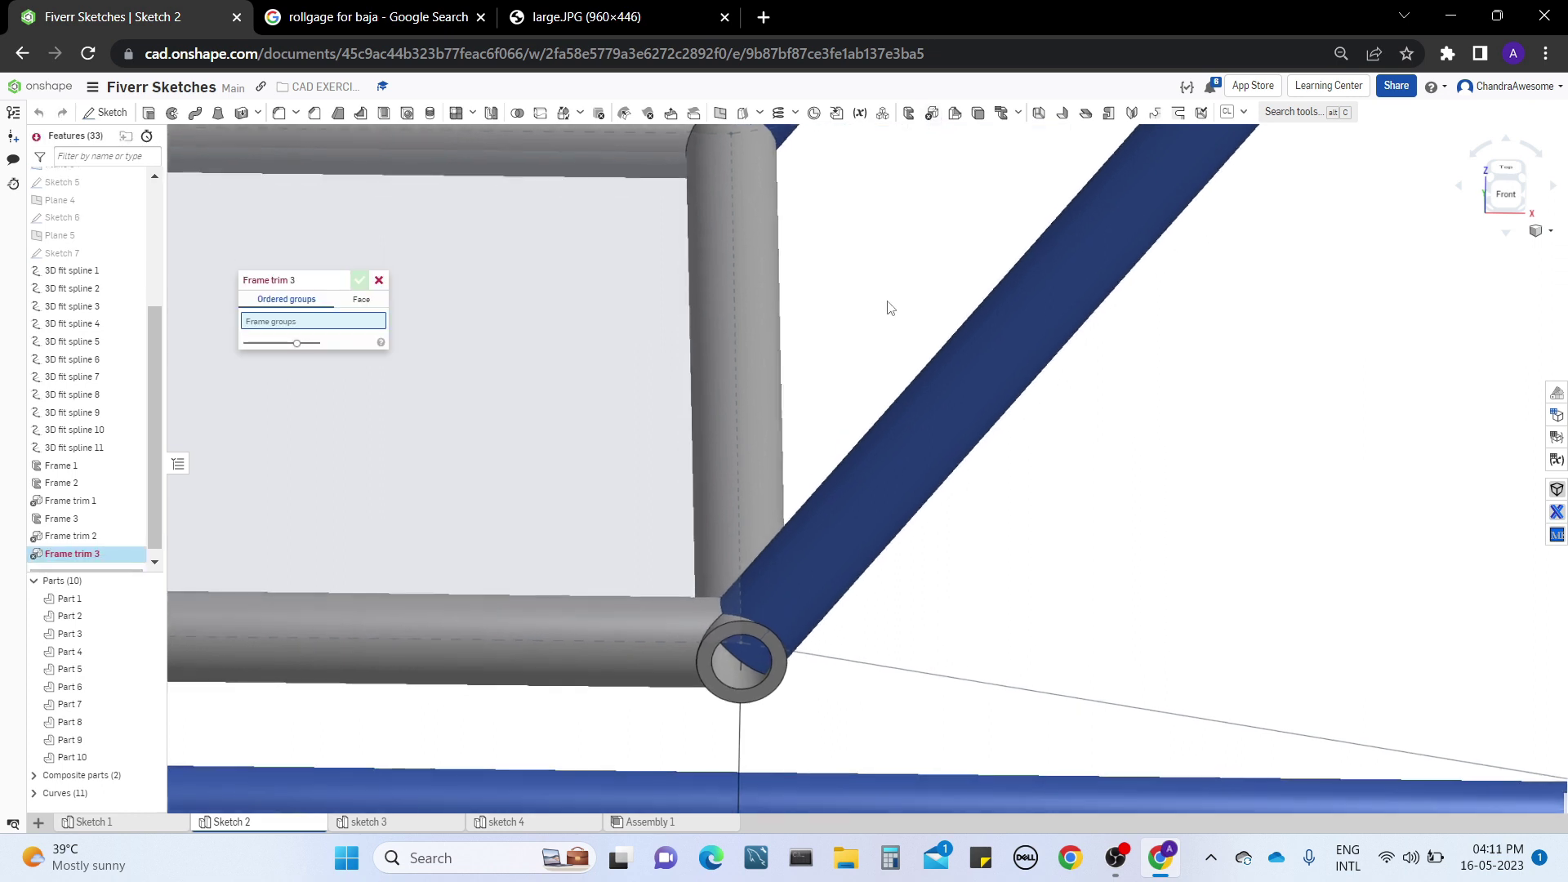
left_click(765, 442)
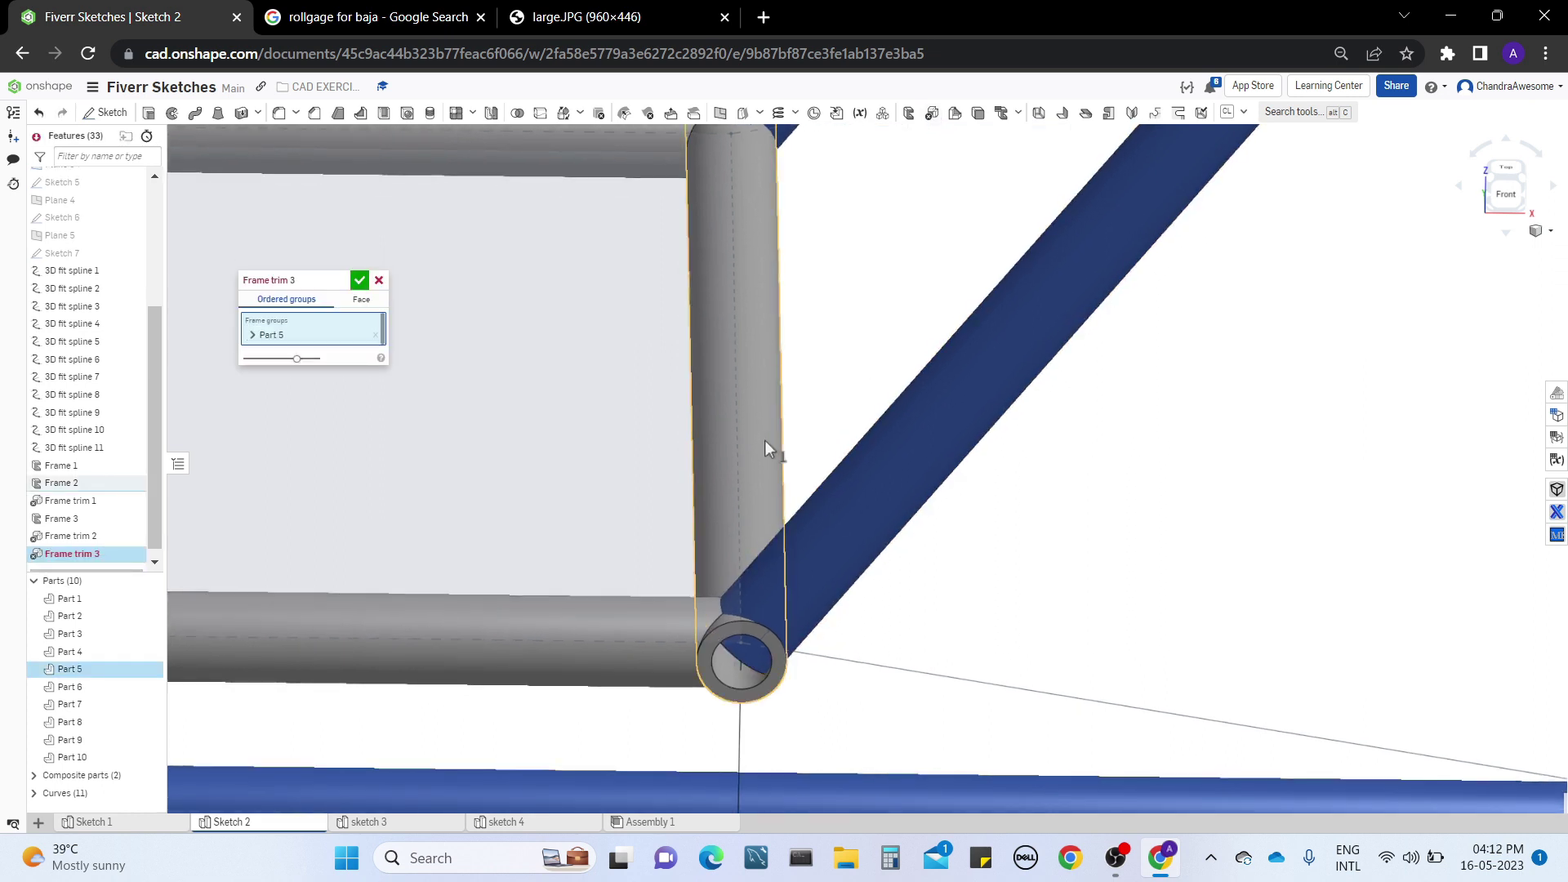
left_click(884, 471)
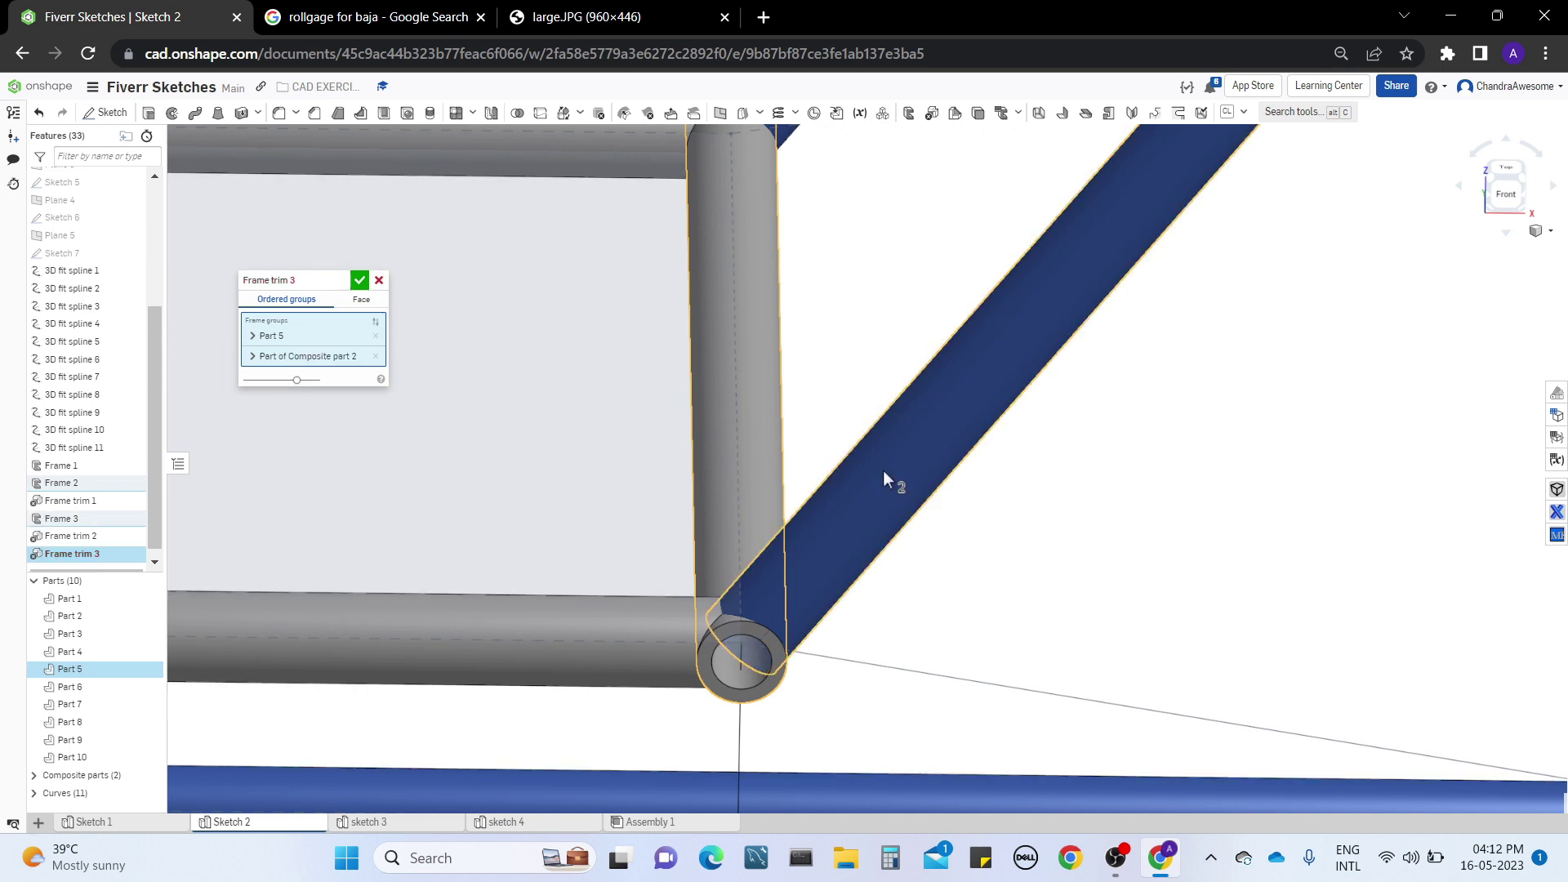
right_click_drag(840, 541, 849, 576)
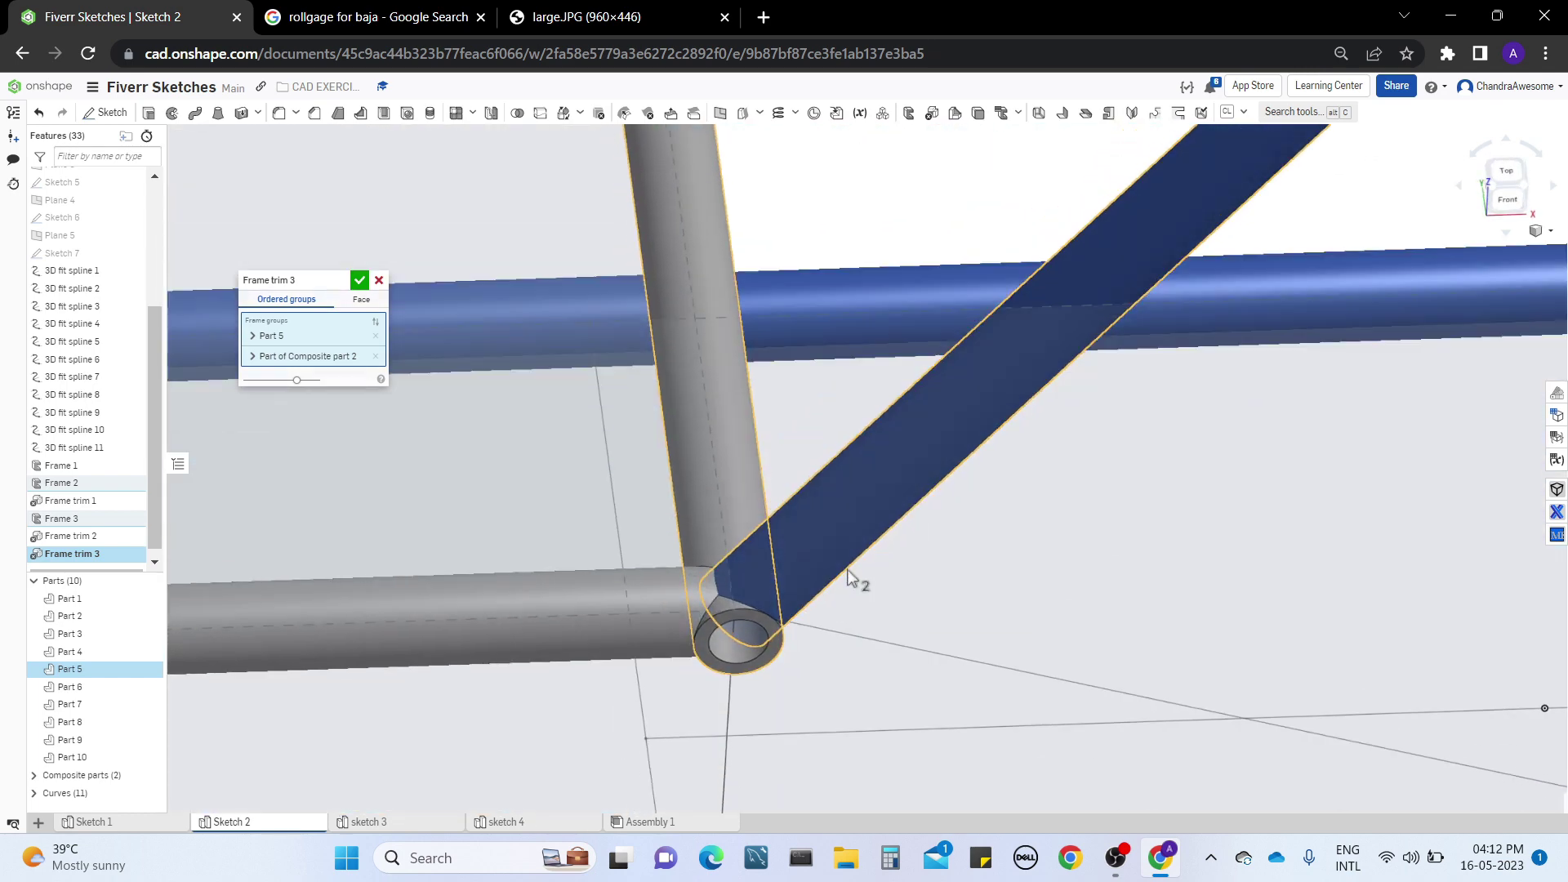
Step: Expand both trim groups and add the near upper side tube of the nose to the first group
left_click(249, 336)
left_click(252, 396)
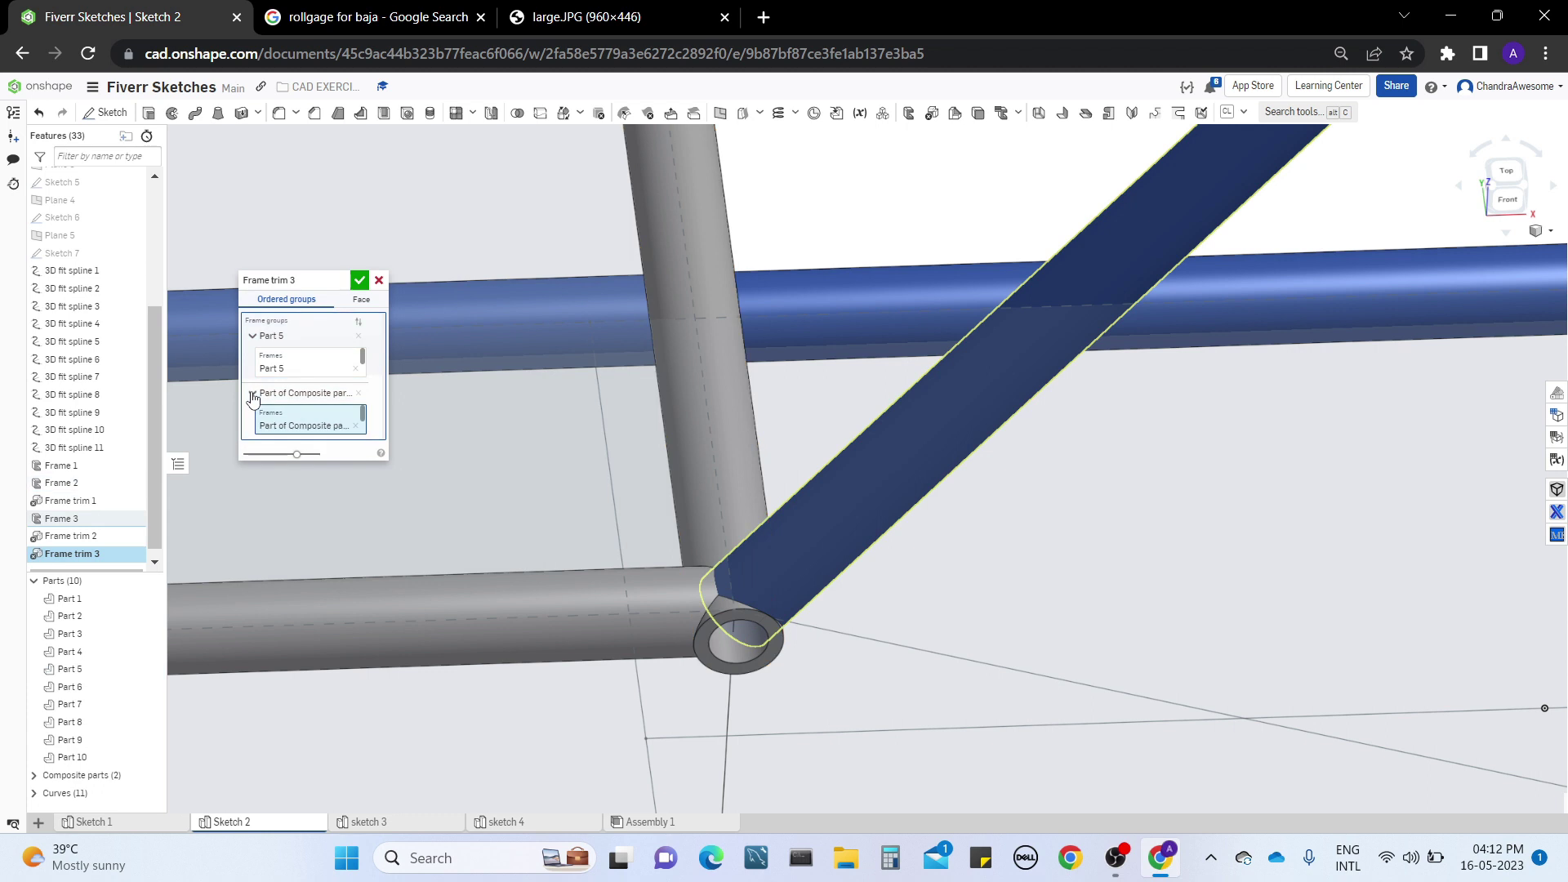
scroll(797, 567, "up", 2)
mouse_move(798, 571)
right_mouse_down()
mouse_move(797, 527)
mouse_move(820, 558)
right_mouse_up()
middle_click_drag(918, 442, 744, 533)
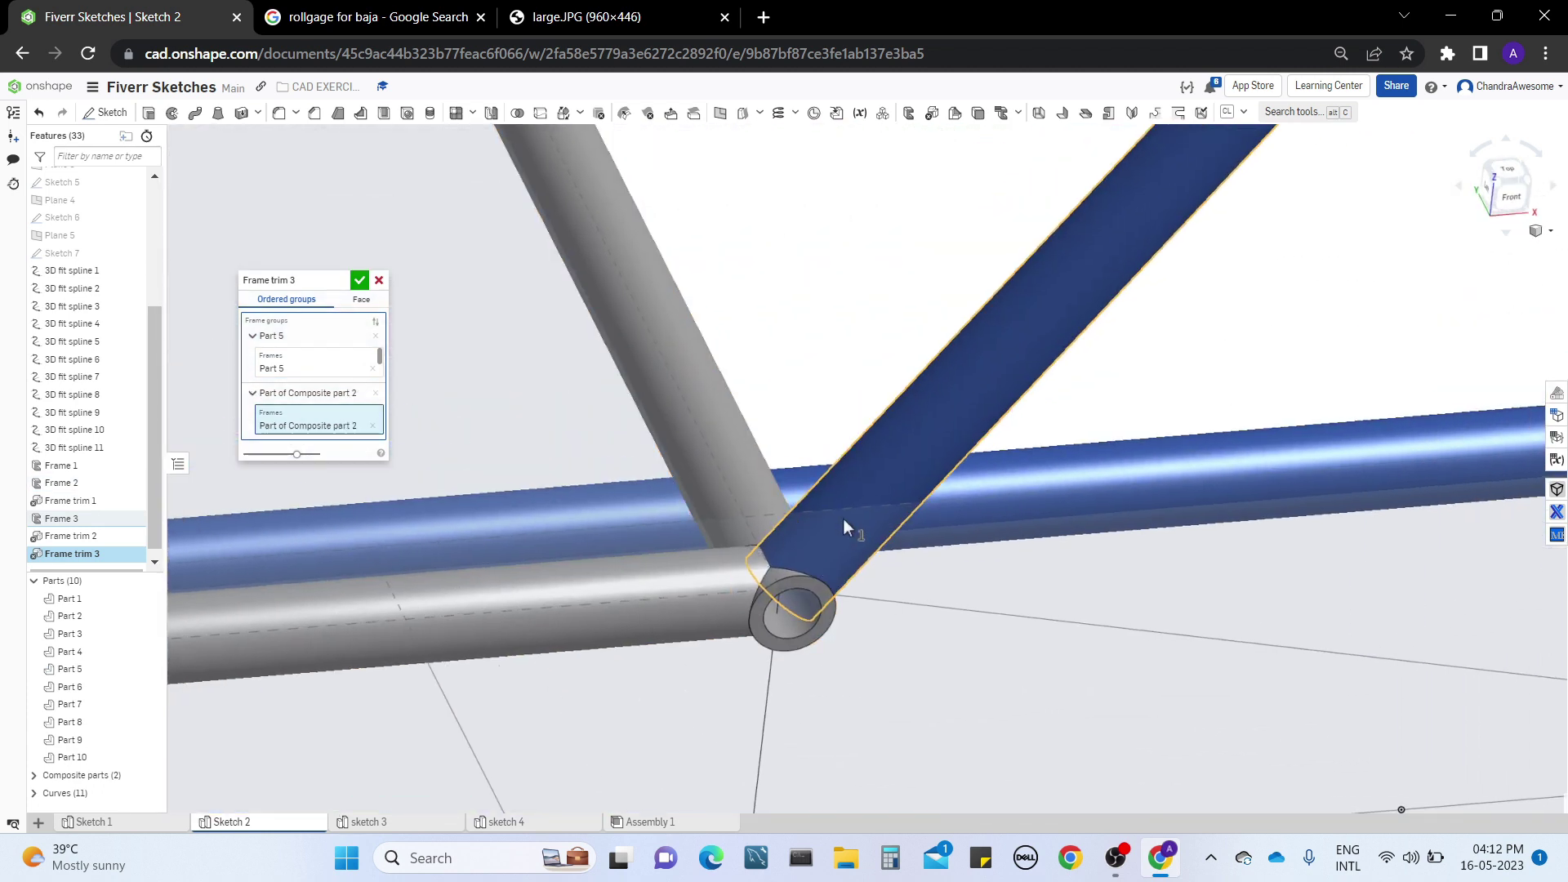
left_click(292, 366)
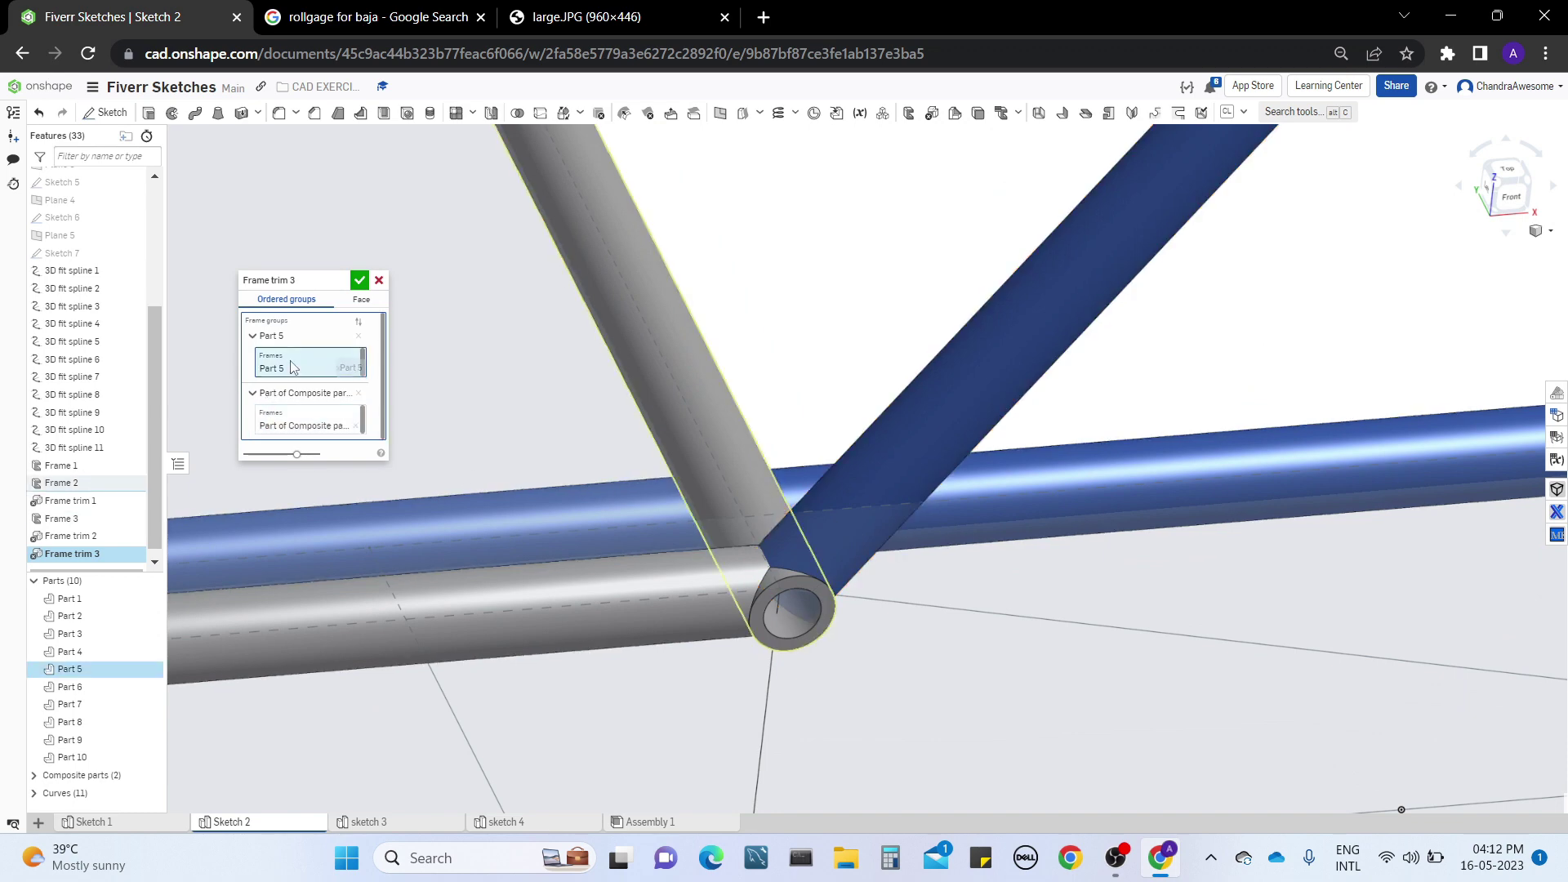
left_click(699, 576)
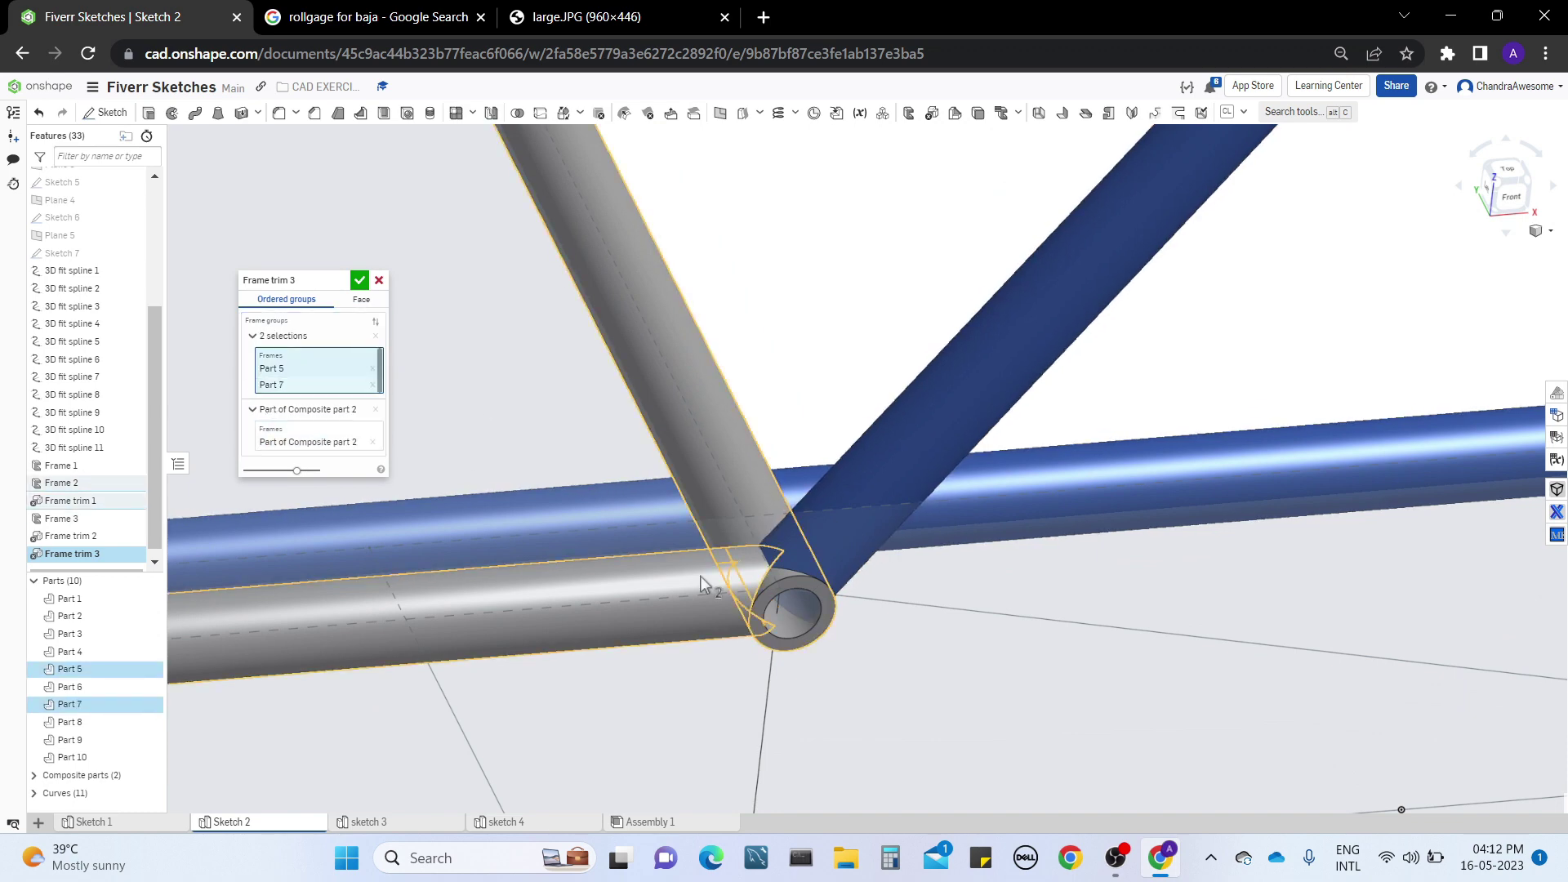
Step: Remove the near diagonal tube from the second trim group and add it back
right_click_drag(700, 576, 741, 527)
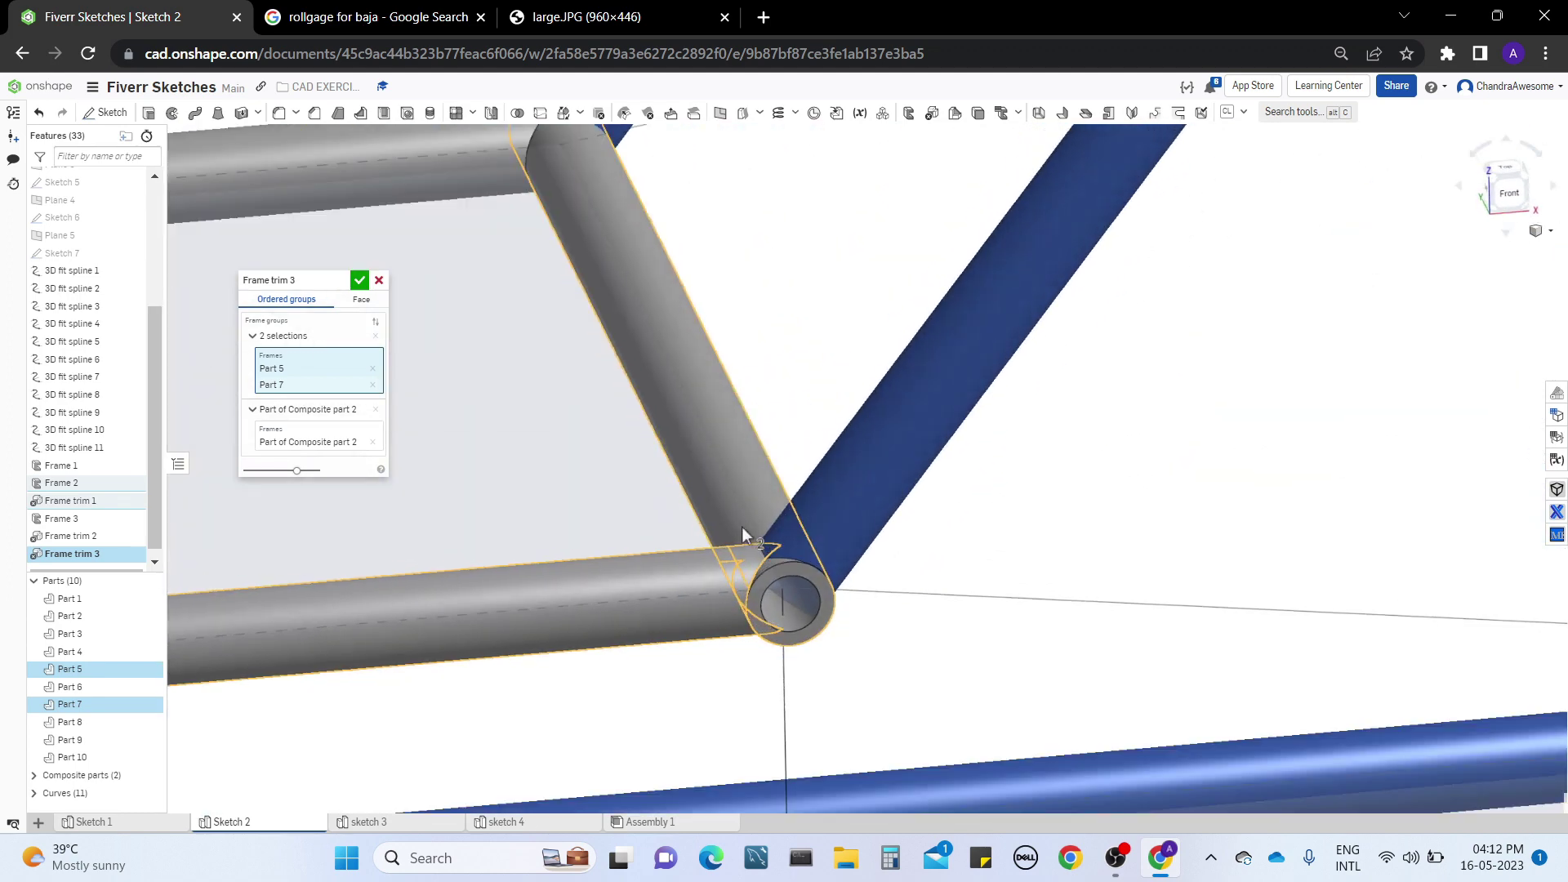
right_click_drag(808, 390, 824, 546)
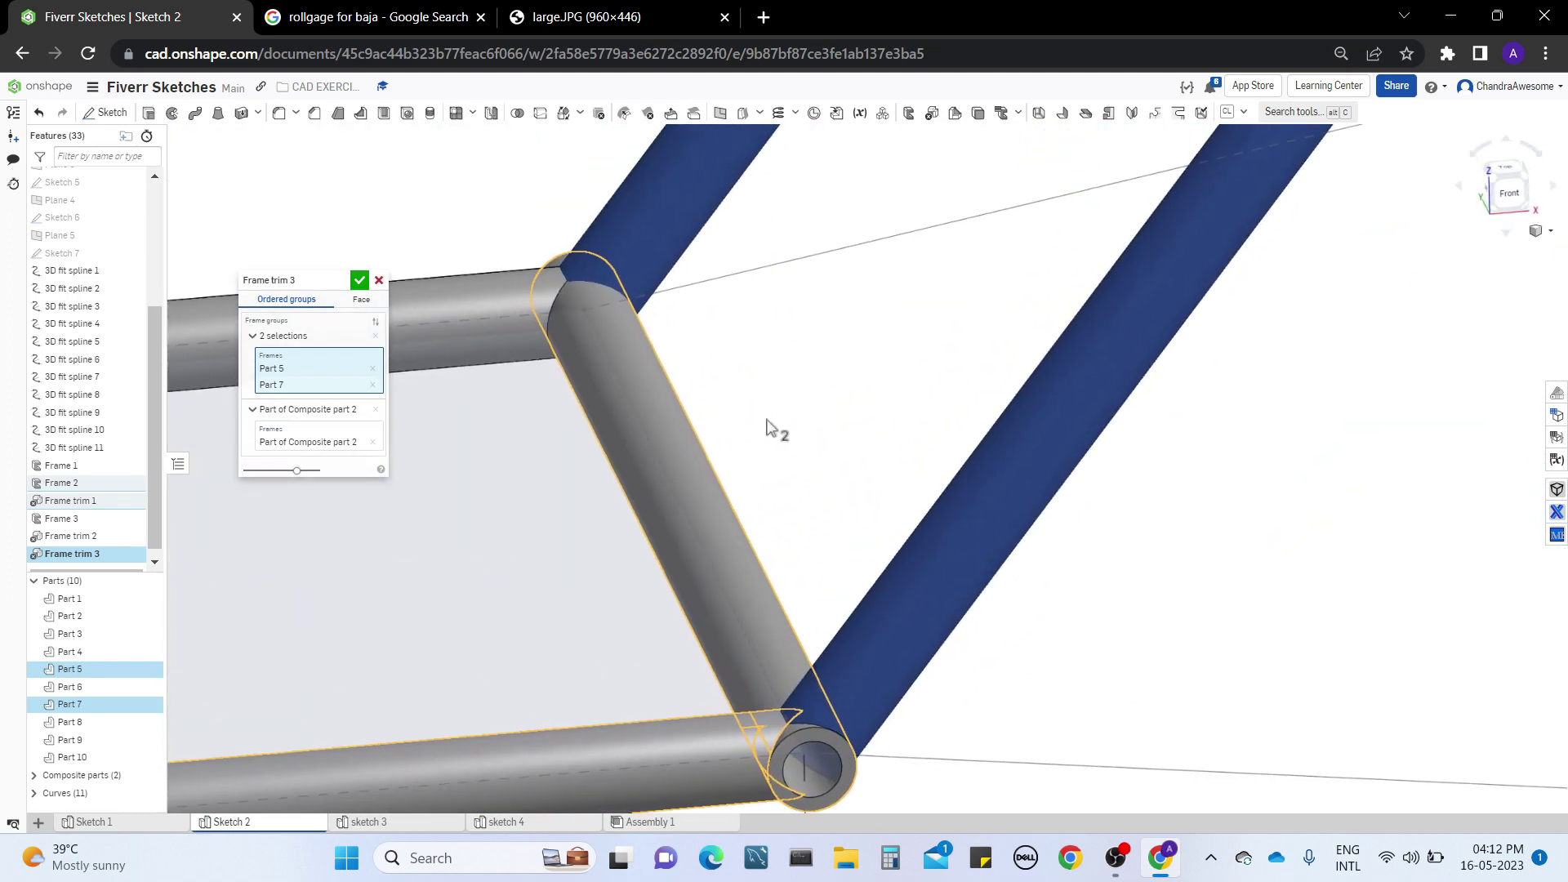
right_click_drag(739, 398, 753, 360)
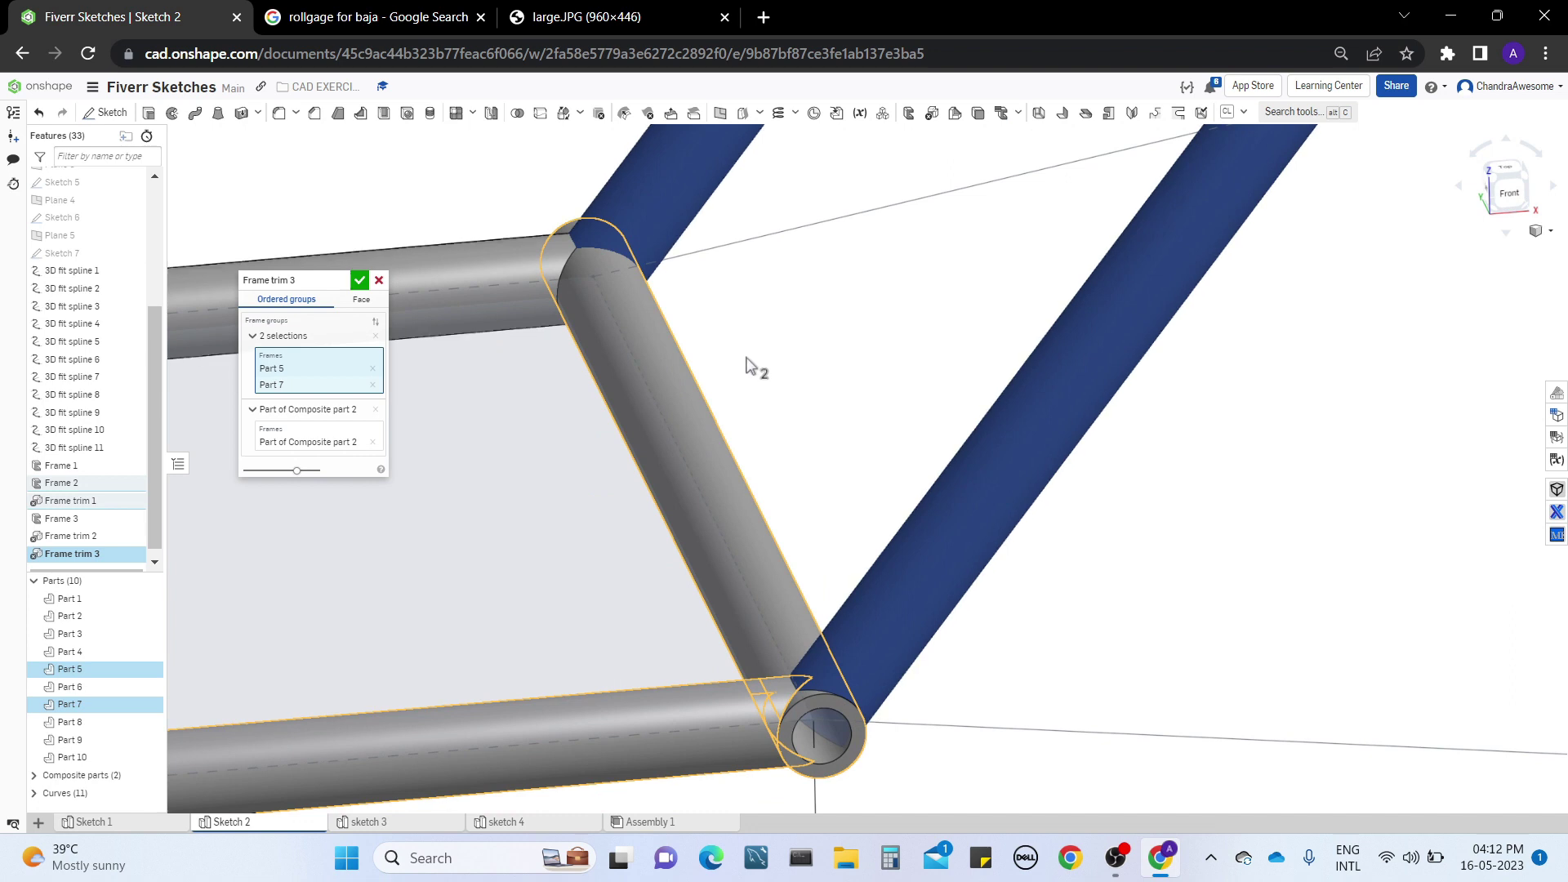
middle_click_drag(752, 360, 762, 671)
right_click_drag(549, 403, 571, 413)
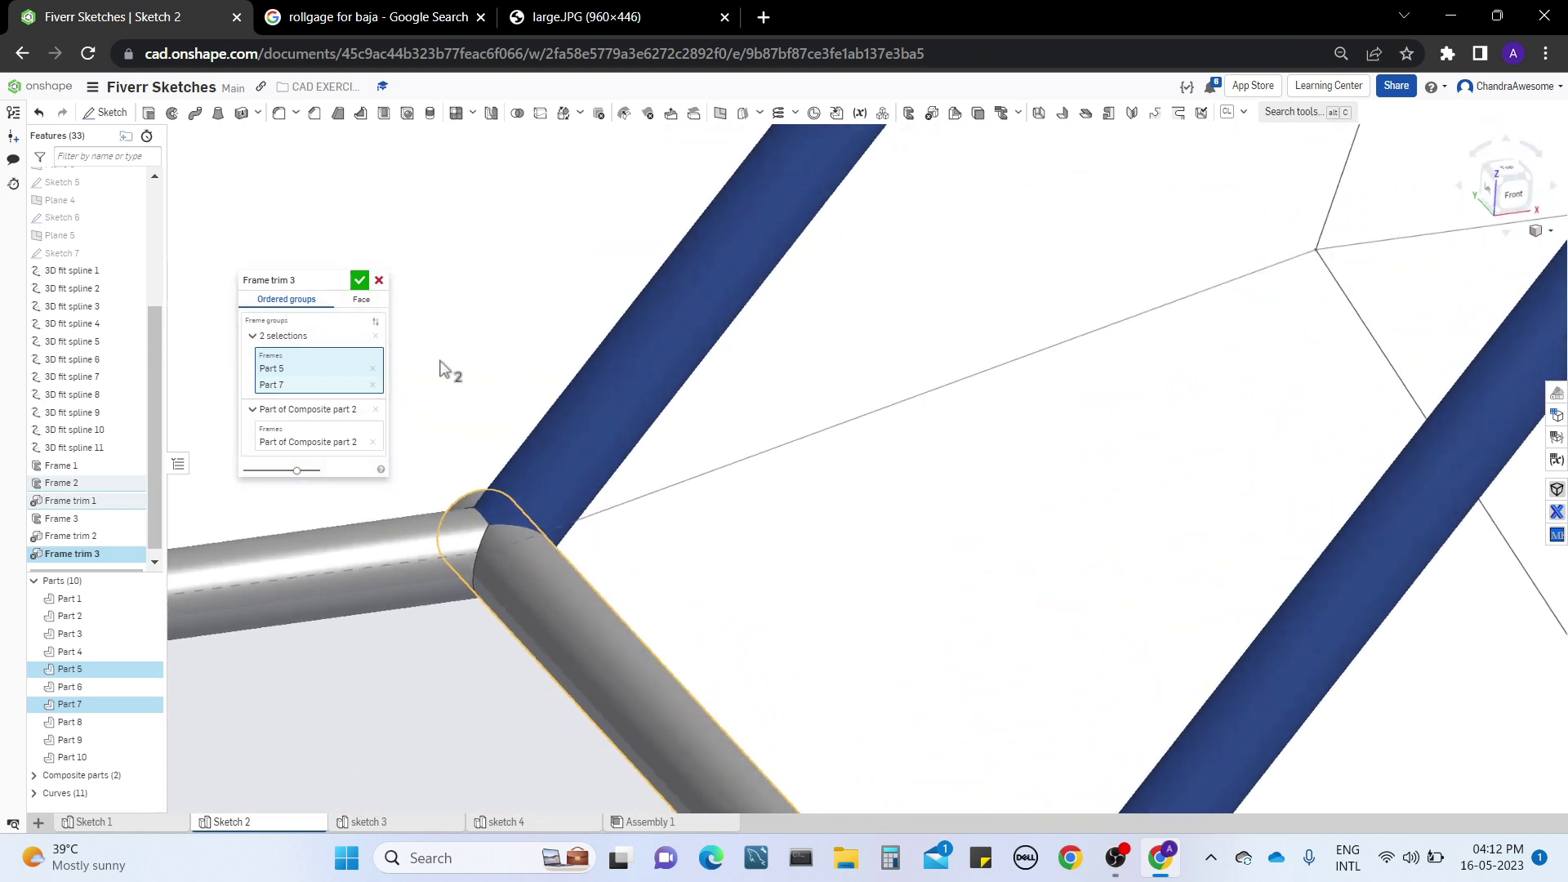
left_click(337, 442)
left_click(337, 442)
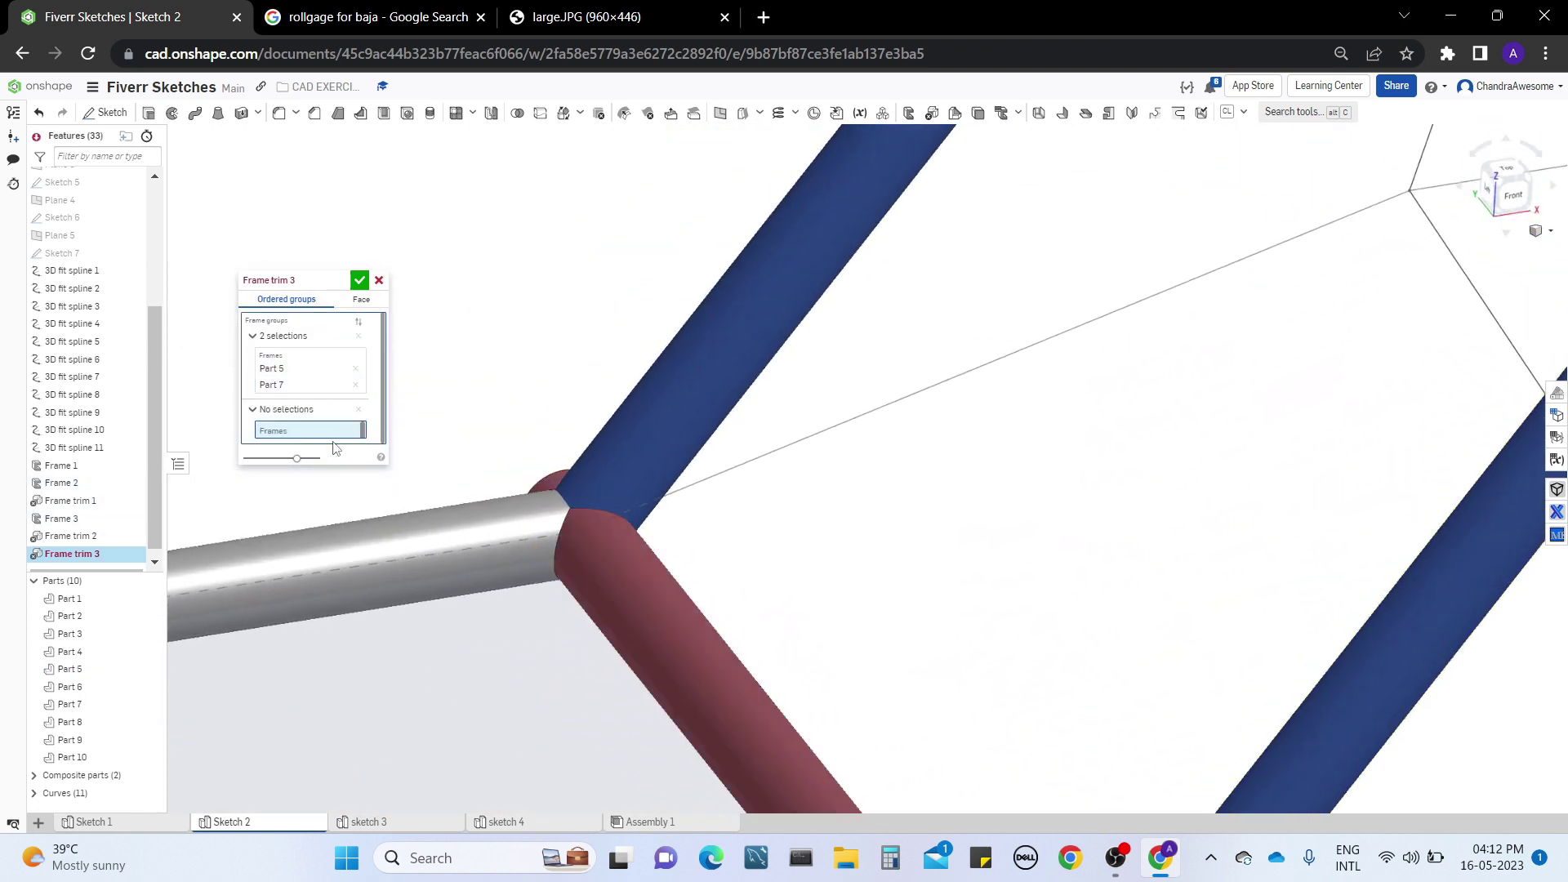
middle_click_drag(851, 610, 747, 403)
left_click(1144, 623)
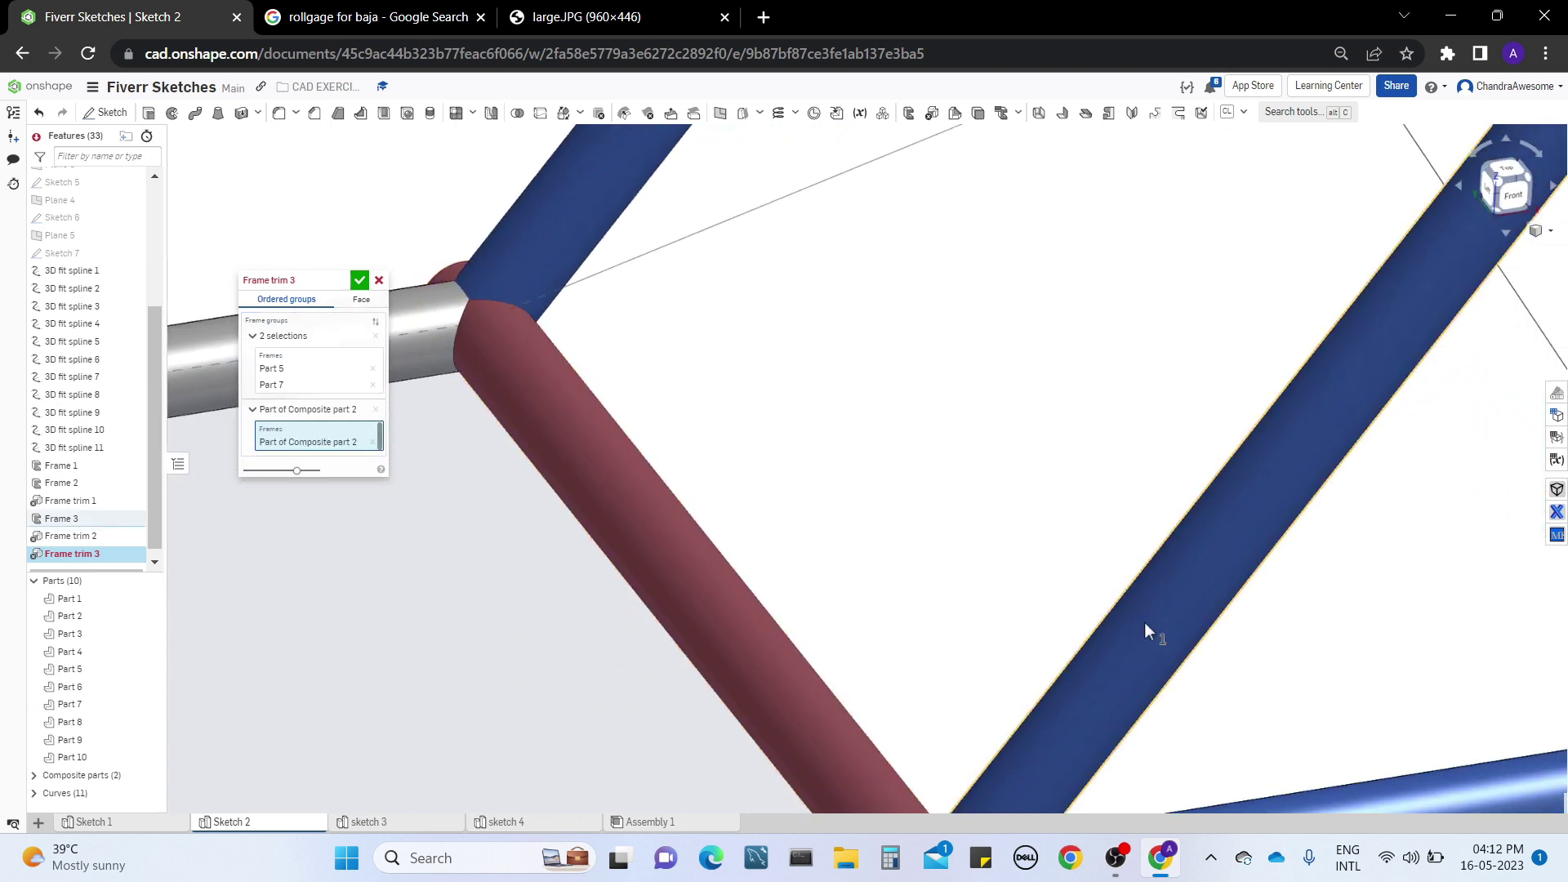
Step: Add the far diagonal tube to the second trim group and accept Frame trim 3
right_click_drag(617, 462, 684, 633)
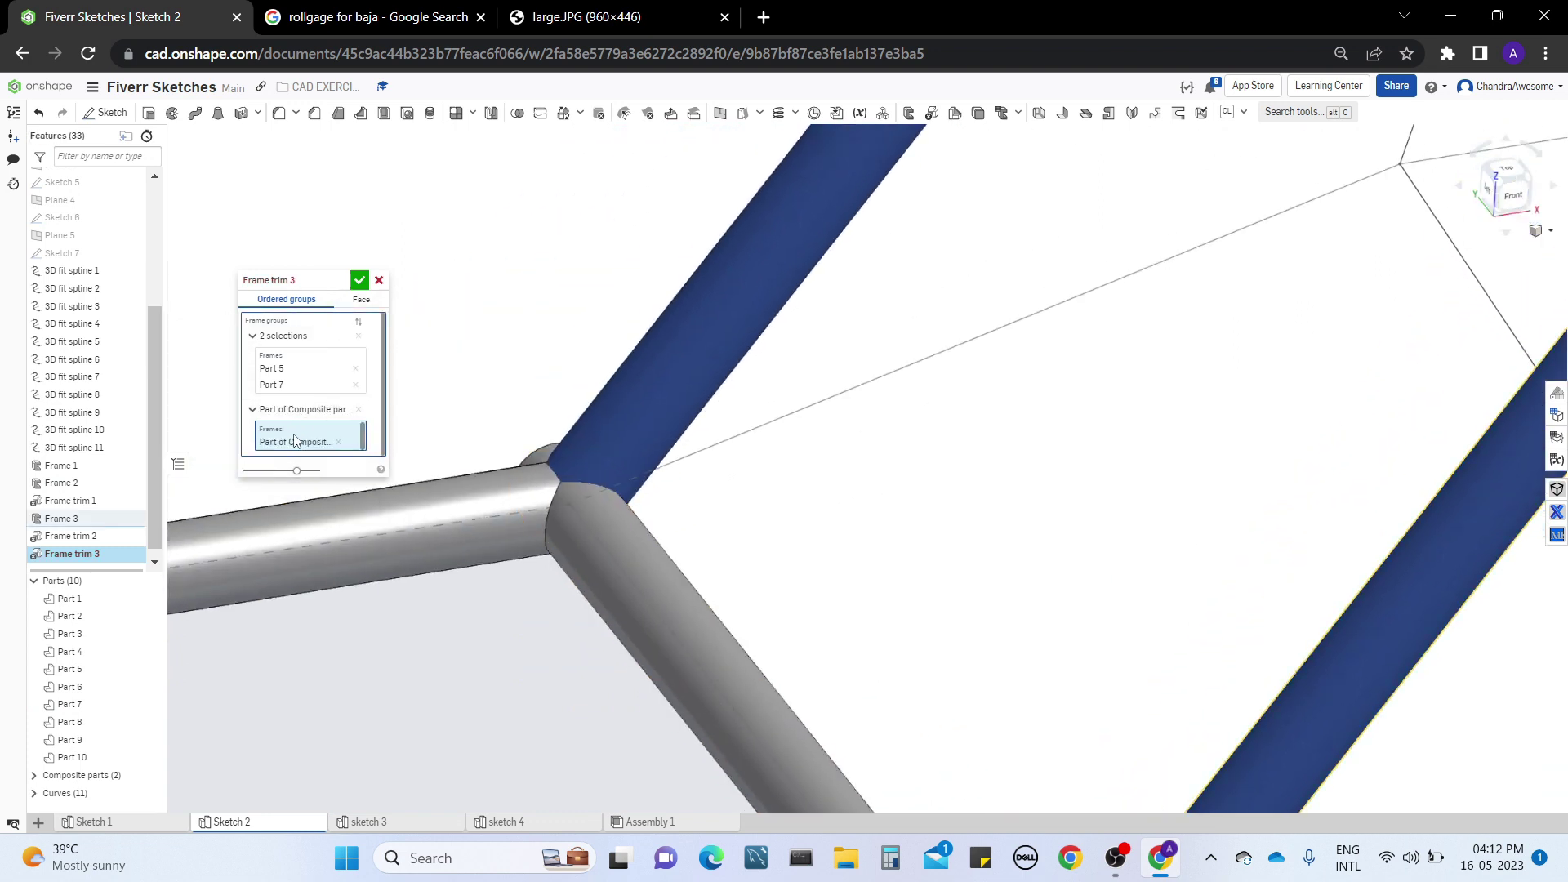
left_click(670, 404)
right_click_drag(650, 397, 890, 405)
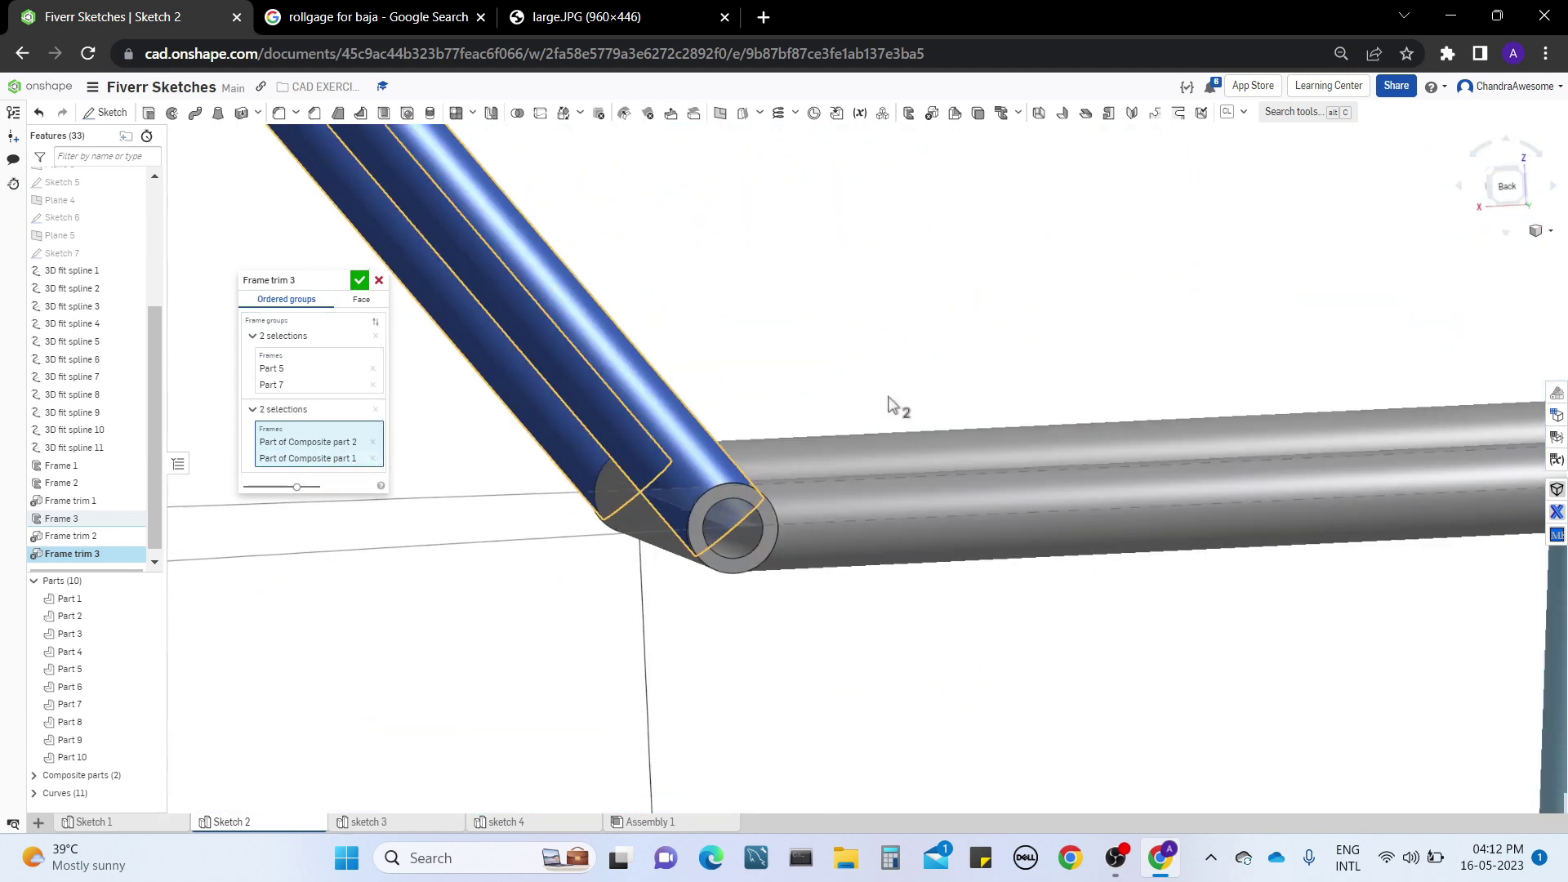
left_click(360, 281)
Step: Check the trimmed joints where both diagonal tubes meet the rear cross tube of the upper nose frame
right_click_drag(770, 425, 742, 492)
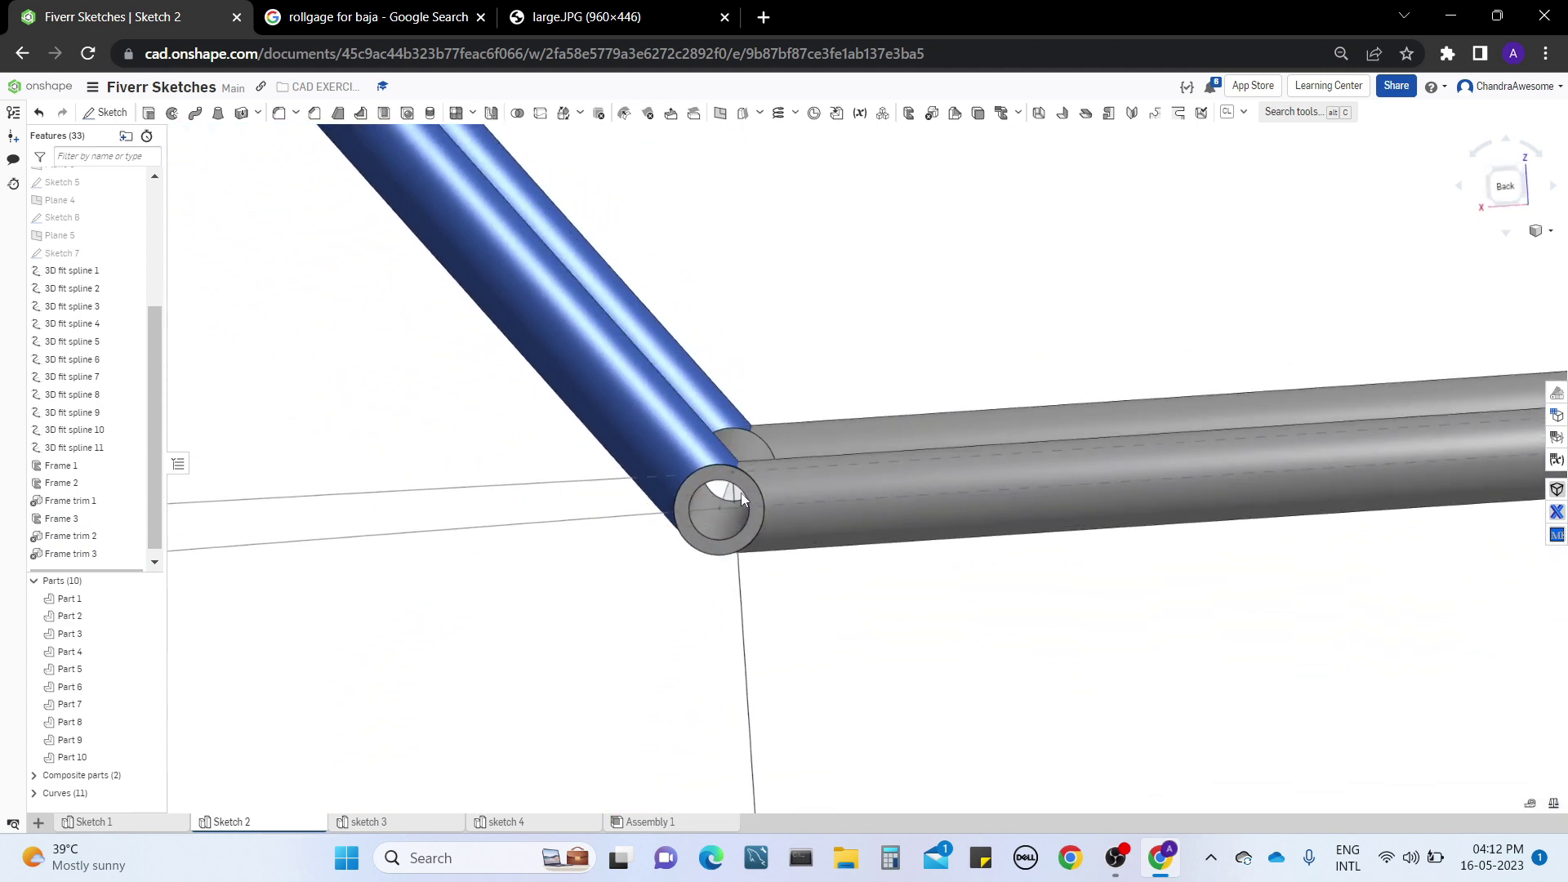
scroll(1028, 402, "down", 1)
middle_click_drag(1025, 402, 841, 653)
right_click_drag(842, 653, 776, 532)
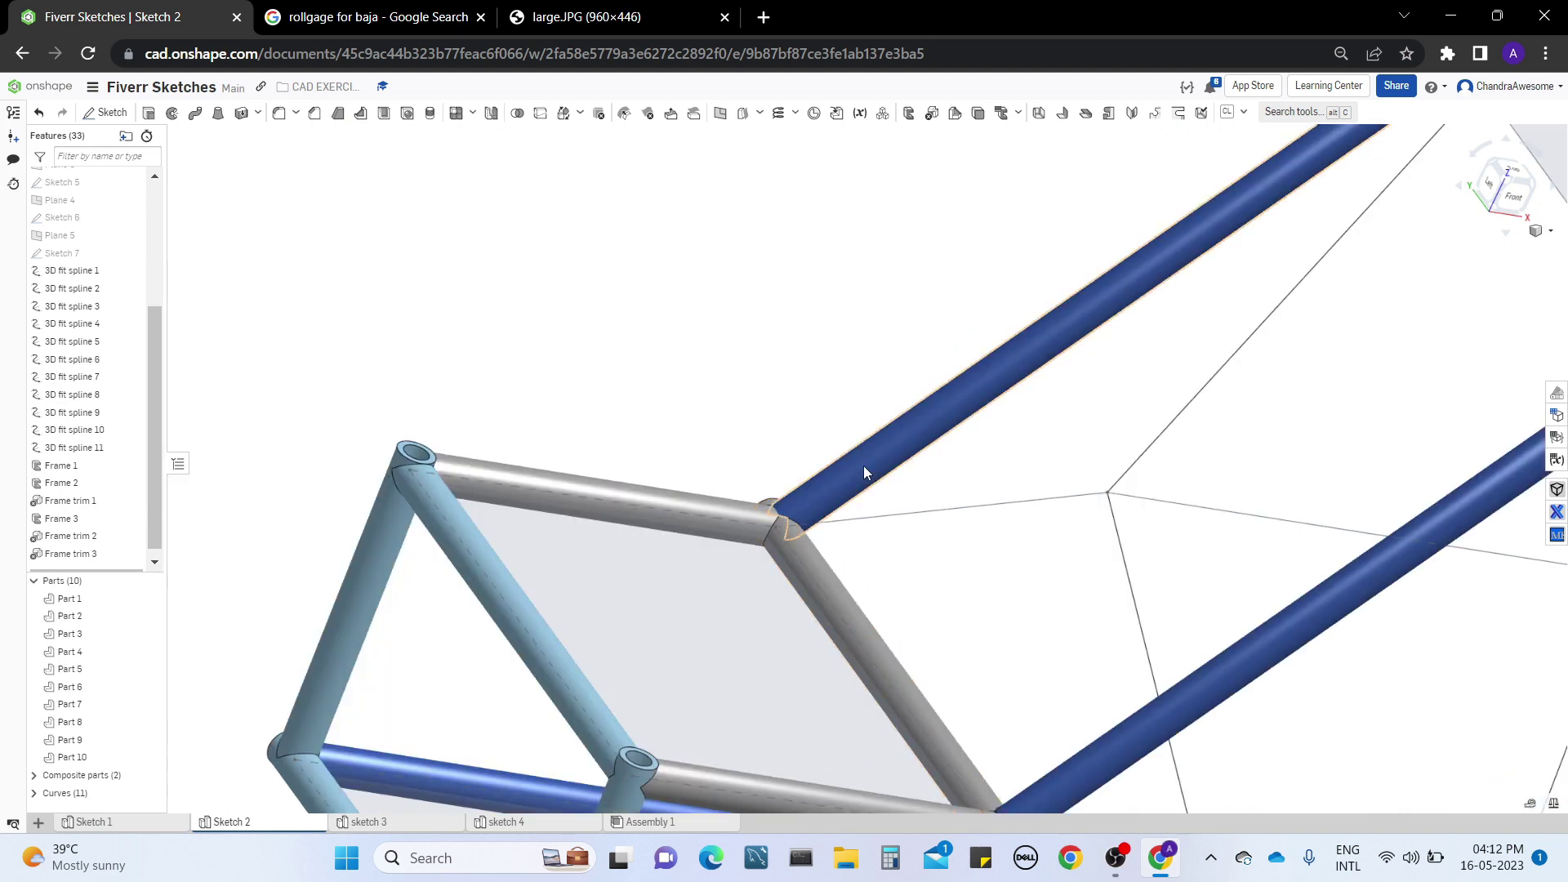
scroll(864, 472, "down", 6)
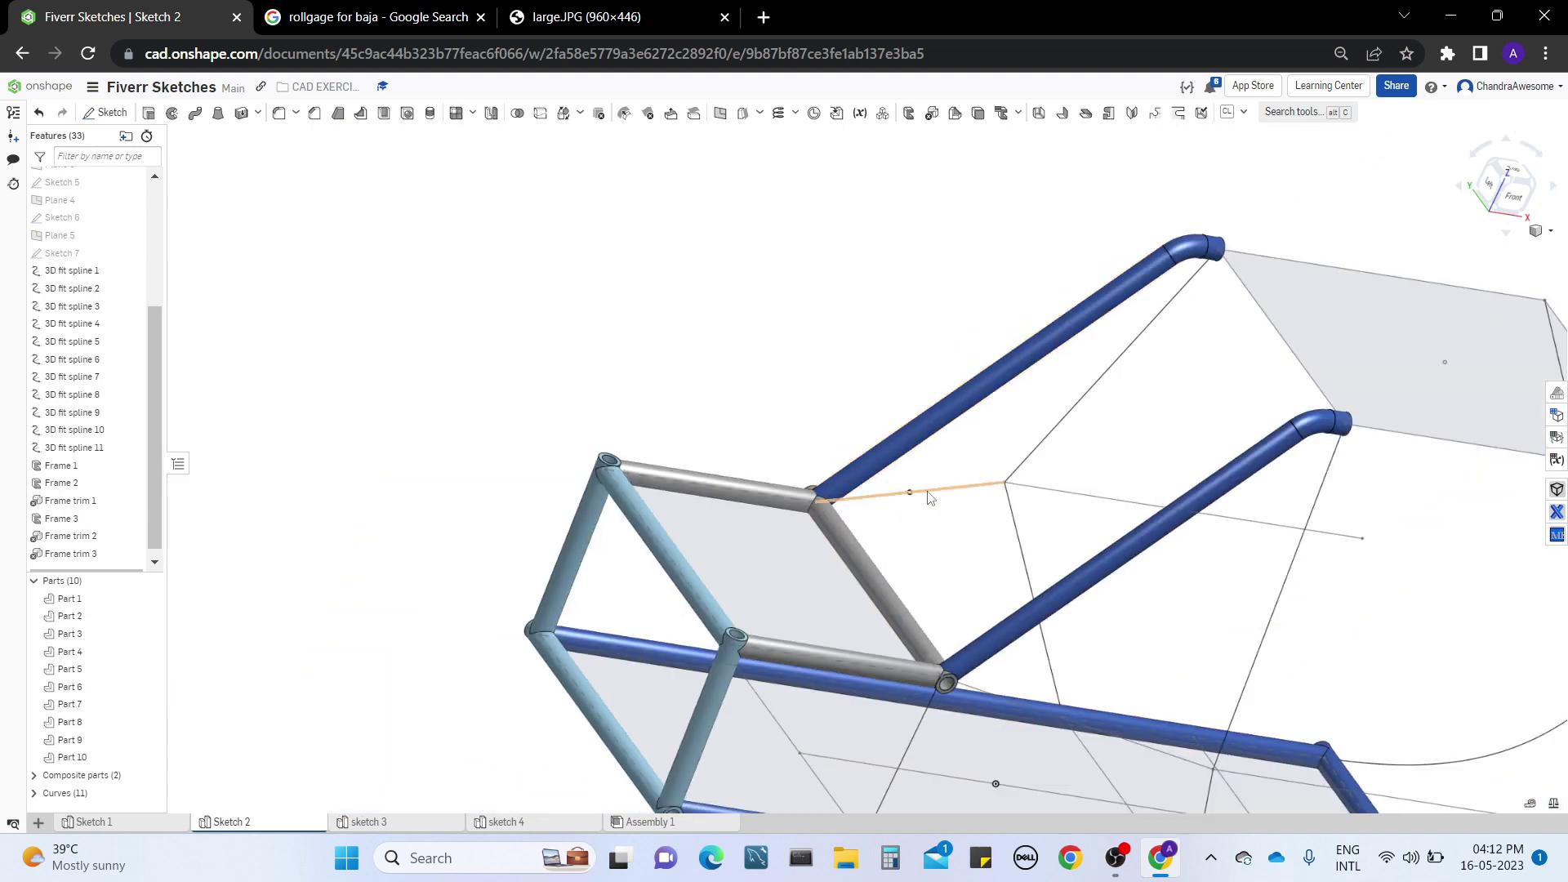
right_click_drag(757, 514, 722, 501)
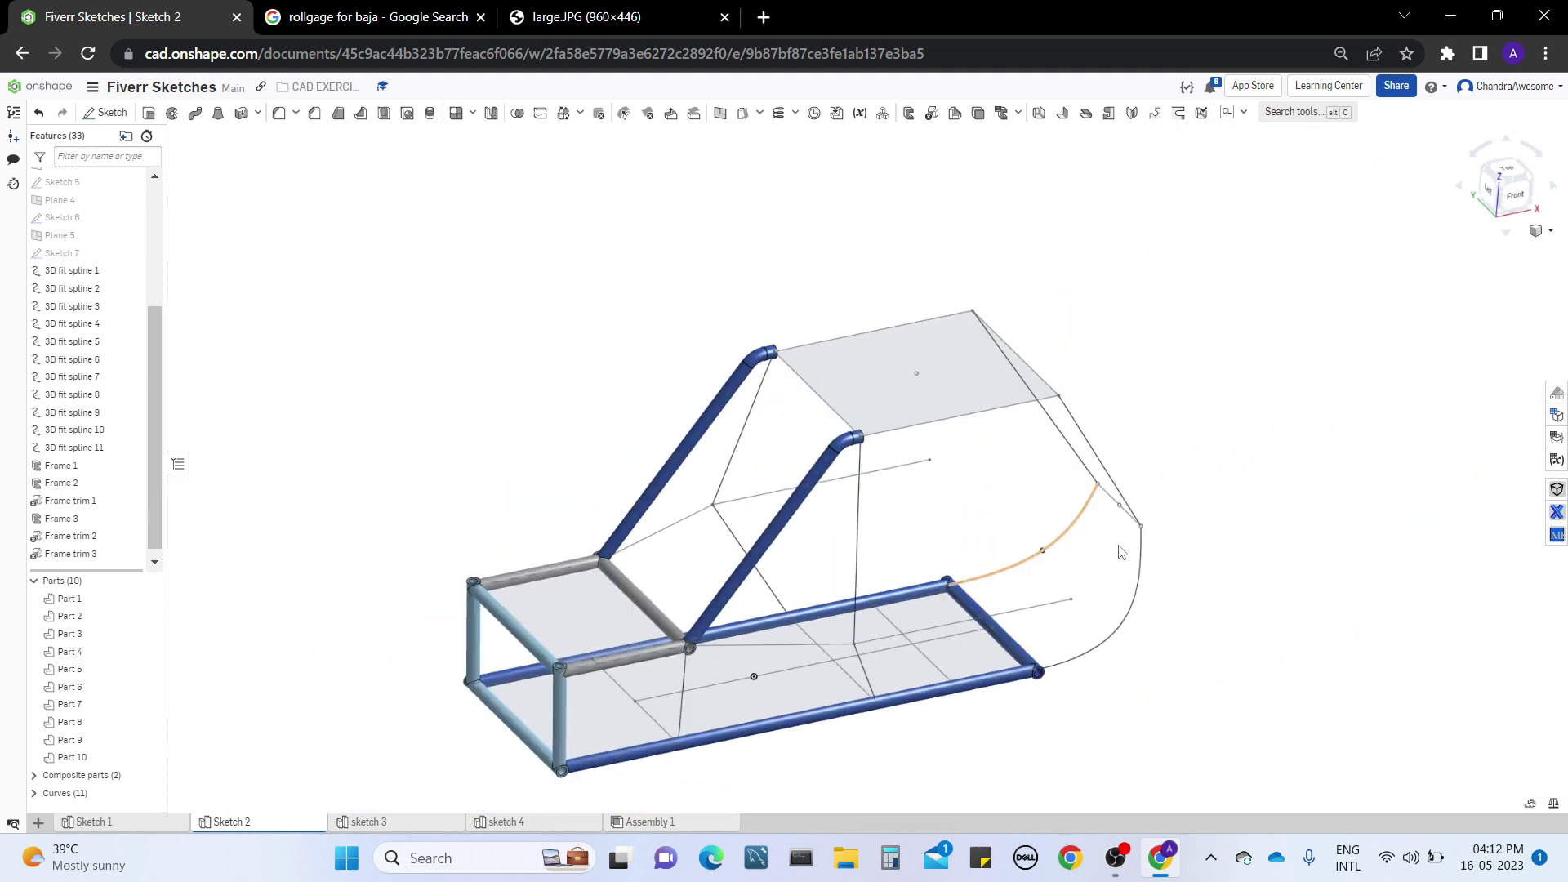
Step: Show Sketch 7 and compare its rear hoop with the roll cage reference image in the other browser tab
scroll(1185, 433, "up", 2)
right_click_drag(1180, 426, 806, 284)
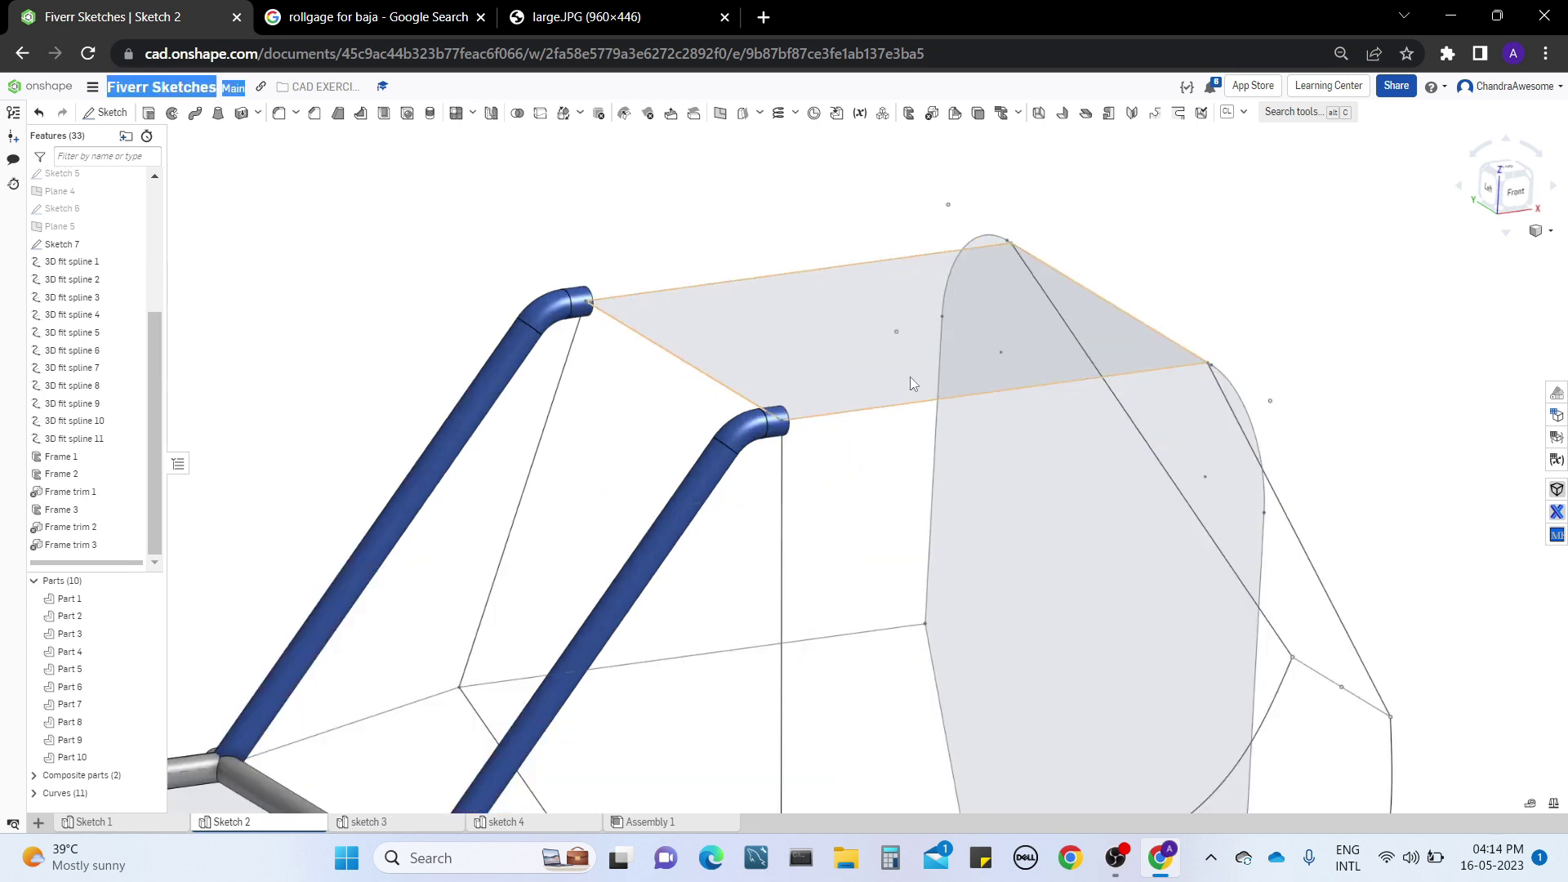
right_click_drag(1176, 316, 1145, 308)
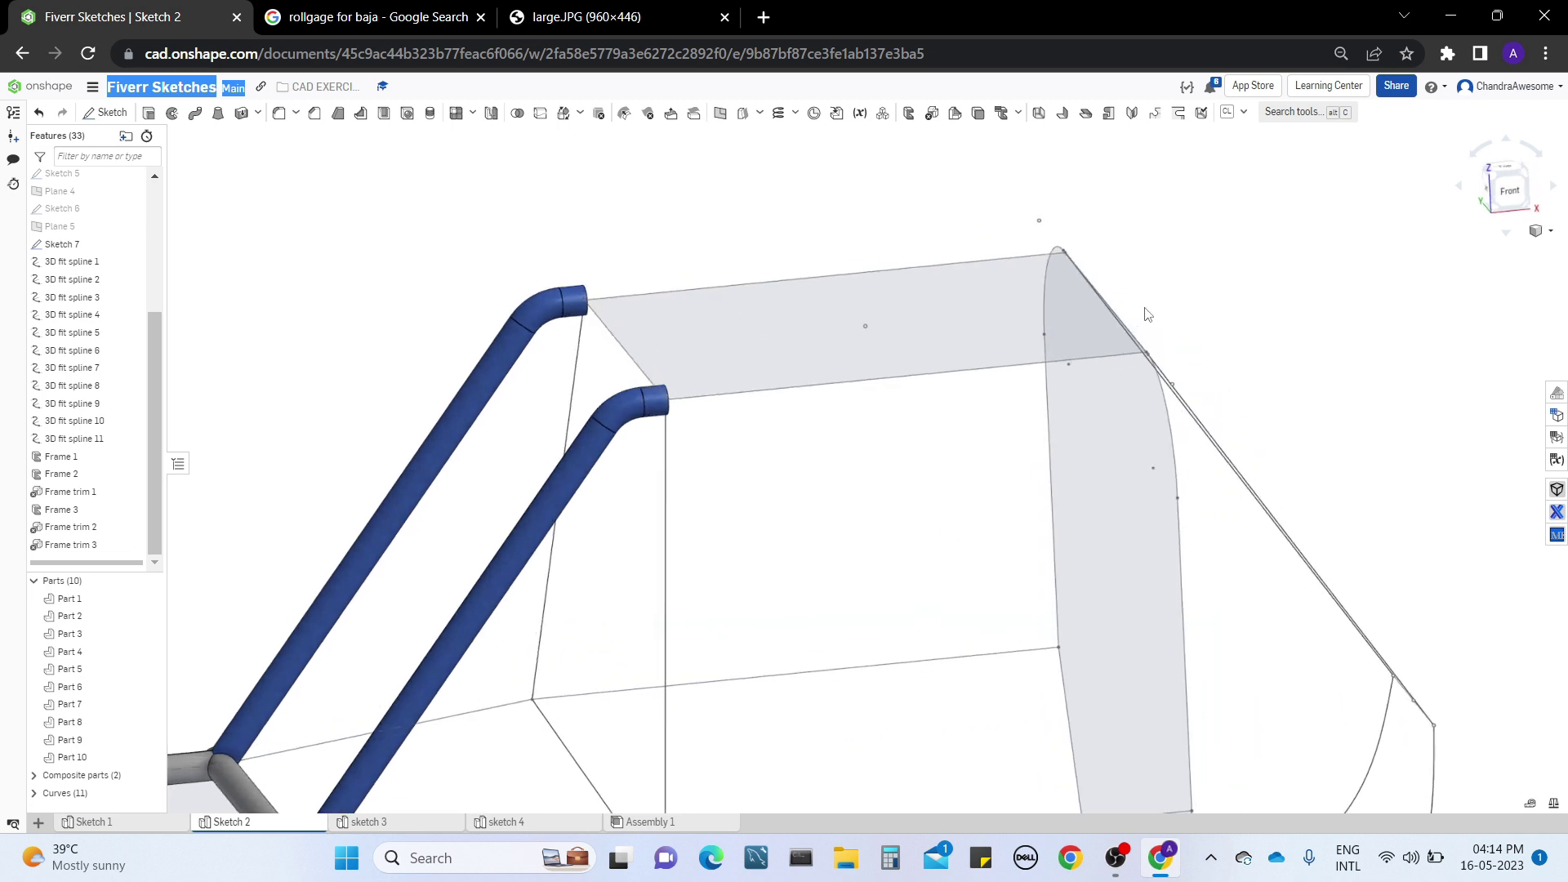
left_click(582, 8)
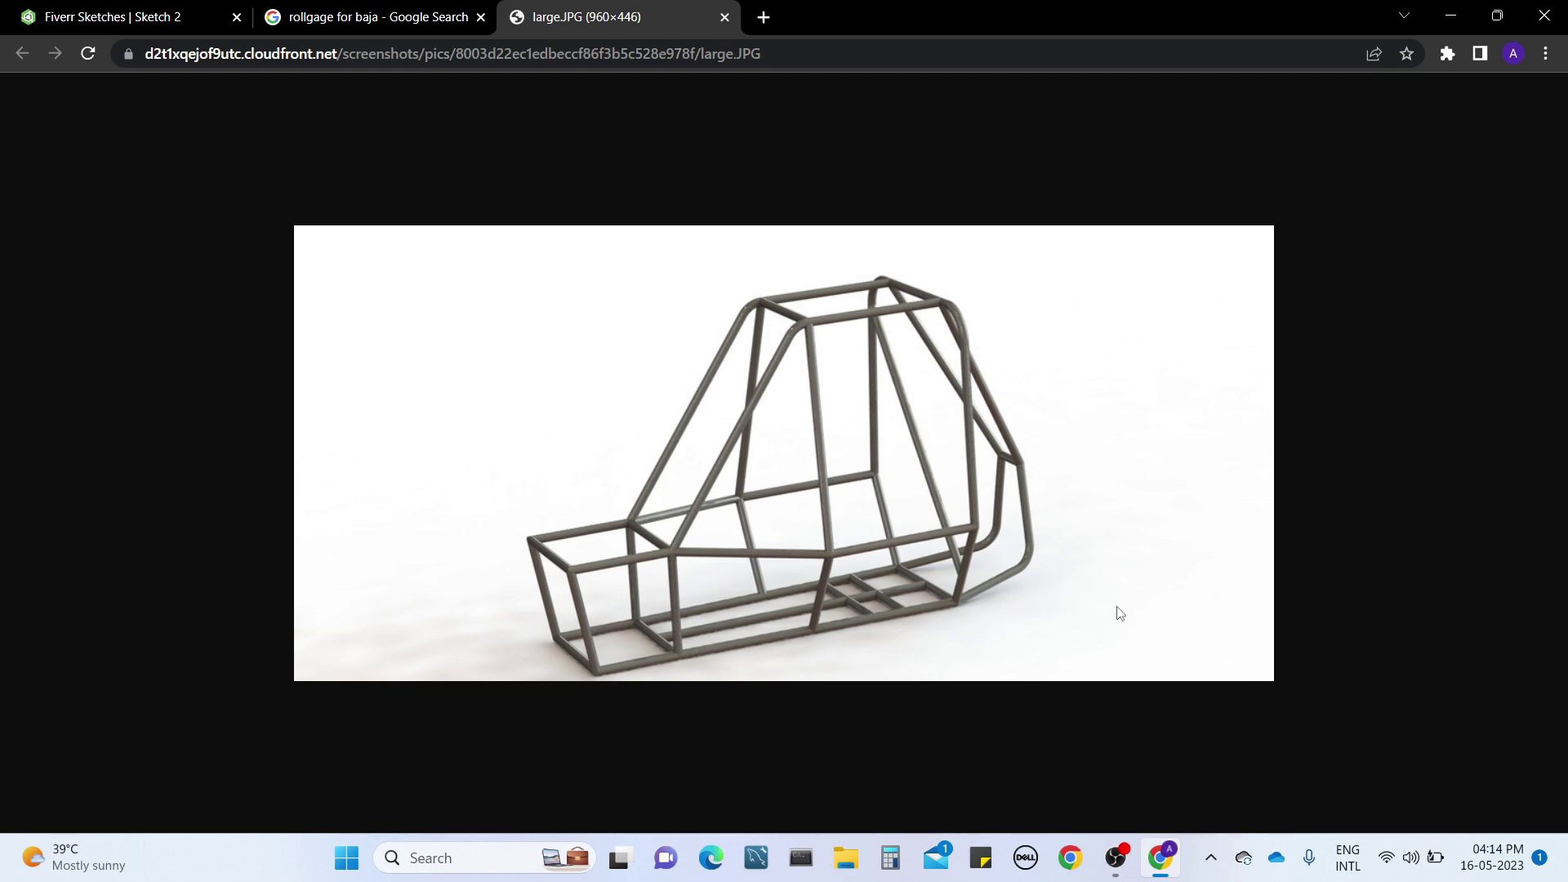
left_click(132, 9)
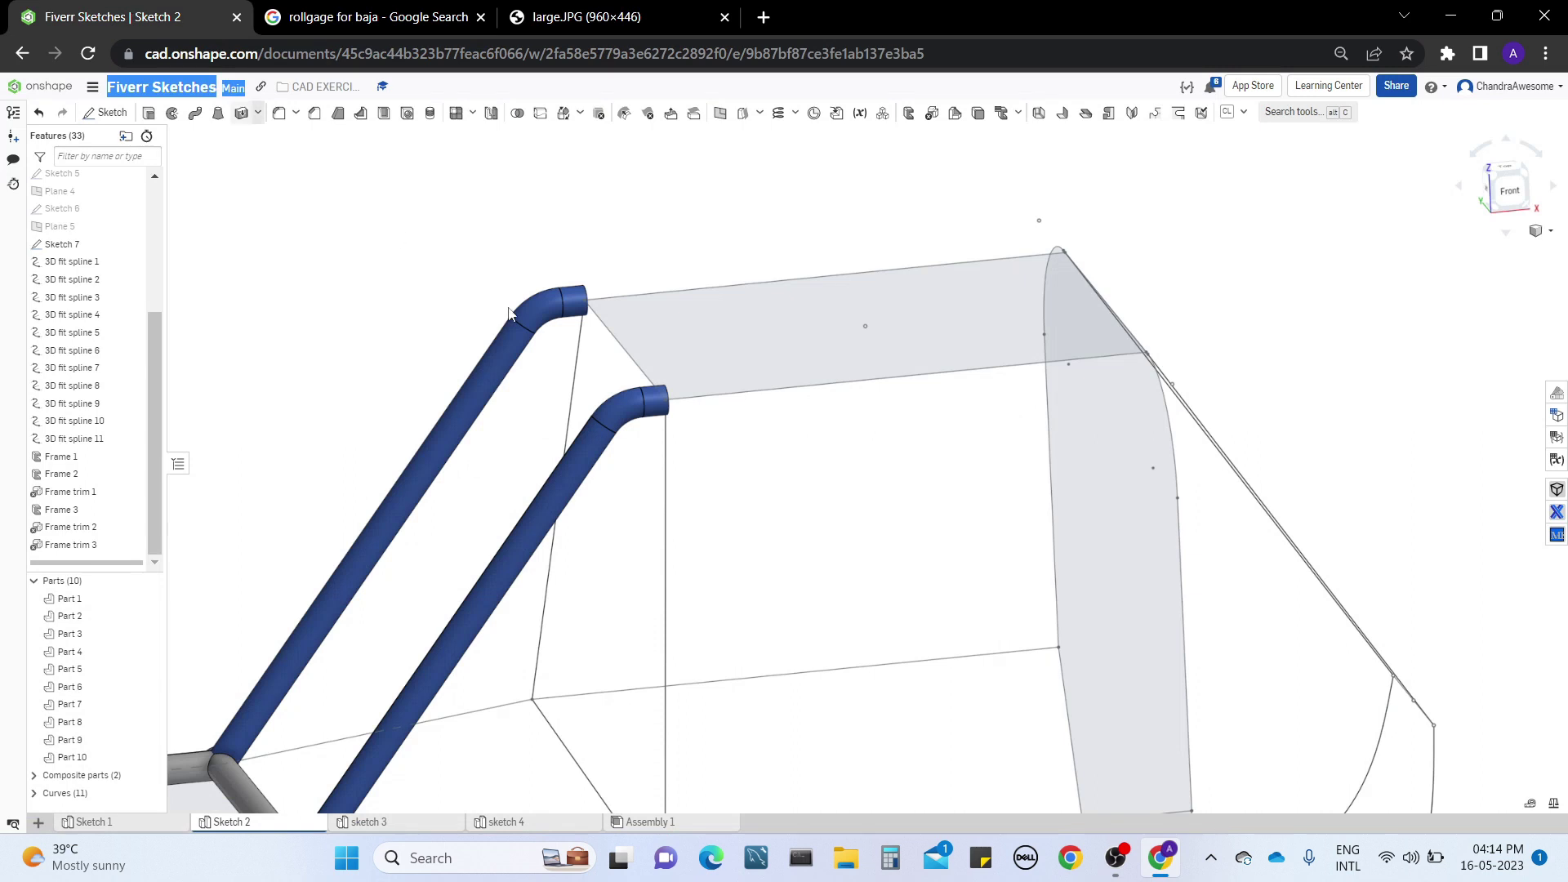
right_click_drag(539, 263, 586, 265)
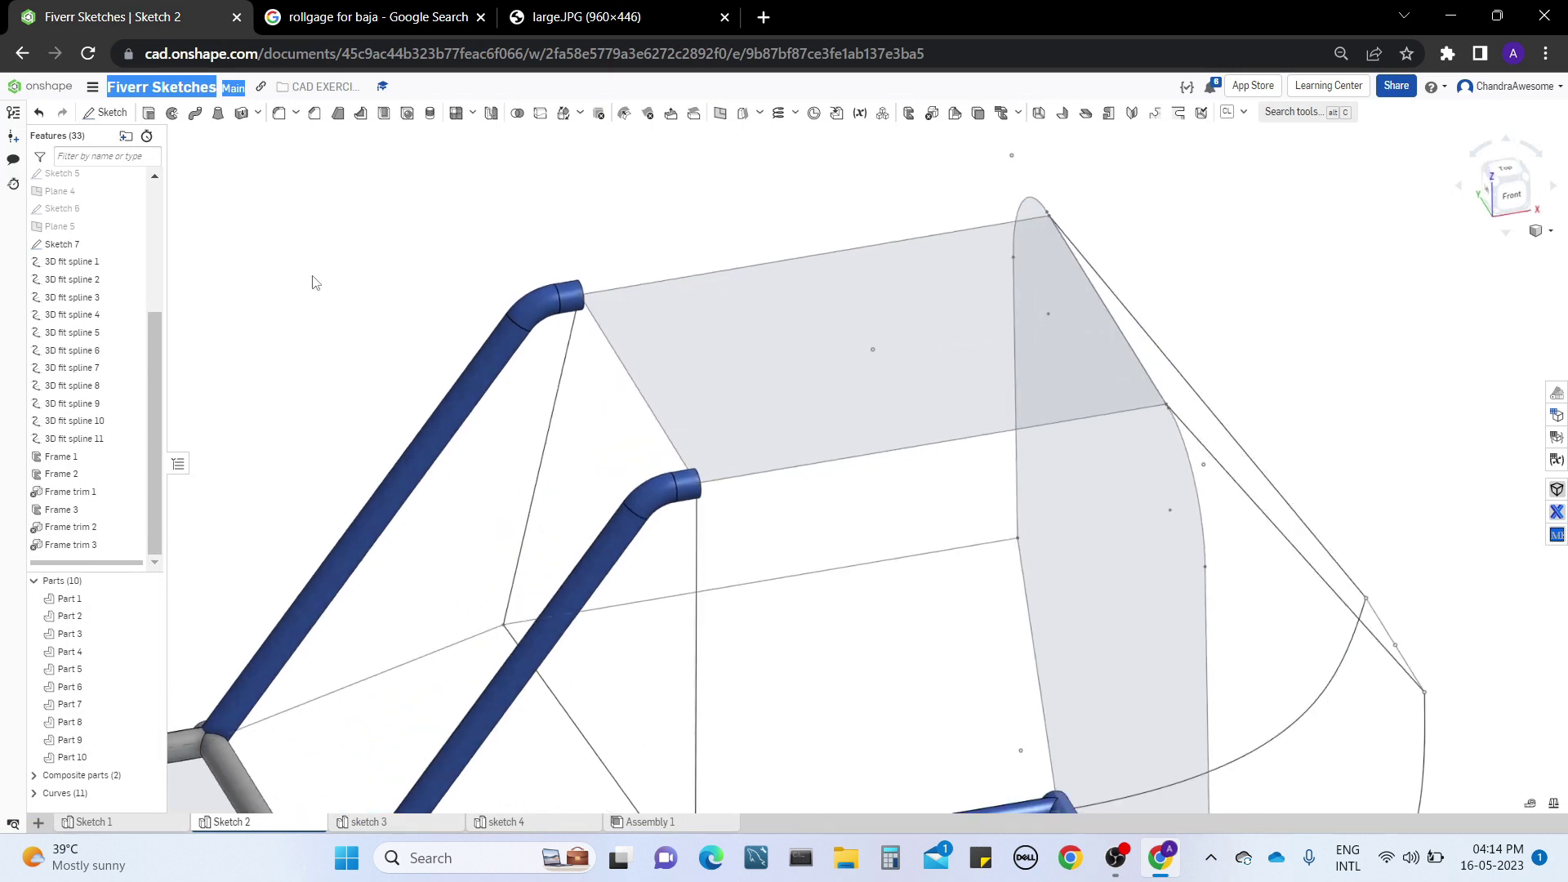
left_click(620, 17)
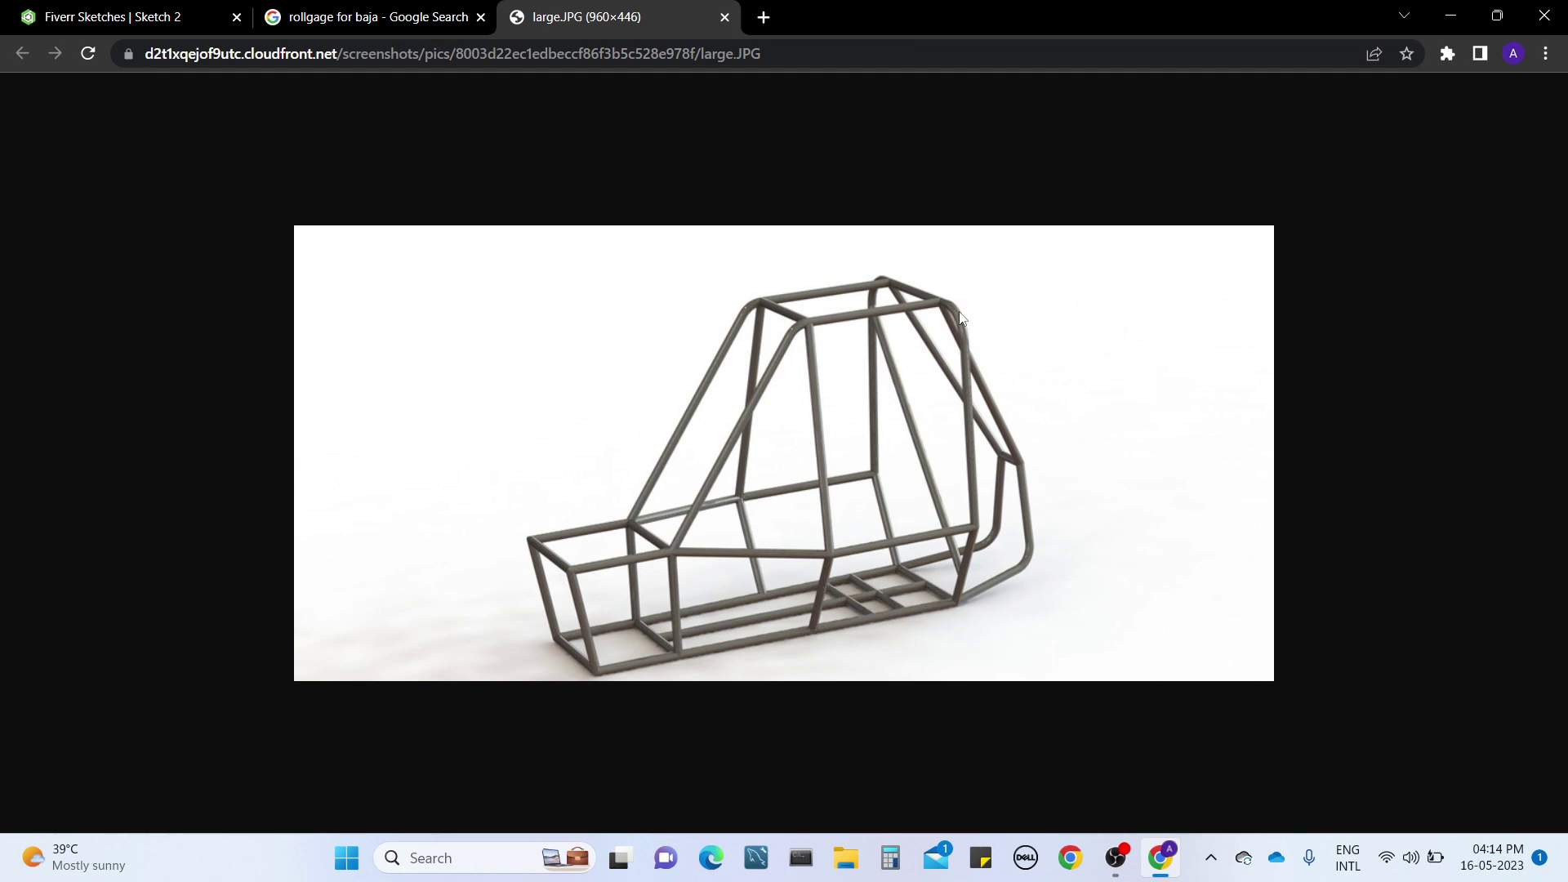
left_click(159, 6)
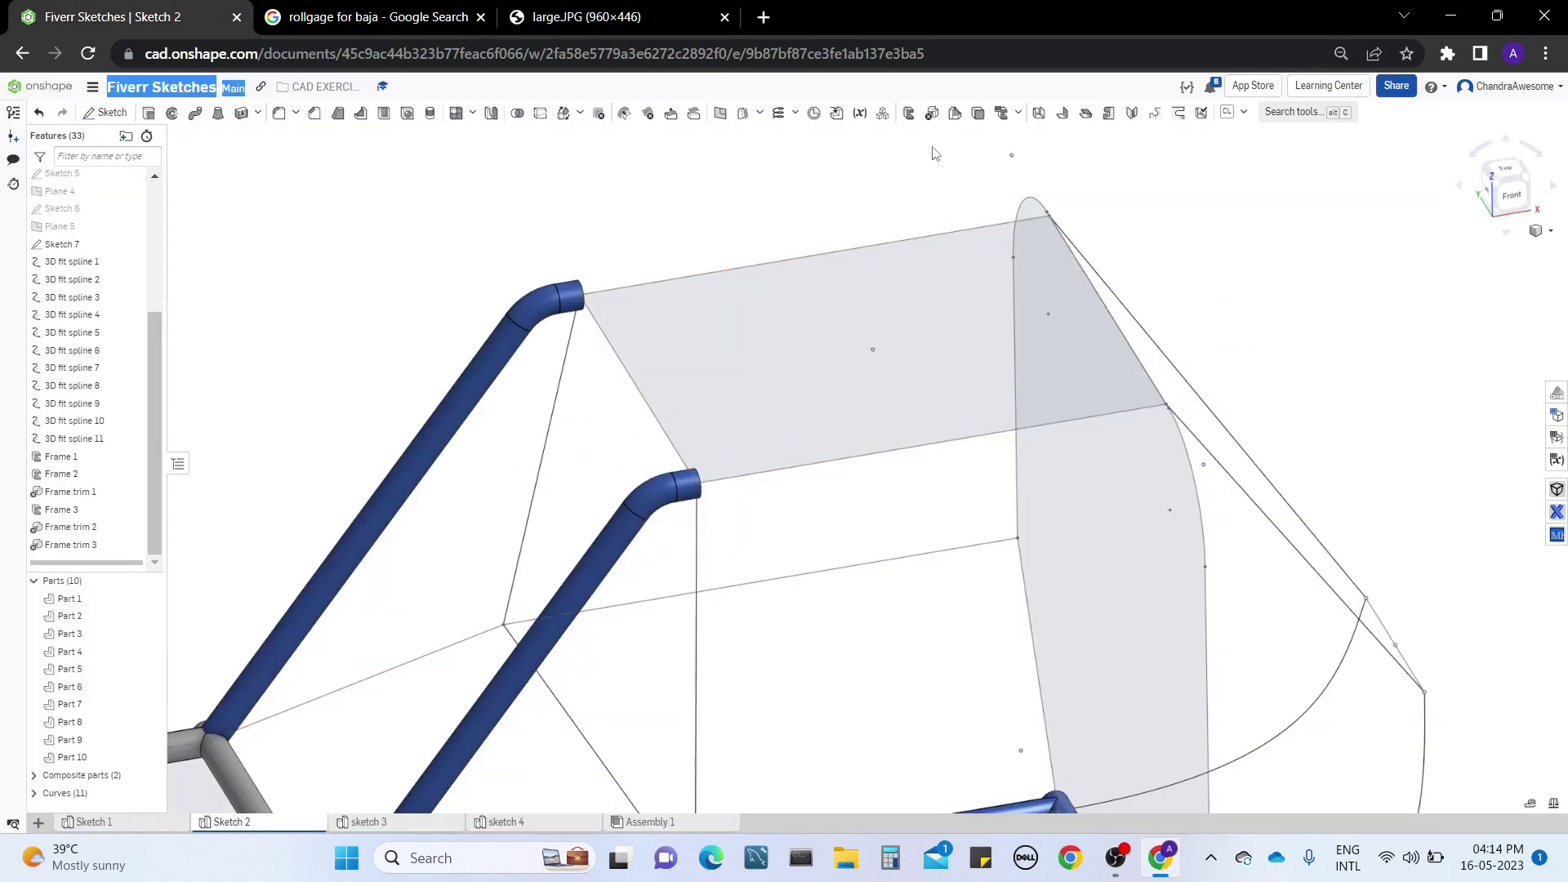
Step: Start a Frame on the near upright of the rear hoop in Sketch 7, with Sketch 1 as its profile
left_click(909, 113)
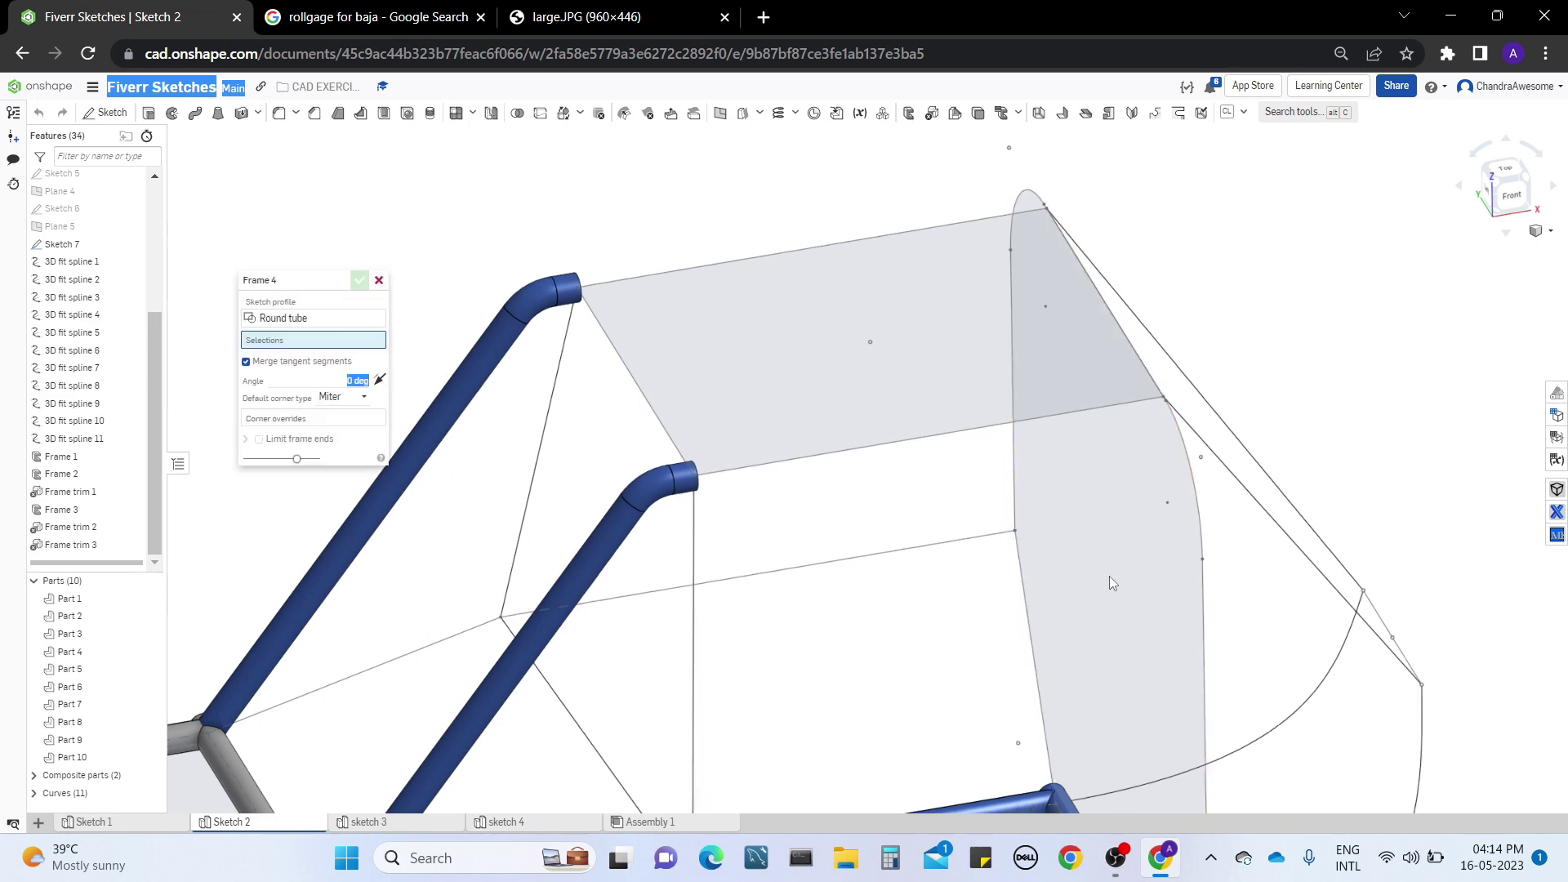
scroll(1198, 588, "down", 3)
scroll(1197, 620, "down", 2)
right_click_drag(1198, 619, 947, 478)
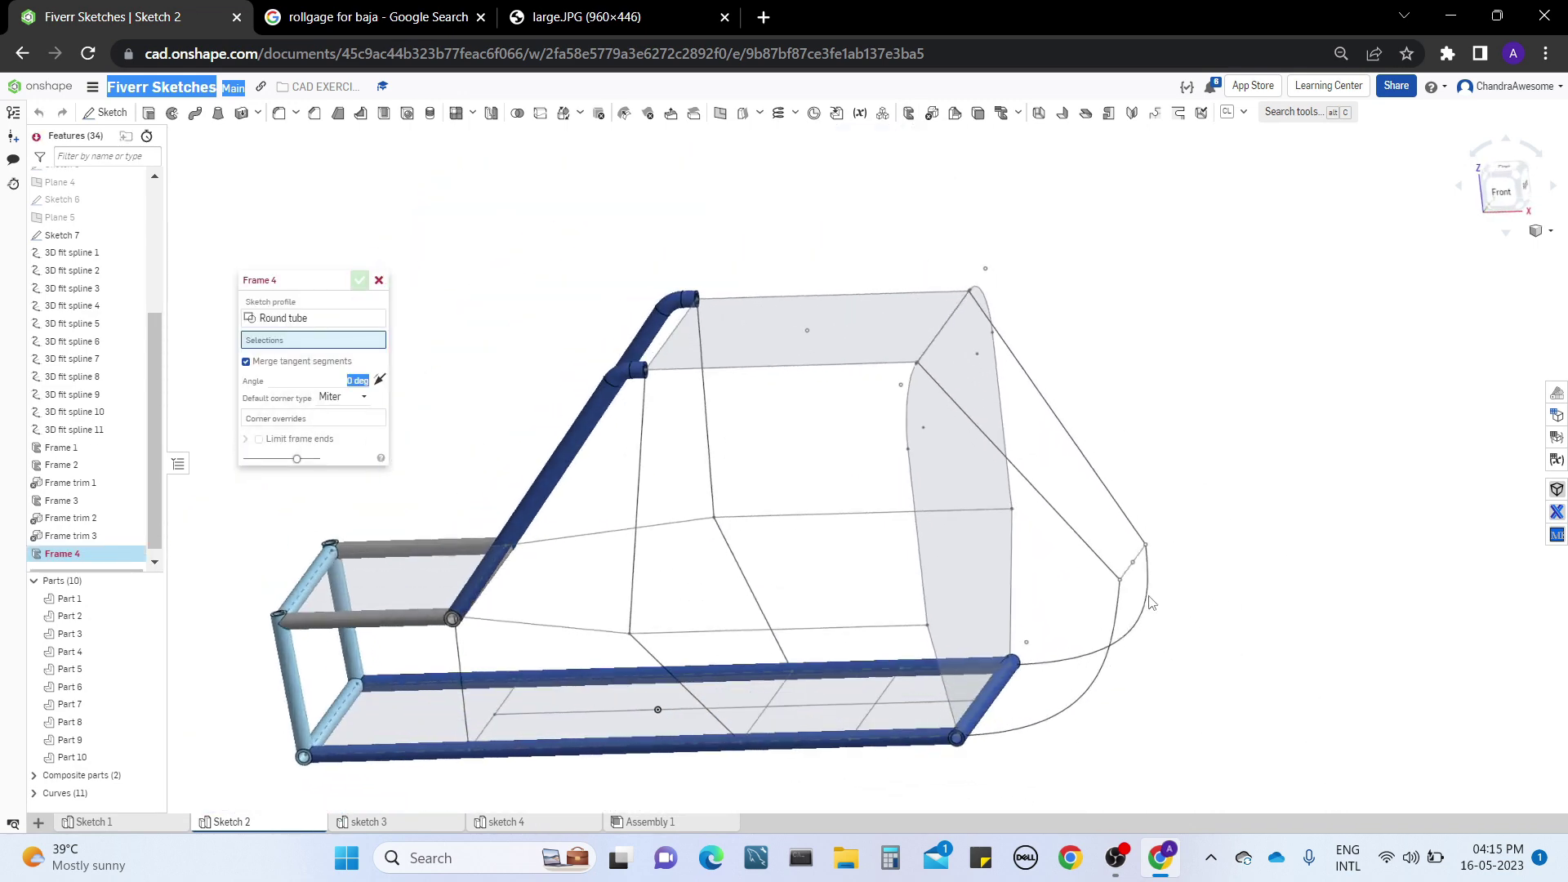
left_click(912, 472)
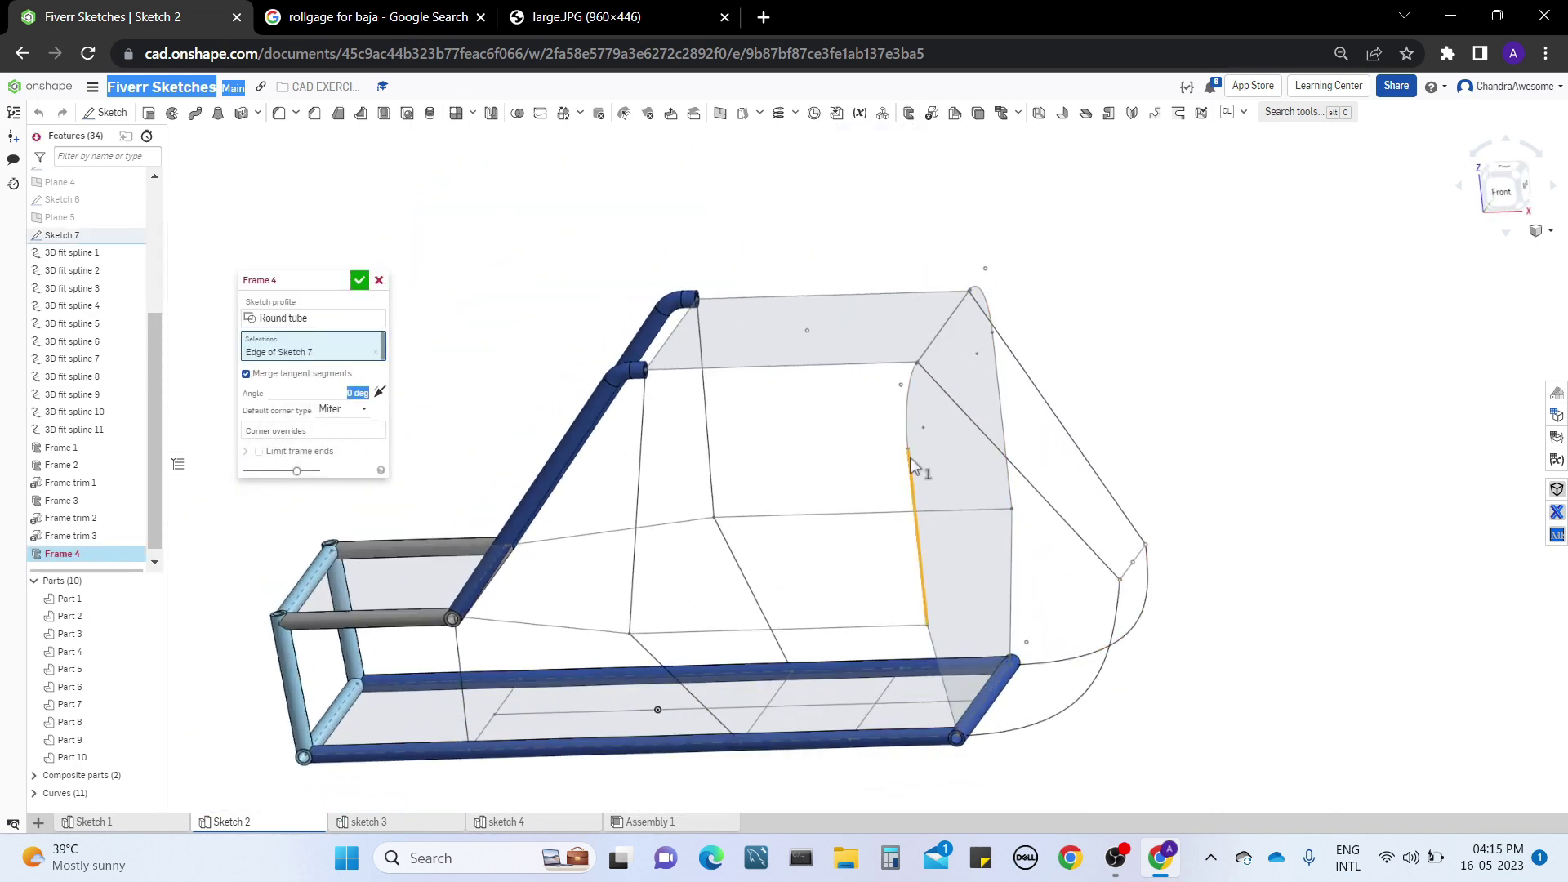
left_click(311, 318)
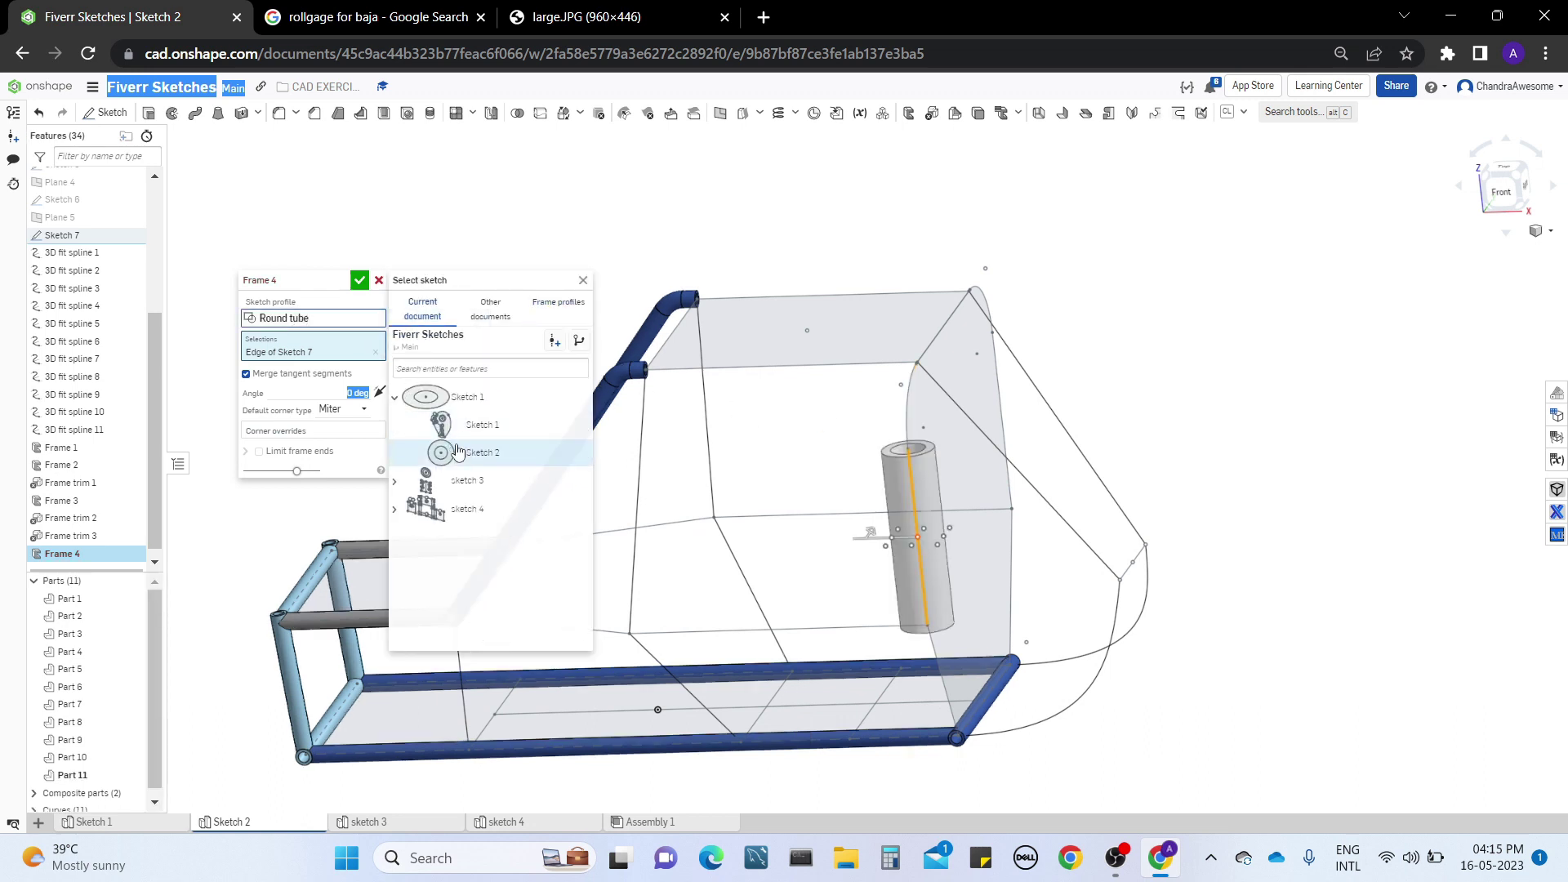
left_click(458, 398)
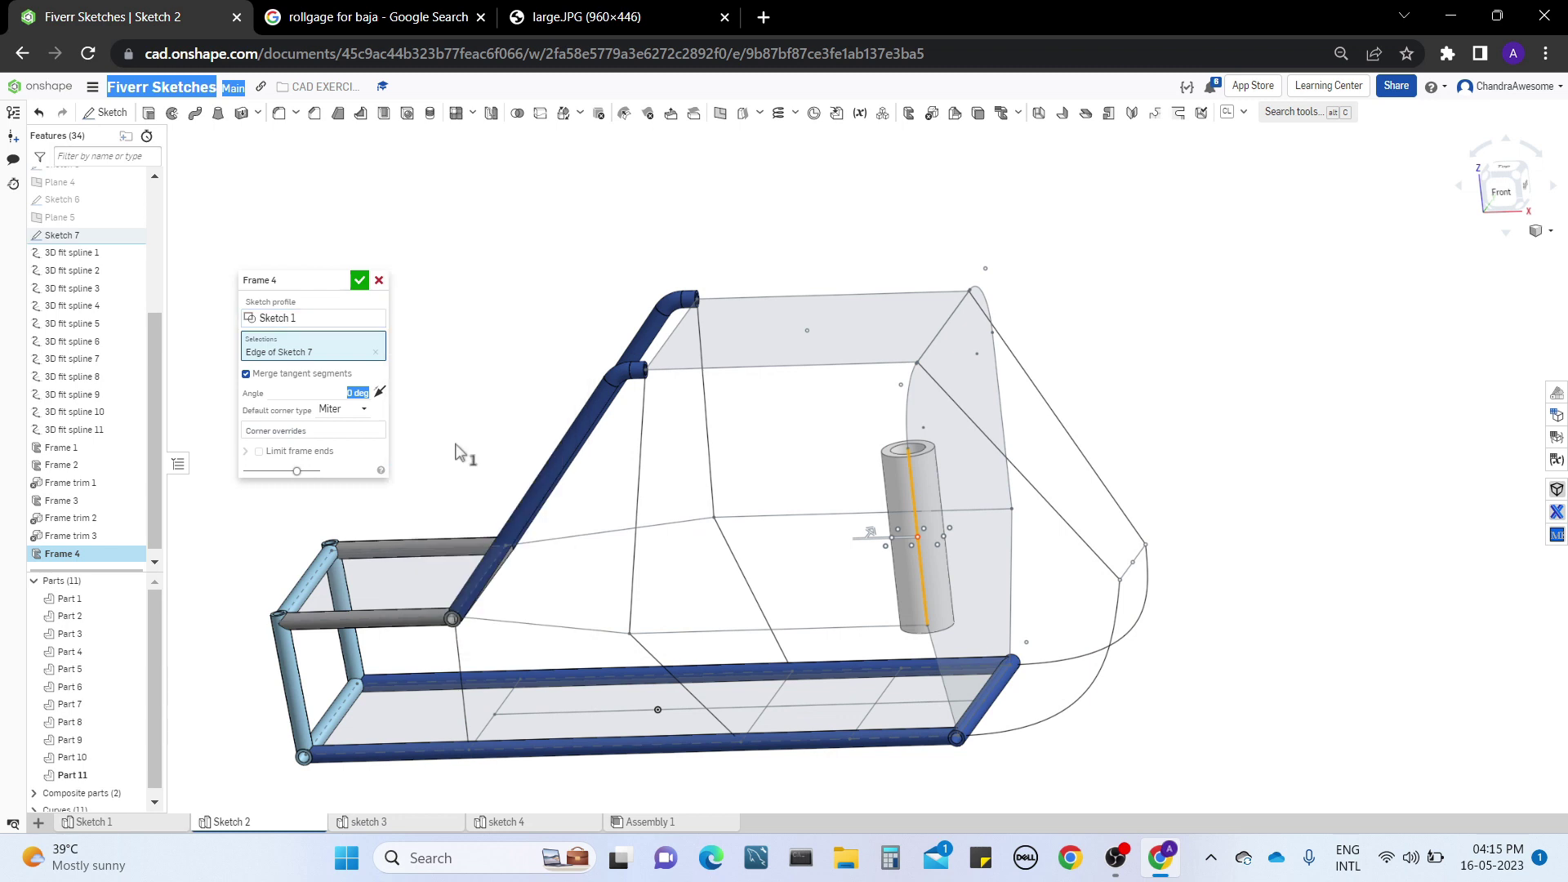
Step: Try adding the hoop's near bend and top edge to the path, and clear all the selected edges
left_click(908, 432)
left_click(944, 334)
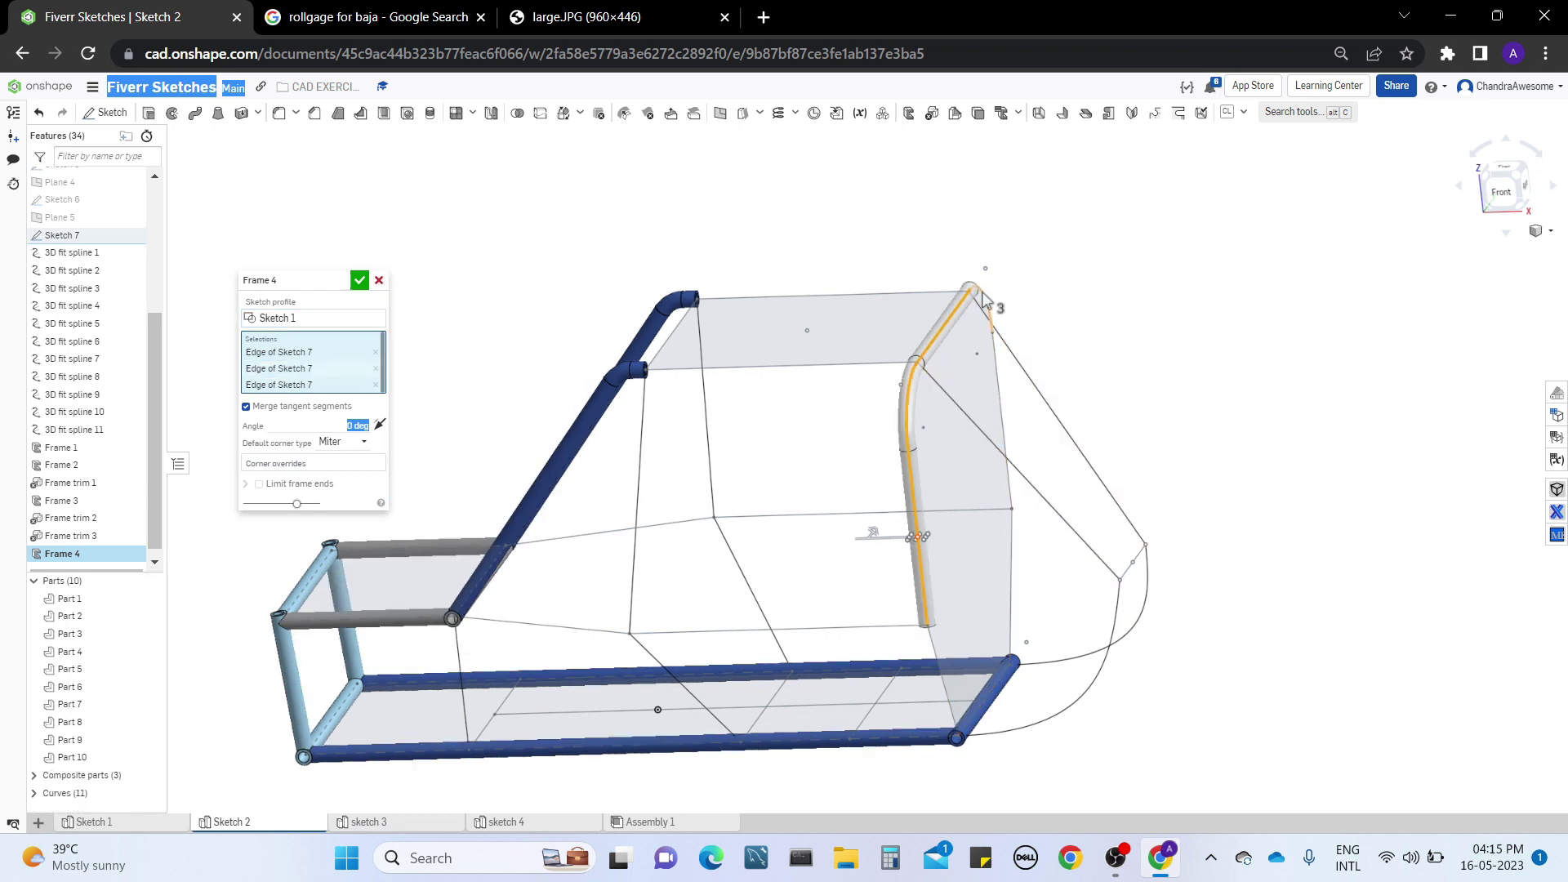
mouse_move(1154, 412)
right_mouse_down()
mouse_move(1142, 405)
mouse_move(1152, 444)
right_mouse_up()
middle_click_drag(1152, 444, 1135, 427)
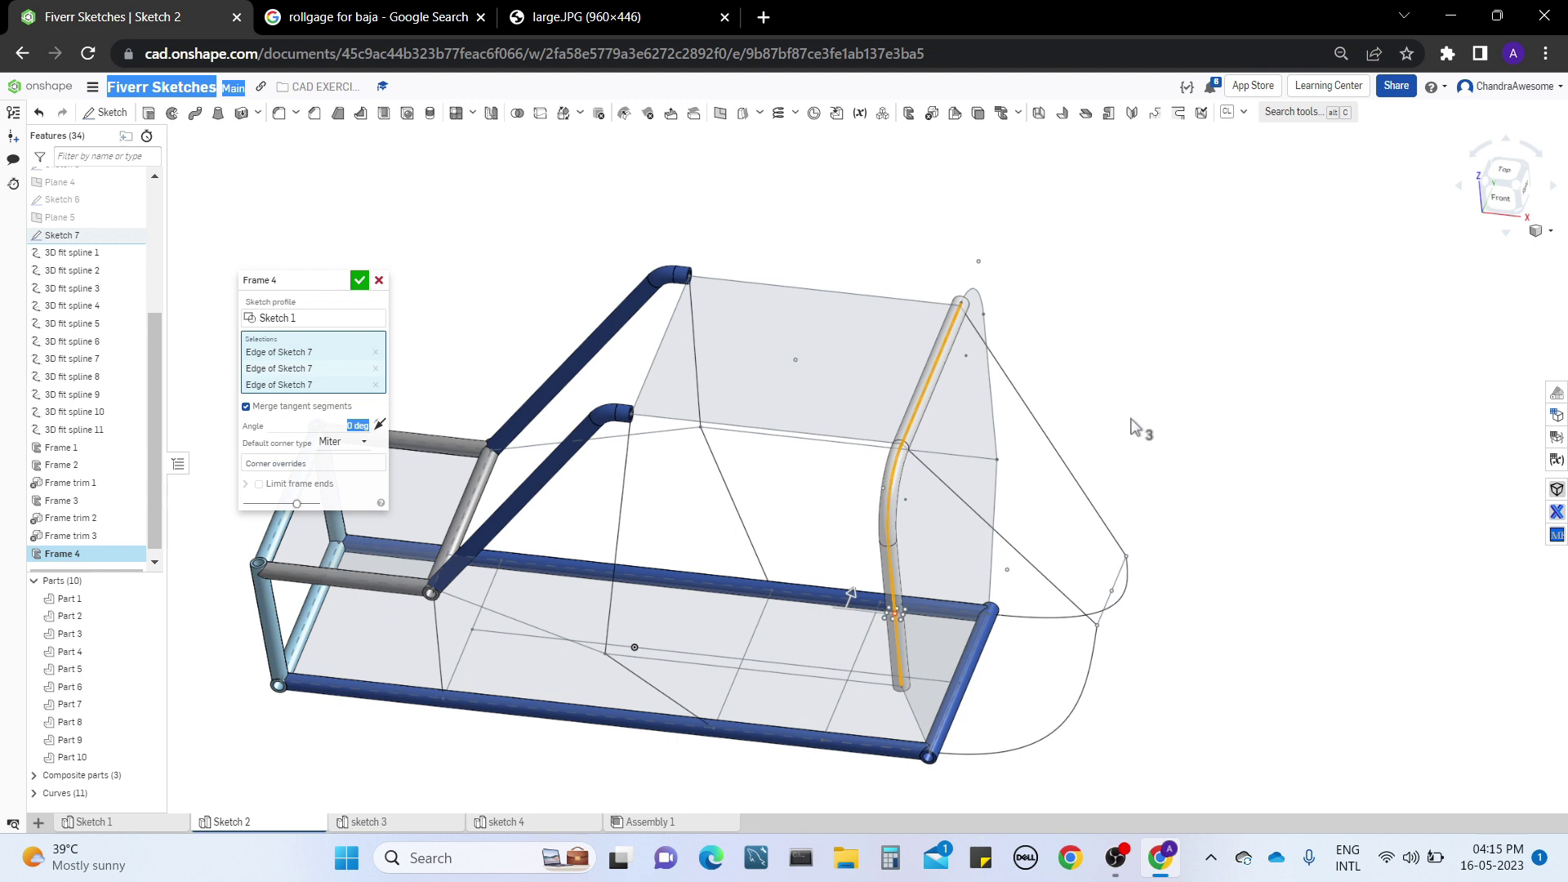
left_click(359, 385)
left_click(358, 368)
left_click(358, 352)
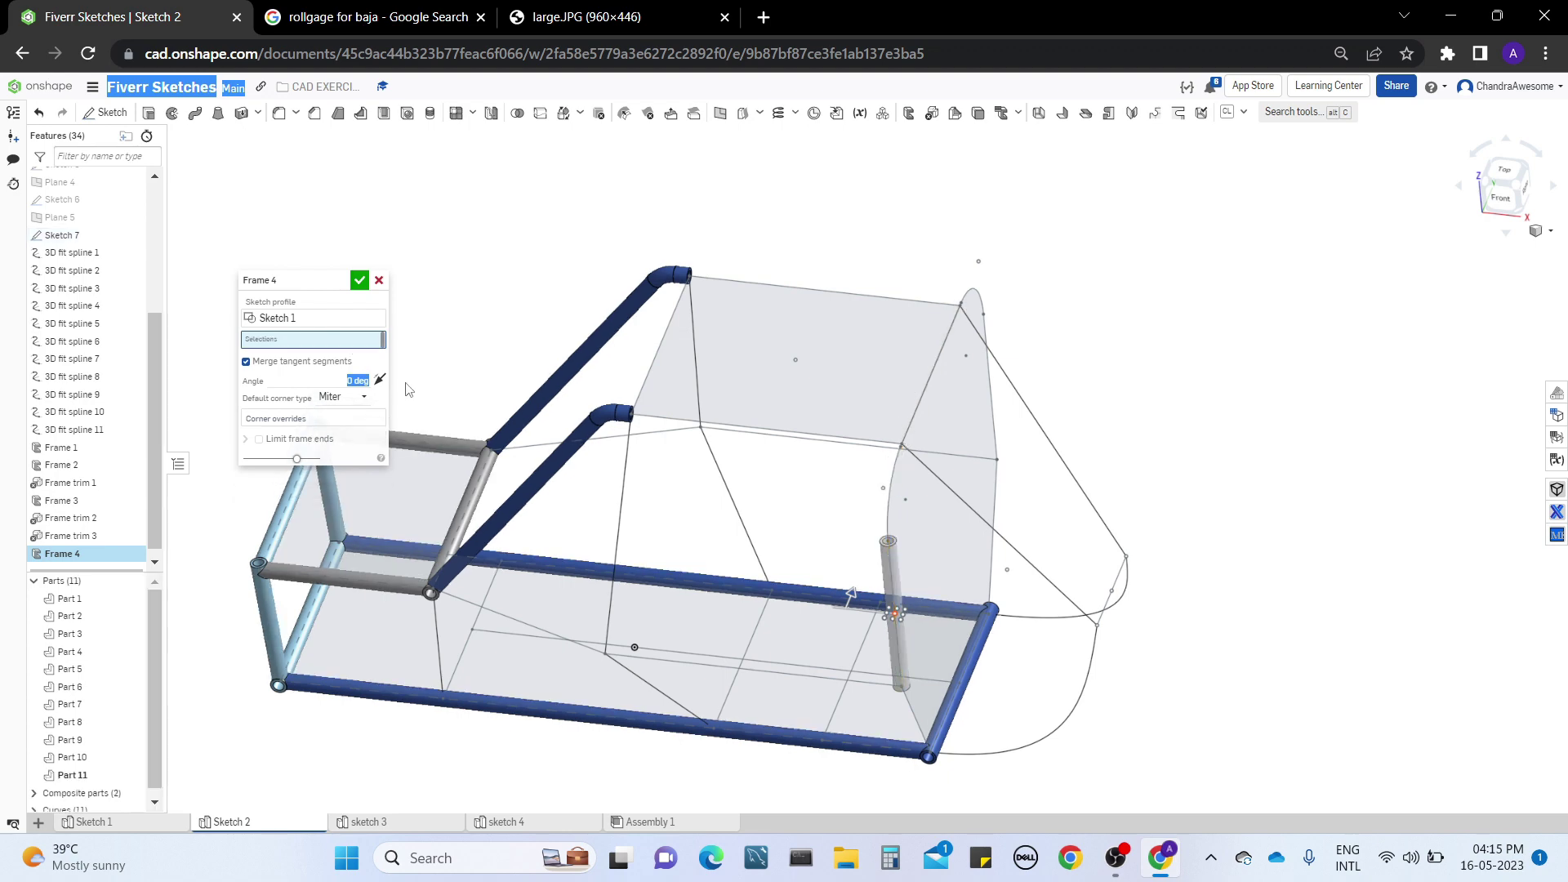
Step: Try the whole Sketch 7 hoop face as the frame path, check its lower corners, and remove it
left_click(954, 531)
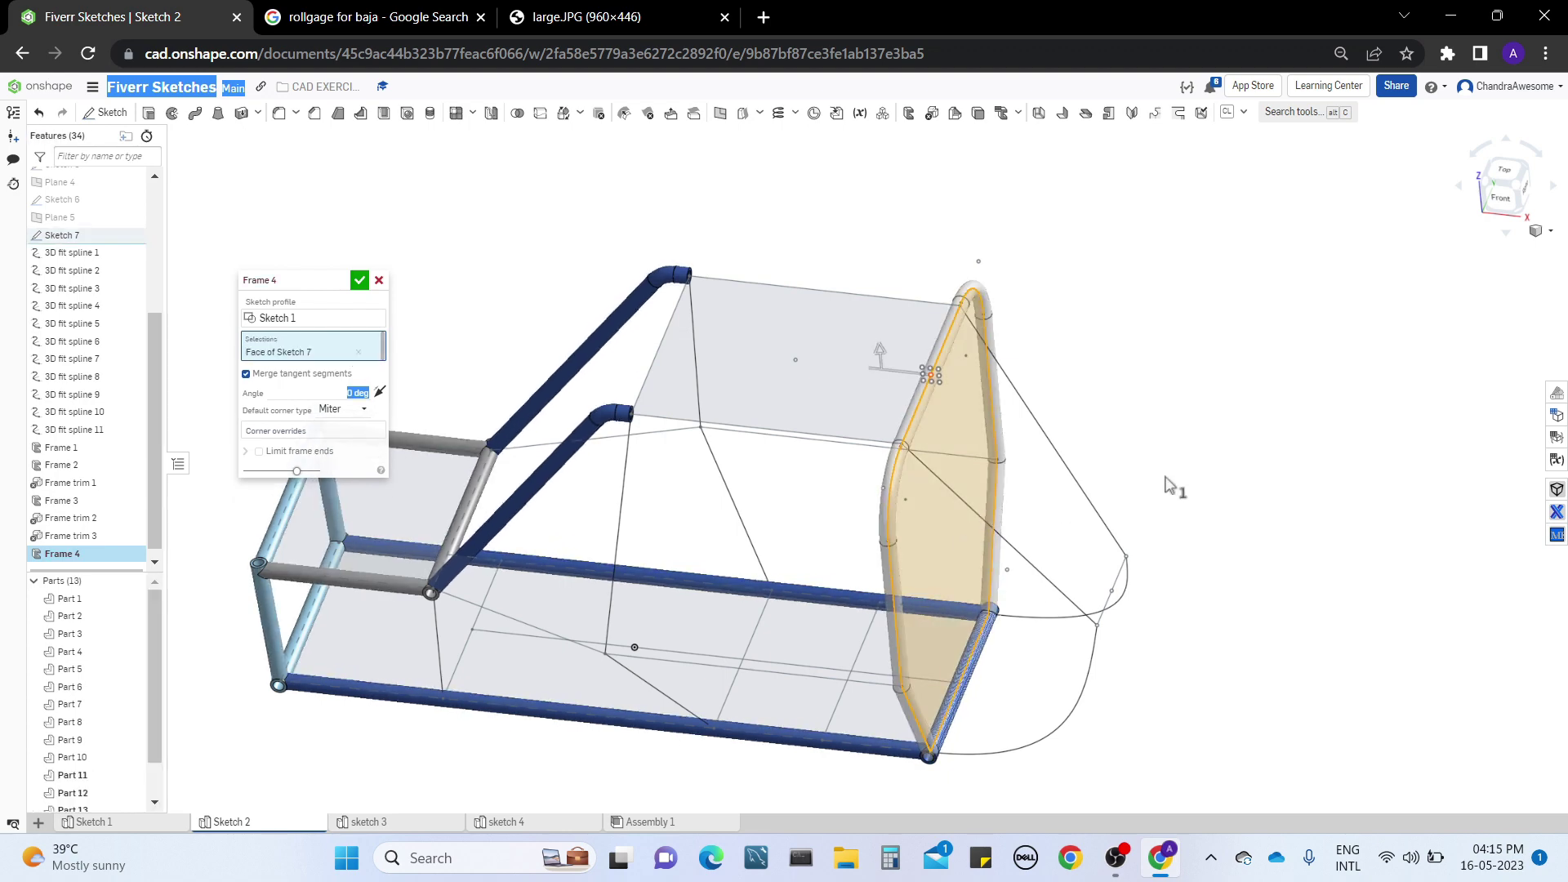
mouse_move(1166, 478)
right_mouse_down()
mouse_move(1136, 419)
mouse_move(1155, 472)
right_mouse_up()
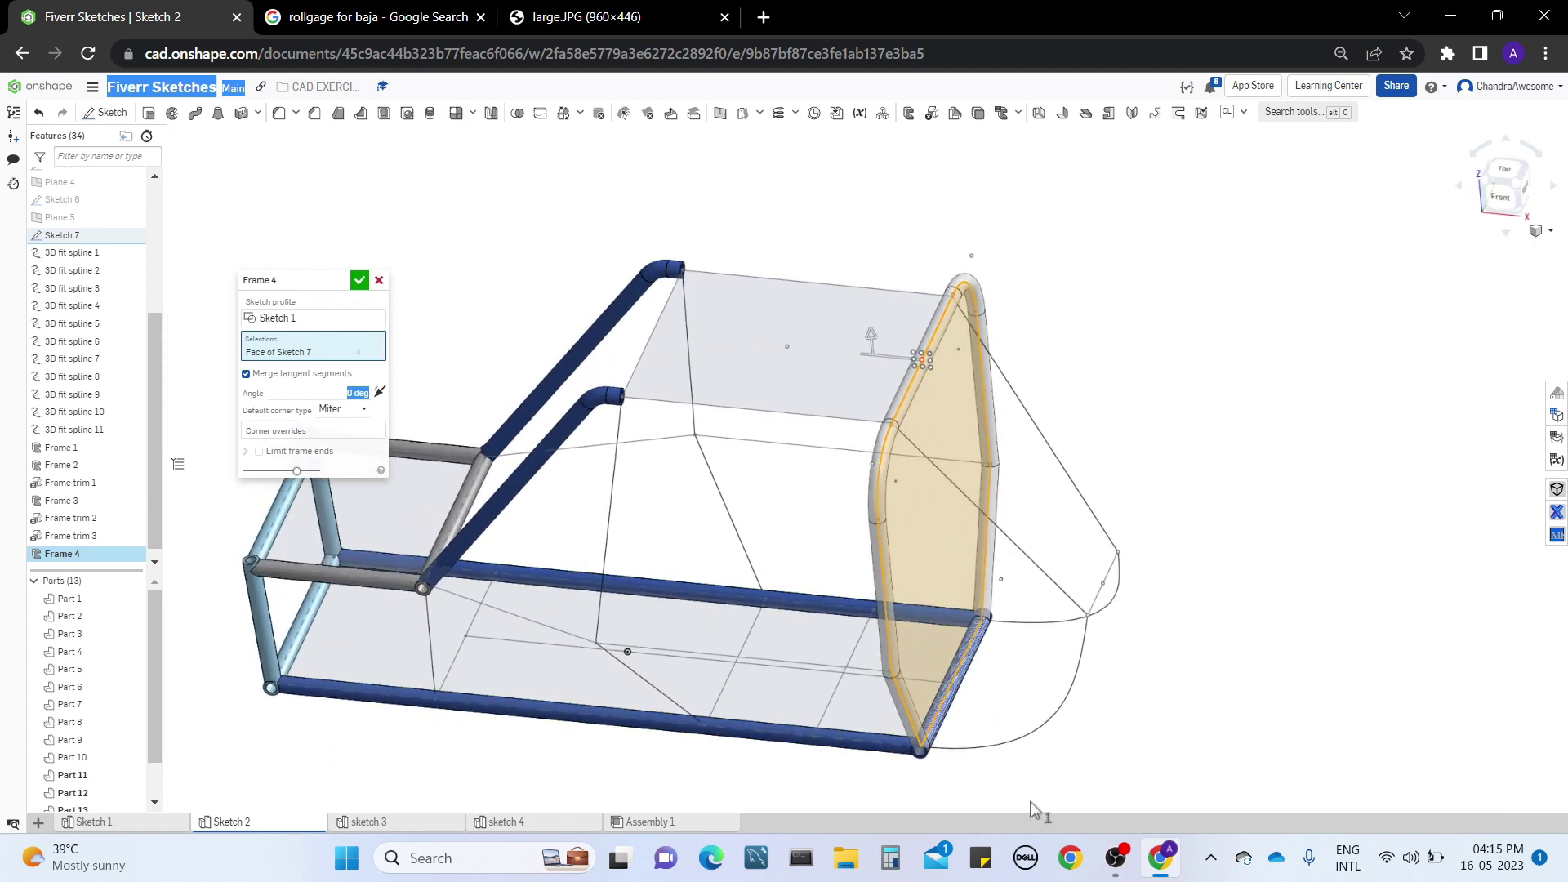
scroll(980, 793, "up", 5)
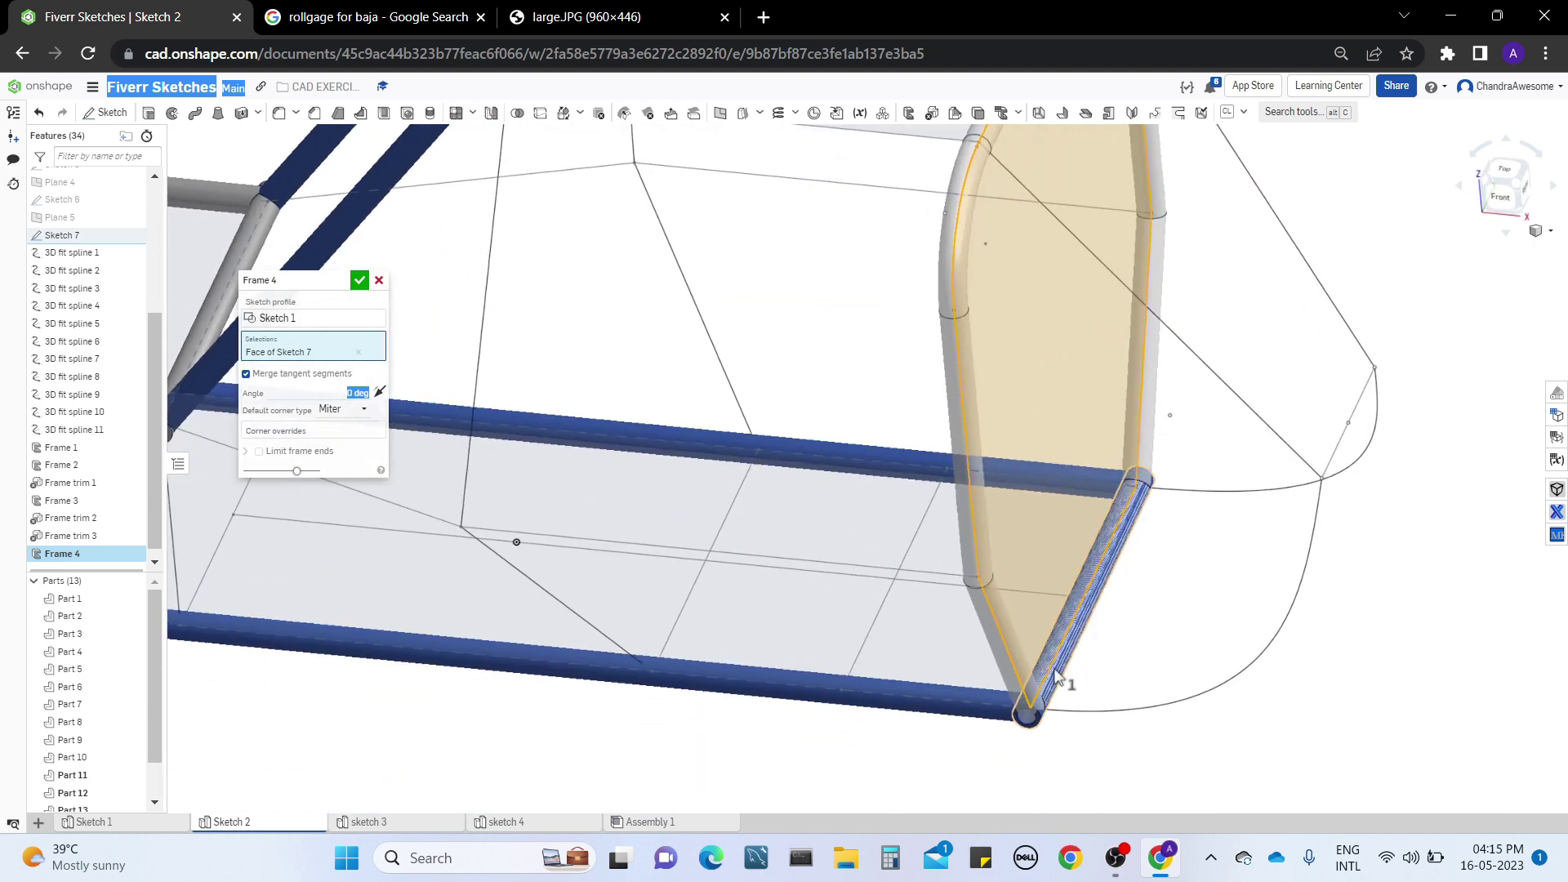
middle_click_drag(1211, 591, 1152, 659)
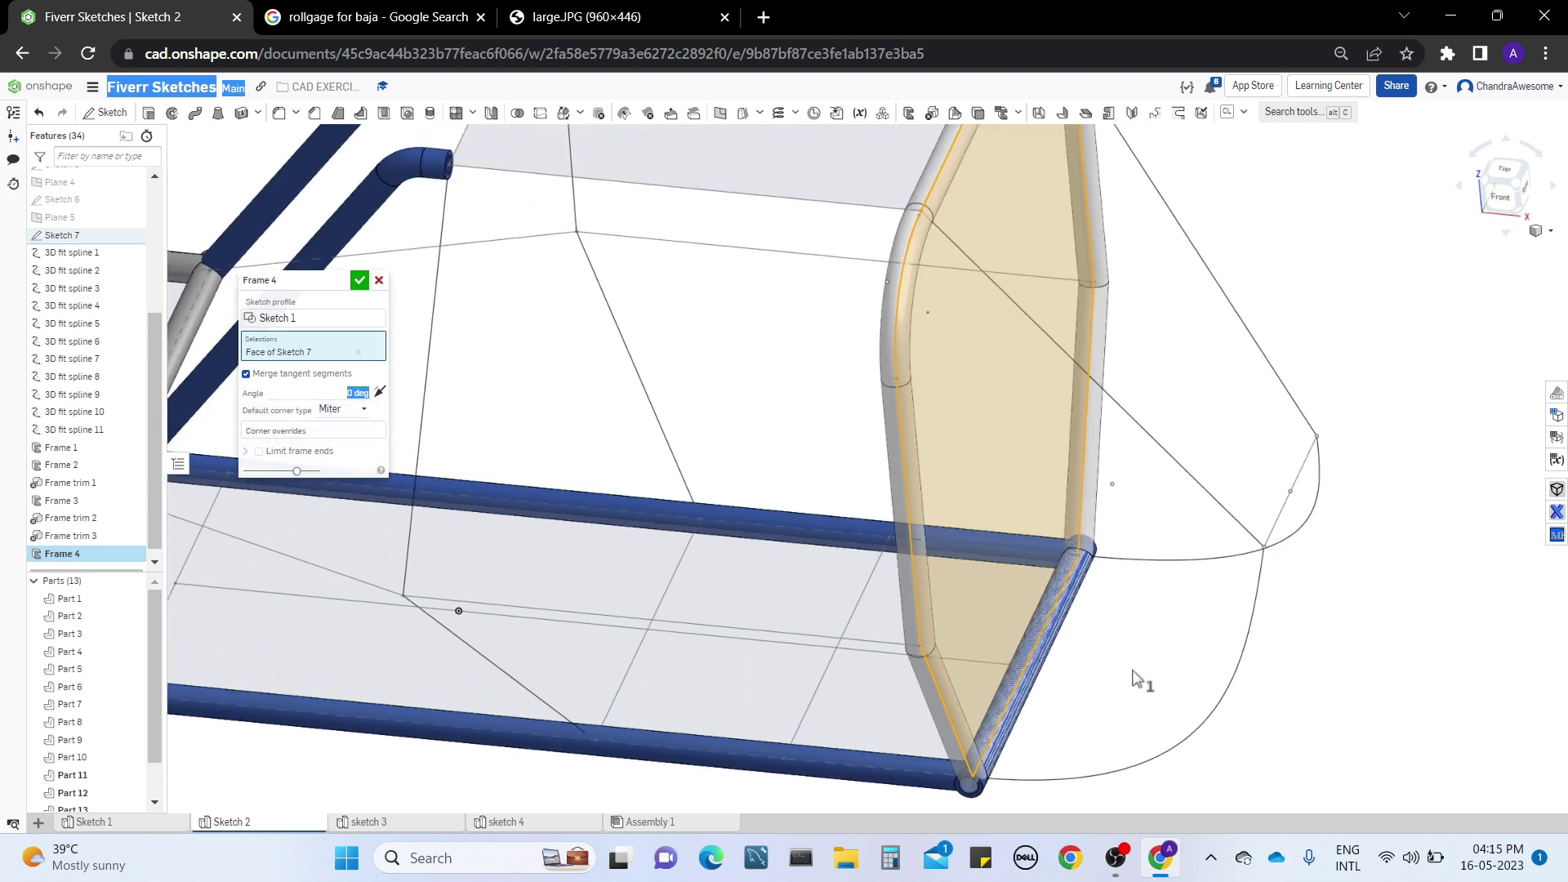
left_click(360, 353)
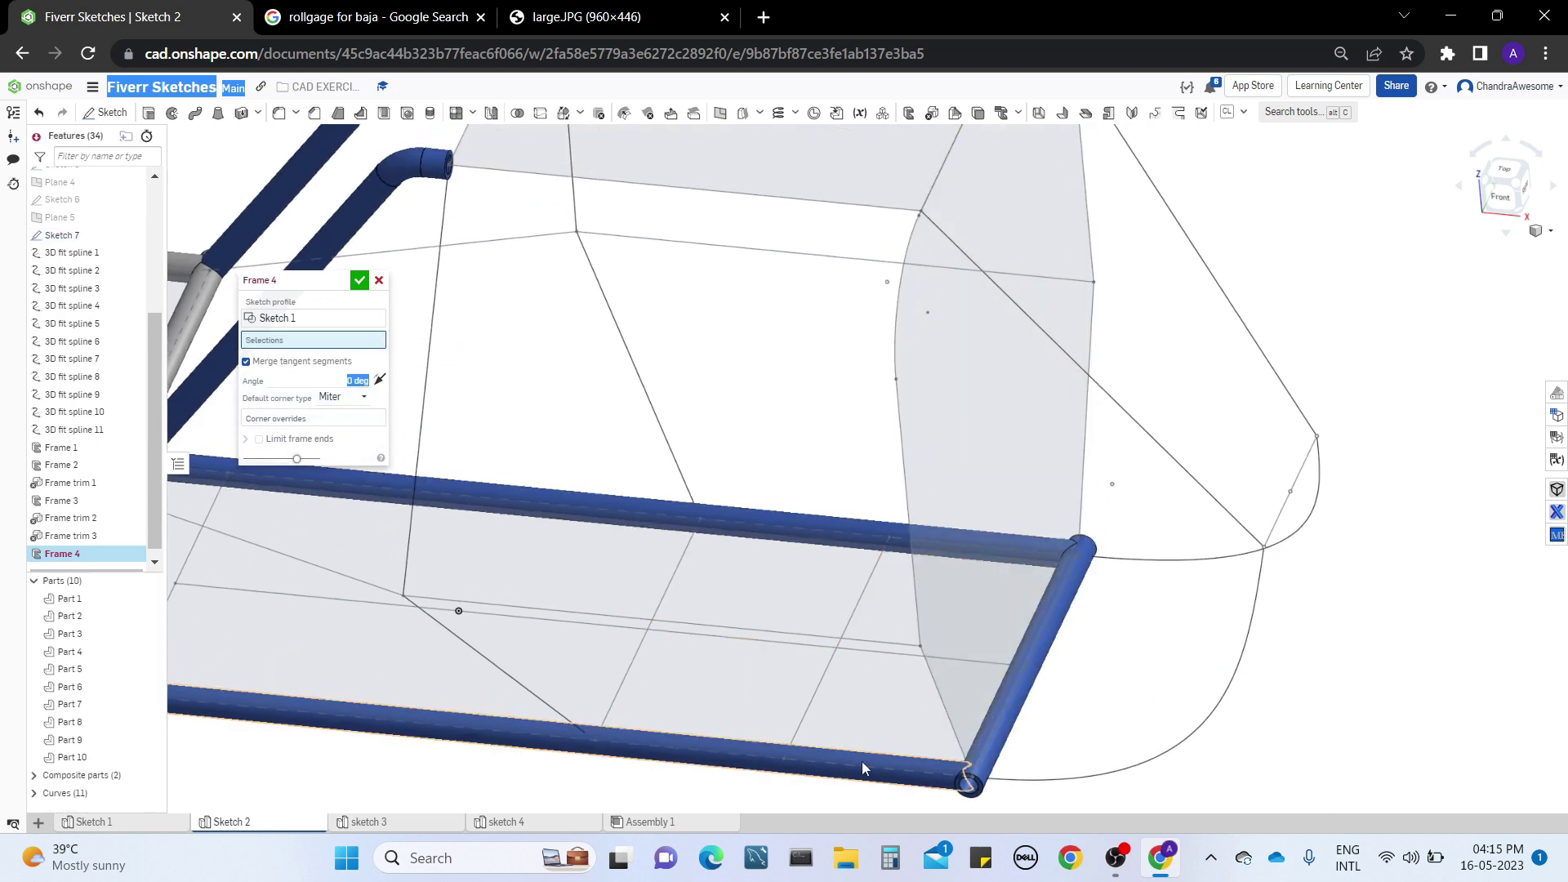
Step: Select the hoop's near lower leg, upright and bend, its top edge and the far bend as the frame path
left_click(952, 722)
left_click(913, 575)
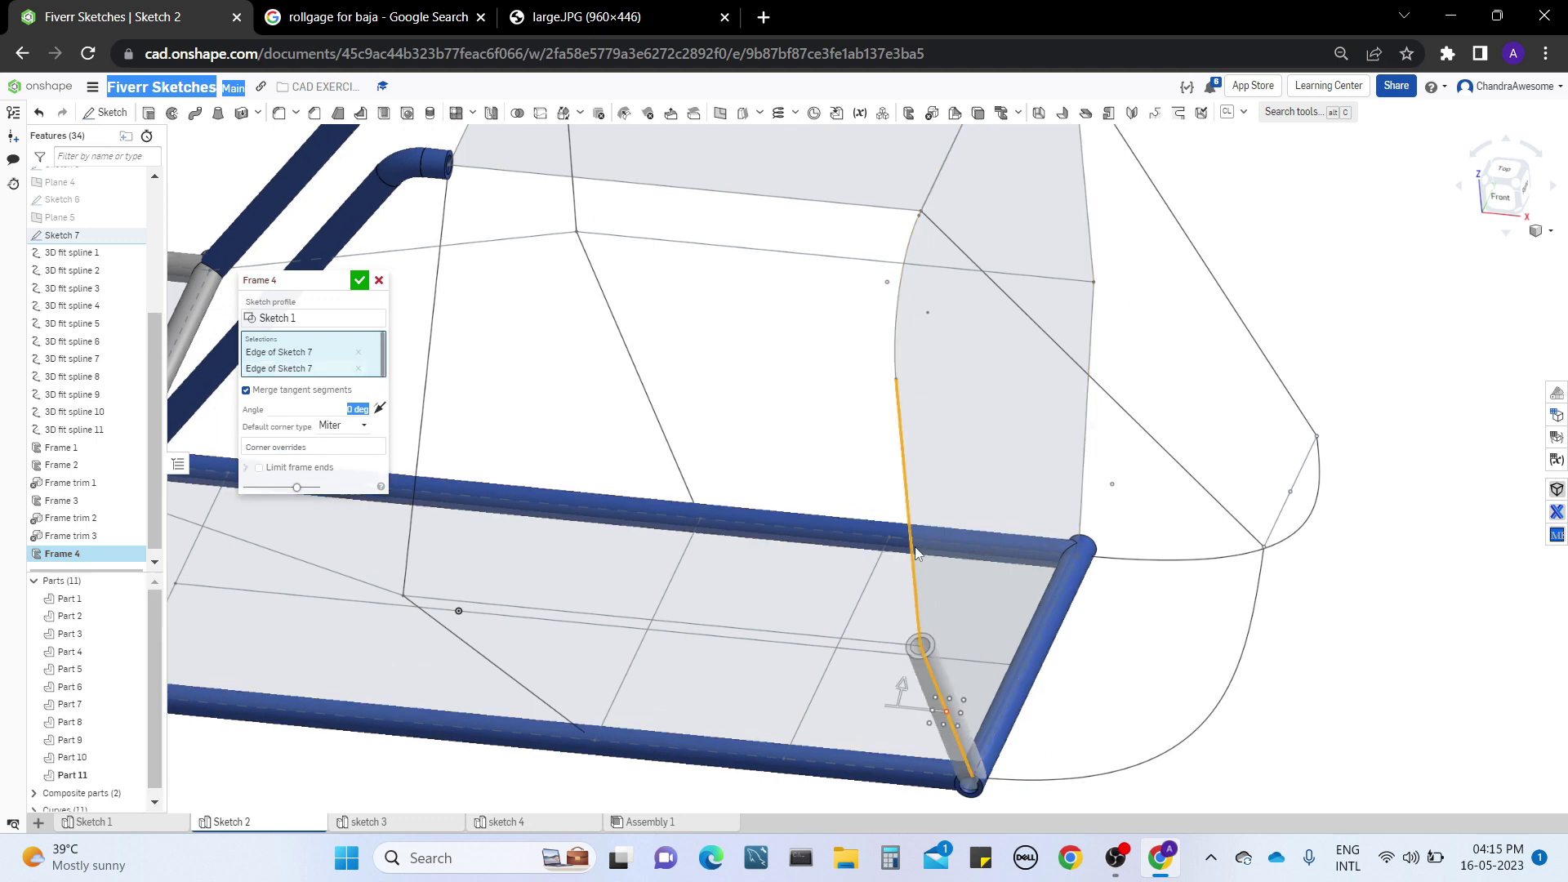
middle_click_drag(903, 482, 878, 768)
left_click(870, 603)
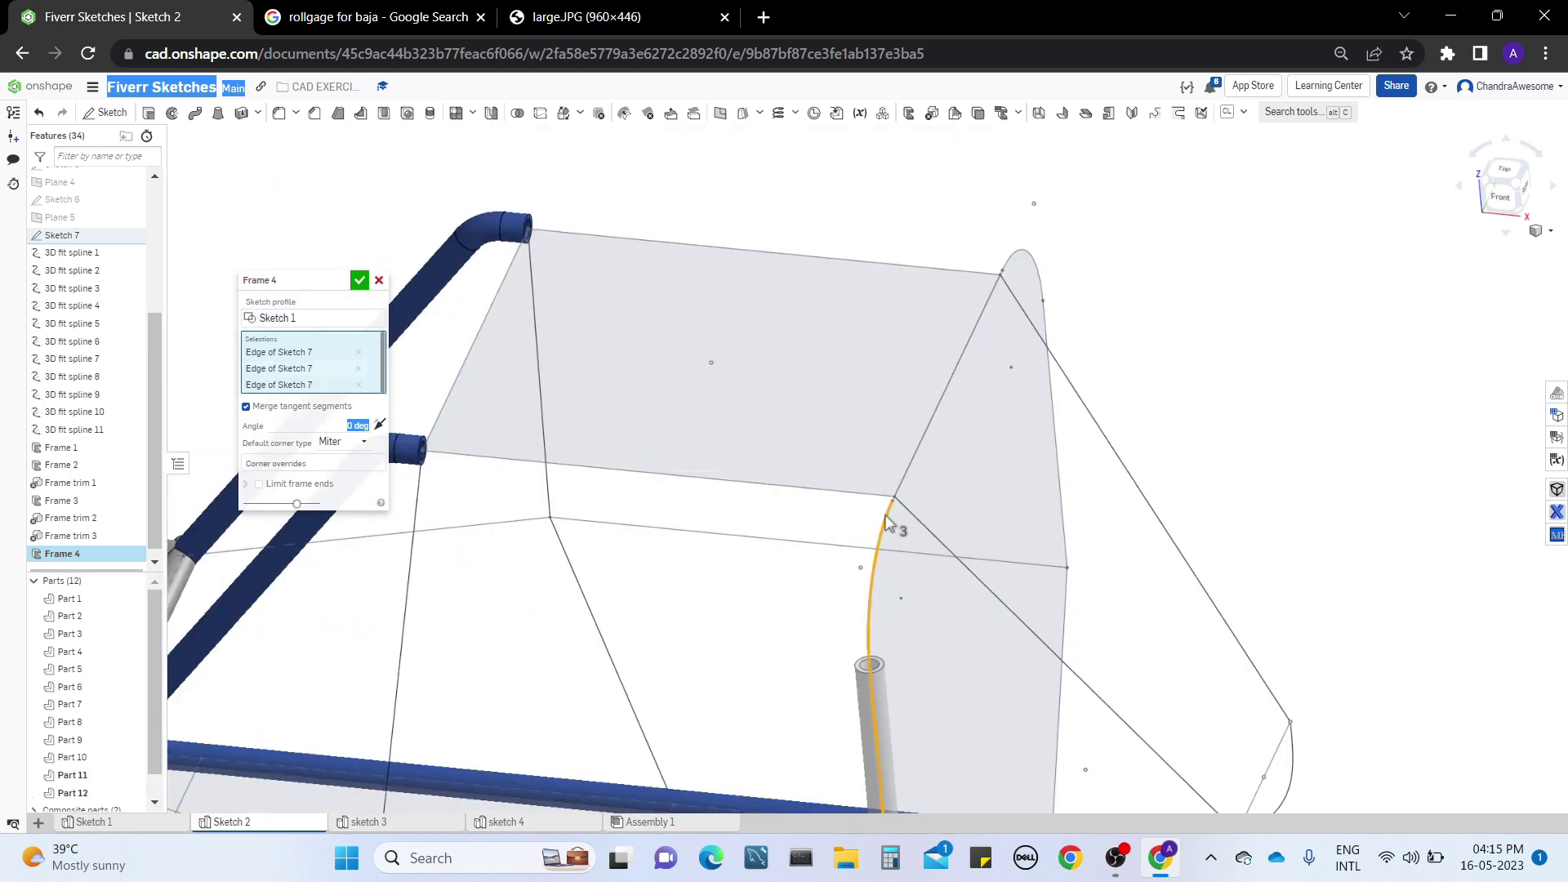
left_click(913, 459)
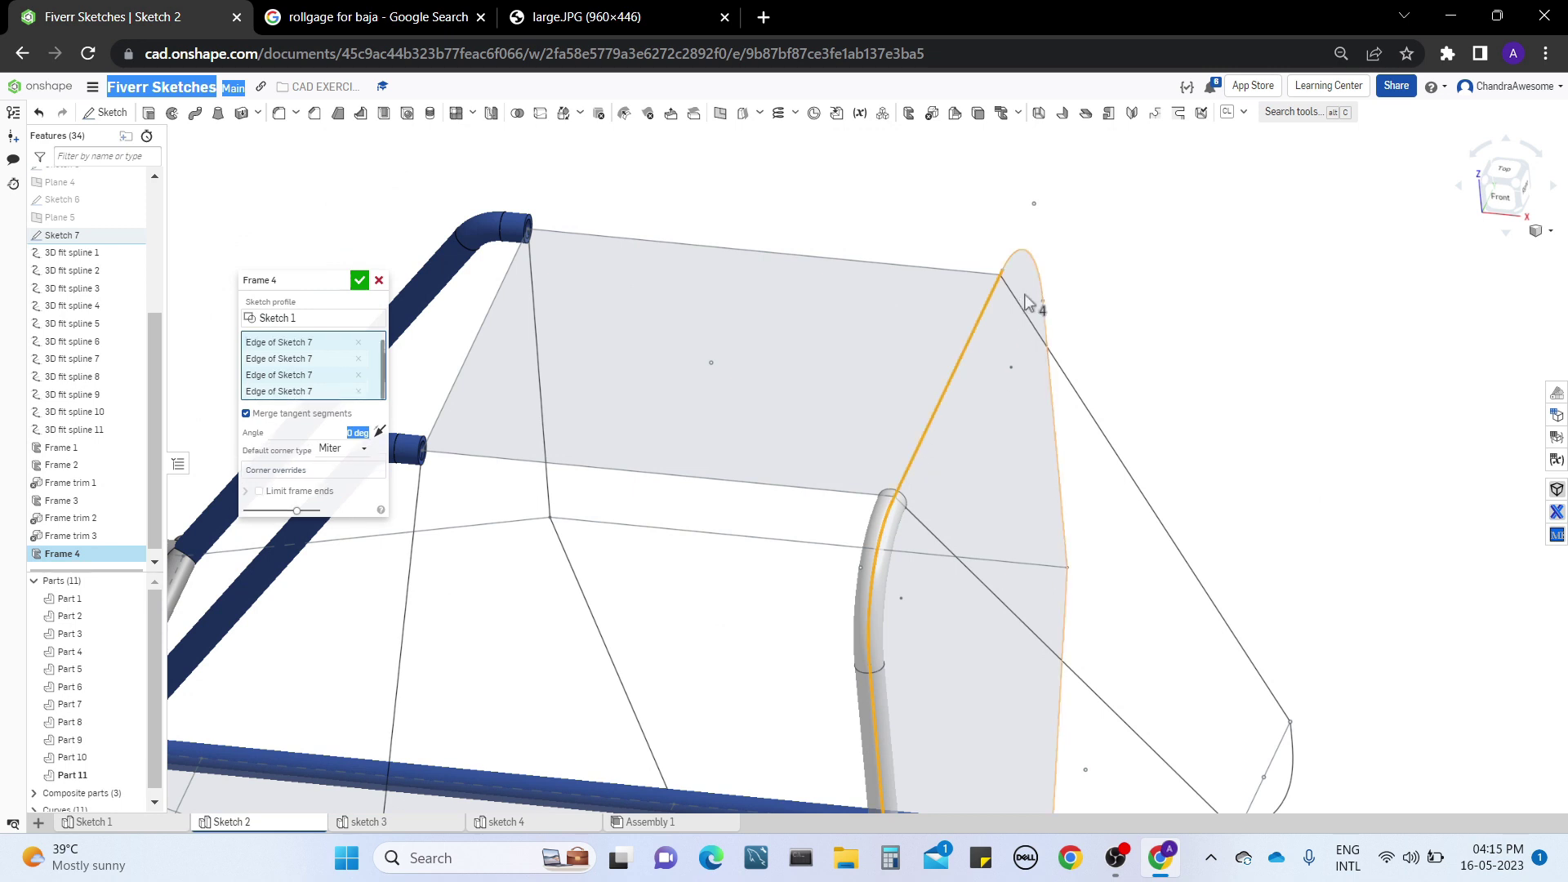
left_click(1033, 260)
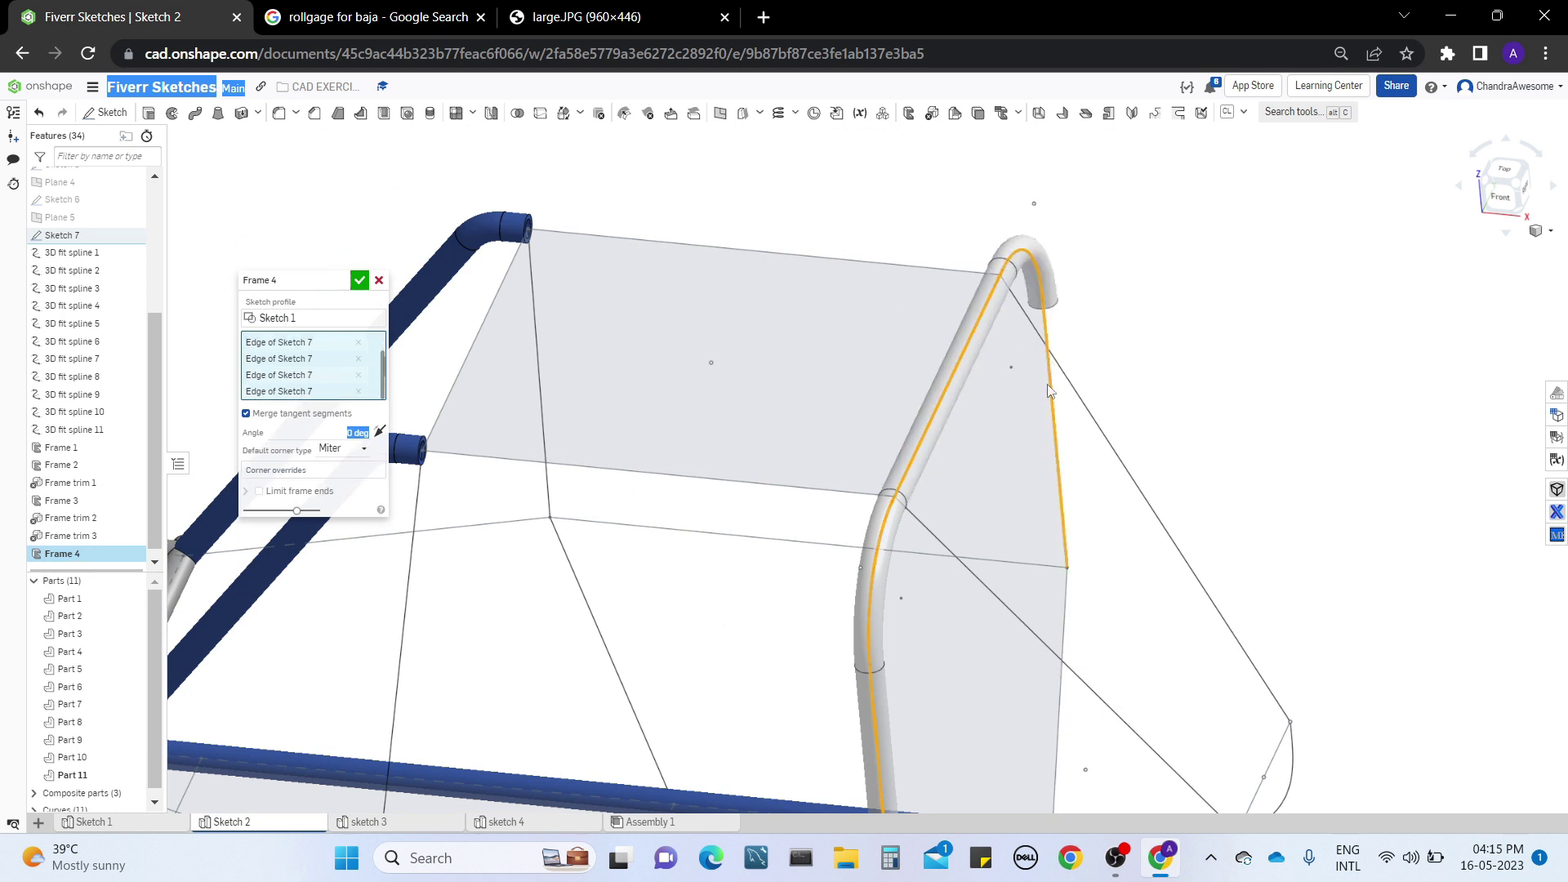
Step: Add the remaining straight edges on the hoop's far side to the path and accept the frame
middle_click_drag(1093, 601, 1103, 457)
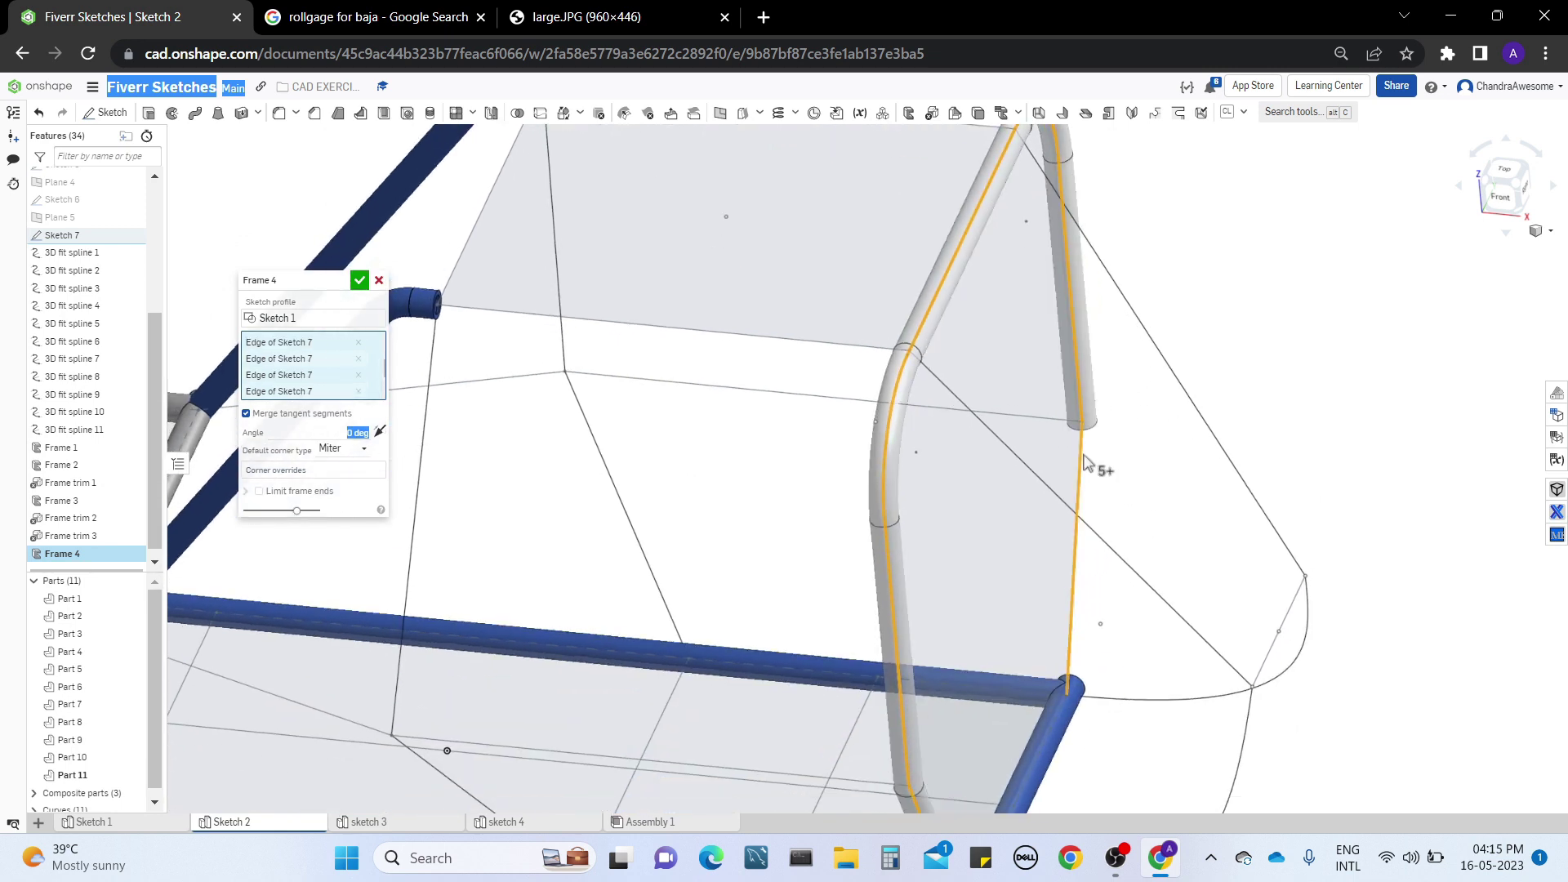
left_click(1084, 457)
middle_click_drag(1119, 625, 1130, 538)
right_click_drag(1130, 530, 1099, 527)
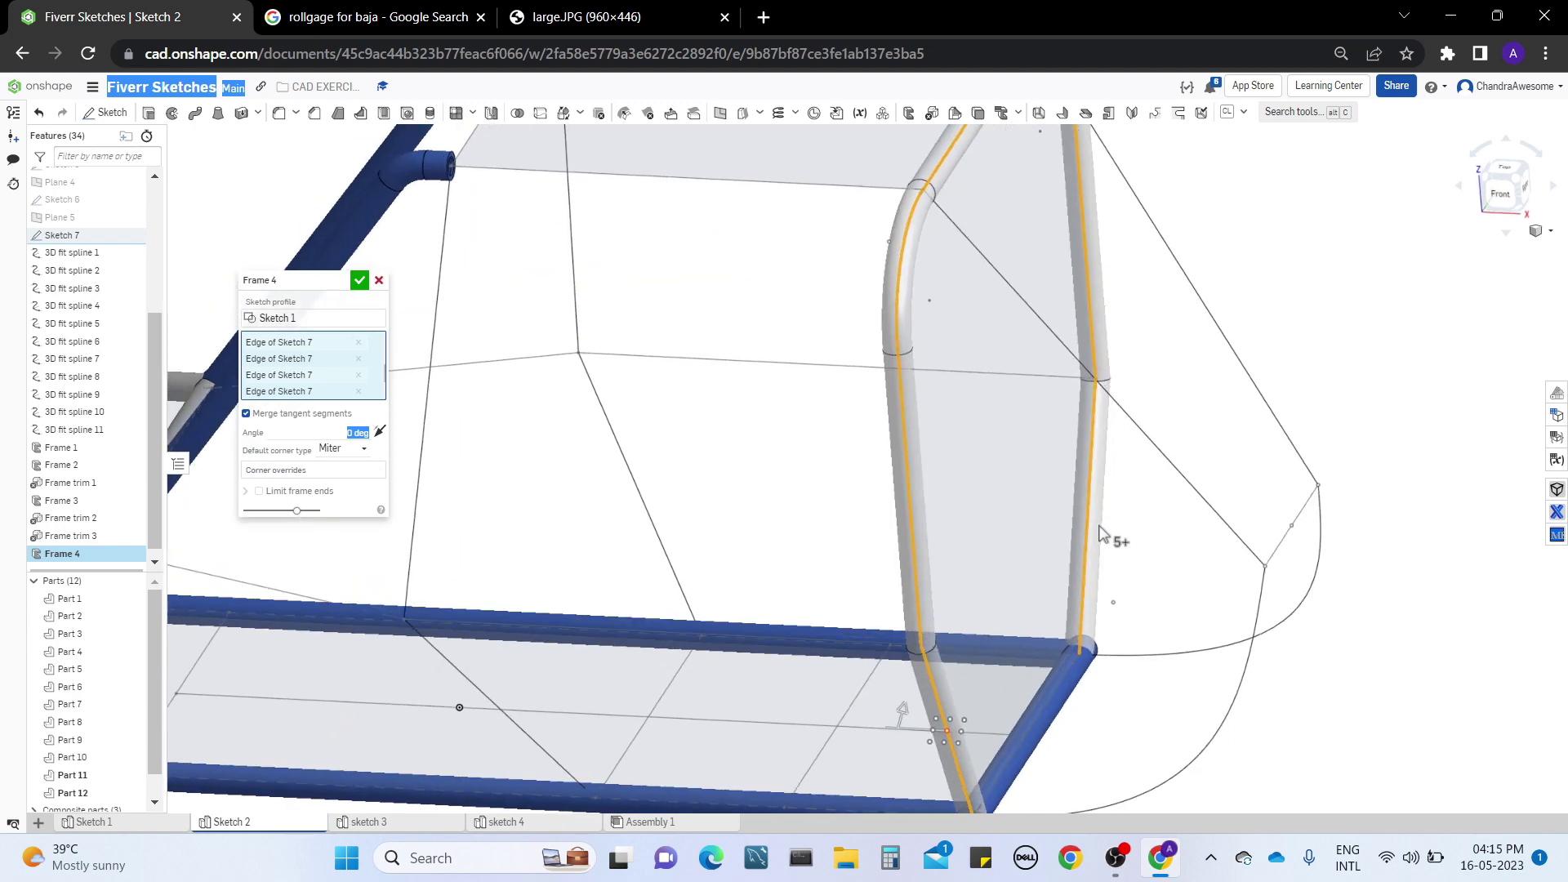
left_click(361, 281)
Step: Examine the joints where both legs of the rear hoop meet the rear cross tube of the floor frame
right_click_drag(1331, 518, 1261, 472)
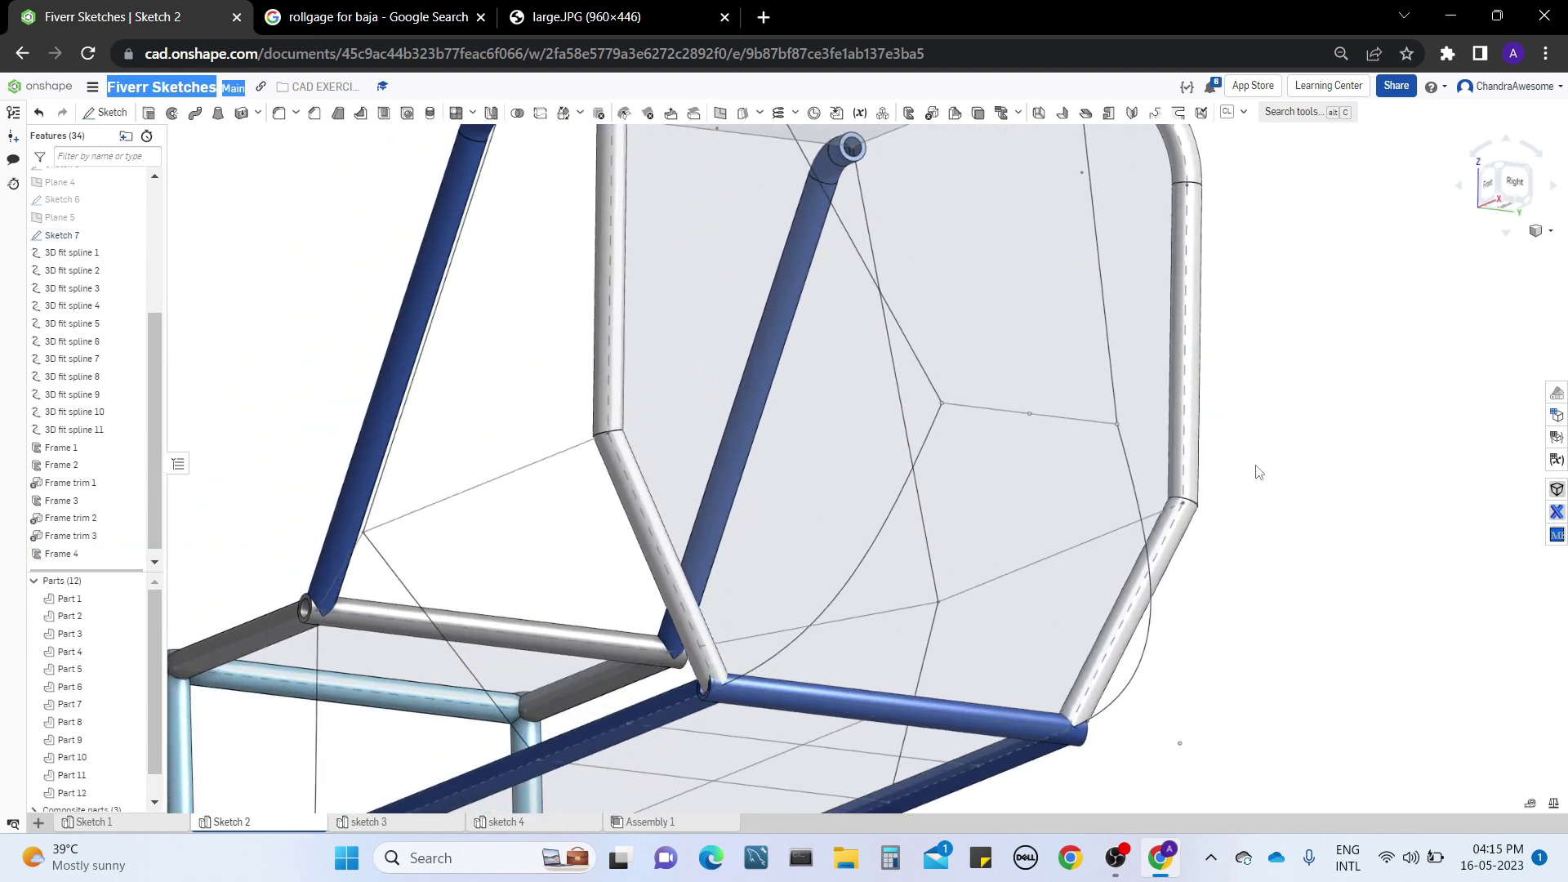
right_click_drag(695, 717, 827, 696)
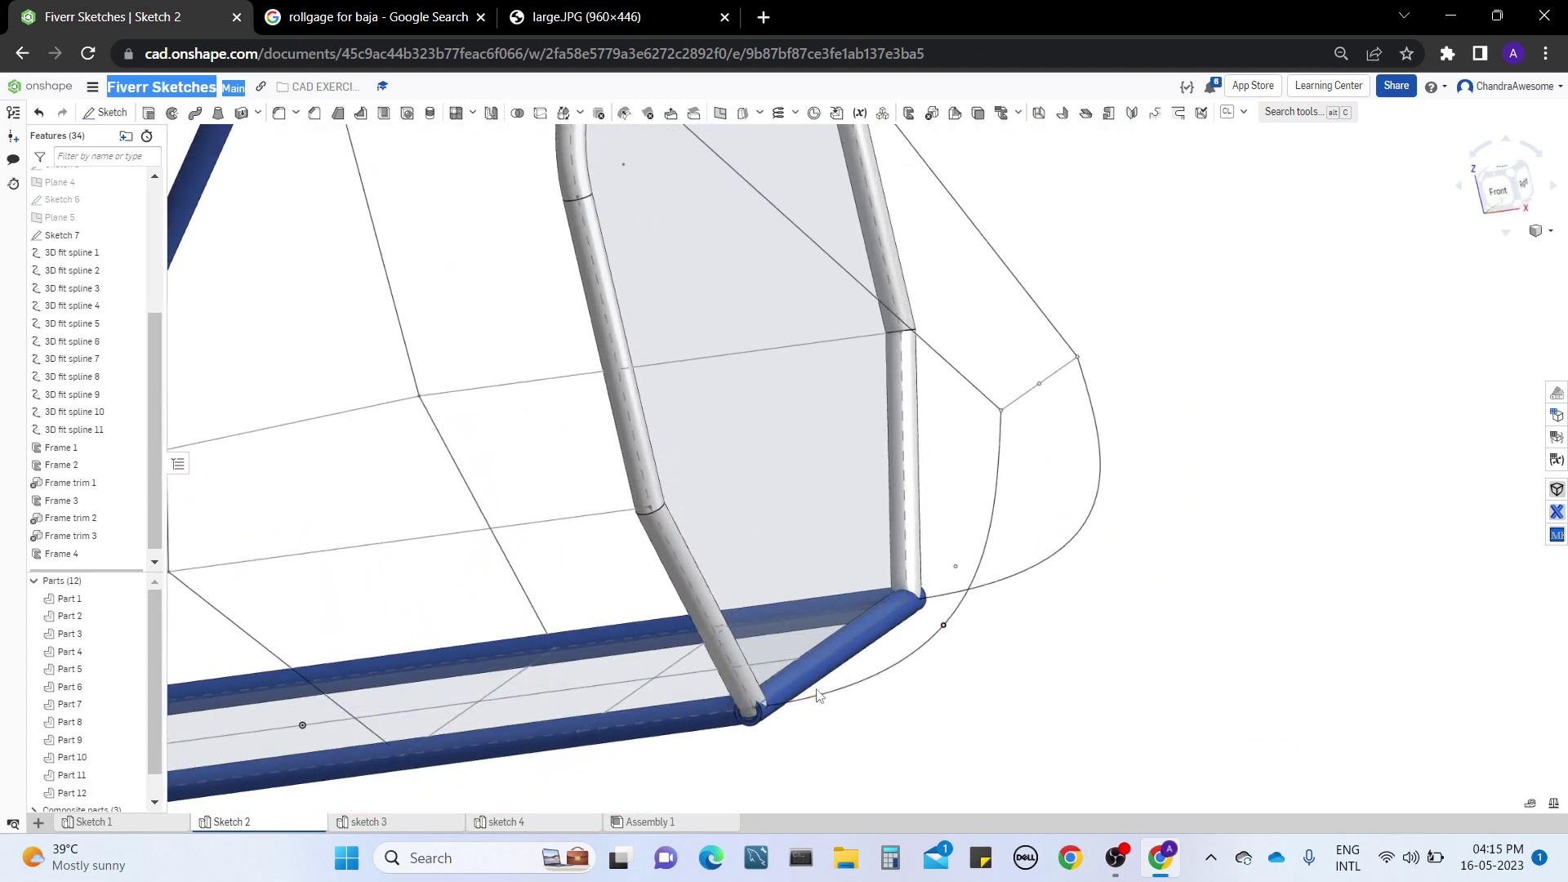
scroll(789, 786, "up", 6)
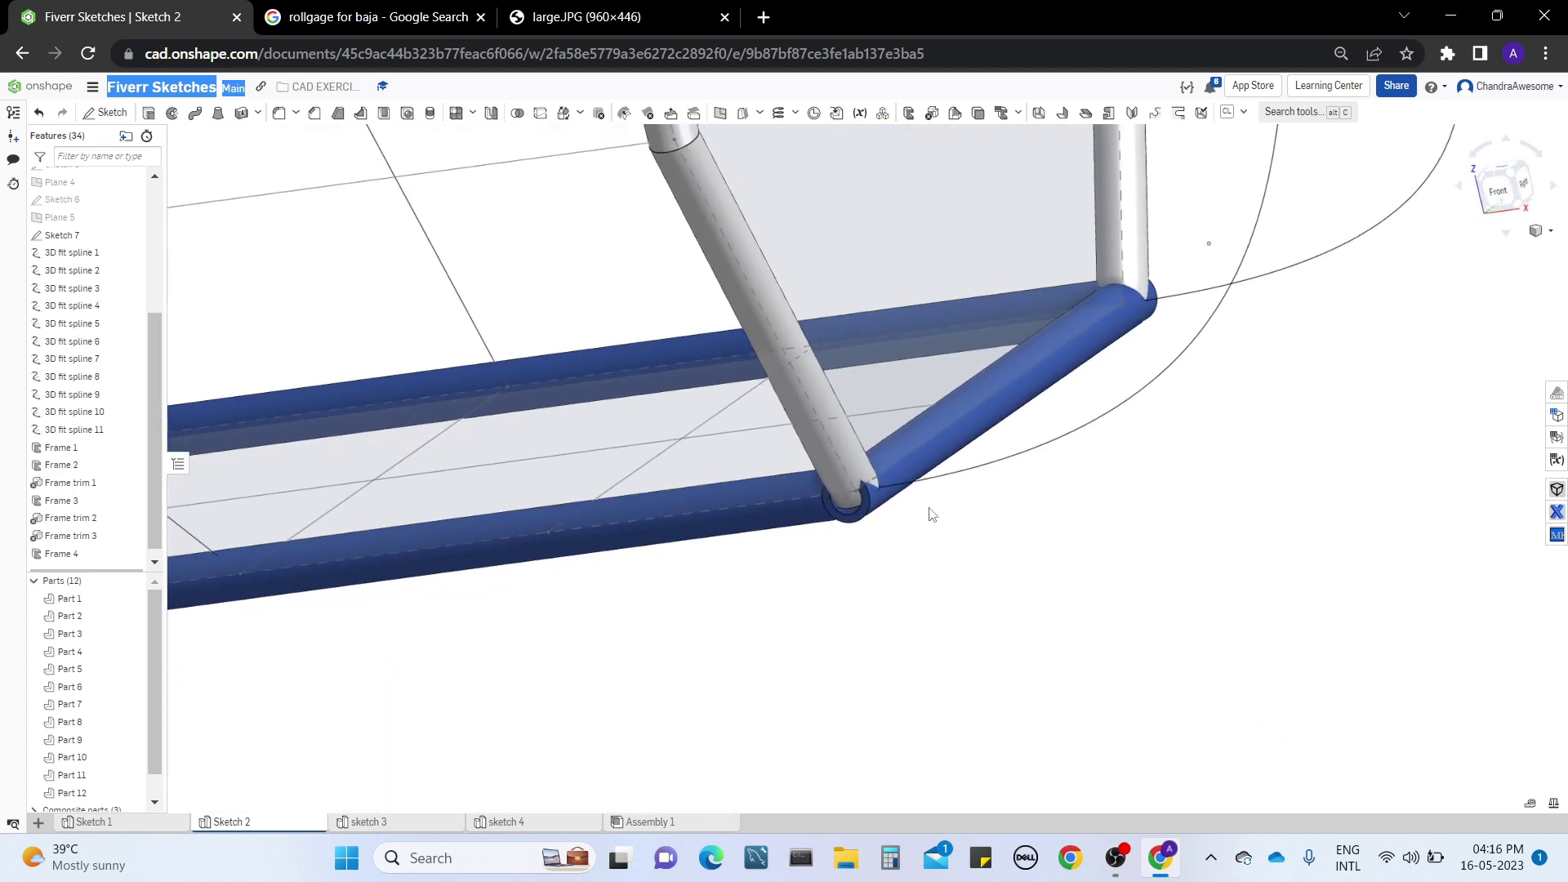
right_click_drag(876, 535, 897, 649)
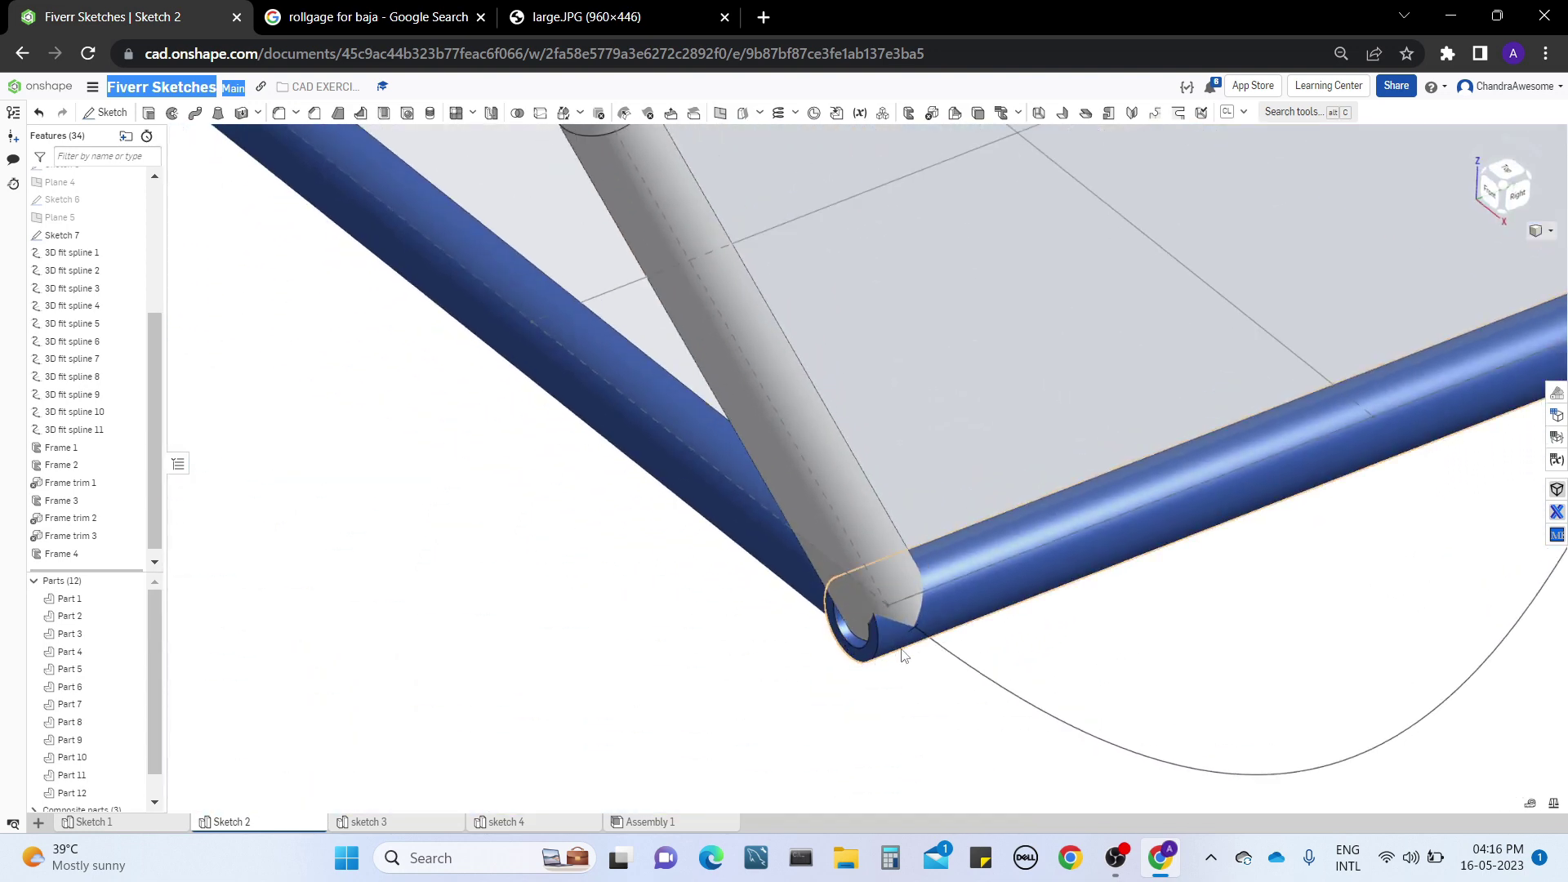
middle_click_drag(835, 670, 498, 779)
middle_click_drag(1397, 576, 956, 743)
mouse_move(1143, 605)
right_mouse_down()
mouse_move(989, 589)
mouse_move(1089, 595)
right_mouse_up()
right_click(1089, 595)
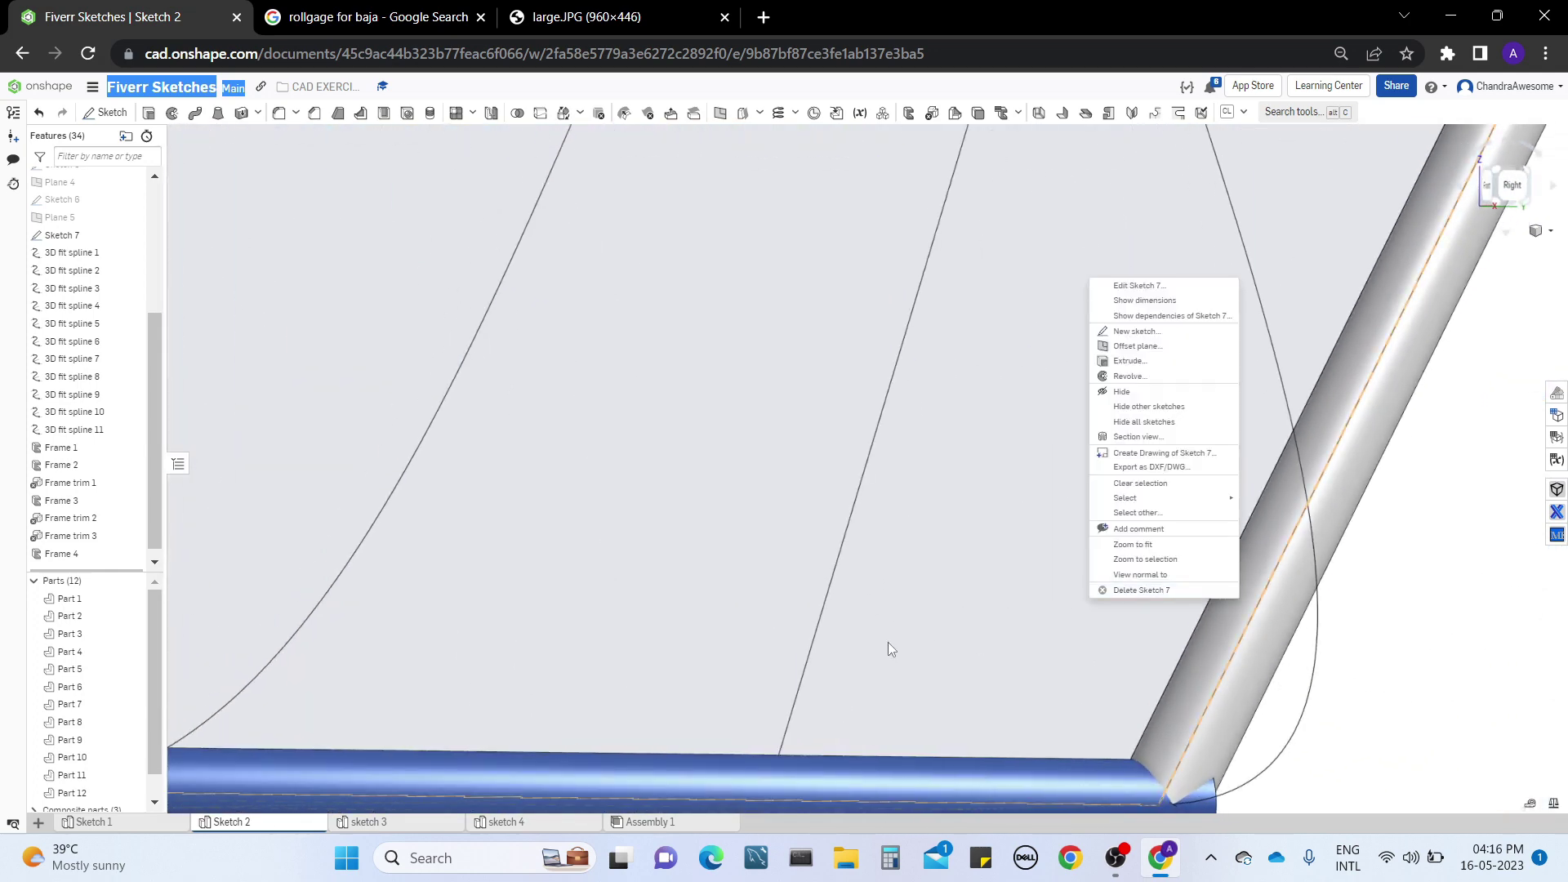
scroll(889, 642, "down", 3)
left_click(1333, 565)
middle_click_drag(768, 623, 845, 619)
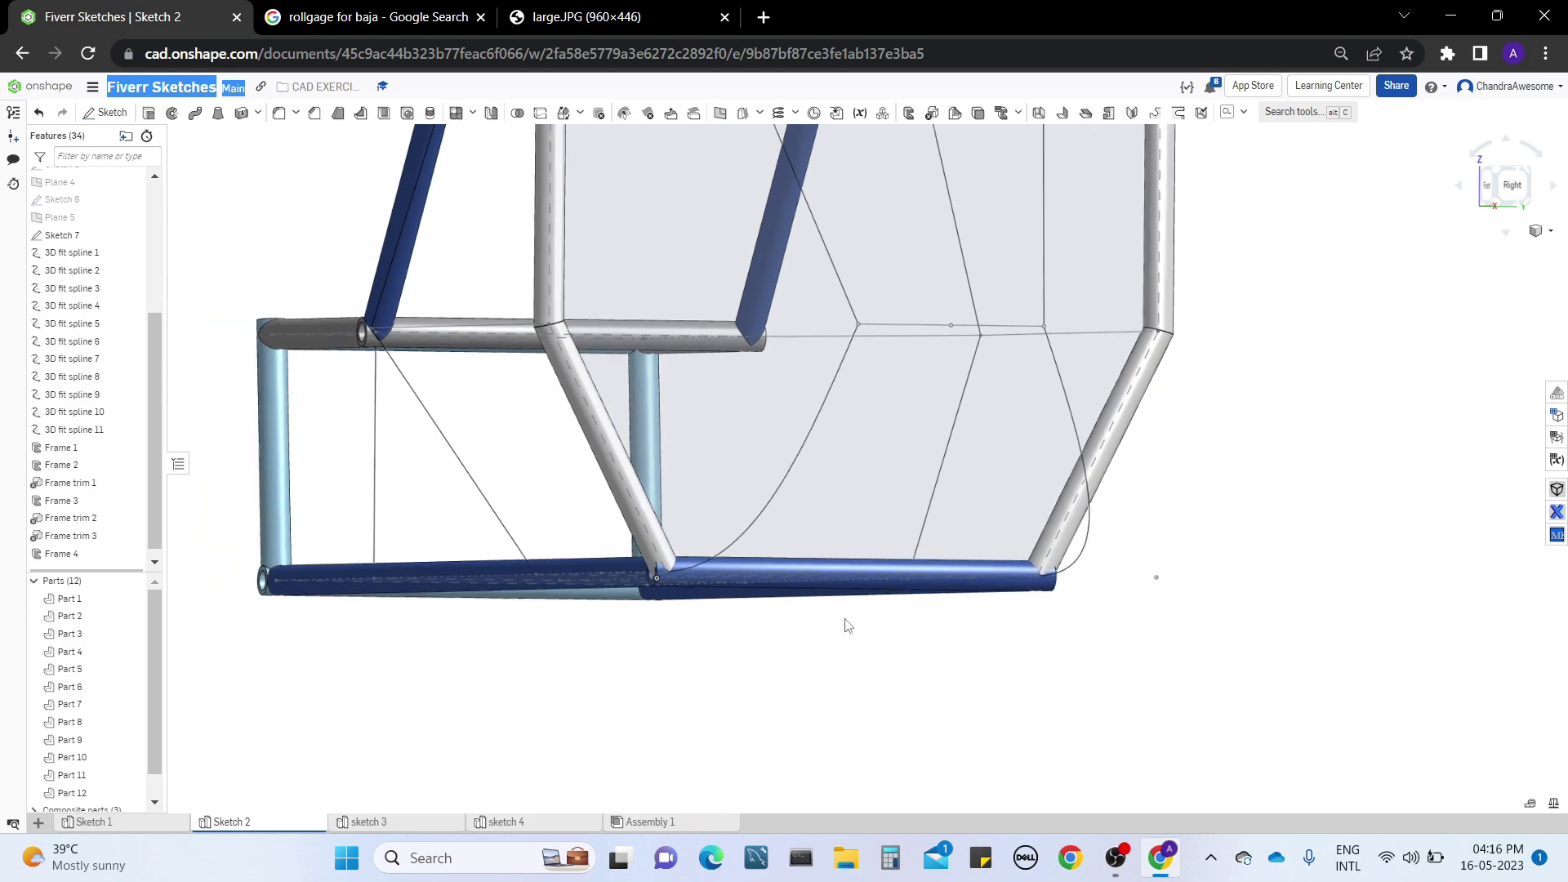
Step: Compare the tube joints at the front nose corner with the near rear corner of the floor frame
right_click_drag(844, 619, 897, 684)
middle_click_drag(588, 606, 975, 791)
middle_click_drag(660, 441, 701, 512)
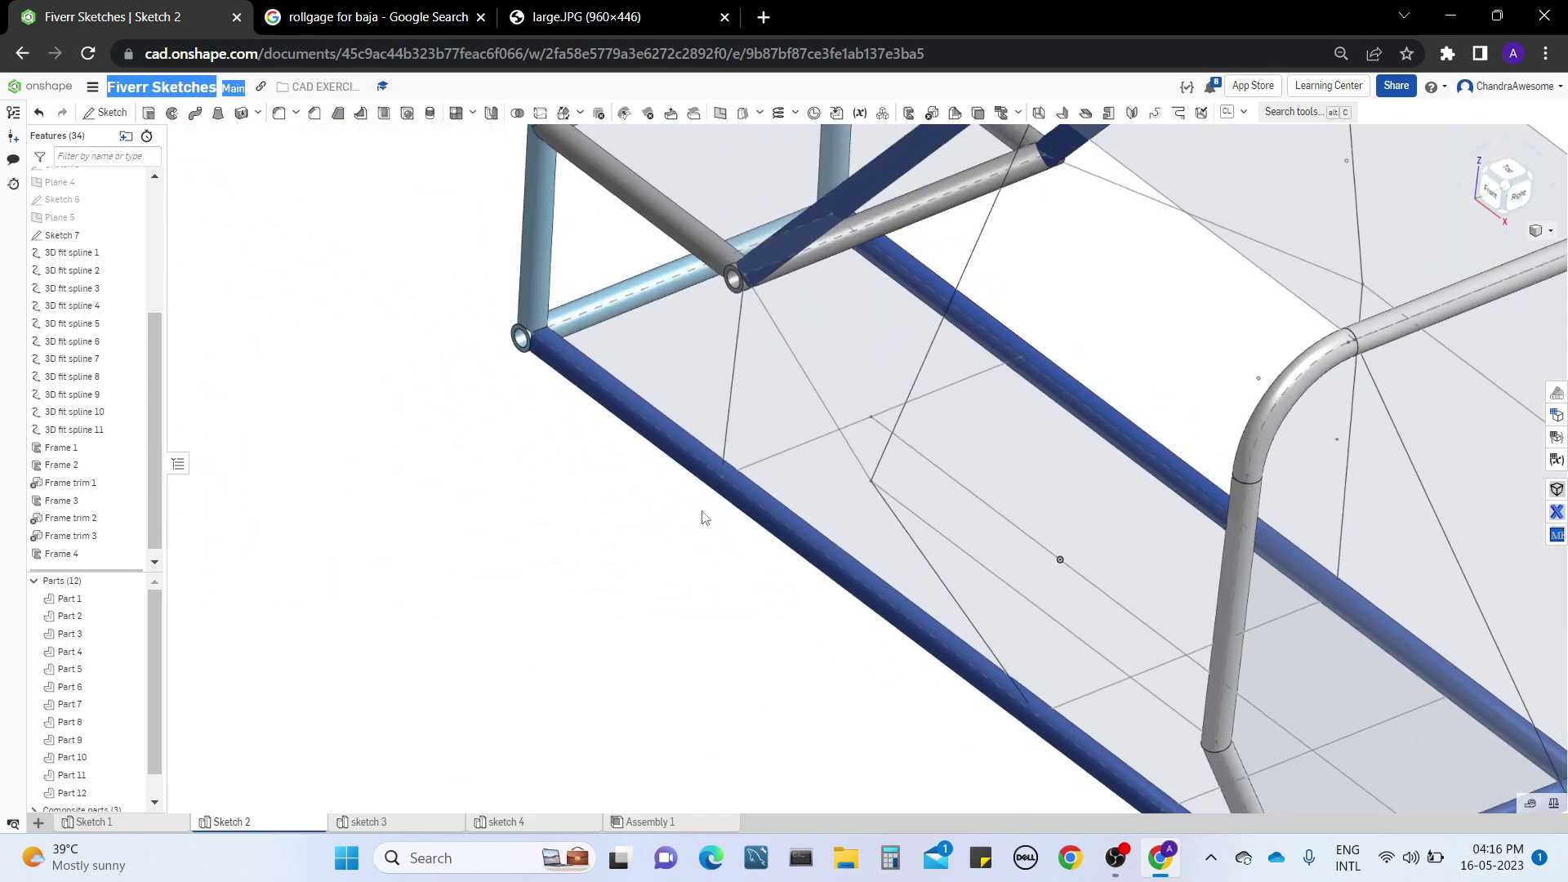
right_click_drag(703, 509, 704, 462)
mouse_move(1076, 642)
right_mouse_down()
mouse_move(801, 444)
mouse_move(1126, 560)
mouse_move(1139, 605)
mouse_move(1073, 665)
right_mouse_up()
scroll(936, 701, "up", 4)
middle_click_drag(979, 709, 840, 544)
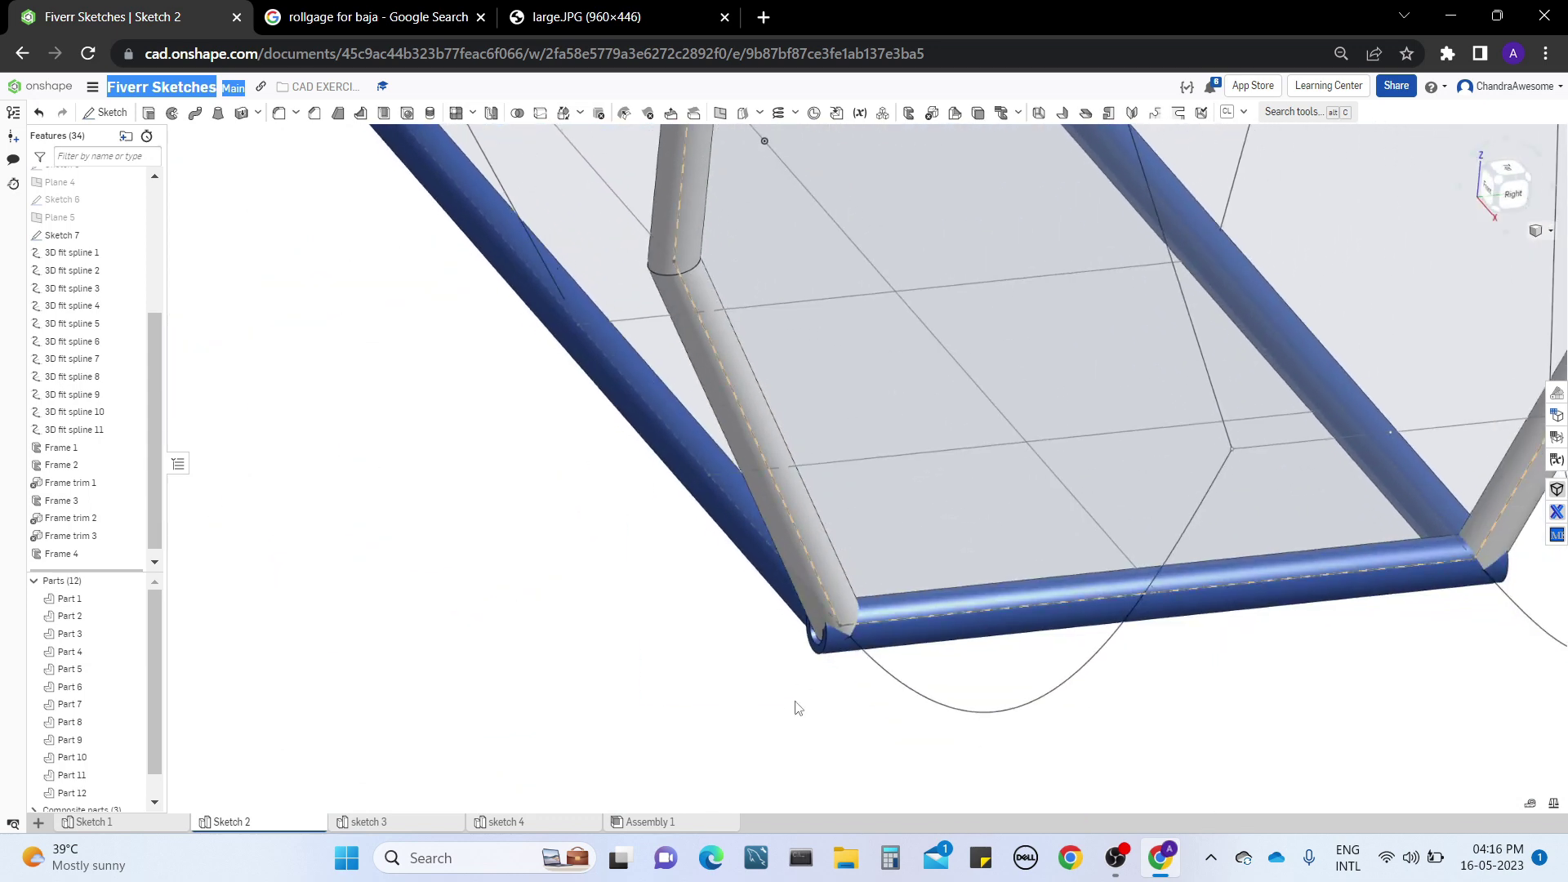
Step: Try limiting the frame ends and flipping the coped butt corner of Frame 3, and discard the edit
right_click(922, 610)
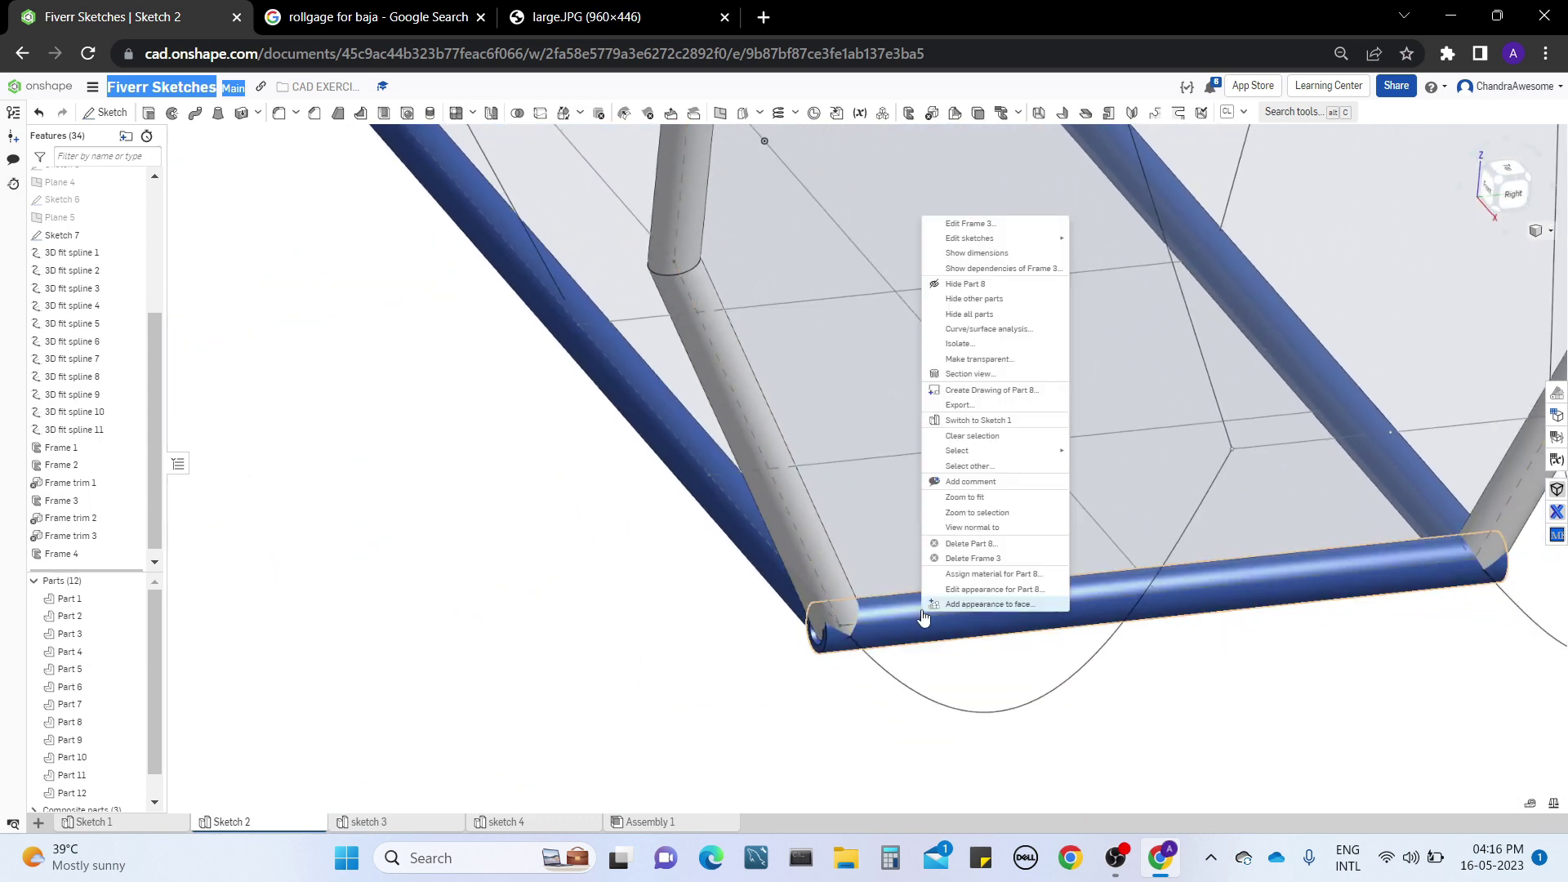
left_click(972, 224)
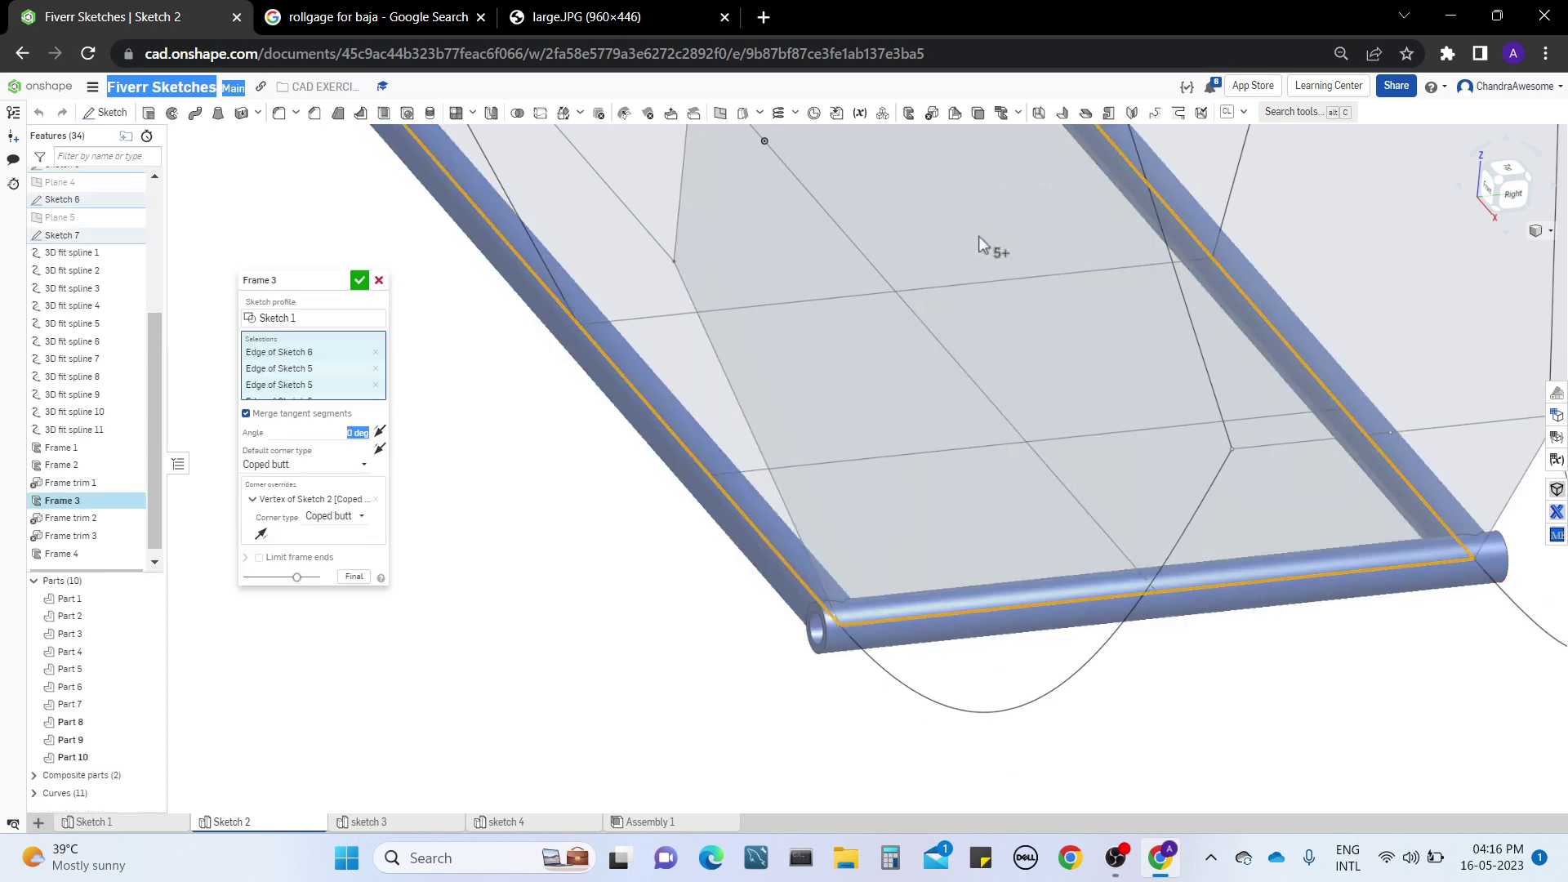
left_click(309, 562)
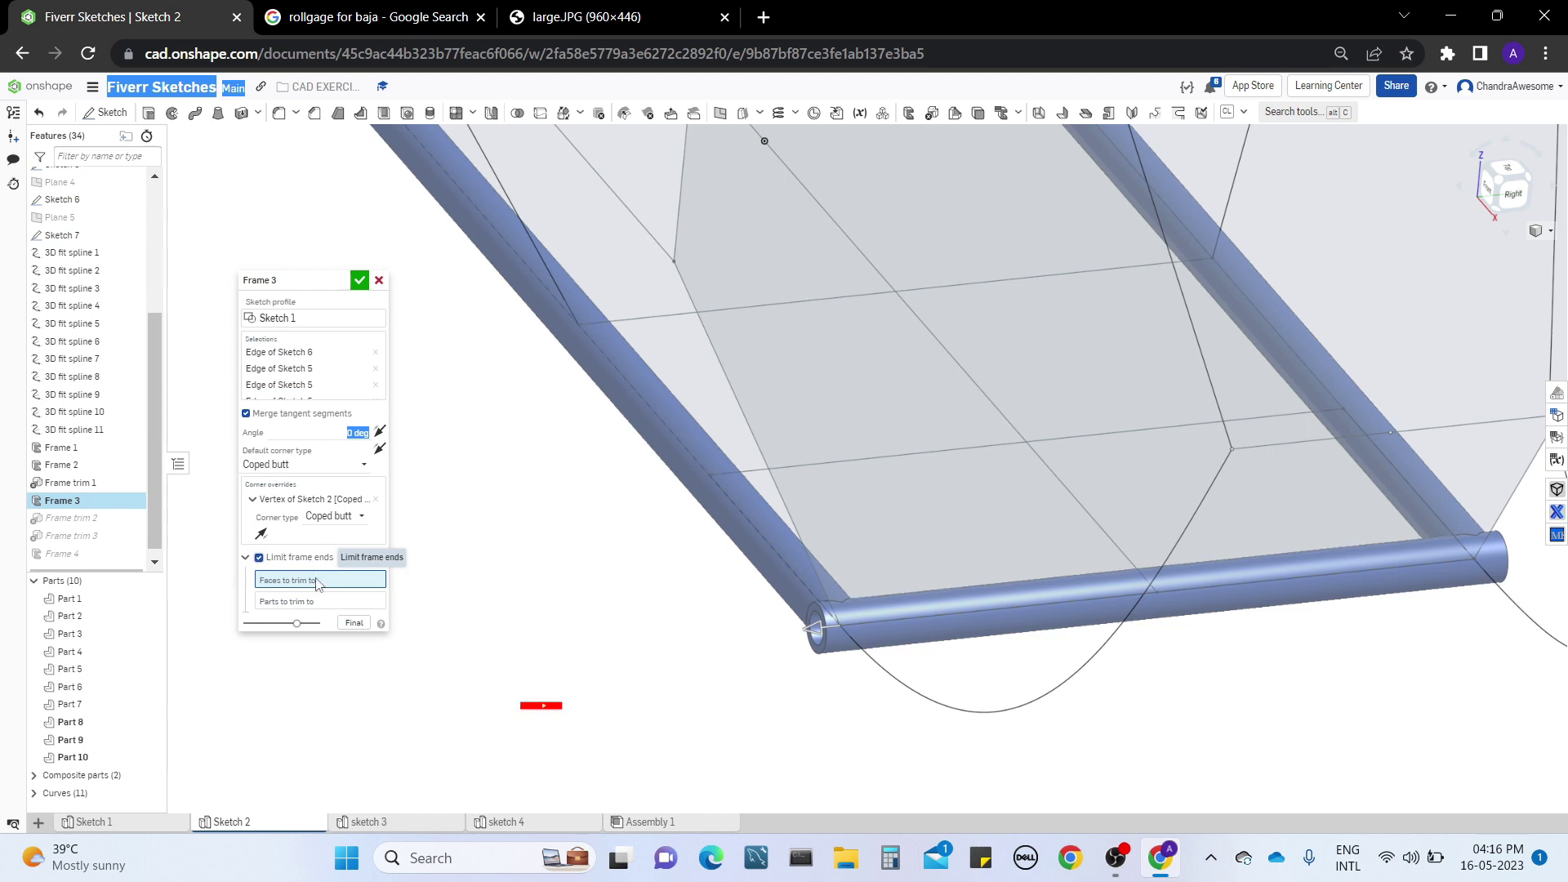
middle_click_drag(843, 731, 814, 758)
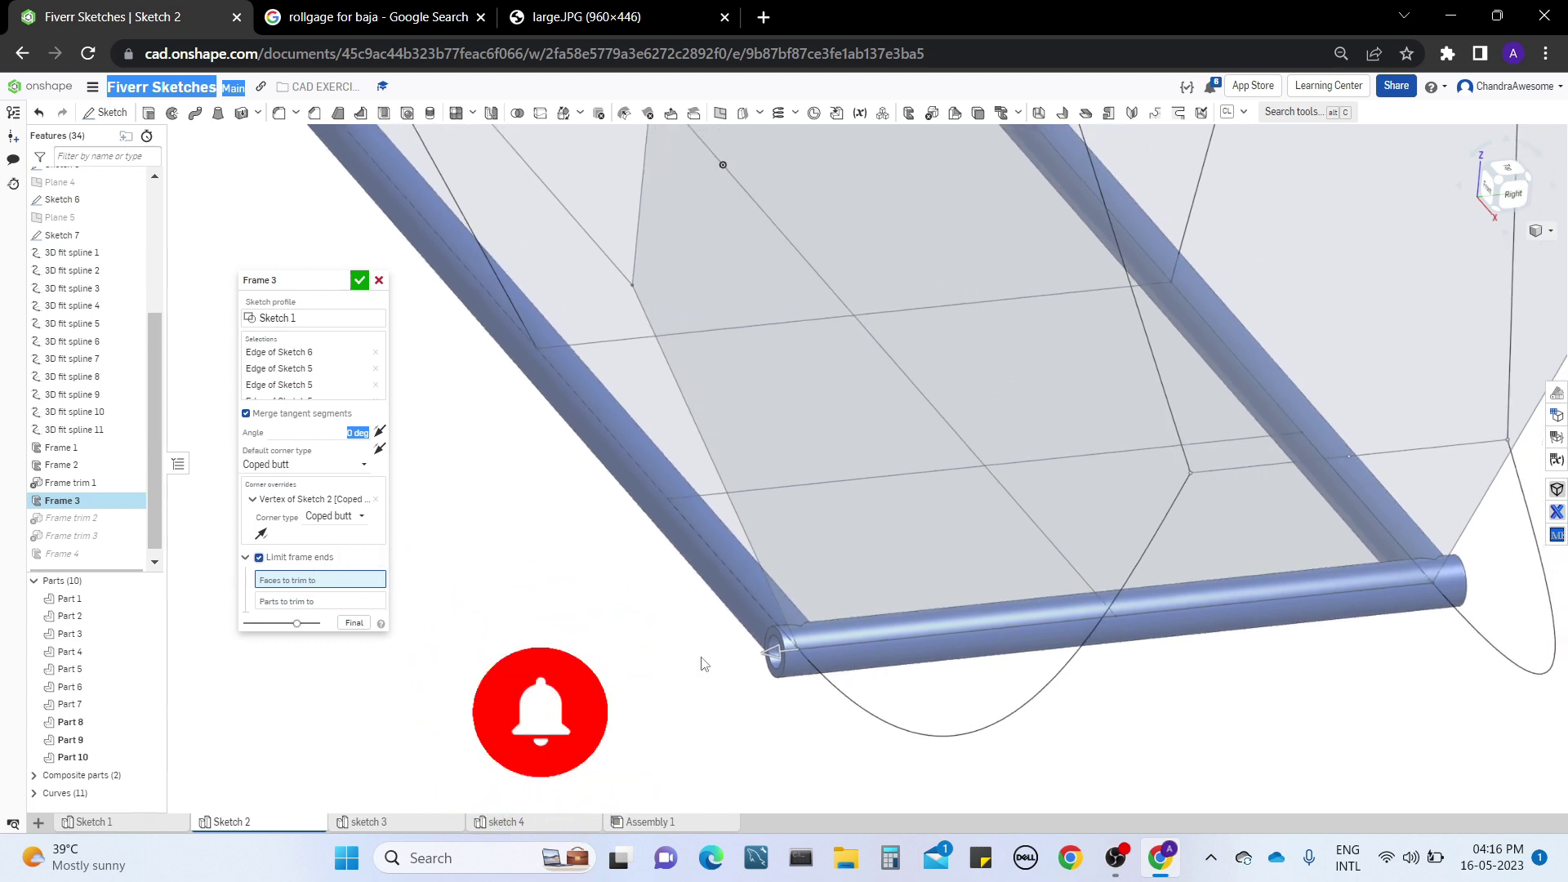
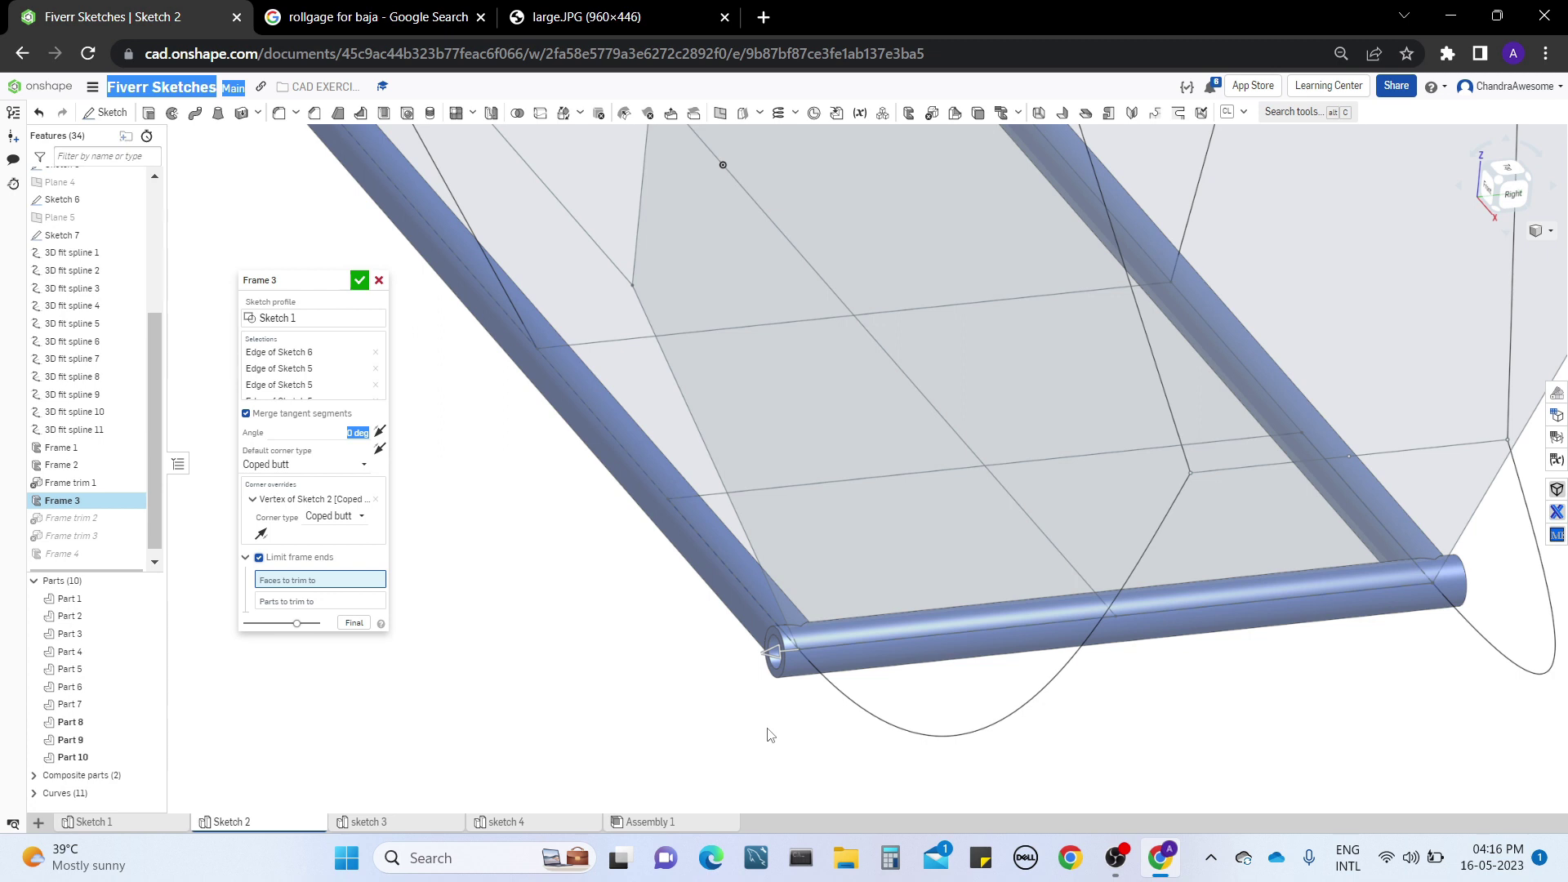
scroll(749, 682, "up", 4)
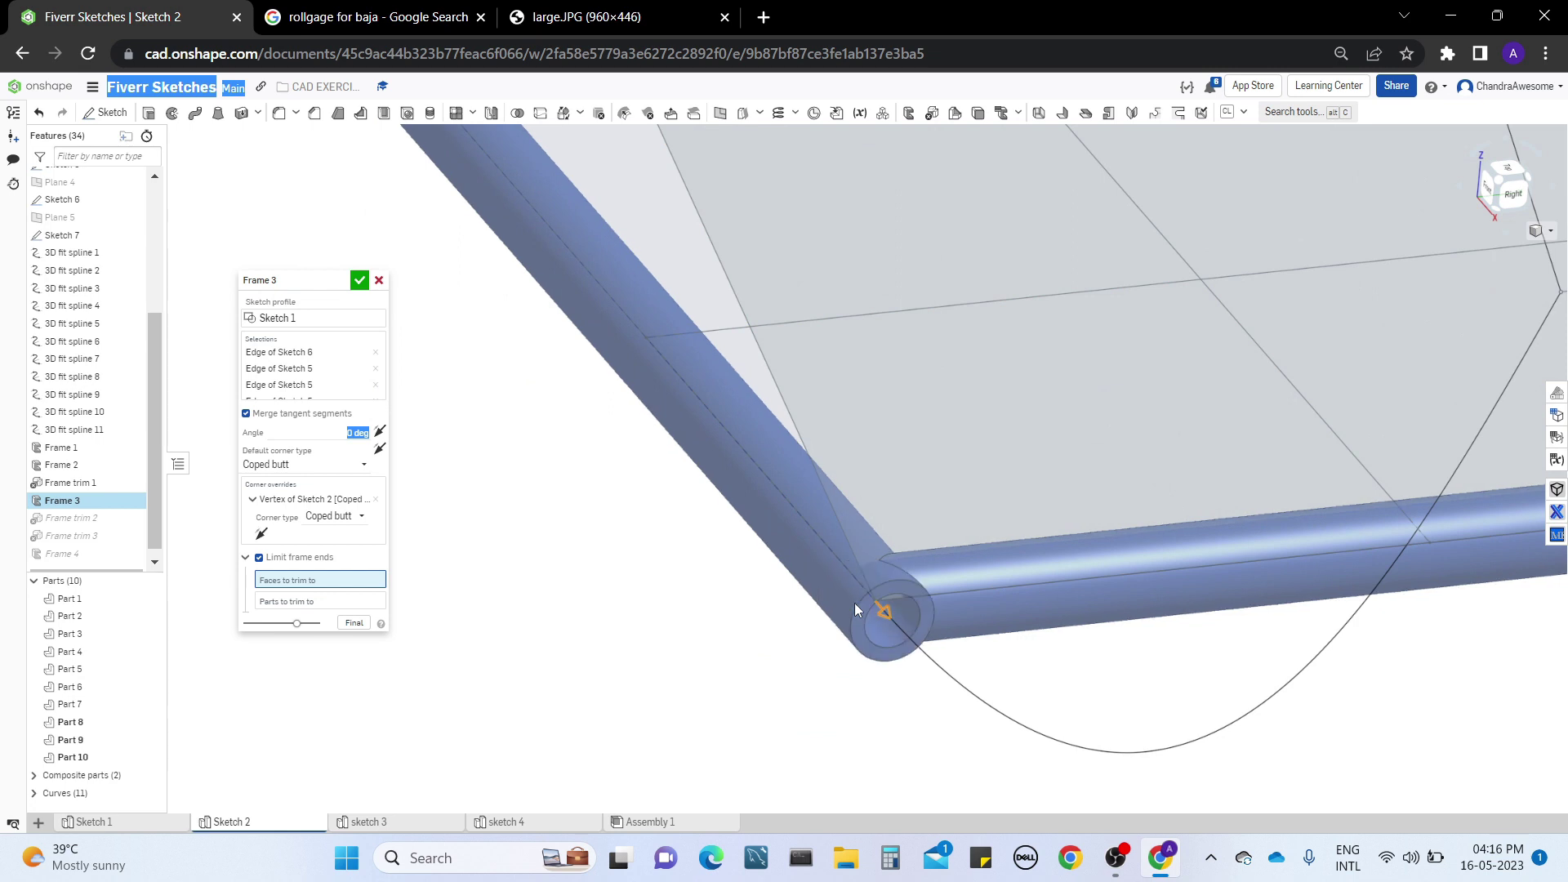
left_click(884, 611)
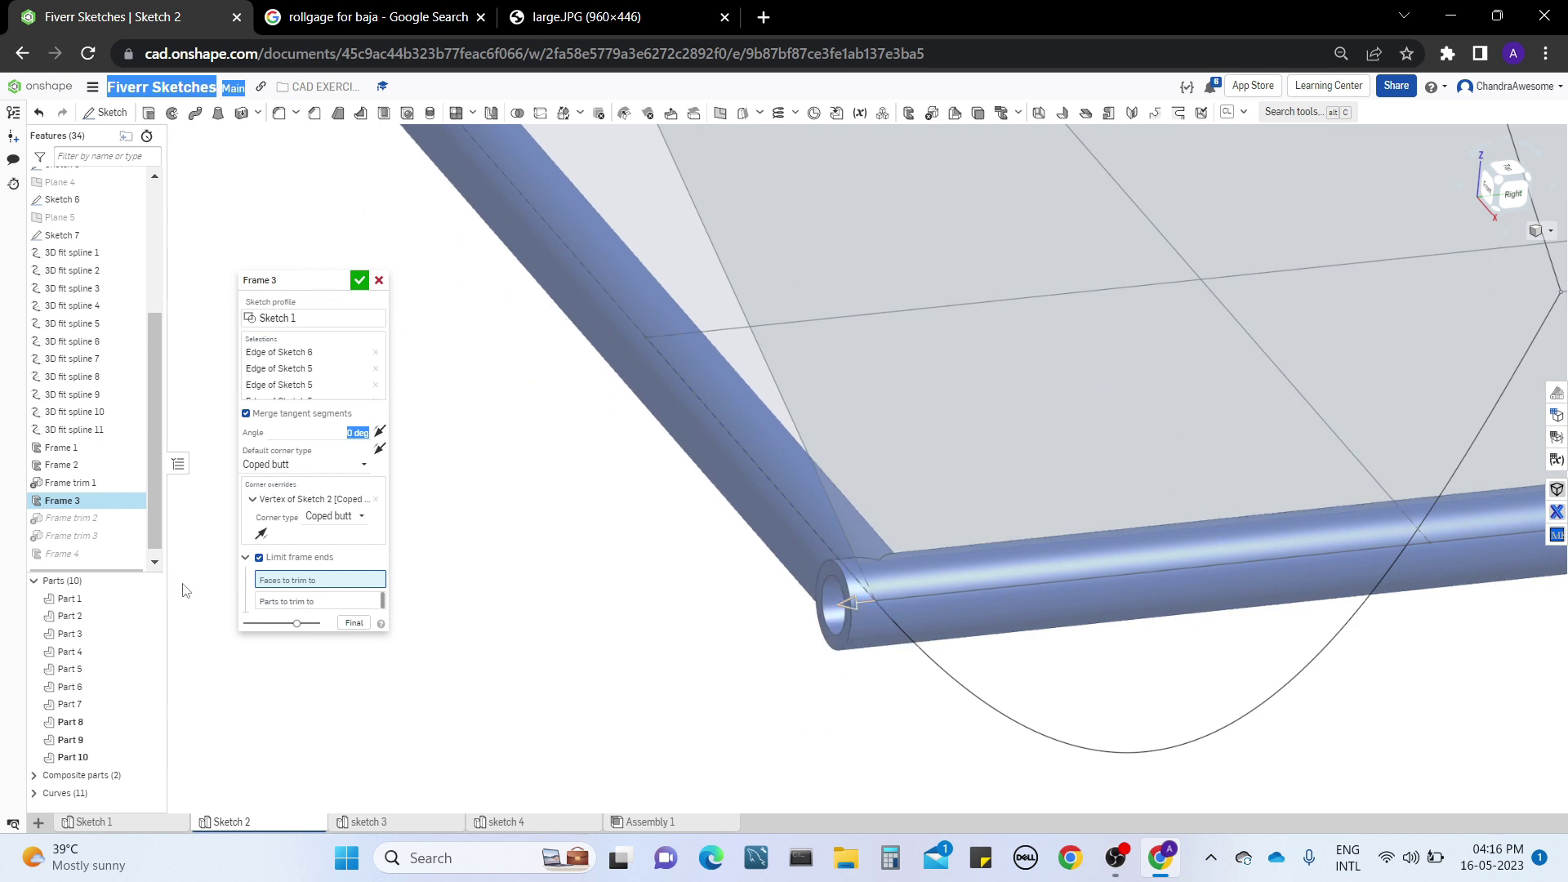
left_click(380, 281)
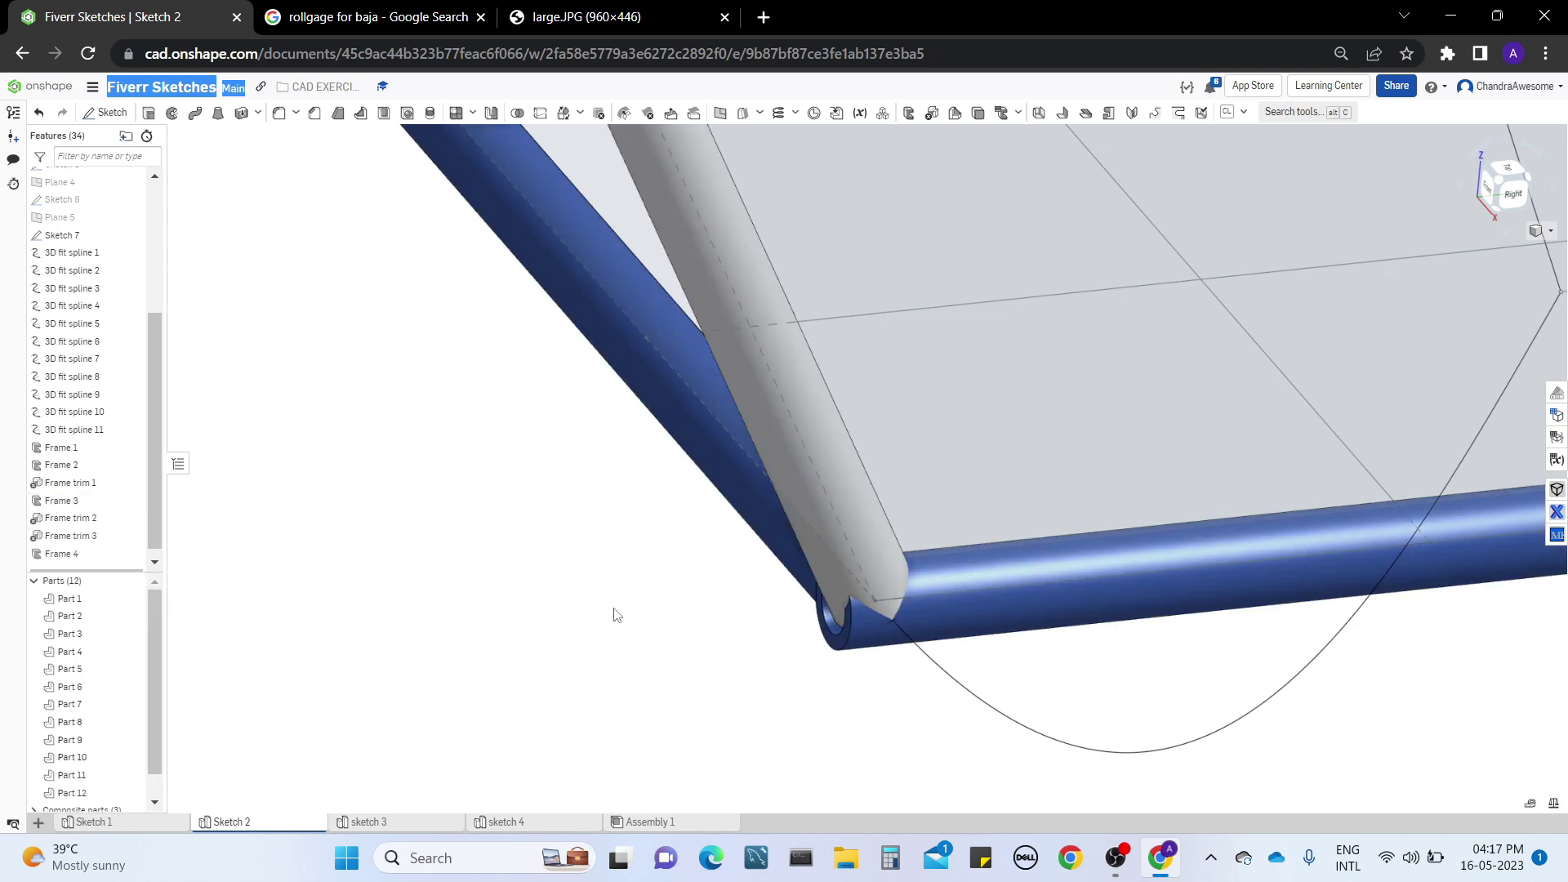
Step: Try enabling Limit frame ends on the rear hoop's Frame 4, and discard the edit
scroll(808, 662, "down", 7)
middle_click_drag(987, 666, 843, 739)
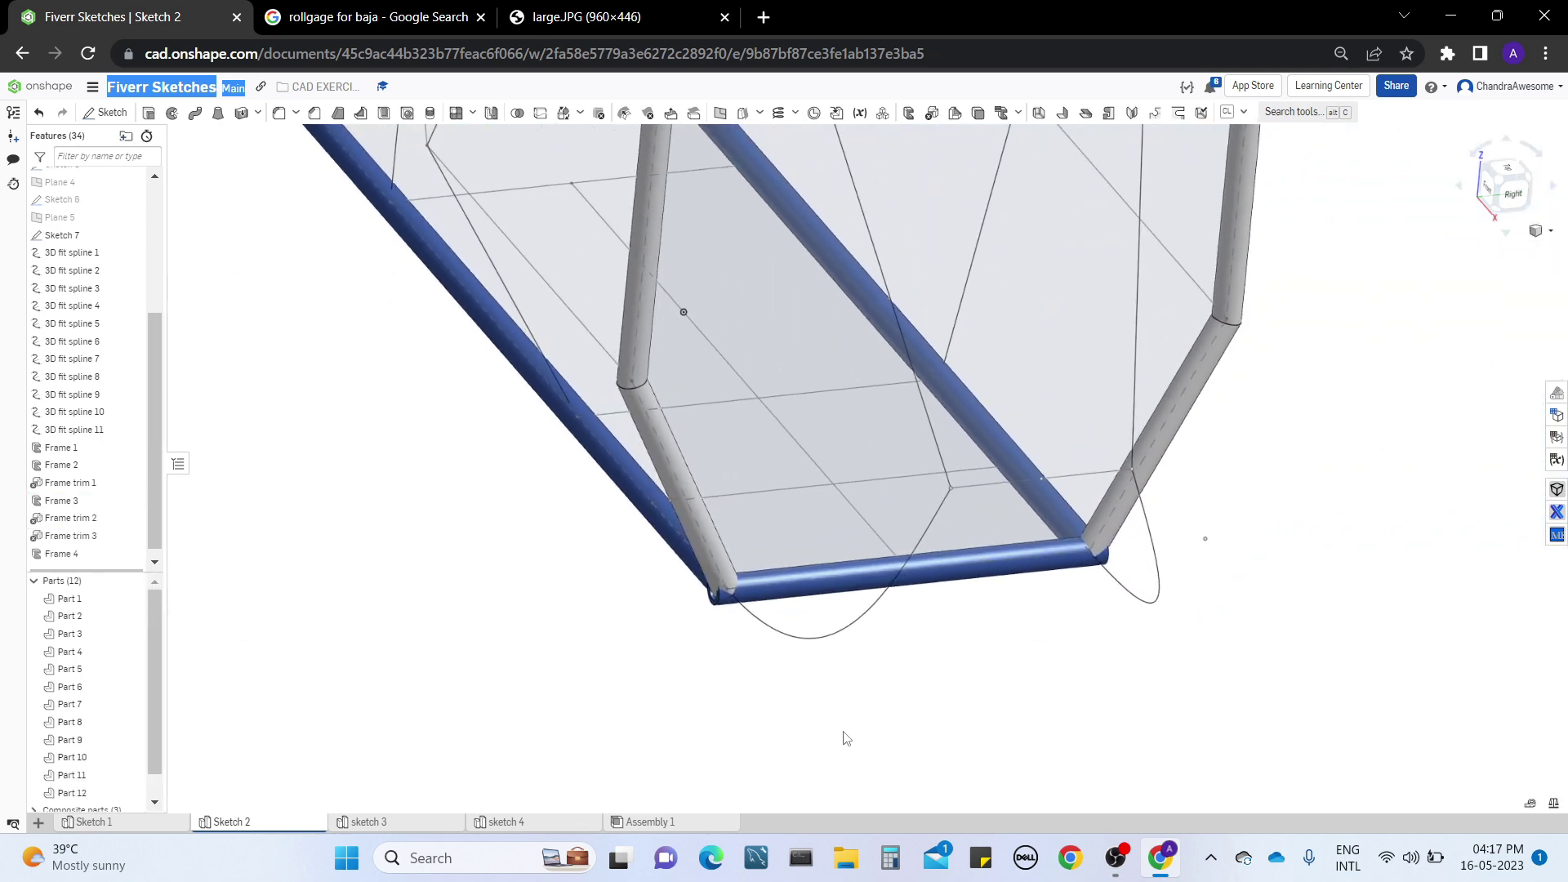
right_click_drag(976, 648, 881, 352)
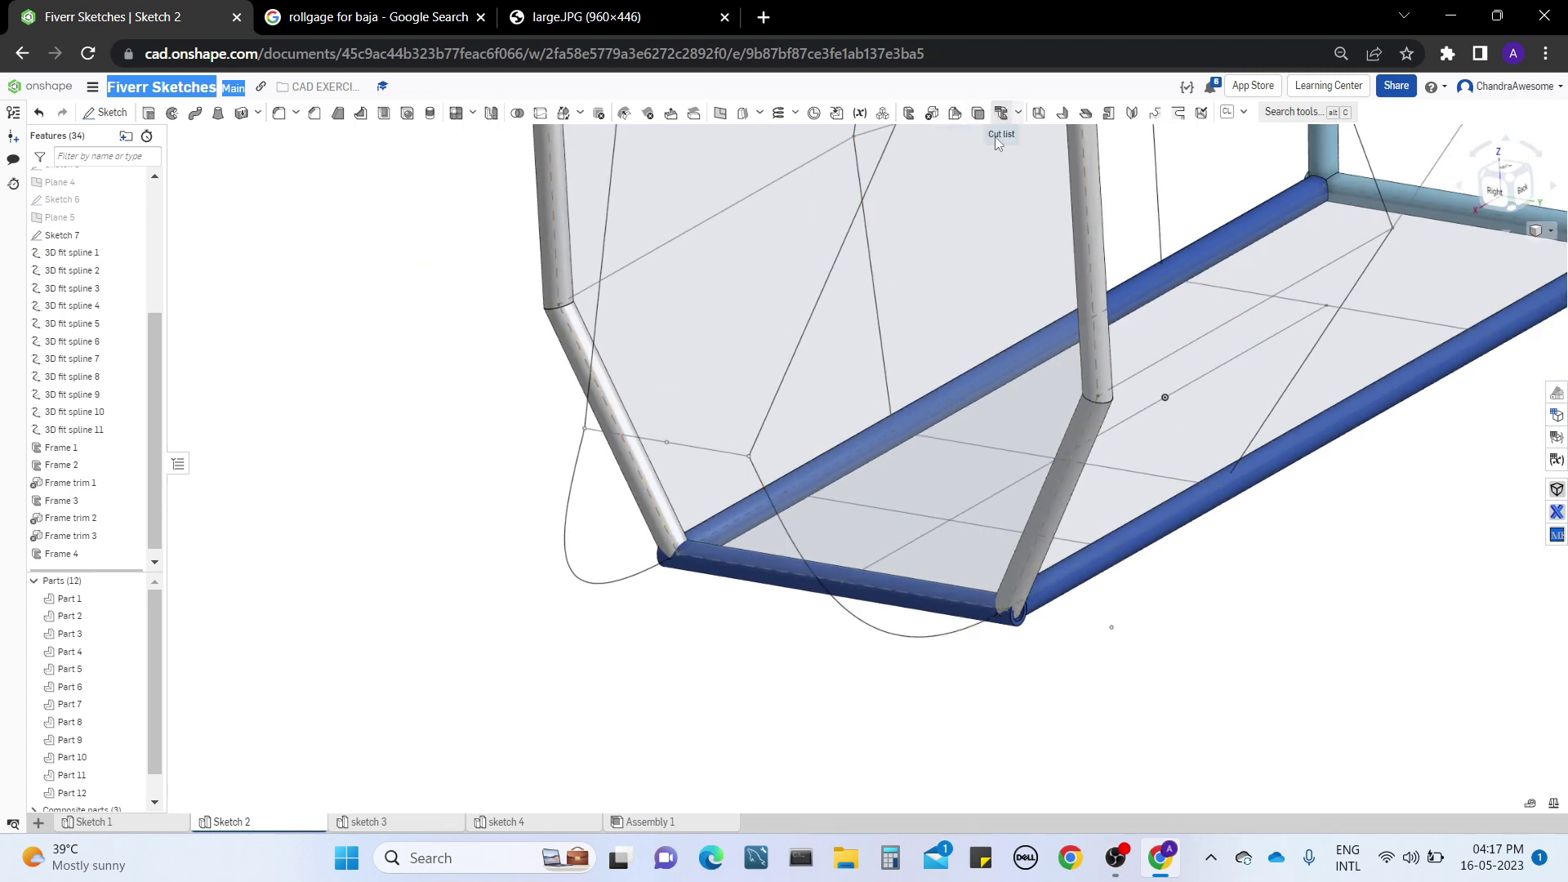
right_click_drag(968, 237, 1027, 357)
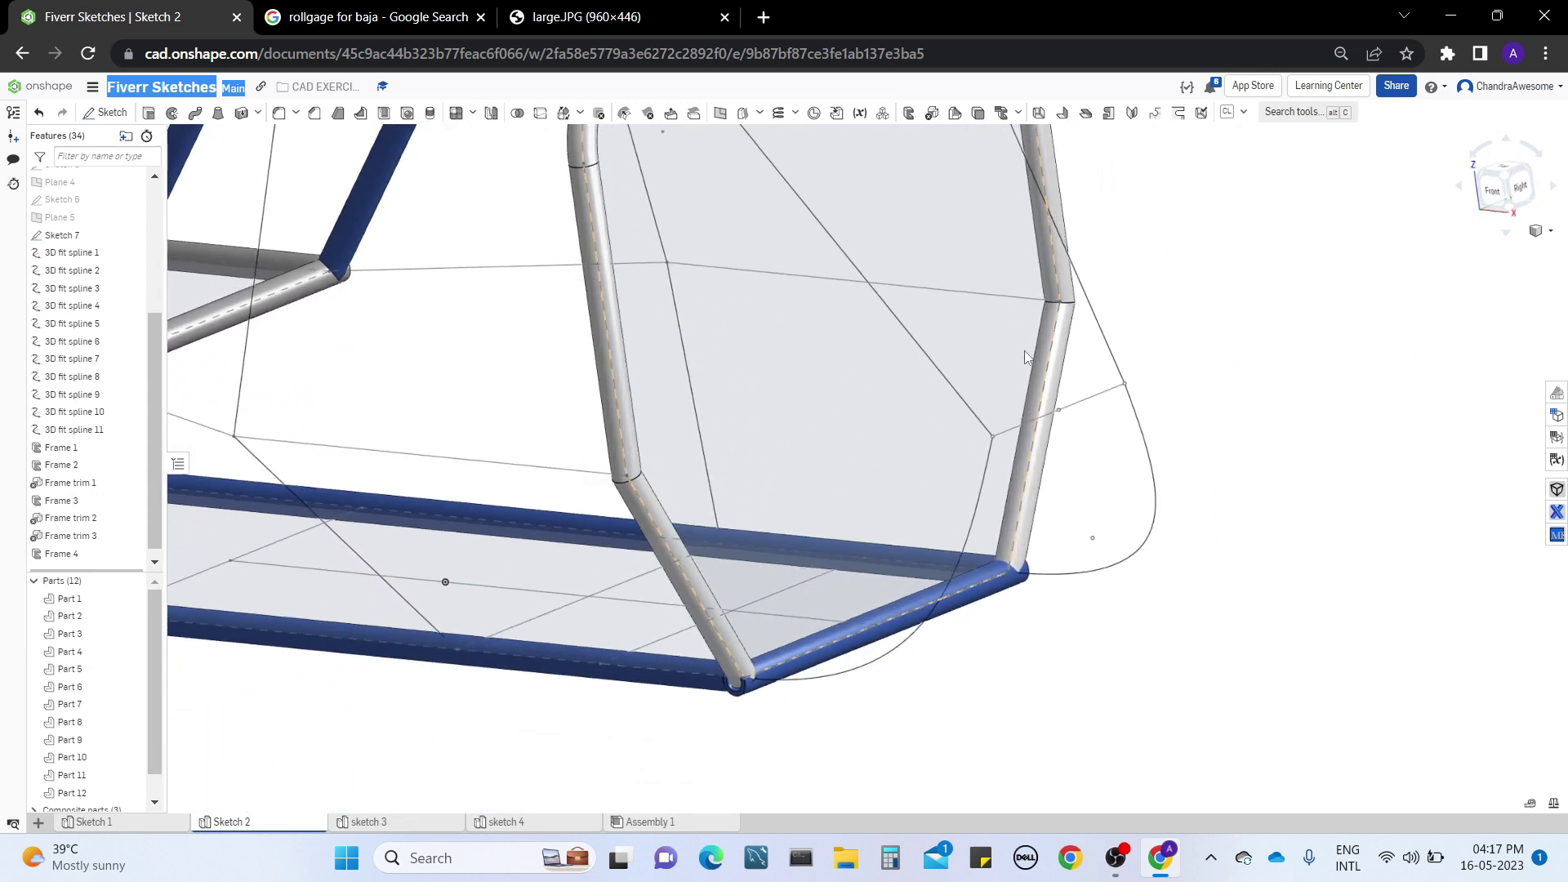
right_click(634, 418)
left_click(1116, 485)
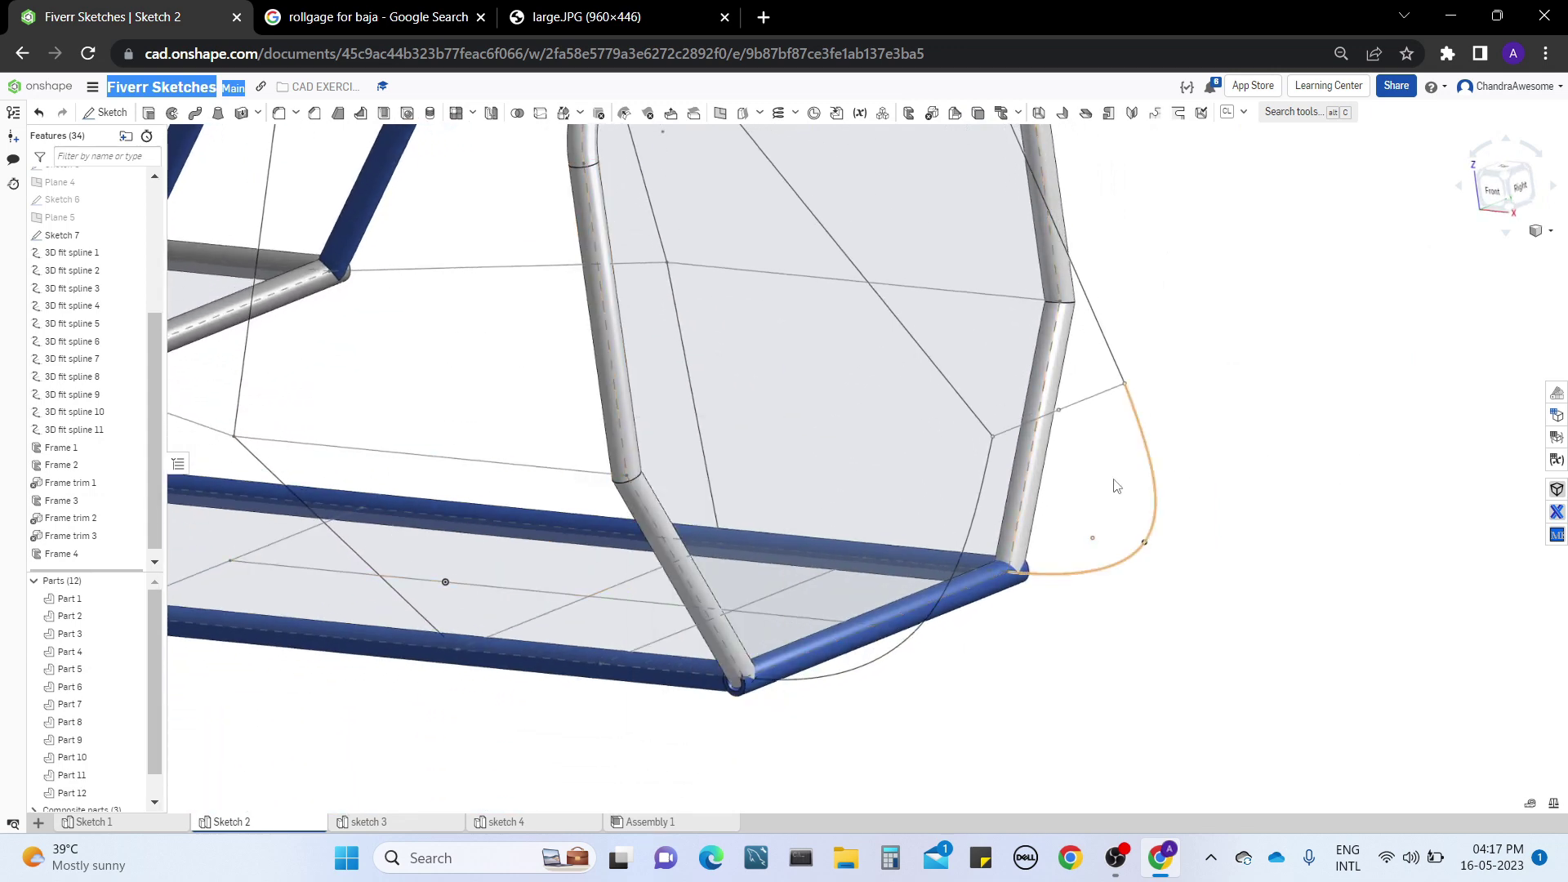
right_click(1036, 343)
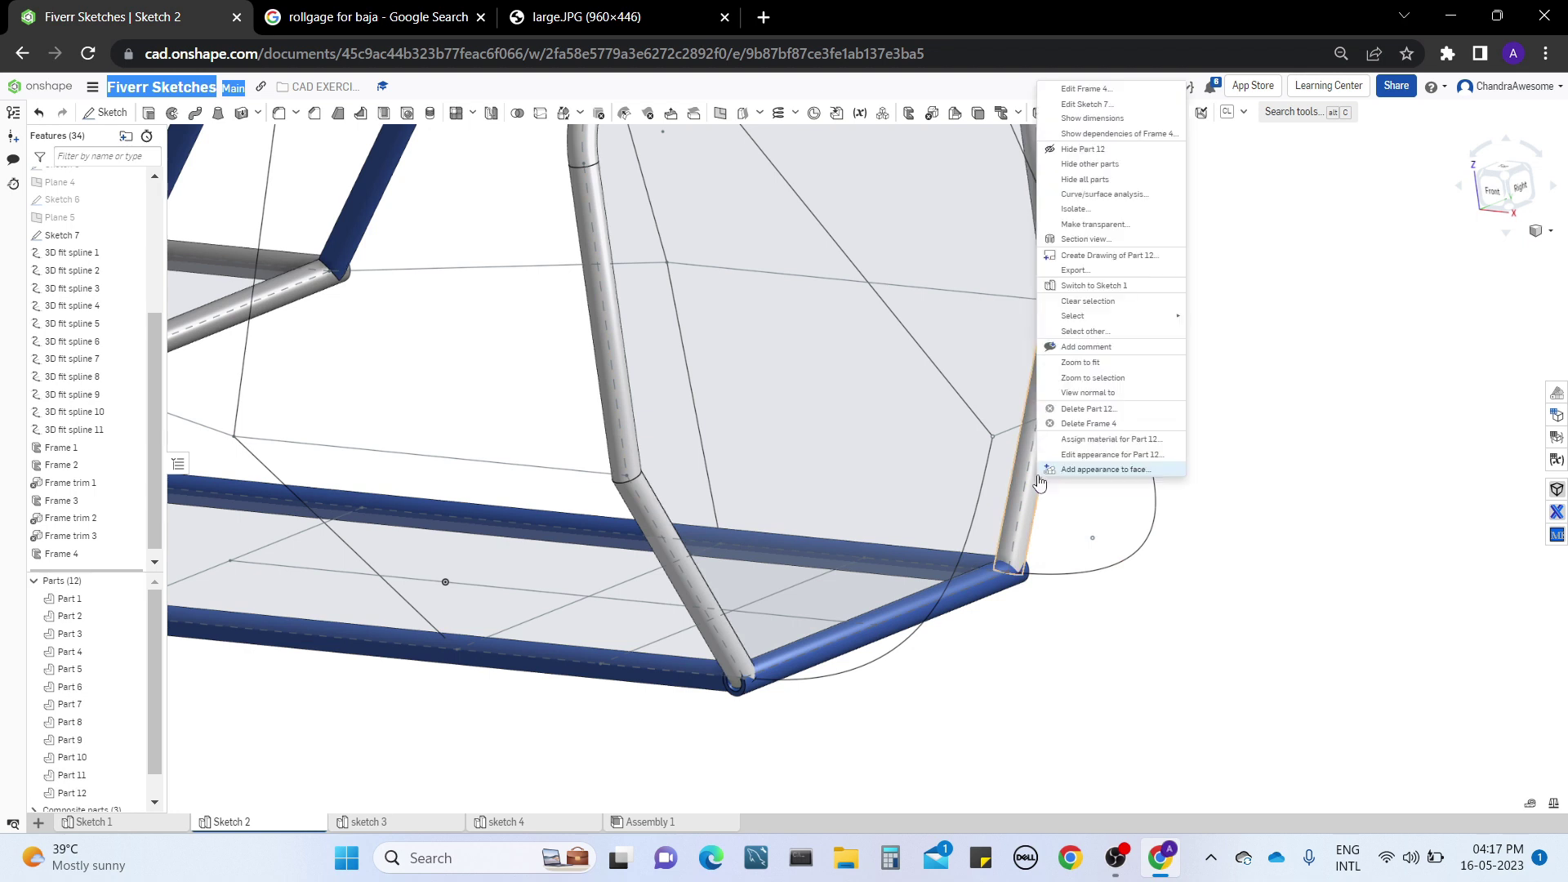
left_click(1100, 90)
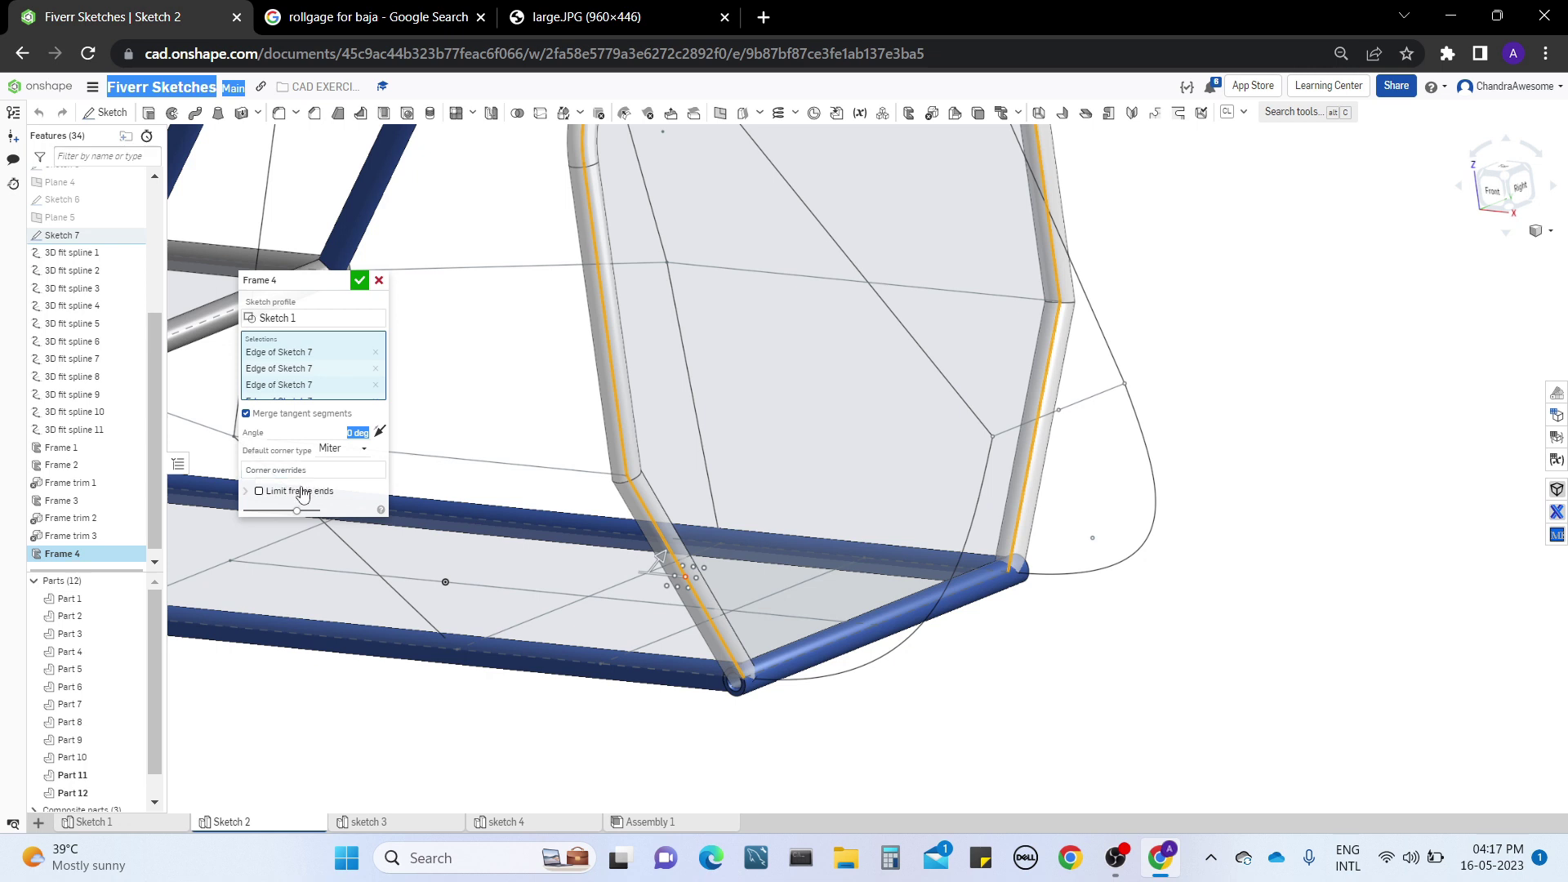
left_click(302, 491)
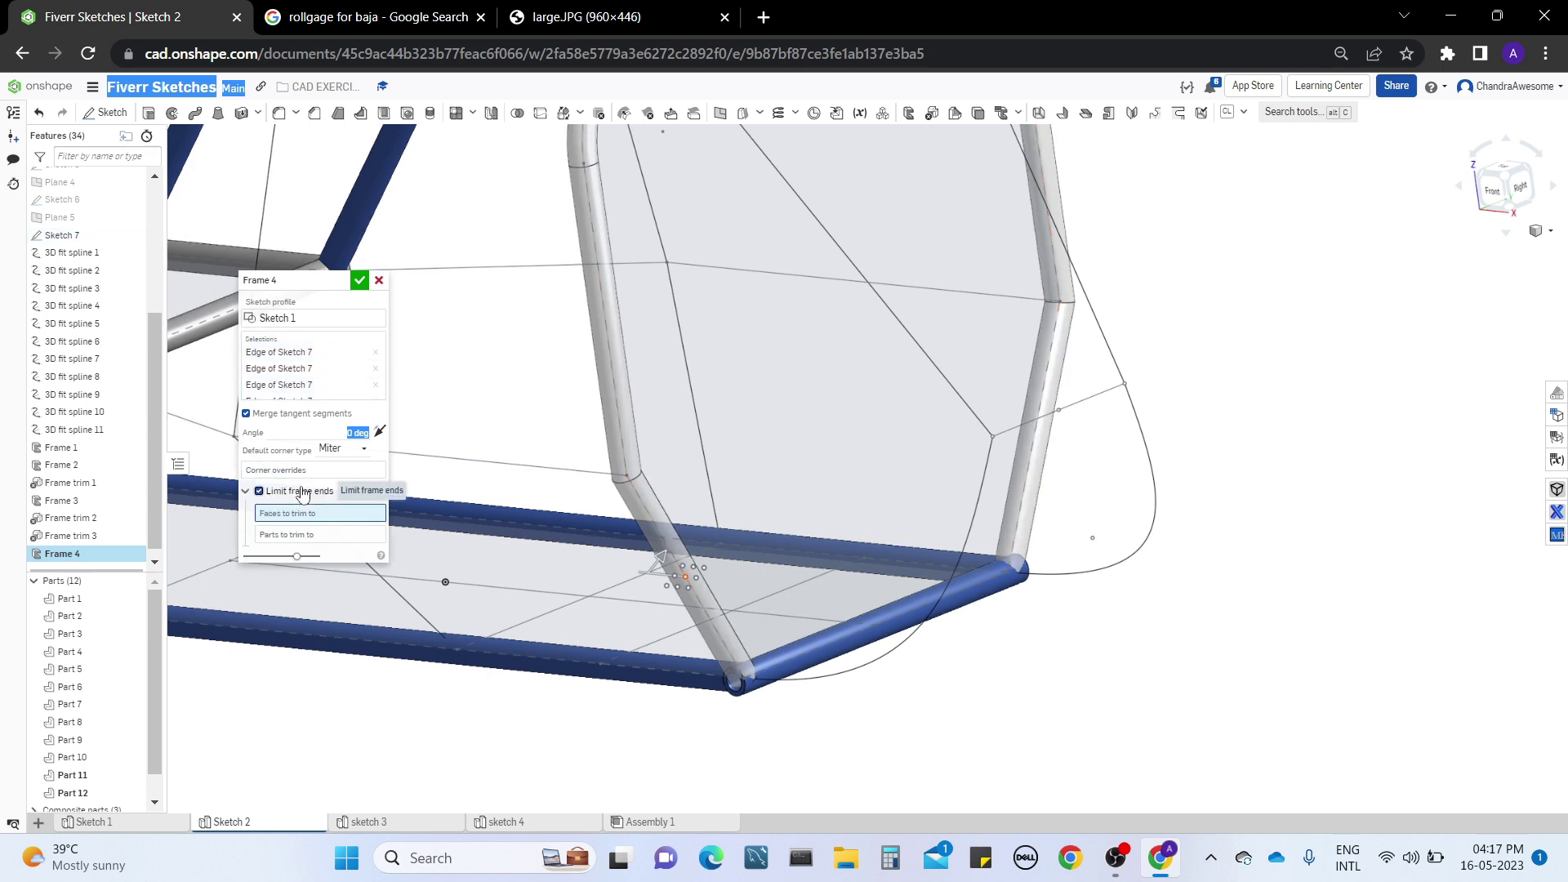
right_click_drag(438, 493, 741, 509)
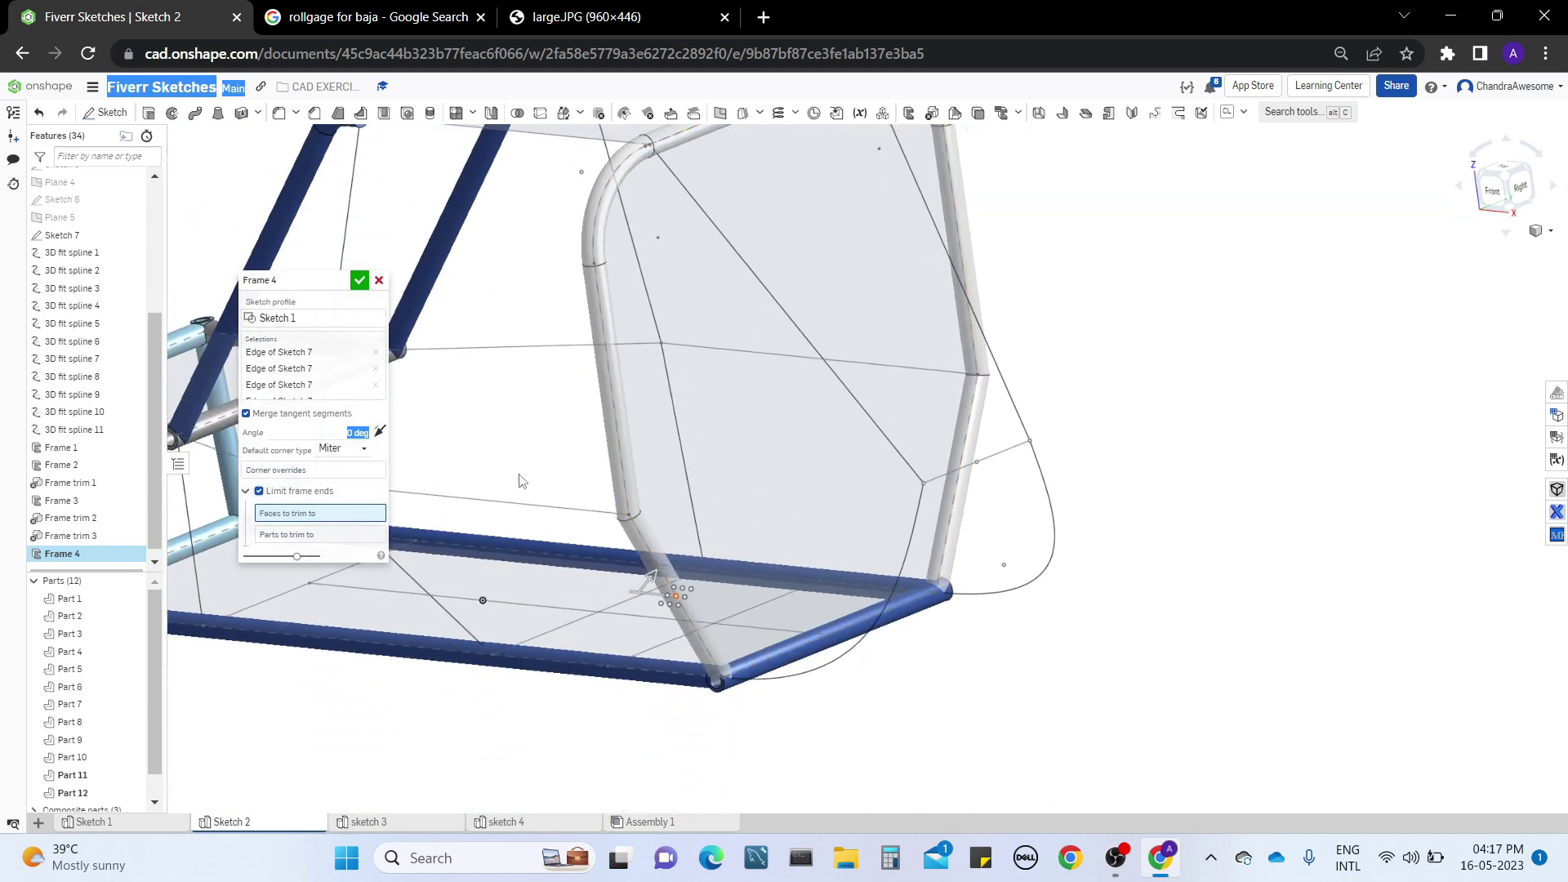
left_click(379, 281)
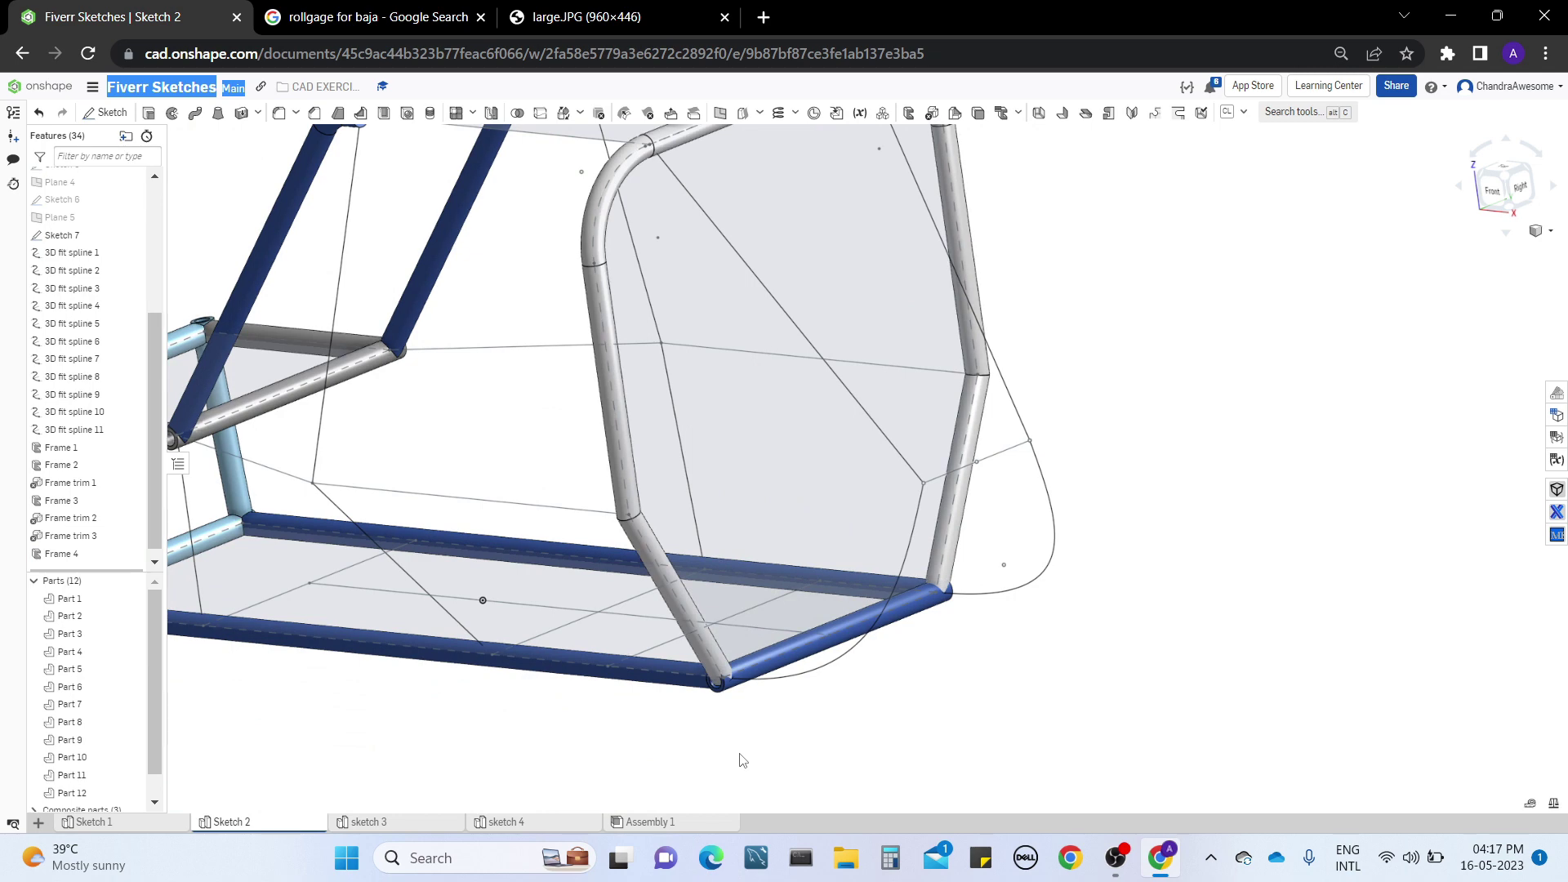
Step: Compare the rear cross tube's open end at the near hoop leg with the baja roll cage reference image in the browser
scroll(740, 753, "up", 5)
scroll(845, 547, "up", 5)
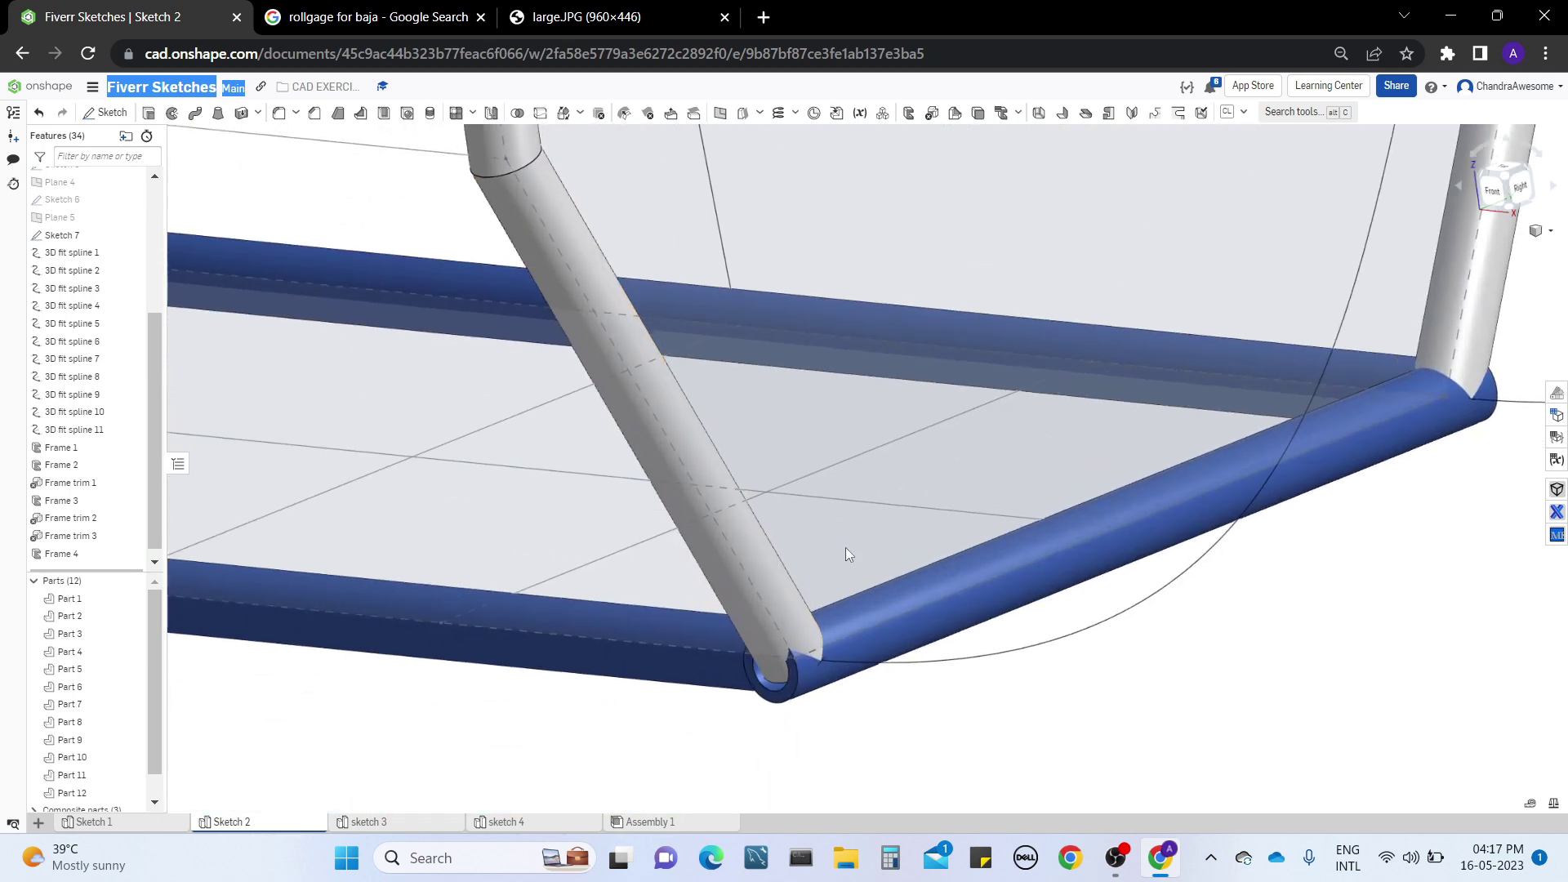
left_click(794, 740)
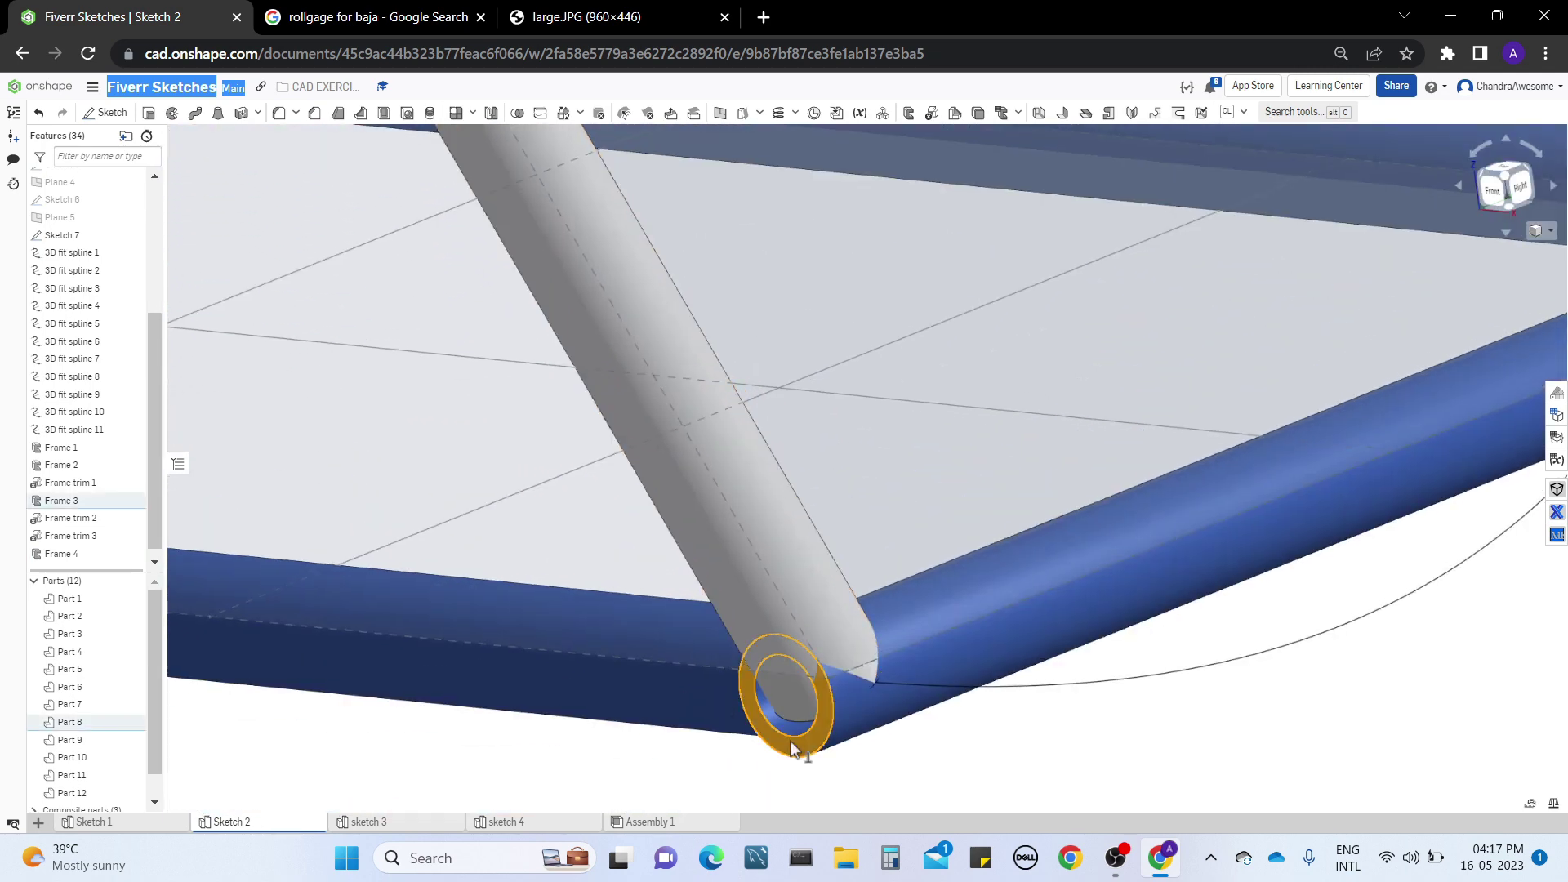
scroll(816, 665, "down", 3)
mouse_move(1067, 647)
right_mouse_down()
mouse_move(1037, 624)
mouse_move(1009, 656)
right_mouse_up()
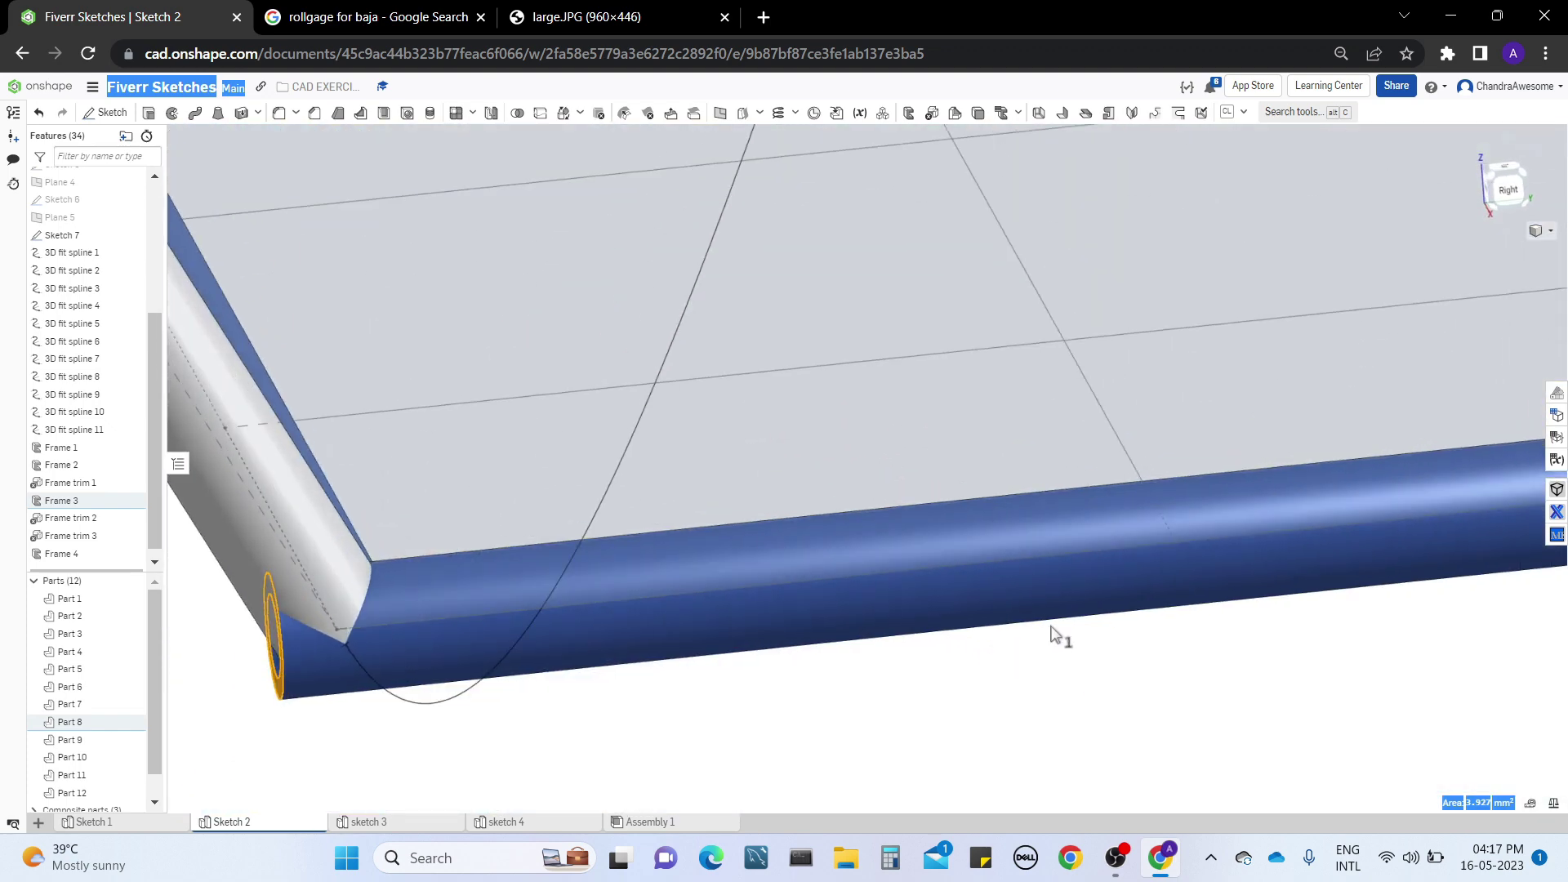
left_click(628, 10)
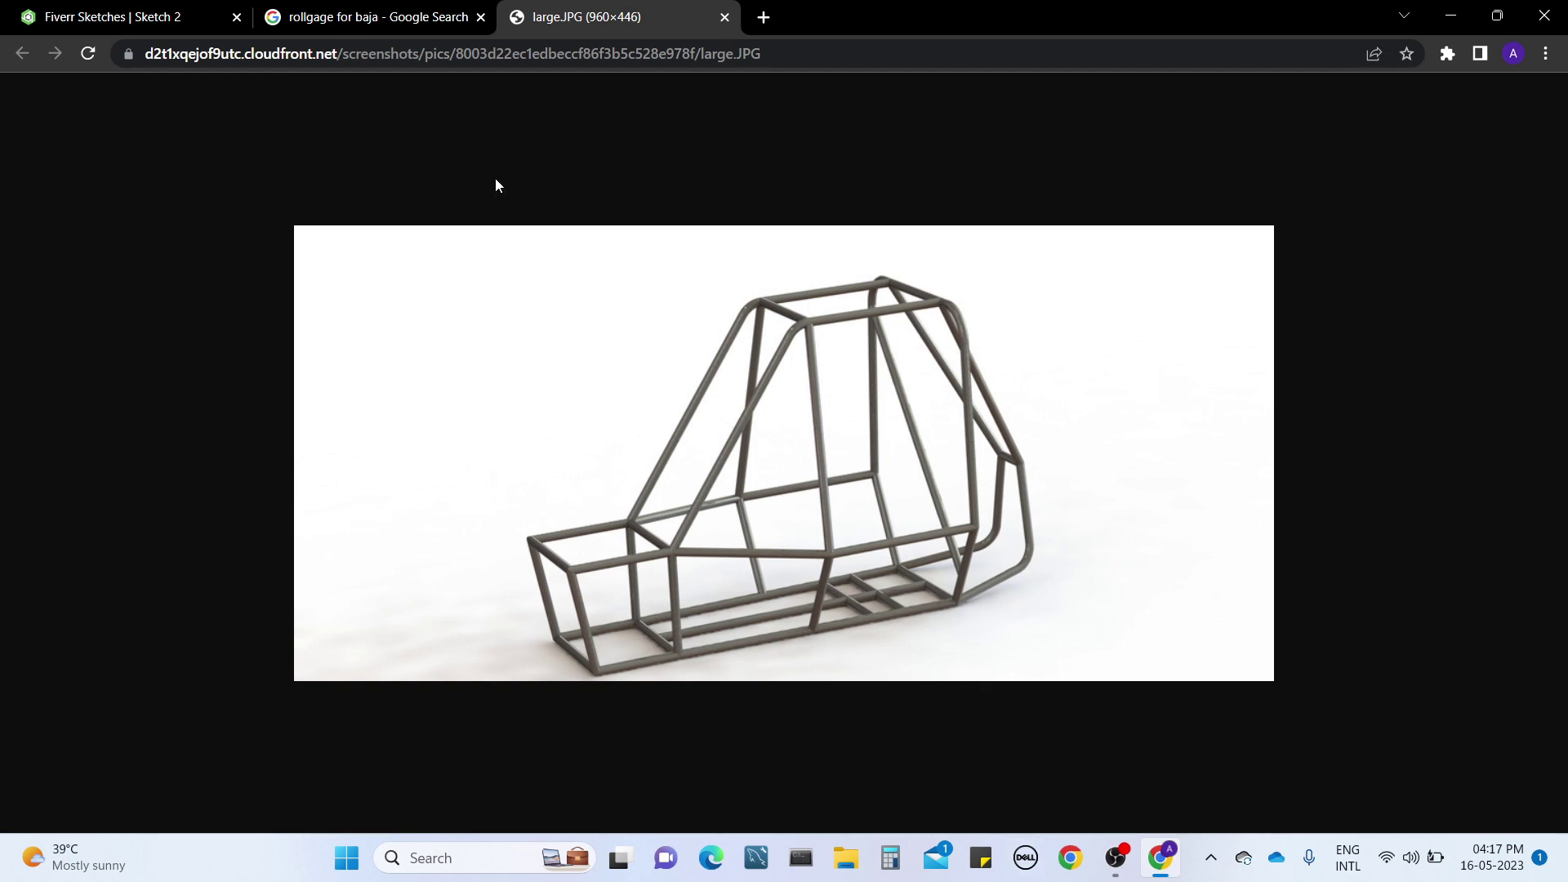
left_click(122, 17)
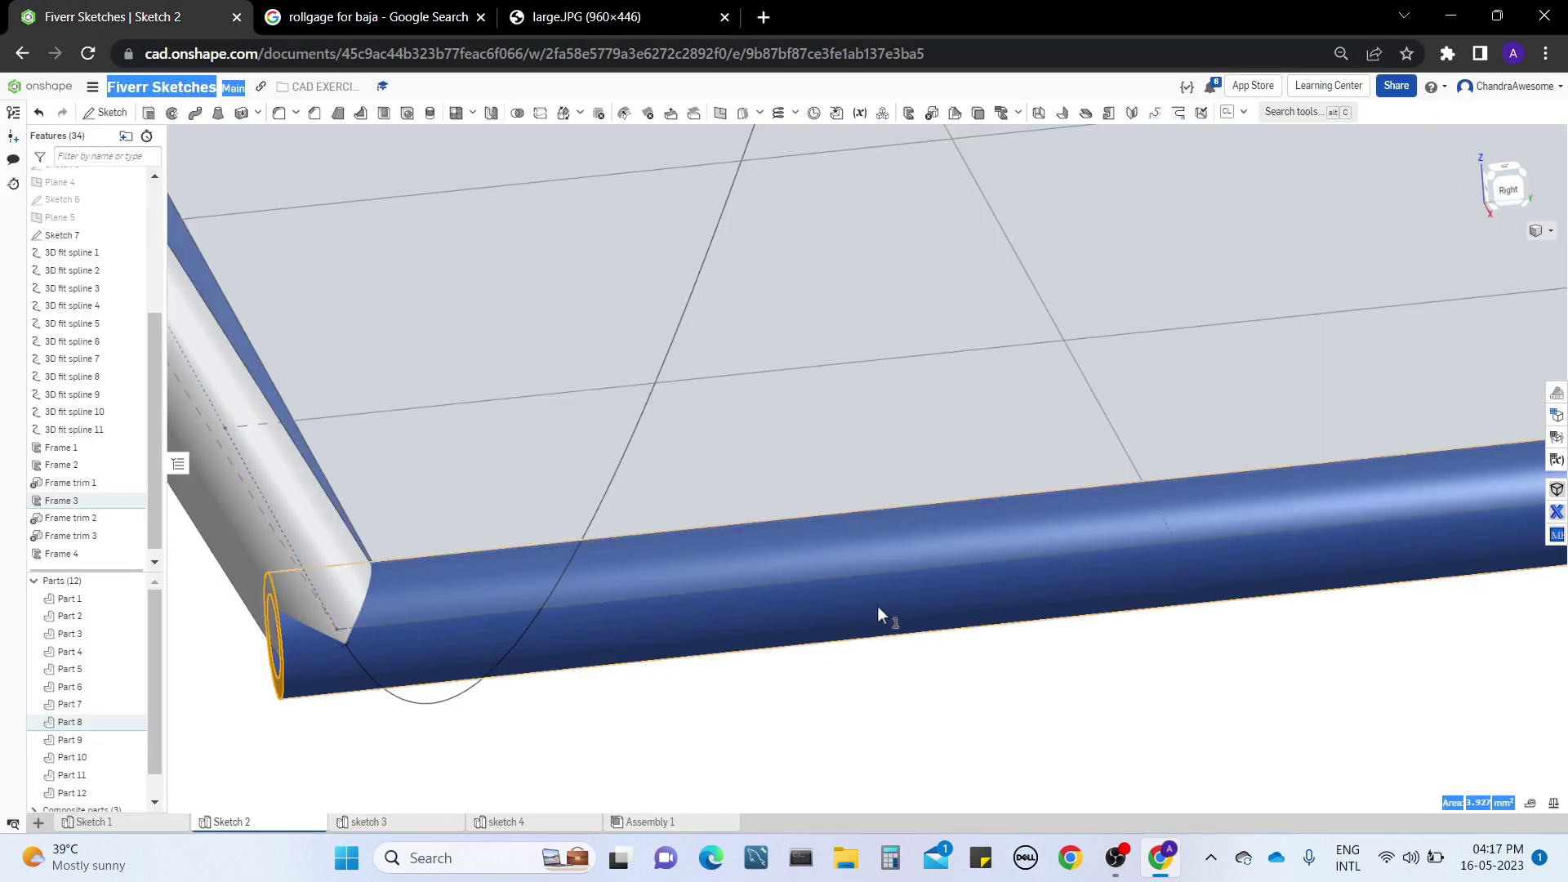
right_click_drag(877, 606, 771, 593)
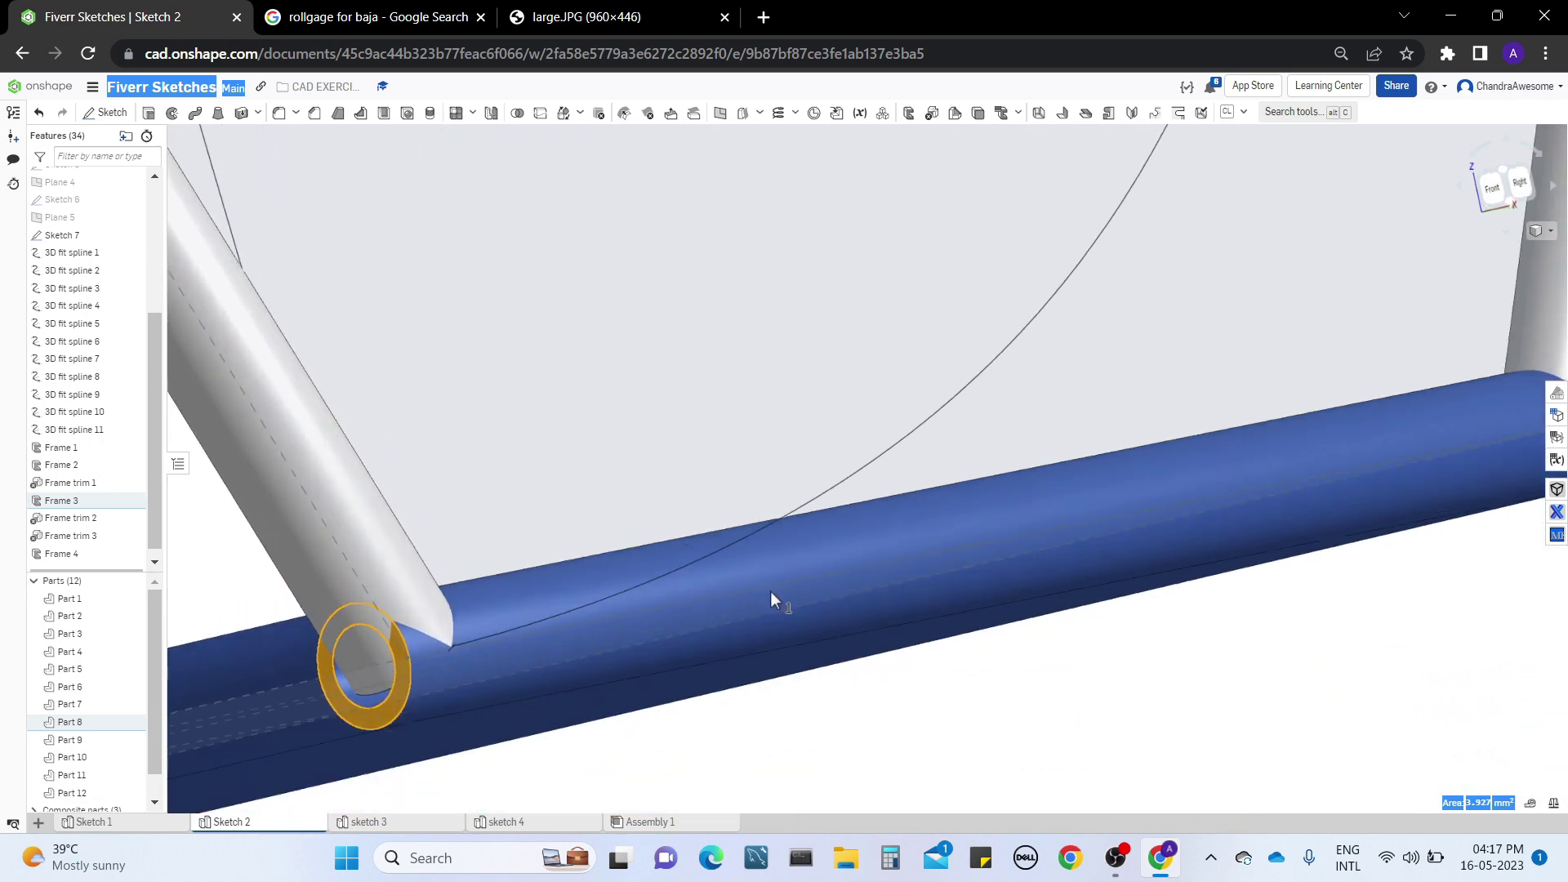
left_click(332, 10)
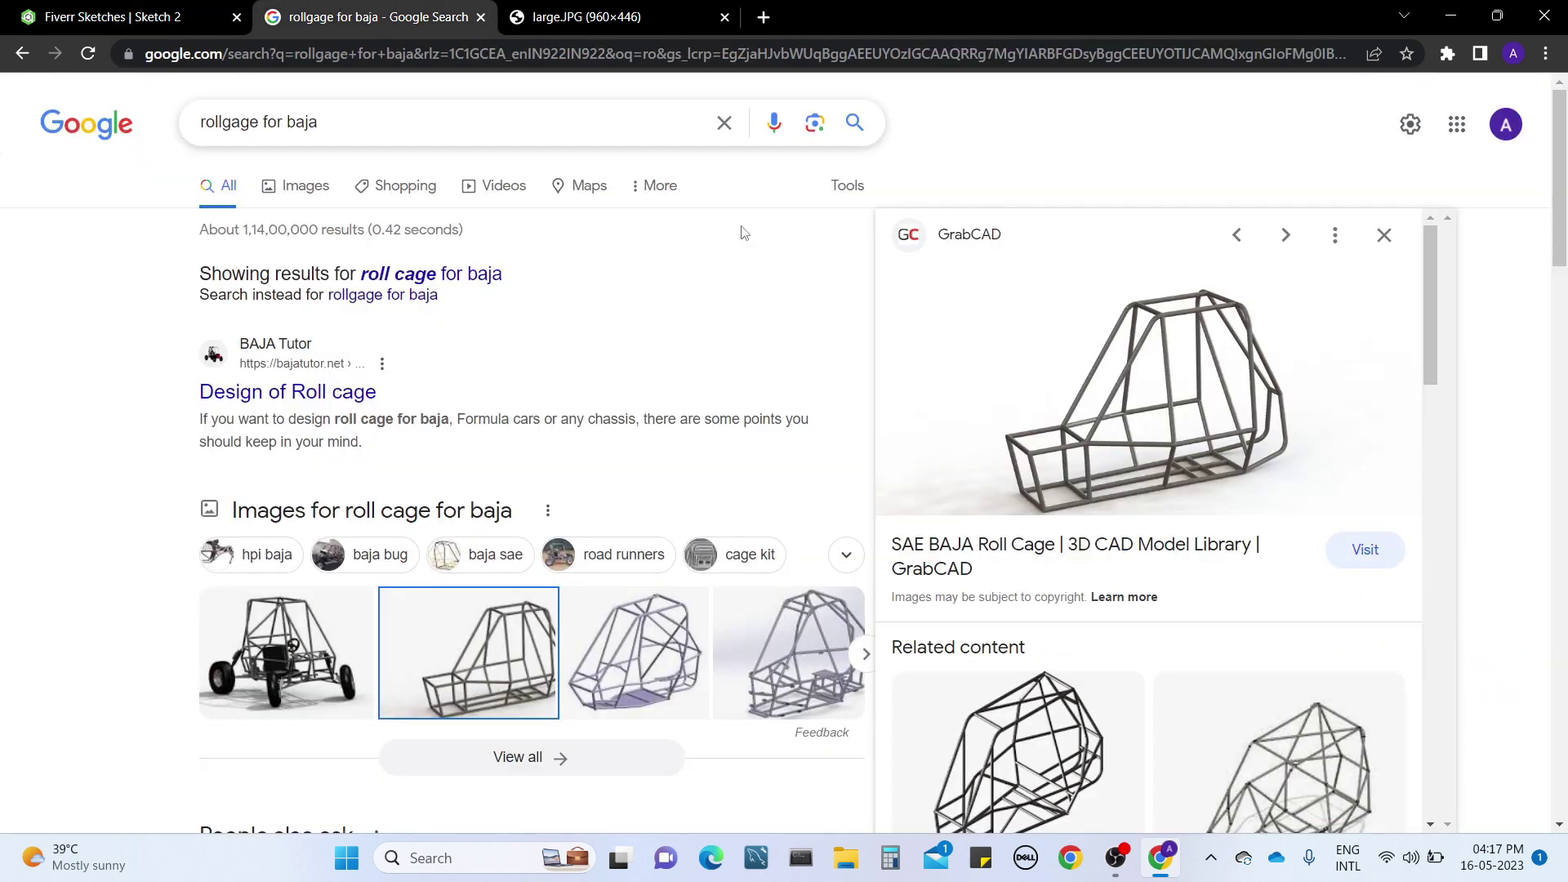
left_click(634, 8)
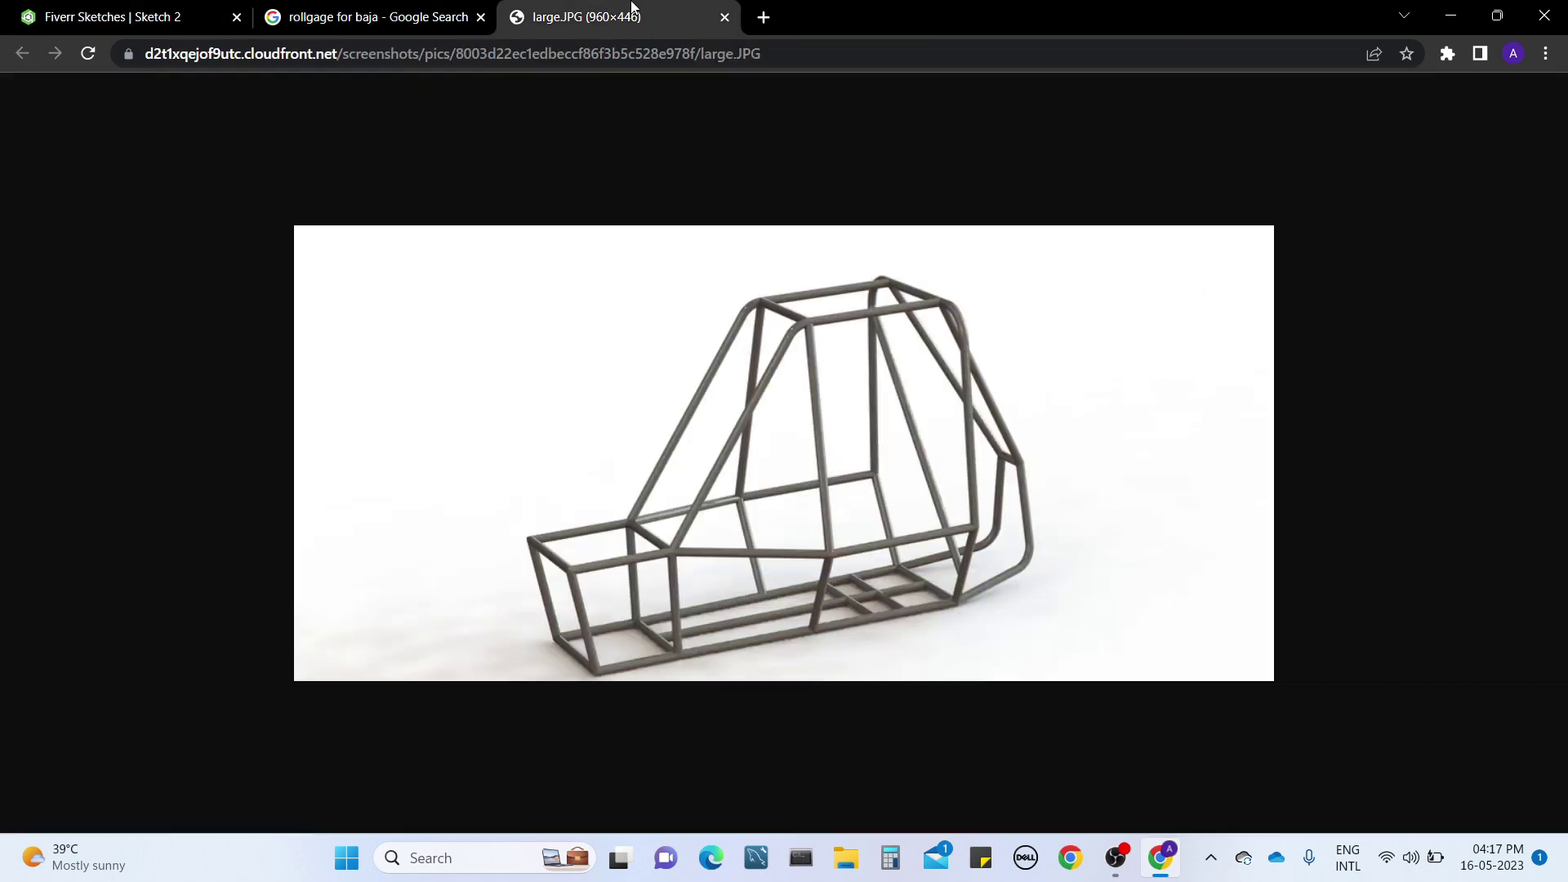
right_click(1051, 658)
left_click(1423, 508)
left_click(123, 14)
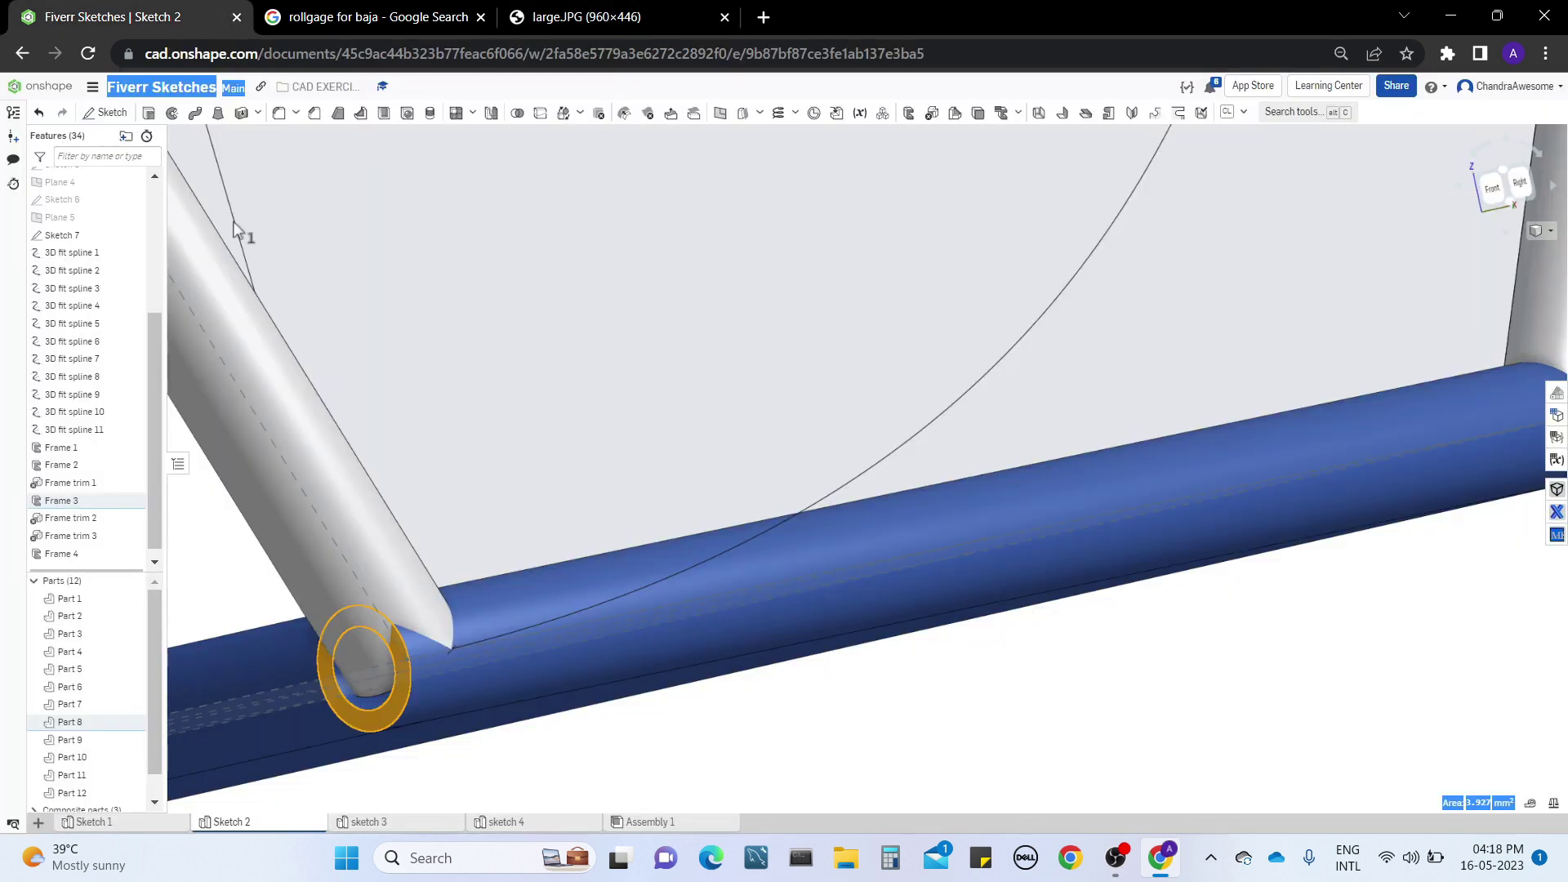
Step: Extrude the near end face of the rear cross tube 25 mm as an addition merged into Part 8
left_click(664, 720)
scroll(665, 719, "down", 5)
right_click_drag(665, 686, 730, 704)
middle_click_drag(842, 693, 714, 720)
right_click_drag(716, 725, 620, 697)
scroll(606, 697, "up", 6)
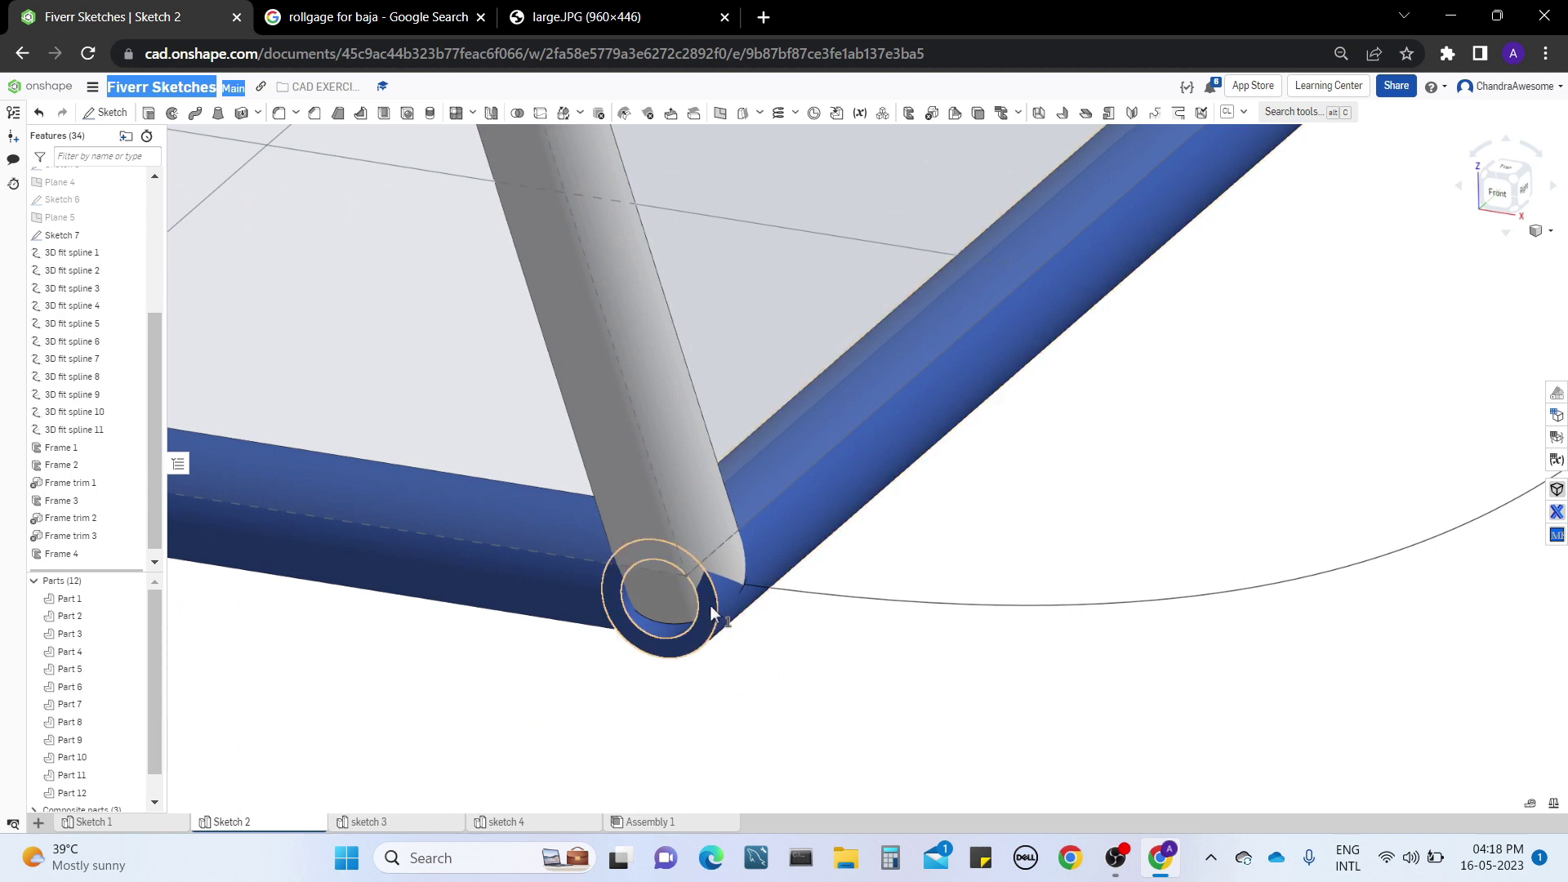
left_click(712, 613)
left_click(150, 114)
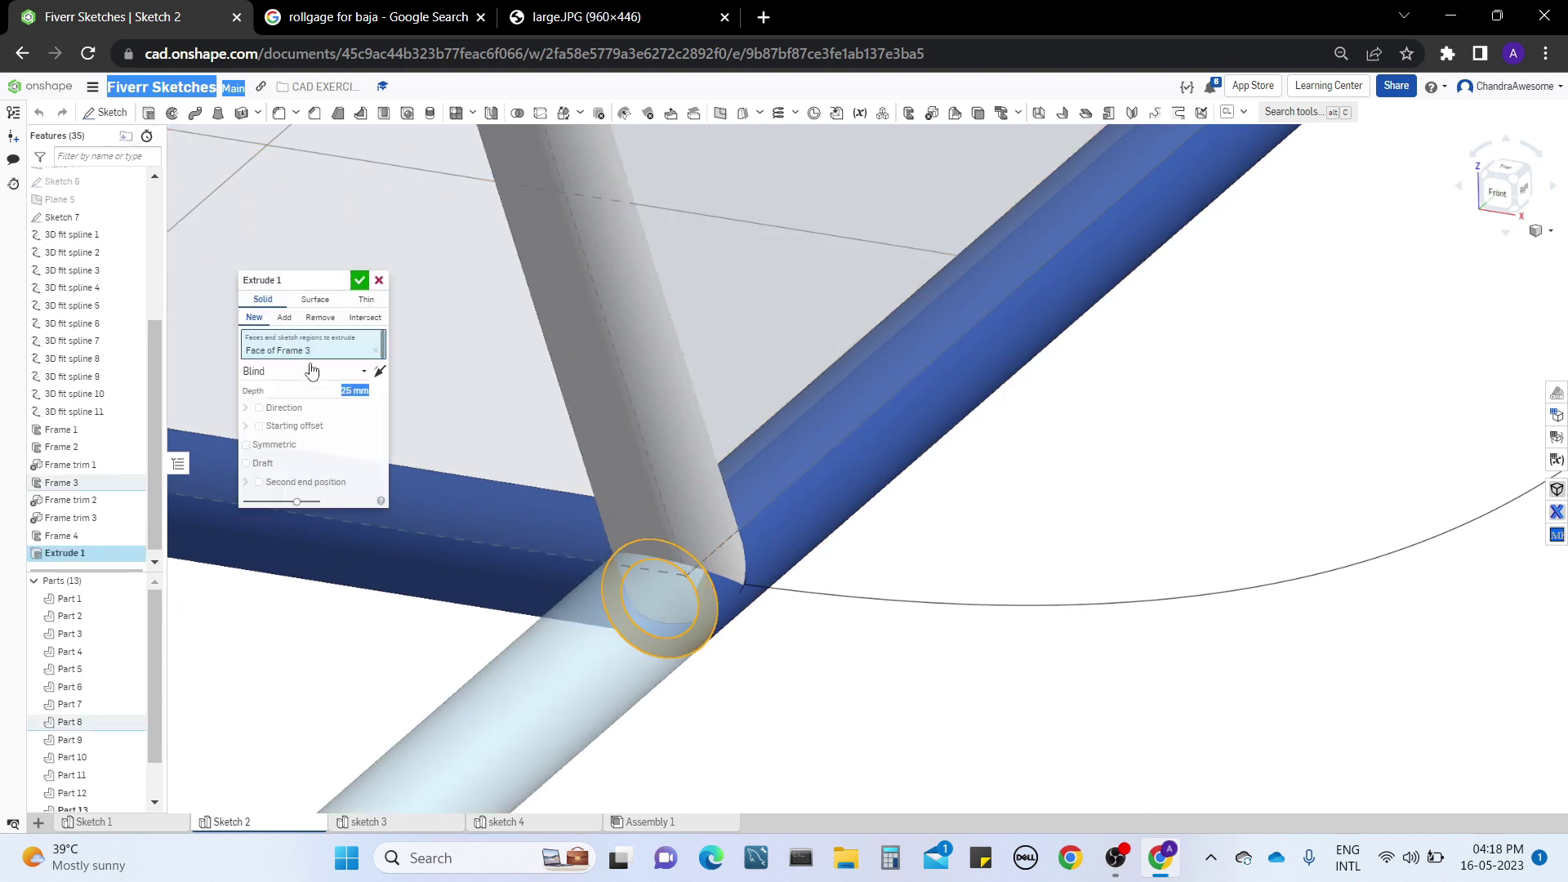
left_click(283, 317)
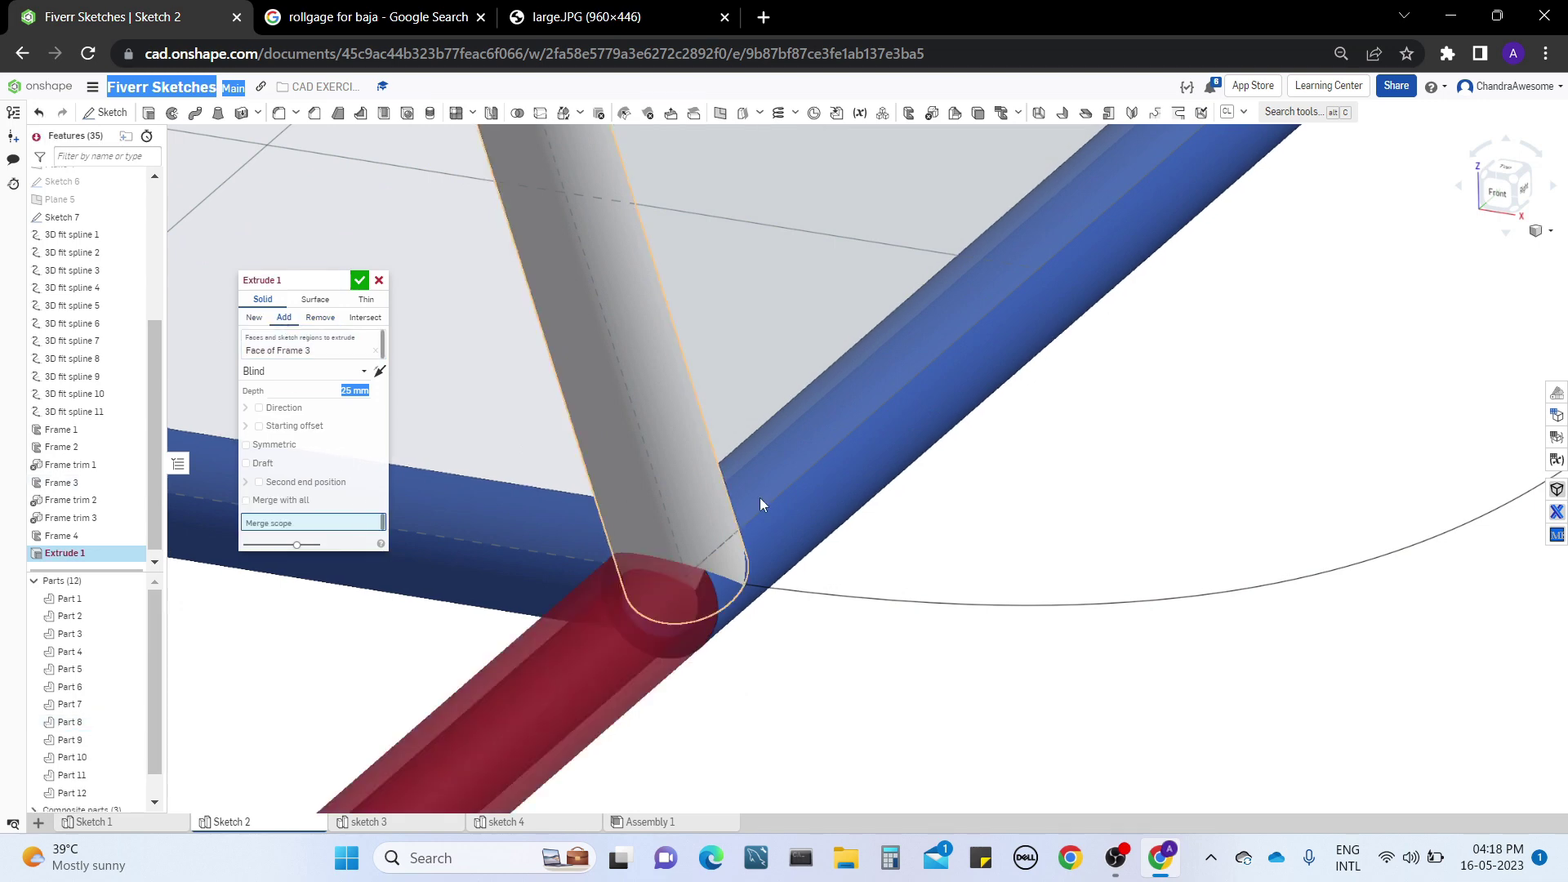
left_click(786, 496)
mouse_move(787, 522)
right_mouse_down()
mouse_move(796, 495)
mouse_move(778, 512)
right_mouse_up()
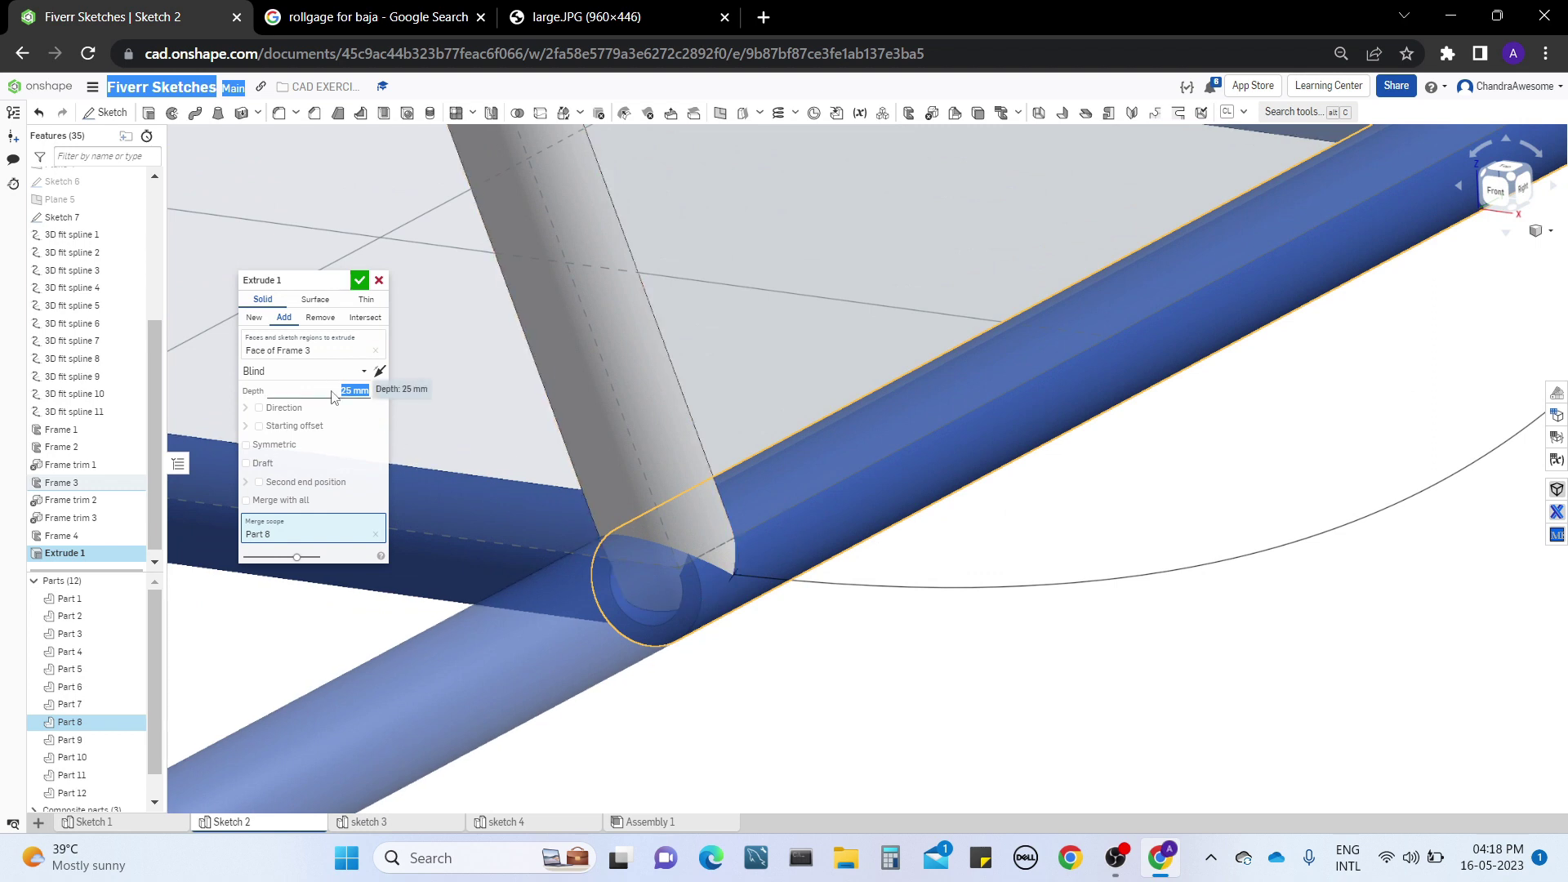
key("Return")
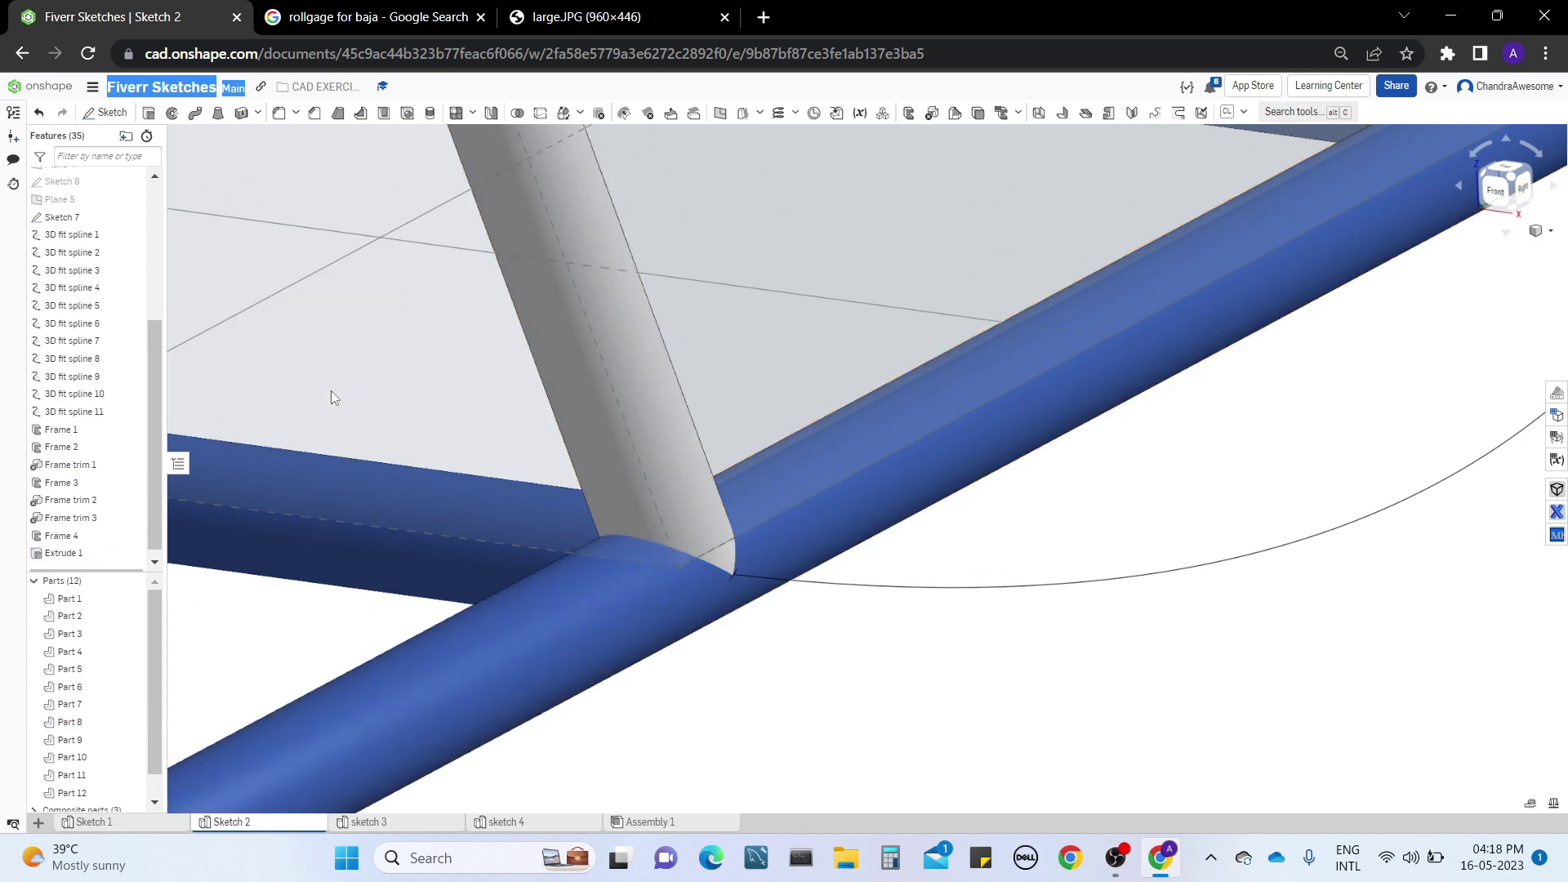
Step: Edit Extrude 1 and set its depth to 1 mm
right_click(104, 553)
left_click(137, 563)
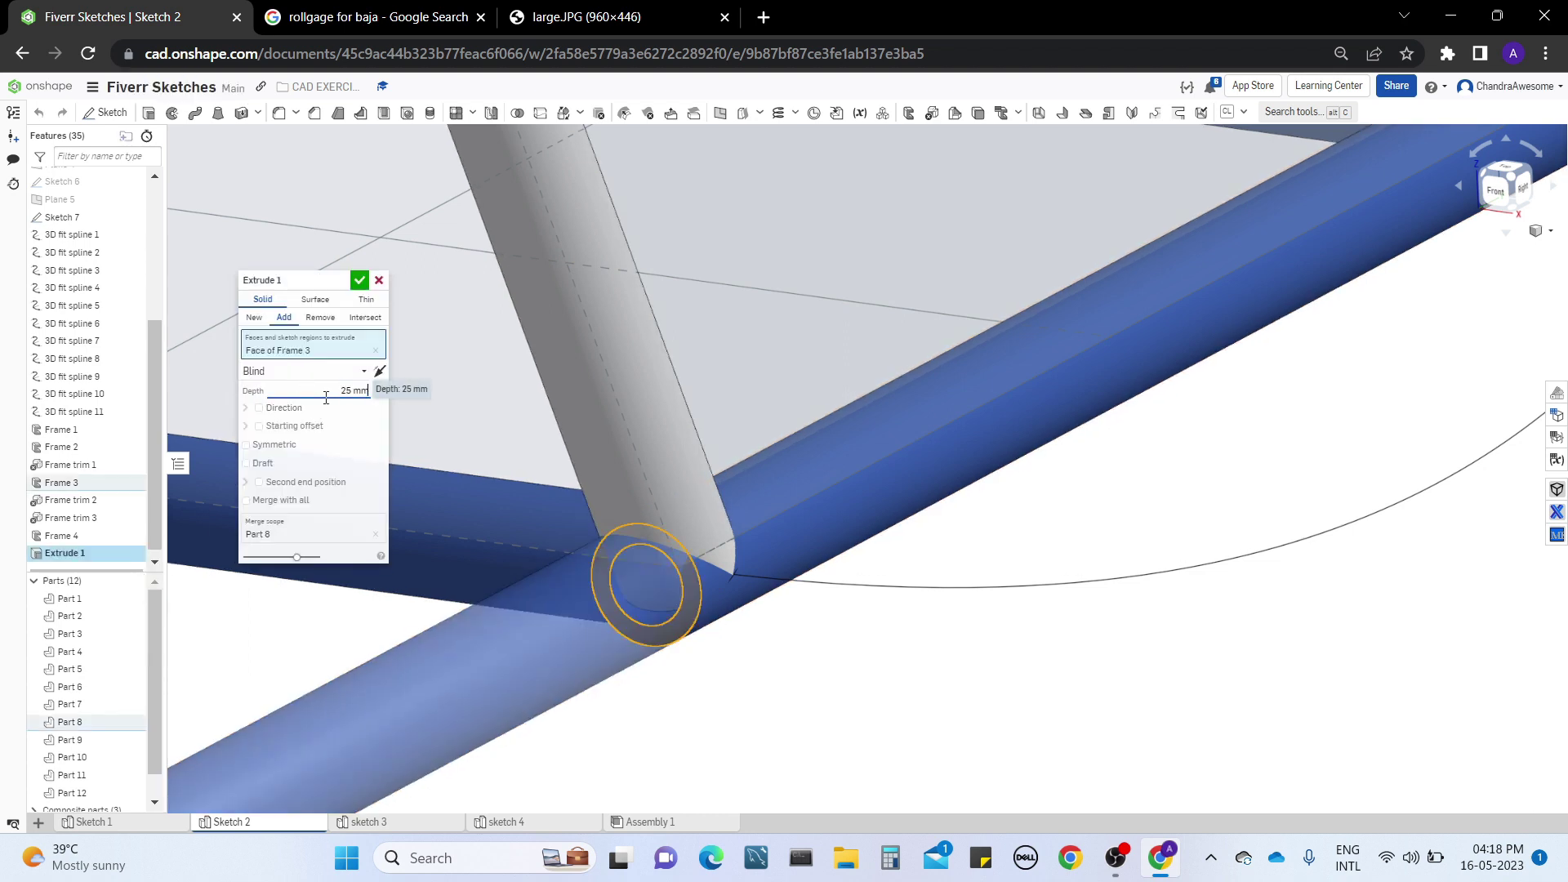
key("BackSpace")
key("BackSpace")
key("BackSpace")
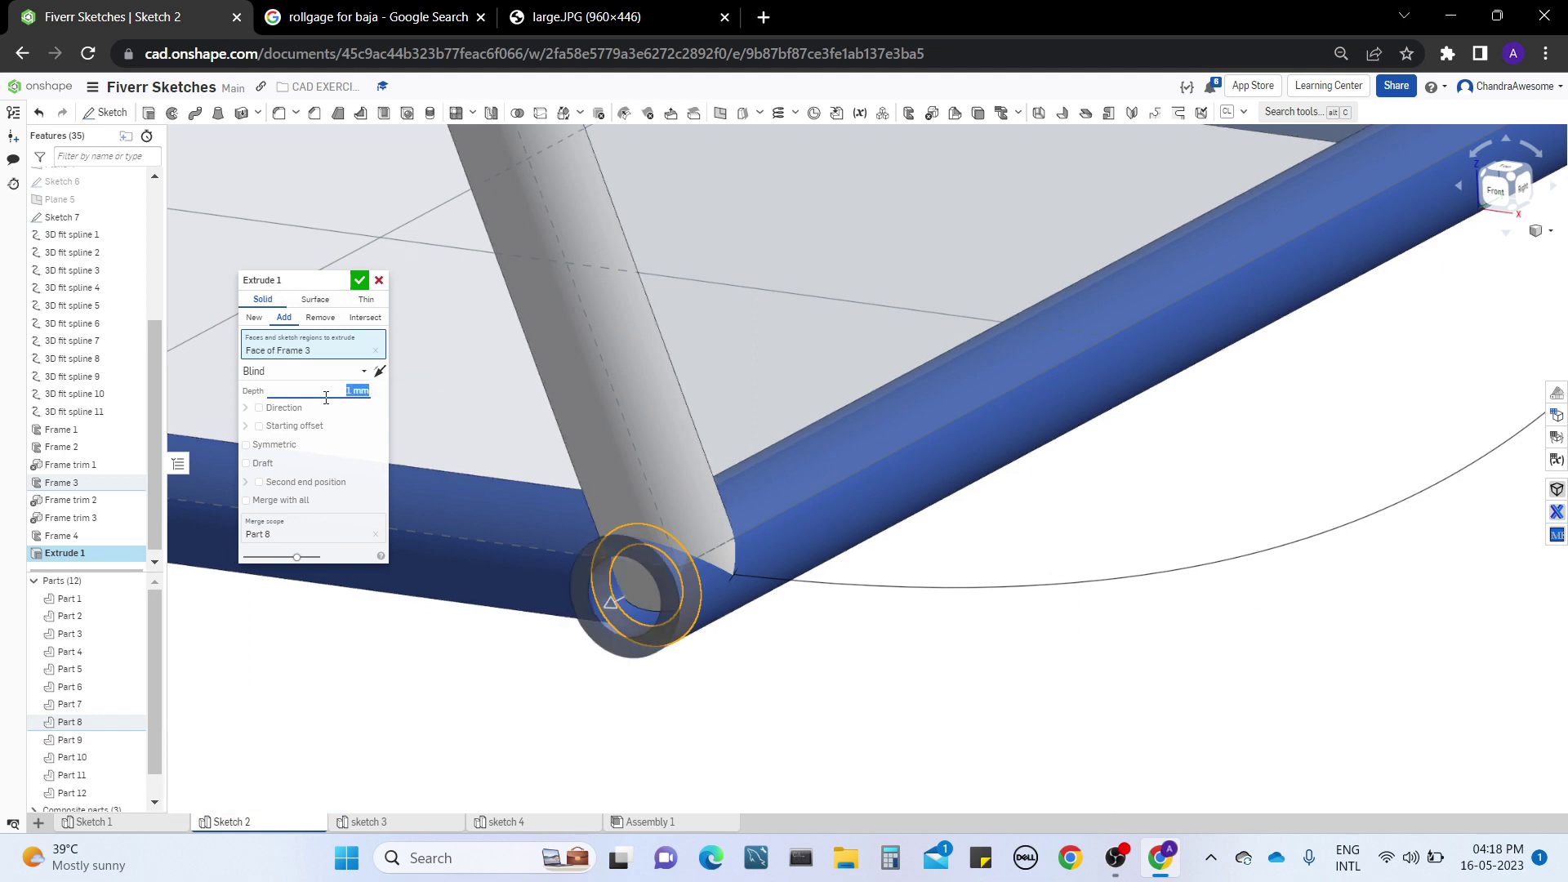
Step: Add the rear cross tube's far end face to the extrusion and accept it
right_click_drag(723, 545, 738, 594)
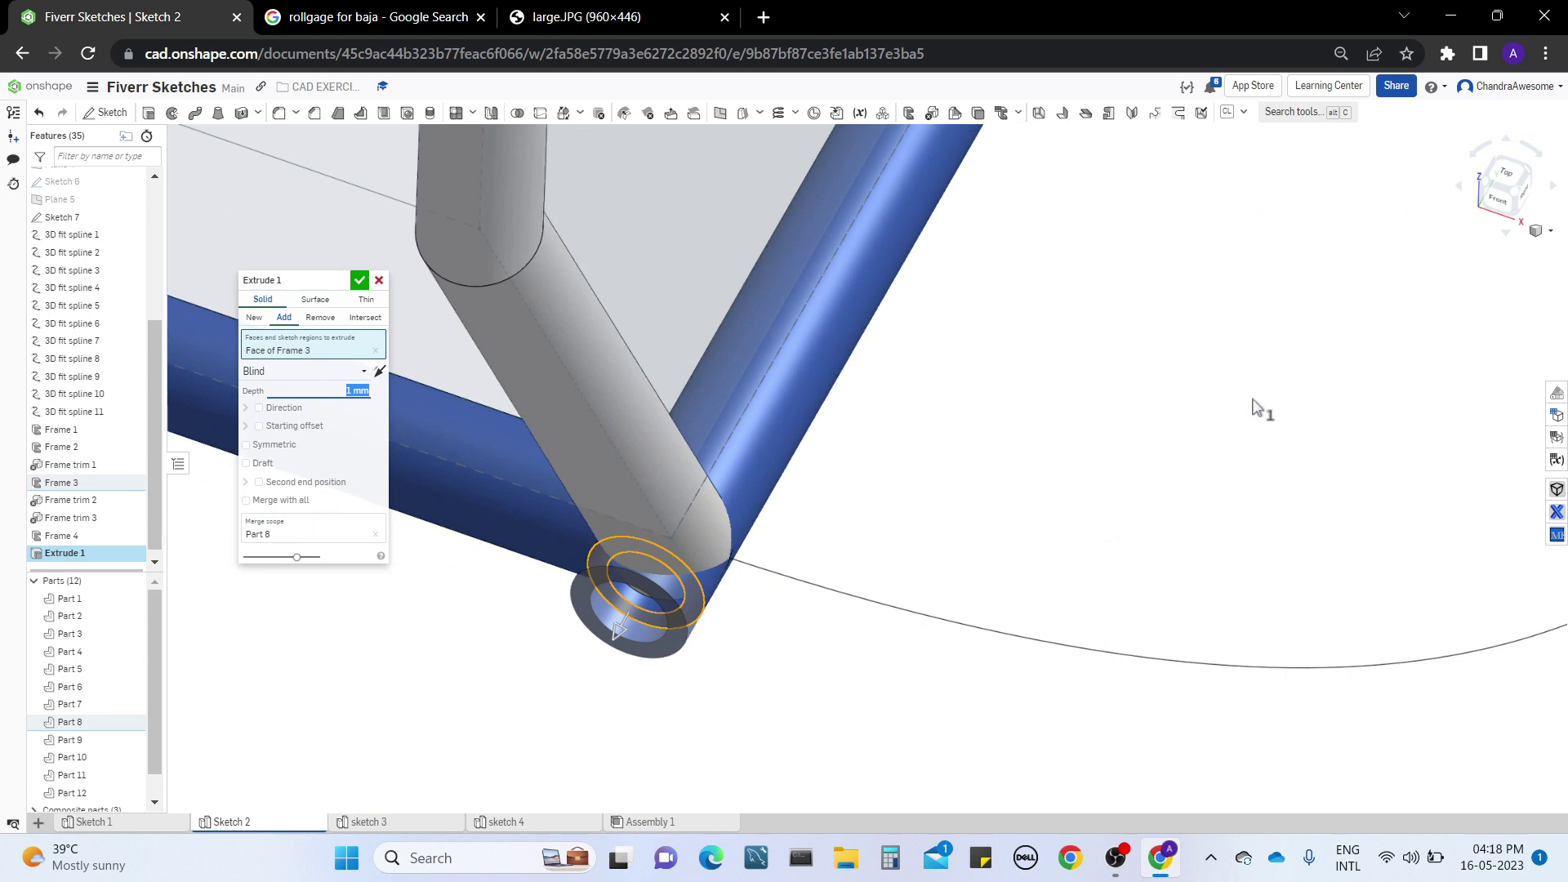
middle_click_drag(1257, 398, 866, 768)
middle_click_drag(1192, 205, 759, 679)
right_click_drag(752, 303, 671, 310)
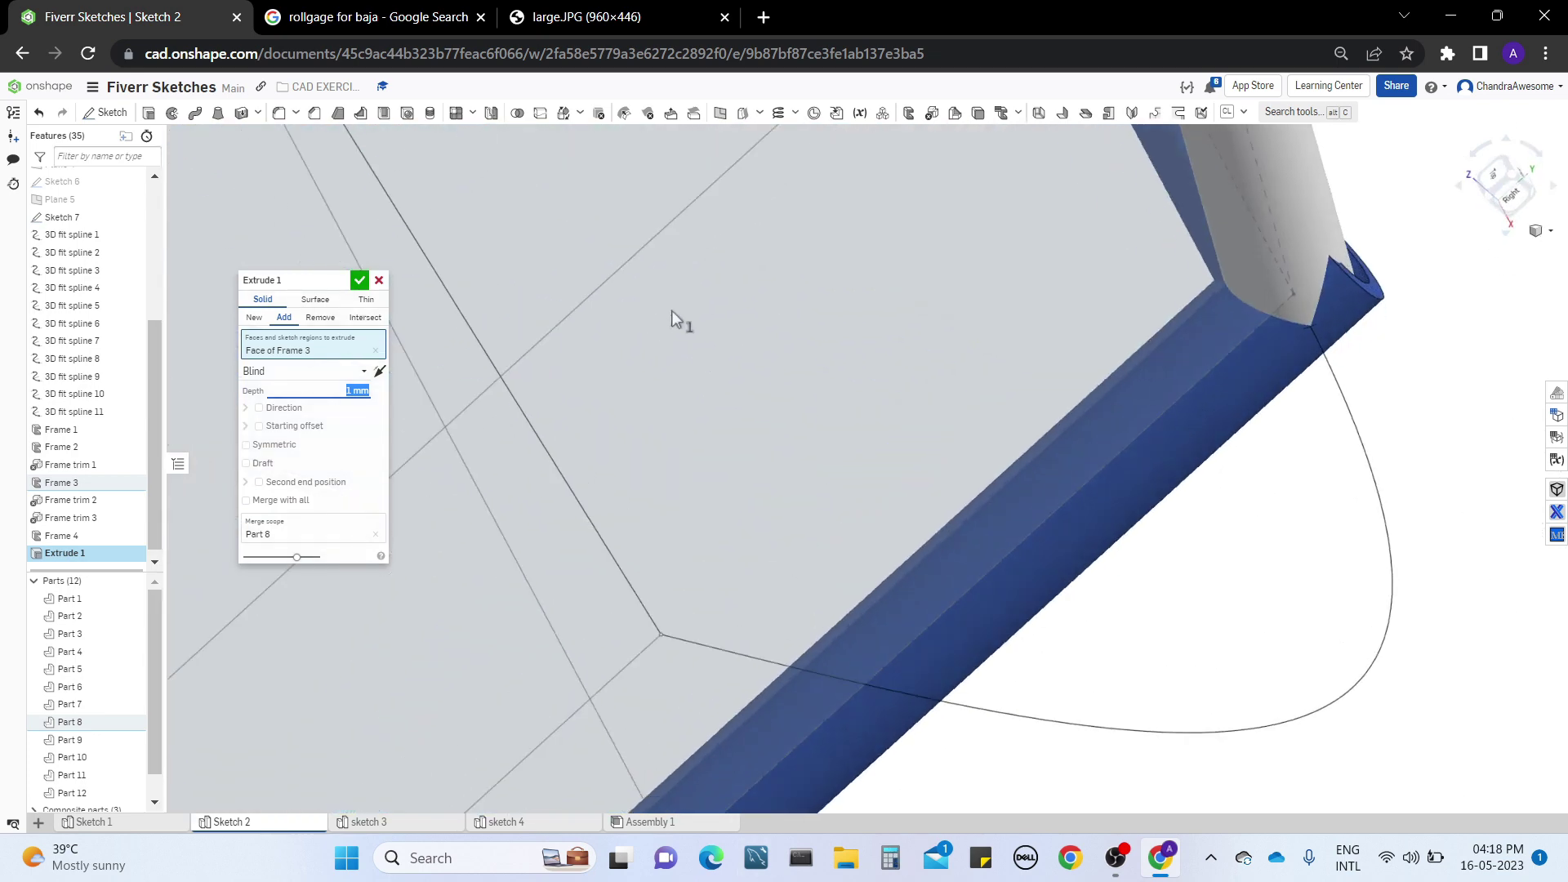
middle_click_drag(1327, 292, 985, 477)
right_click_drag(985, 477, 1019, 488)
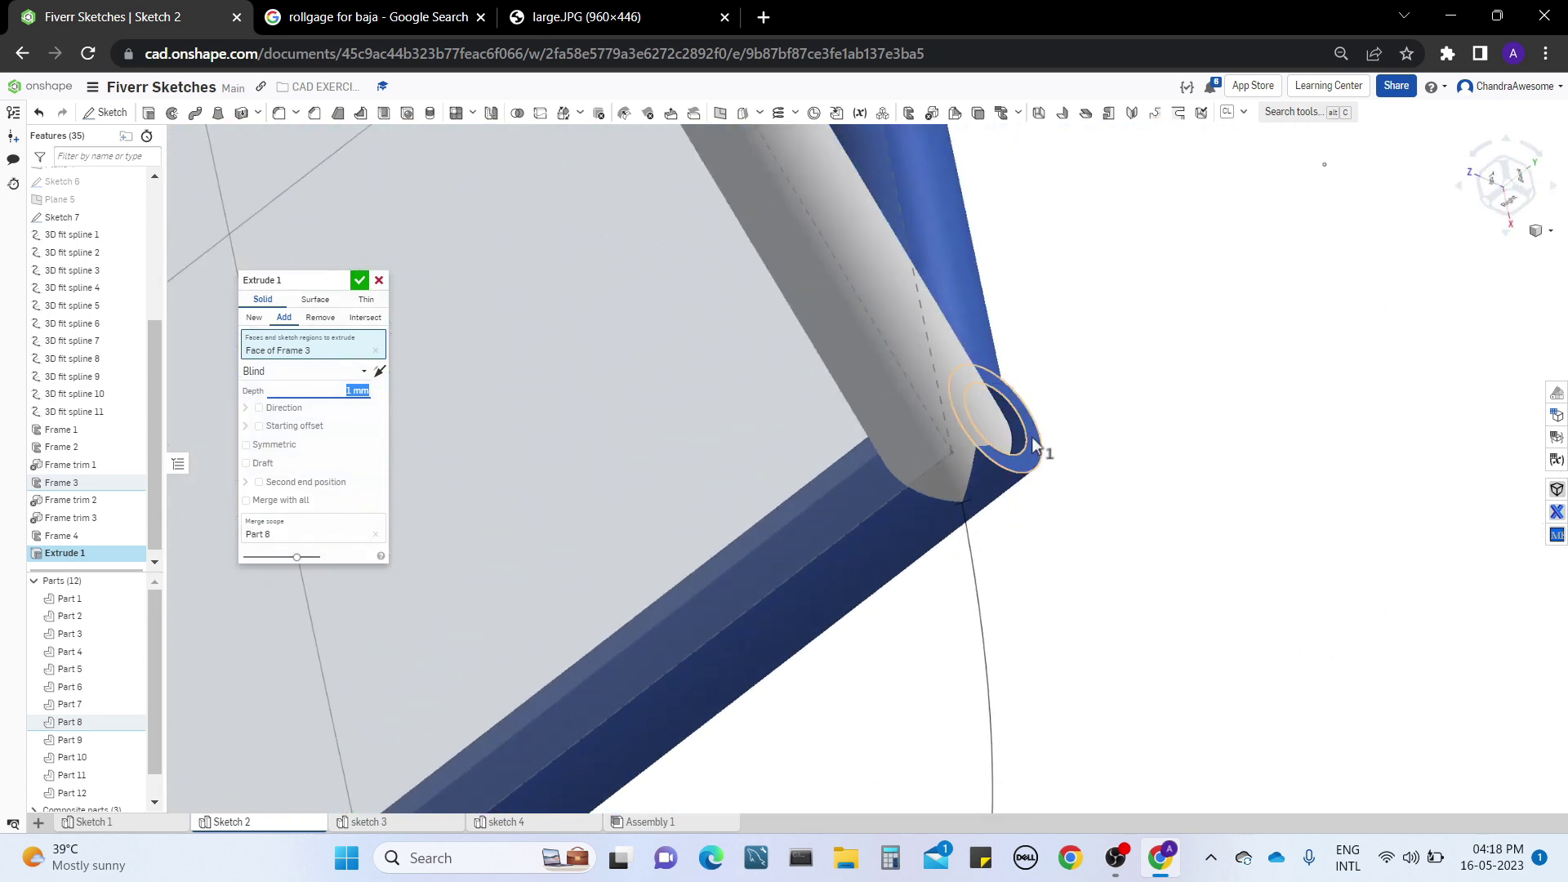
left_click(1035, 445)
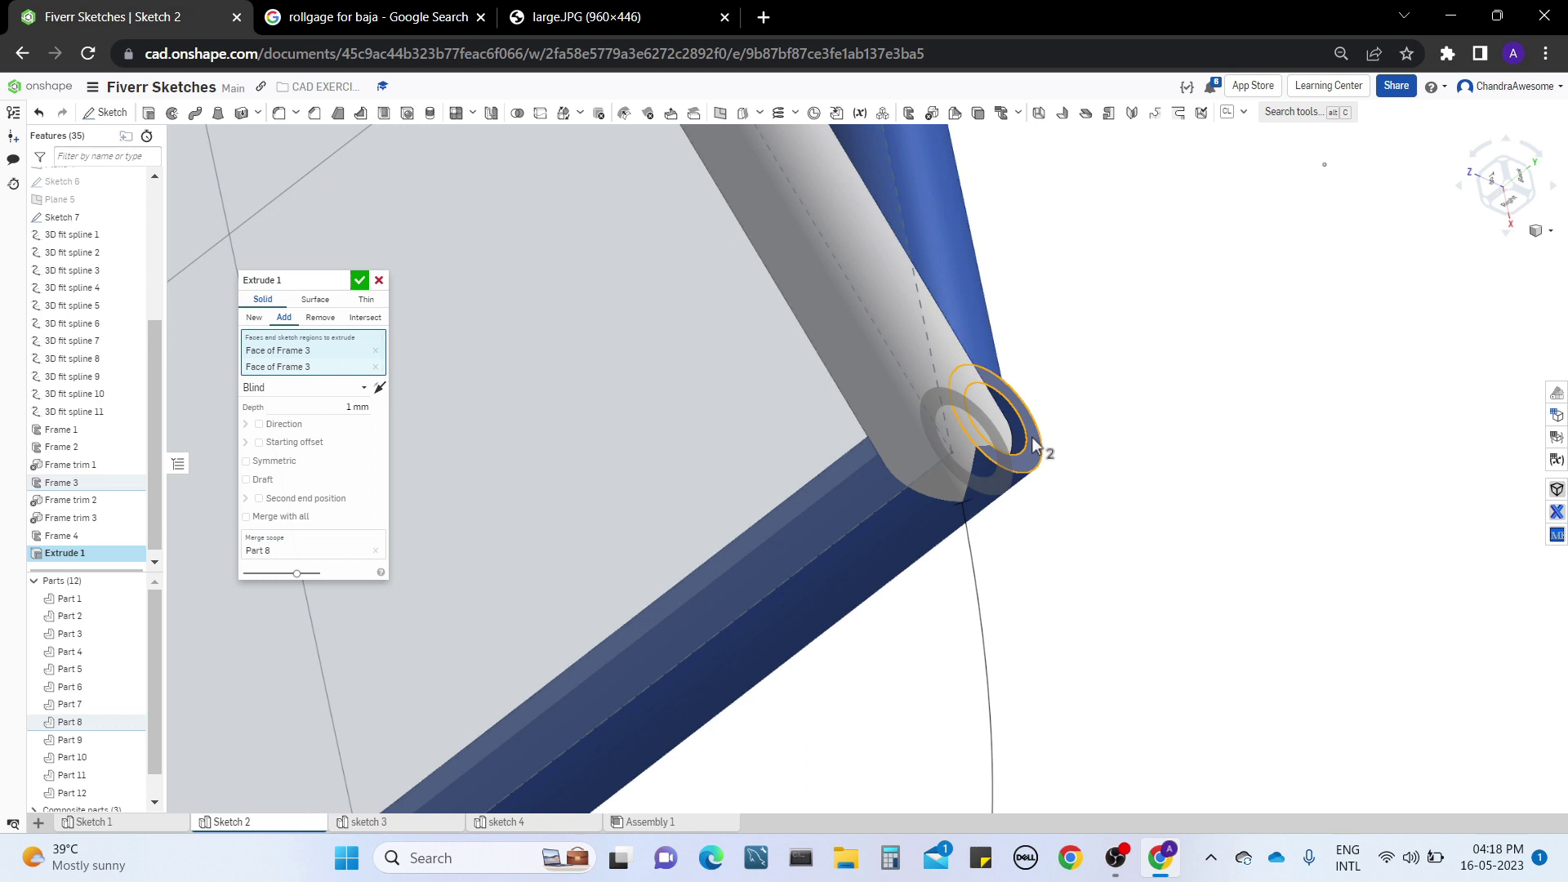
left_click(360, 280)
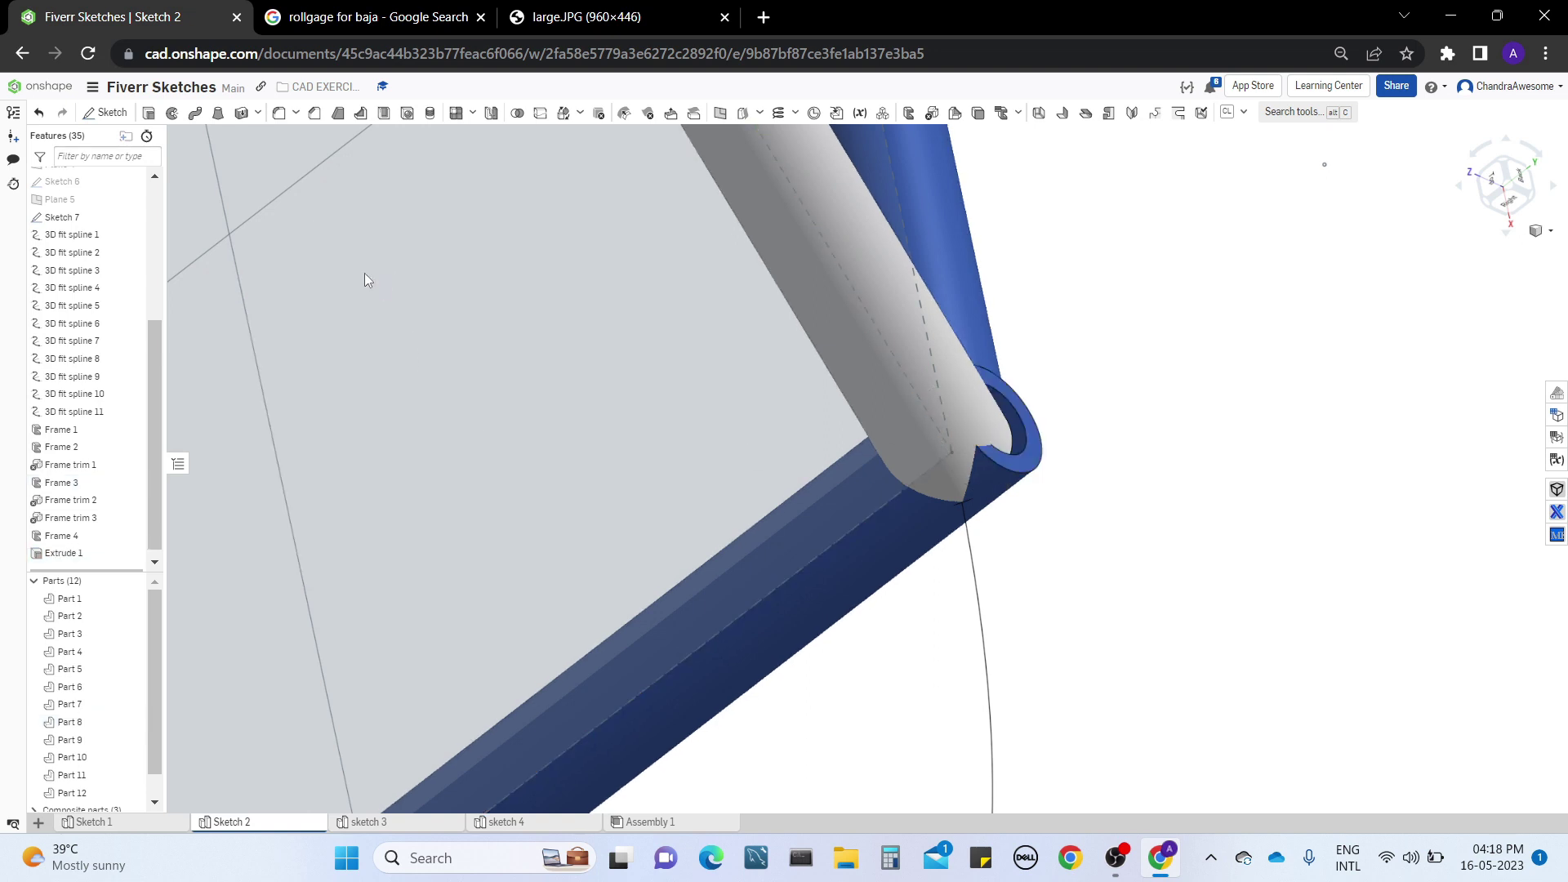
Step: Thicken the rear cross tube's far end face by 1 mm as an addition merged into Part 8
left_click(241, 113)
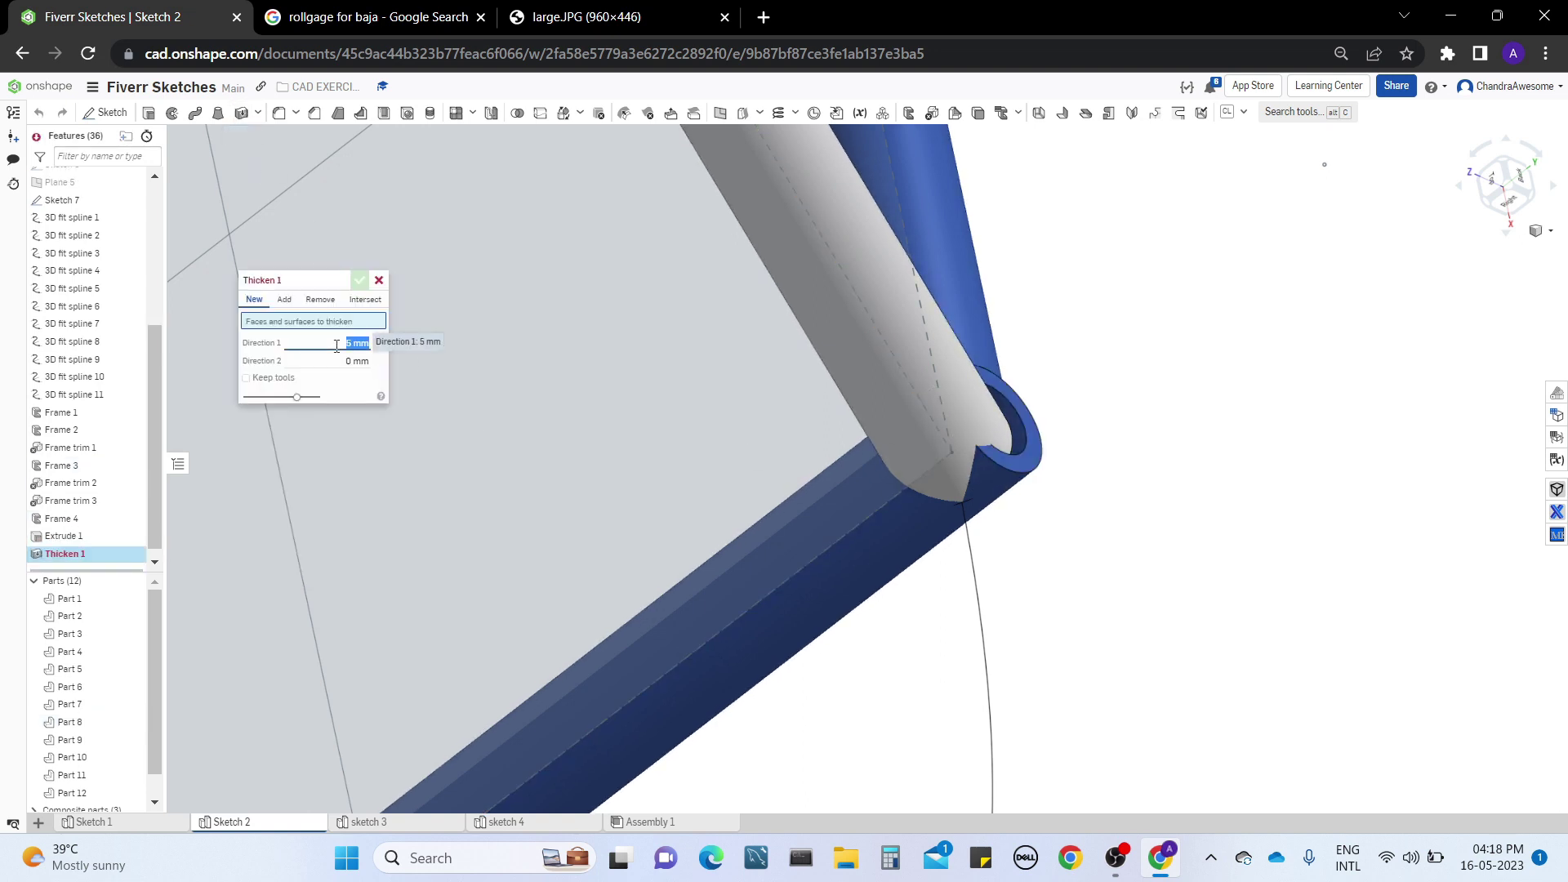
type("1")
key("Return")
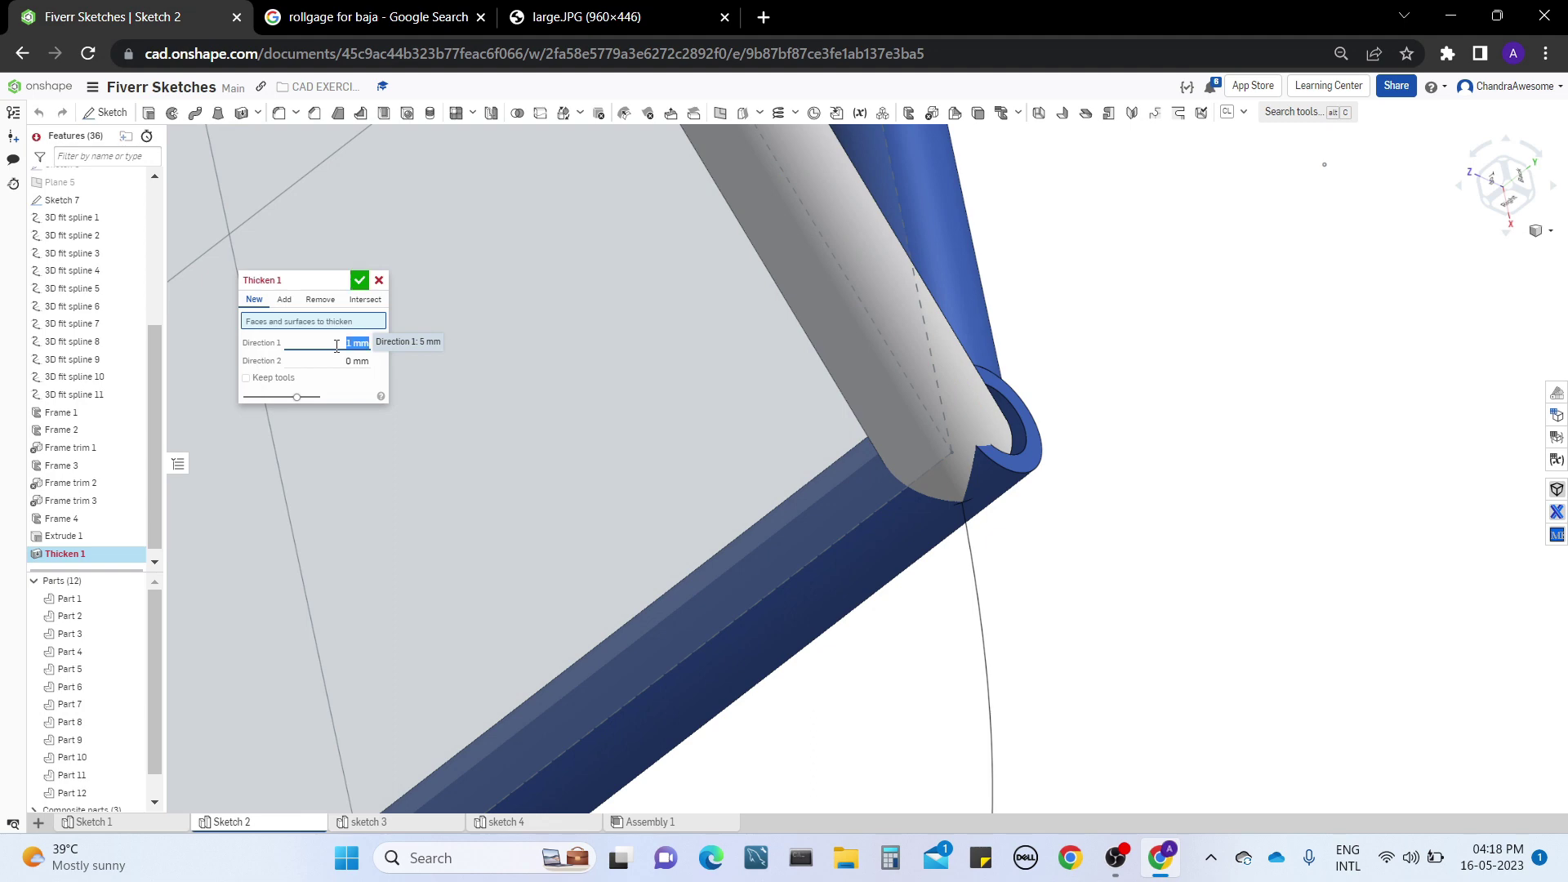
left_click(1032, 460)
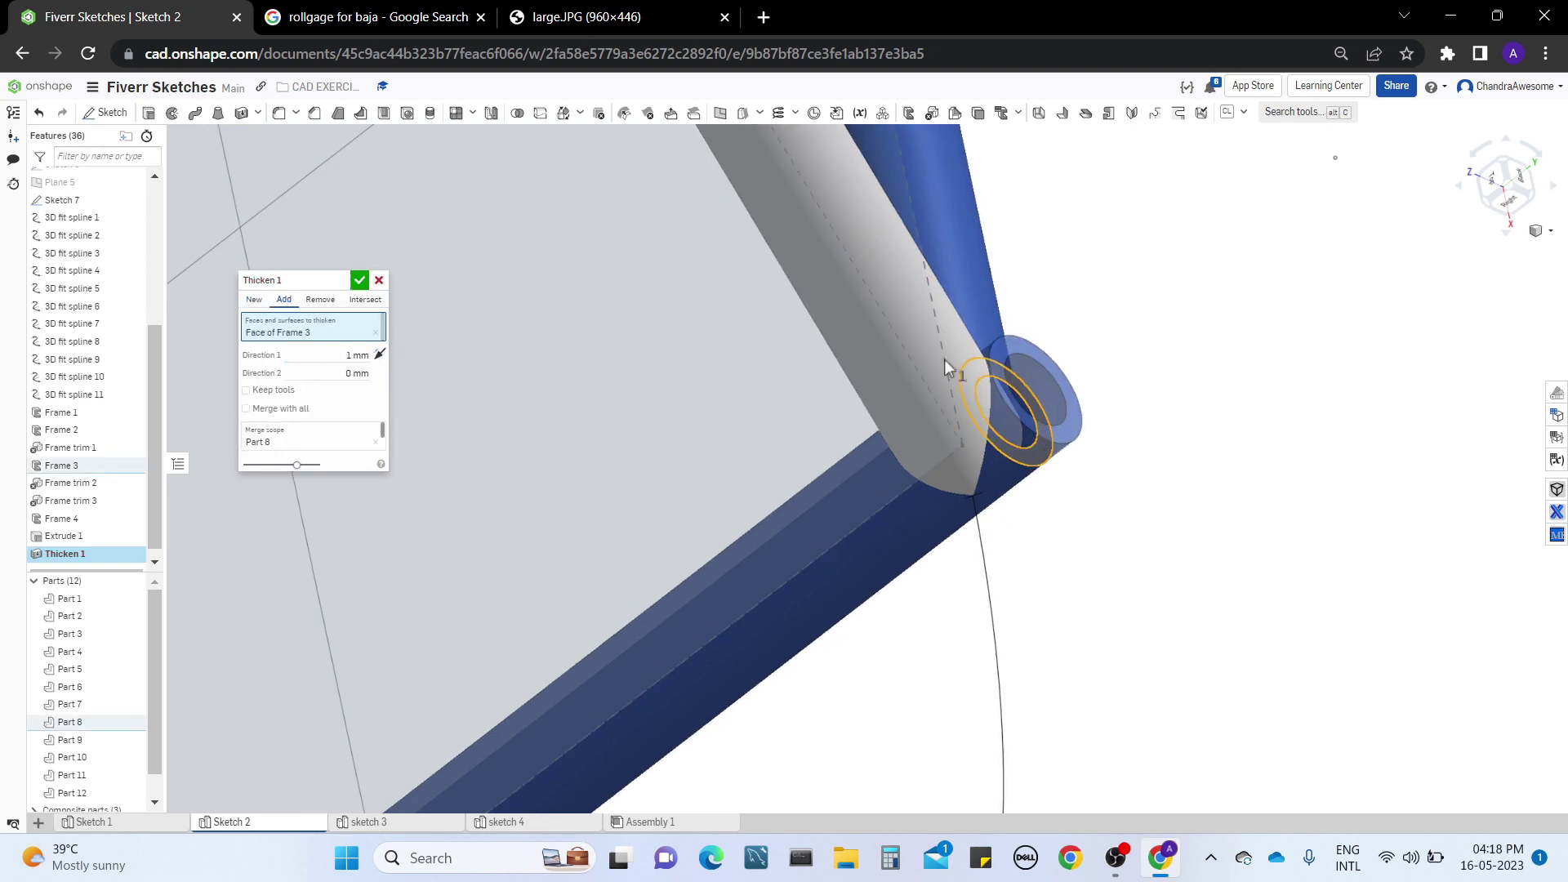
scroll(790, 513, "up", 5)
right_click_drag(790, 513, 709, 703)
middle_click_drag(708, 703, 977, 348)
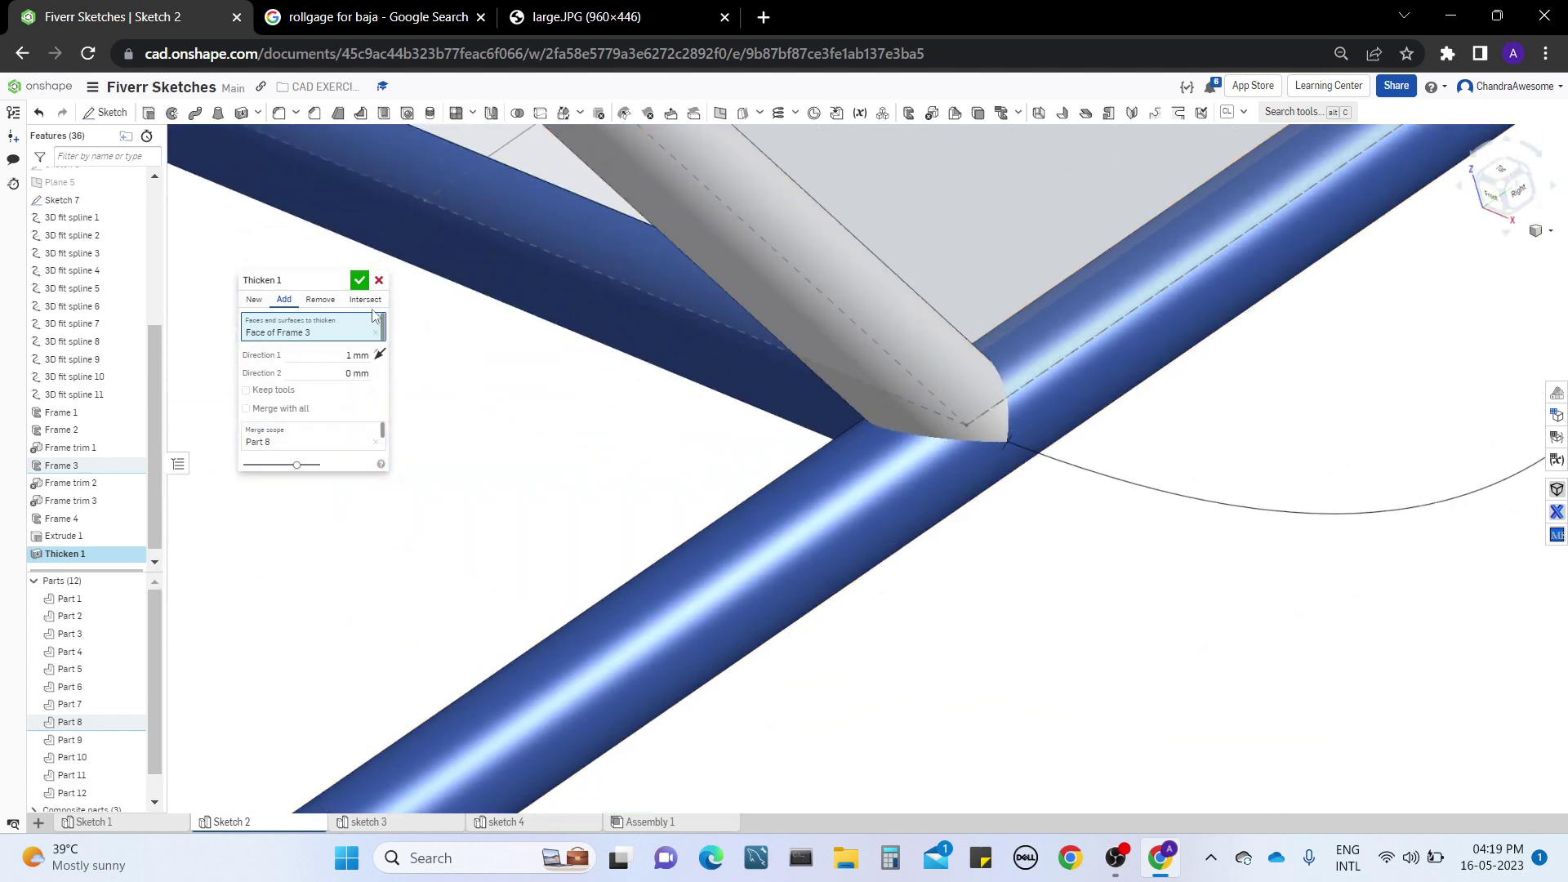
left_click(361, 282)
Step: Delete Extrude 1 and reopen Thicken 1, accepting it with its current settings
right_click(79, 541)
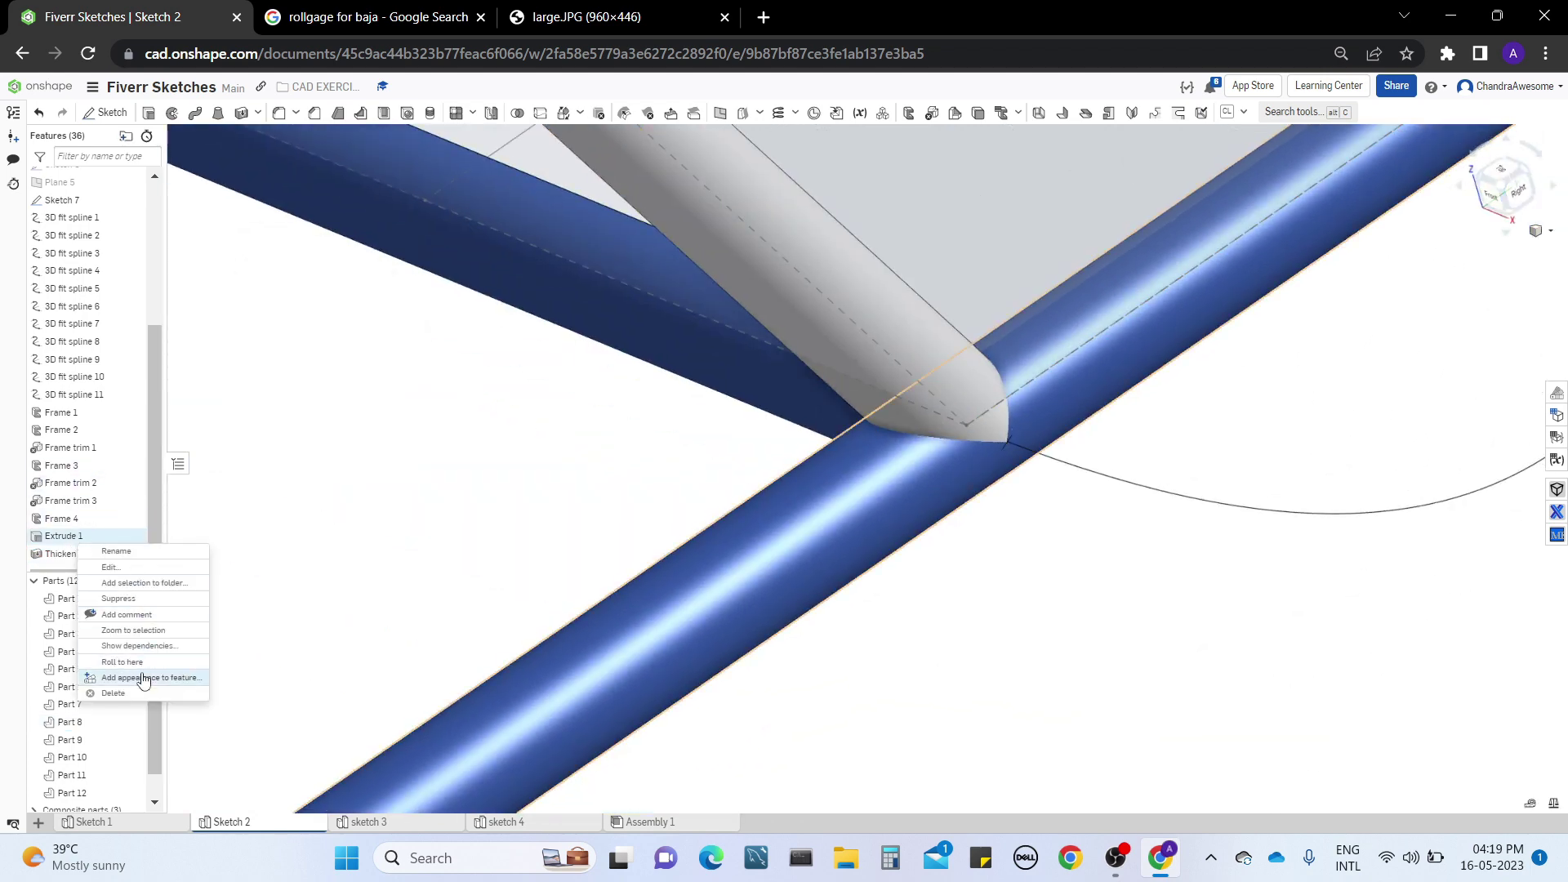
left_click(113, 694)
right_click(106, 546)
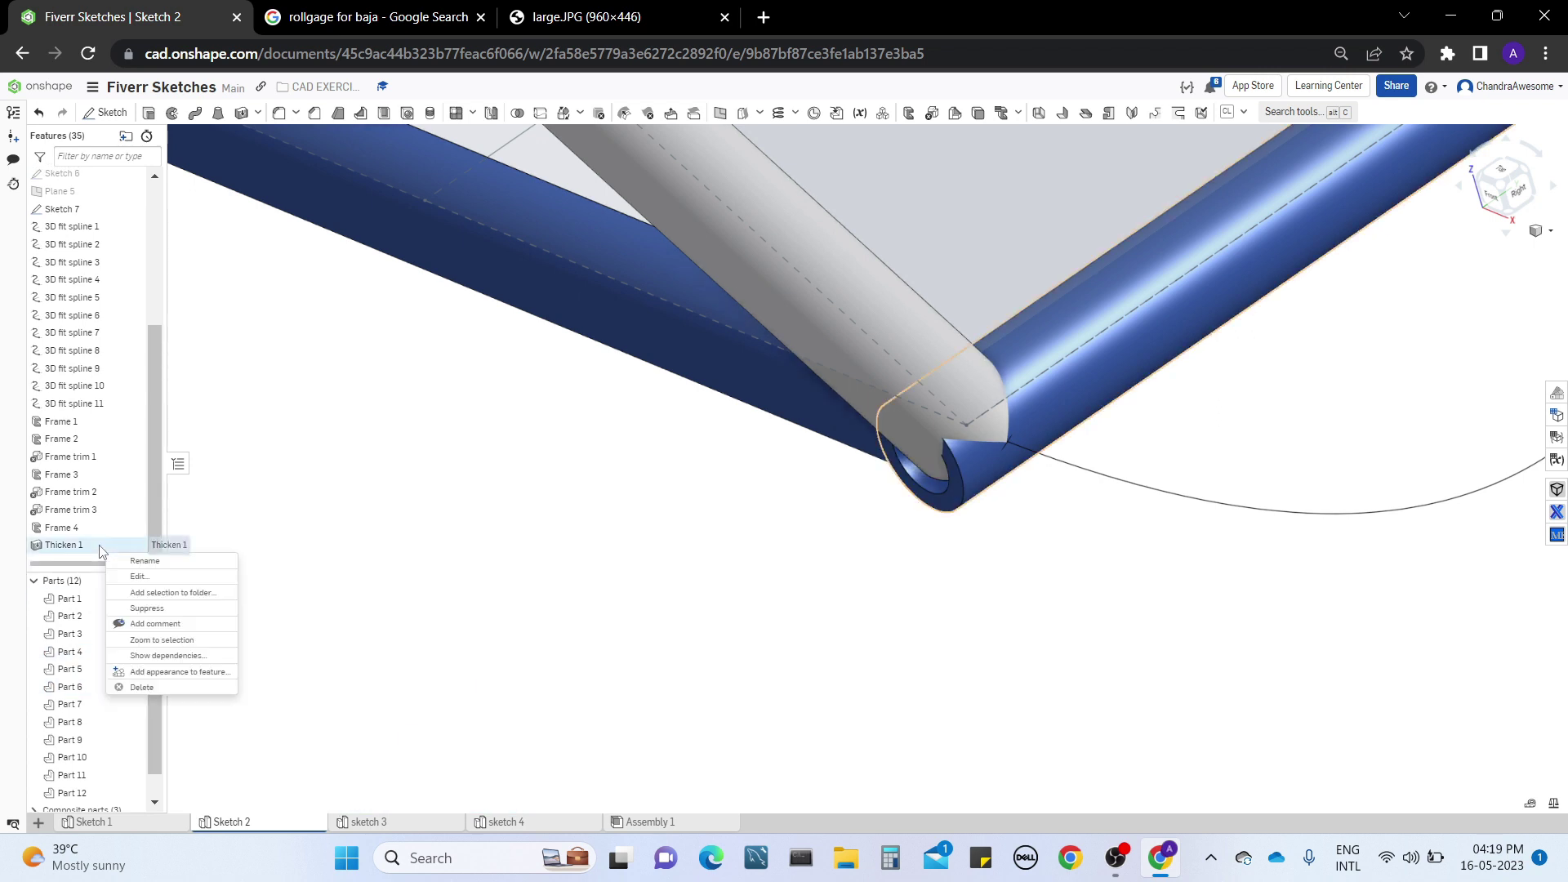
left_click(134, 576)
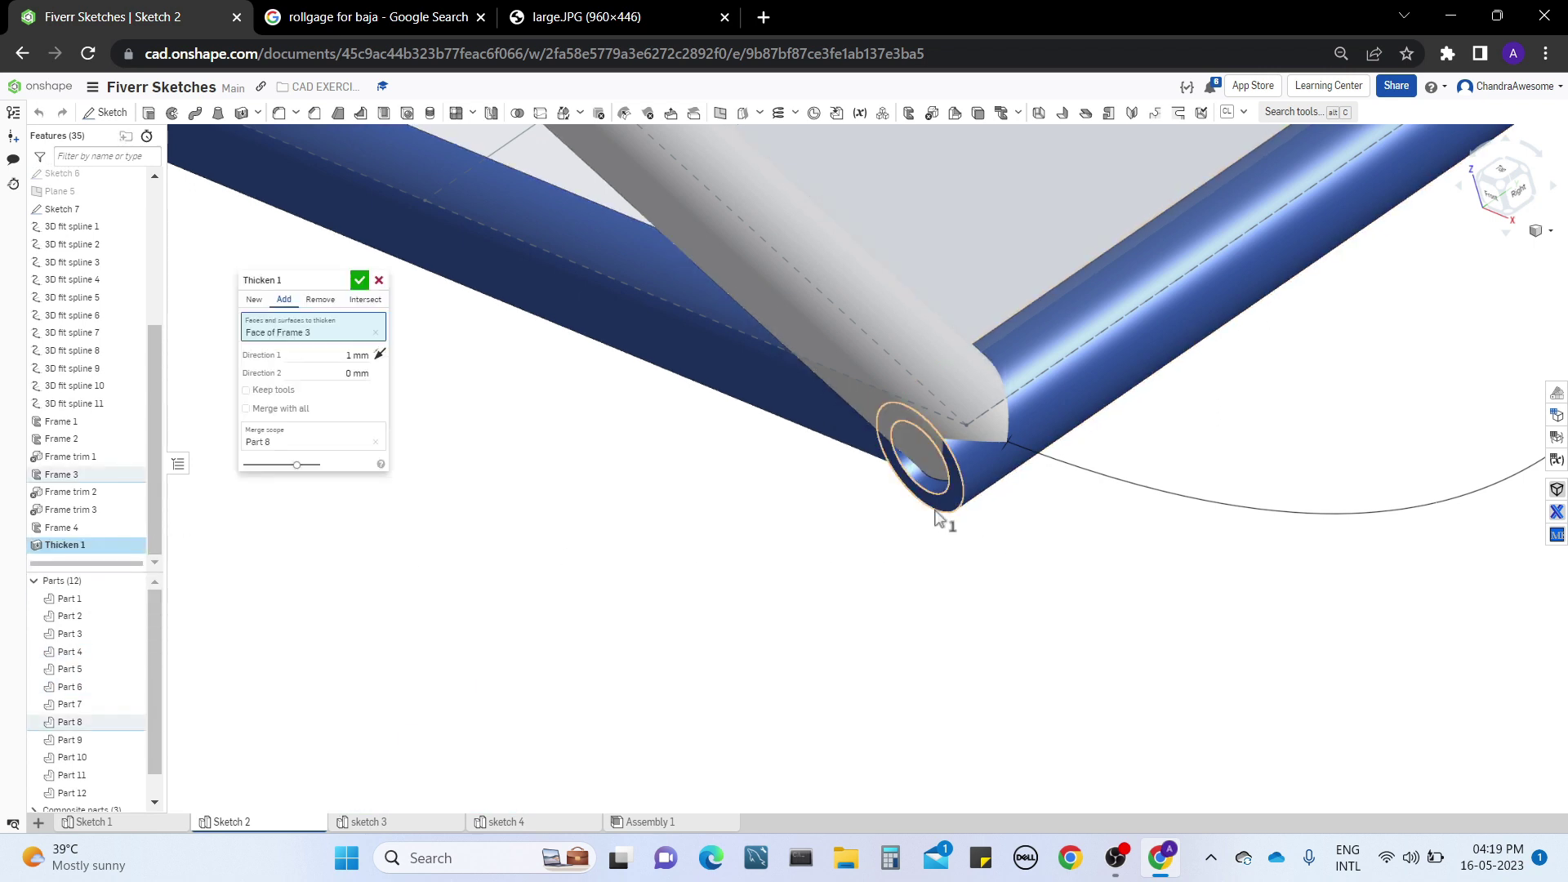
left_click(360, 281)
Step: Start a Frame trim by ordered groups with the rear cross tube (Part 8) first and the near hoop leg (Part 11) second
right_click_drag(1270, 574, 1044, 651)
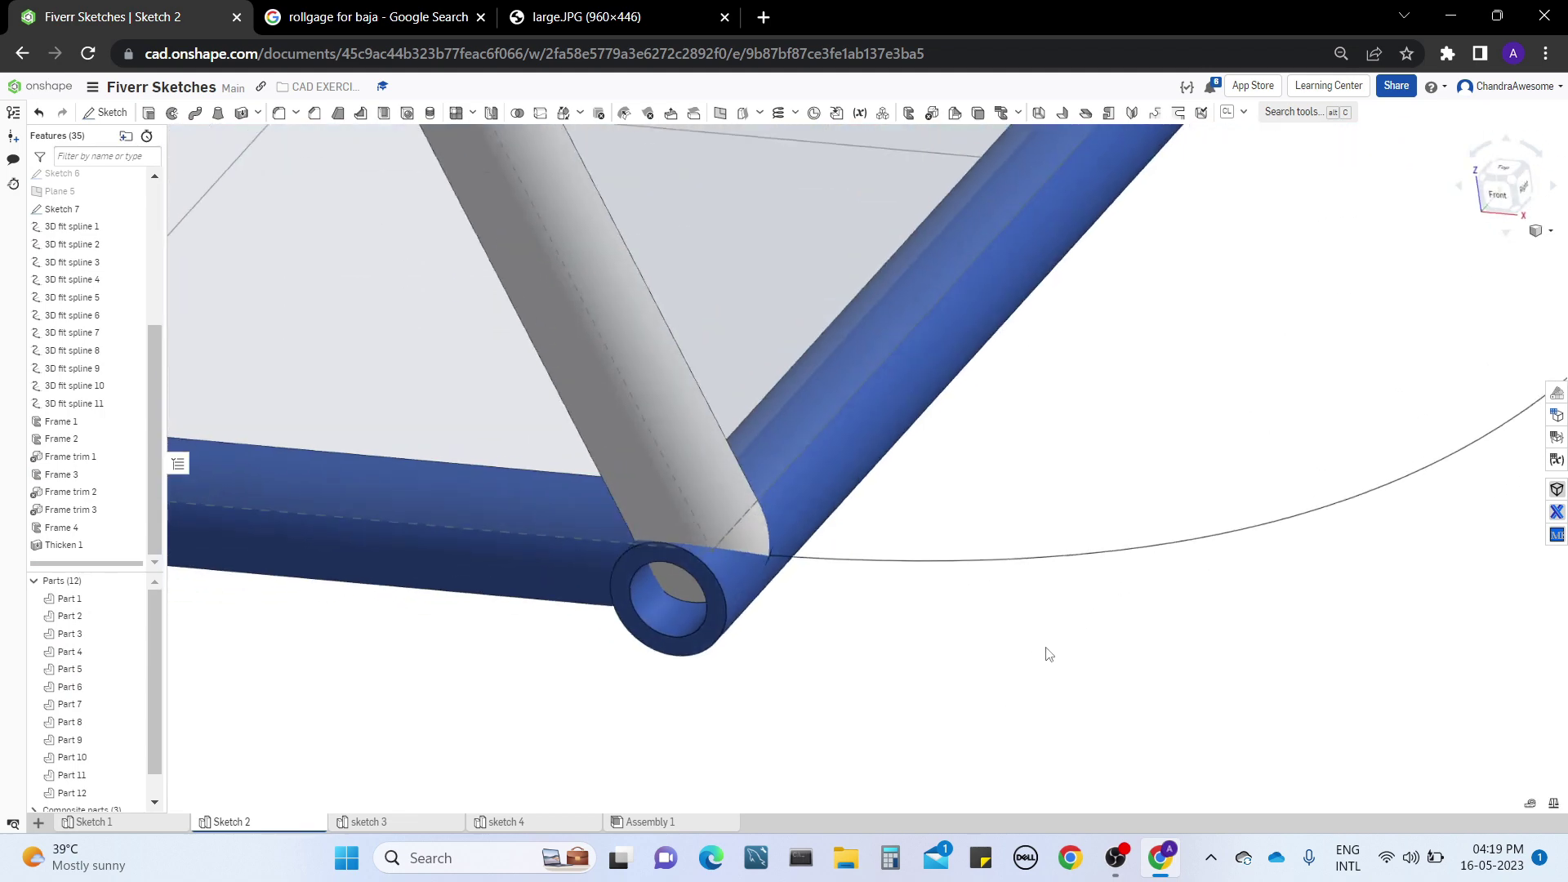
scroll(1035, 622, "down", 3)
middle_click_drag(1057, 459, 961, 695)
scroll(961, 695, "down", 3)
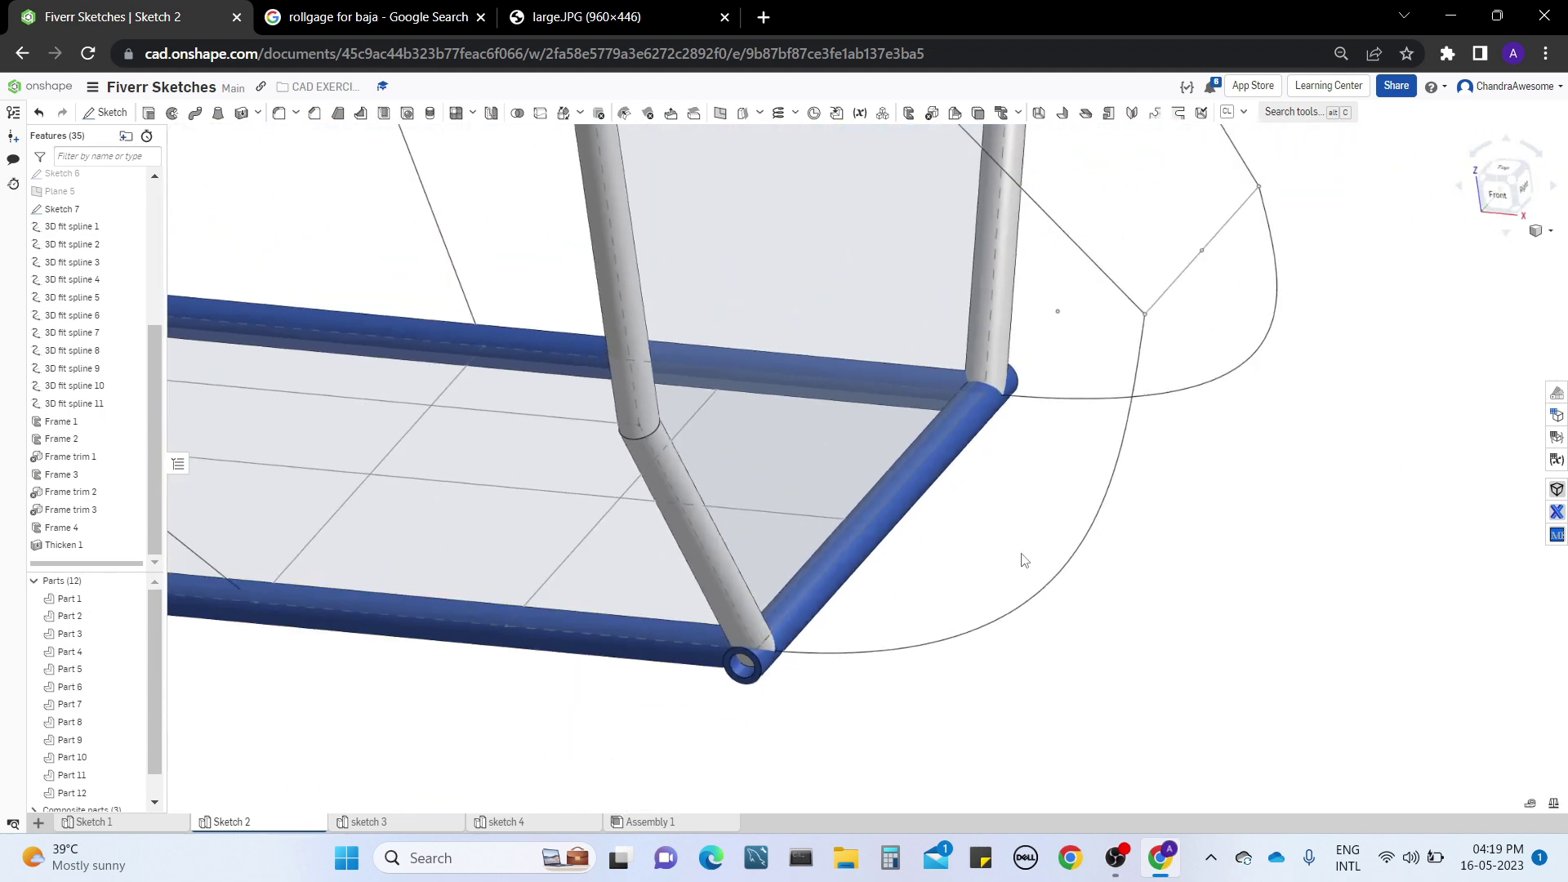
middle_click_drag(1032, 495, 1029, 513)
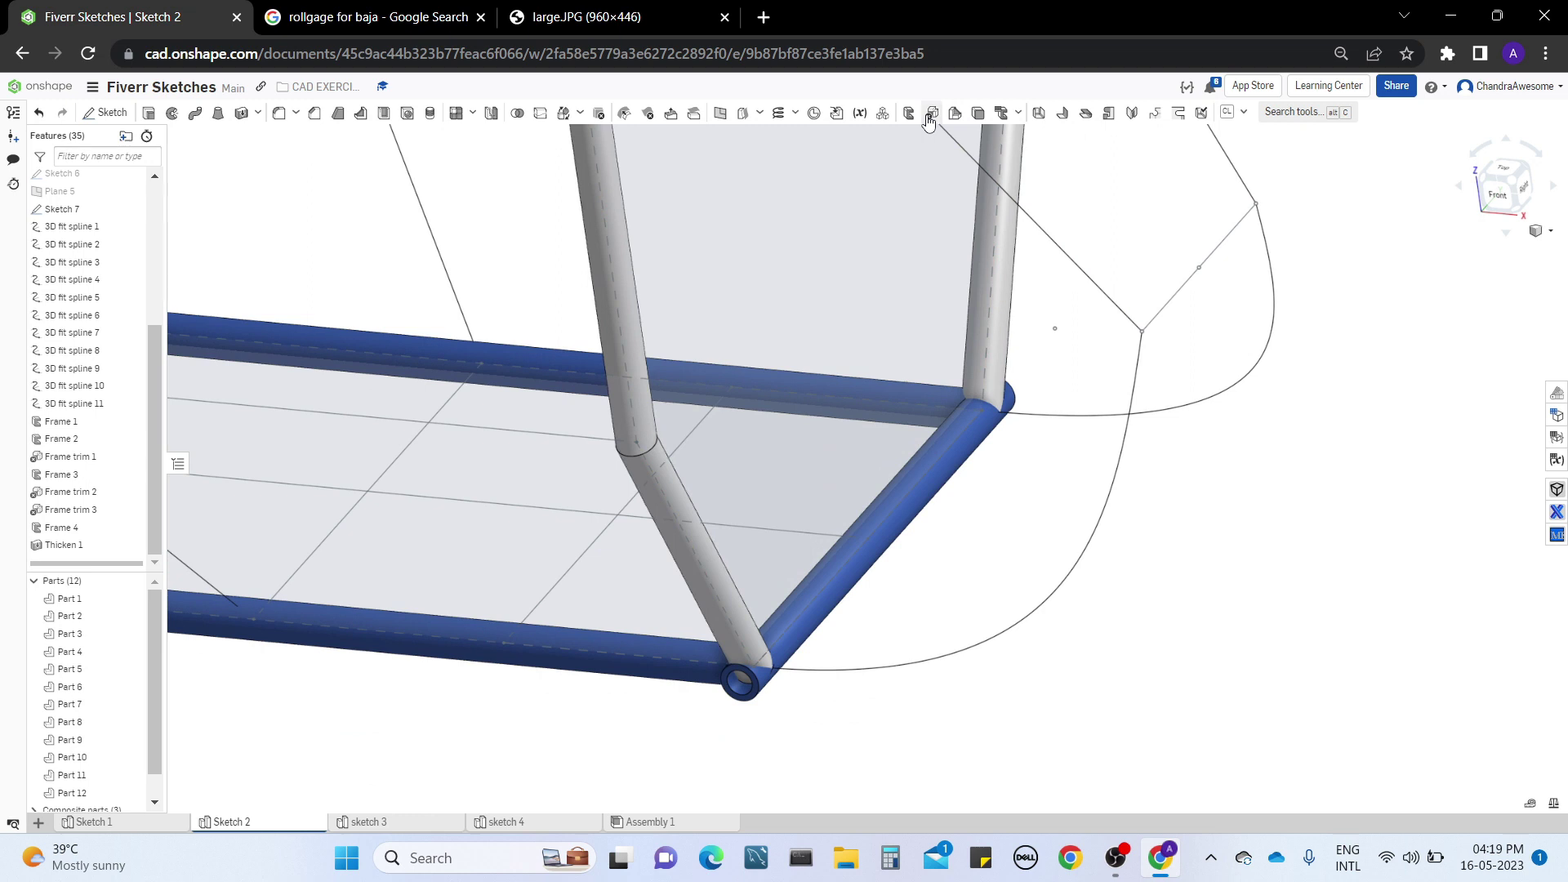
left_click(929, 121)
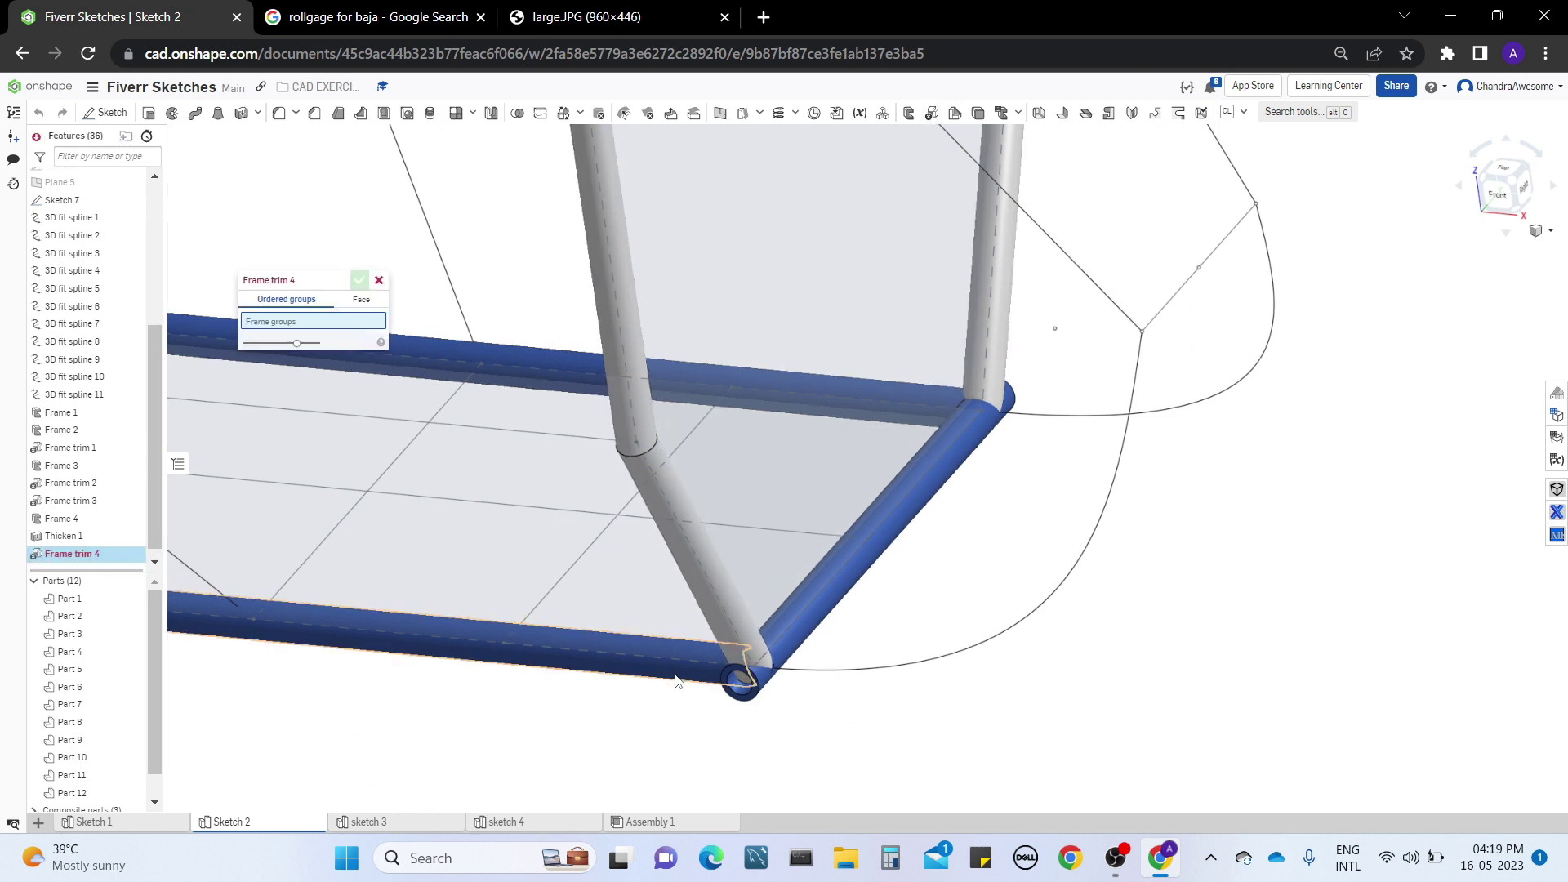
left_click(793, 649)
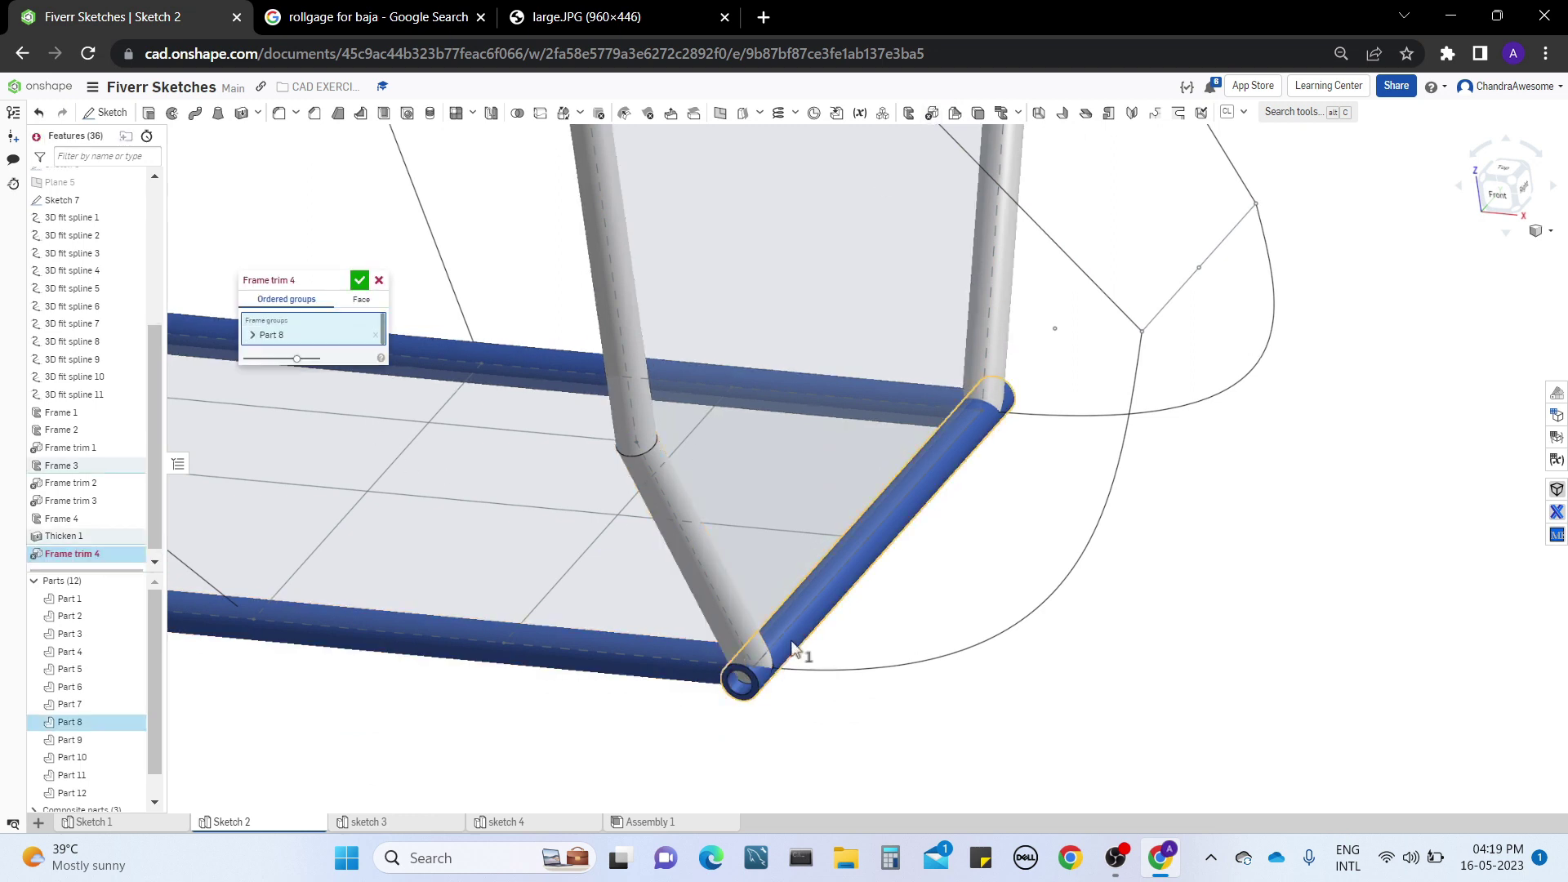
left_click(732, 600)
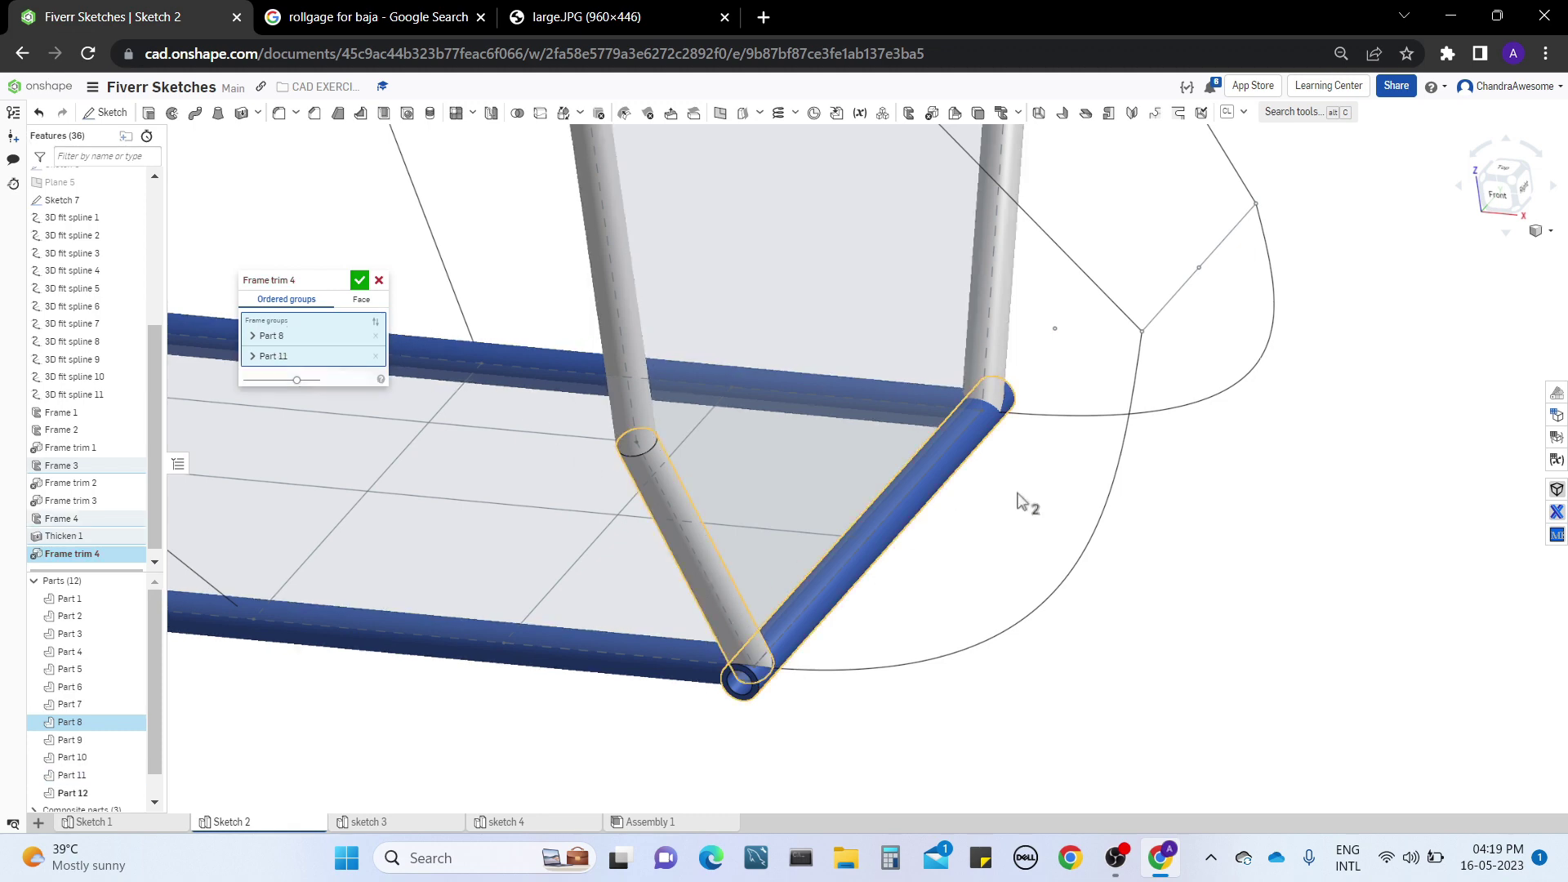
Step: Expand both trim groups and add the far lower hoop leg (Part 12) to the second group
mouse_move(1046, 532)
right_mouse_down()
mouse_move(986, 543)
mouse_move(1015, 535)
right_mouse_up()
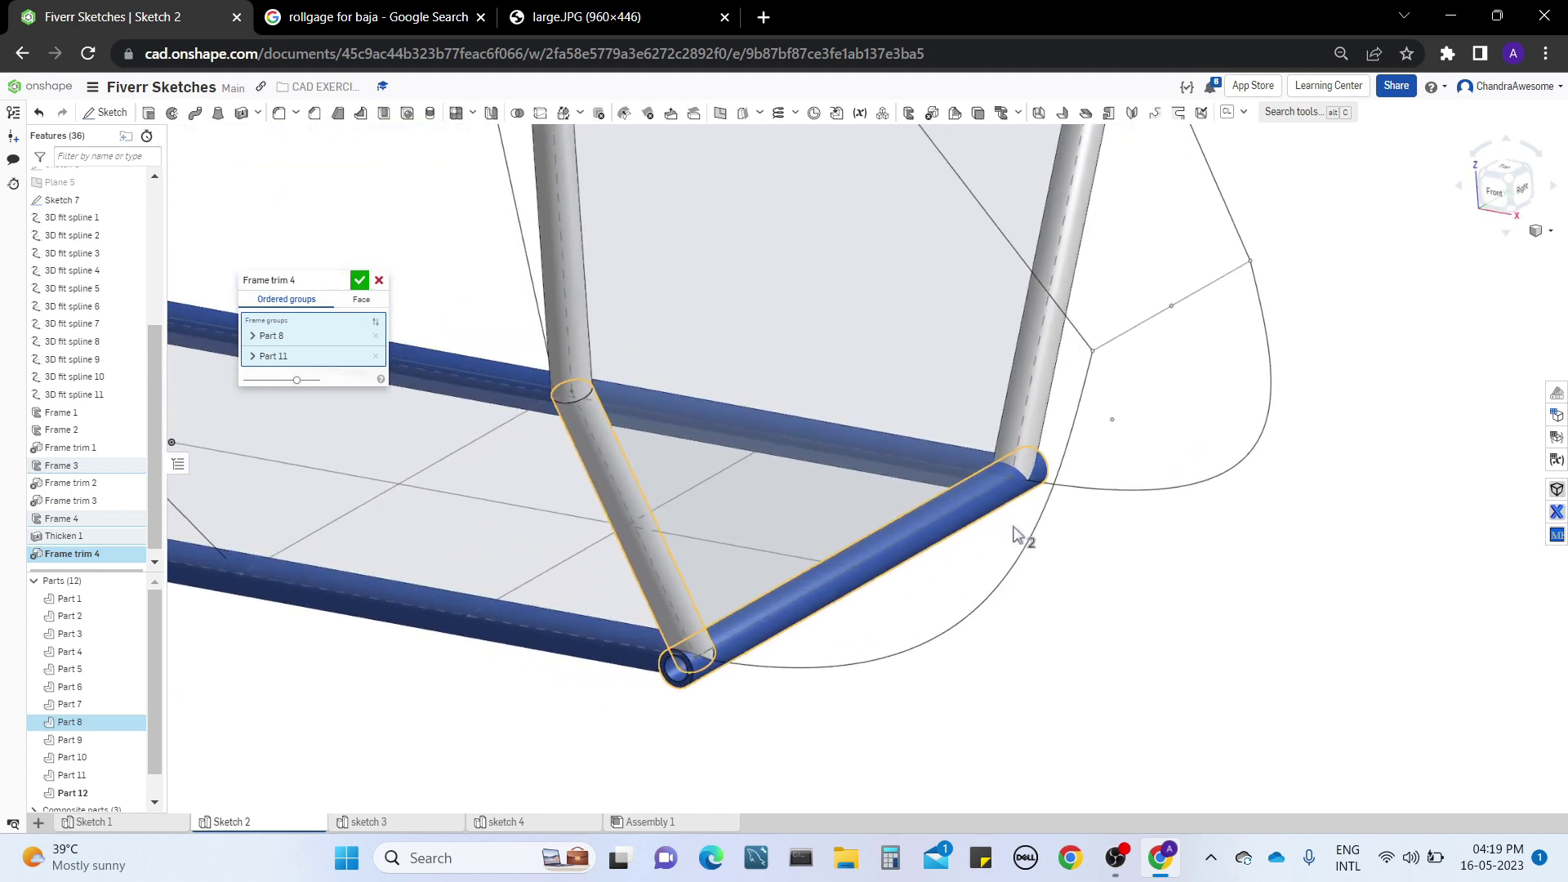
scroll(1021, 543, "up", 5)
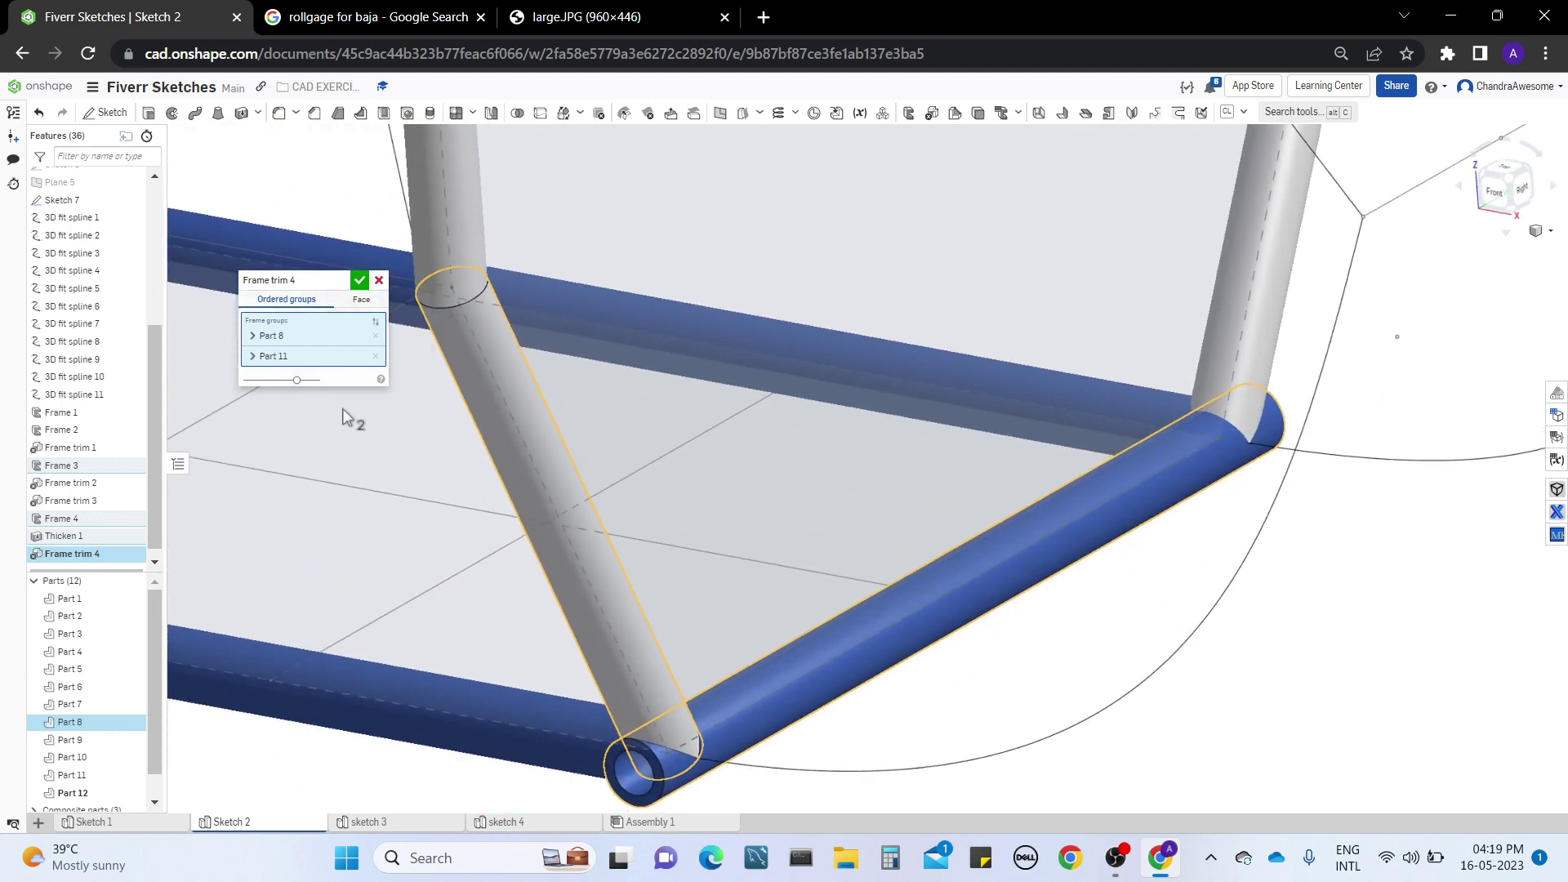
left_click(253, 336)
left_click(252, 394)
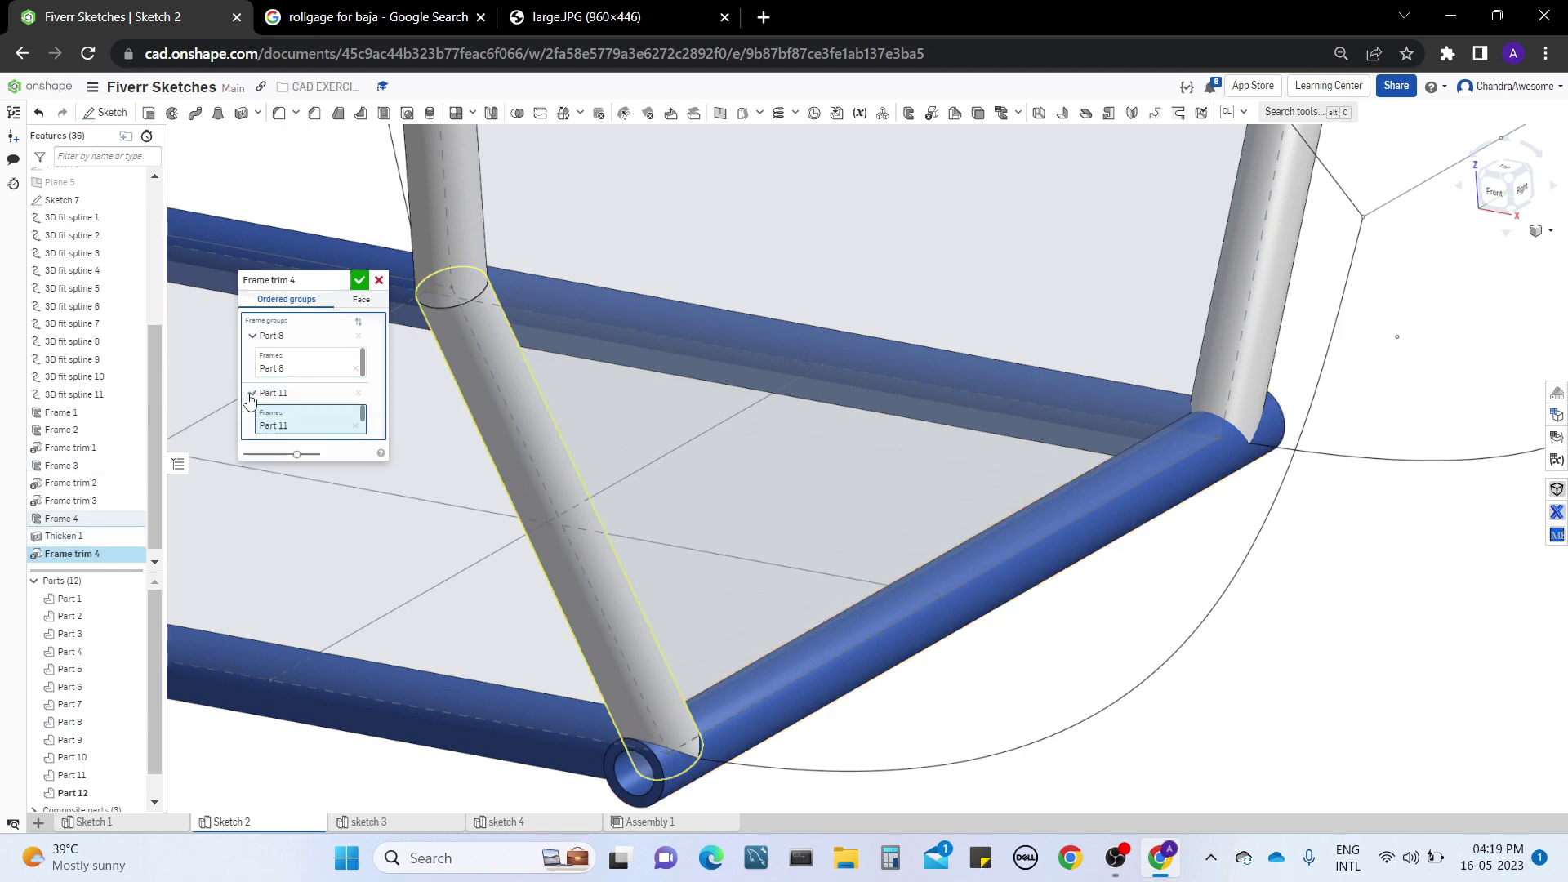
left_click(1233, 315)
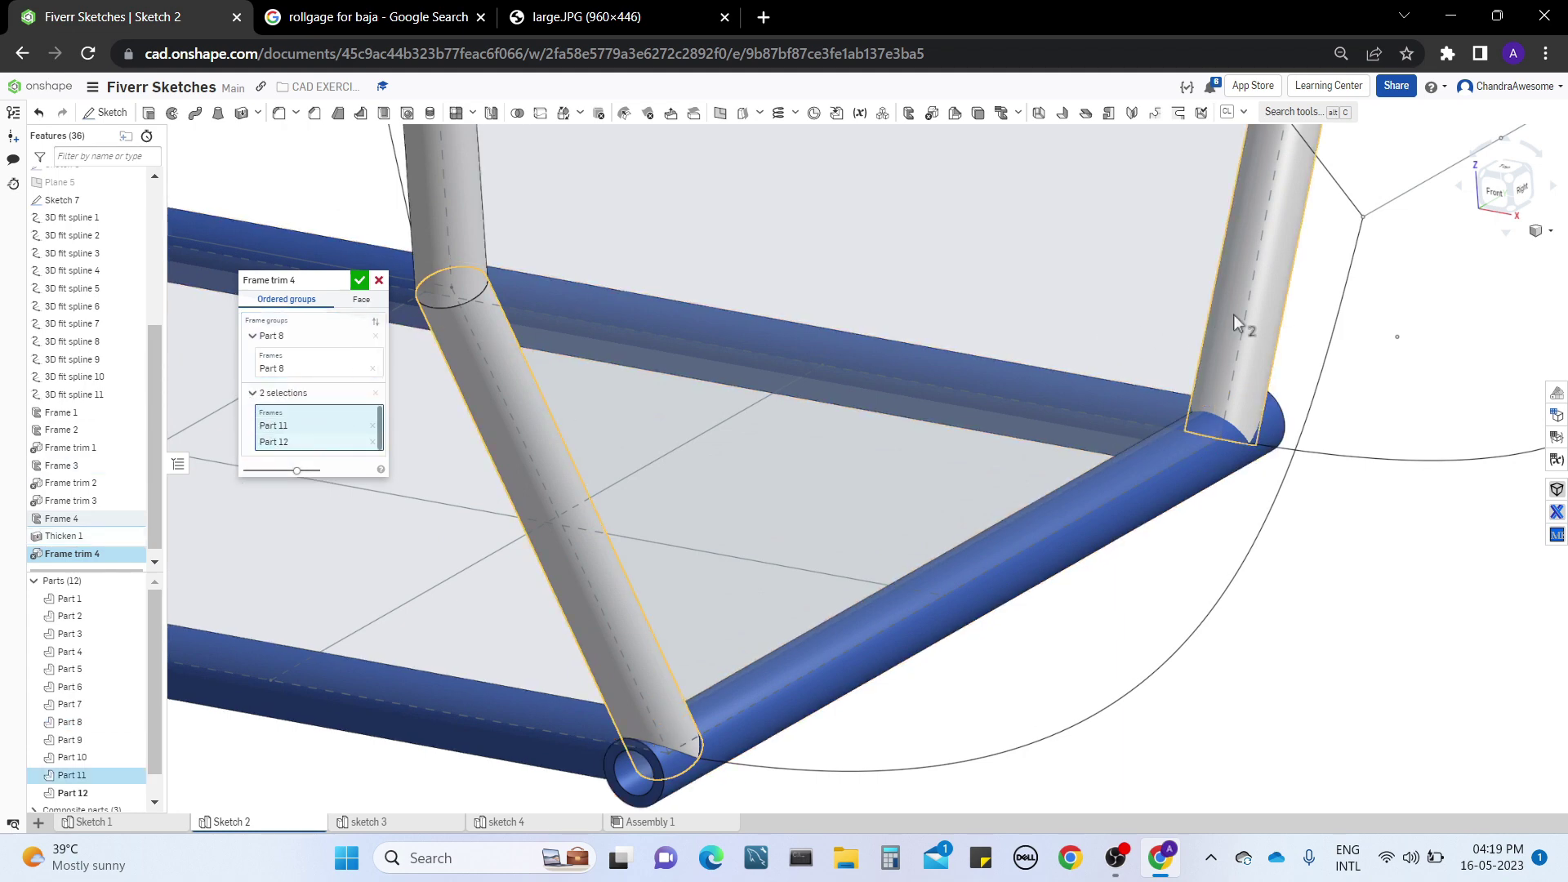
Step: Add the two long floor rails (Part 9 and Part 10) to the first trim group and accept the Frame trim
right_click_drag(1235, 374, 1306, 375)
right_click_drag(1327, 560, 1239, 457)
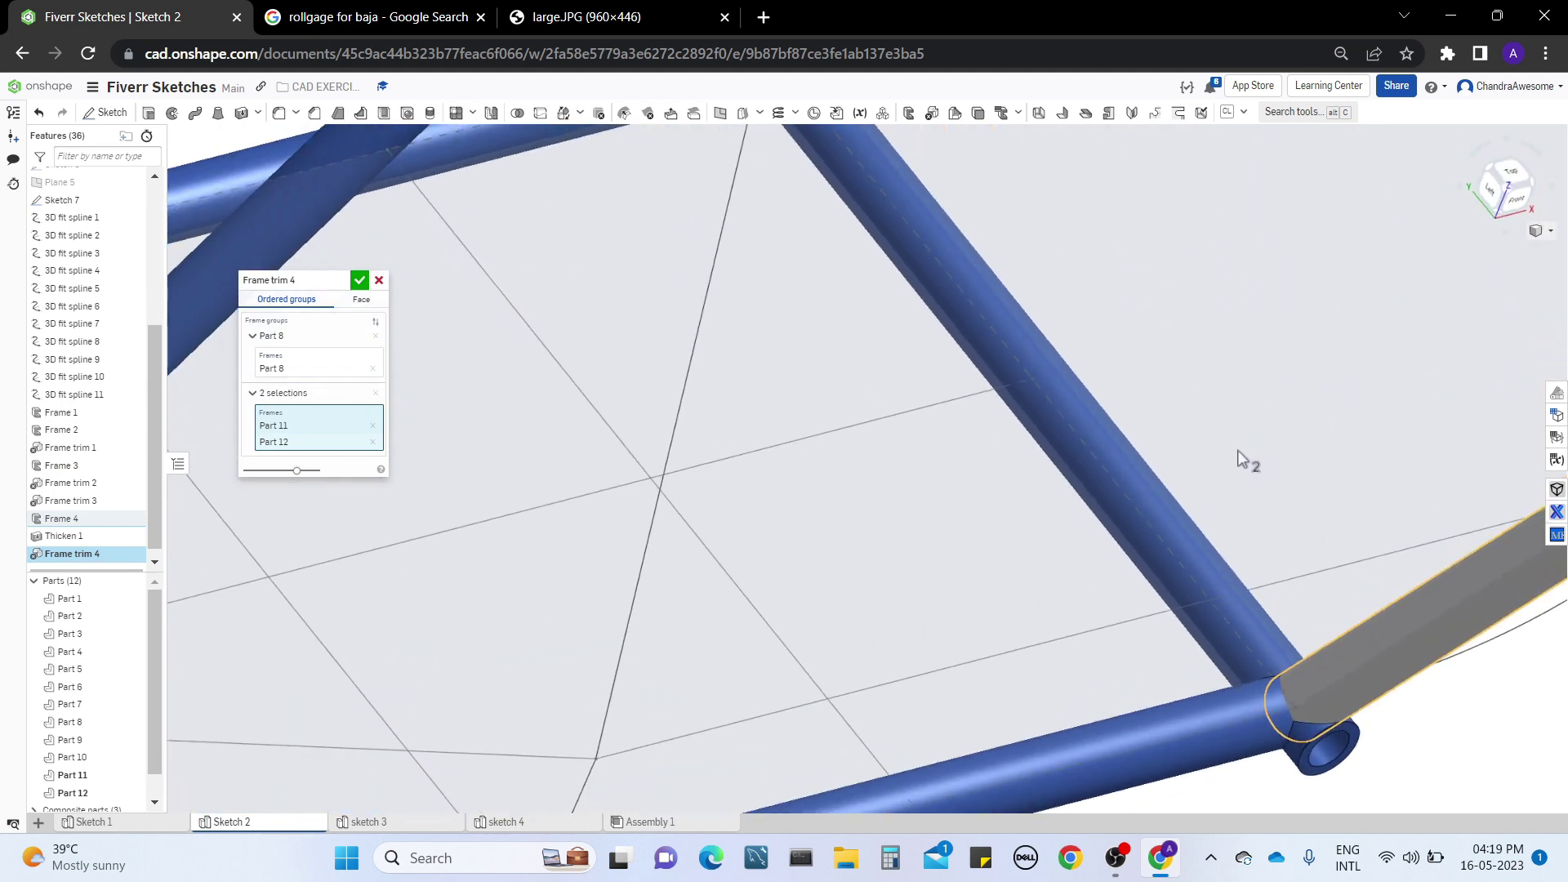
left_click(318, 368)
left_click(1133, 747)
right_click_drag(1092, 661, 739, 455)
left_click(701, 403)
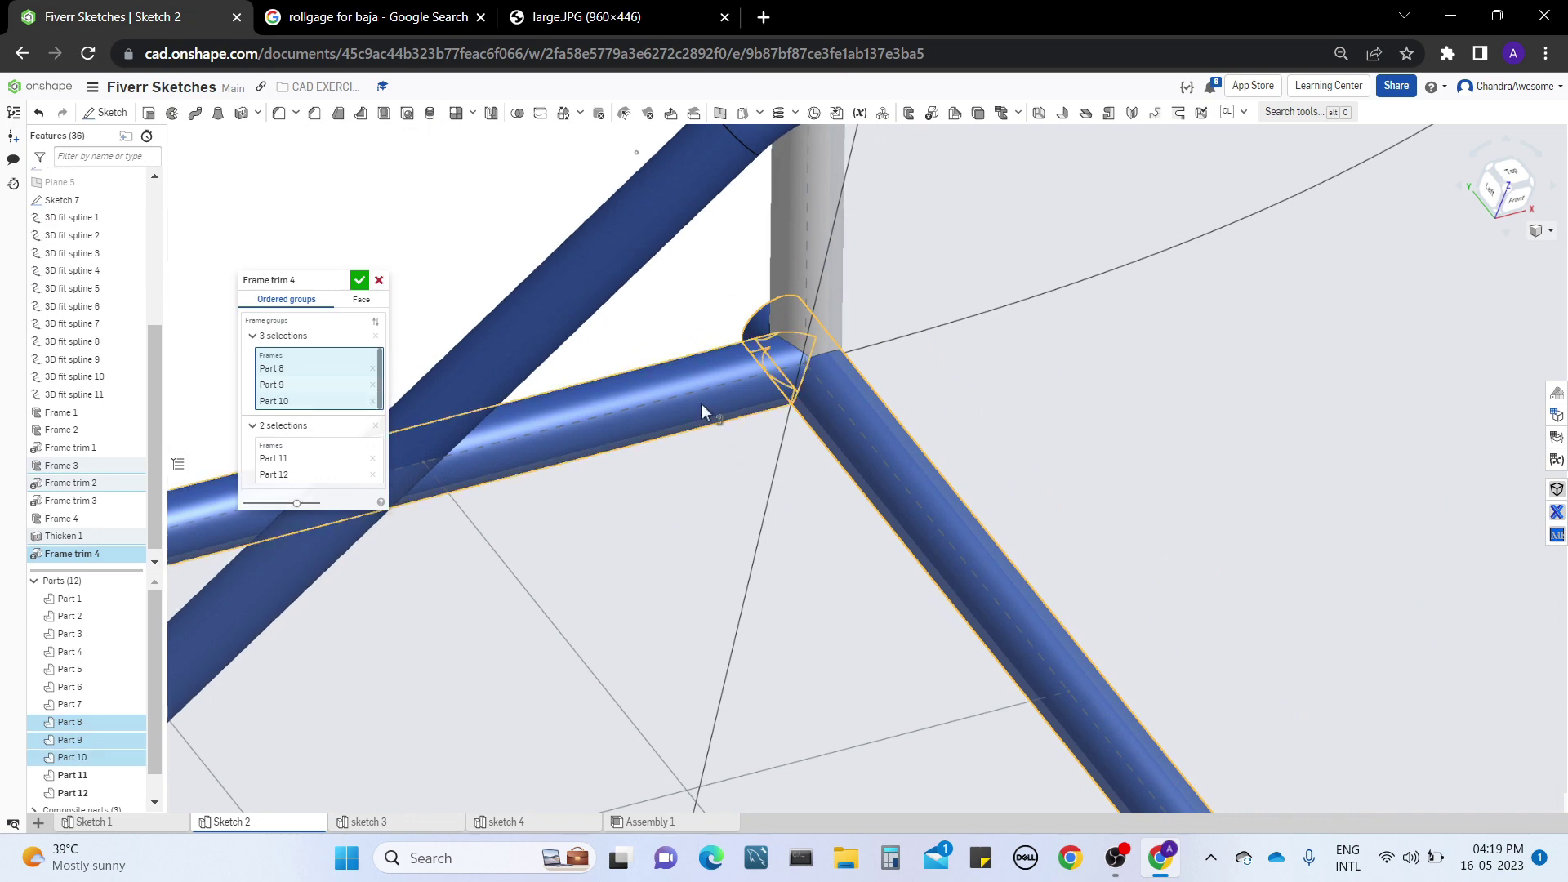
left_click(358, 280)
Step: Examine the trimmed rear hoop joints and the whole cage, and compare it with the reference roll cage image
right_click_drag(1080, 405, 1148, 471)
scroll(1148, 471, "down", 6)
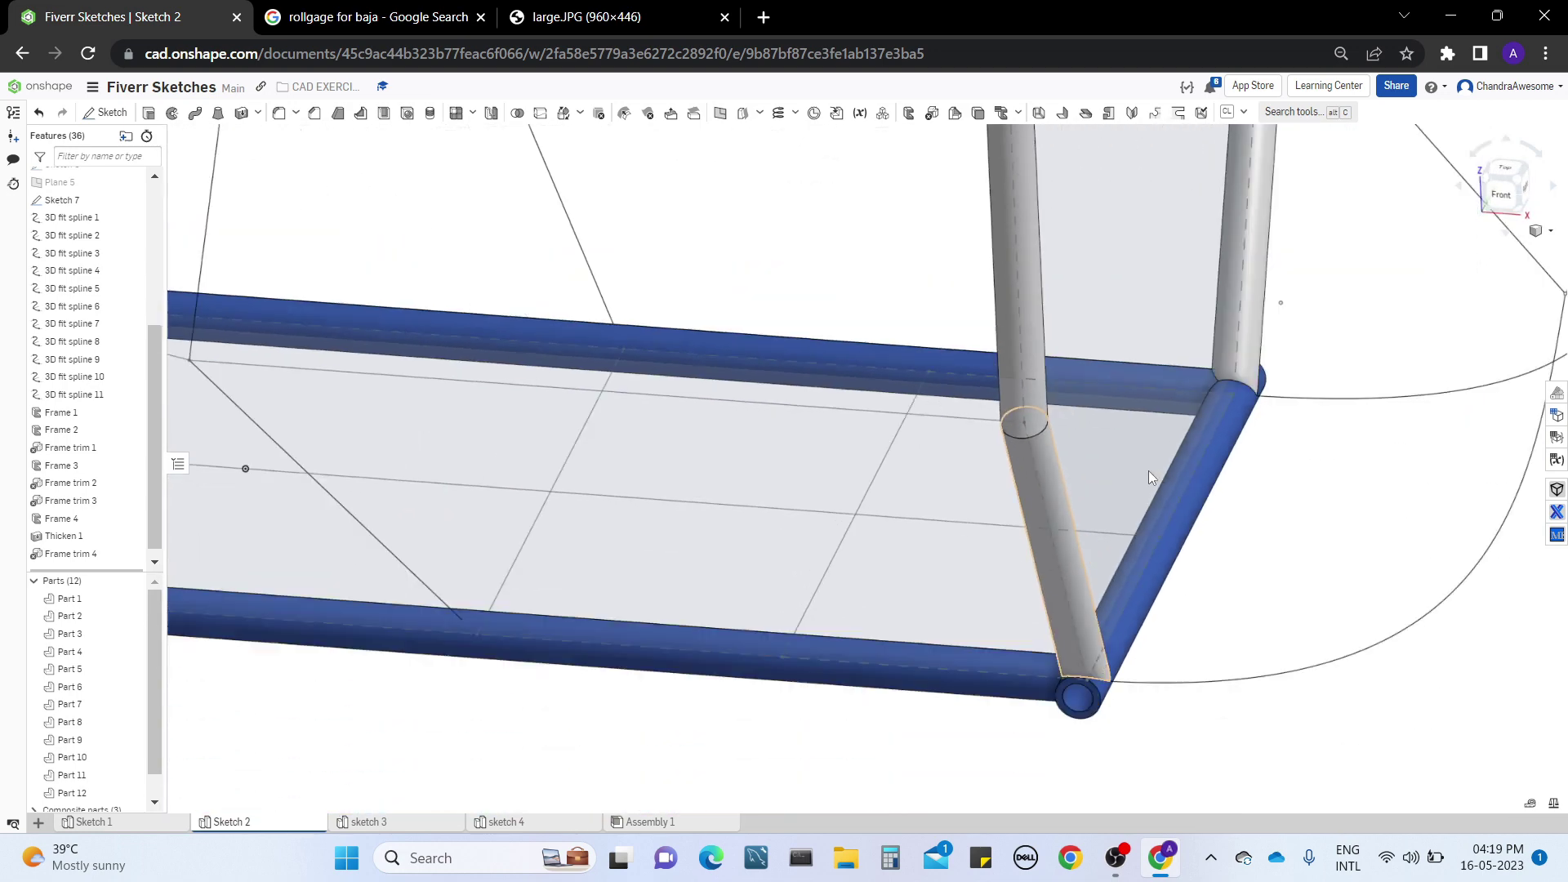
right_click_drag(1155, 535, 1156, 591)
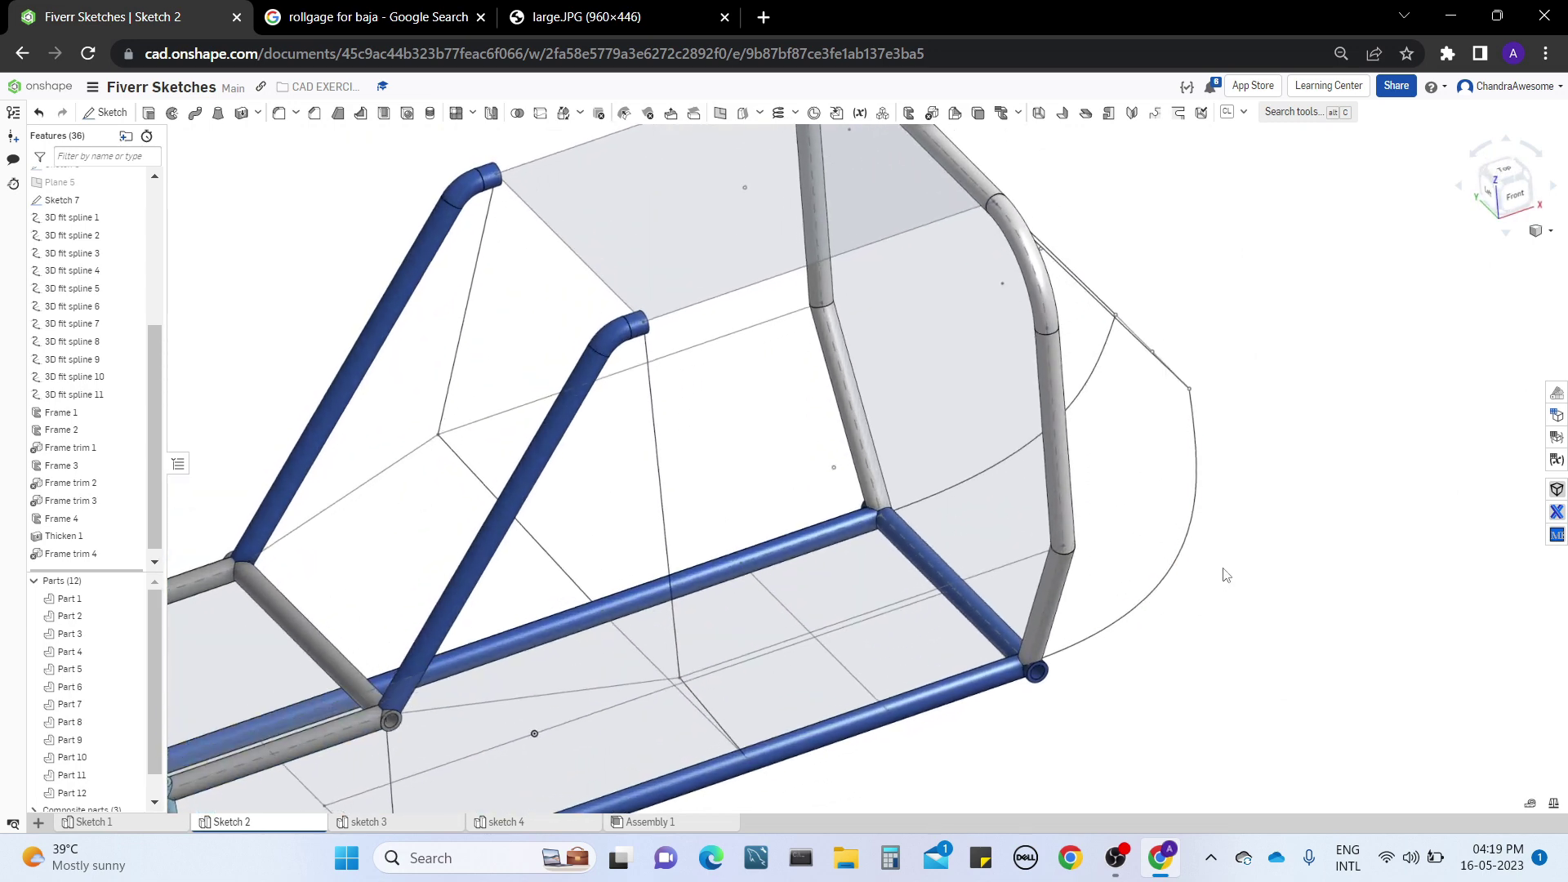
scroll(1223, 572, "up", 3)
scroll(1223, 572, "down", 6)
scroll(1131, 605, "down", 1)
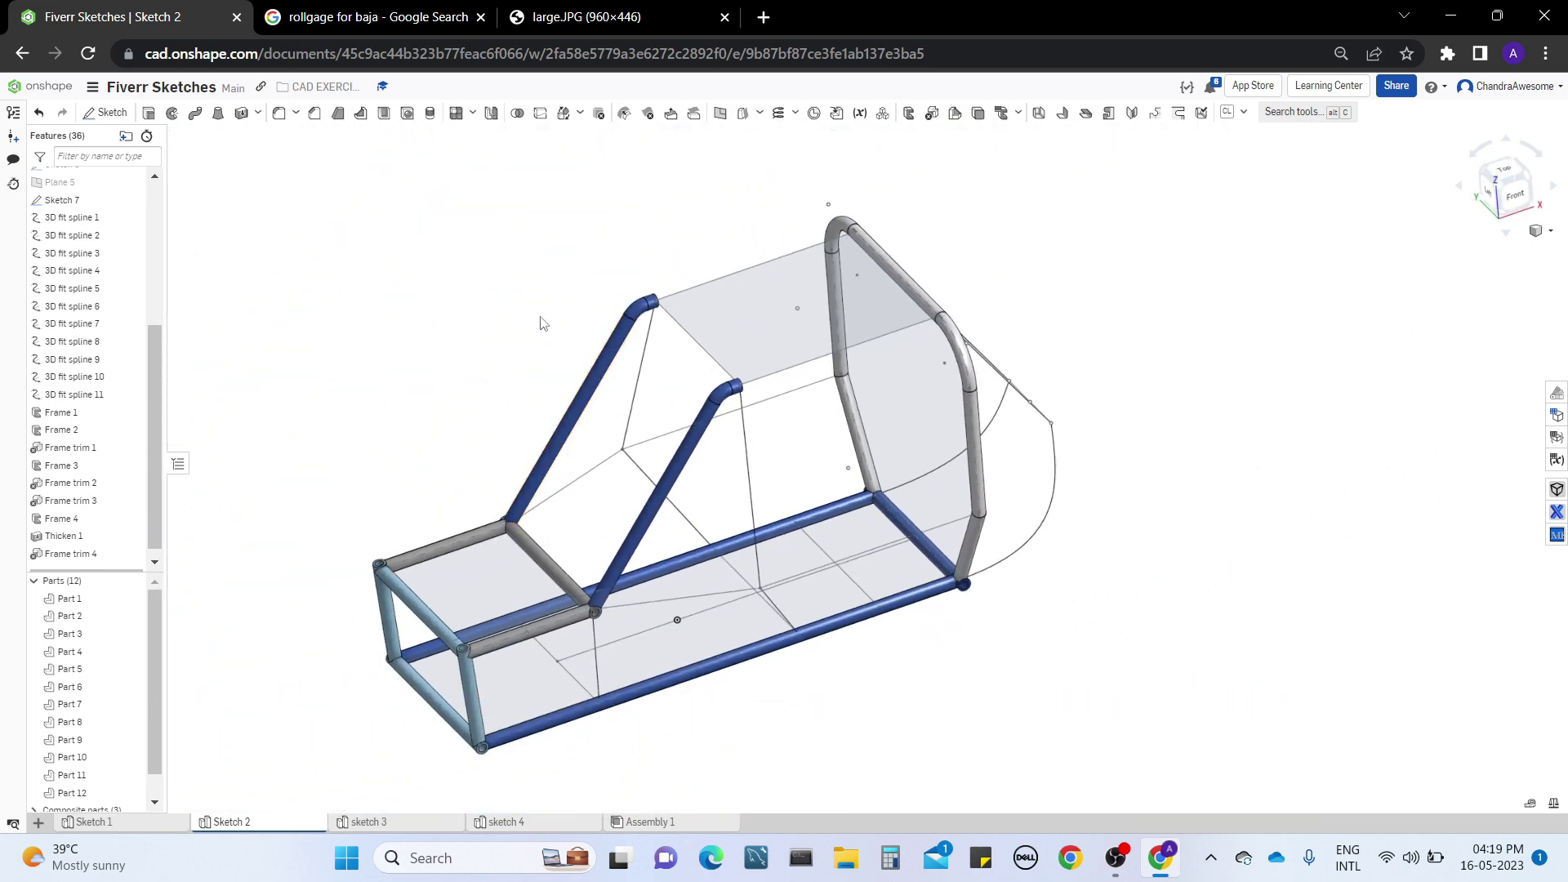
left_click(585, 16)
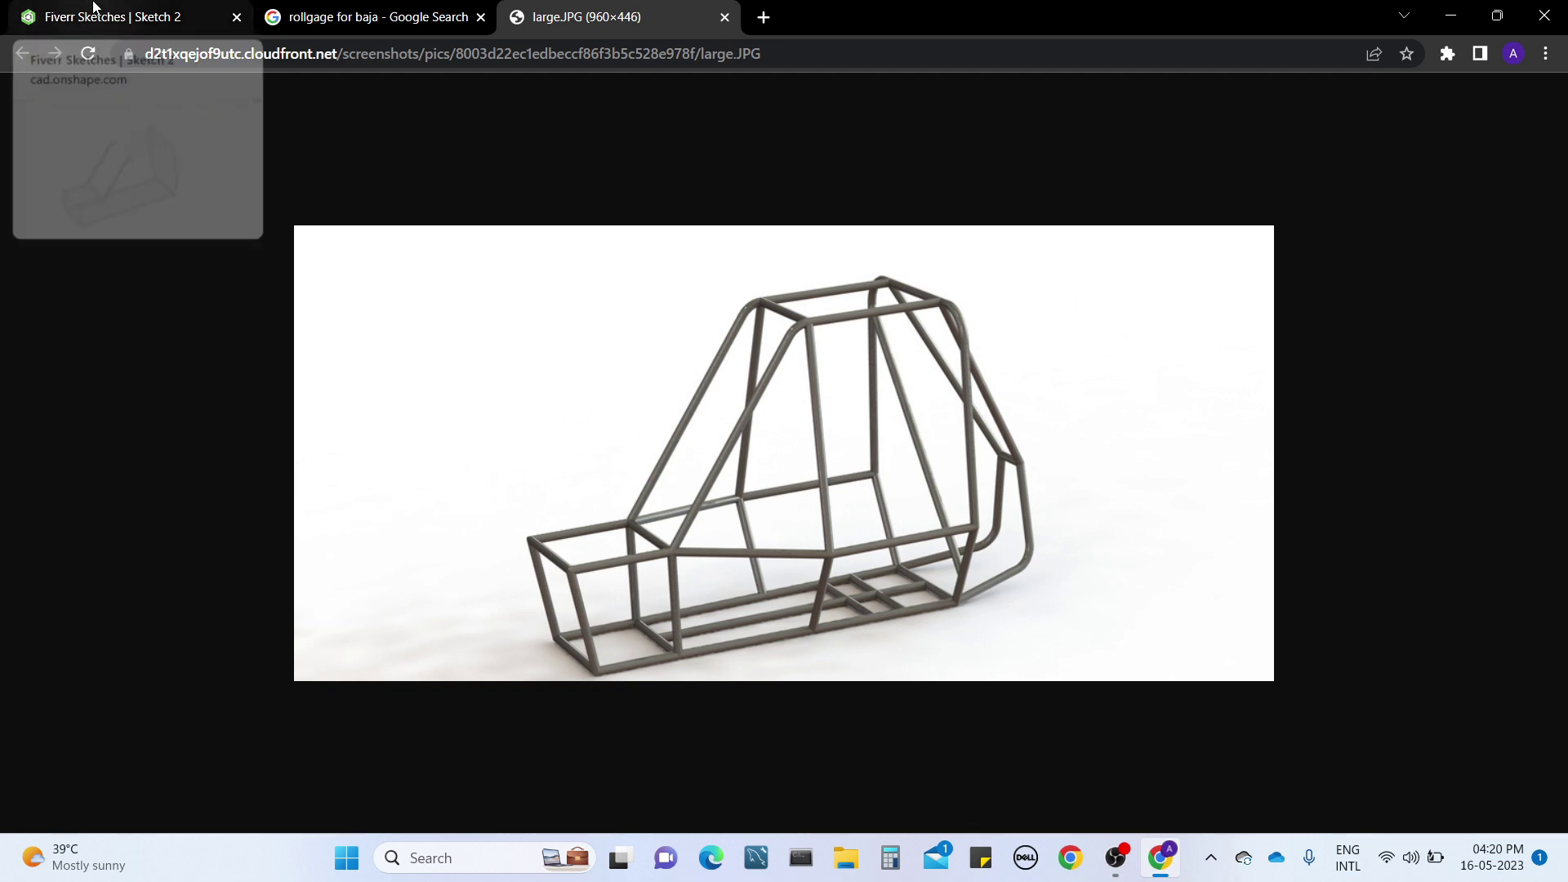
left_click(94, 10)
Step: Start a Frame along the far roof side edge of Sketch 4, using Sketch 1 from the current document as its profile
right_click_drag(842, 429, 848, 442)
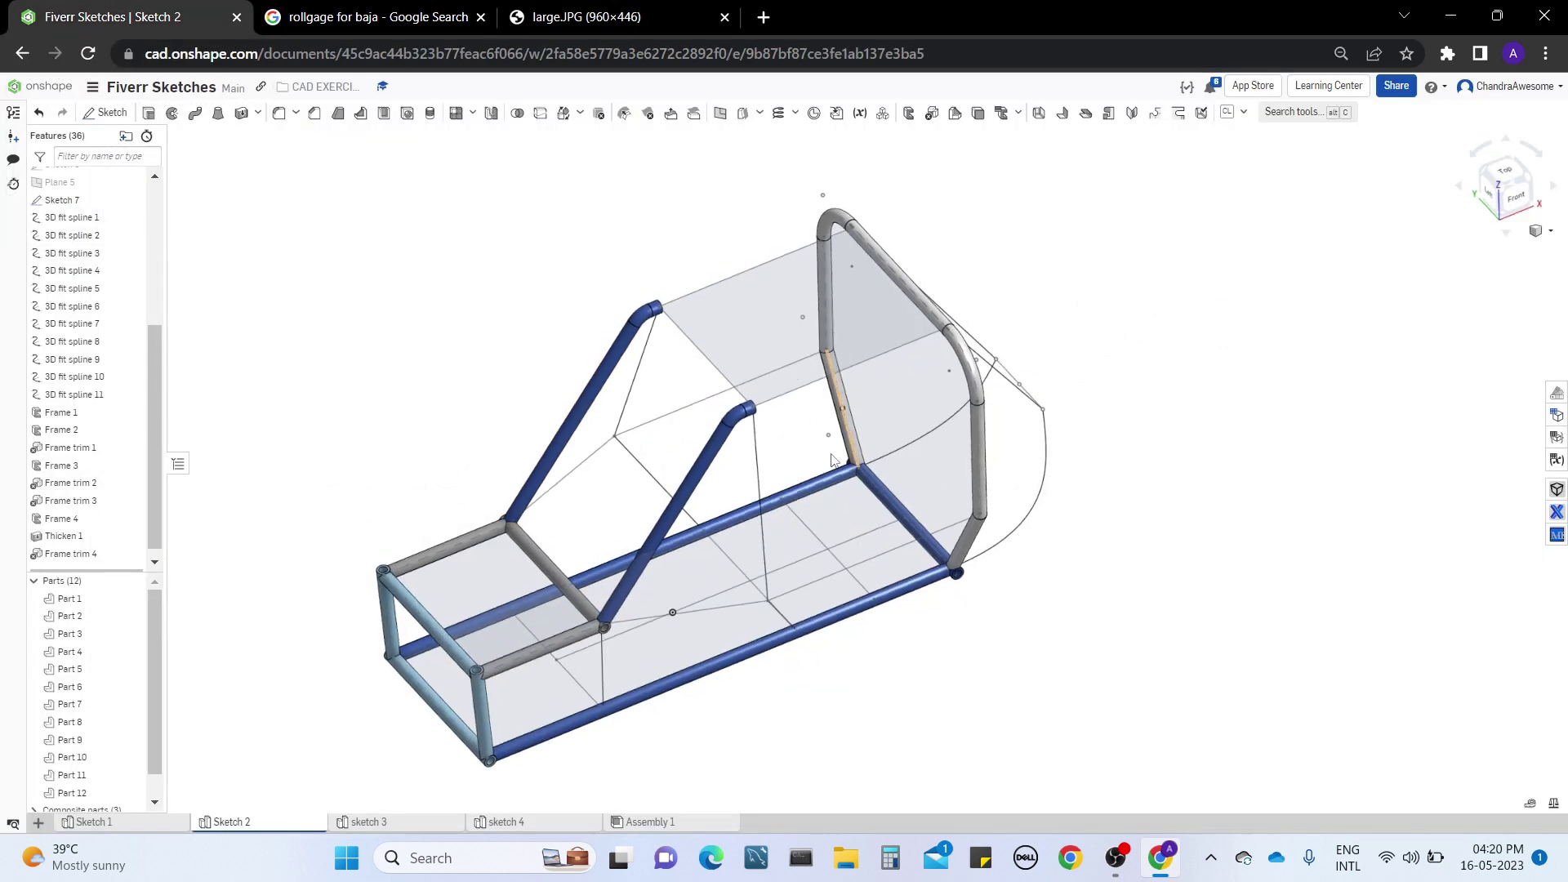
scroll(676, 581, "up", 4)
middle_click_drag(675, 573, 820, 546)
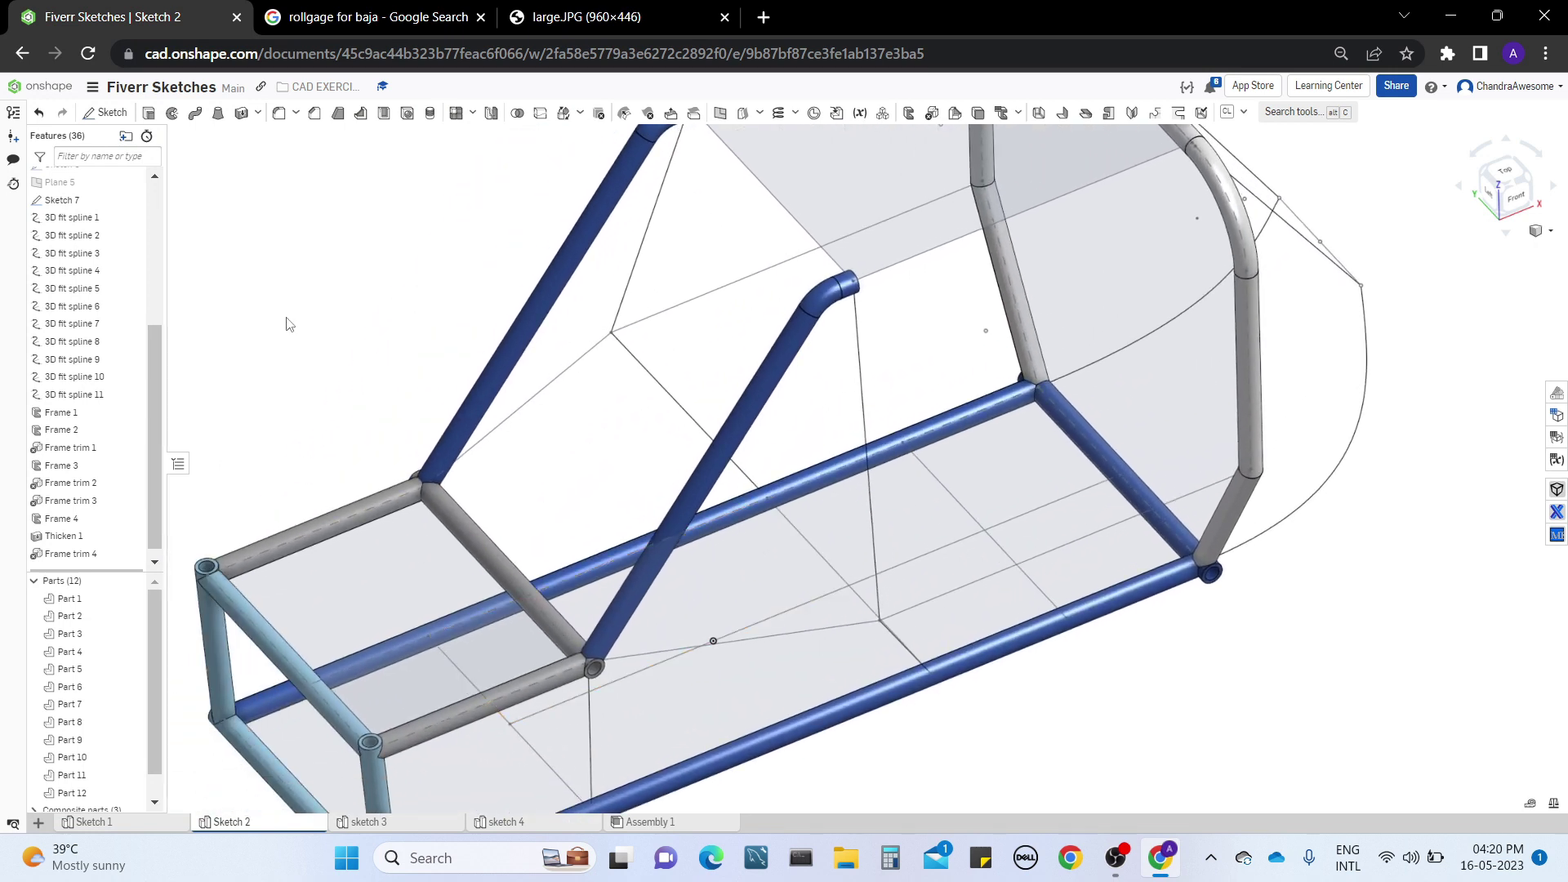
middle_click_drag(388, 341, 379, 367)
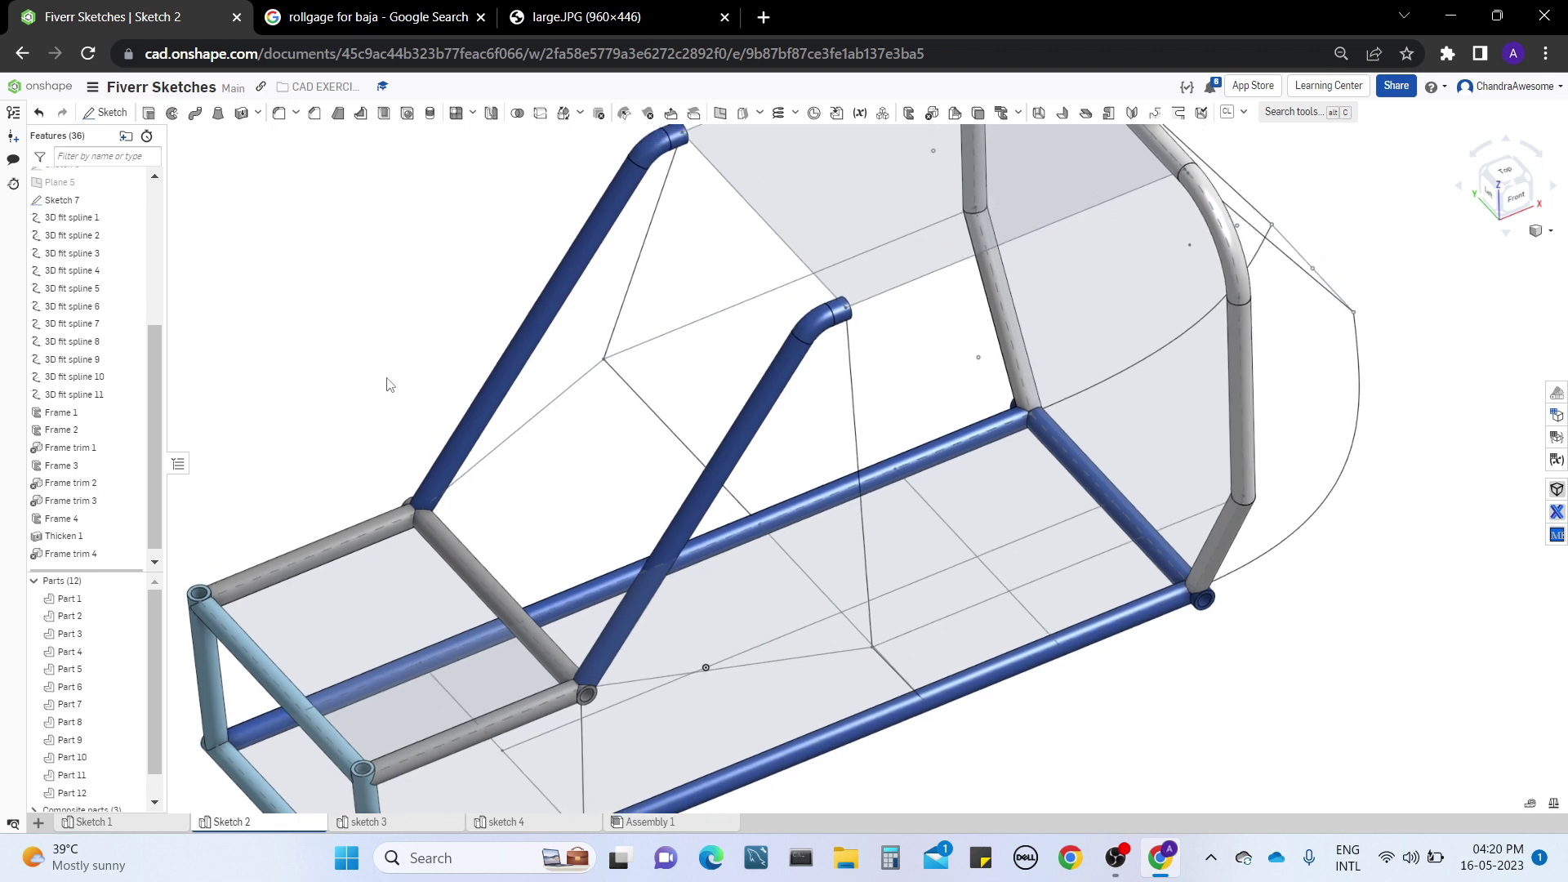
right_click_drag(392, 386, 707, 456)
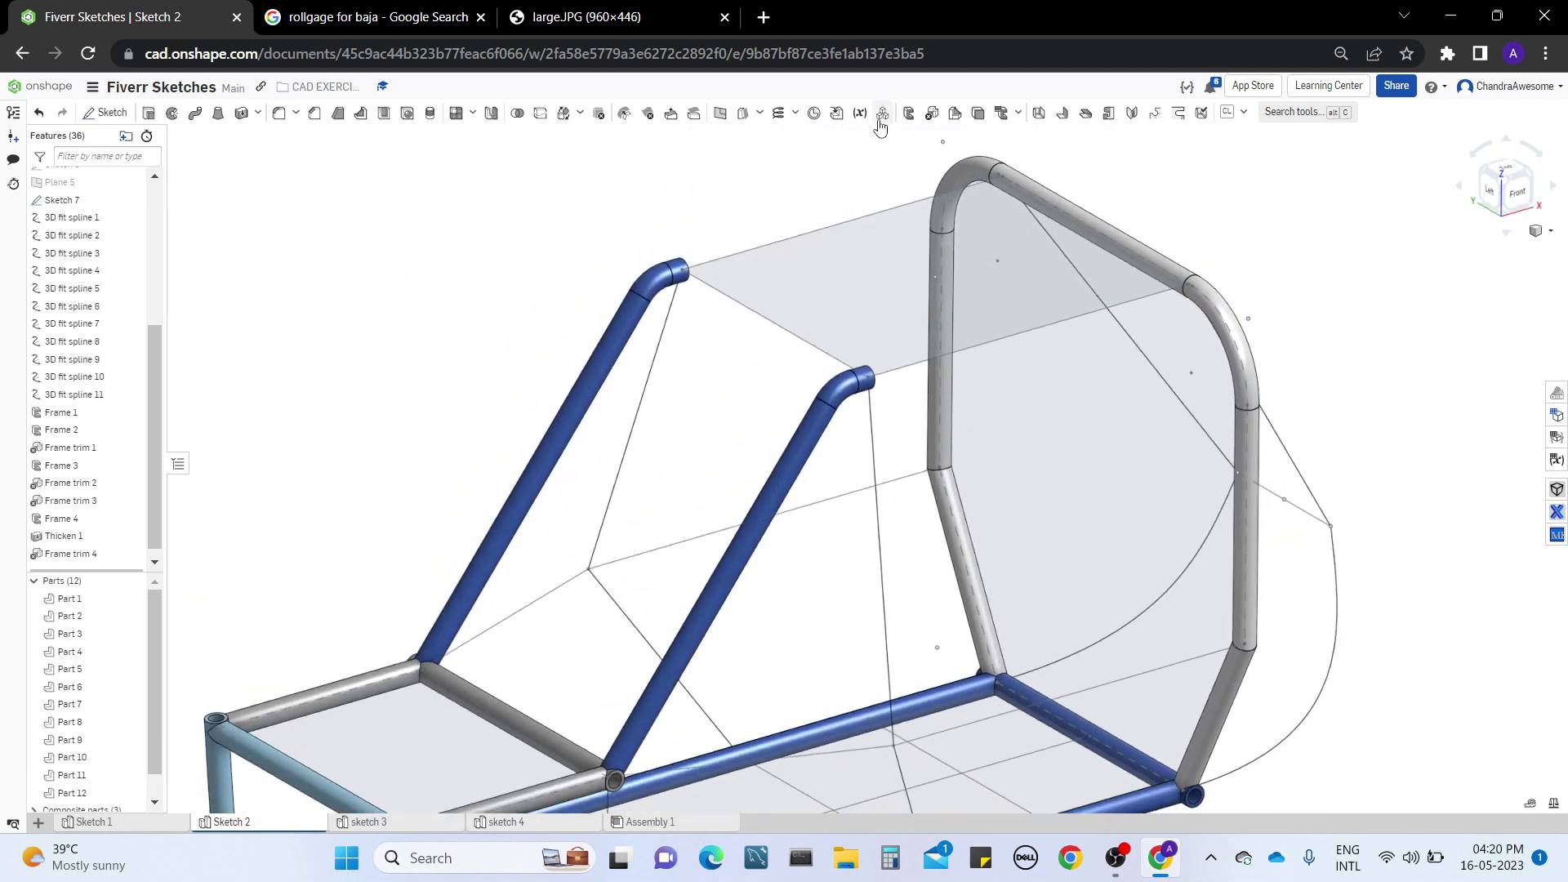
left_click(910, 110)
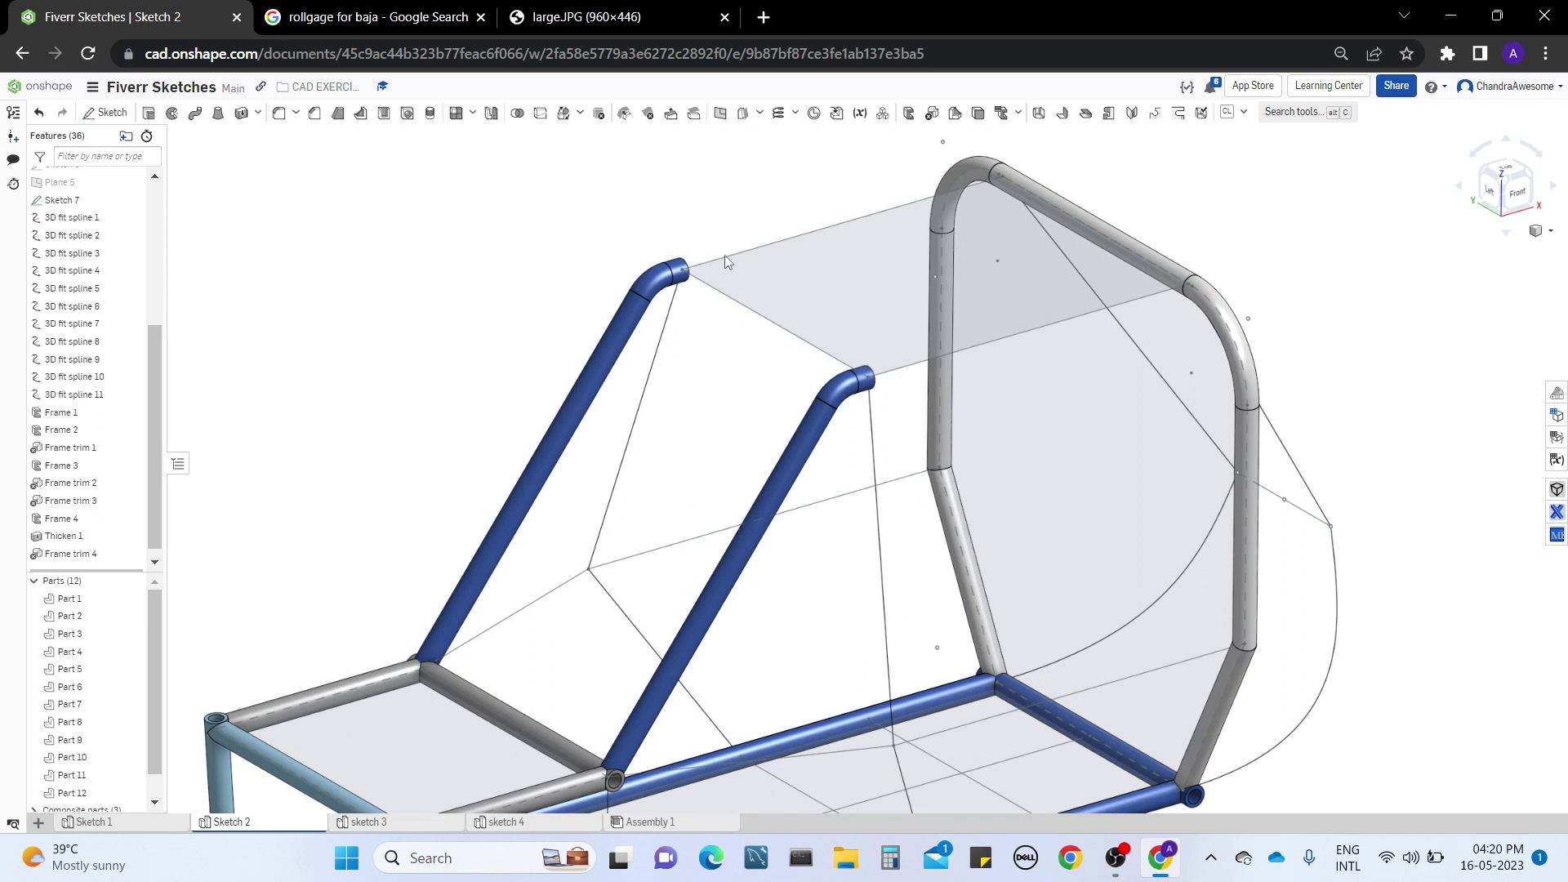
left_click(787, 237)
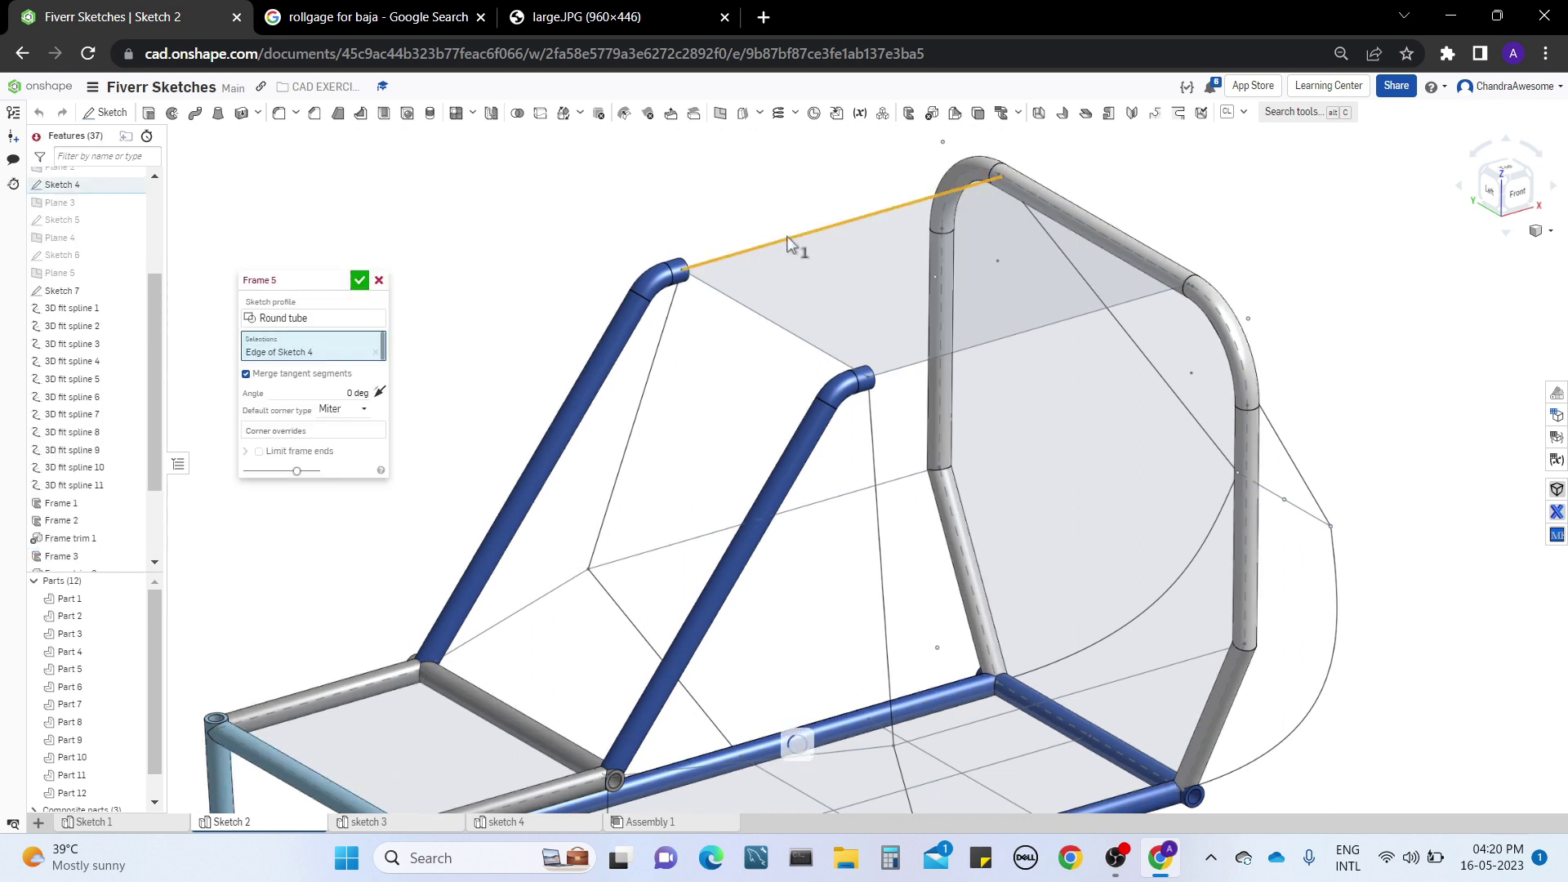
left_click(314, 318)
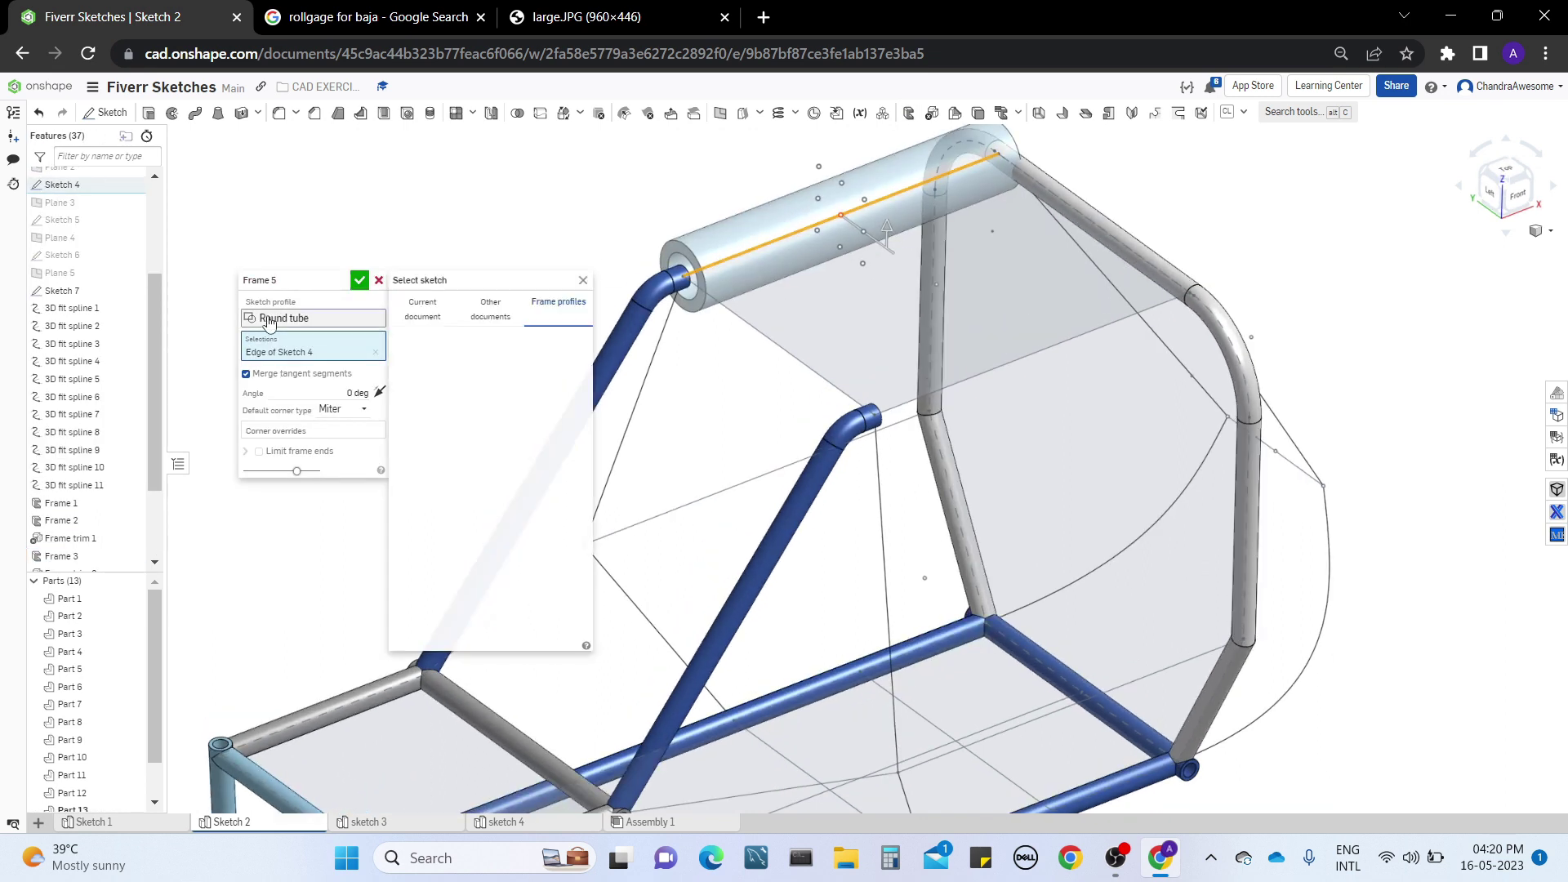
left_click(408, 313)
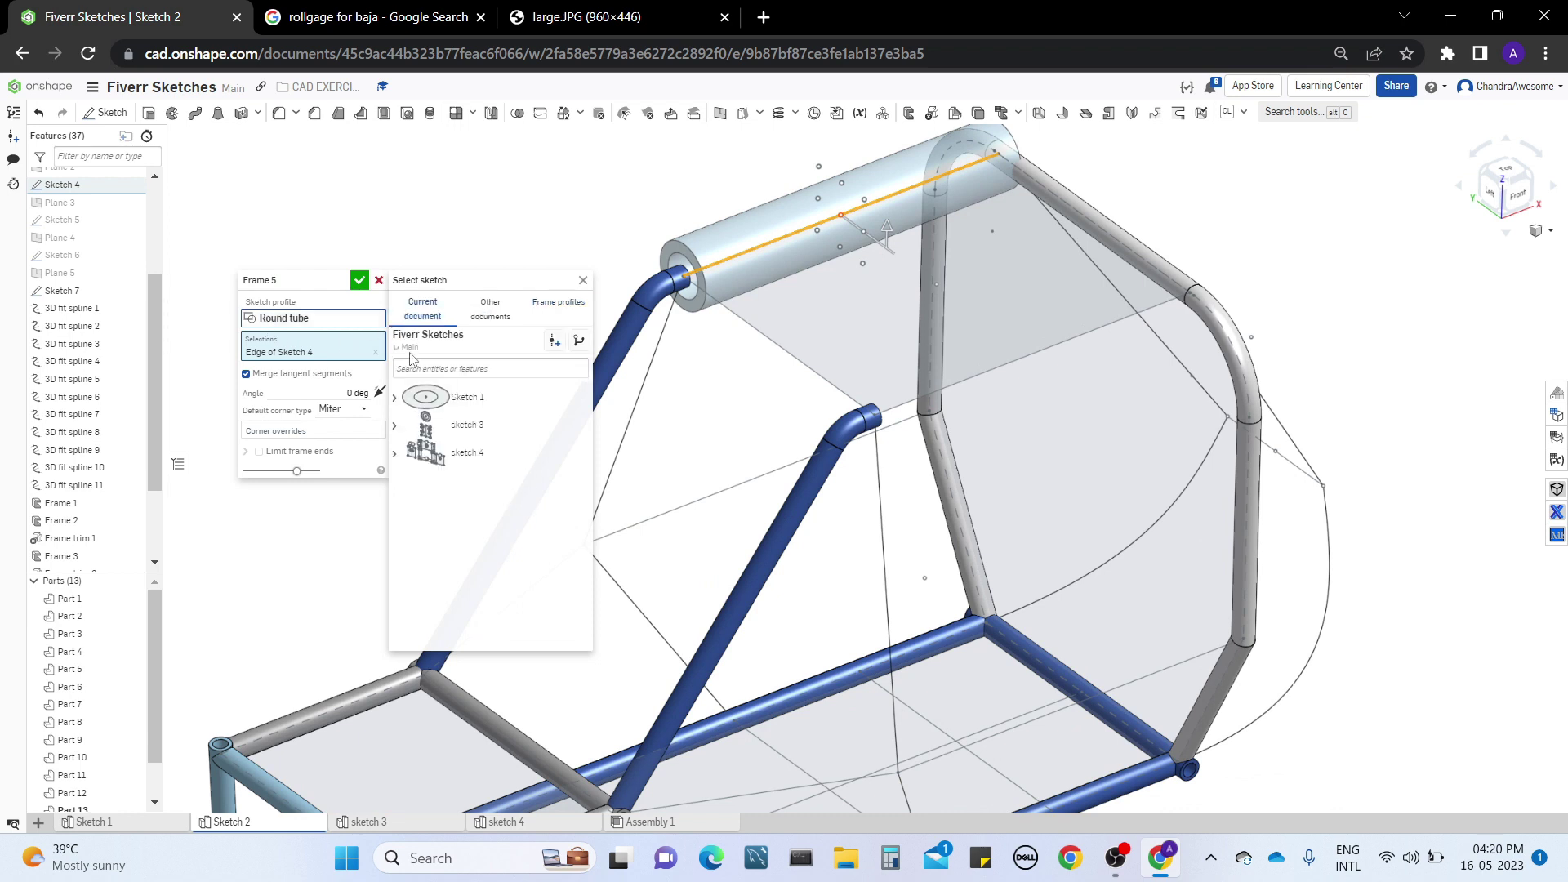
left_click(395, 400)
left_click(443, 453)
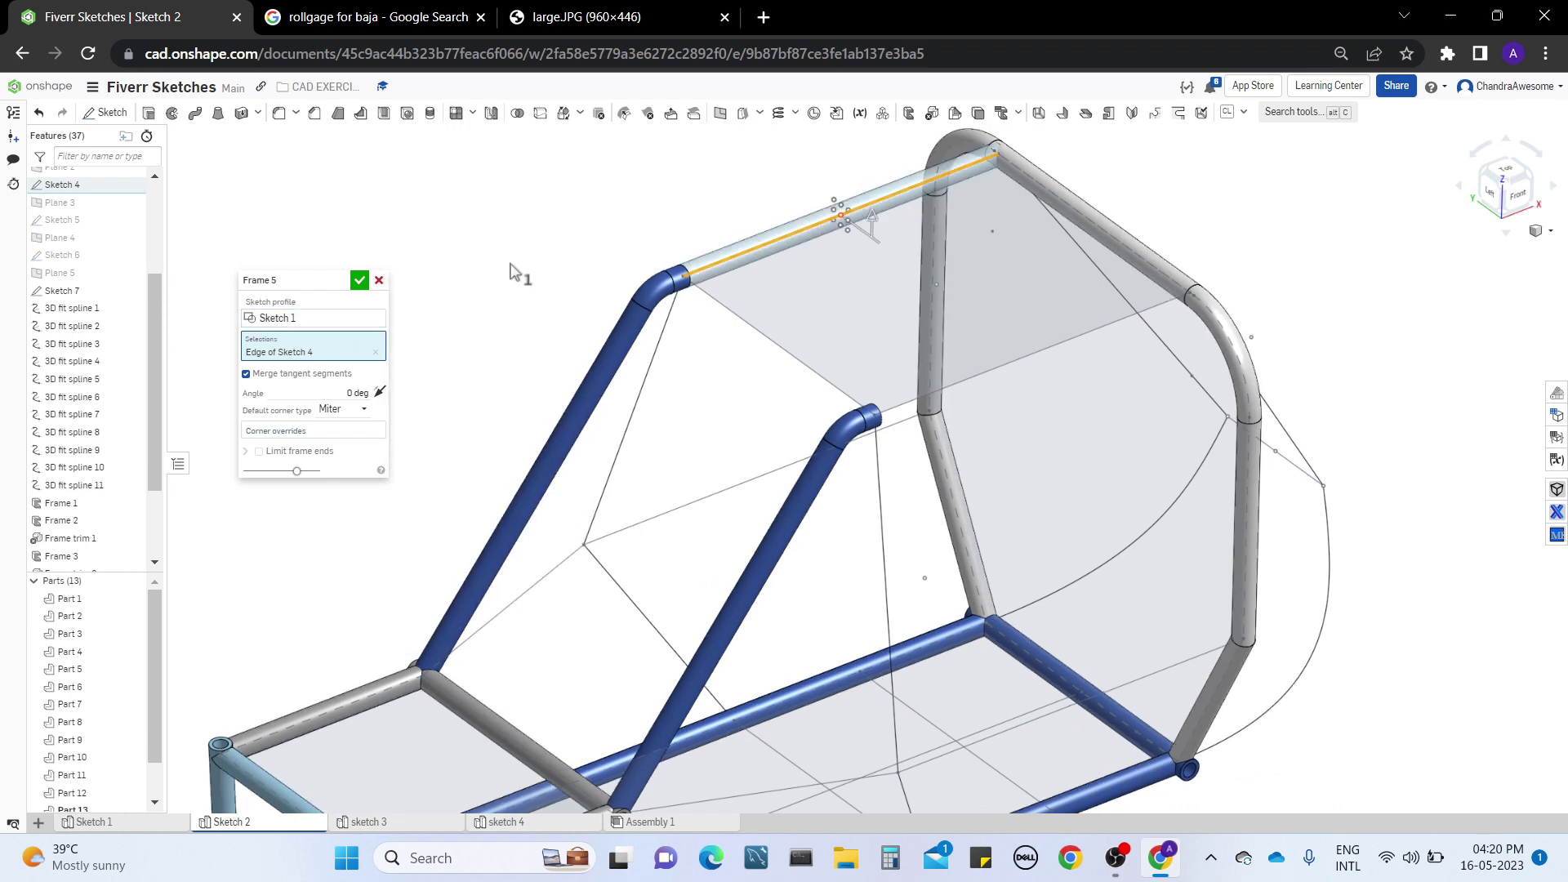
Step: Add the near roof side edge of Sketch 4 to the Frame selections
middle_click_drag(515, 263, 451, 375)
right_click_drag(529, 249, 532, 296)
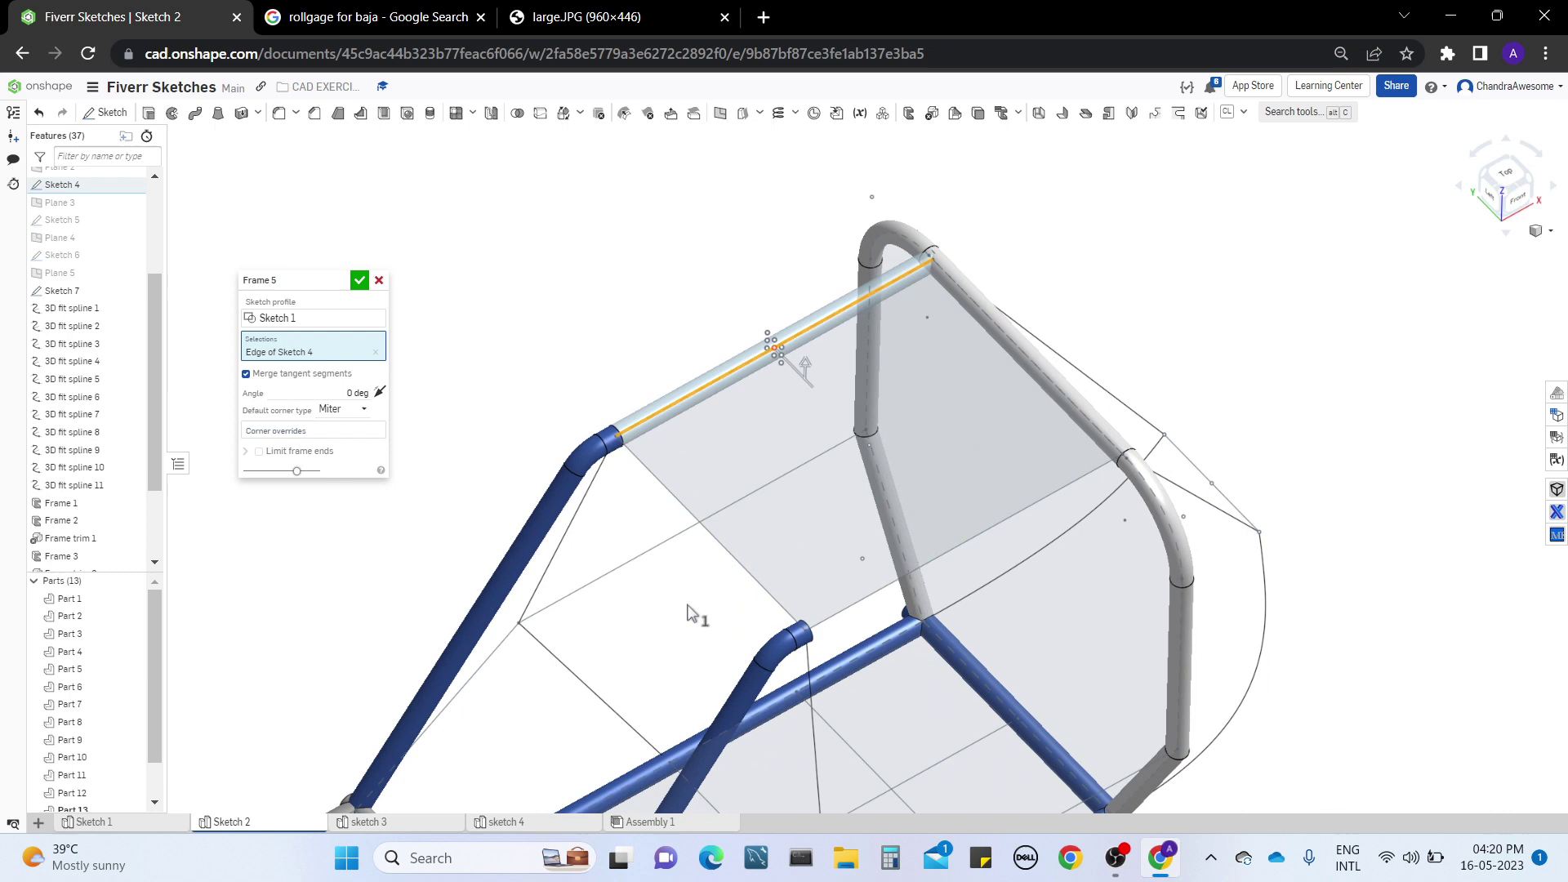
left_click(881, 599)
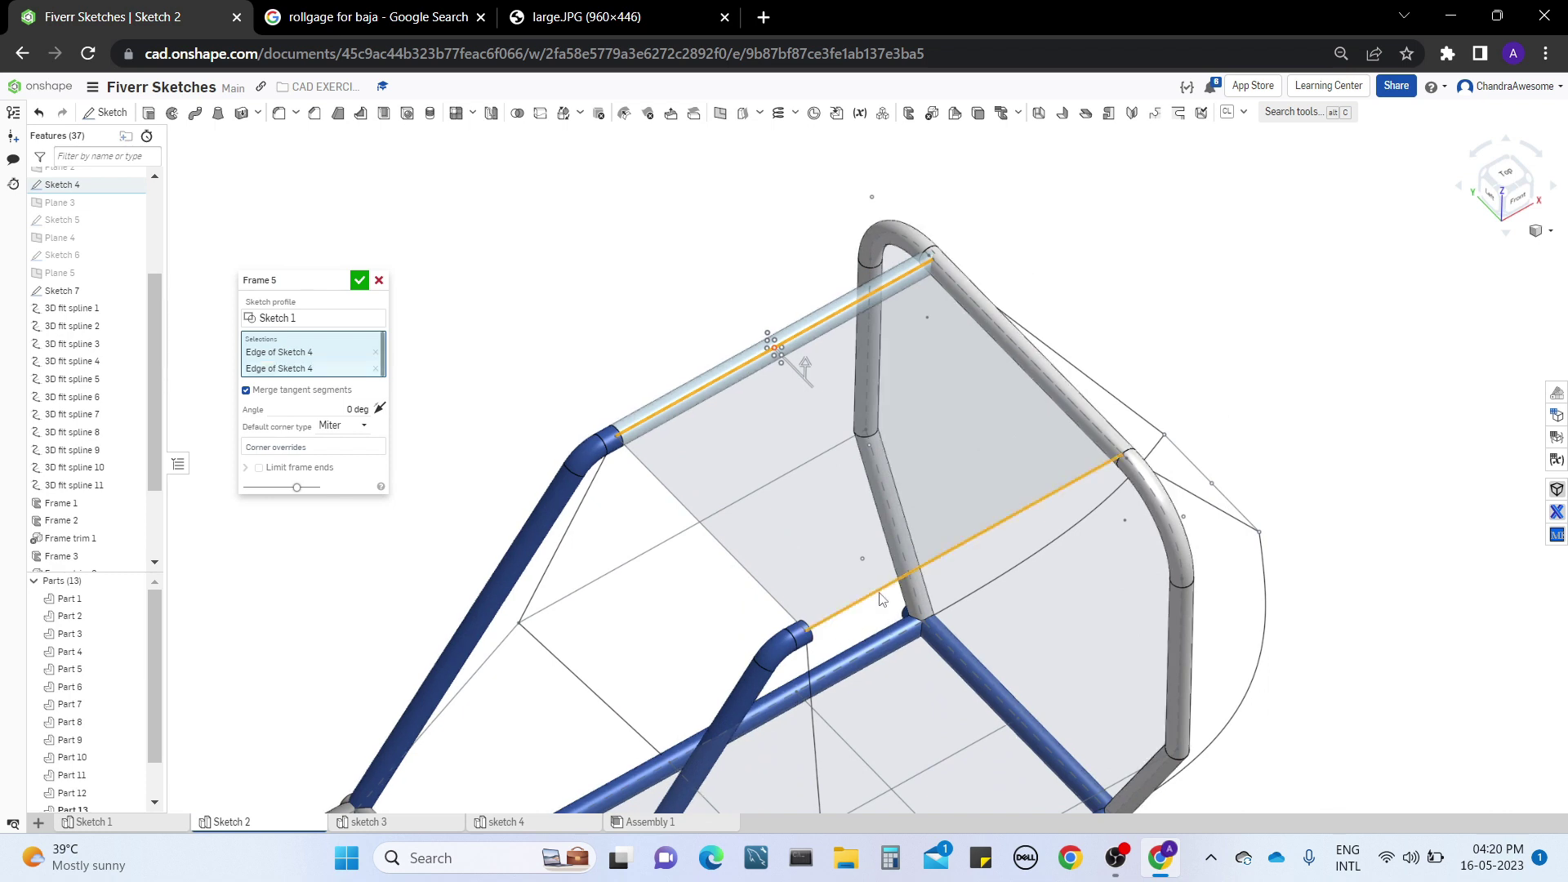
left_click(732, 561)
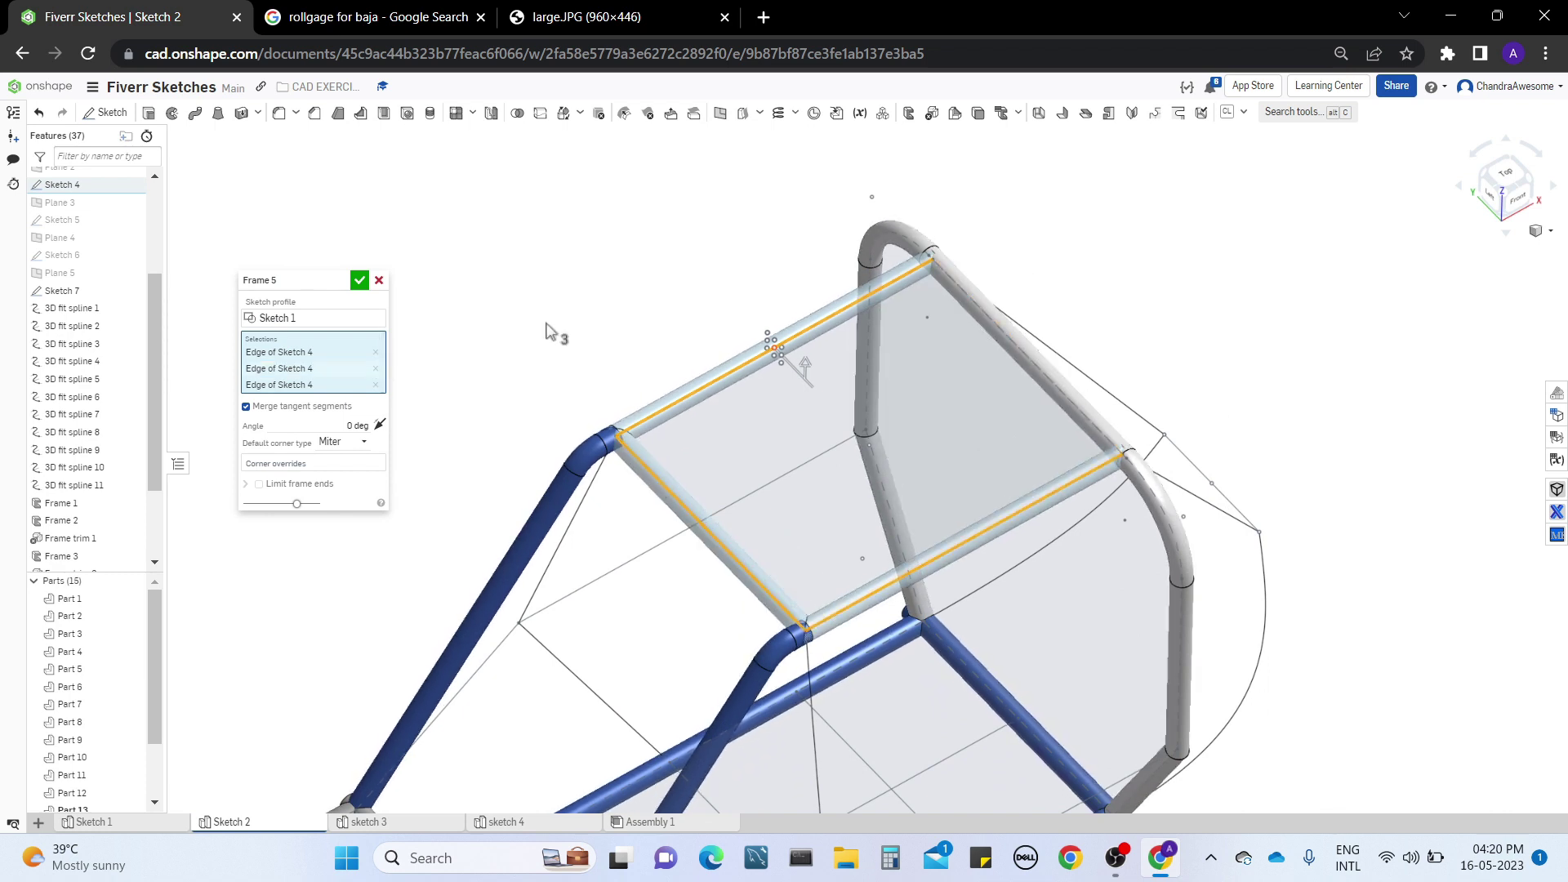
right_click_drag(546, 330, 541, 401)
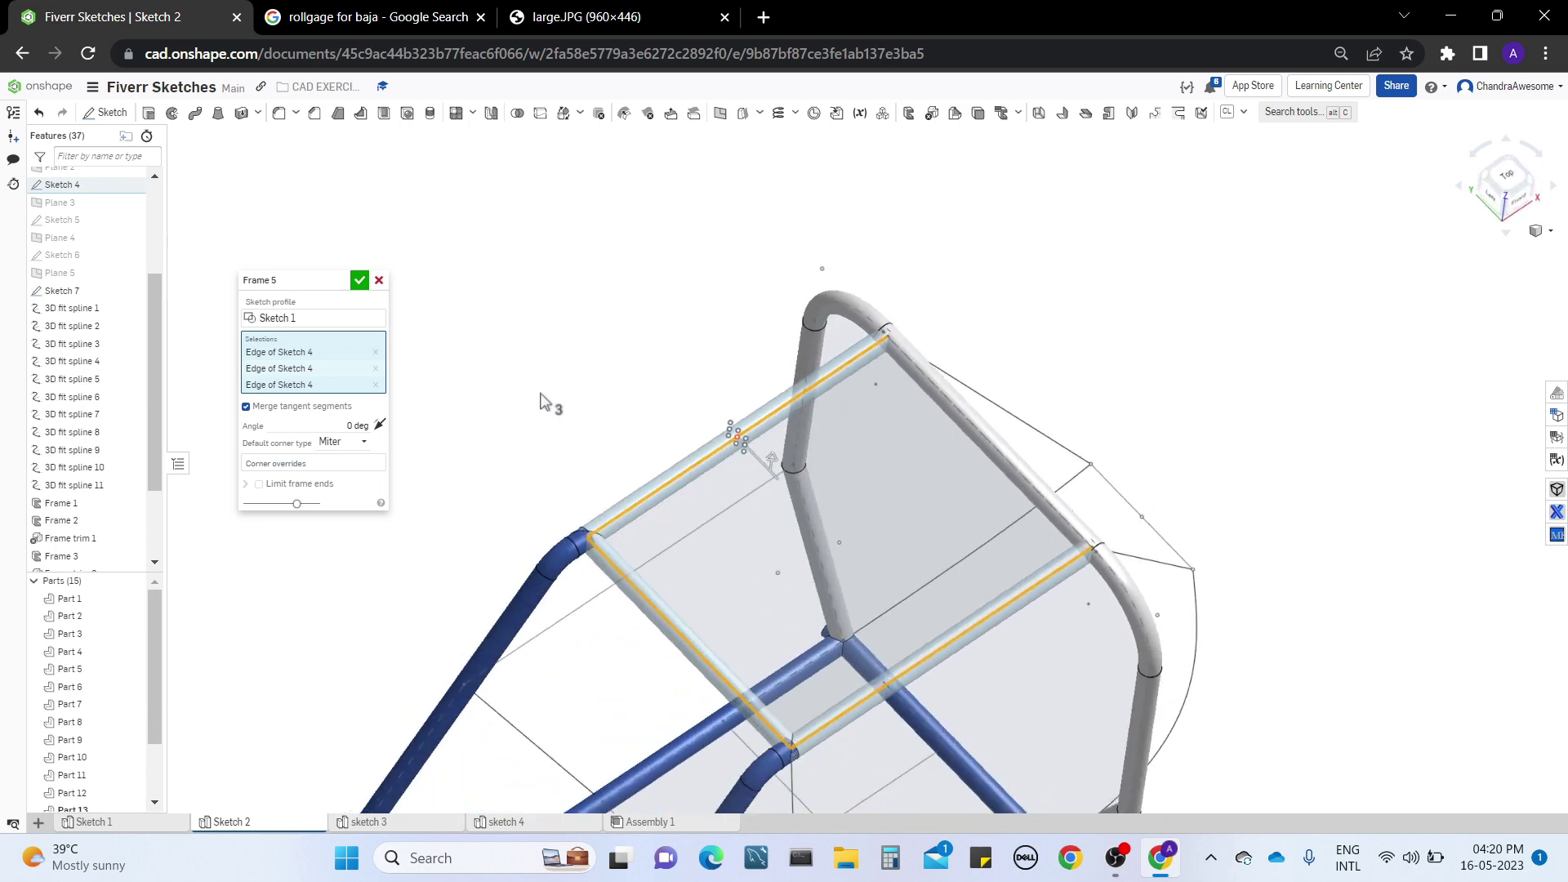
left_click(618, 569)
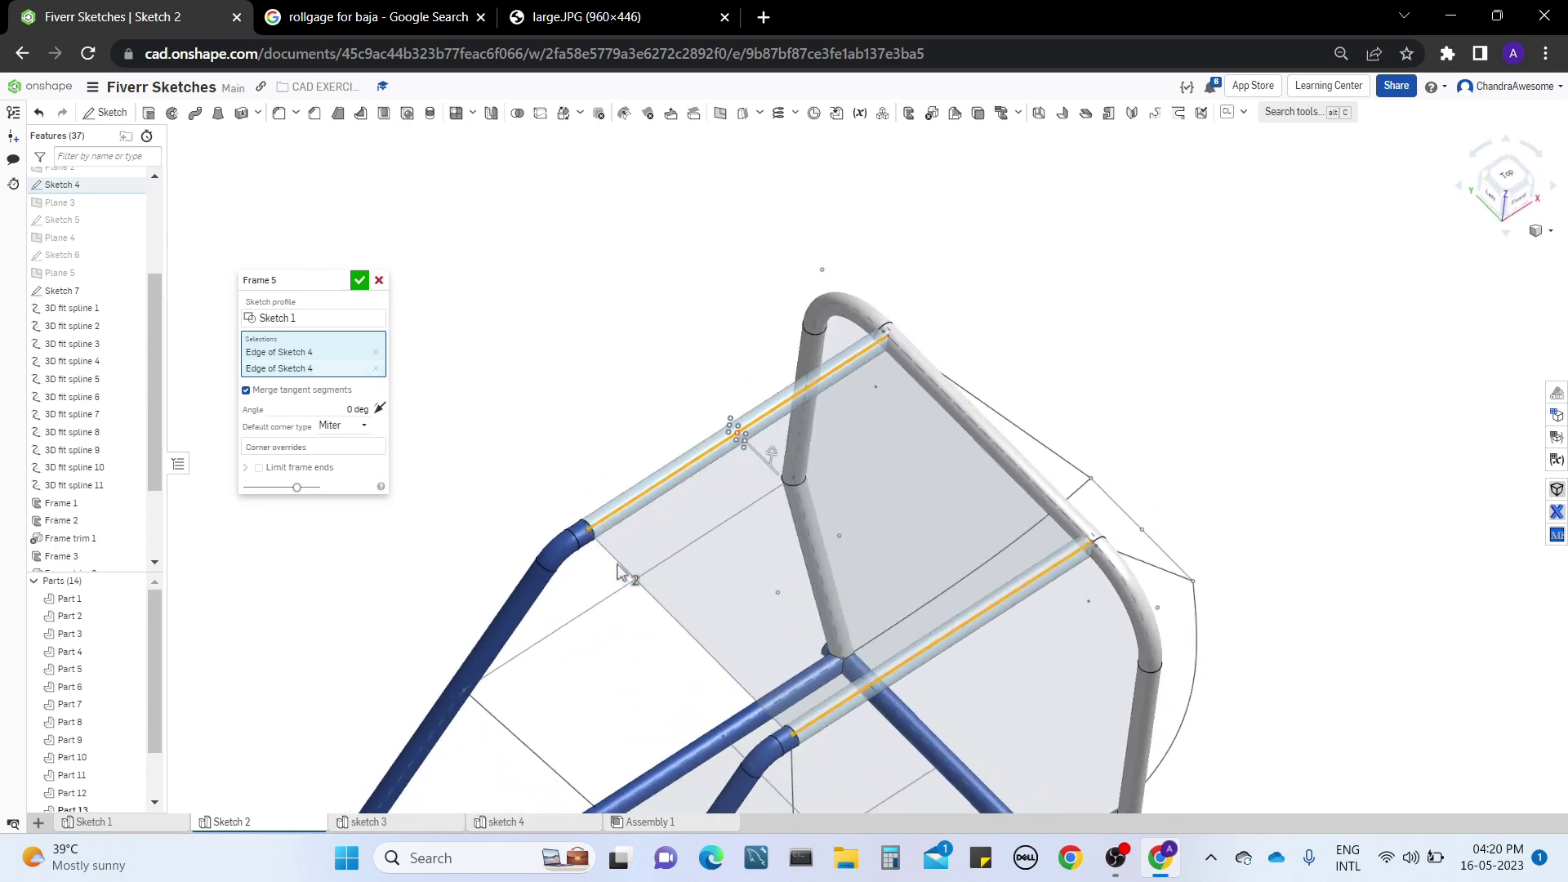
right_click_drag(571, 424, 542, 336)
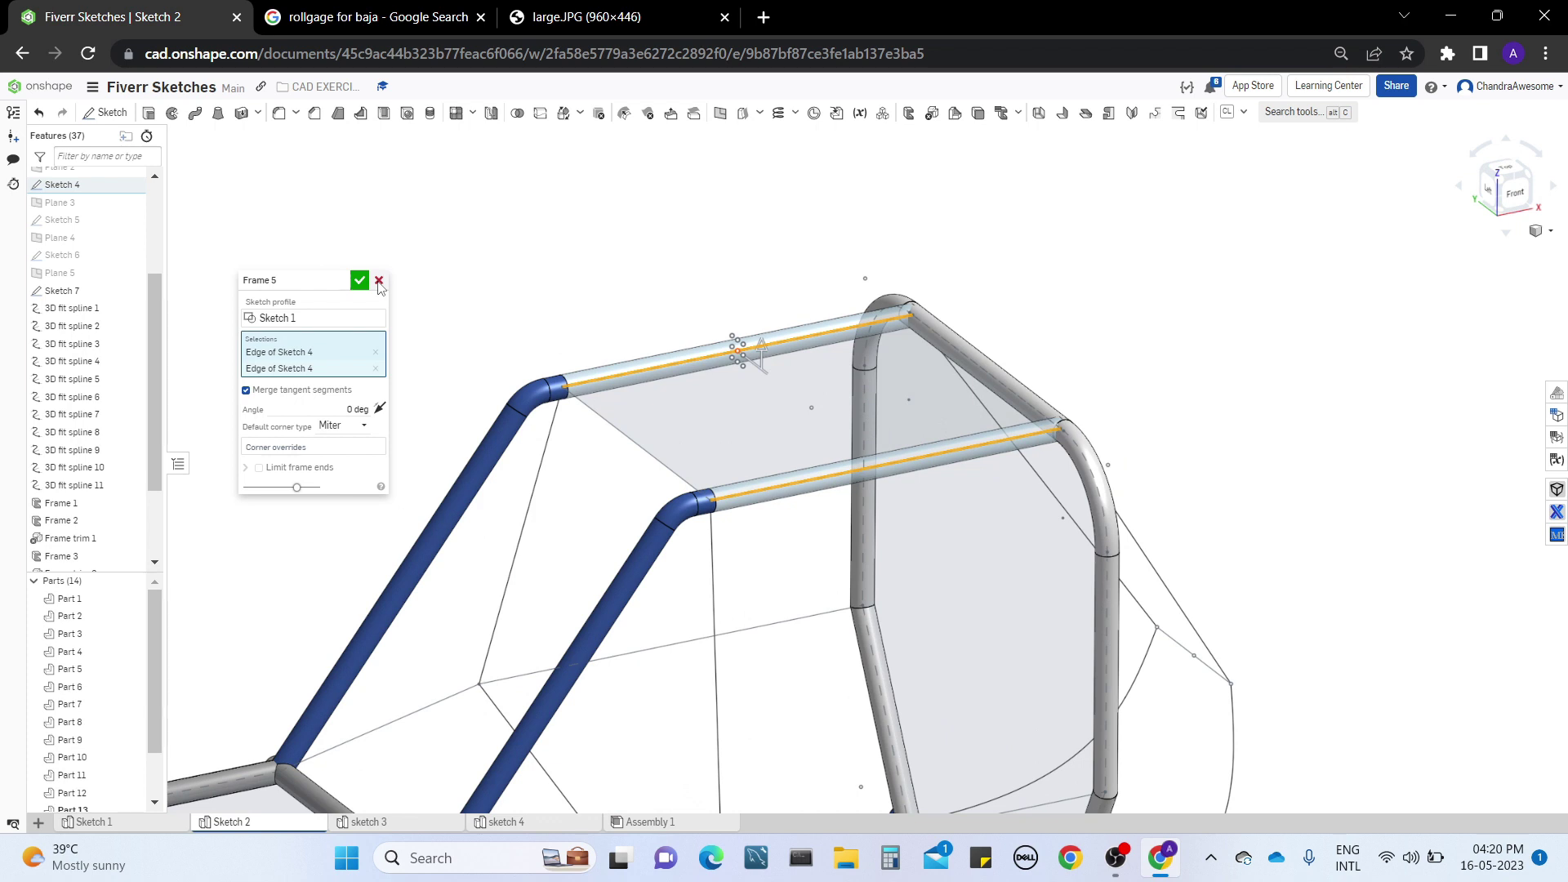
right_click_drag(1138, 332, 1134, 344)
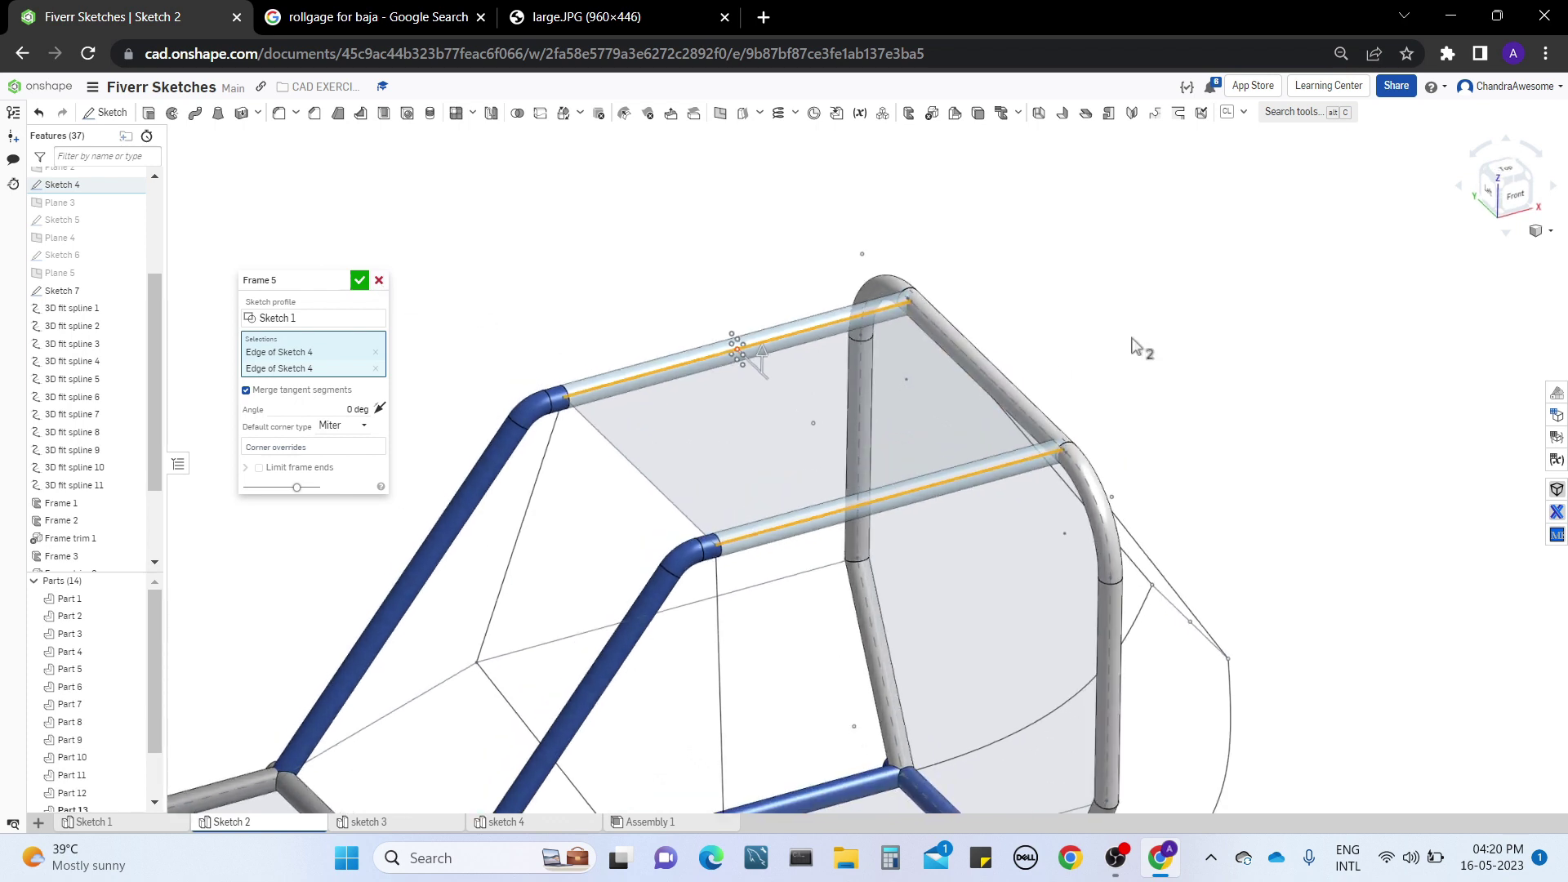
Step: Examine the completed roll cage from the side and rear, including the joints where the roof rails meet the rear hoop
scroll(1134, 346, "up", 3)
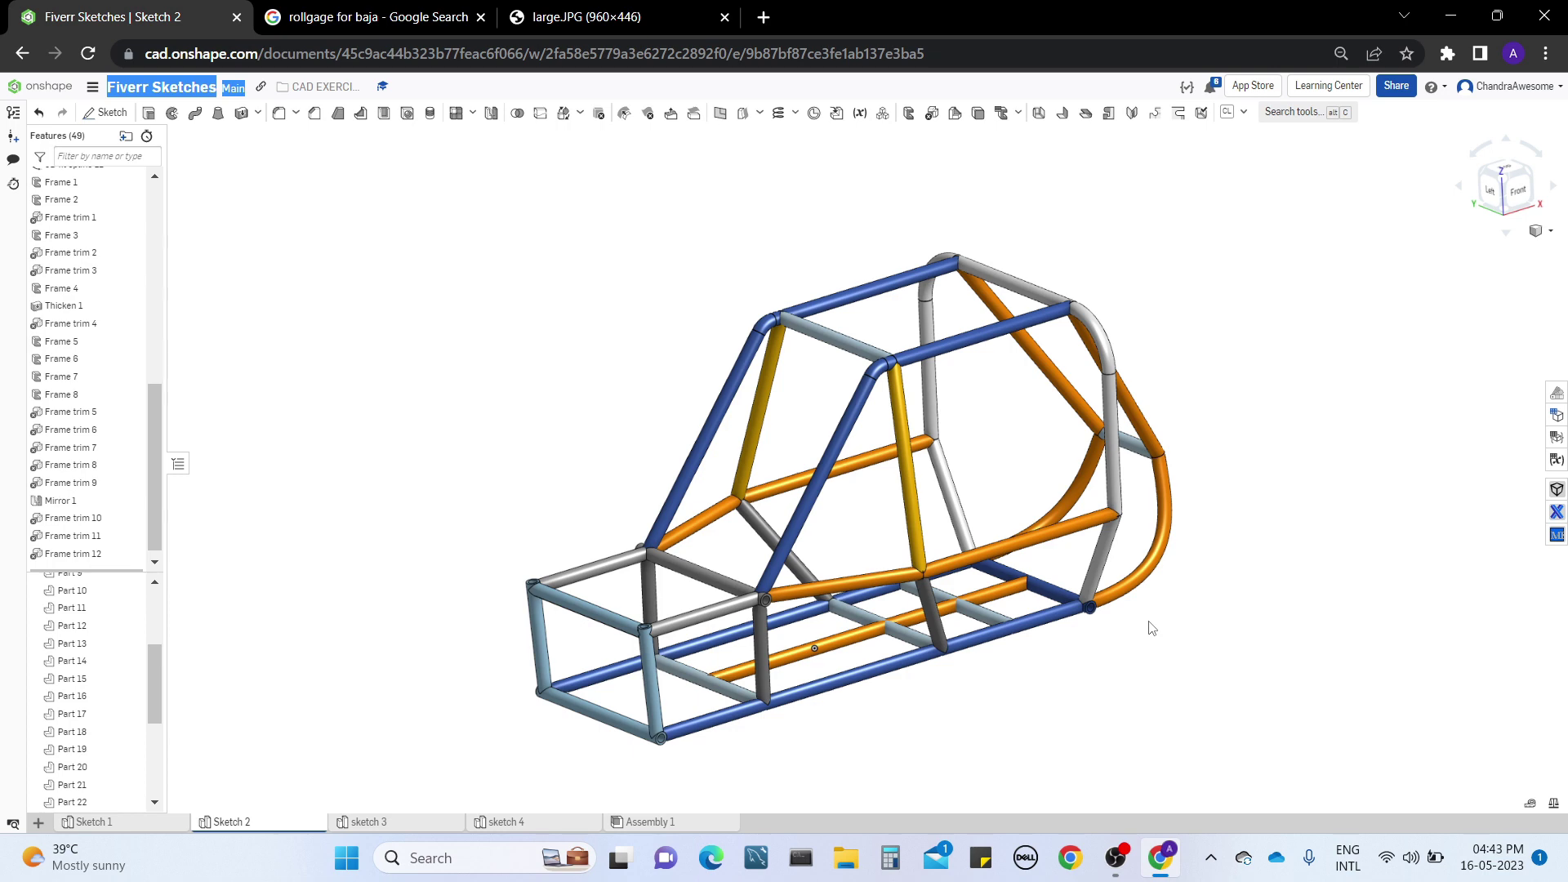
right_click_drag(1097, 464, 1027, 549)
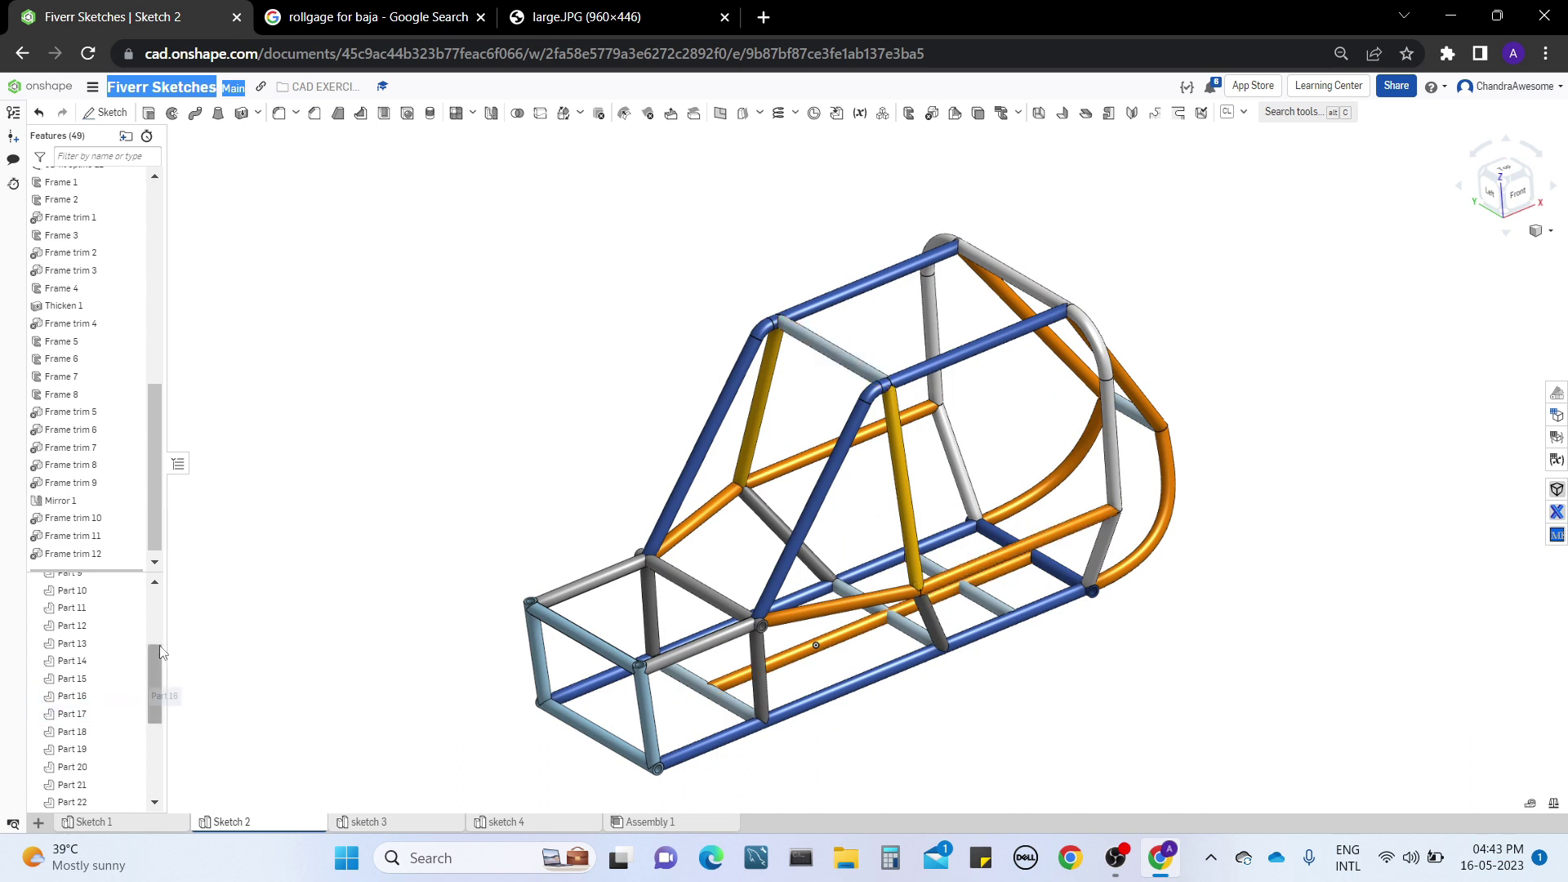
left_click_drag(154, 658, 161, 598)
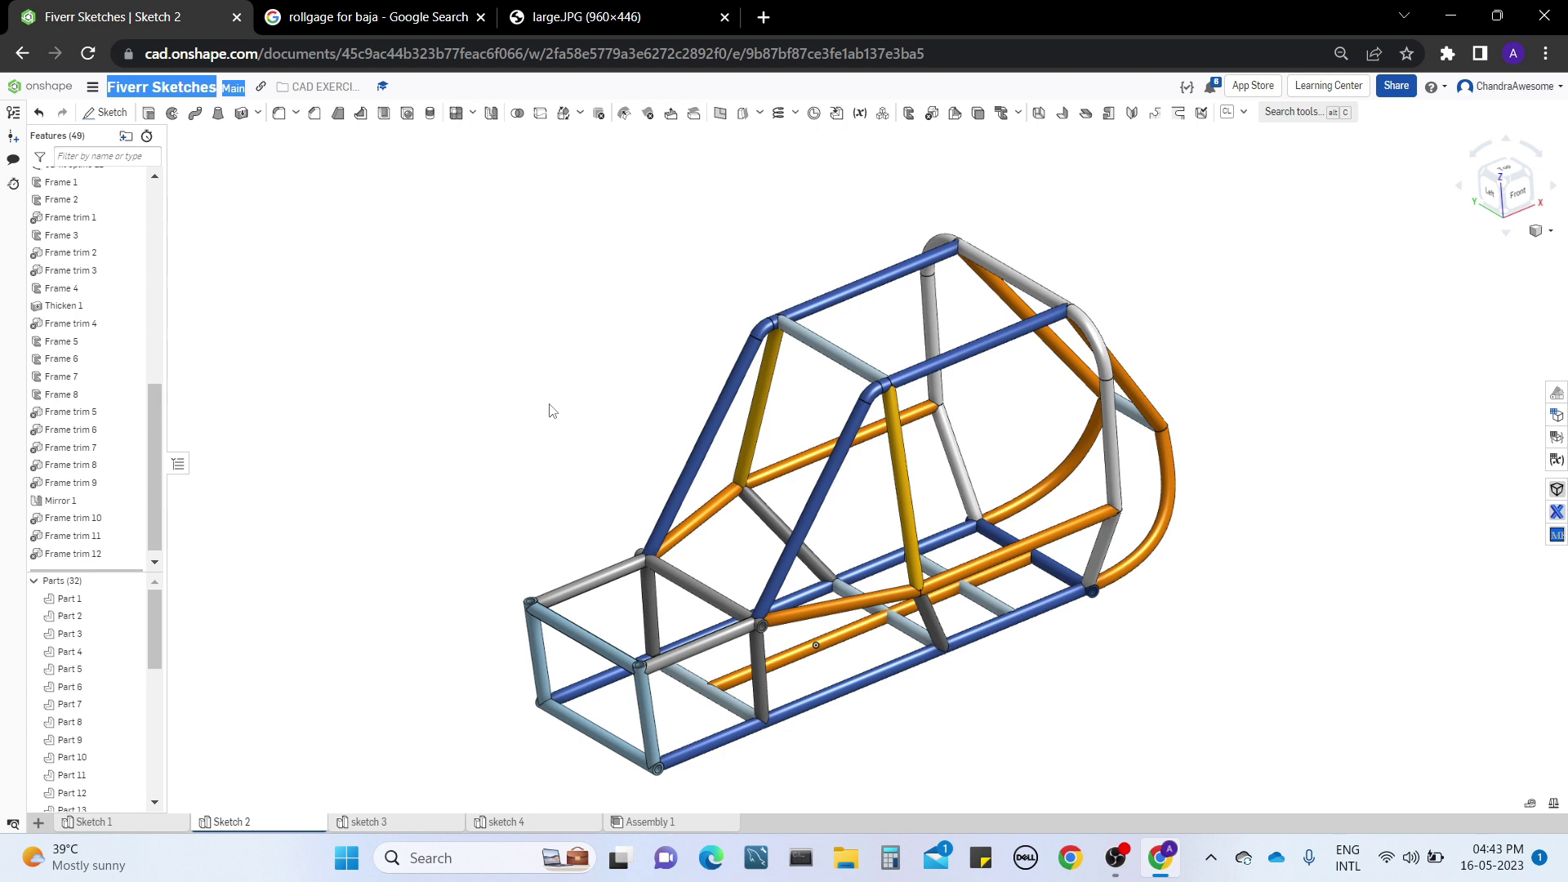
middle_click_drag(529, 446, 527, 376)
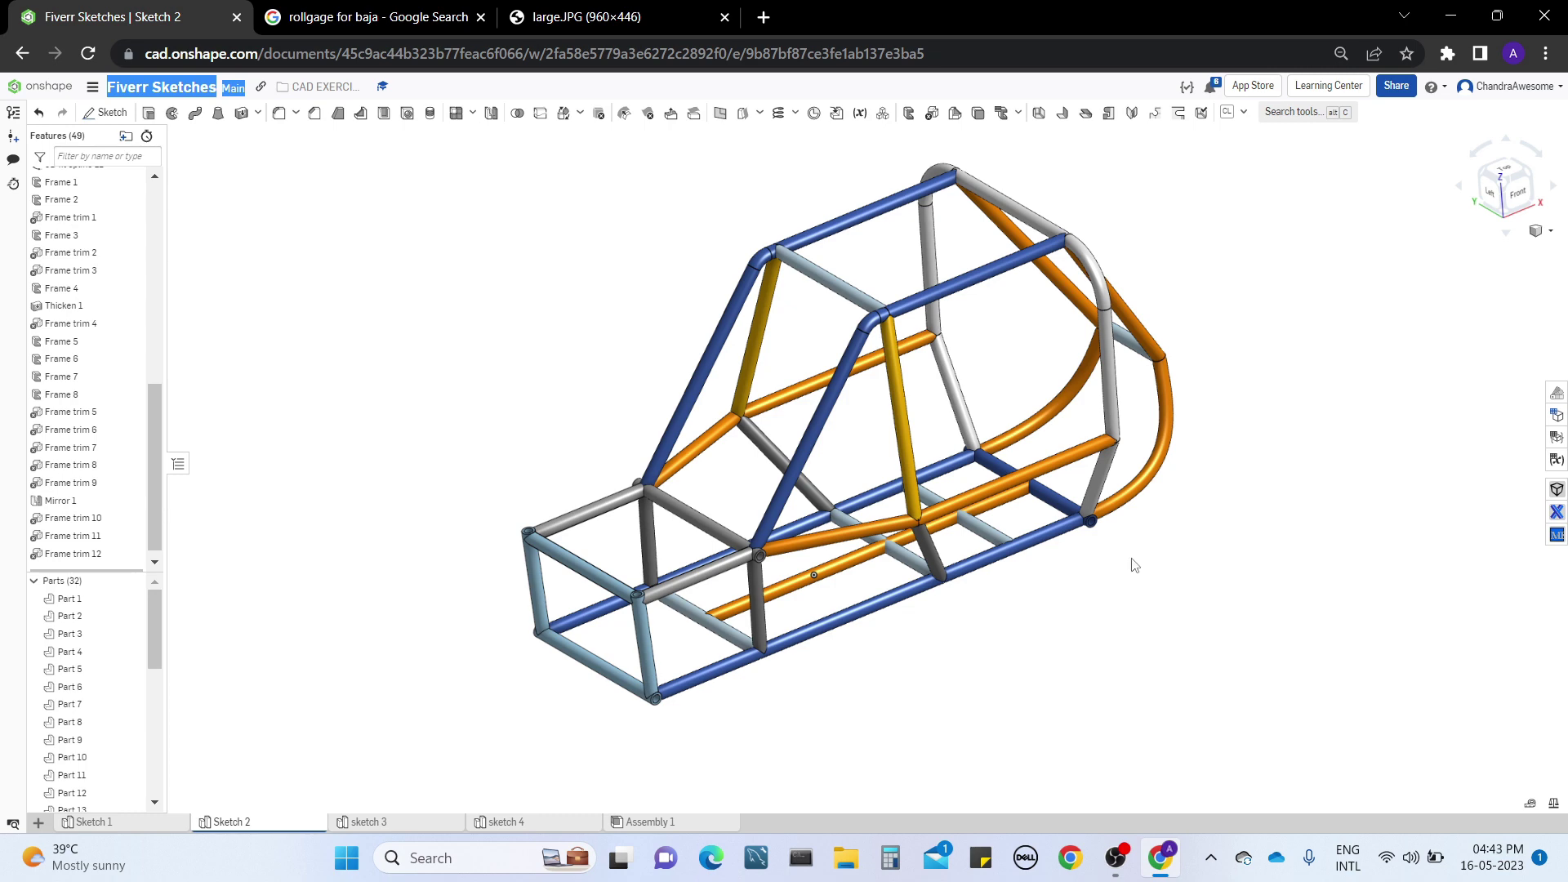
right_click_drag(1130, 561, 1150, 465)
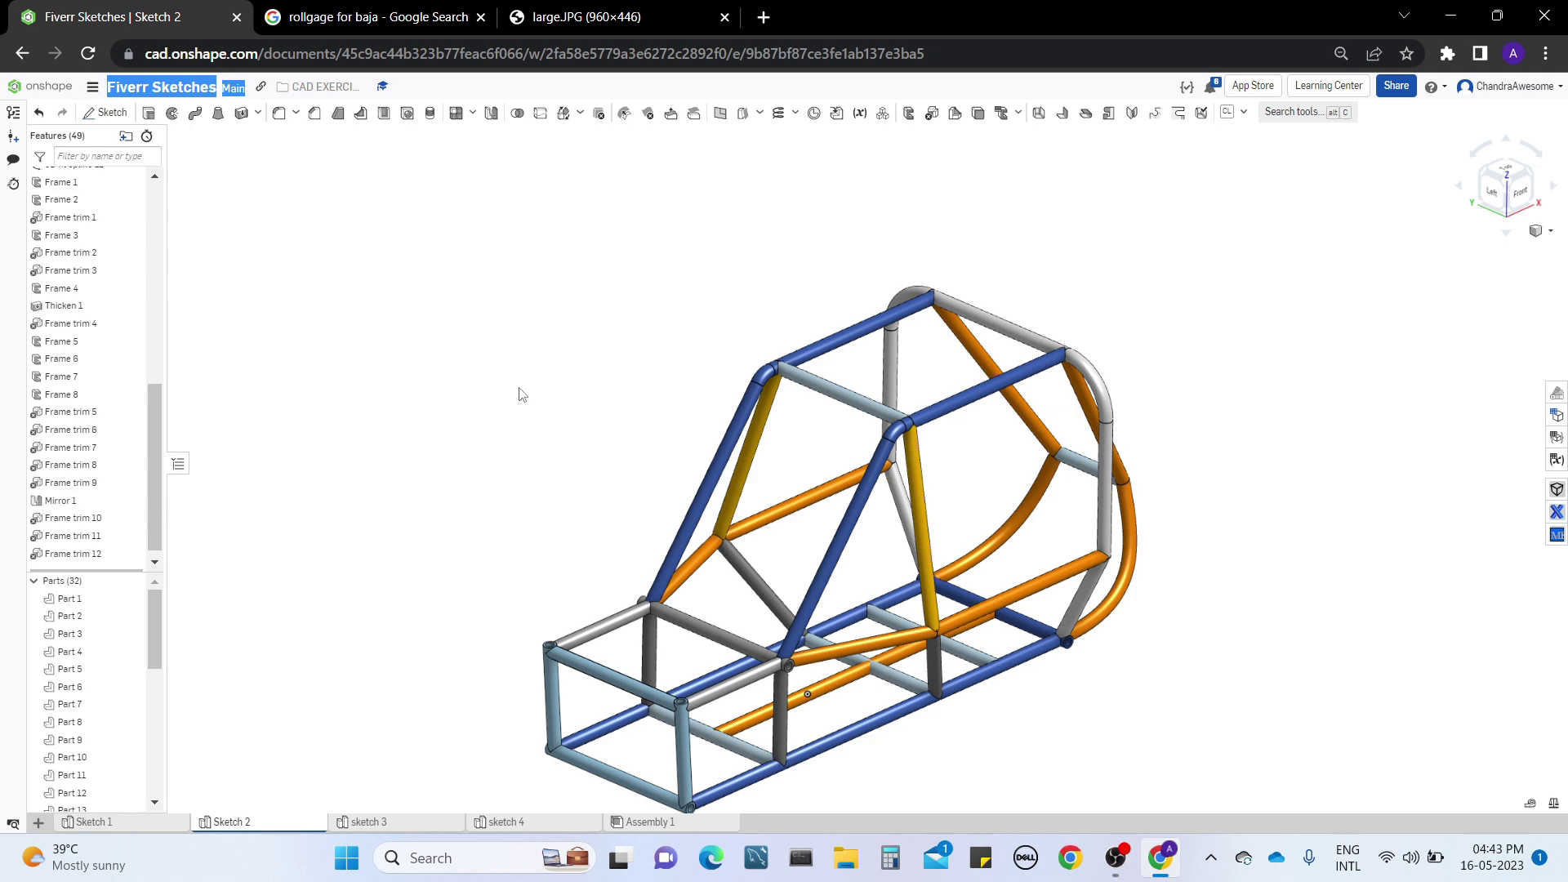
right_click_drag(1141, 341, 1012, 309)
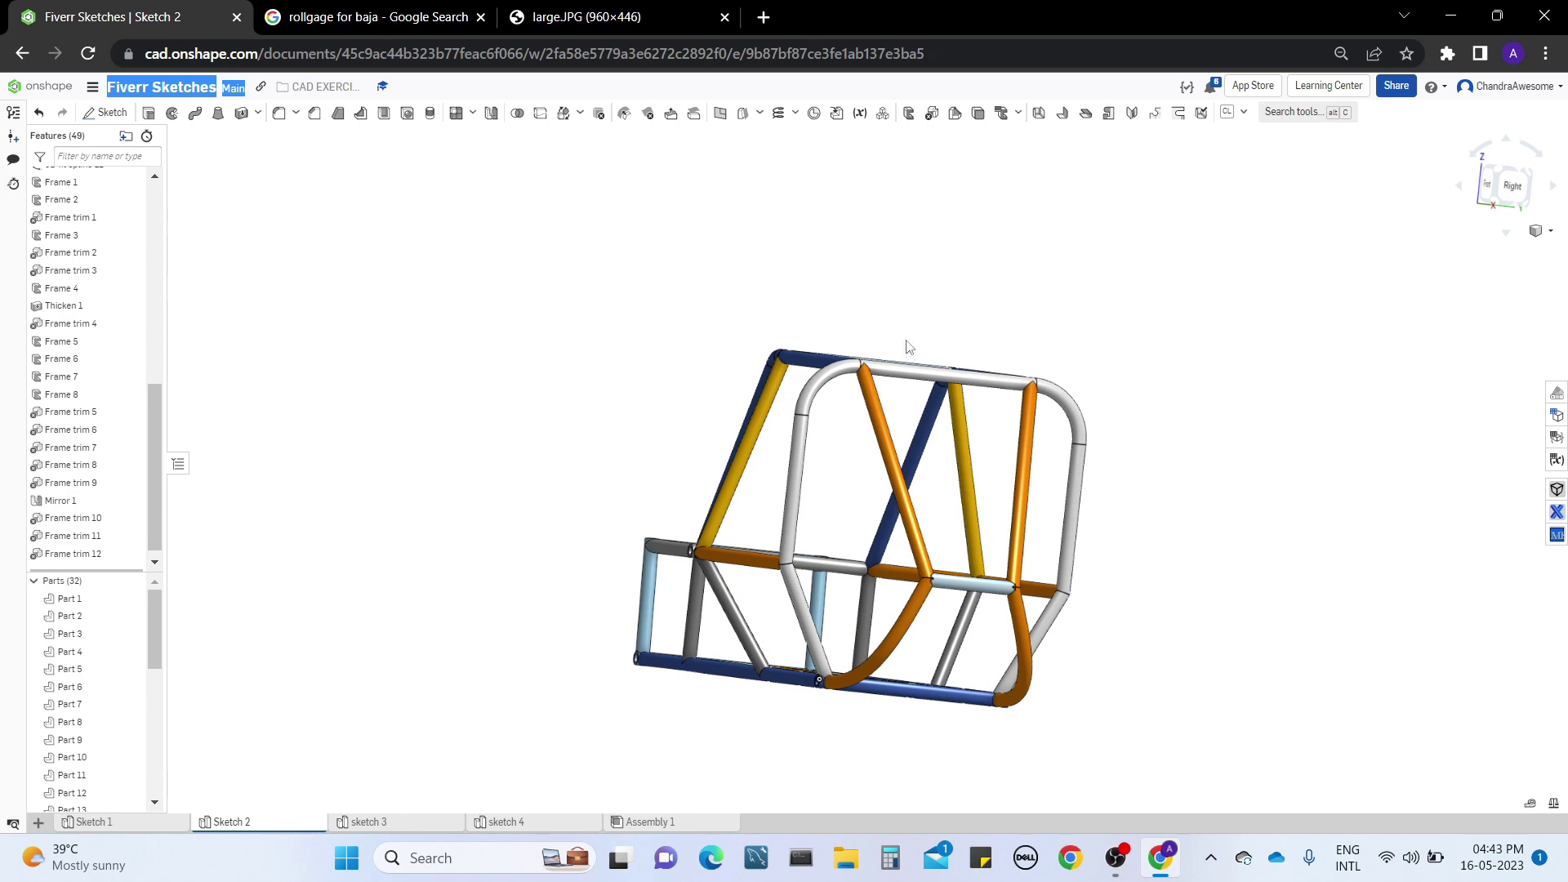
scroll(906, 343, "up", 8)
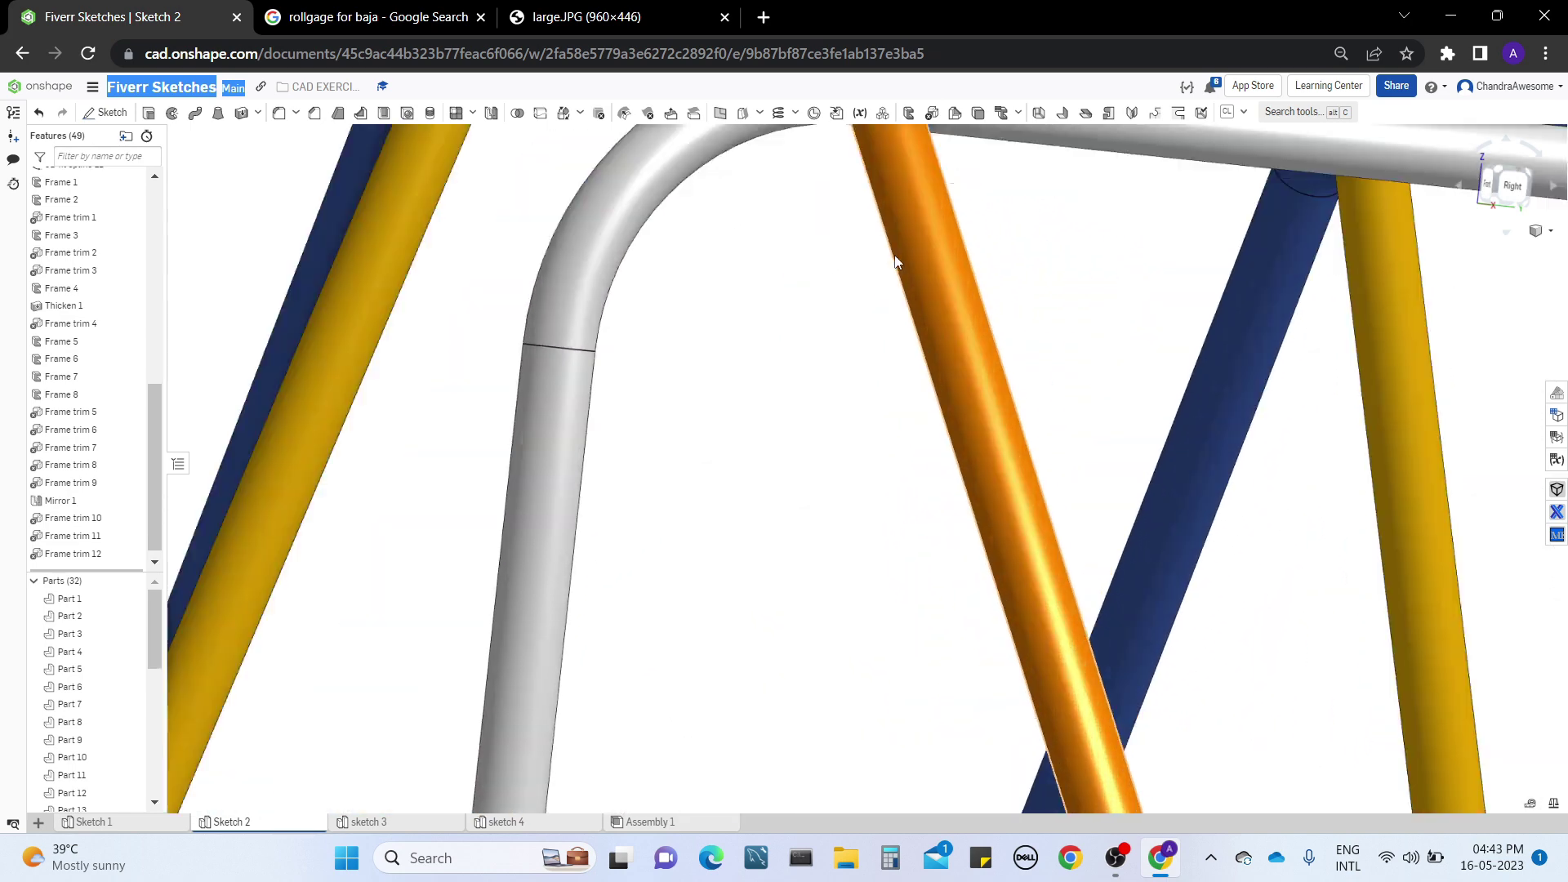
right_click_drag(895, 261, 971, 491)
scroll(972, 491, "down", 10)
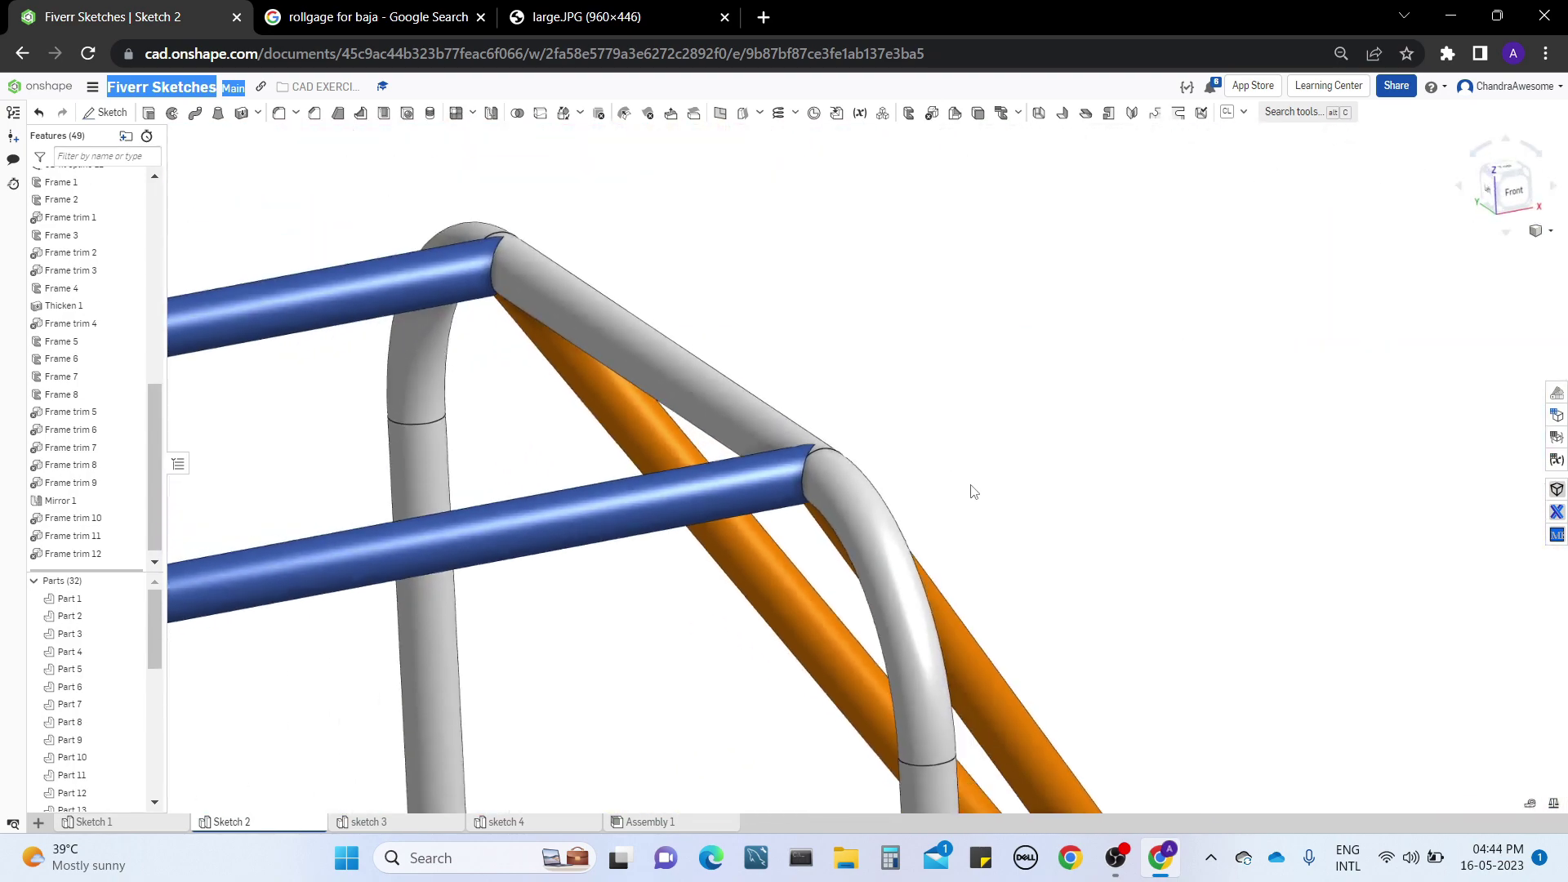
scroll(1229, 278, "down", 3)
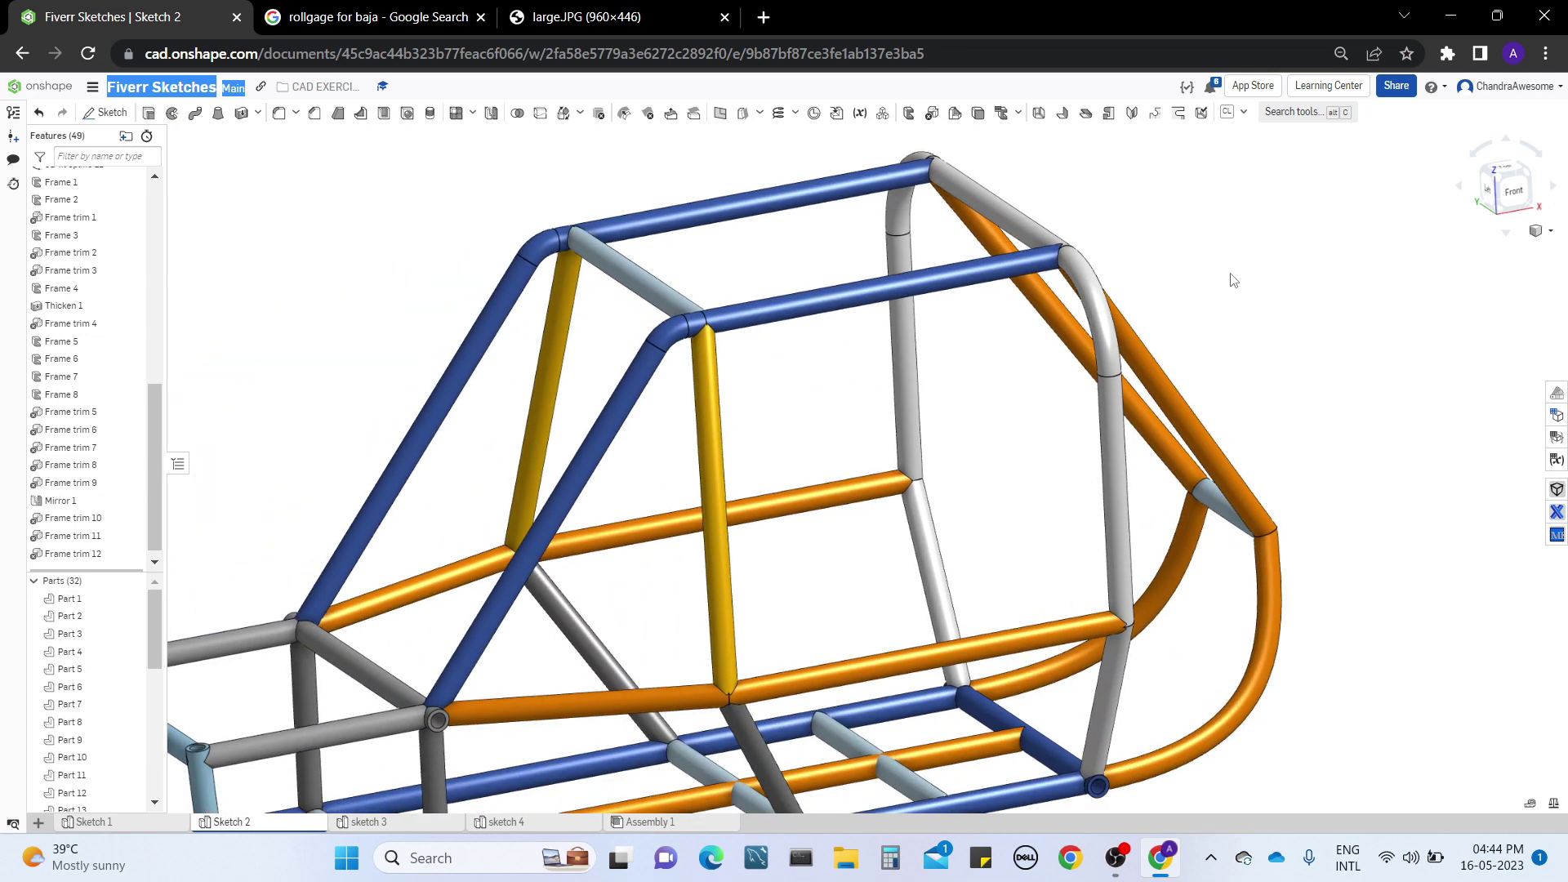
Step: Examine the whole cage from several angles, covering the nose box, floor members, side rails and rear braces
scroll(1228, 280, "down", 3)
right_click_drag(986, 478, 932, 517)
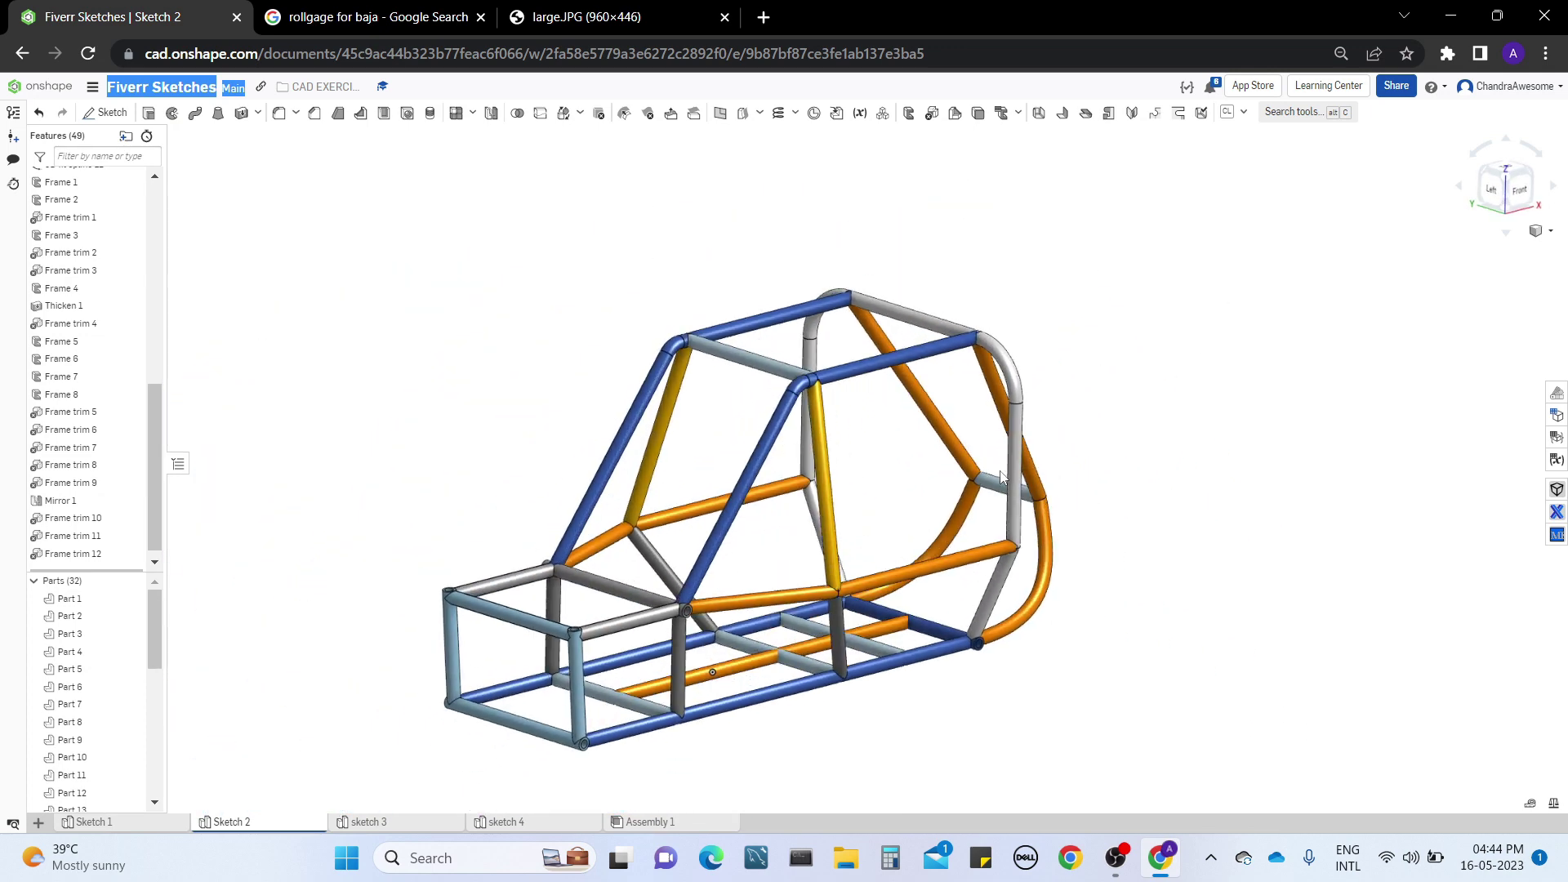
scroll(933, 517, "up", 3)
middle_click_drag(933, 517, 1055, 454)
scroll(1055, 454, "down", 3)
right_click_drag(1055, 454, 1051, 486)
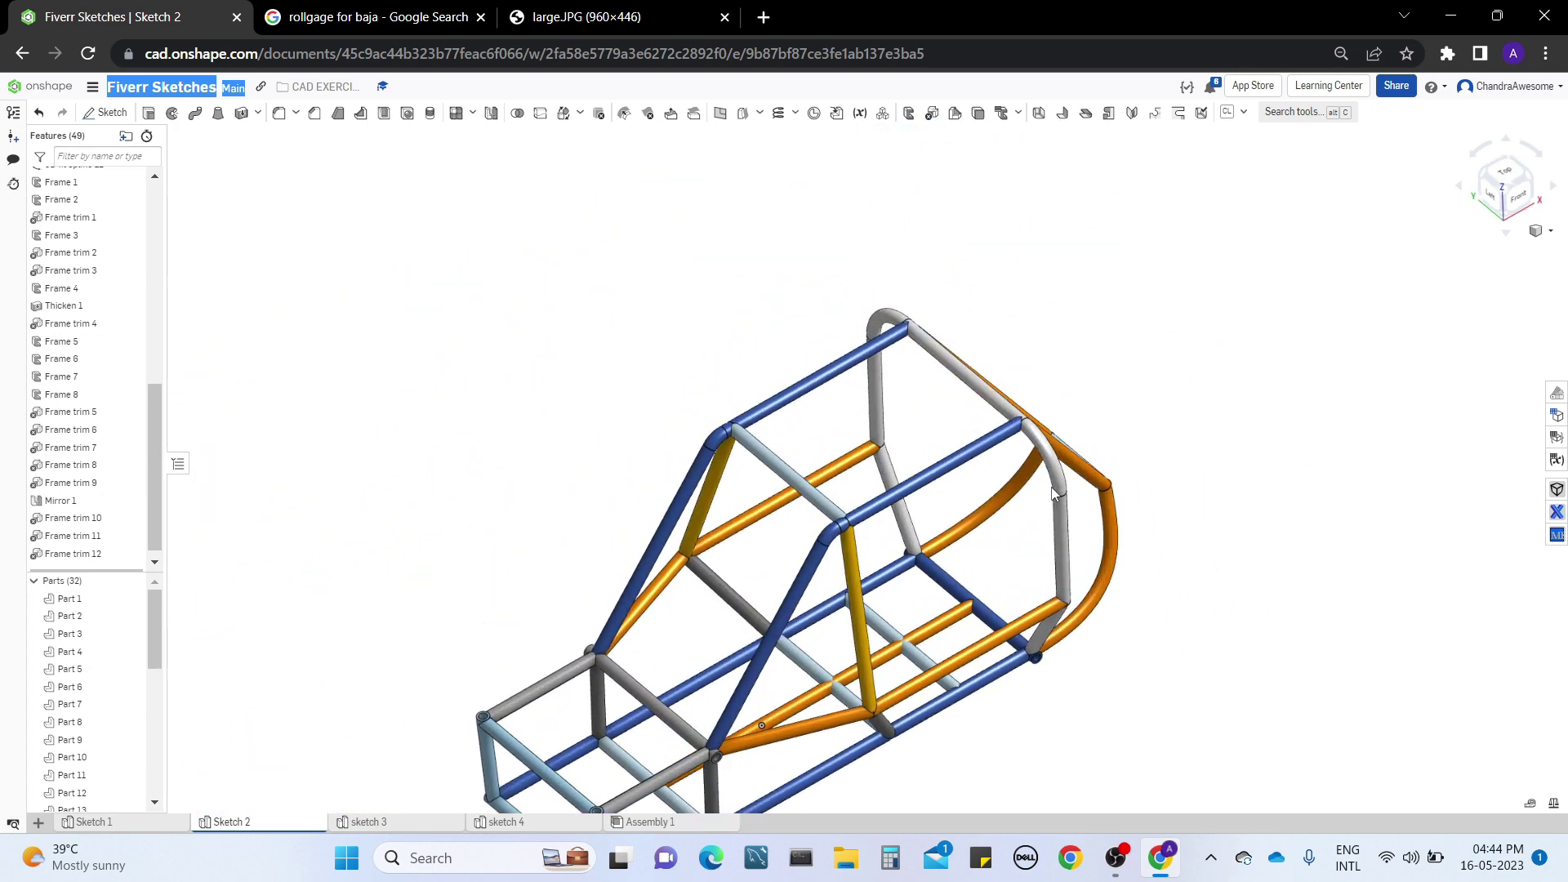
middle_click_drag(1159, 429, 1176, 307)
right_click_drag(1176, 307, 1182, 360)
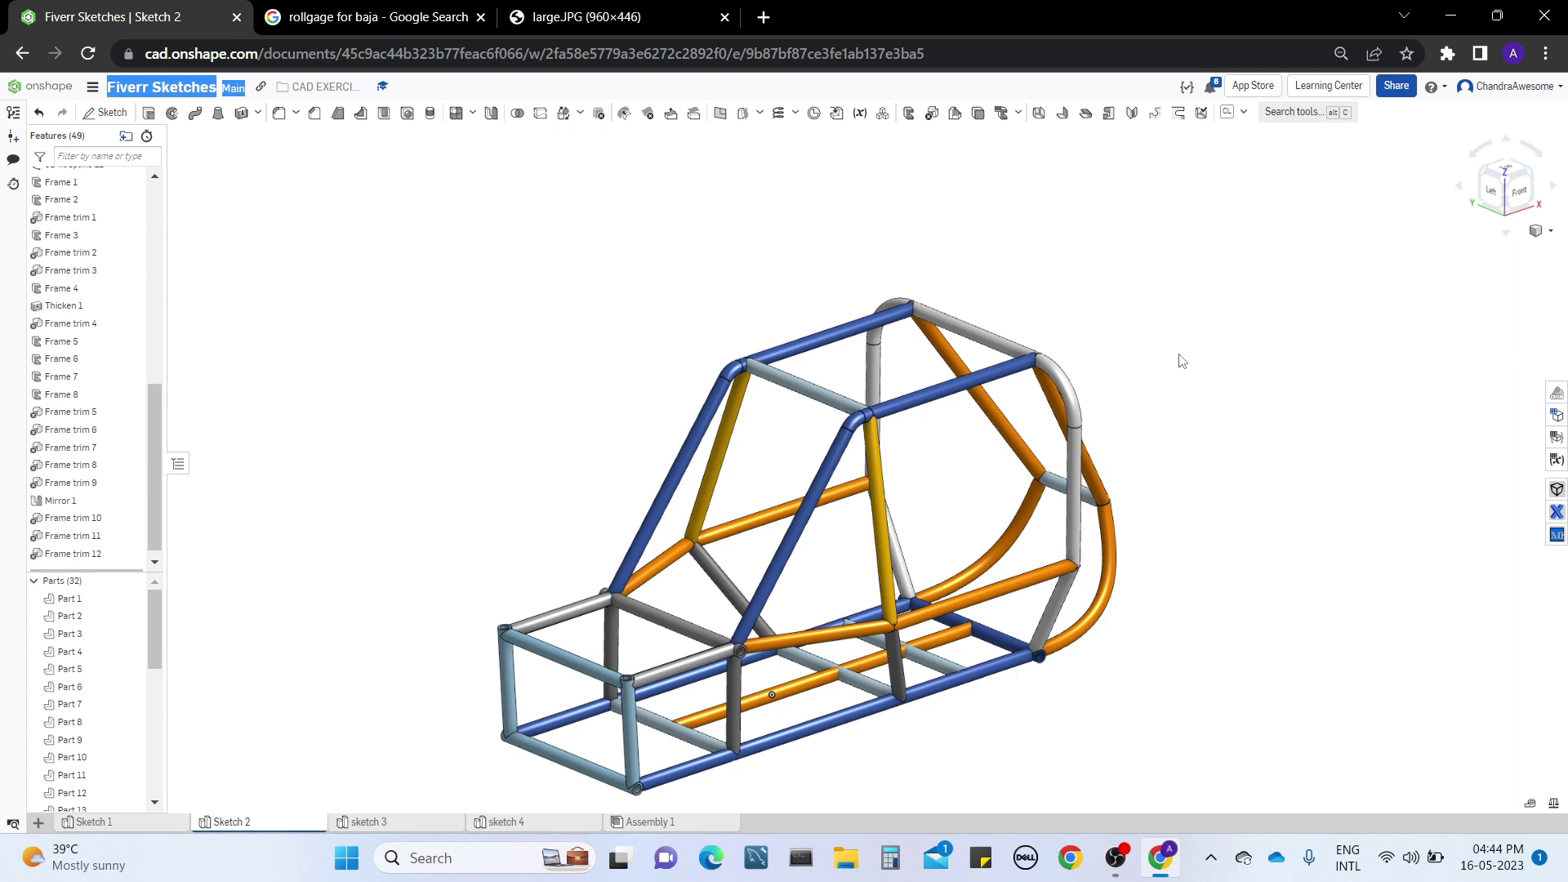
scroll(1183, 361, "up", 5)
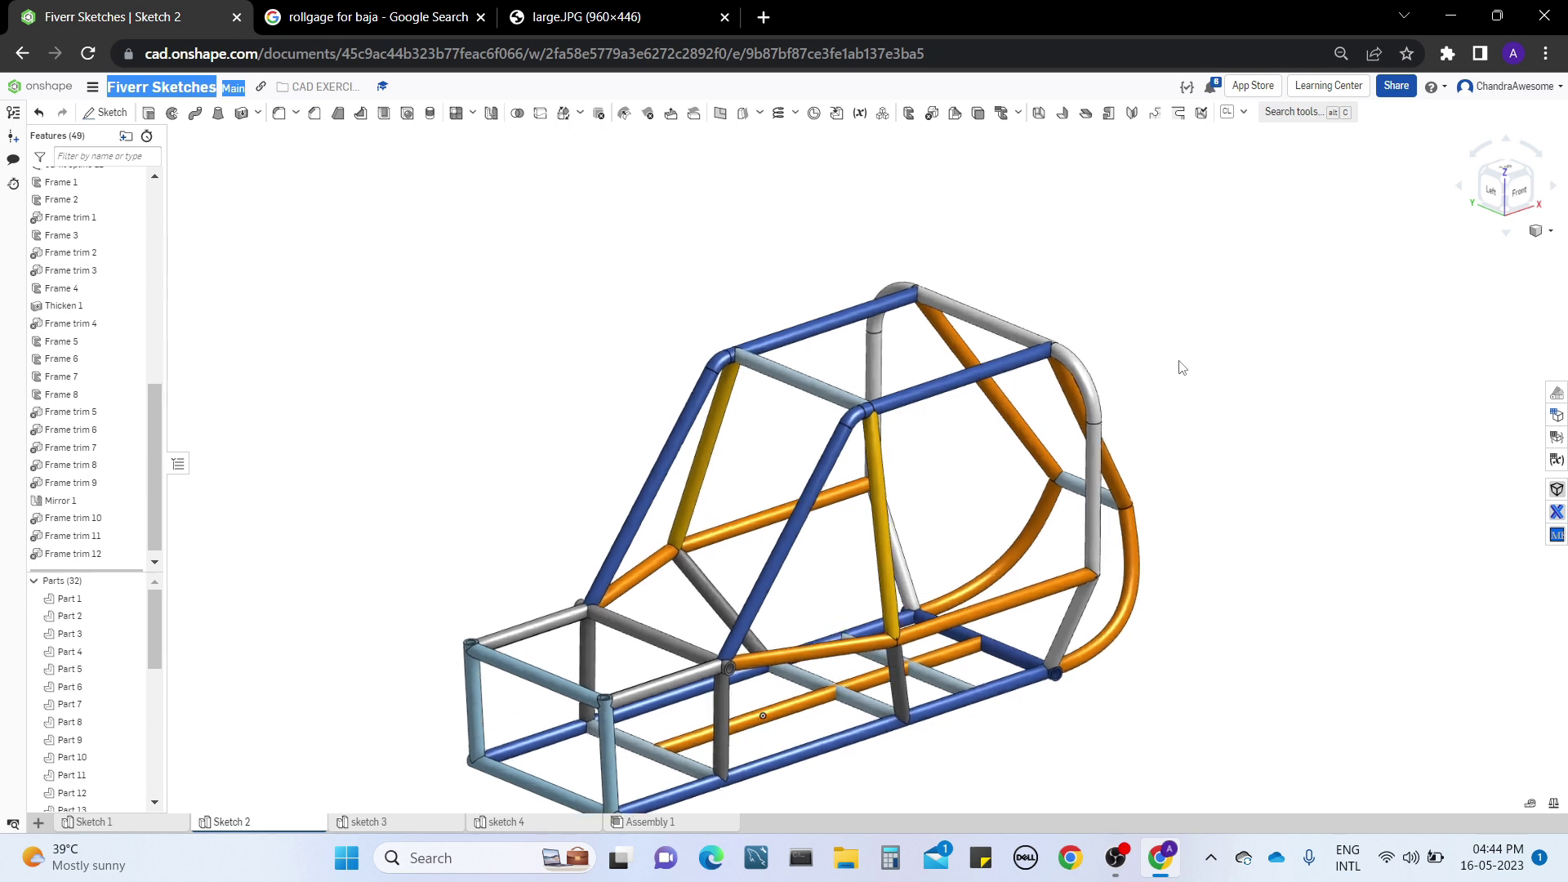
right_click_drag(1065, 645, 1021, 590)
scroll(1021, 590, "down", 4)
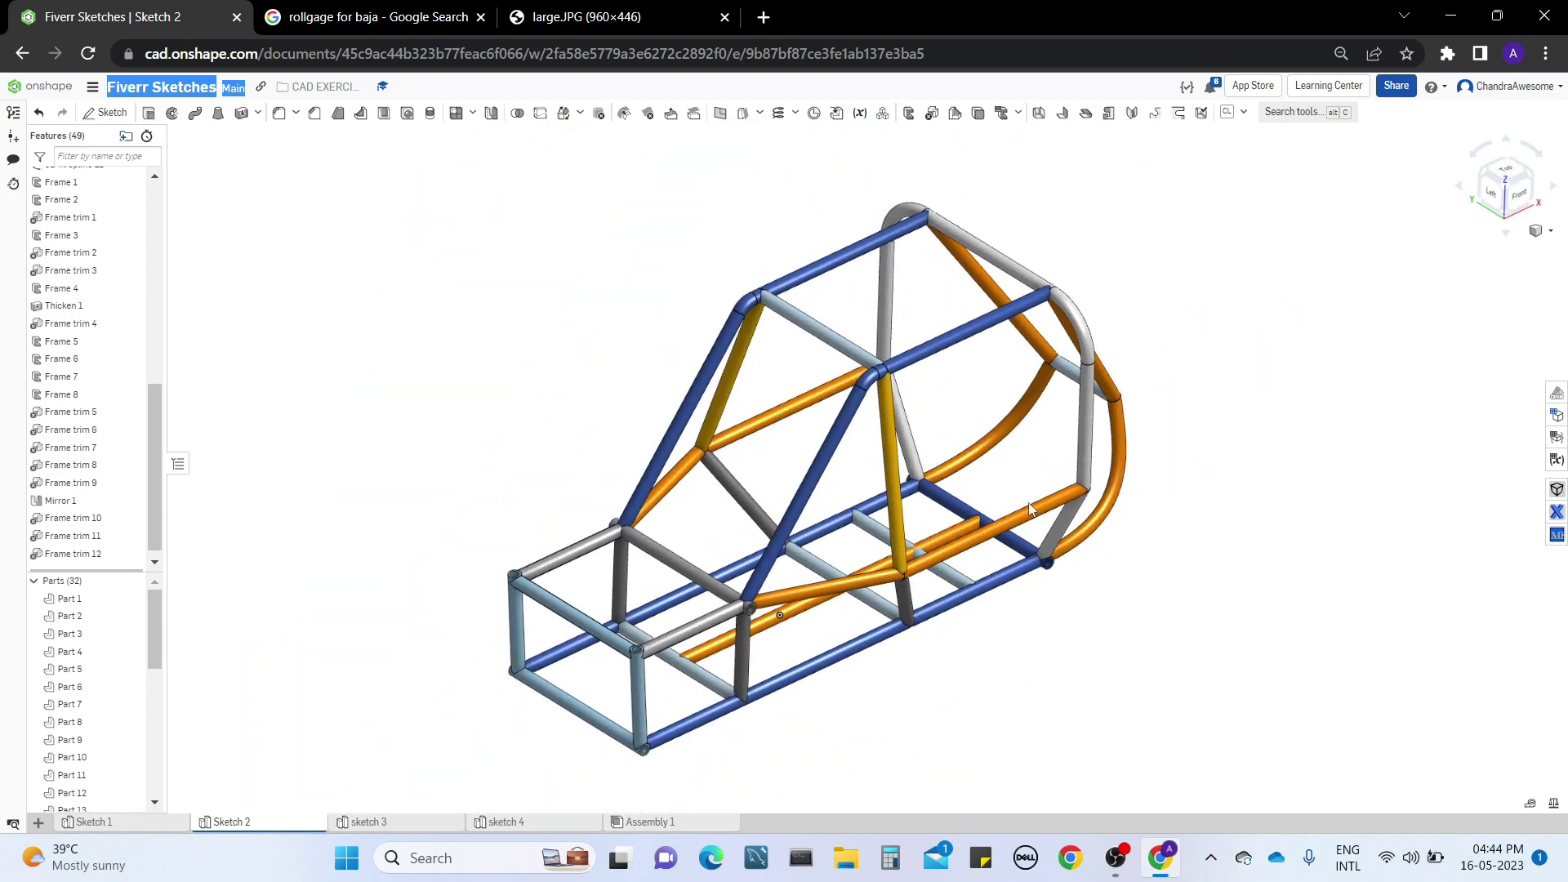
middle_click_drag(1027, 502, 1038, 566)
right_click_drag(1037, 566, 843, 722)
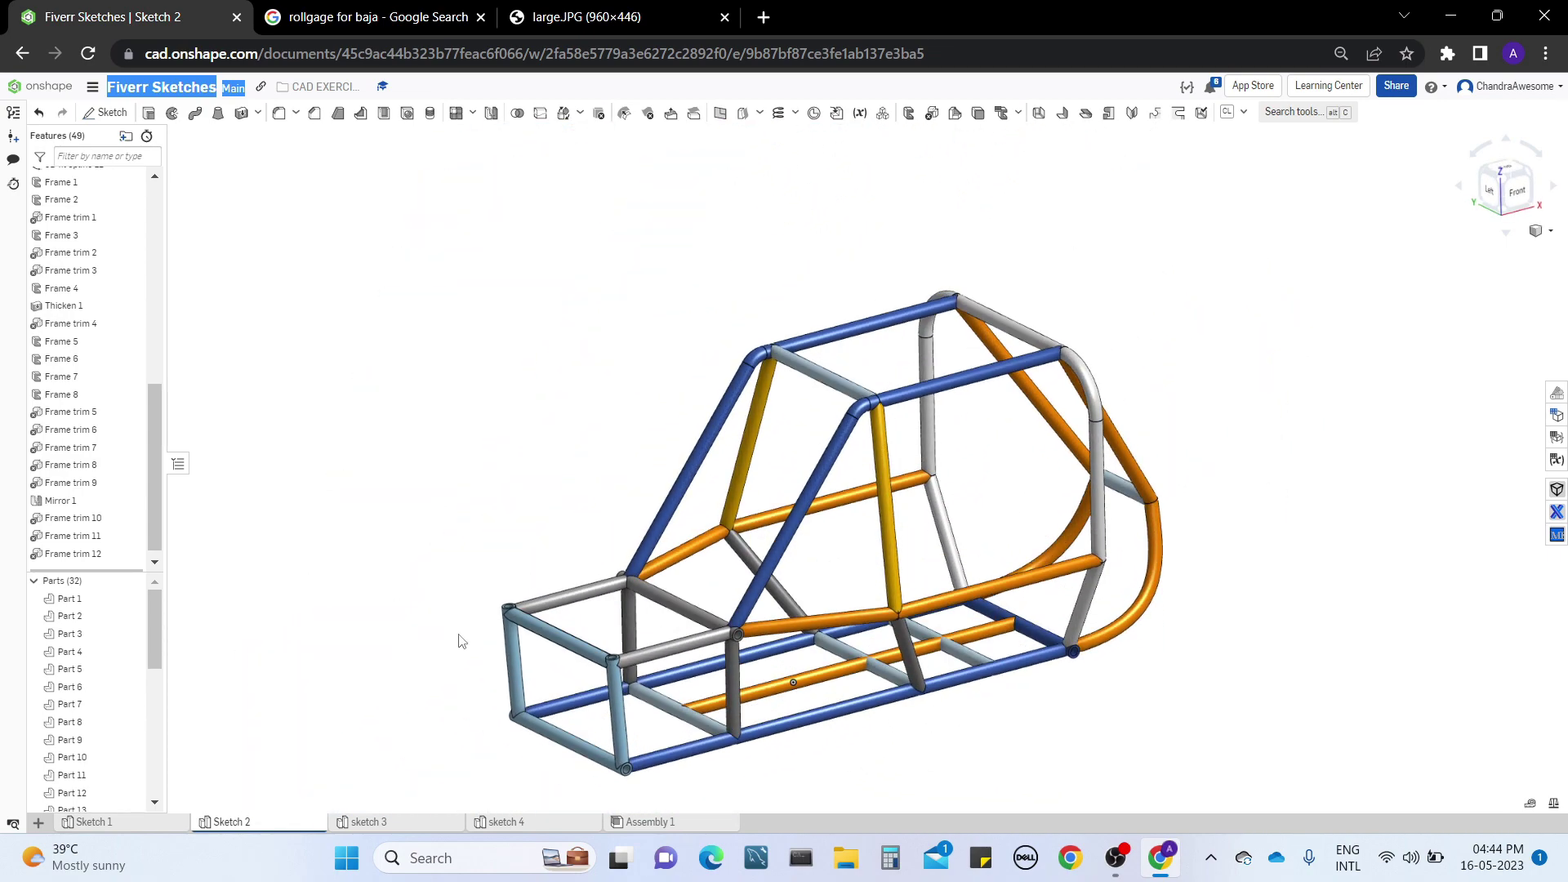
right_click_drag(1005, 511, 877, 781)
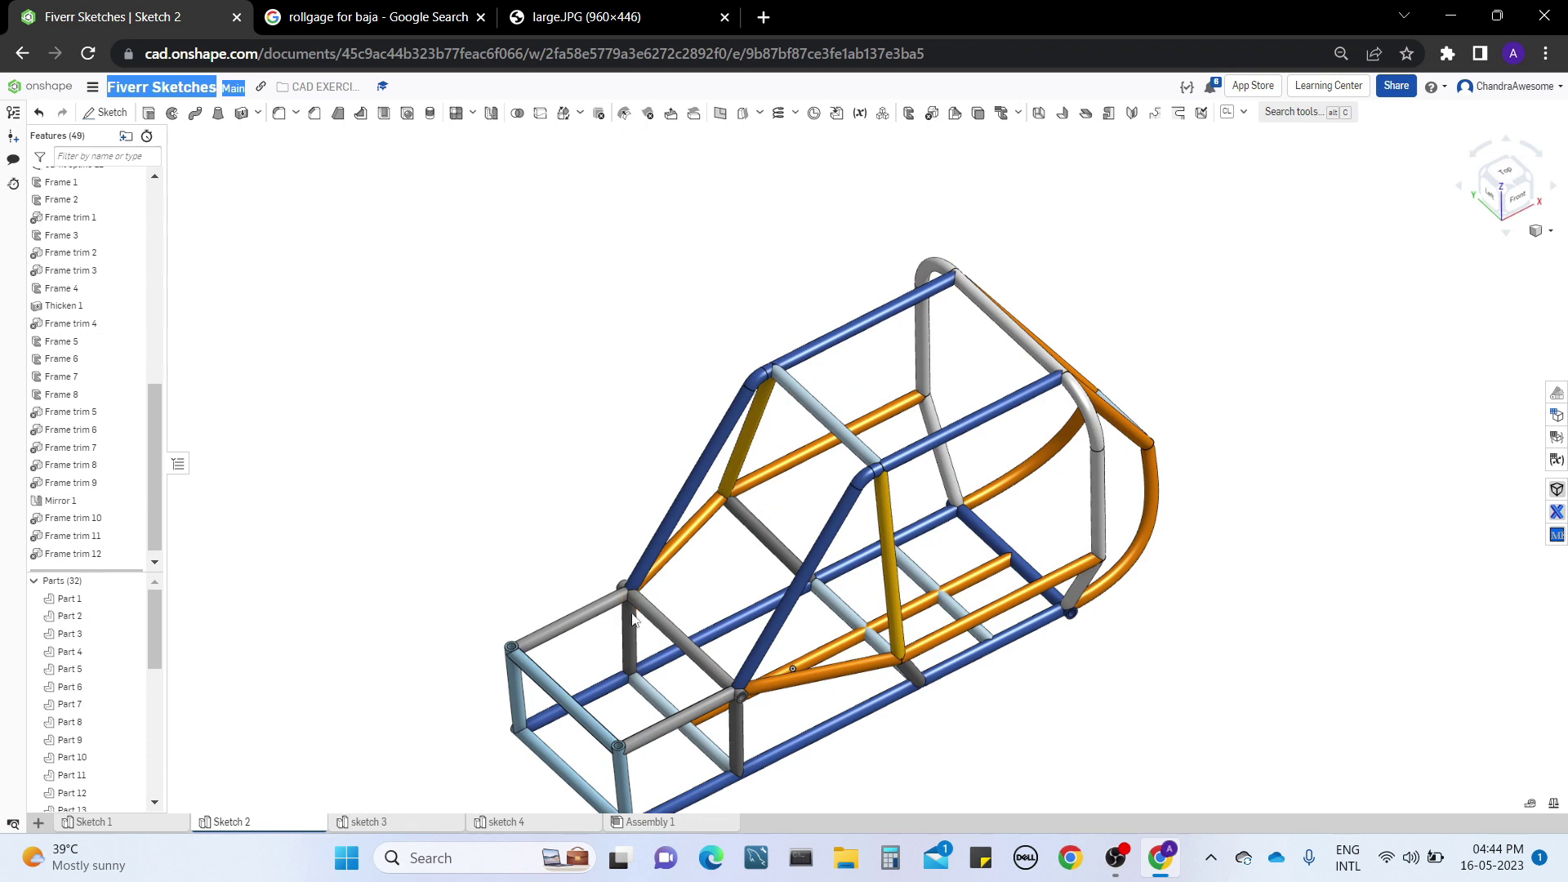
right_click_drag(659, 617, 693, 327)
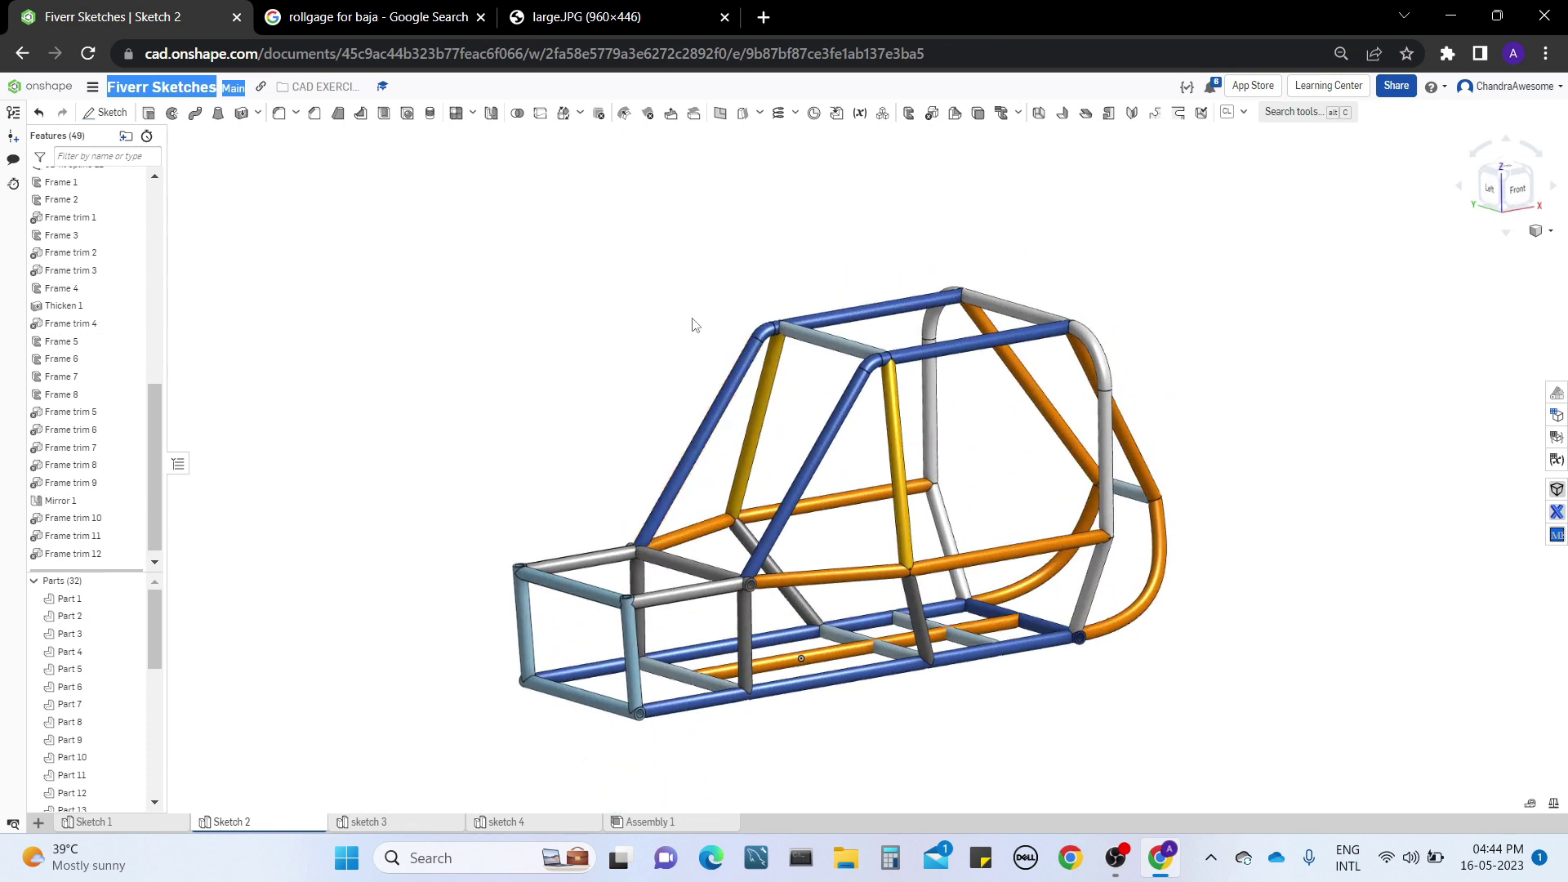
middle_click_drag(692, 326, 675, 377)
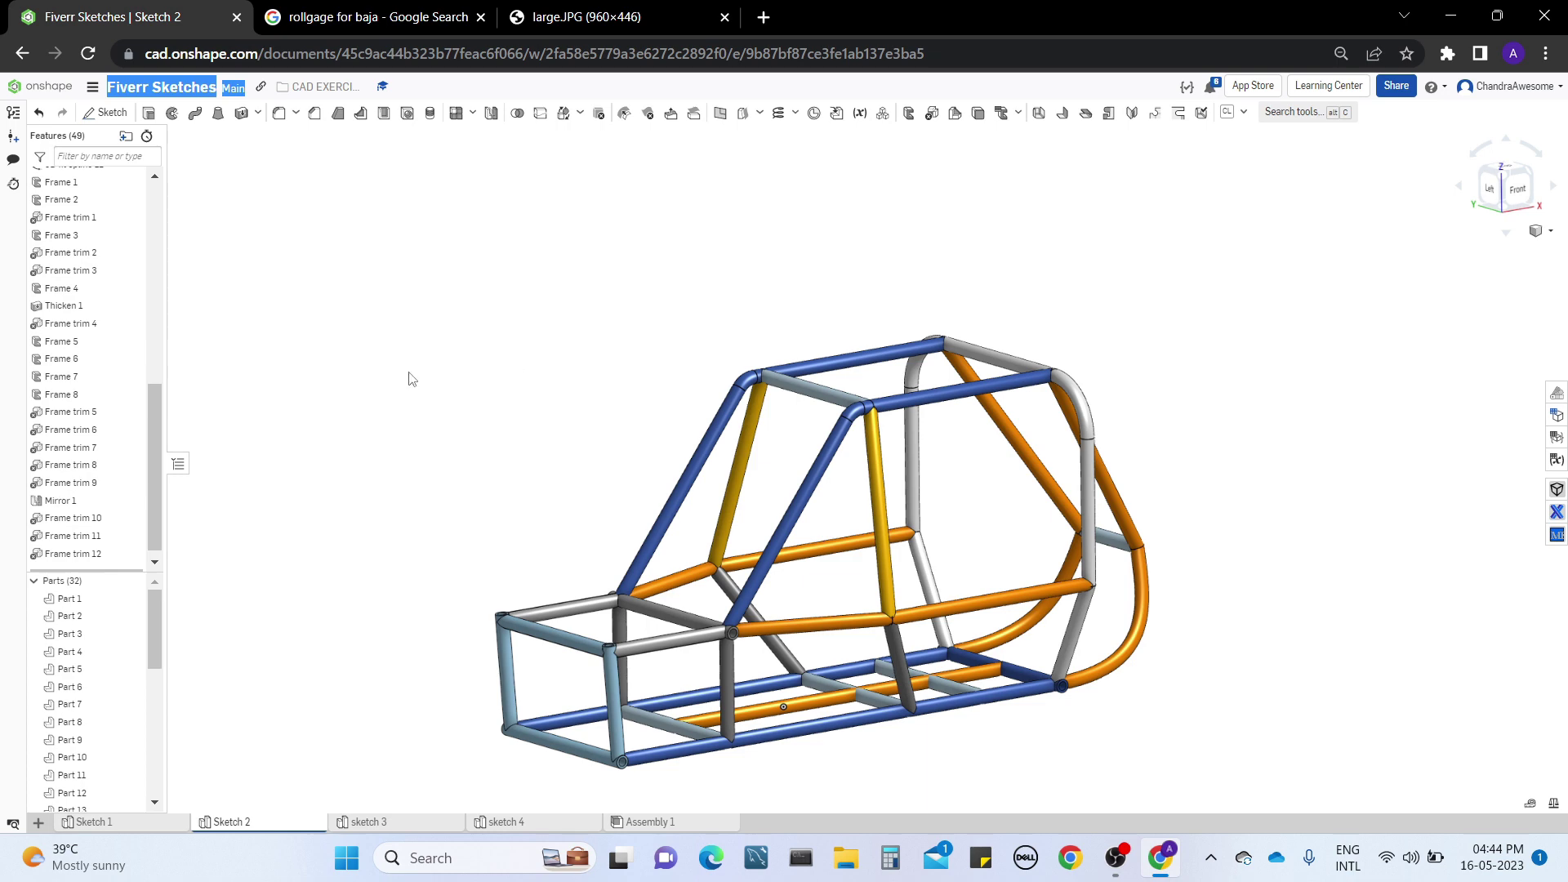
Step: Select all cage tubes and merge them into a single part with a Boolean union
middle_click_drag(406, 378, 424, 329)
left_click_drag(384, 269, 1321, 760)
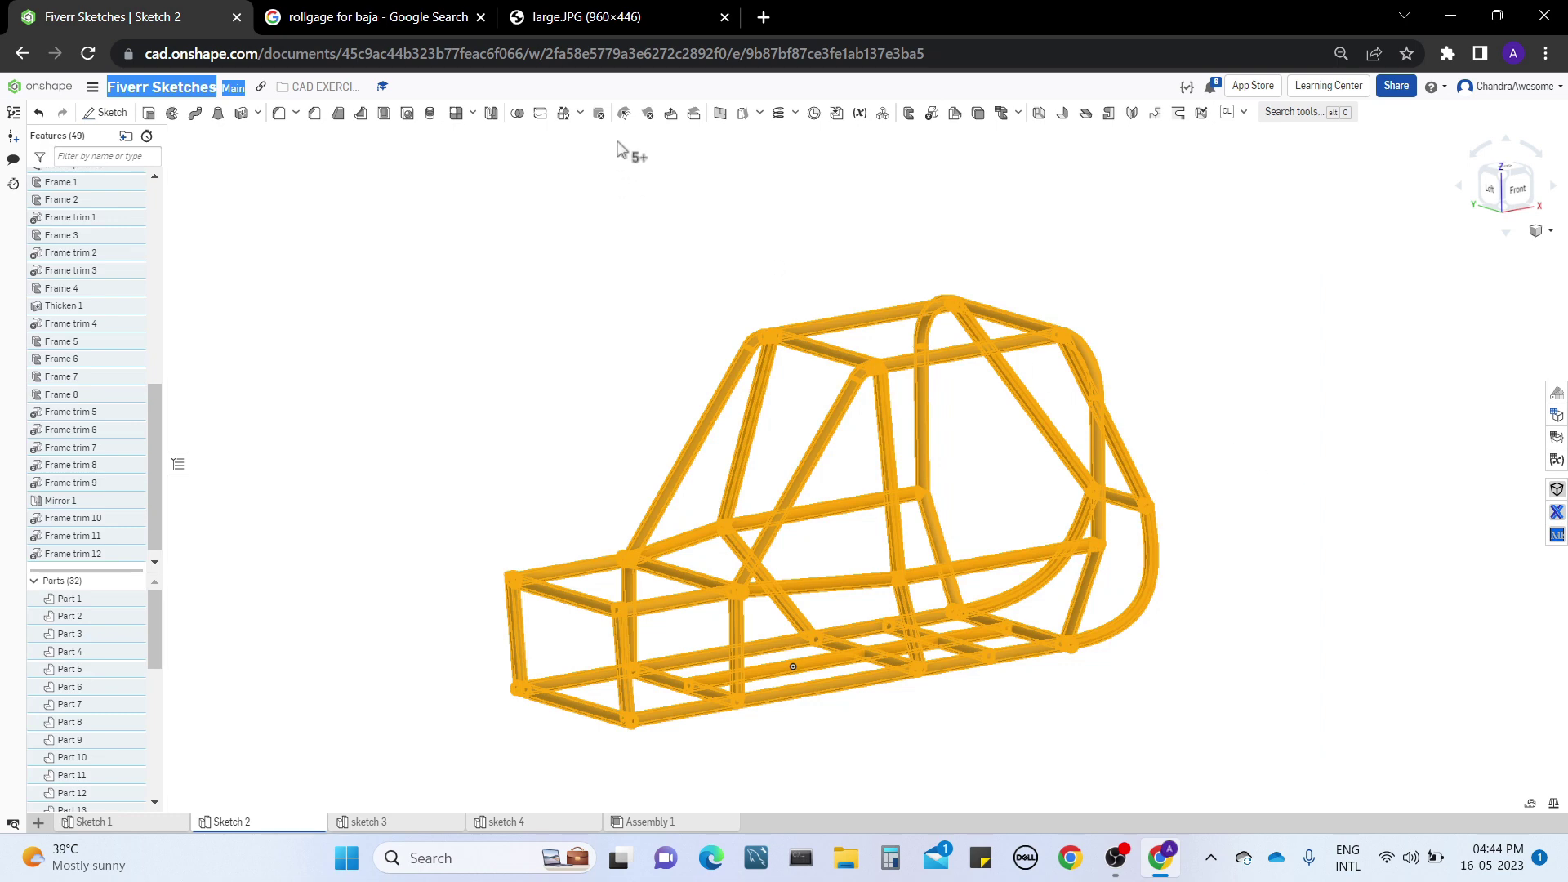
left_click(518, 113)
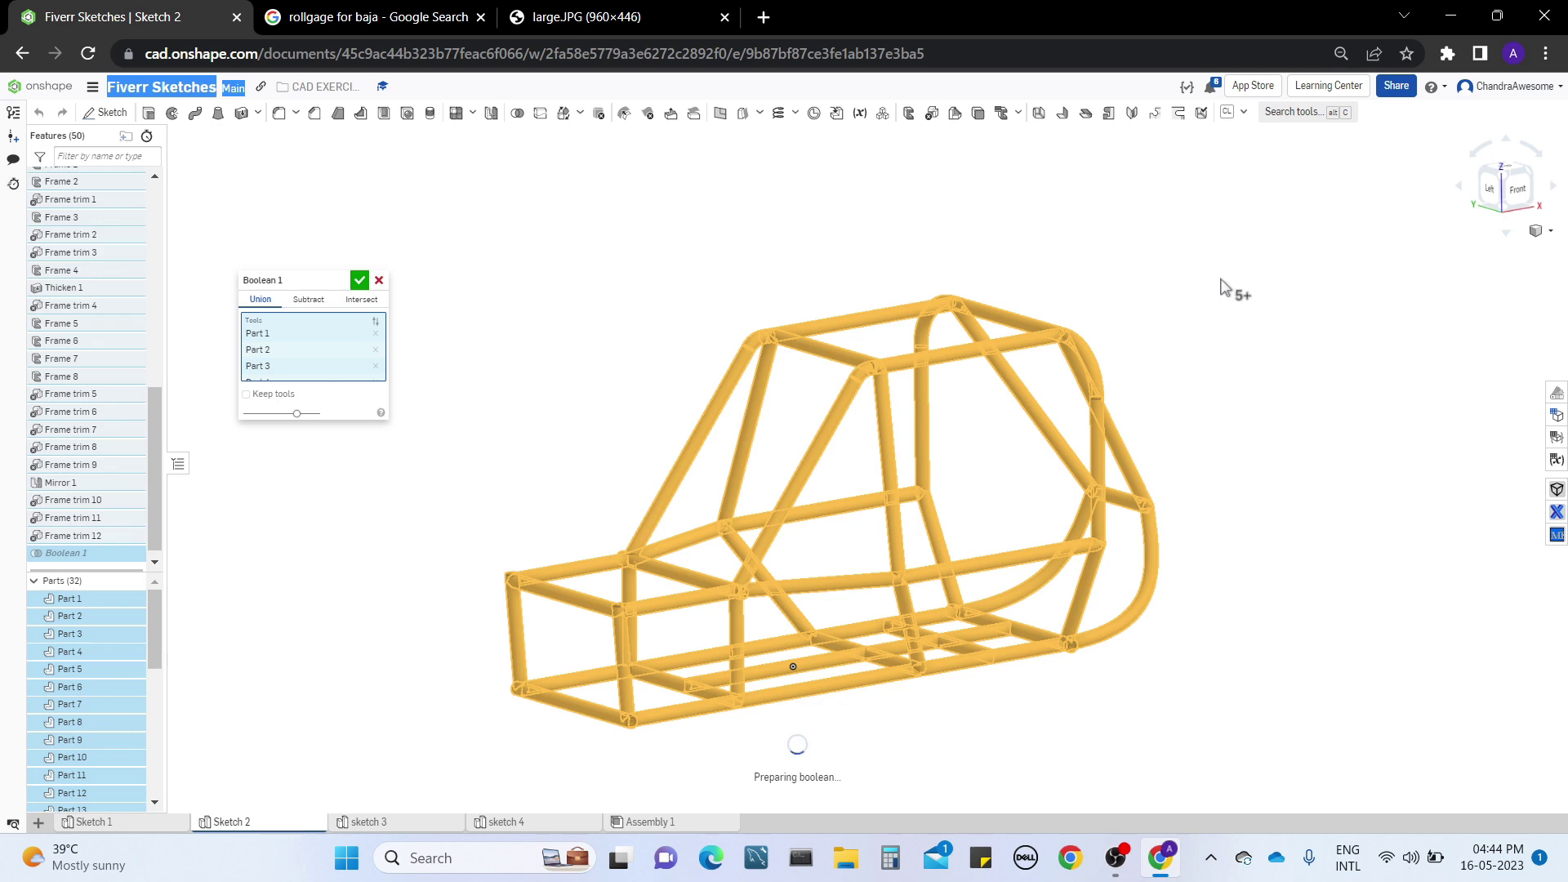
mouse_move(1222, 281)
right_mouse_down()
mouse_move(1232, 326)
mouse_move(1233, 304)
right_mouse_up()
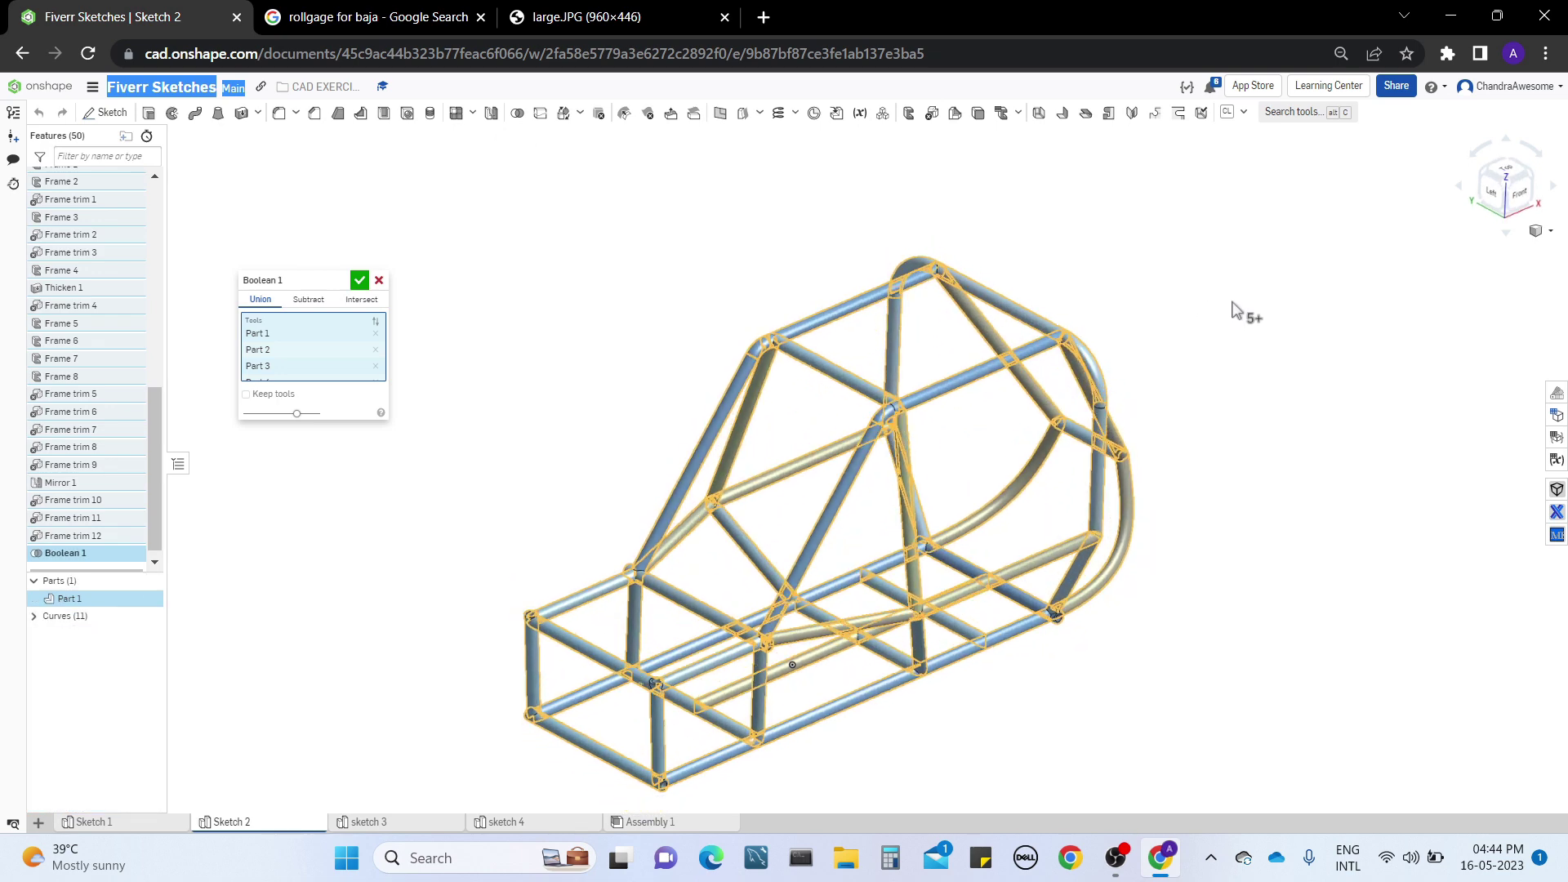
left_click(360, 280)
Step: Try to fillet the tube joint edge at an upper front corner of the nose box with a 20 mm radius
right_click_drag(1201, 384, 1158, 483)
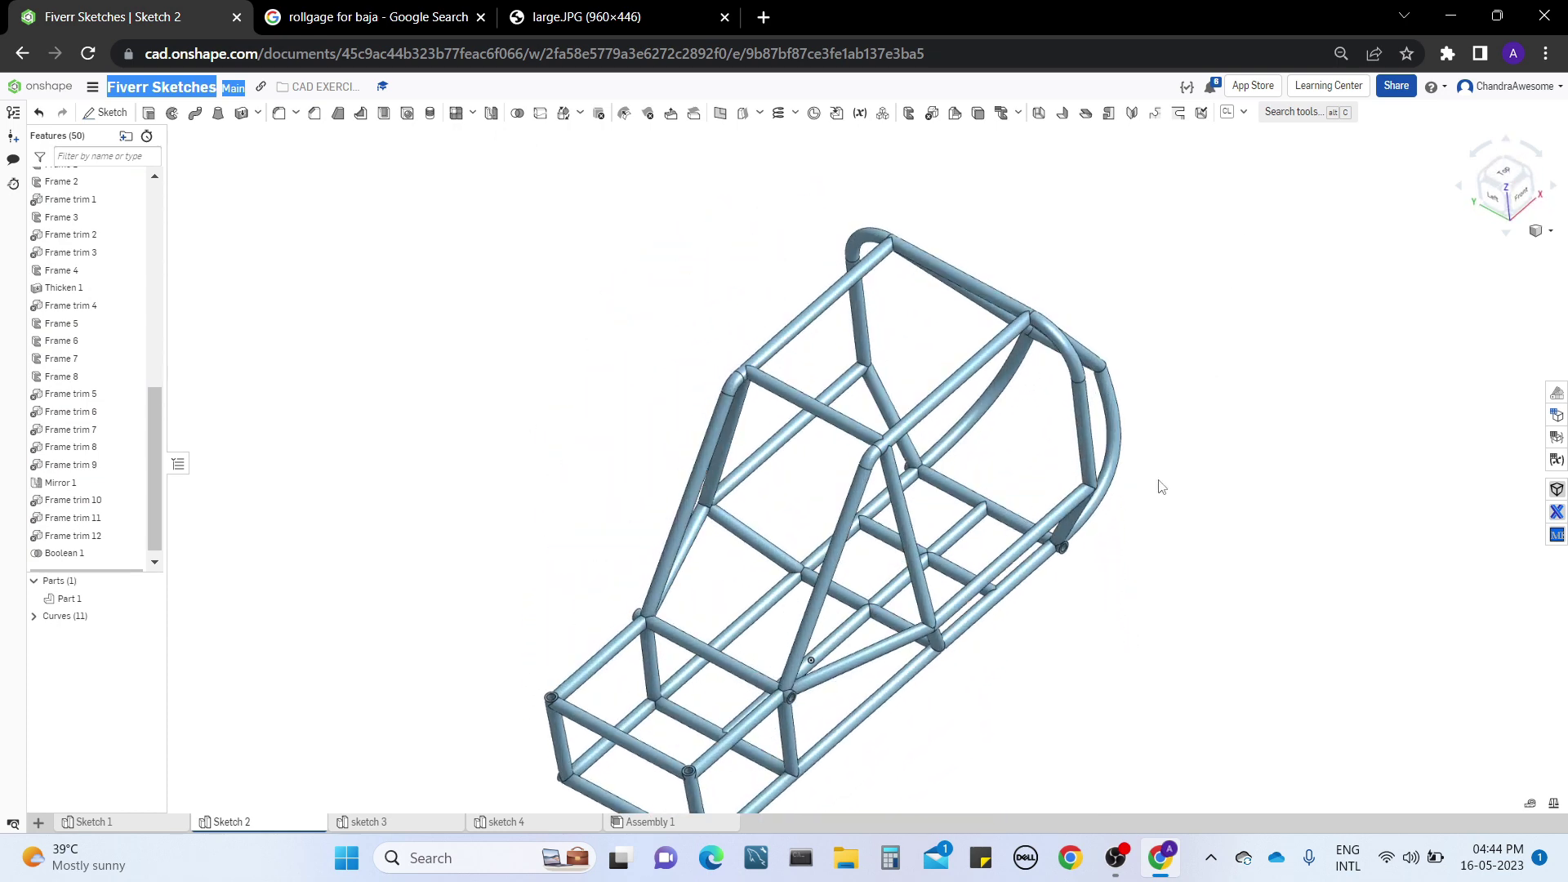
middle_click_drag(864, 699, 881, 598)
scroll(880, 599, "up", 10)
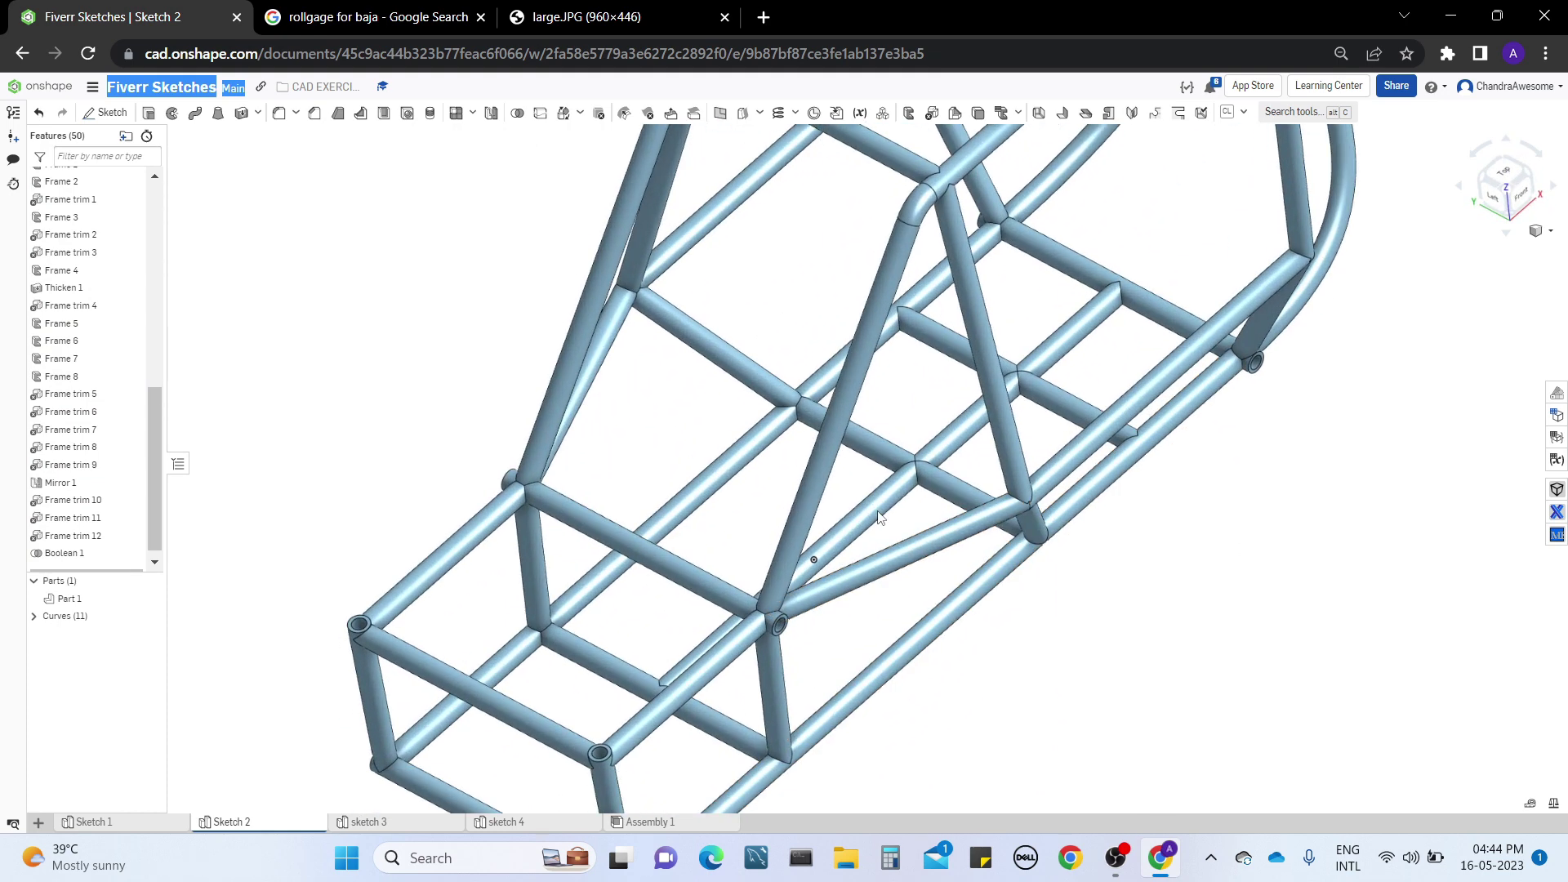
right_click_drag(903, 665, 811, 504)
middle_click_drag(811, 464, 759, 419)
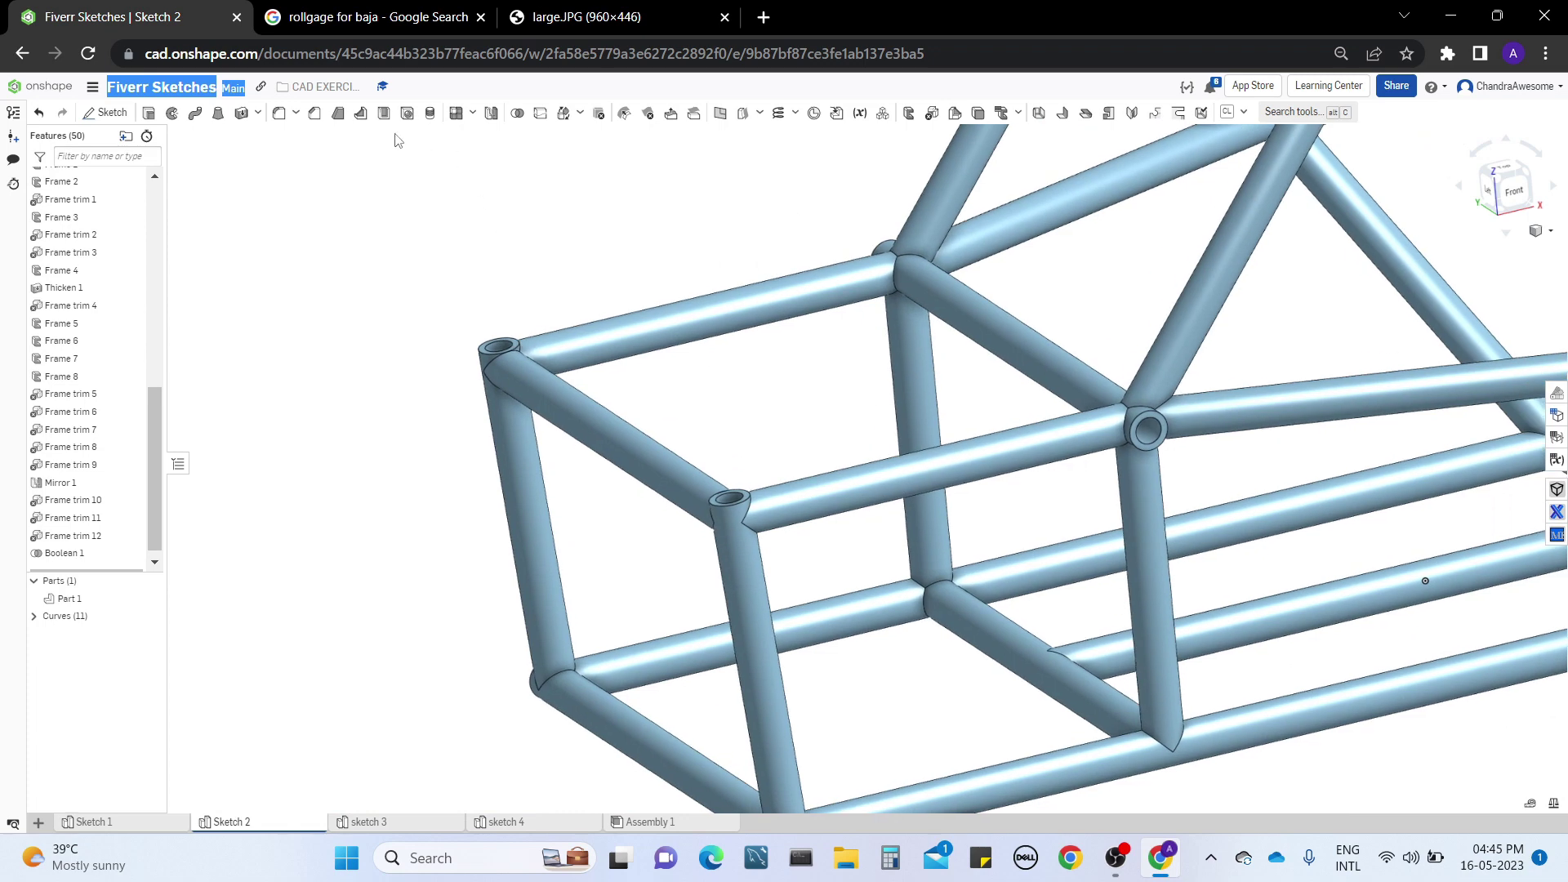
left_click(290, 118)
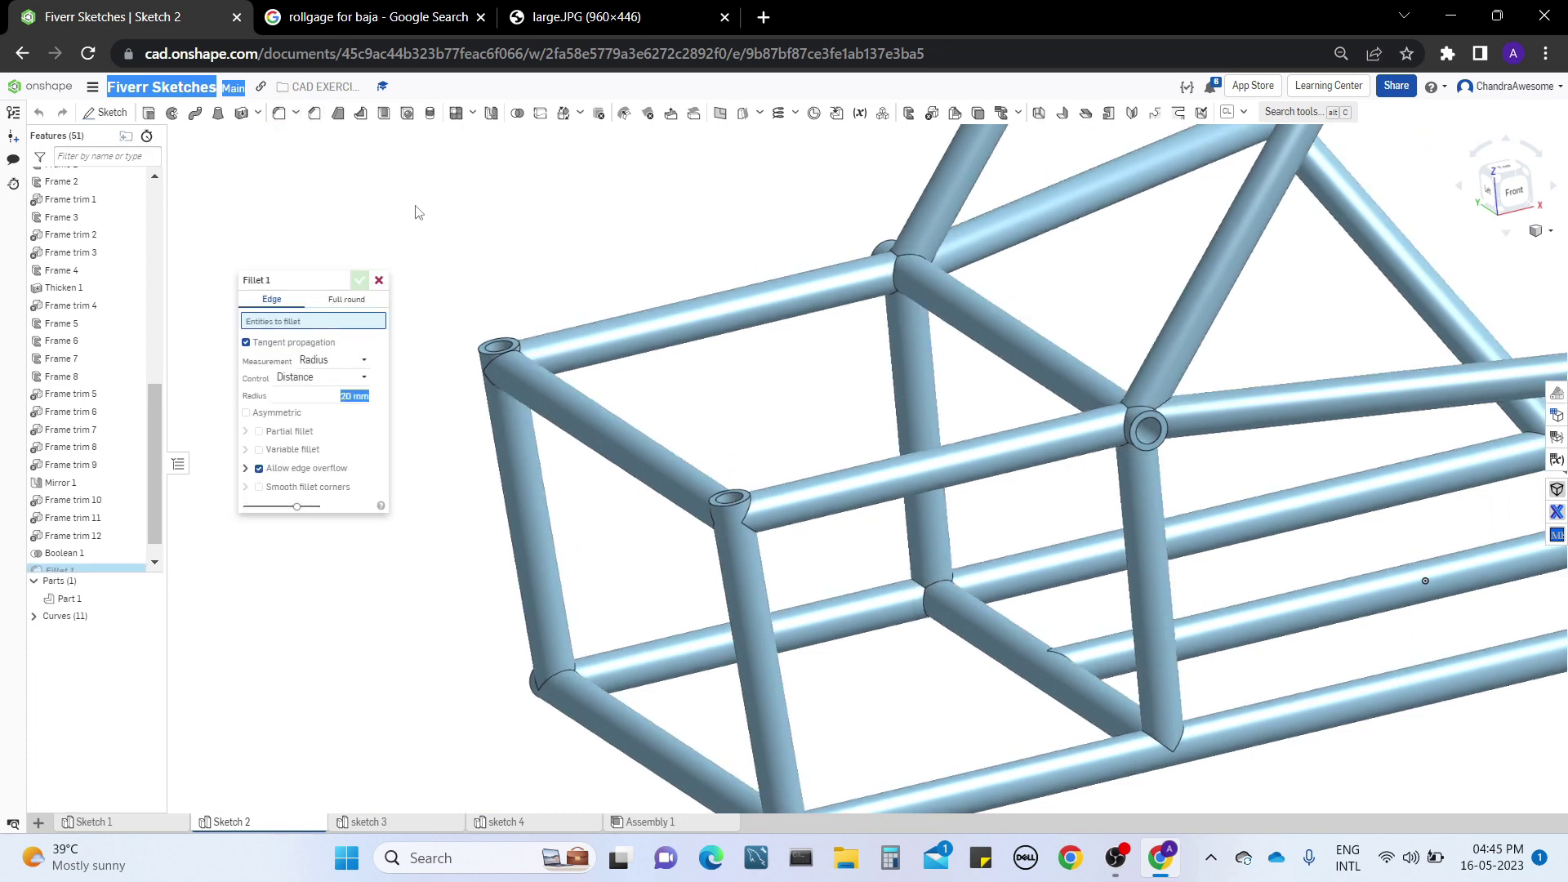
scroll(893, 421, "up", 5)
right_click_drag(894, 421, 677, 472)
left_click(645, 468)
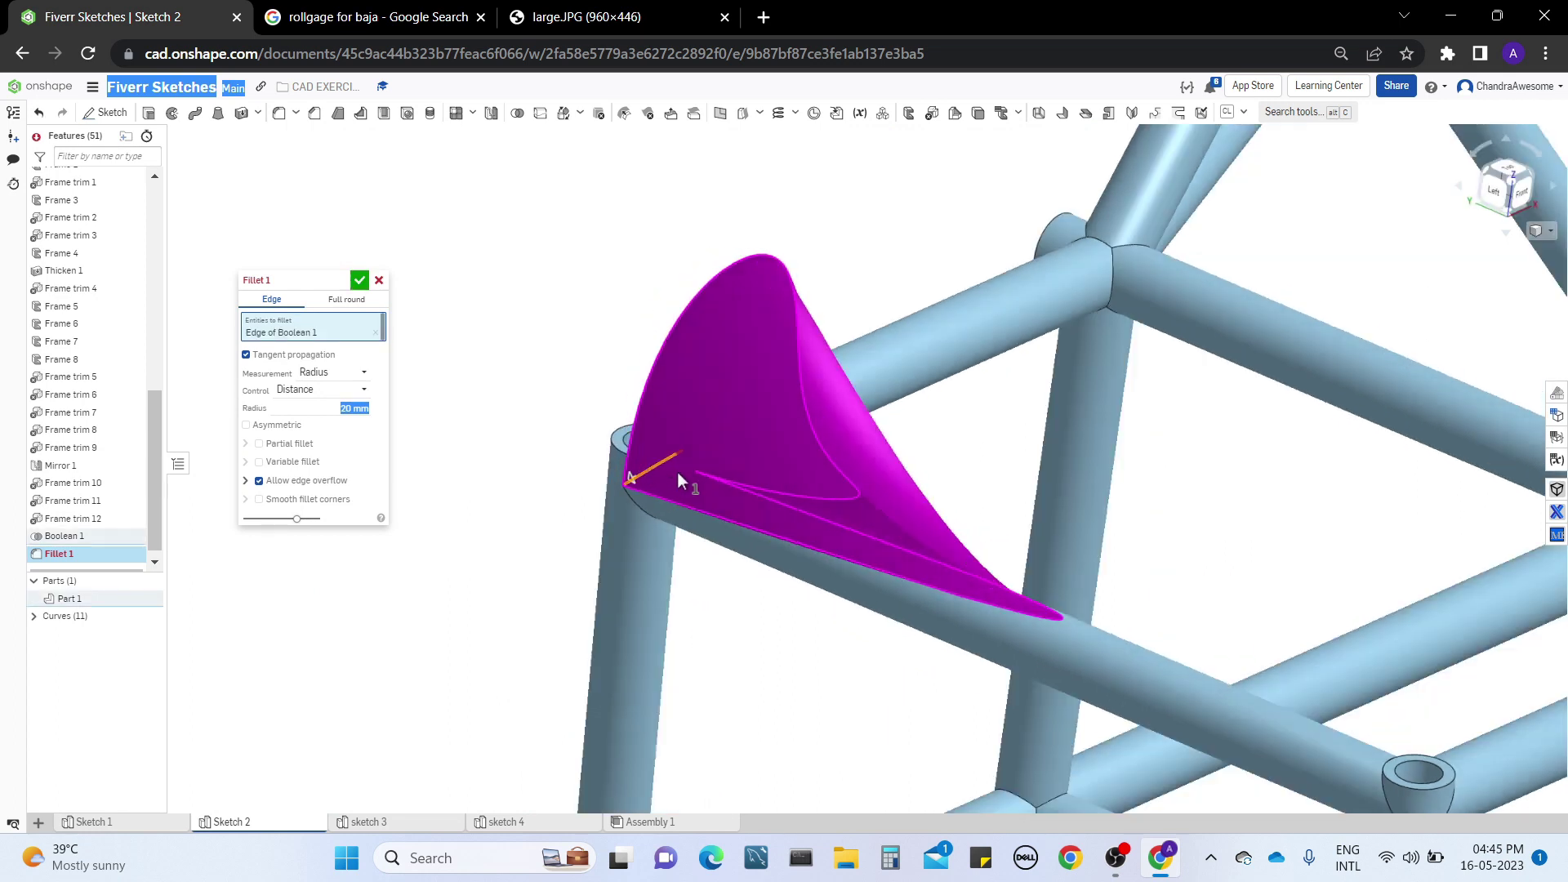
key("Return")
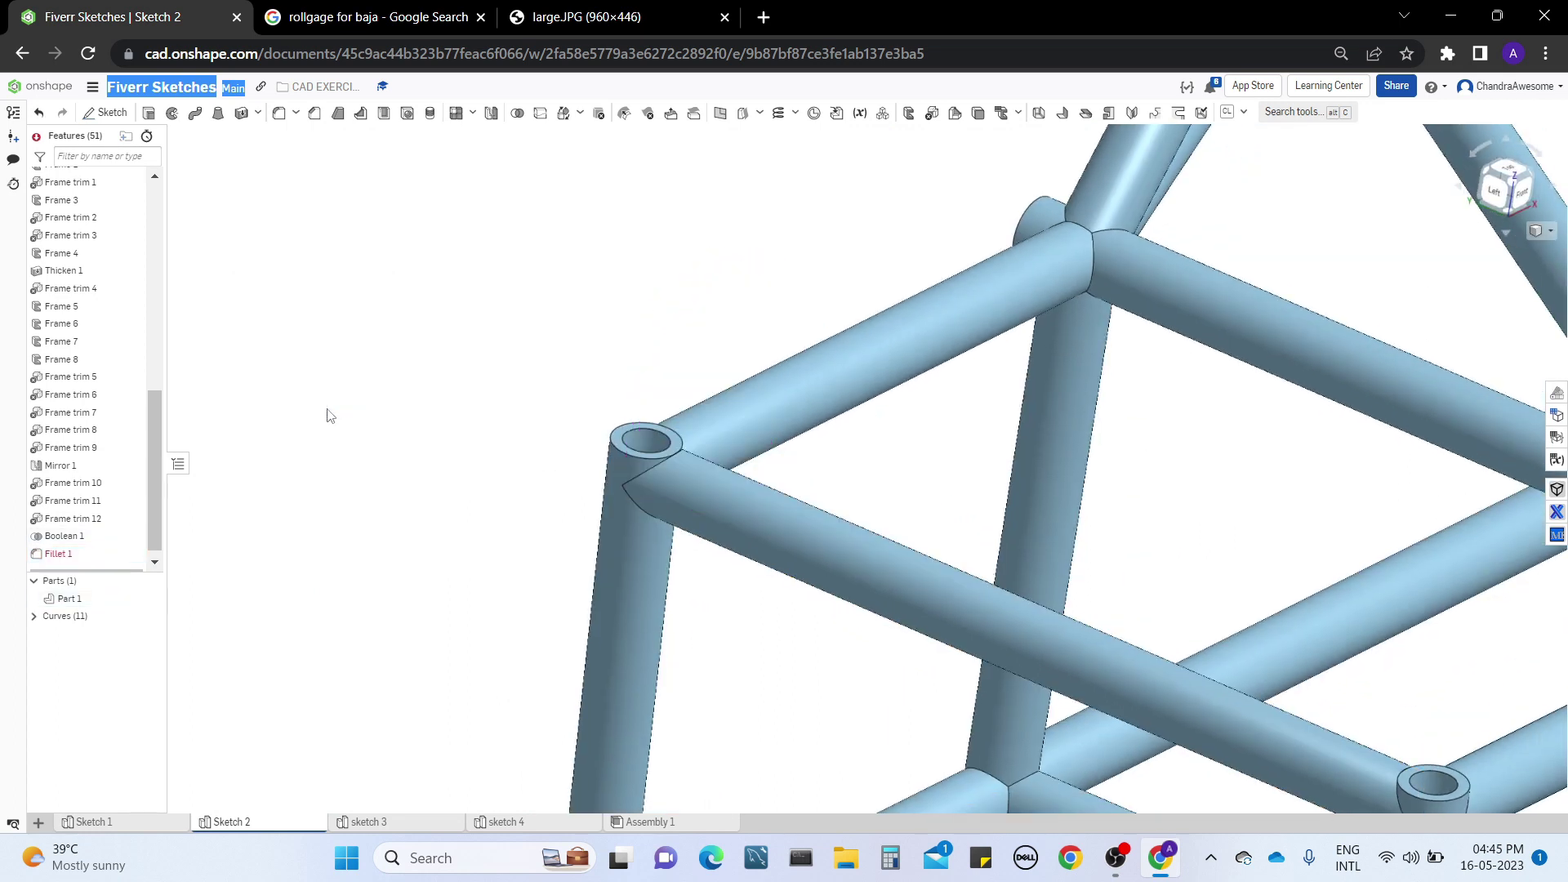
Step: Reopen the nose corner fillet for editing and set its radius to 1 mm
right_click(92, 555)
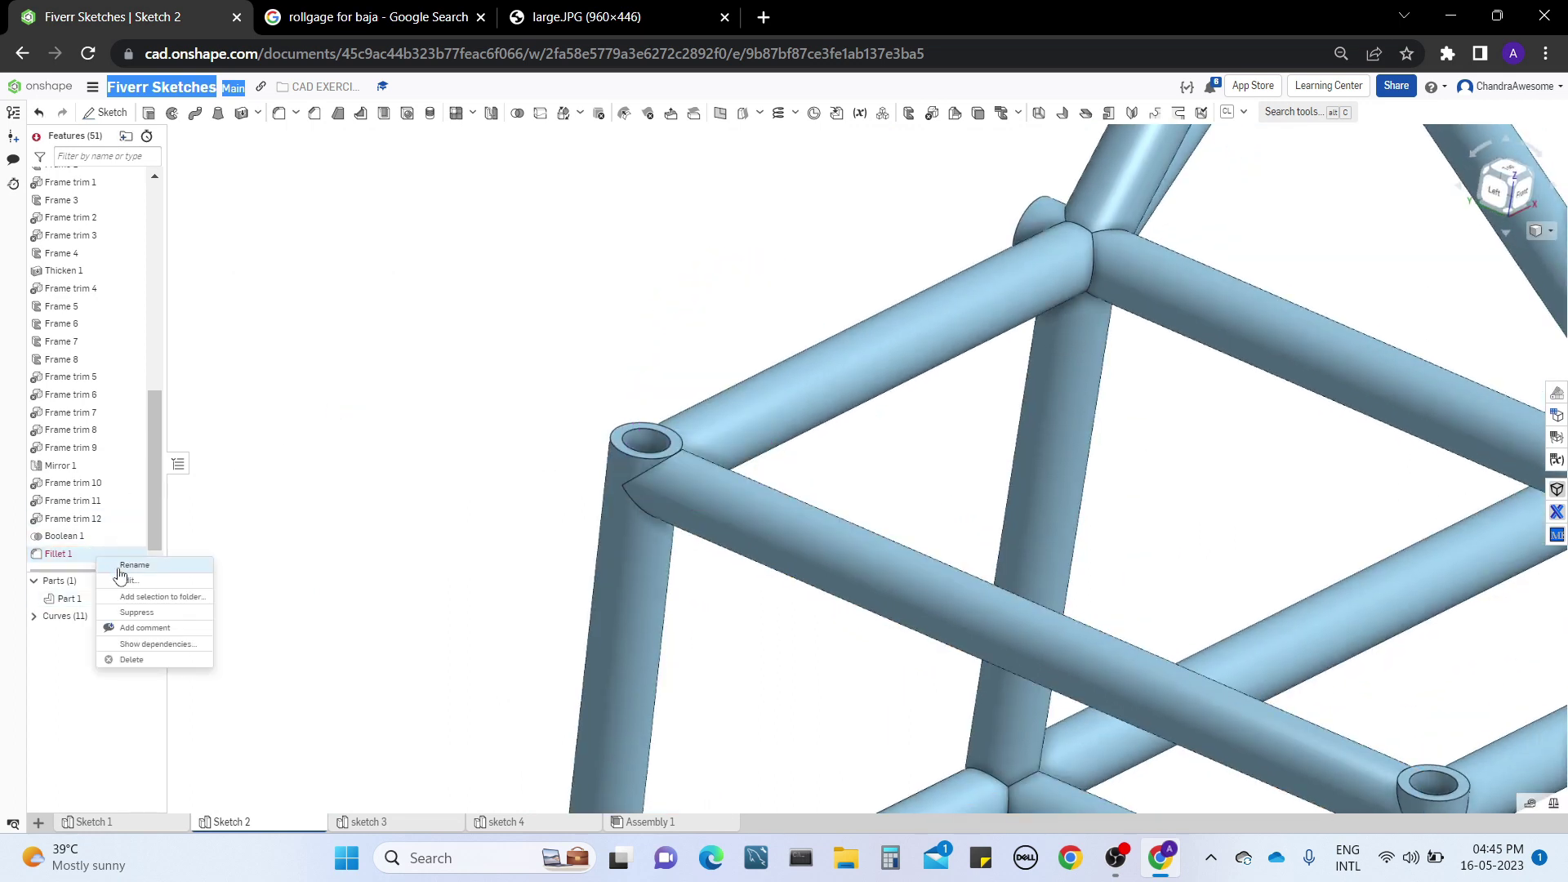
left_click(124, 578)
left_click(335, 406)
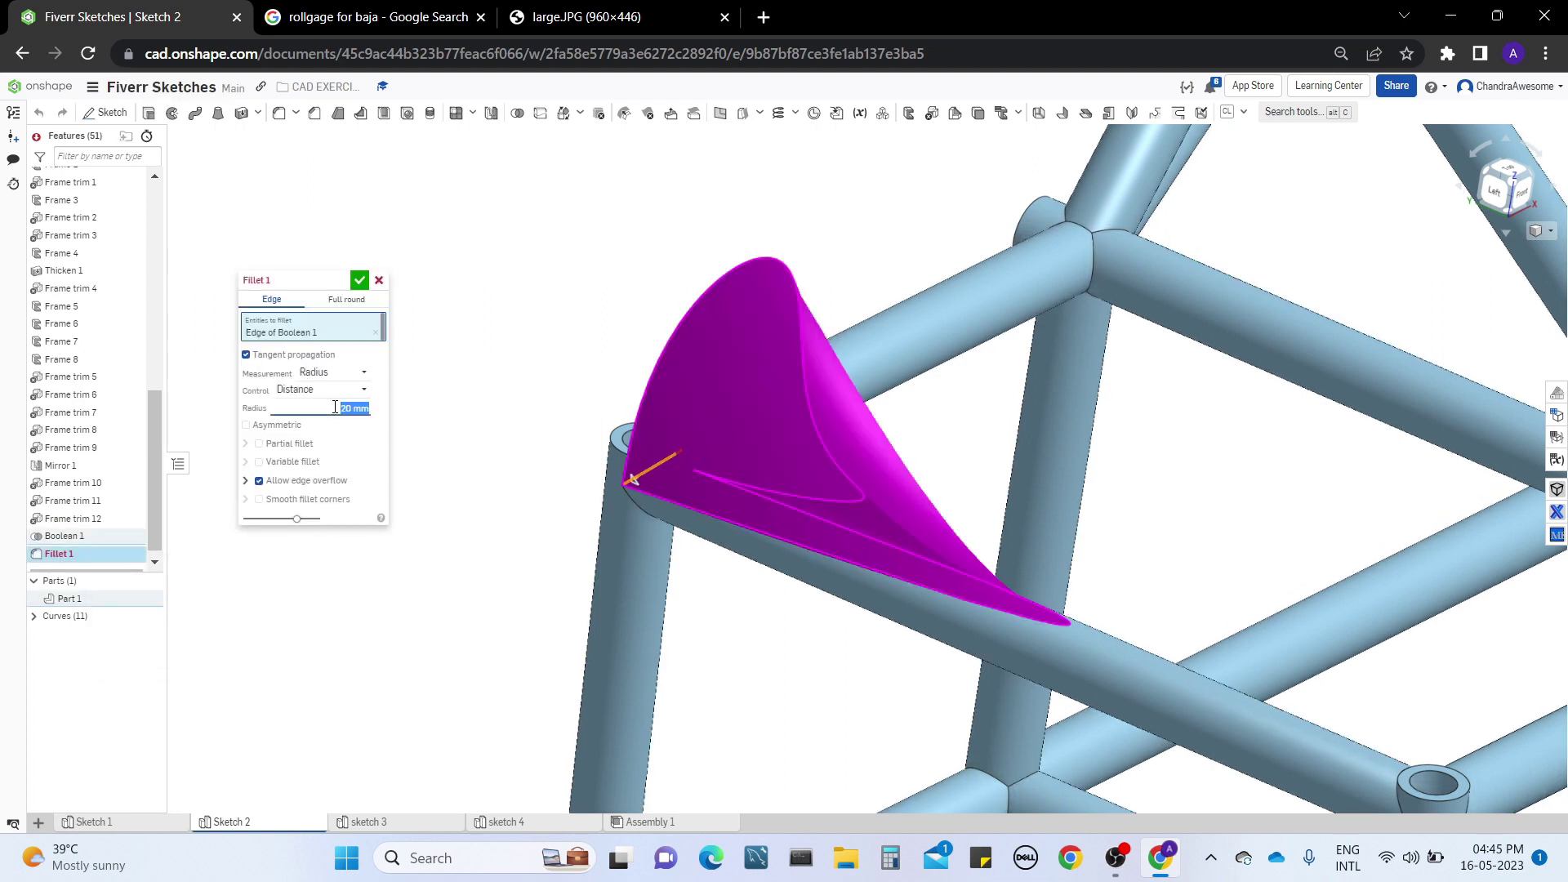
key("Right")
key("BackSpace")
key("BackSpace")
key("BackSpace")
key("BackSpace")
key("BackSpace")
type("1")
key("Return")
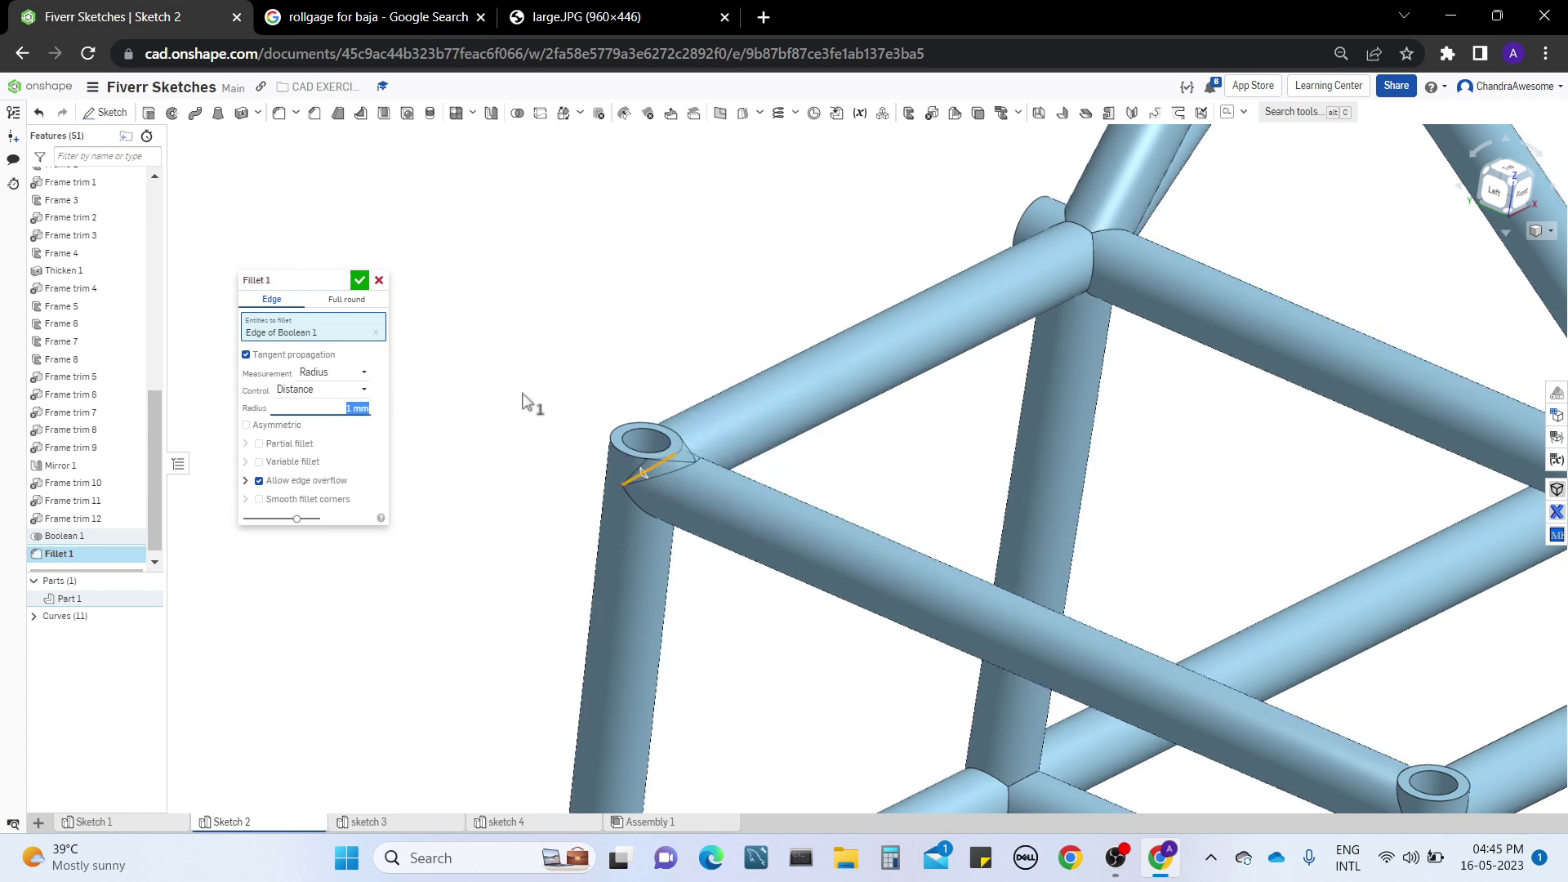
Step: Set the nose corner fillet radius to 0.1 mm and inspect its preview along the tube joint
key("BackSpace")
type("0.1")
key("Return")
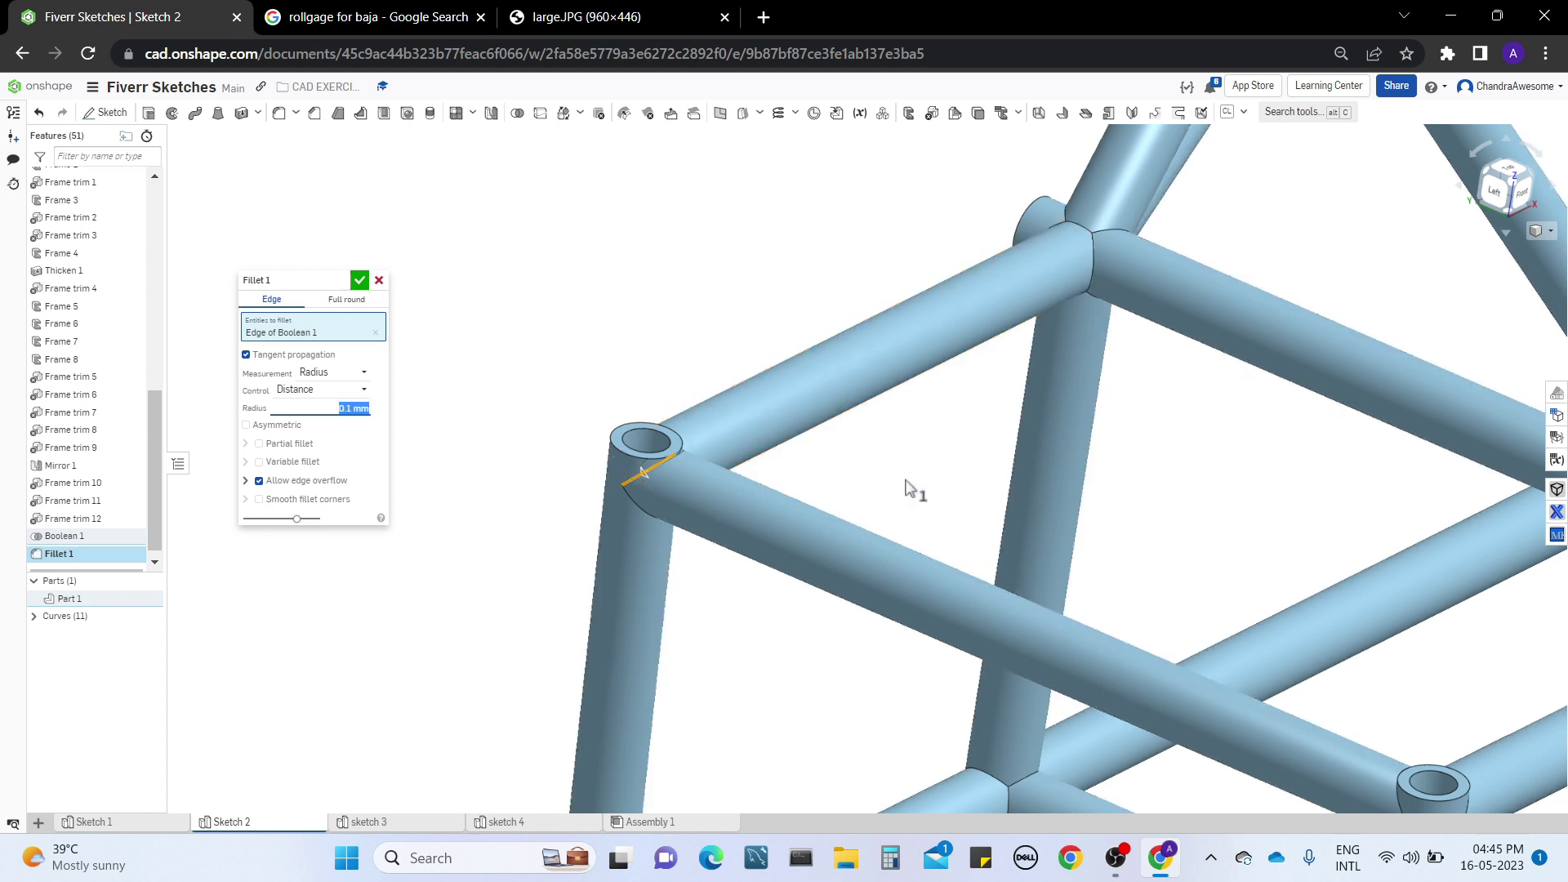
left_click(628, 273)
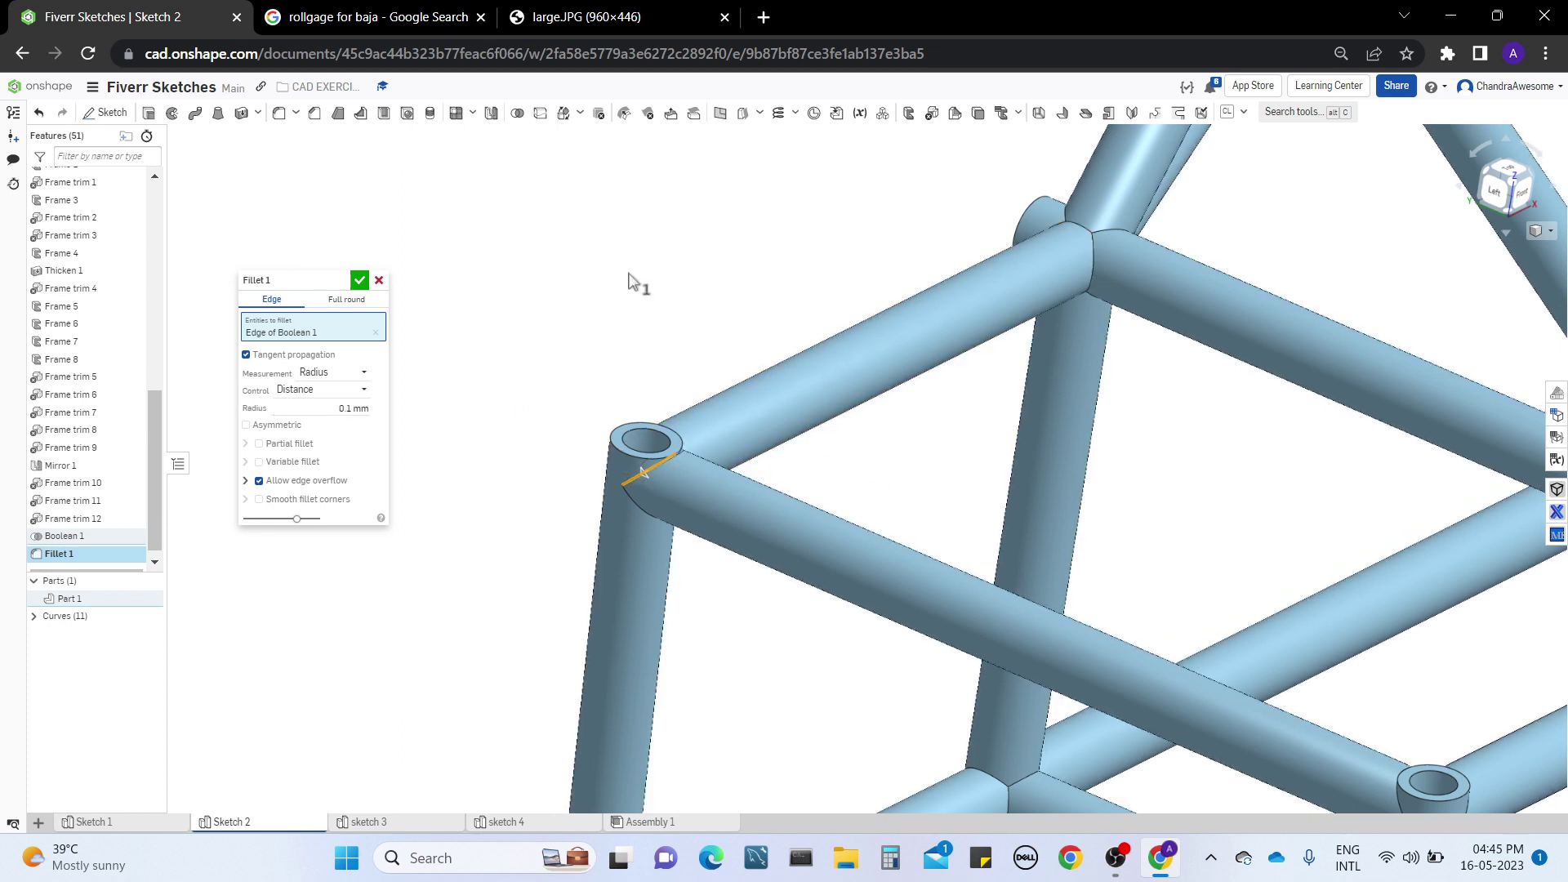
scroll(658, 297, "up", 10)
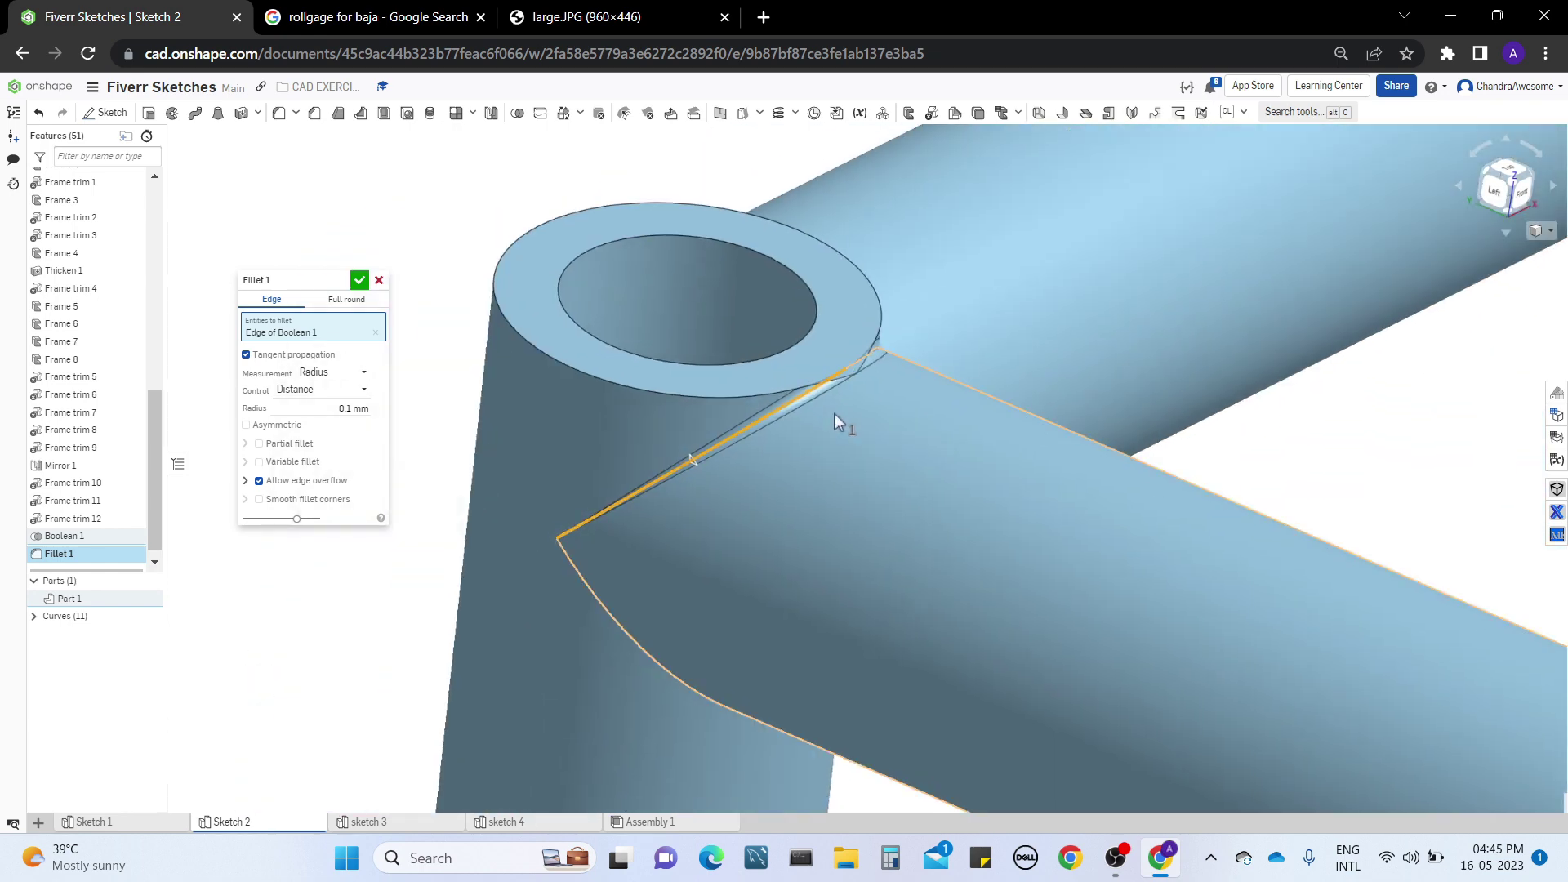
right_click_drag(835, 413, 840, 384)
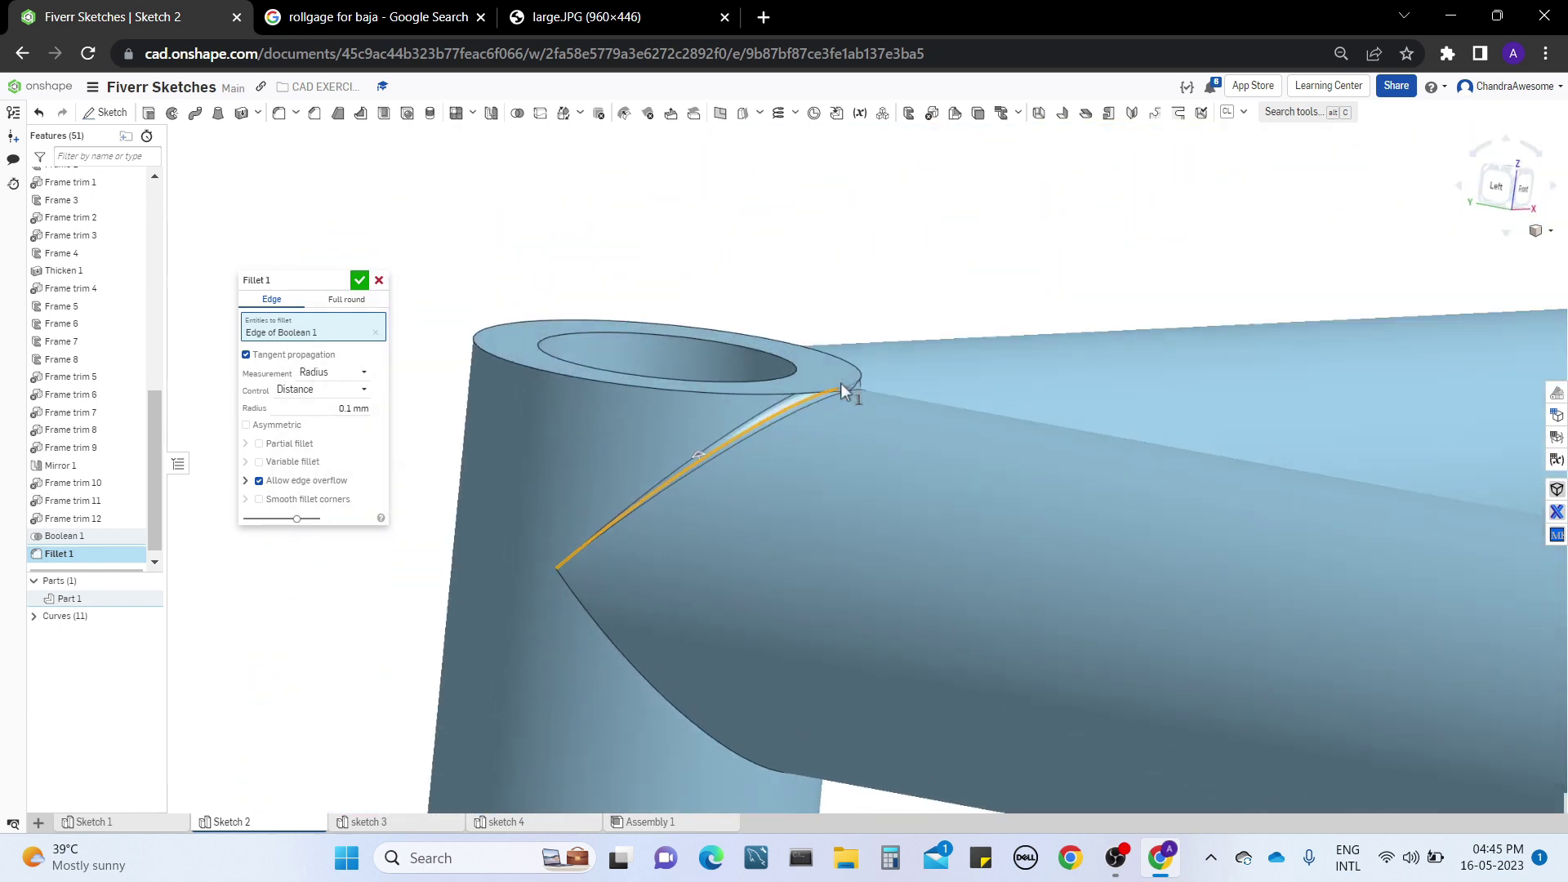
middle_click_drag(660, 670, 674, 503)
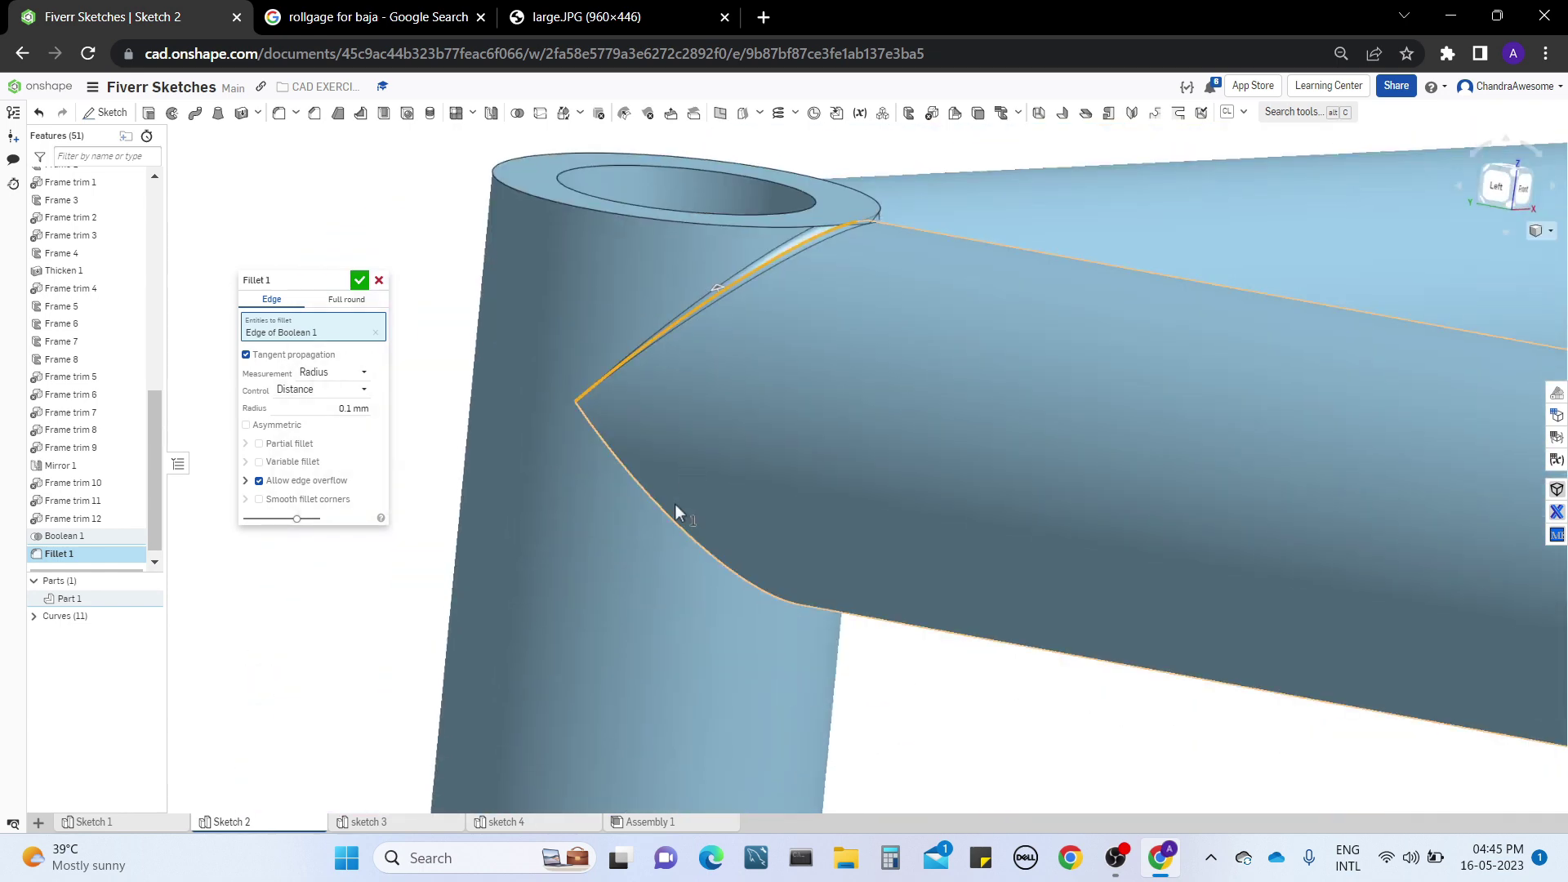
Step: Switch the nose corner fillet to the joint's lower edge and try radii of 0.5 mm and 0.4 mm
left_click(704, 306)
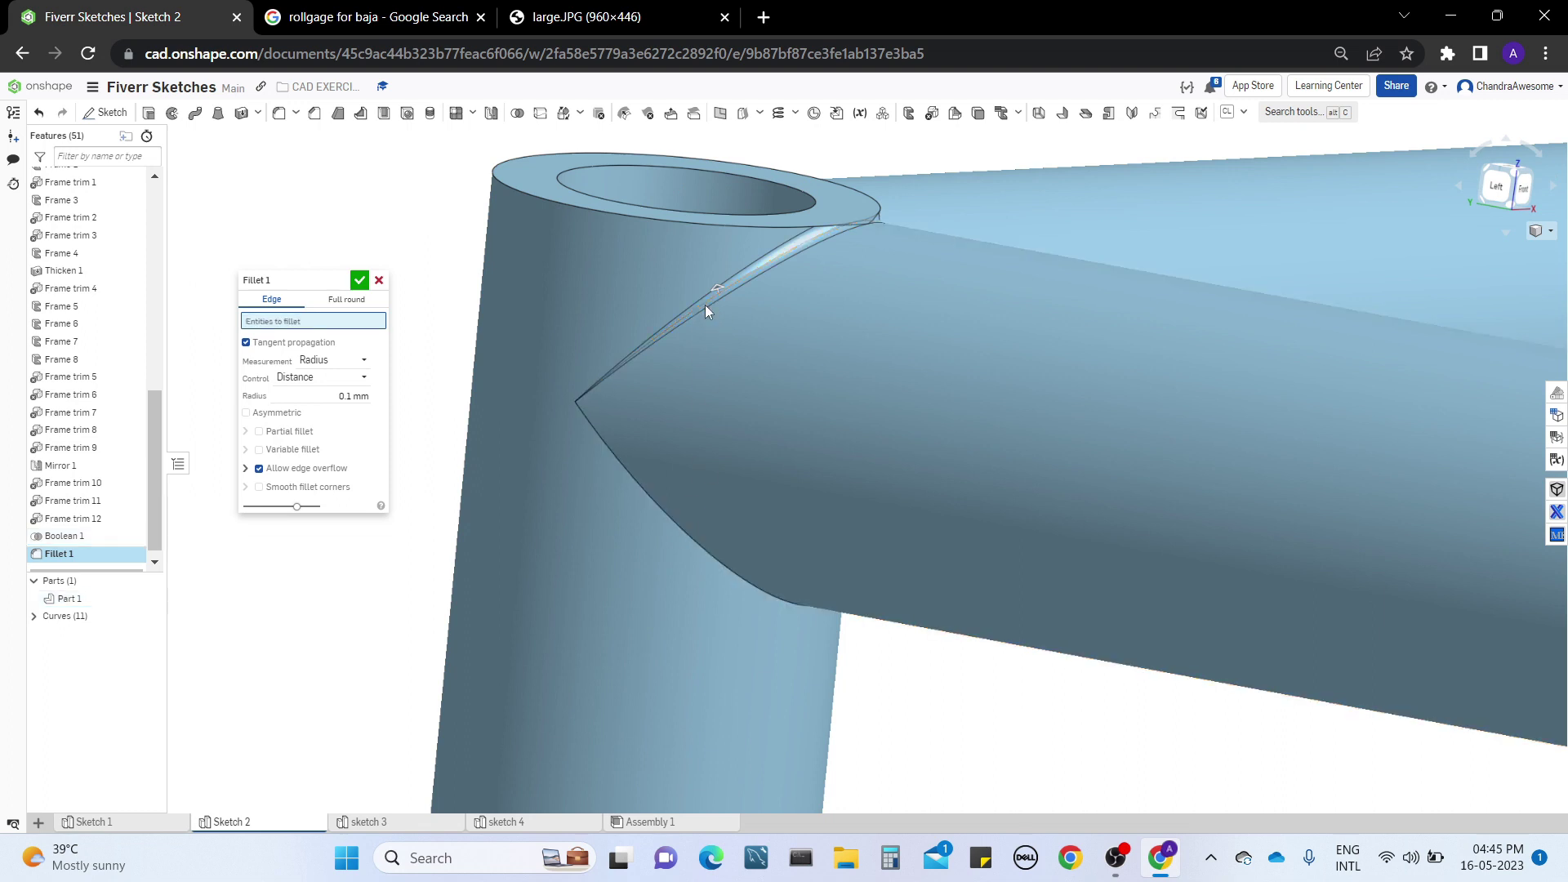
left_click(709, 552)
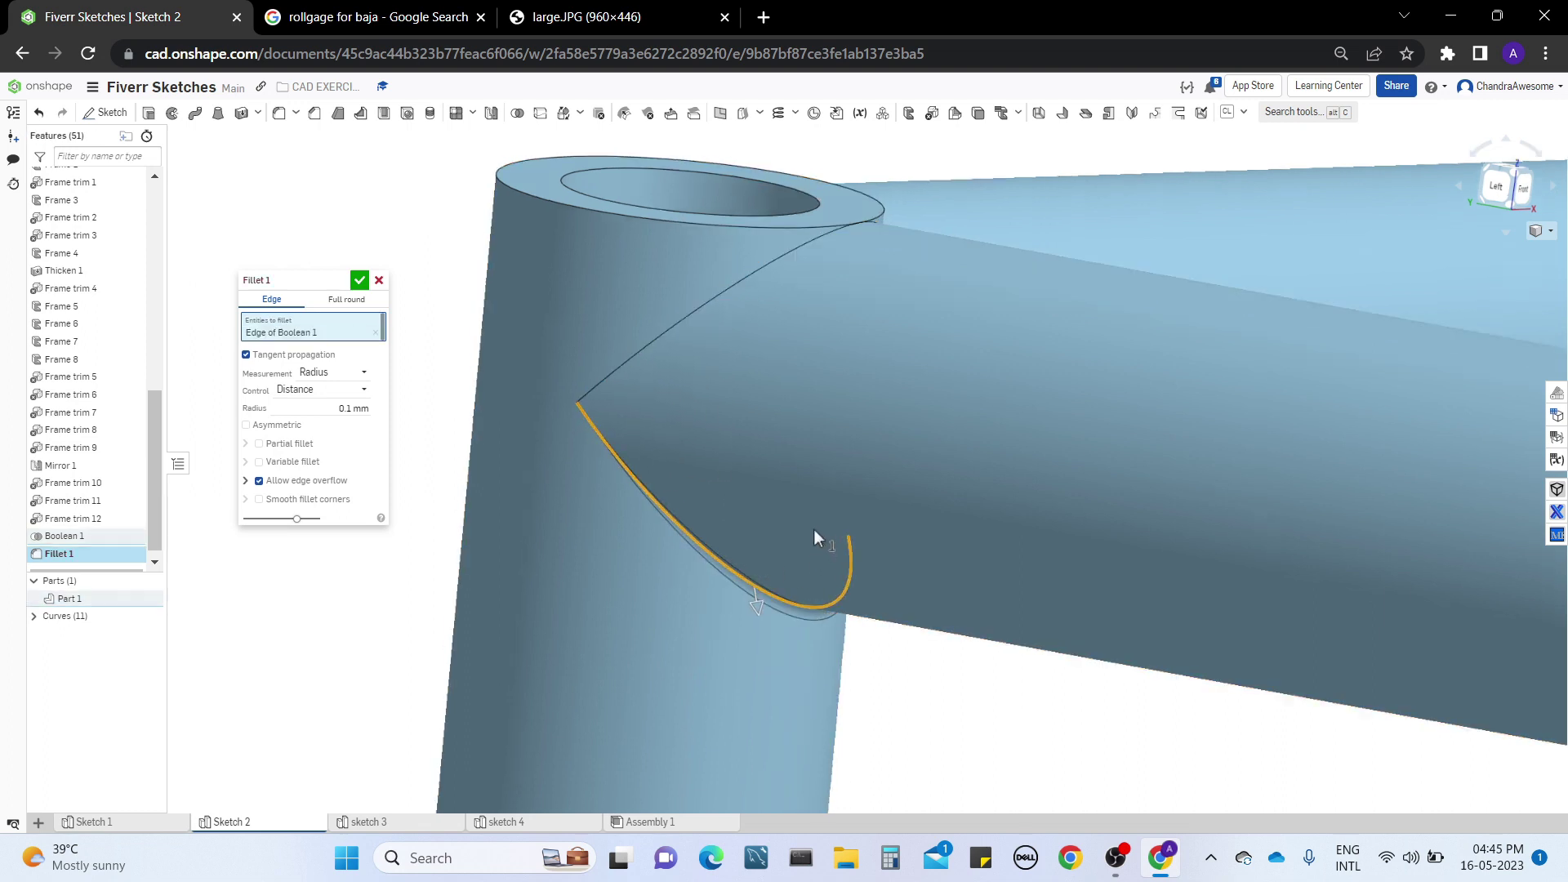
right_click_drag(814, 529, 802, 507)
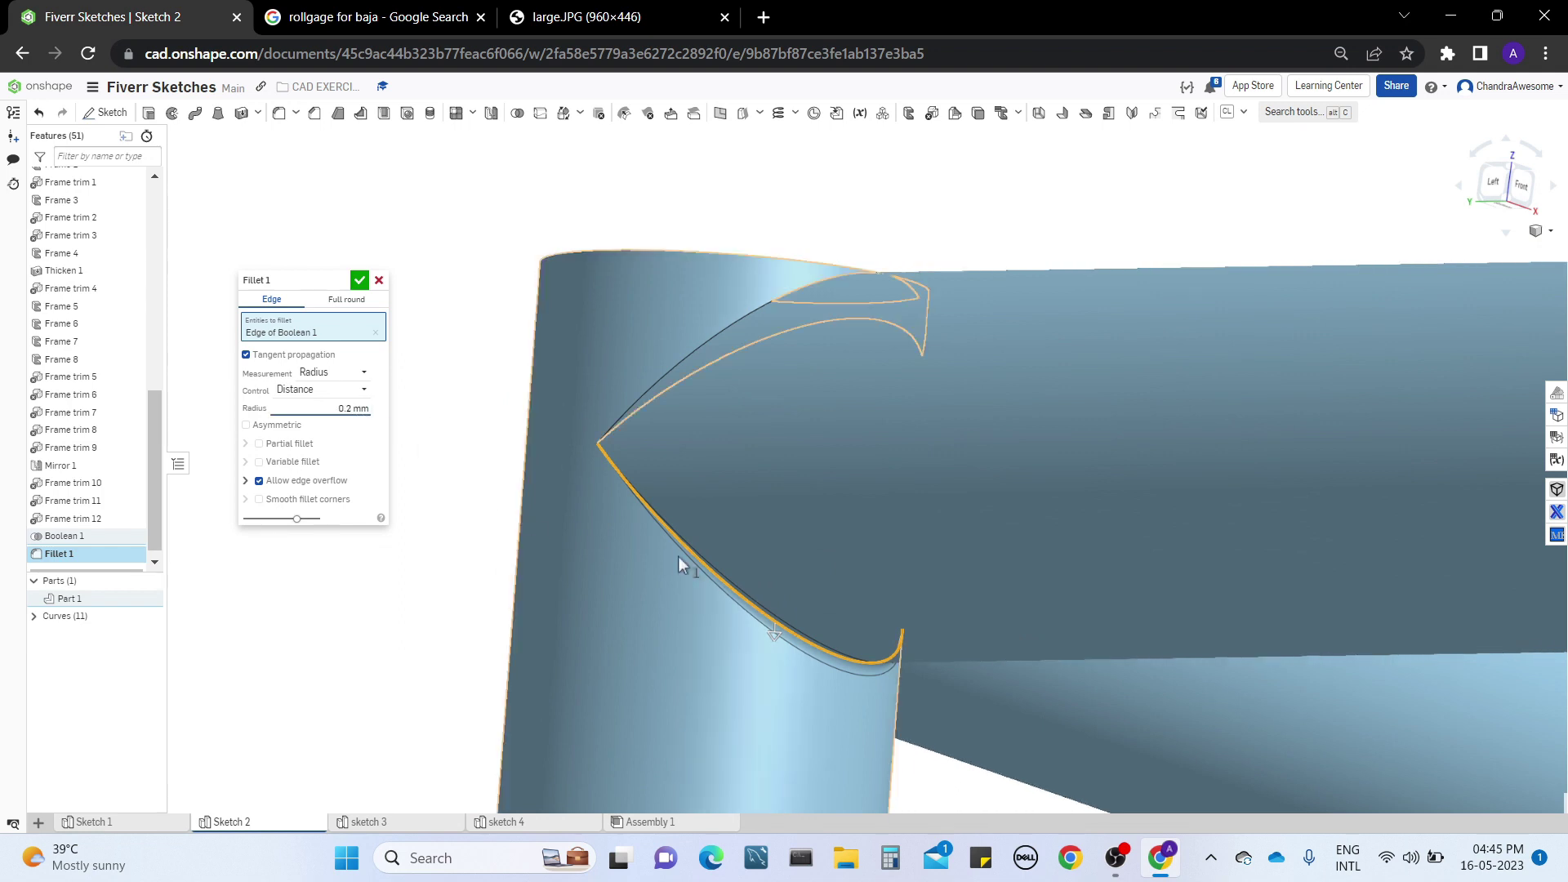
right_click_drag(679, 561, 795, 560)
type(".5")
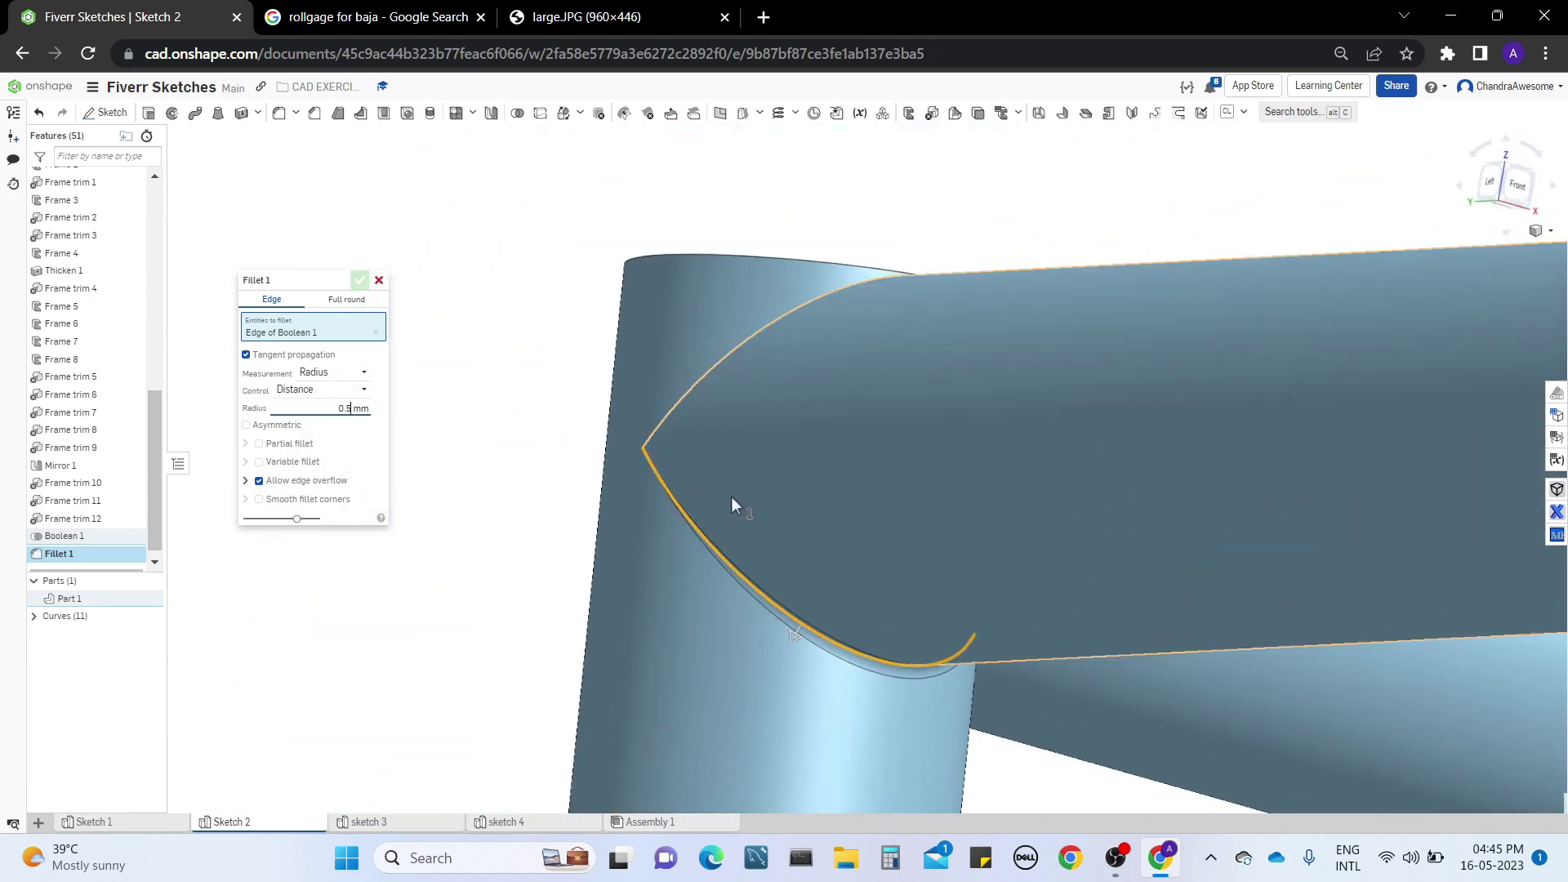
key("Return")
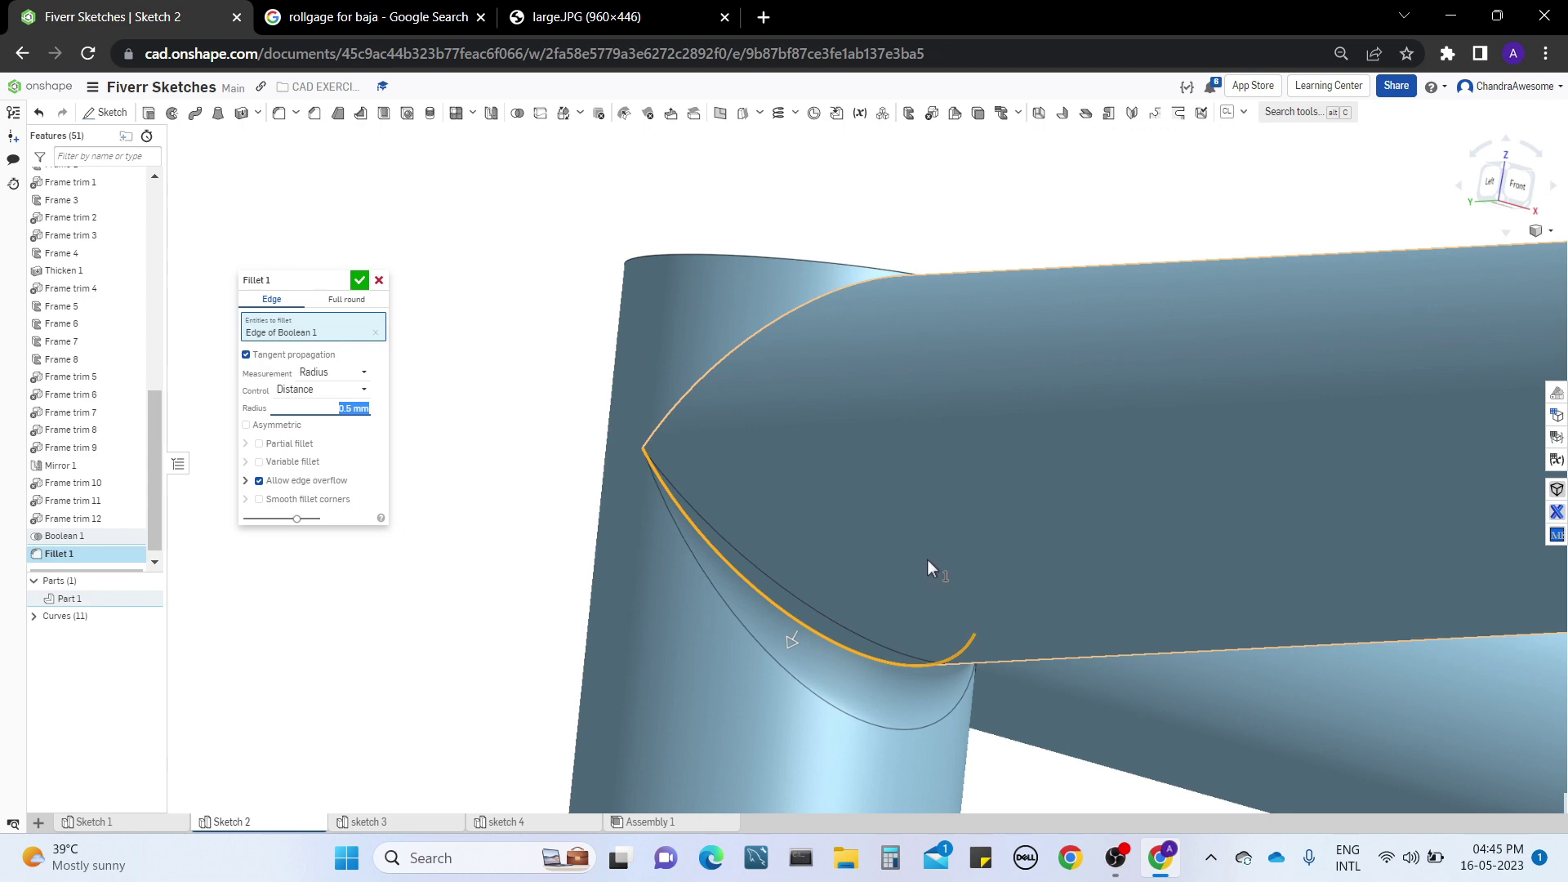
type(".4")
key("Return")
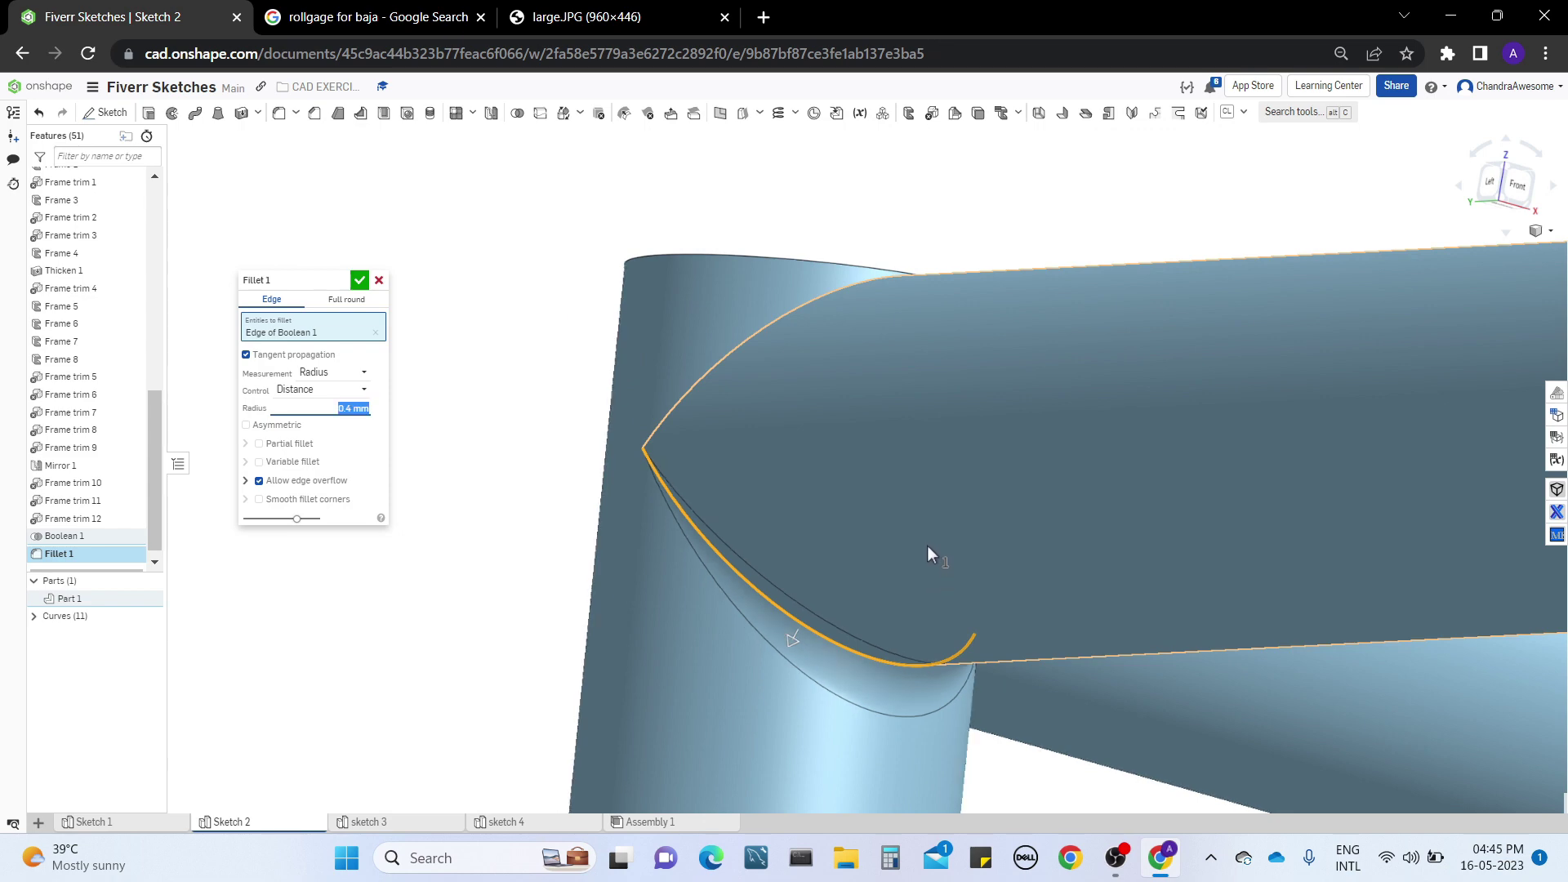
Step: Add the edge between the two horizontal tubes and the edge between the side tube and the upright to the nose corner fillet
right_click_drag(928, 545, 906, 513)
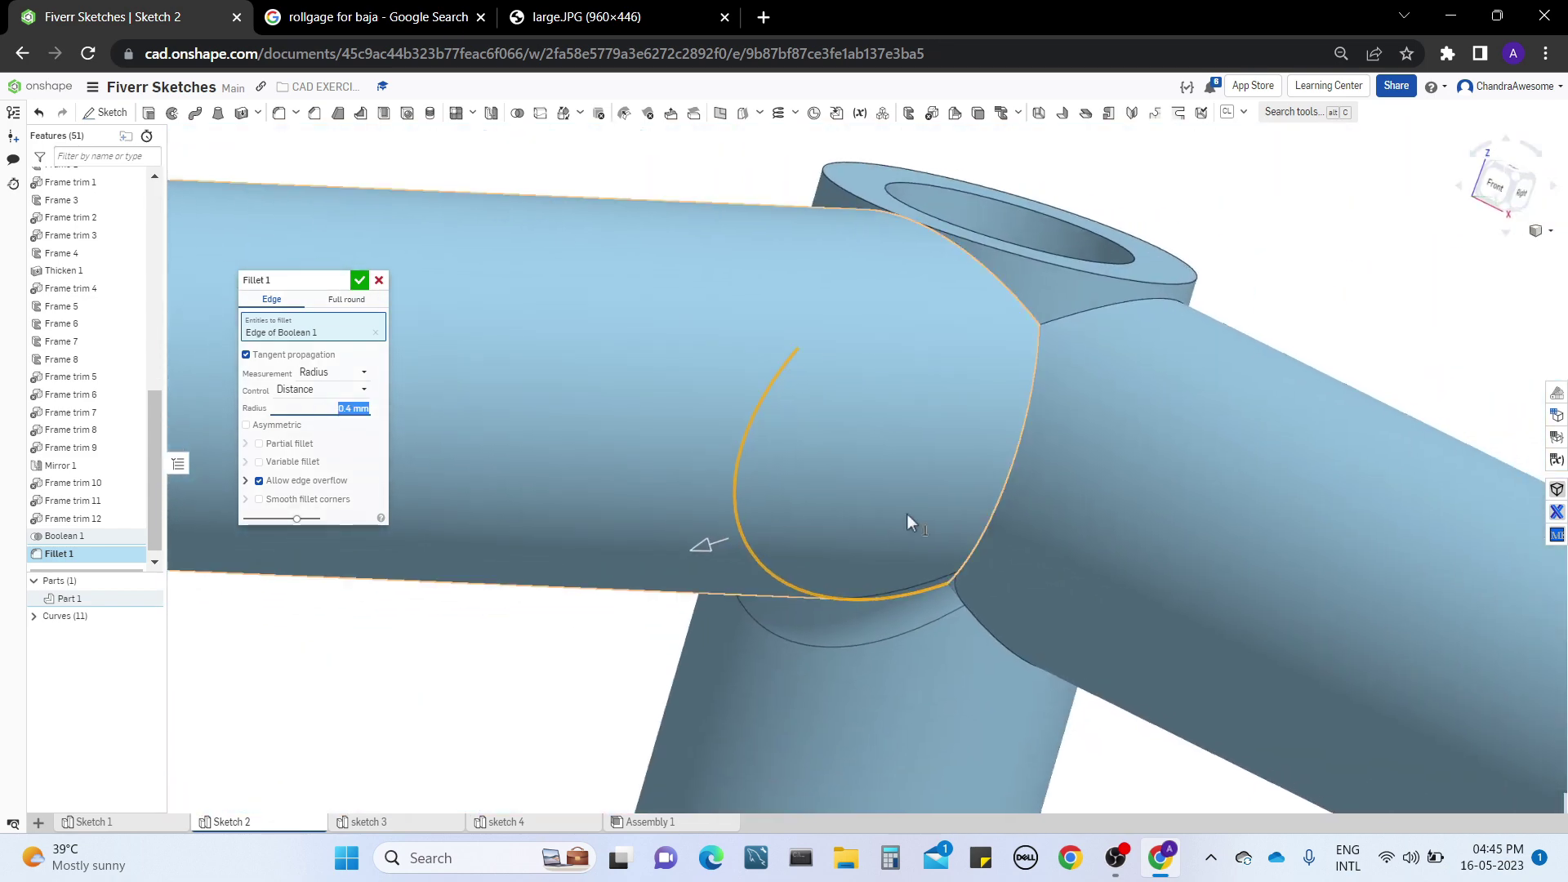
left_click(1013, 464)
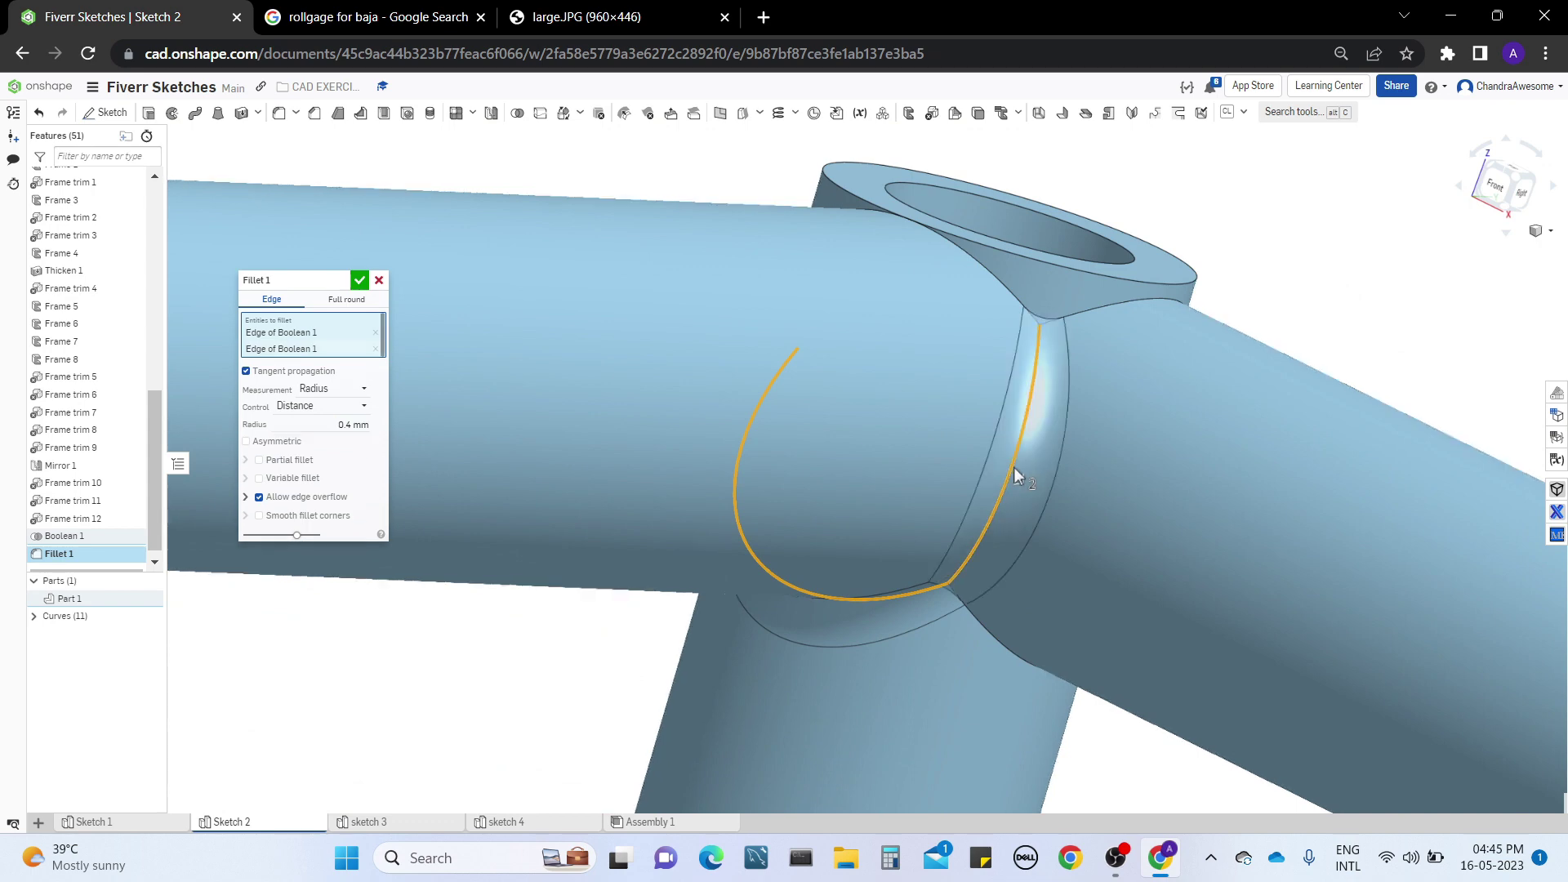
left_click(997, 647)
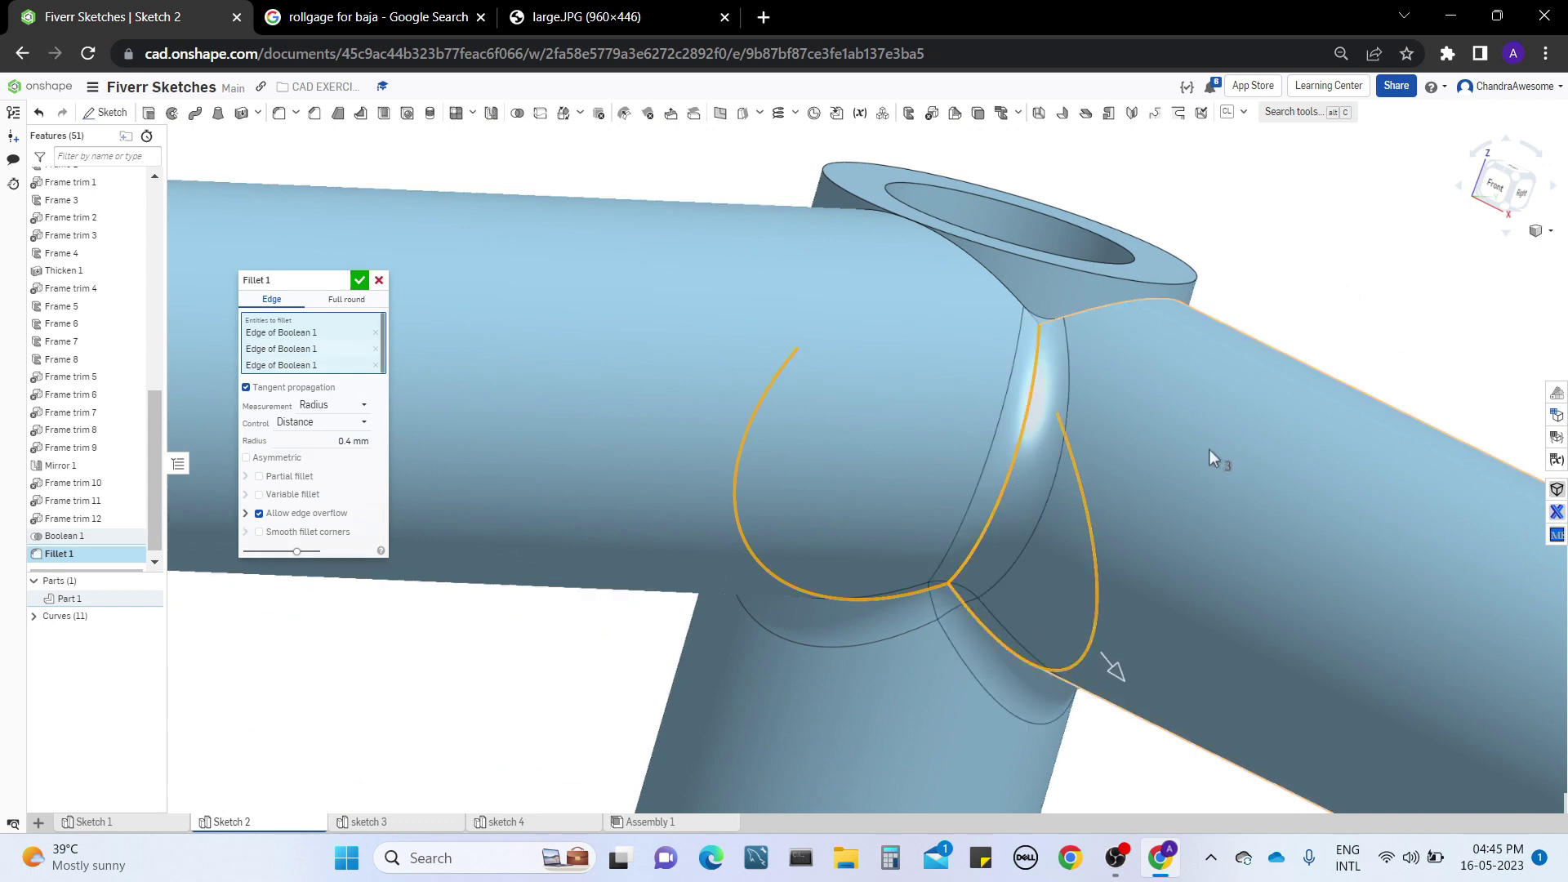
right_click_drag(1209, 451, 941, 452)
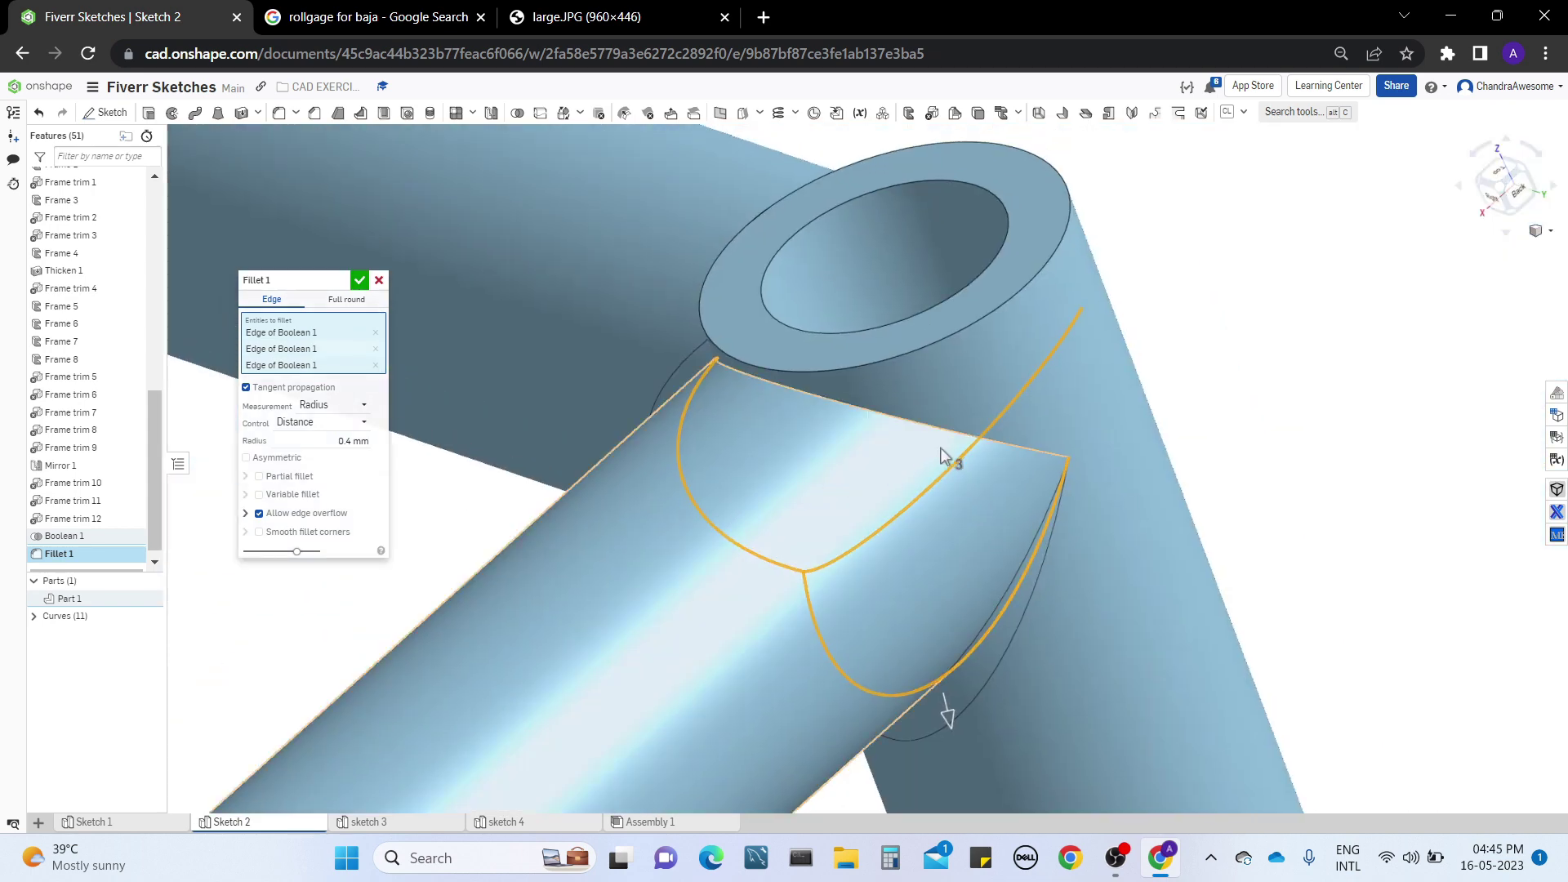
middle_click_drag(860, 600, 1088, 812)
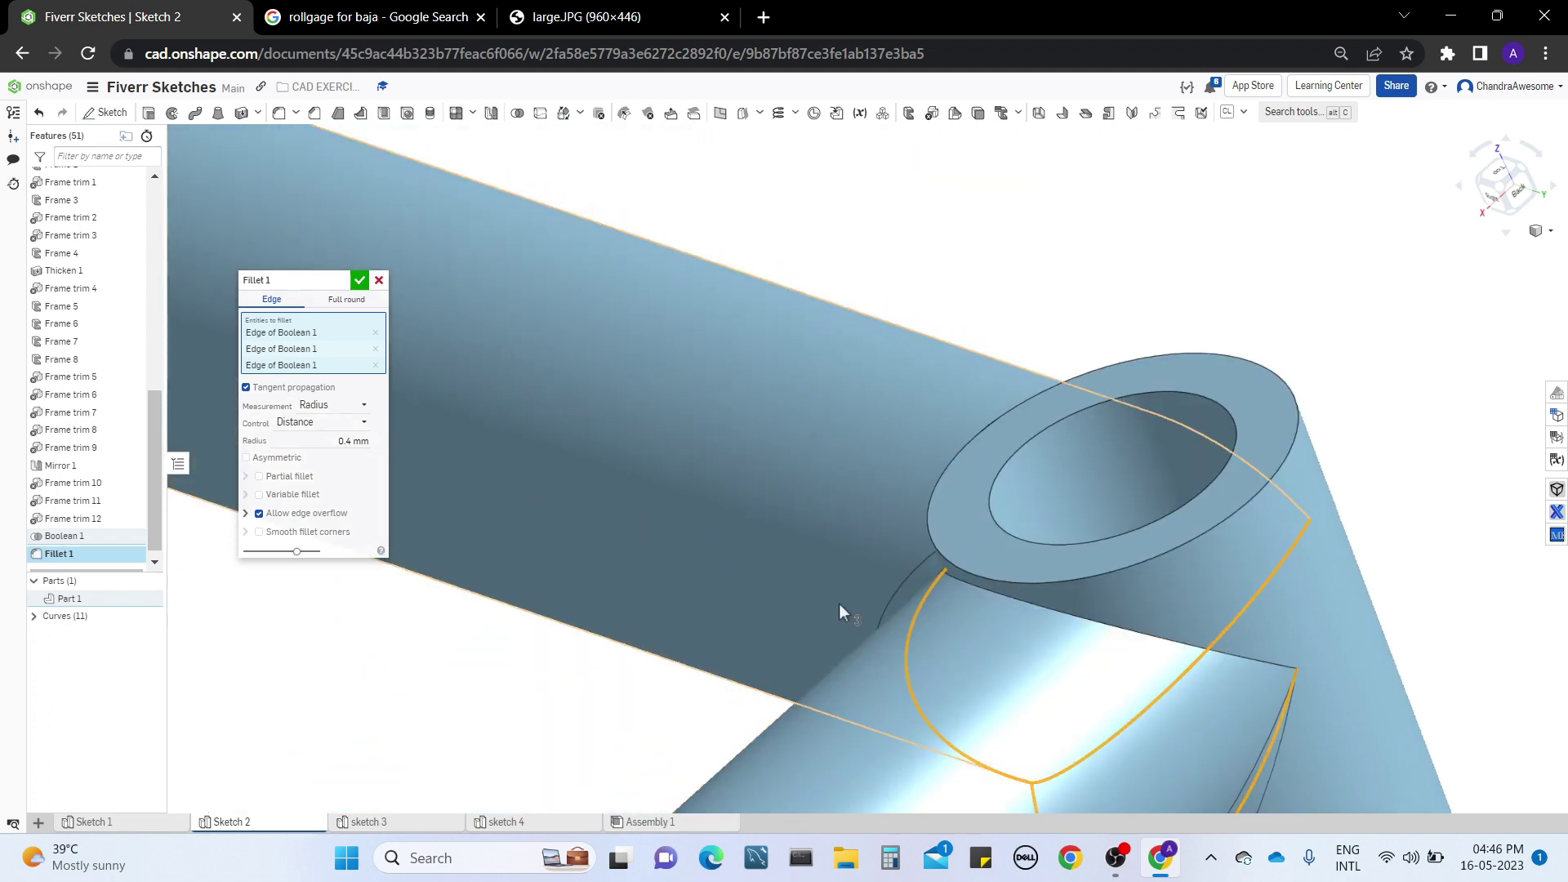
Step: Add the tube joint edges at the rear upper corner of the nose box to the 0.4 mm fillet and apply it
scroll(840, 604, "down", 10)
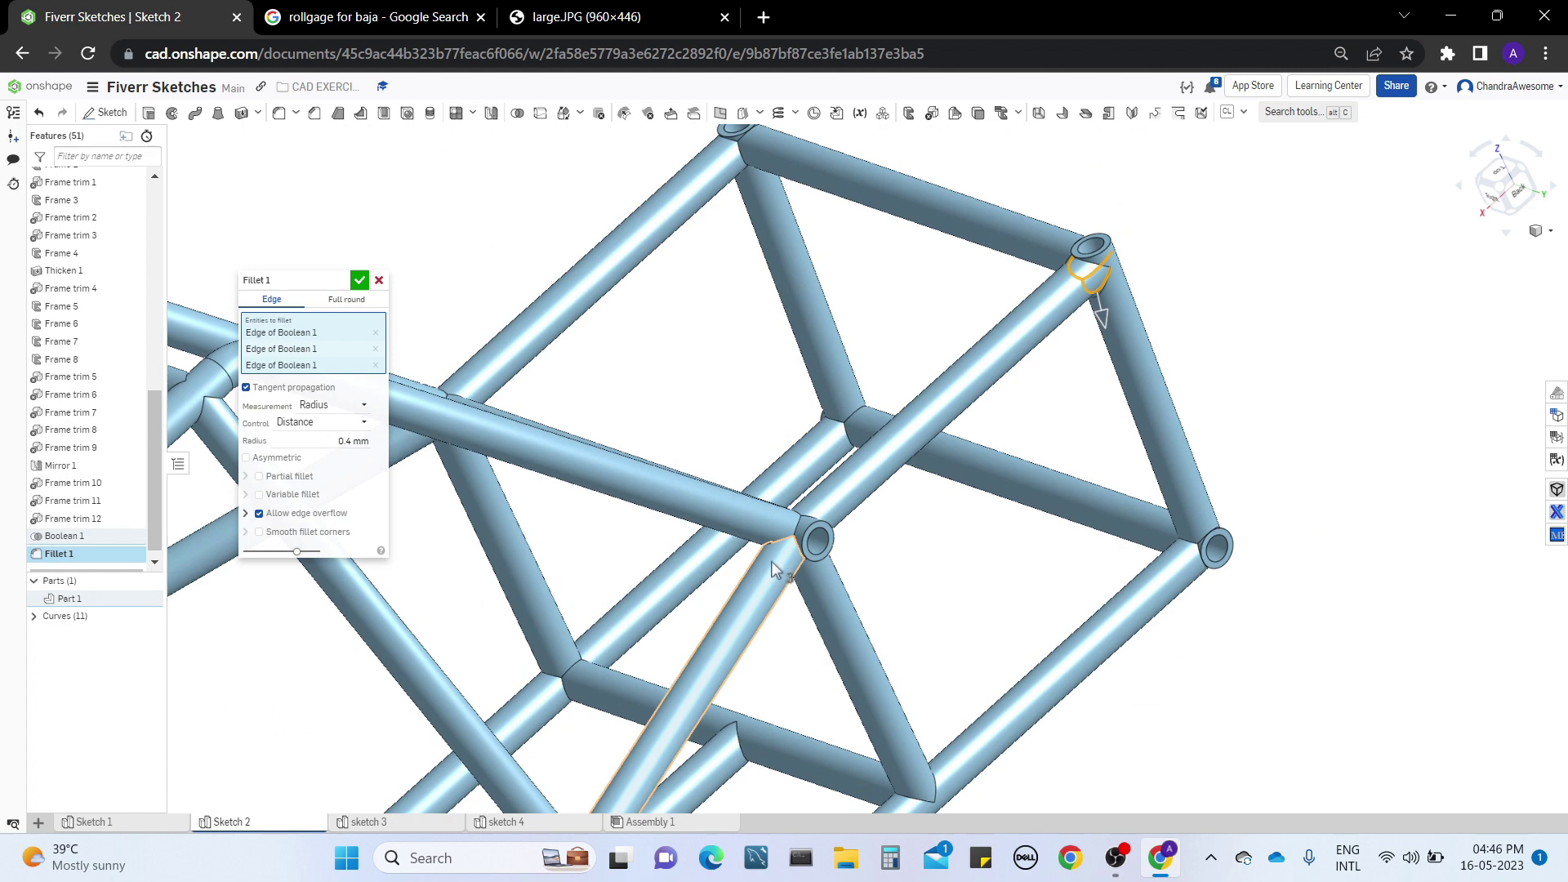
scroll(776, 569, "up", 3)
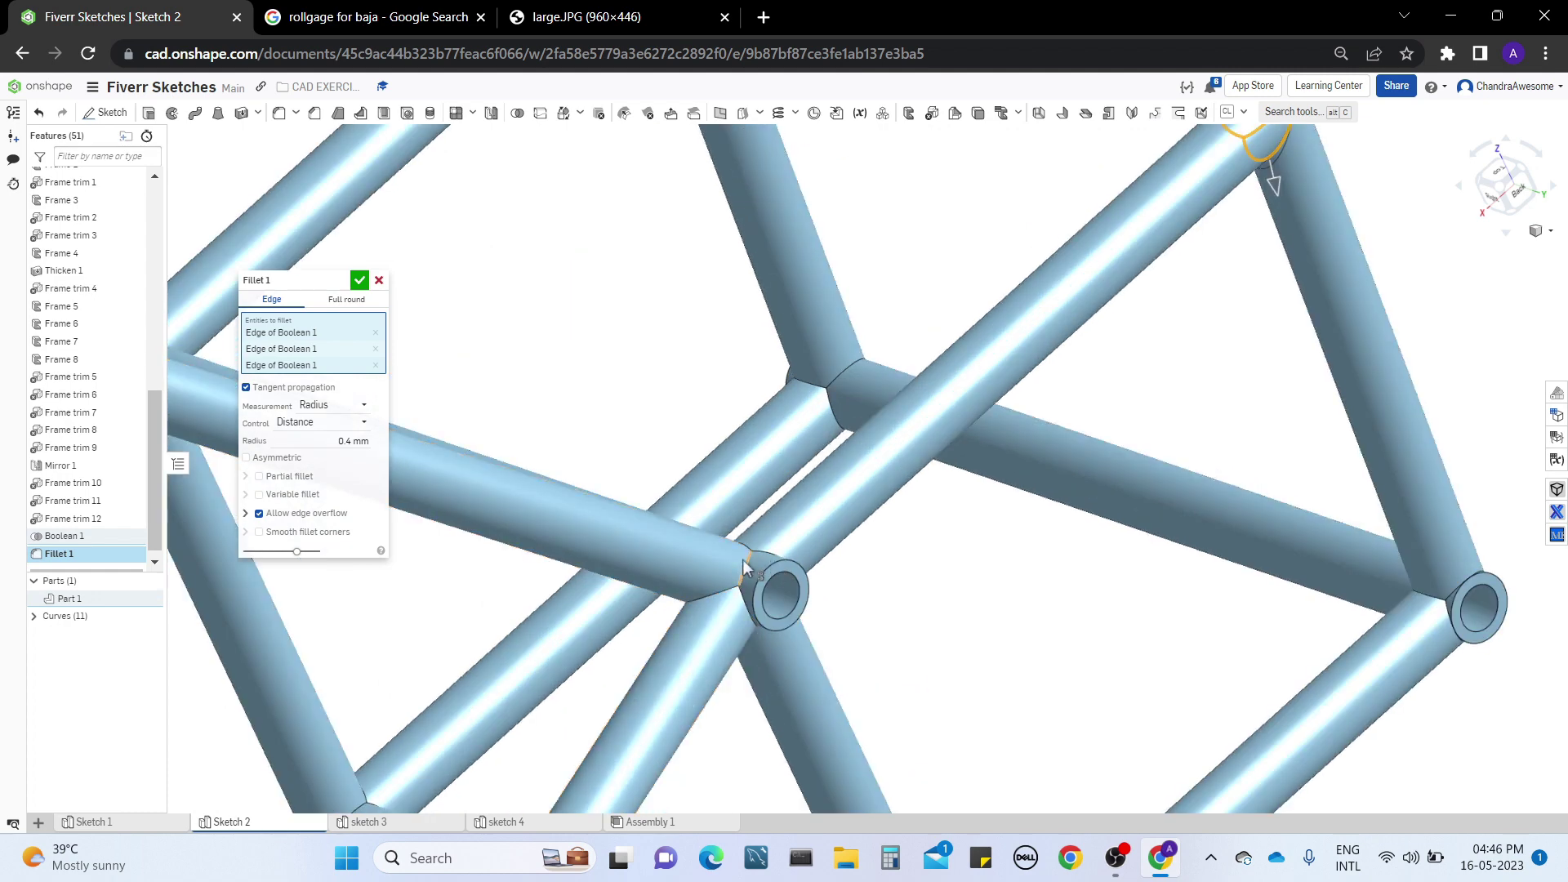
left_click(725, 598)
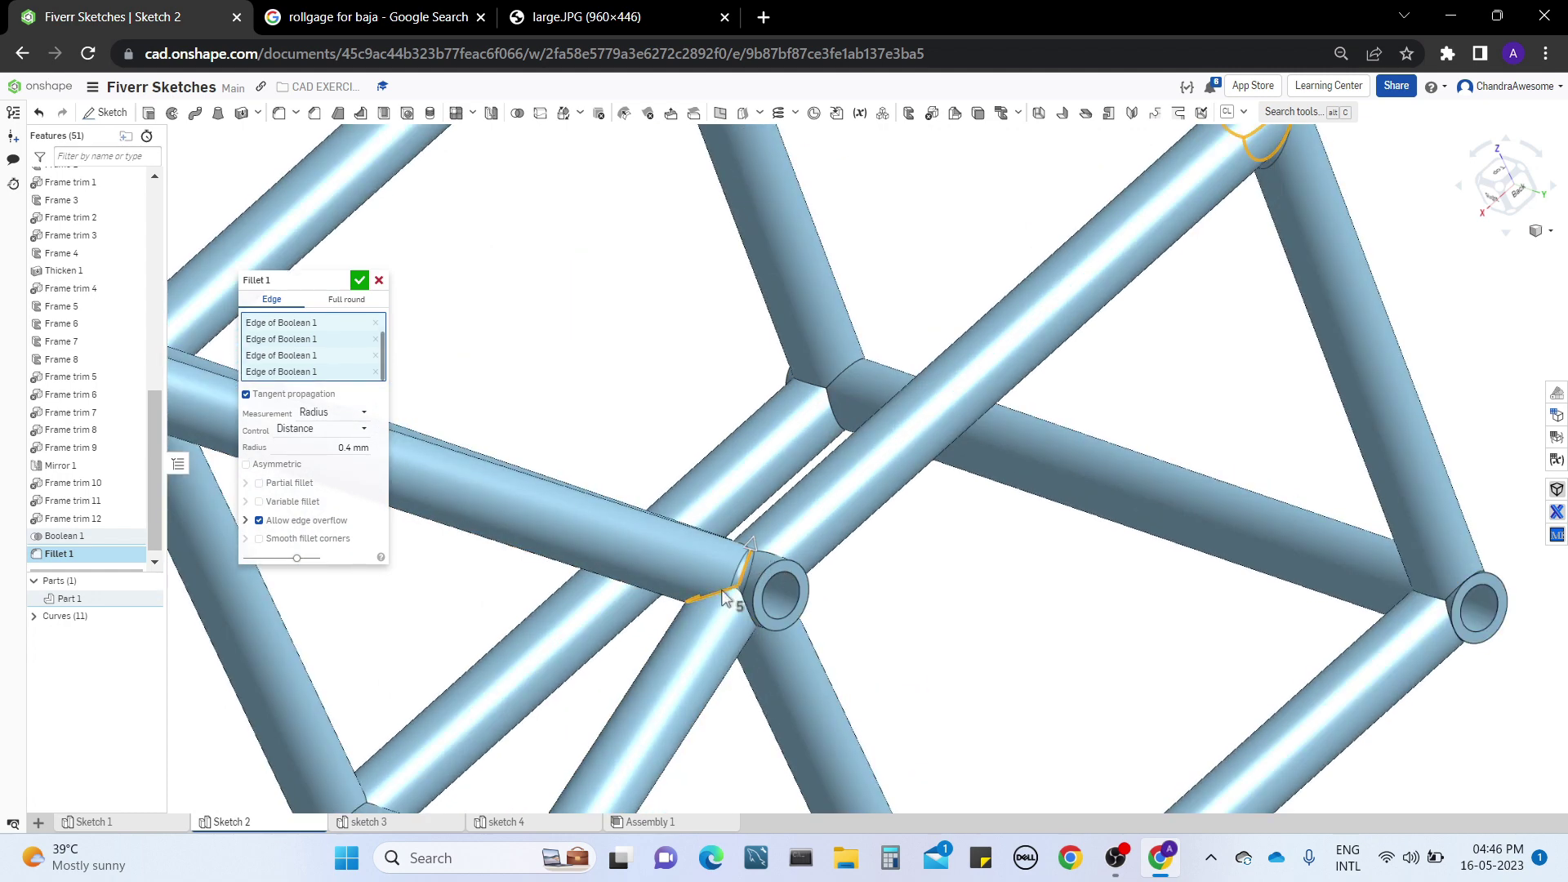
right_click_drag(749, 610, 780, 478)
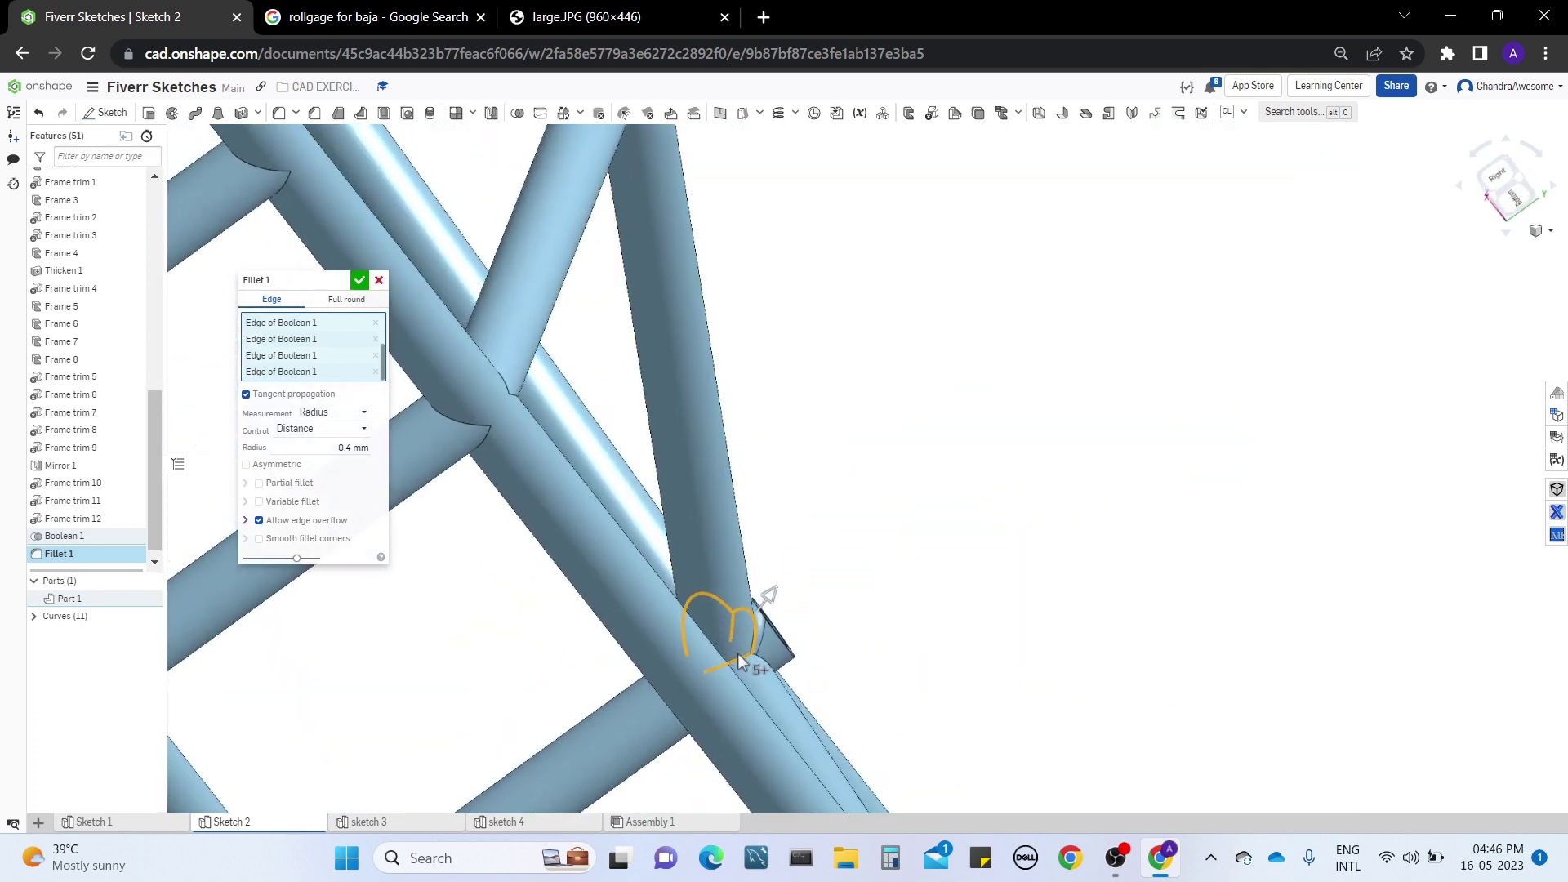
right_click_drag(739, 660, 771, 689)
left_click(723, 659)
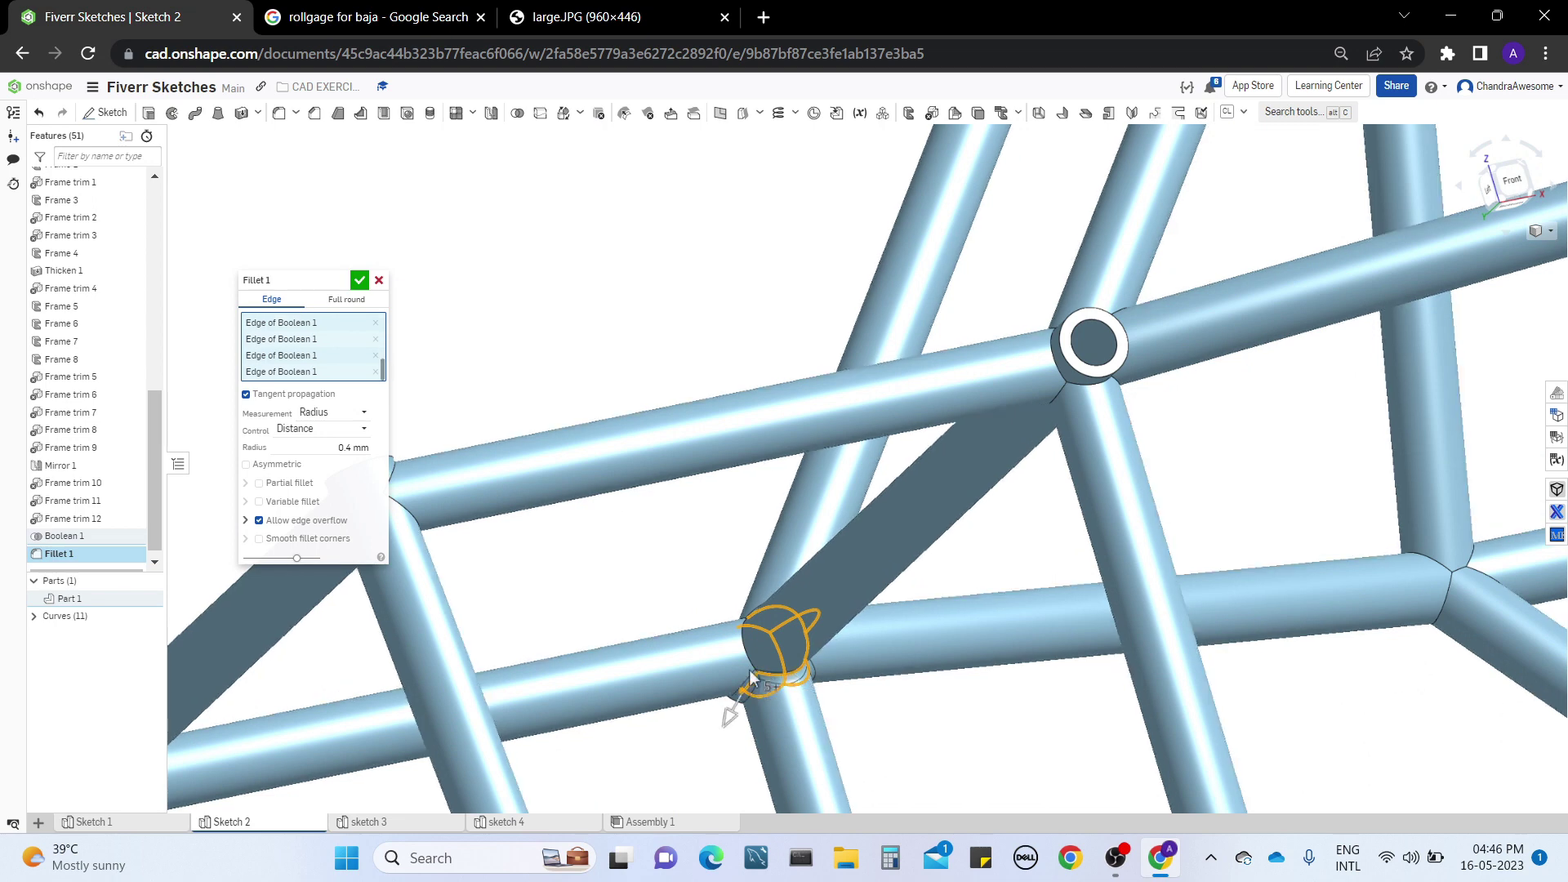
right_click_drag(752, 663, 724, 634)
left_click(697, 611)
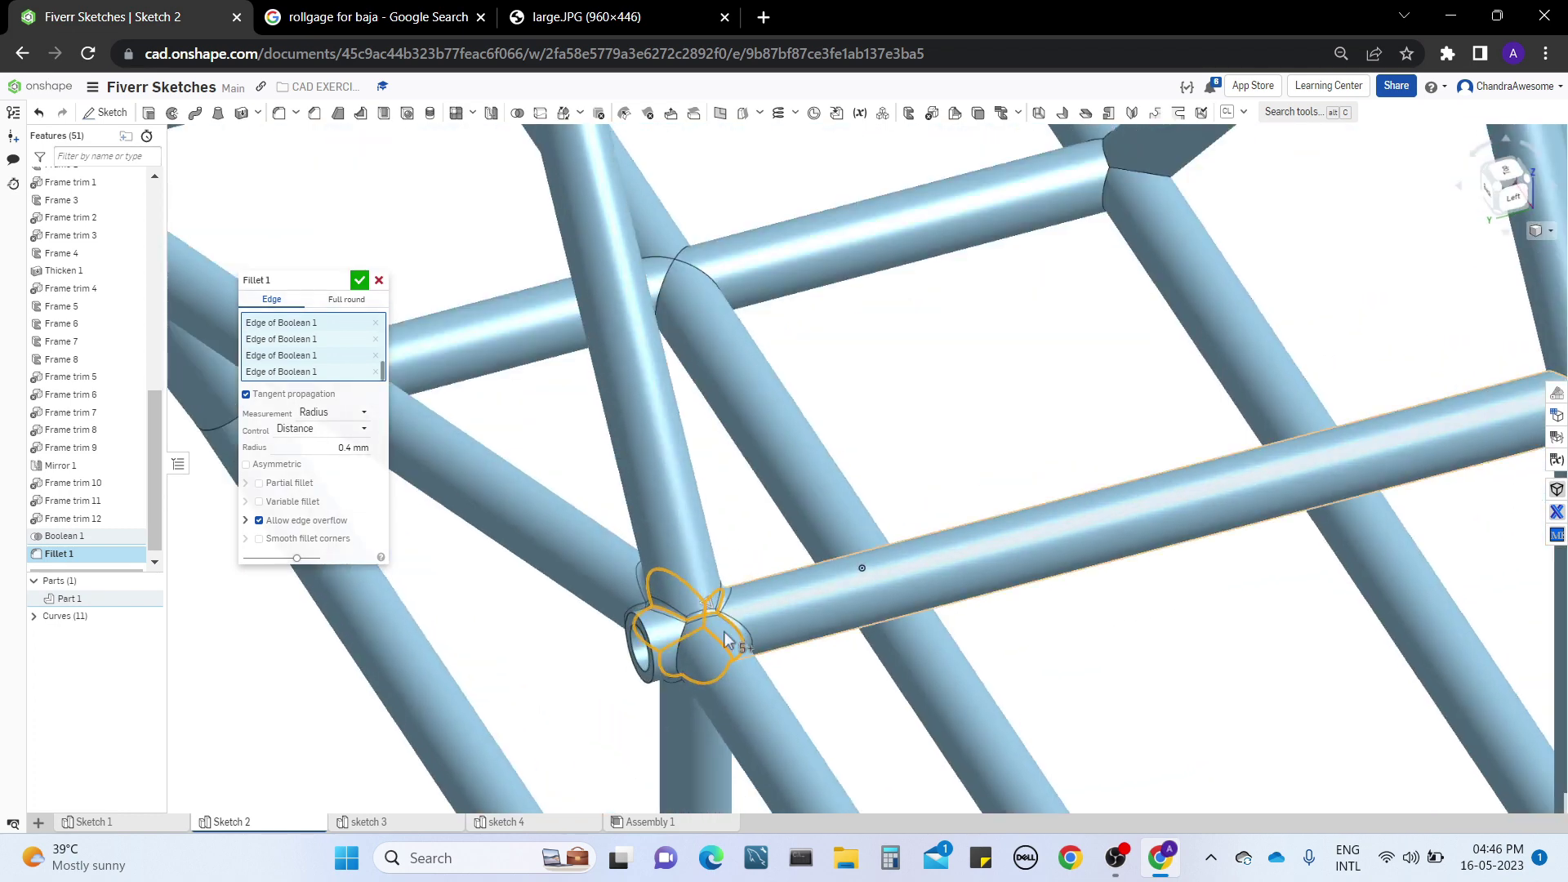
left_click(360, 281)
Step: Inspect the filleted nose box joints and undo the fillet on the merged cage
scroll(675, 660, "up", 3)
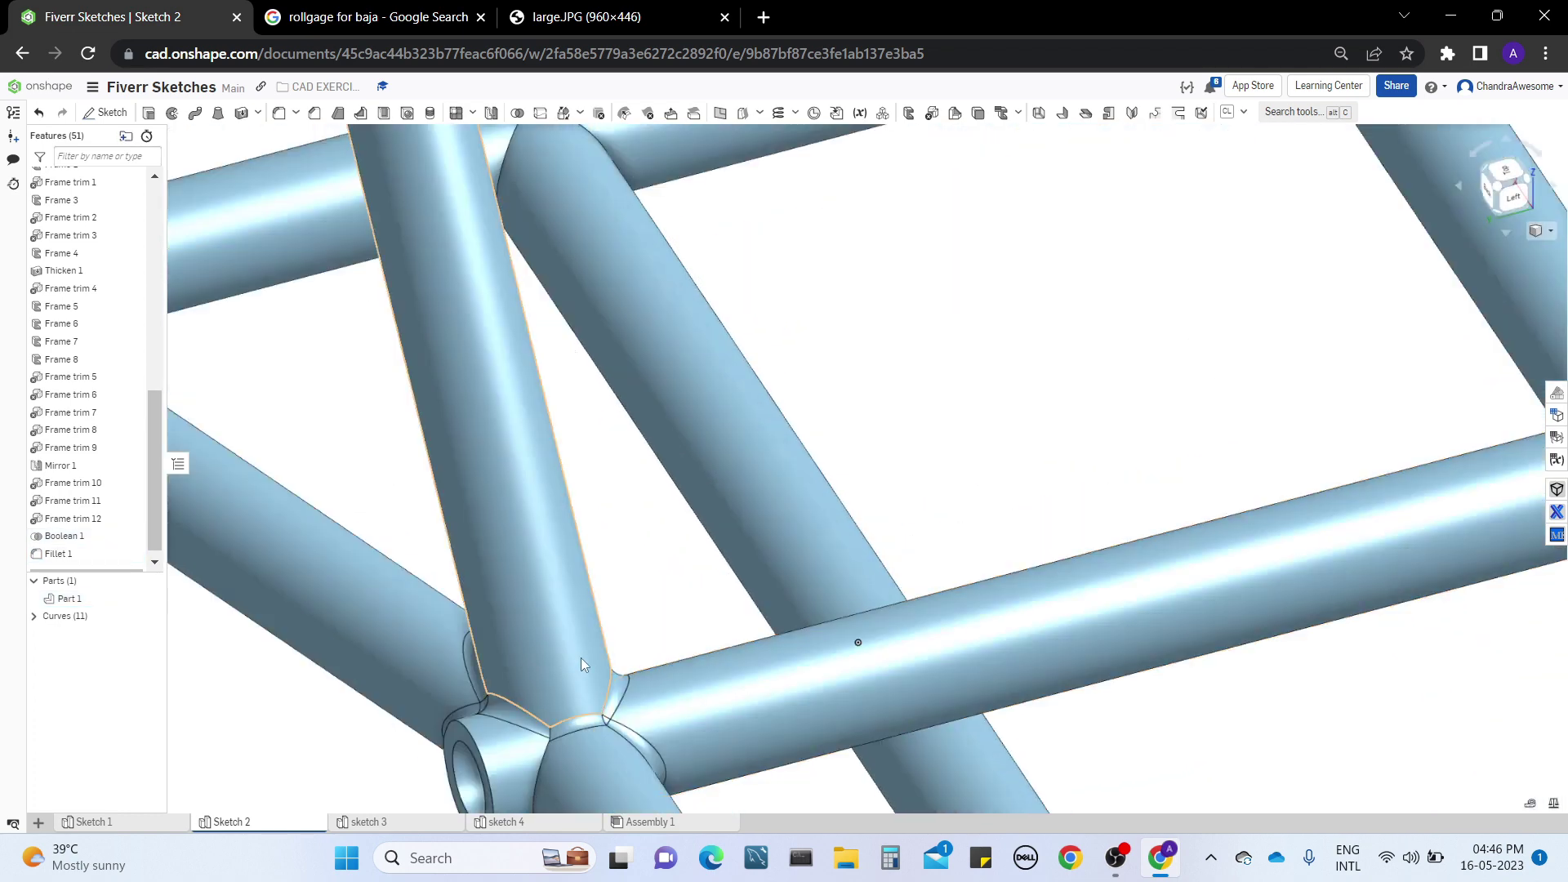
right_click_drag(584, 664, 717, 474)
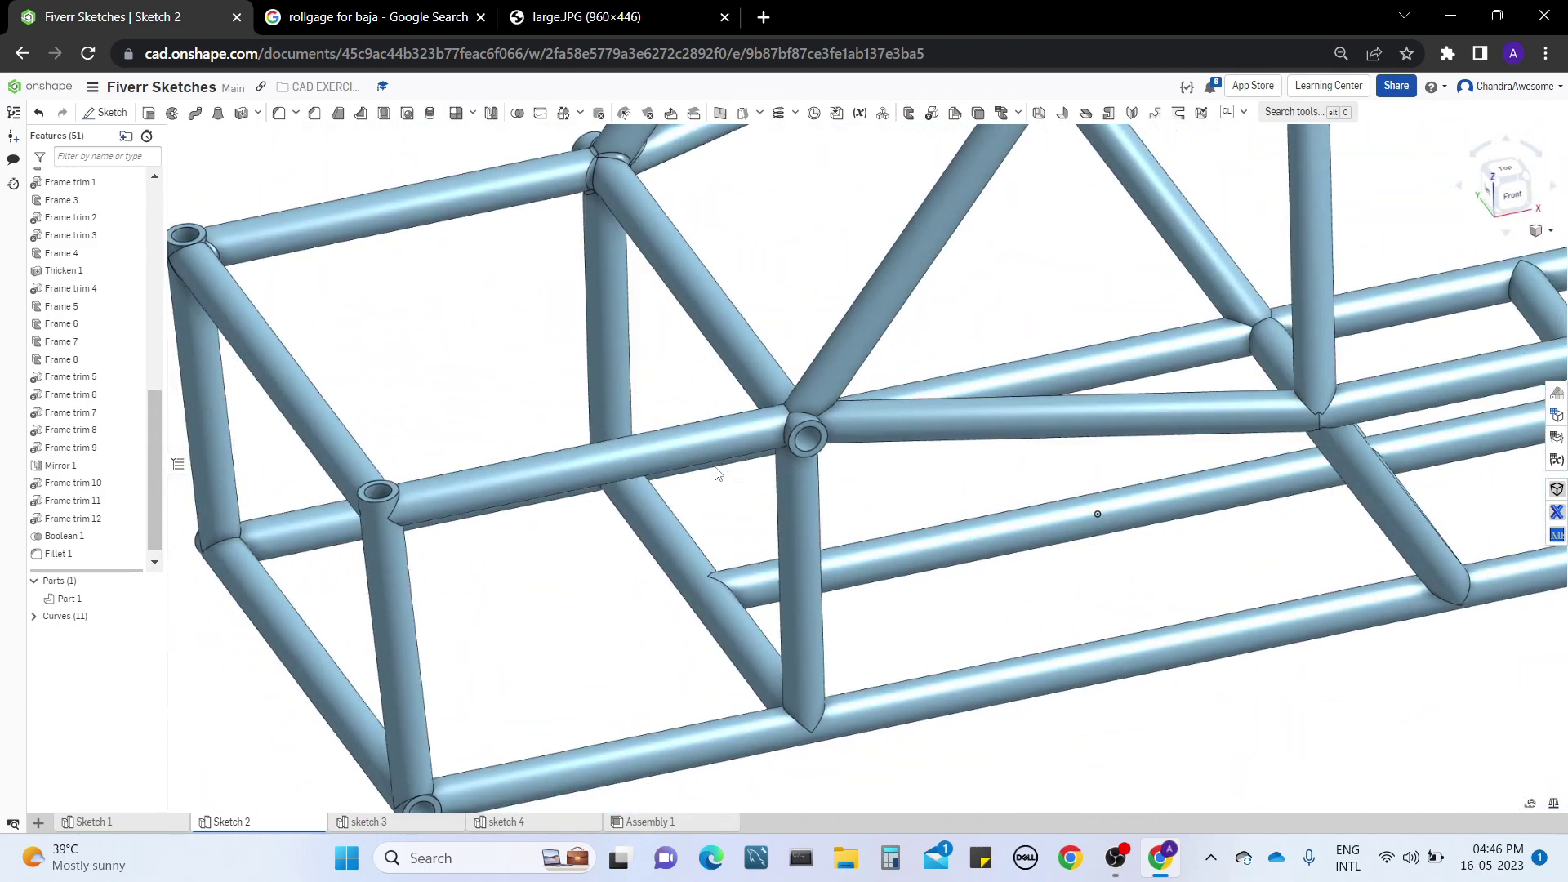
scroll(708, 449, "down", 3)
middle_click_drag(704, 435, 591, 704)
right_click_drag(1040, 465, 570, 517)
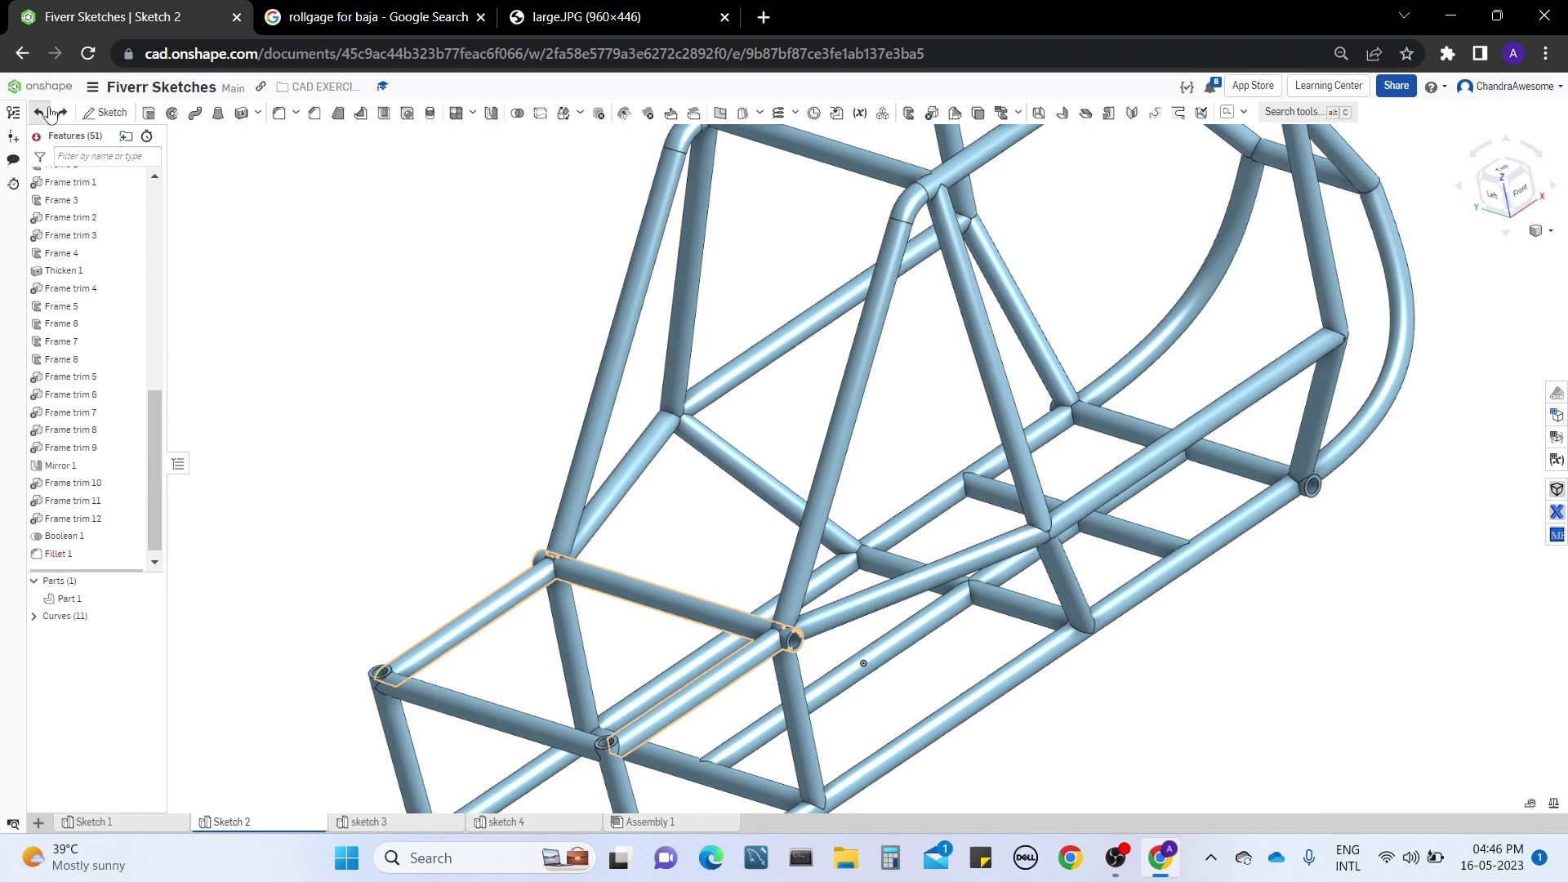
left_click(40, 112)
Step: Examine the whole merged roll cage and its tube joints from several angles, near and far
scroll(1013, 671, "up", 2)
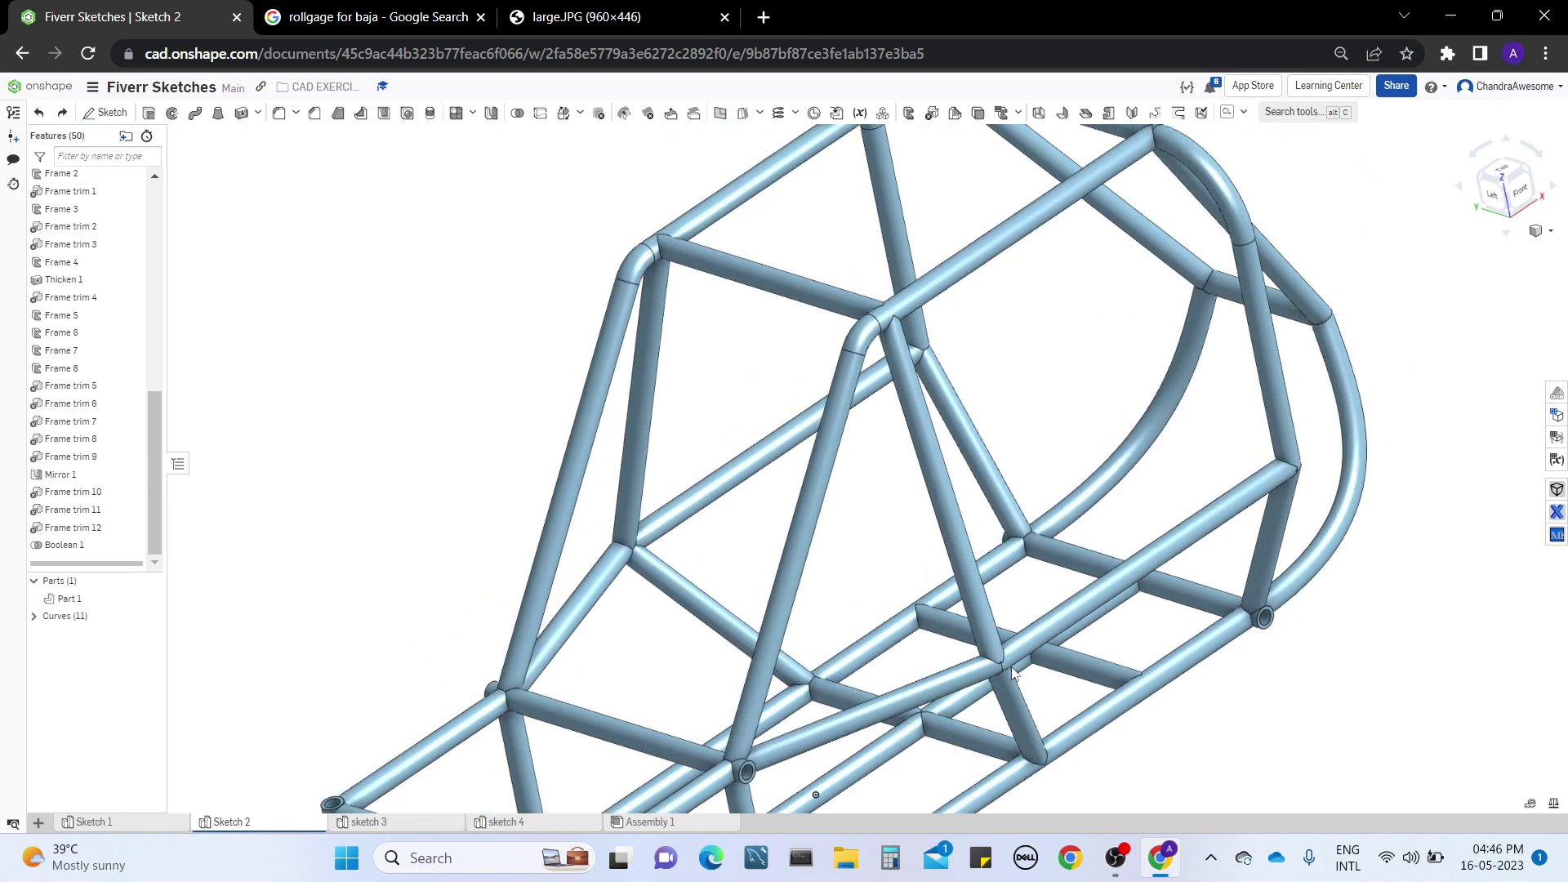
right_click_drag(1012, 668, 1072, 593)
scroll(1071, 593, "down", 3)
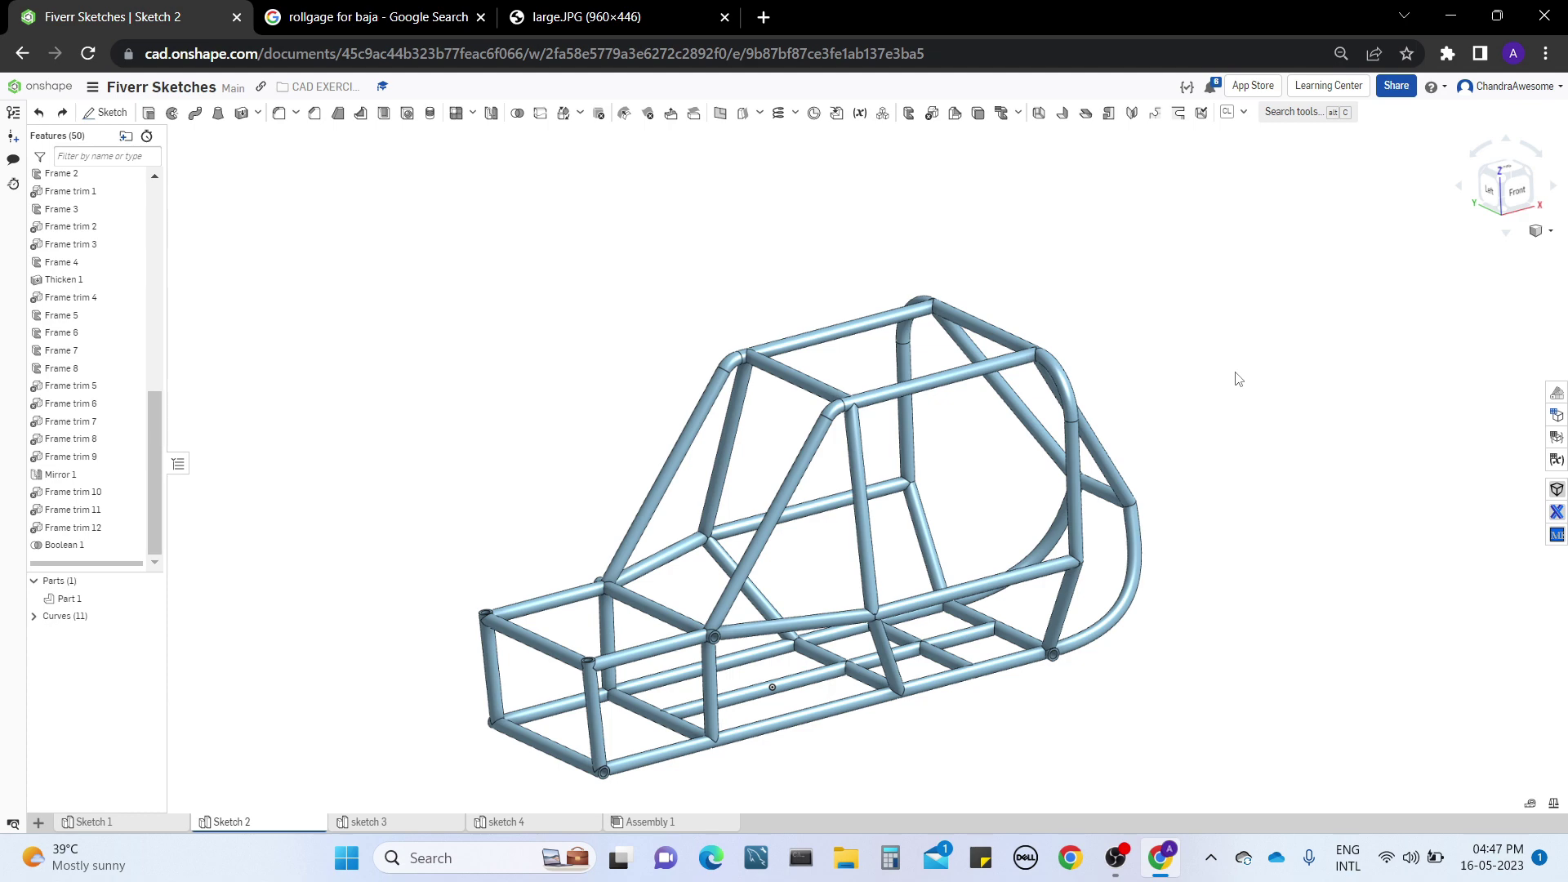
scroll(1234, 375, "up", 3)
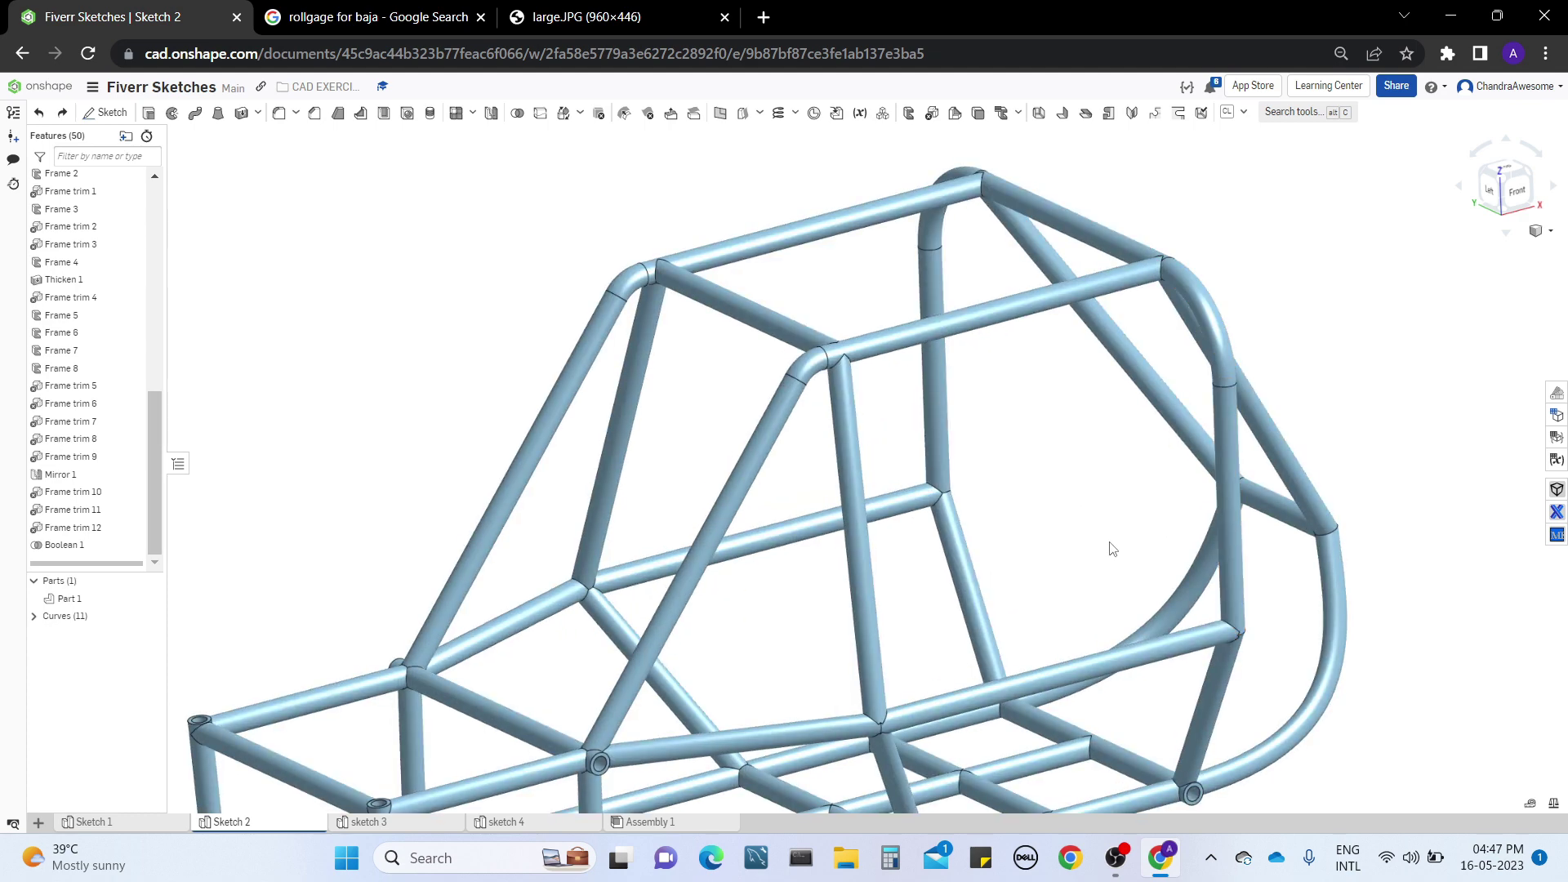
right_click_drag(1143, 500, 931, 539)
right_click_drag(873, 716, 988, 471)
scroll(975, 615, "up", 4)
scroll(975, 614, "down", 4)
scroll(1030, 556, "down", 5)
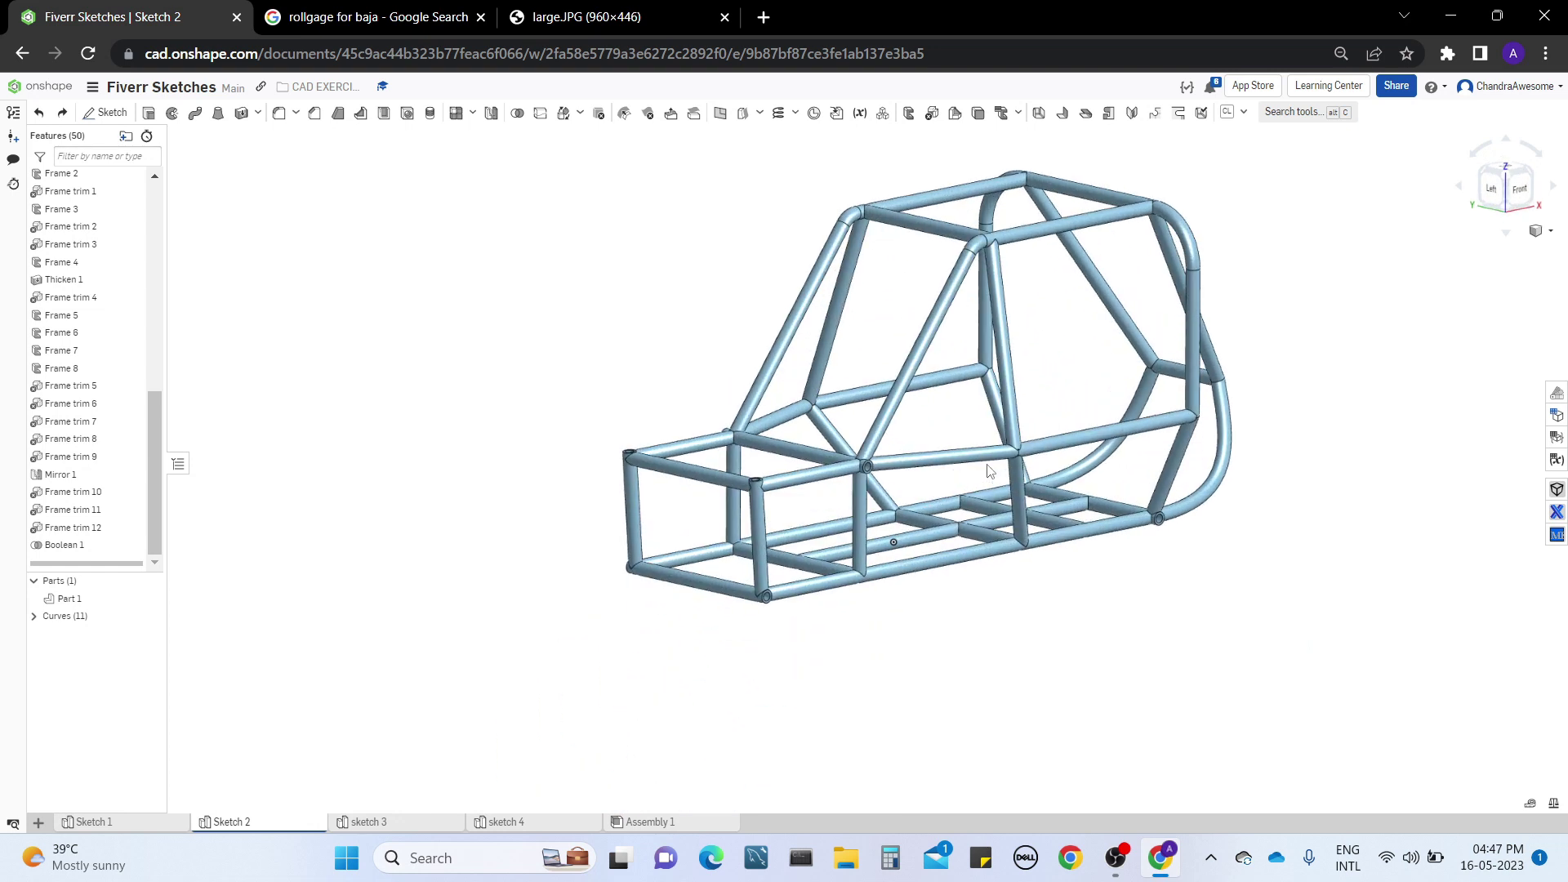
middle_click_drag(960, 580, 937, 669)
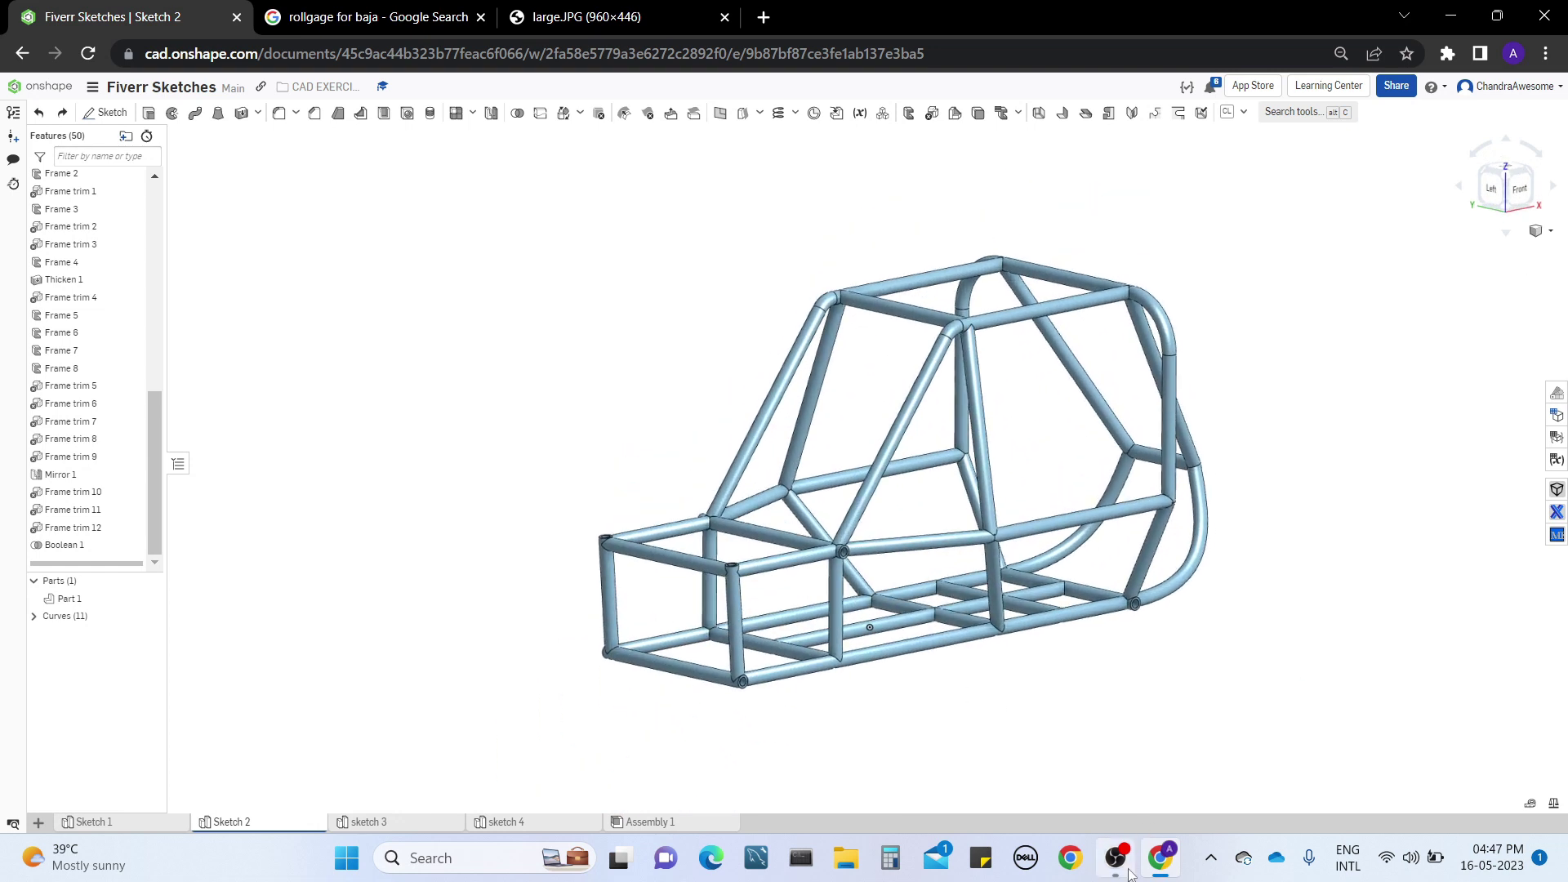
mouse_move(1129, 874)
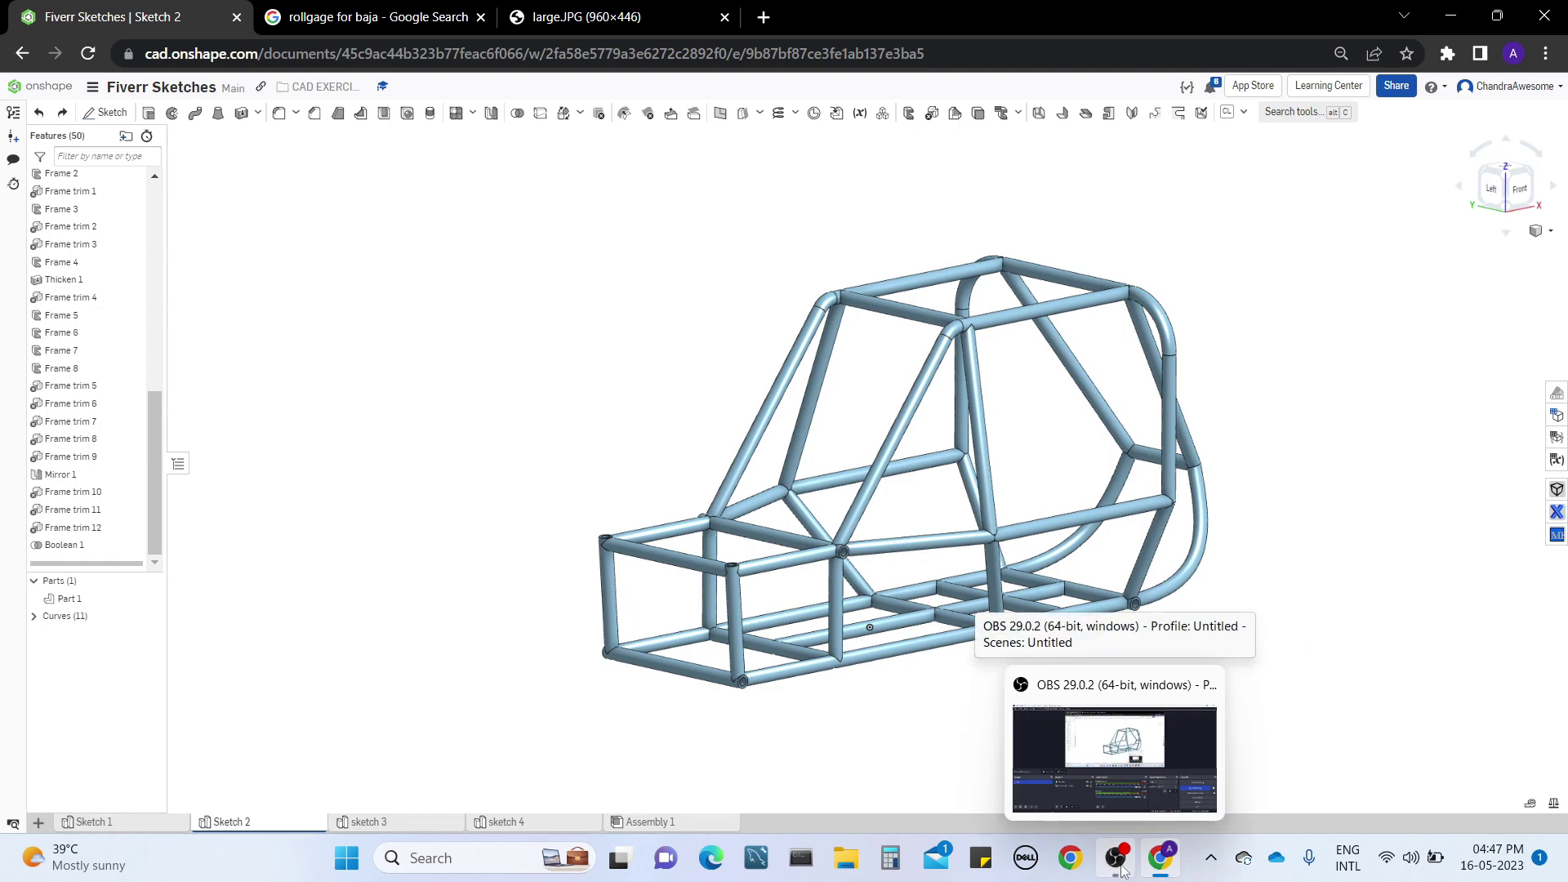